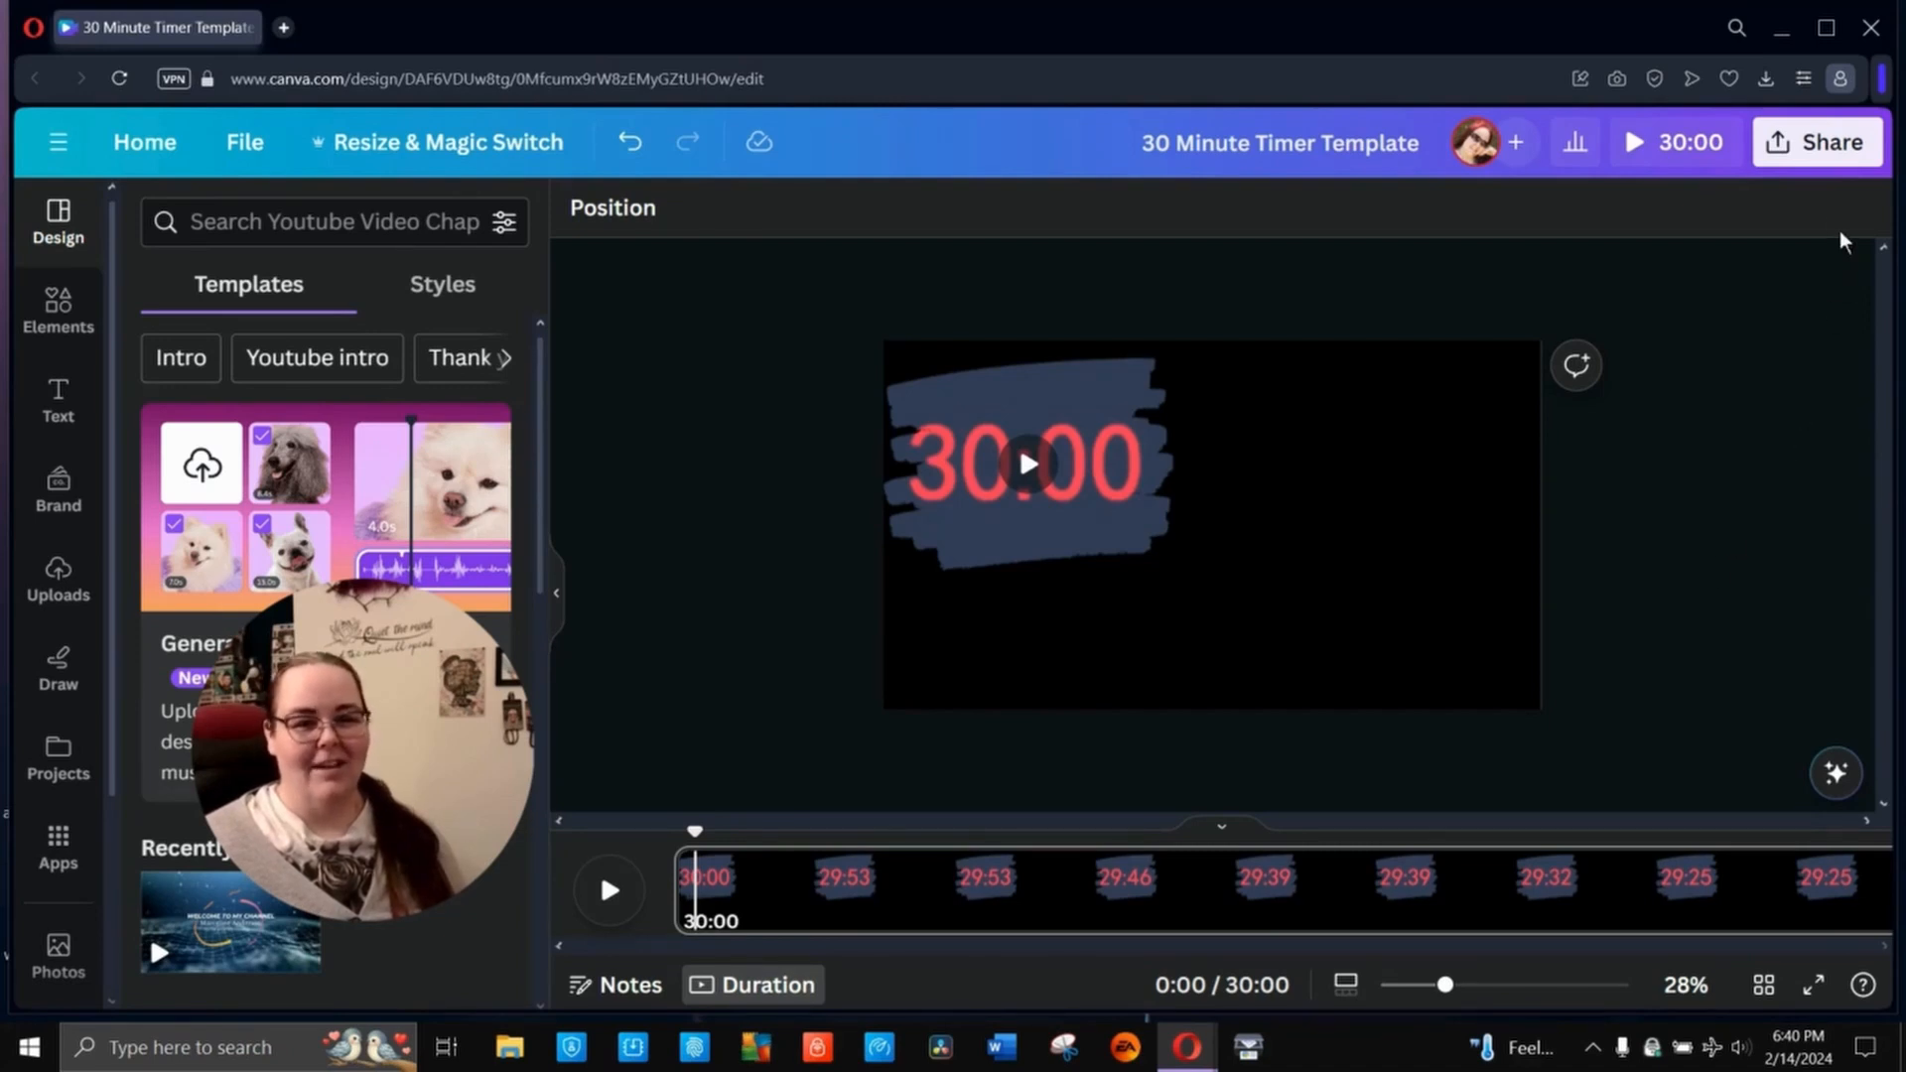
- Open the design's sharing options and set the collaboration link access to Anyone with the link
{"action": "left_click", "coordinate": [1823, 146]}
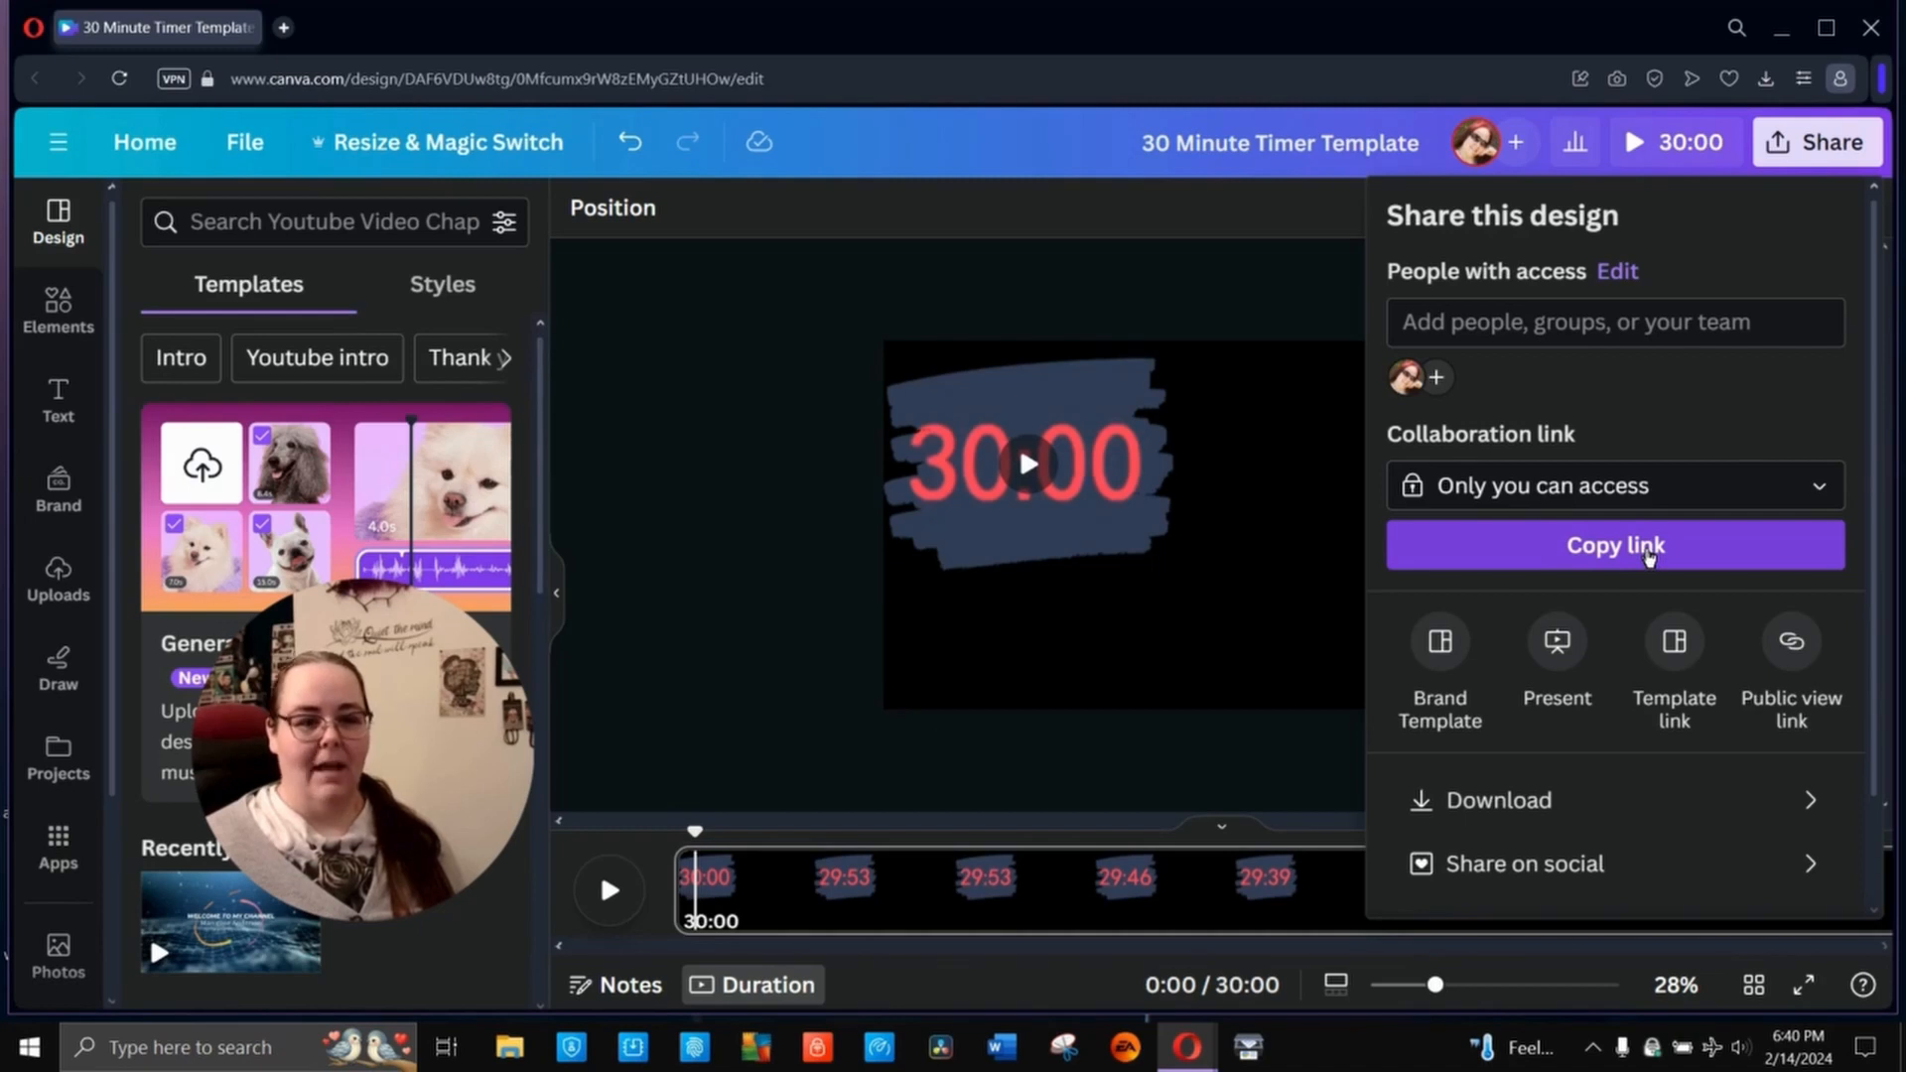
{"action": "left_click", "coordinate": [1651, 501]}
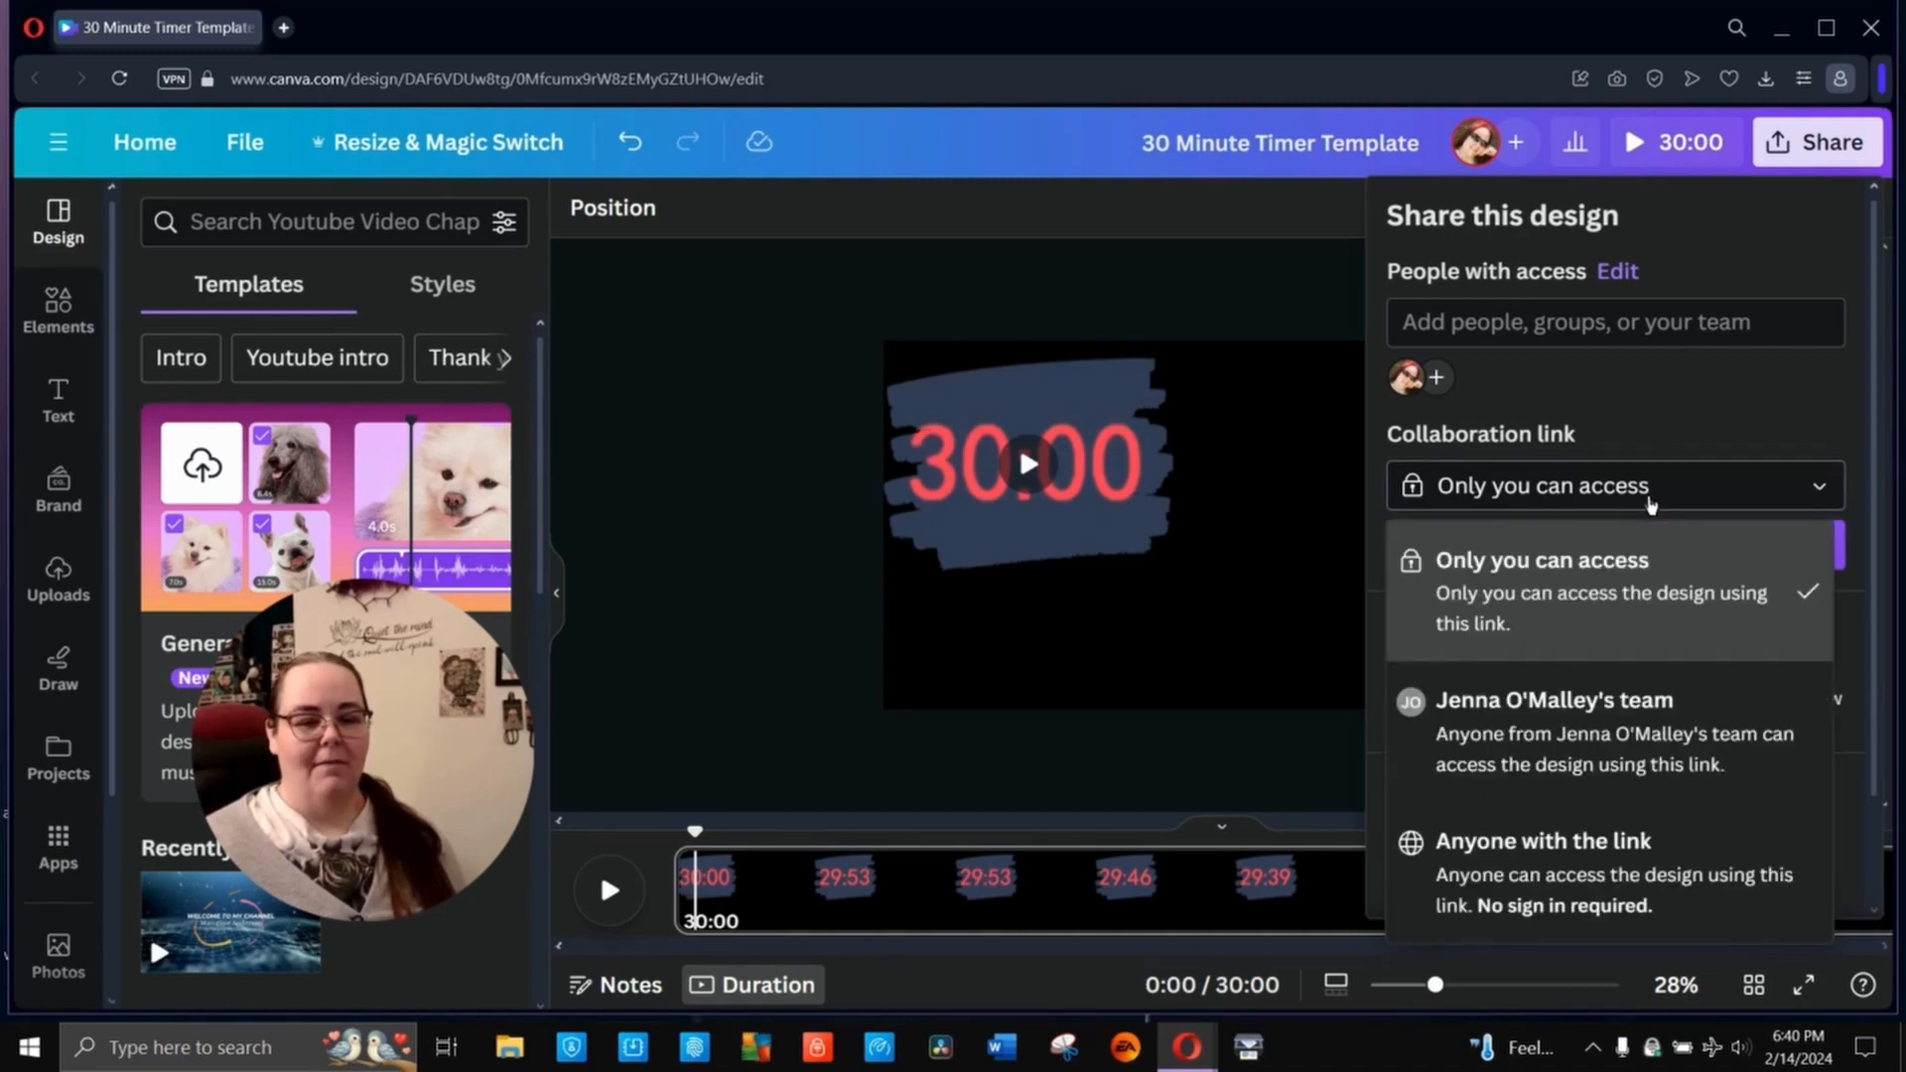
{"action": "left_click", "coordinate": [1628, 891]}
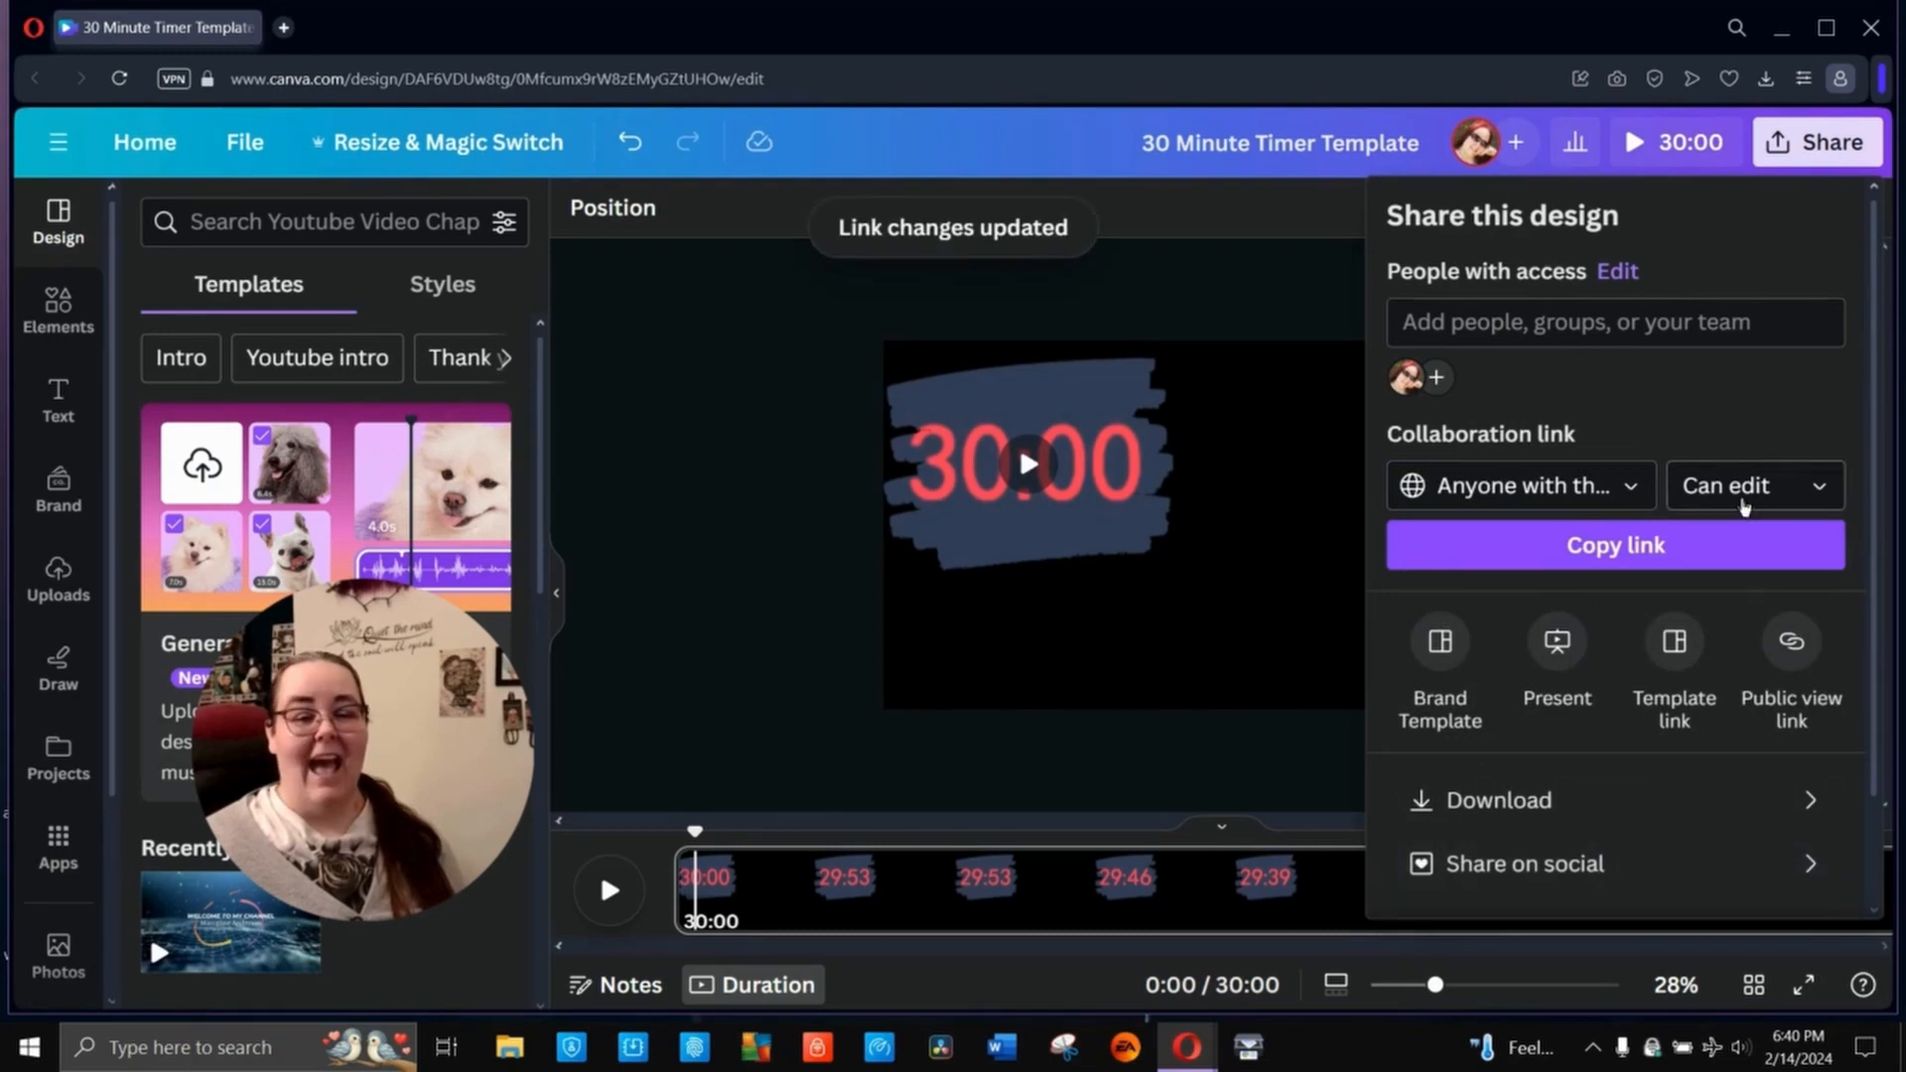
- Create a public template link for the timer design and copy it
{"action": "left_click", "coordinate": [1674, 656]}
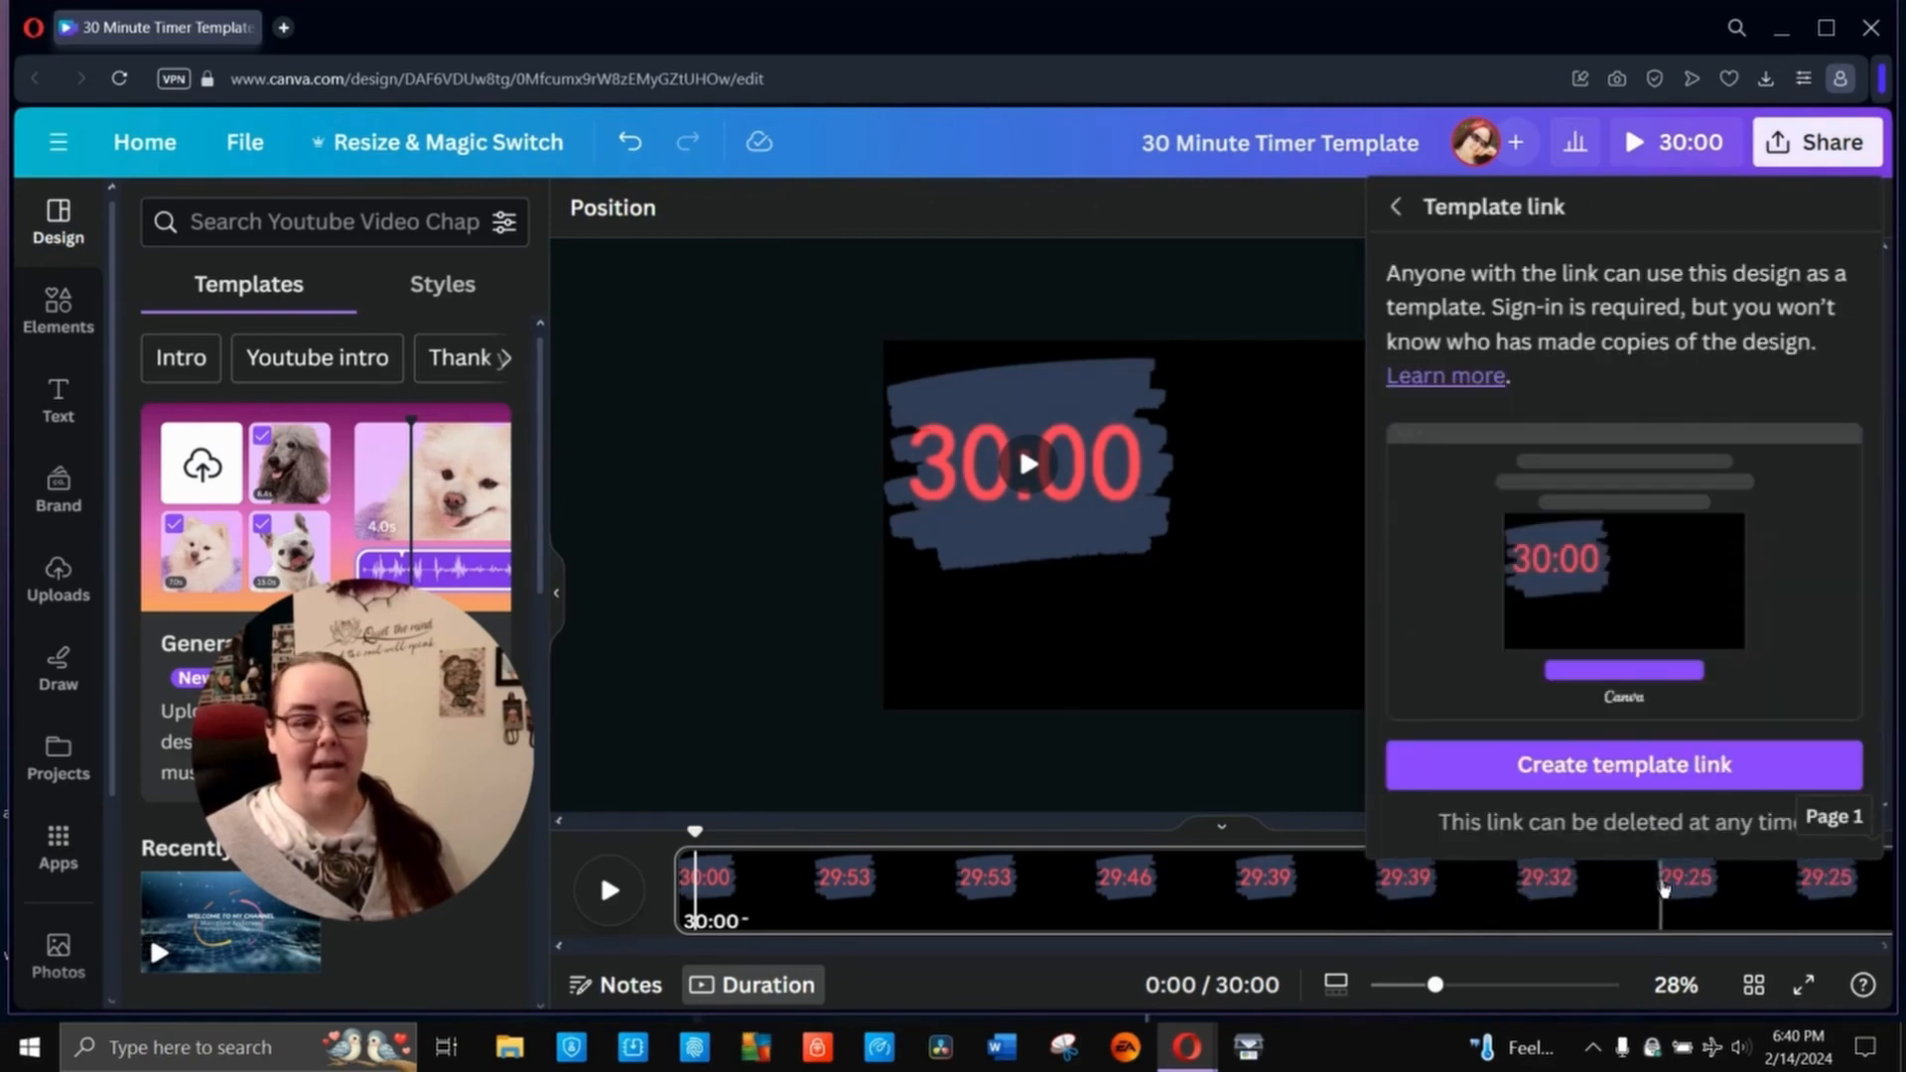
{"action": "left_click", "coordinate": [1654, 771]}
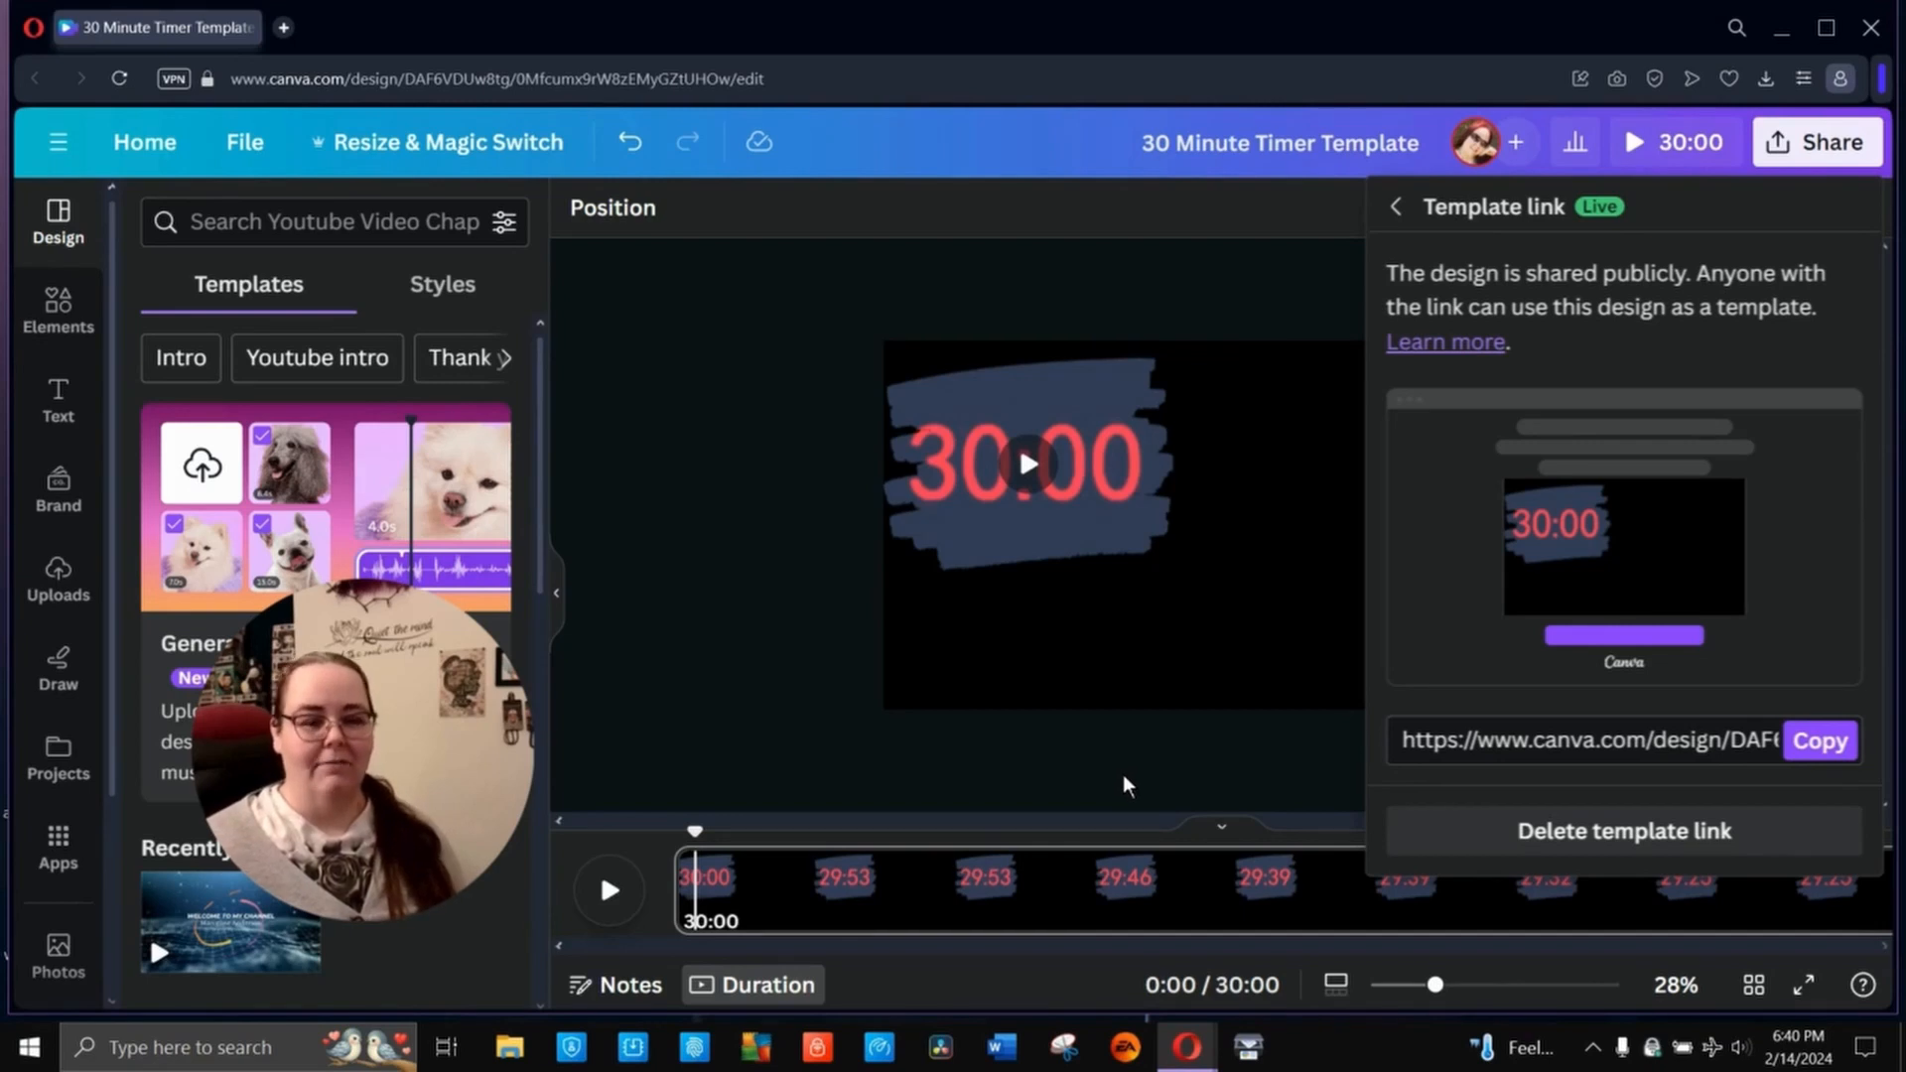
{"action": "left_click", "coordinate": [1831, 749]}
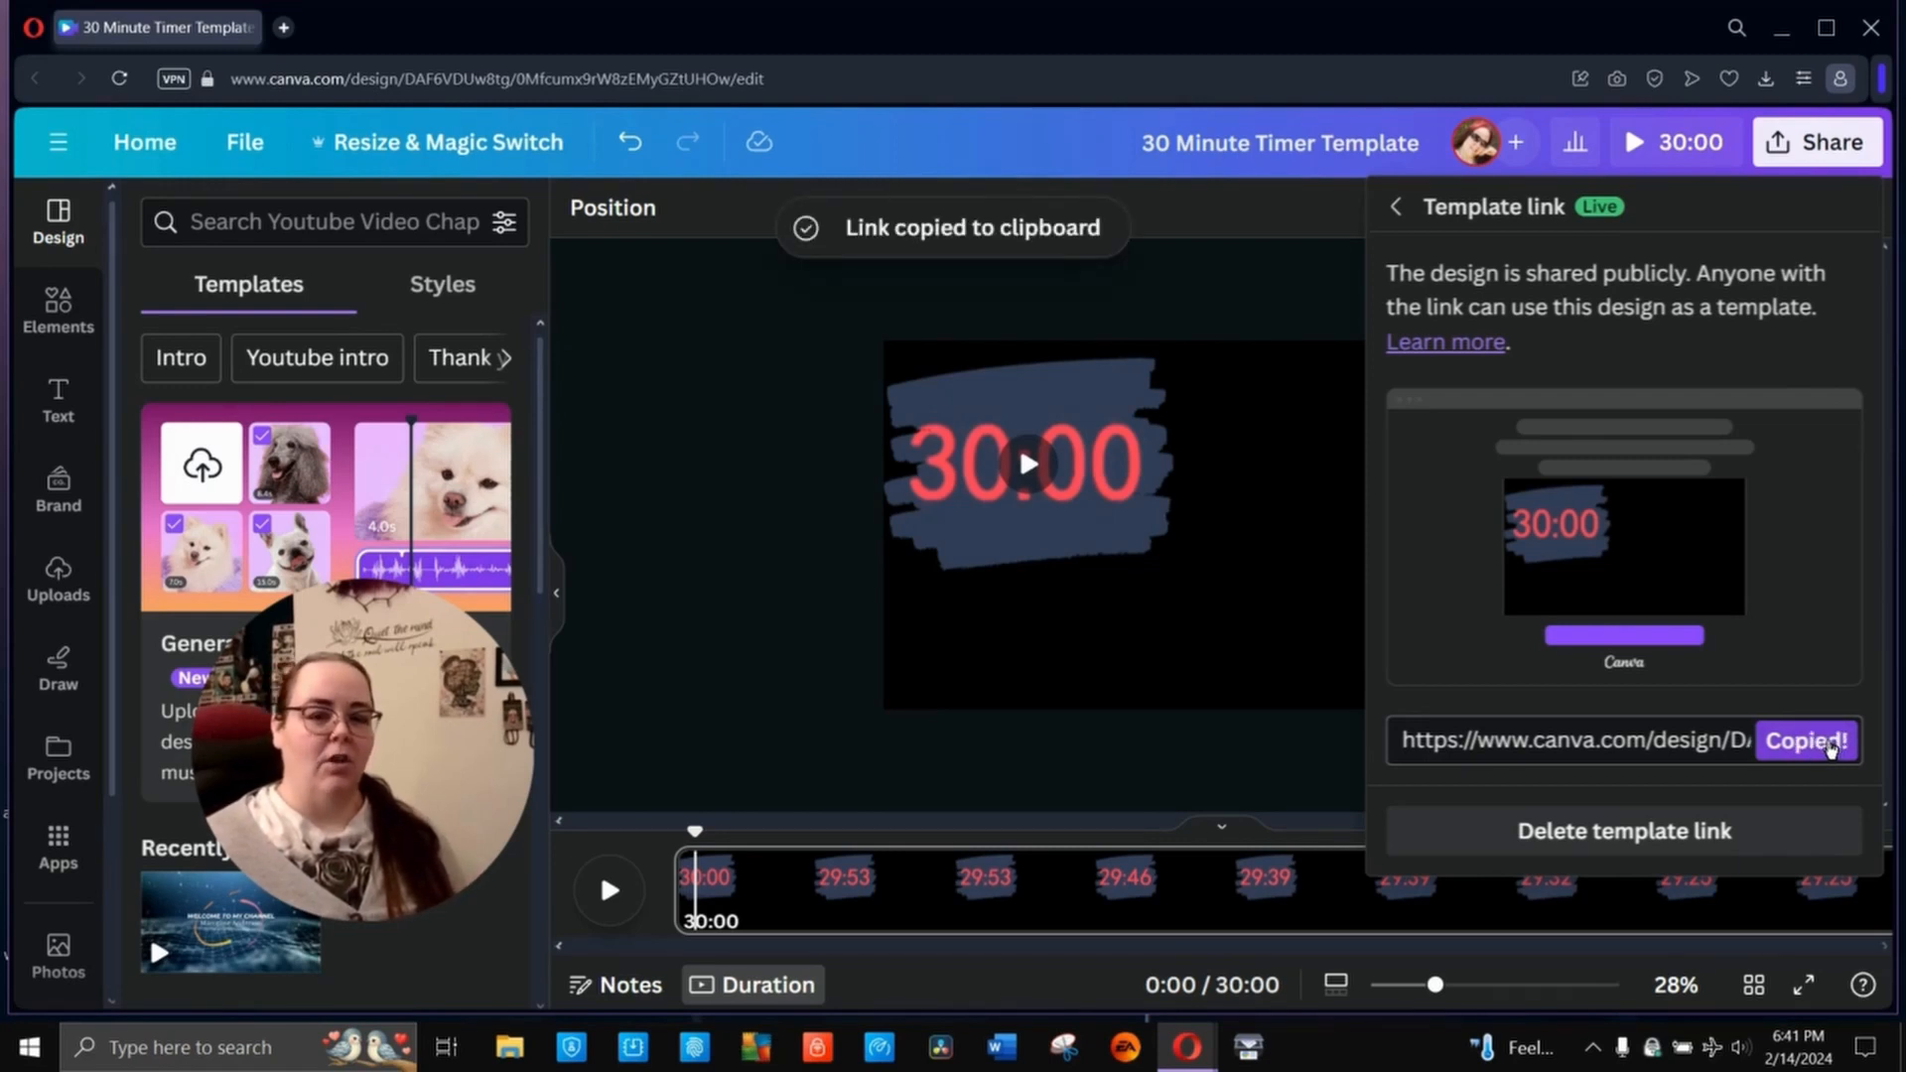
- Load the copied template link in a new browser tab and open the shared template for editing
{"action": "left_click", "coordinate": [284, 27]}
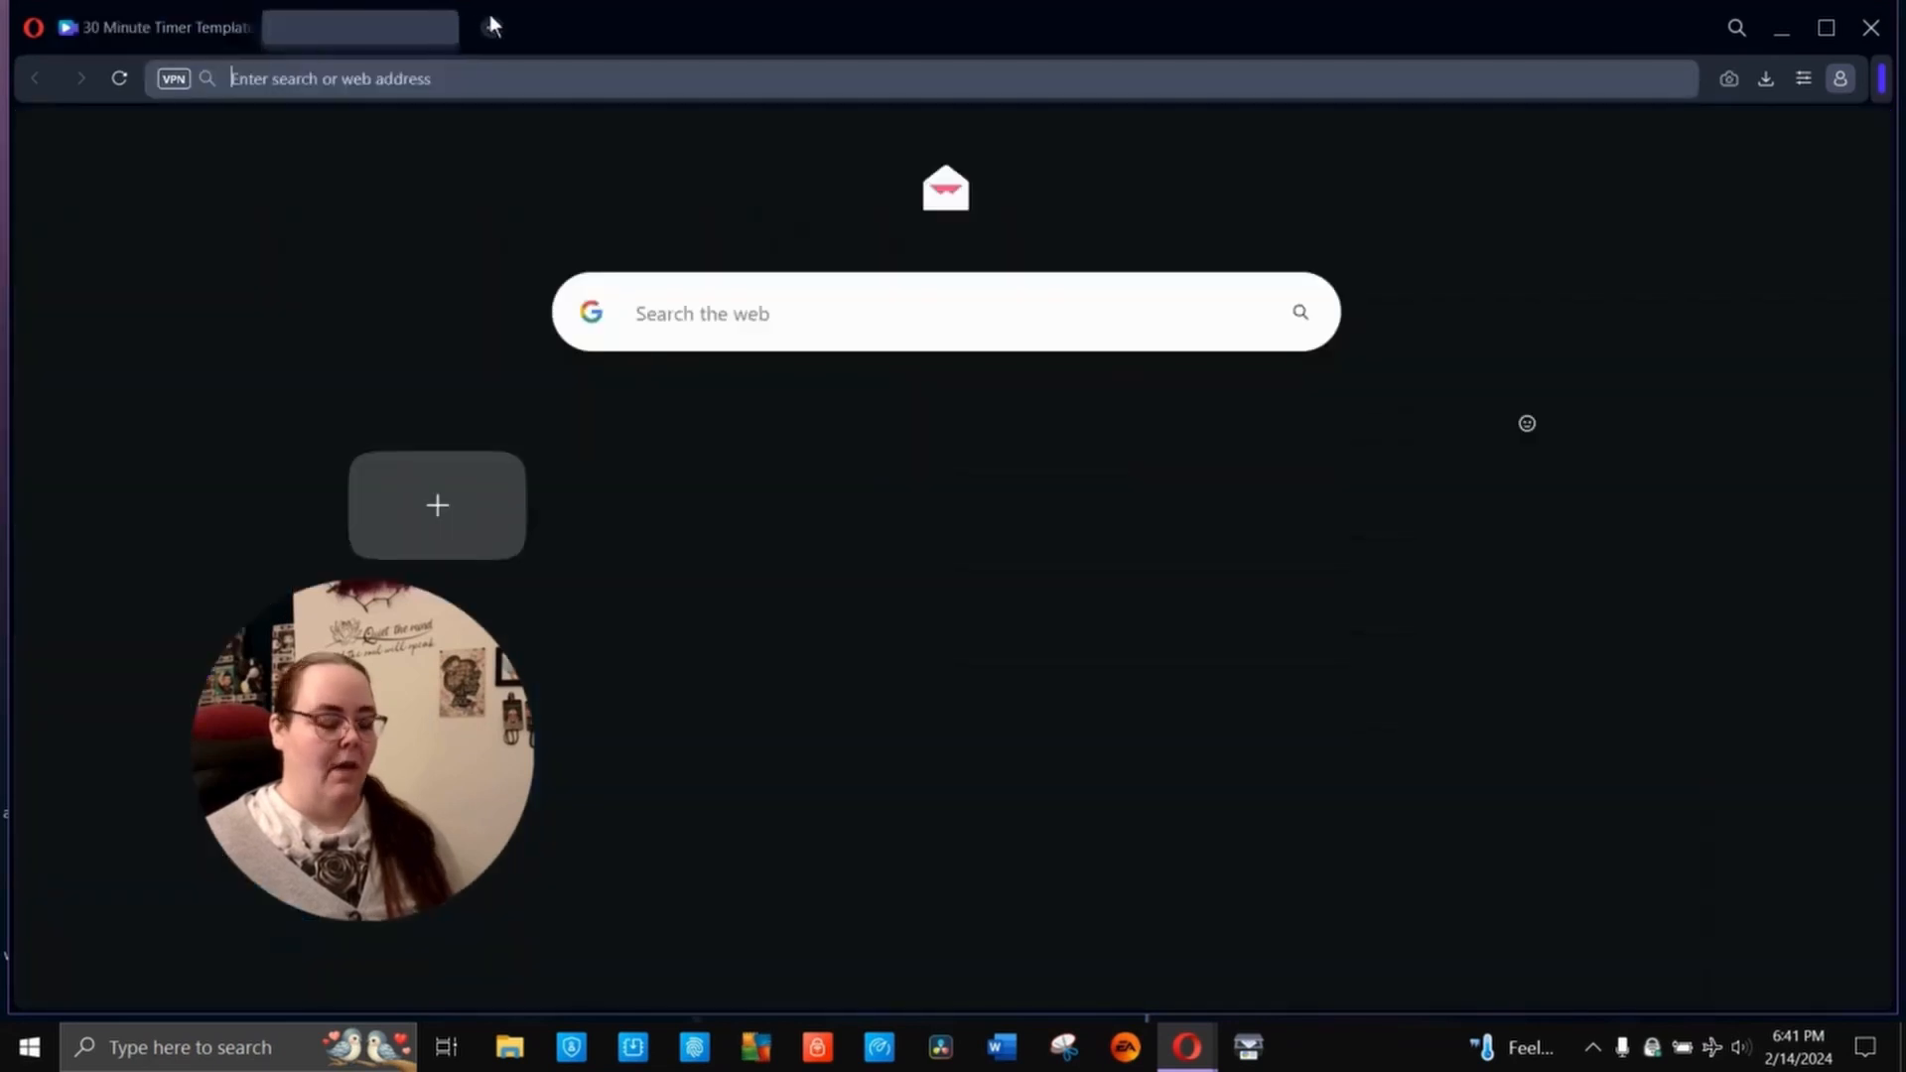
{"action": "key", "text": "ctrl+v"}
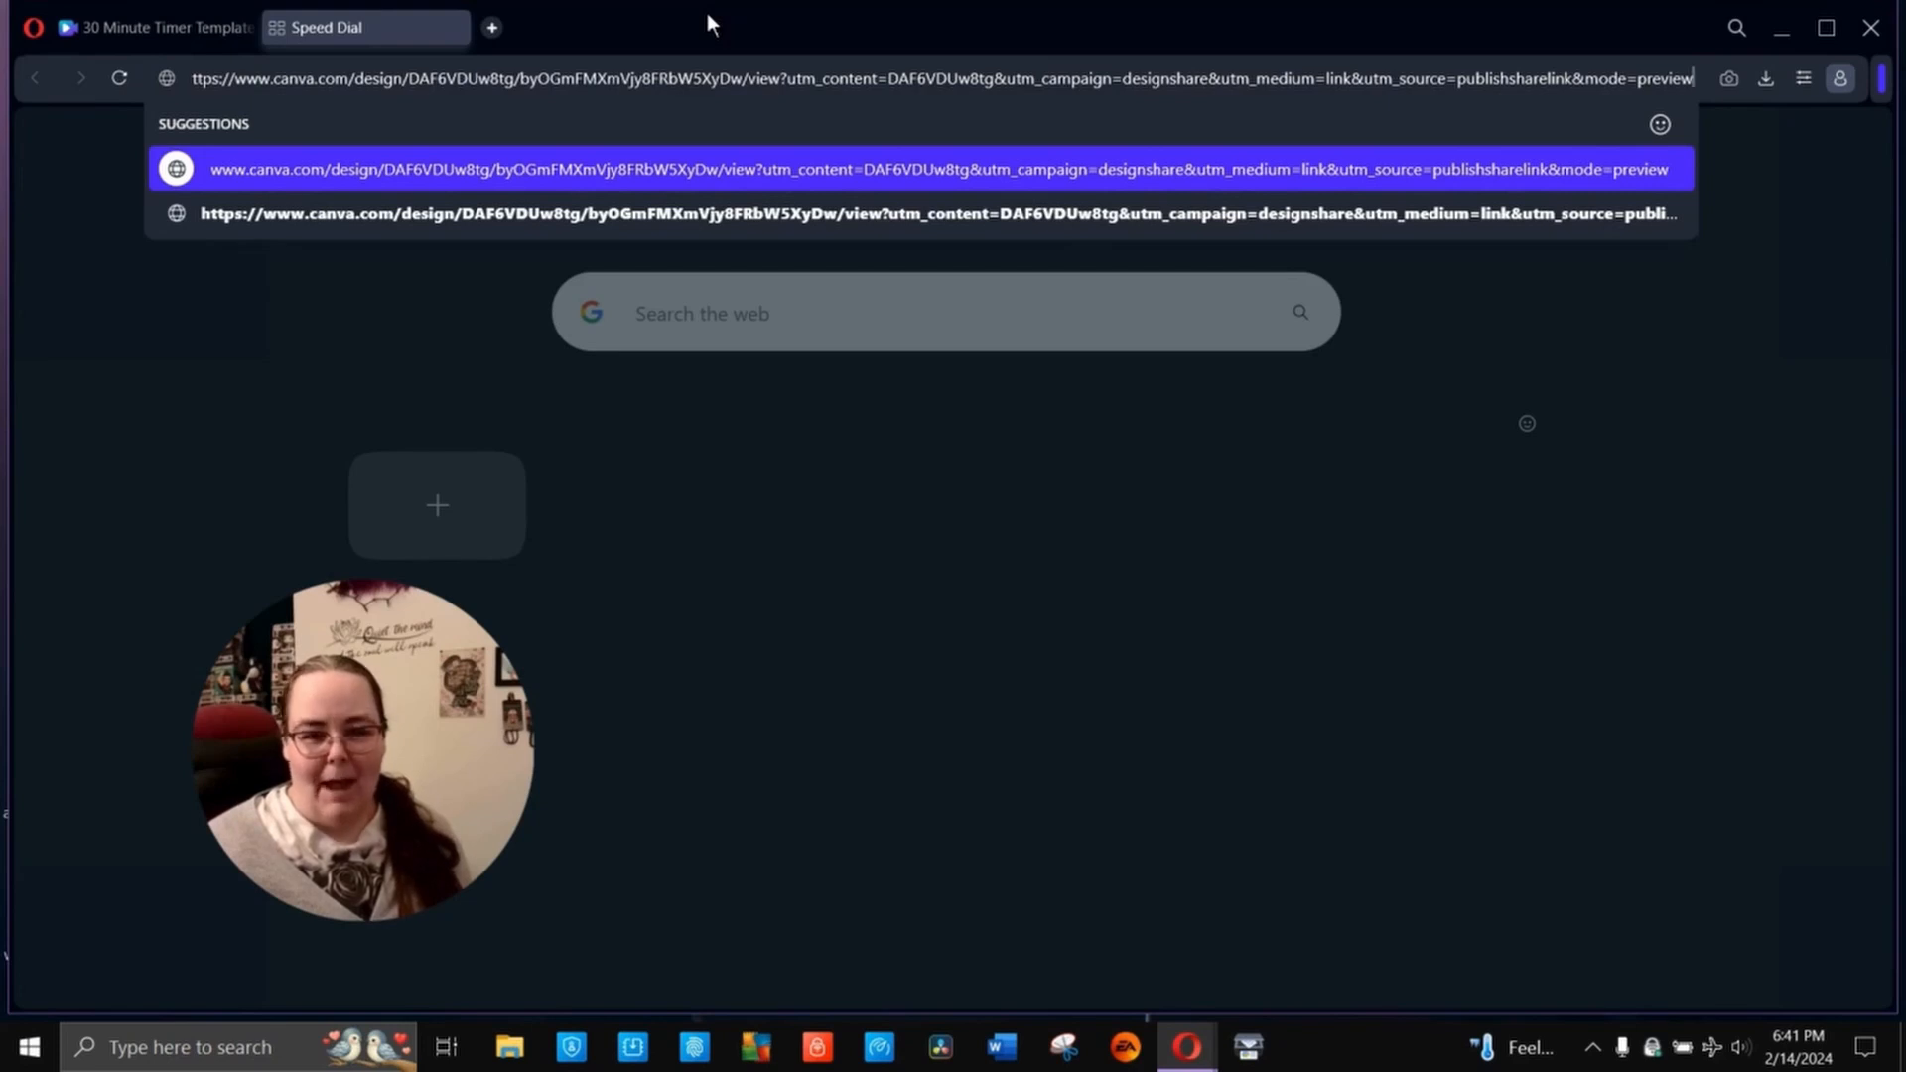
{"action": "key", "text": "Return"}
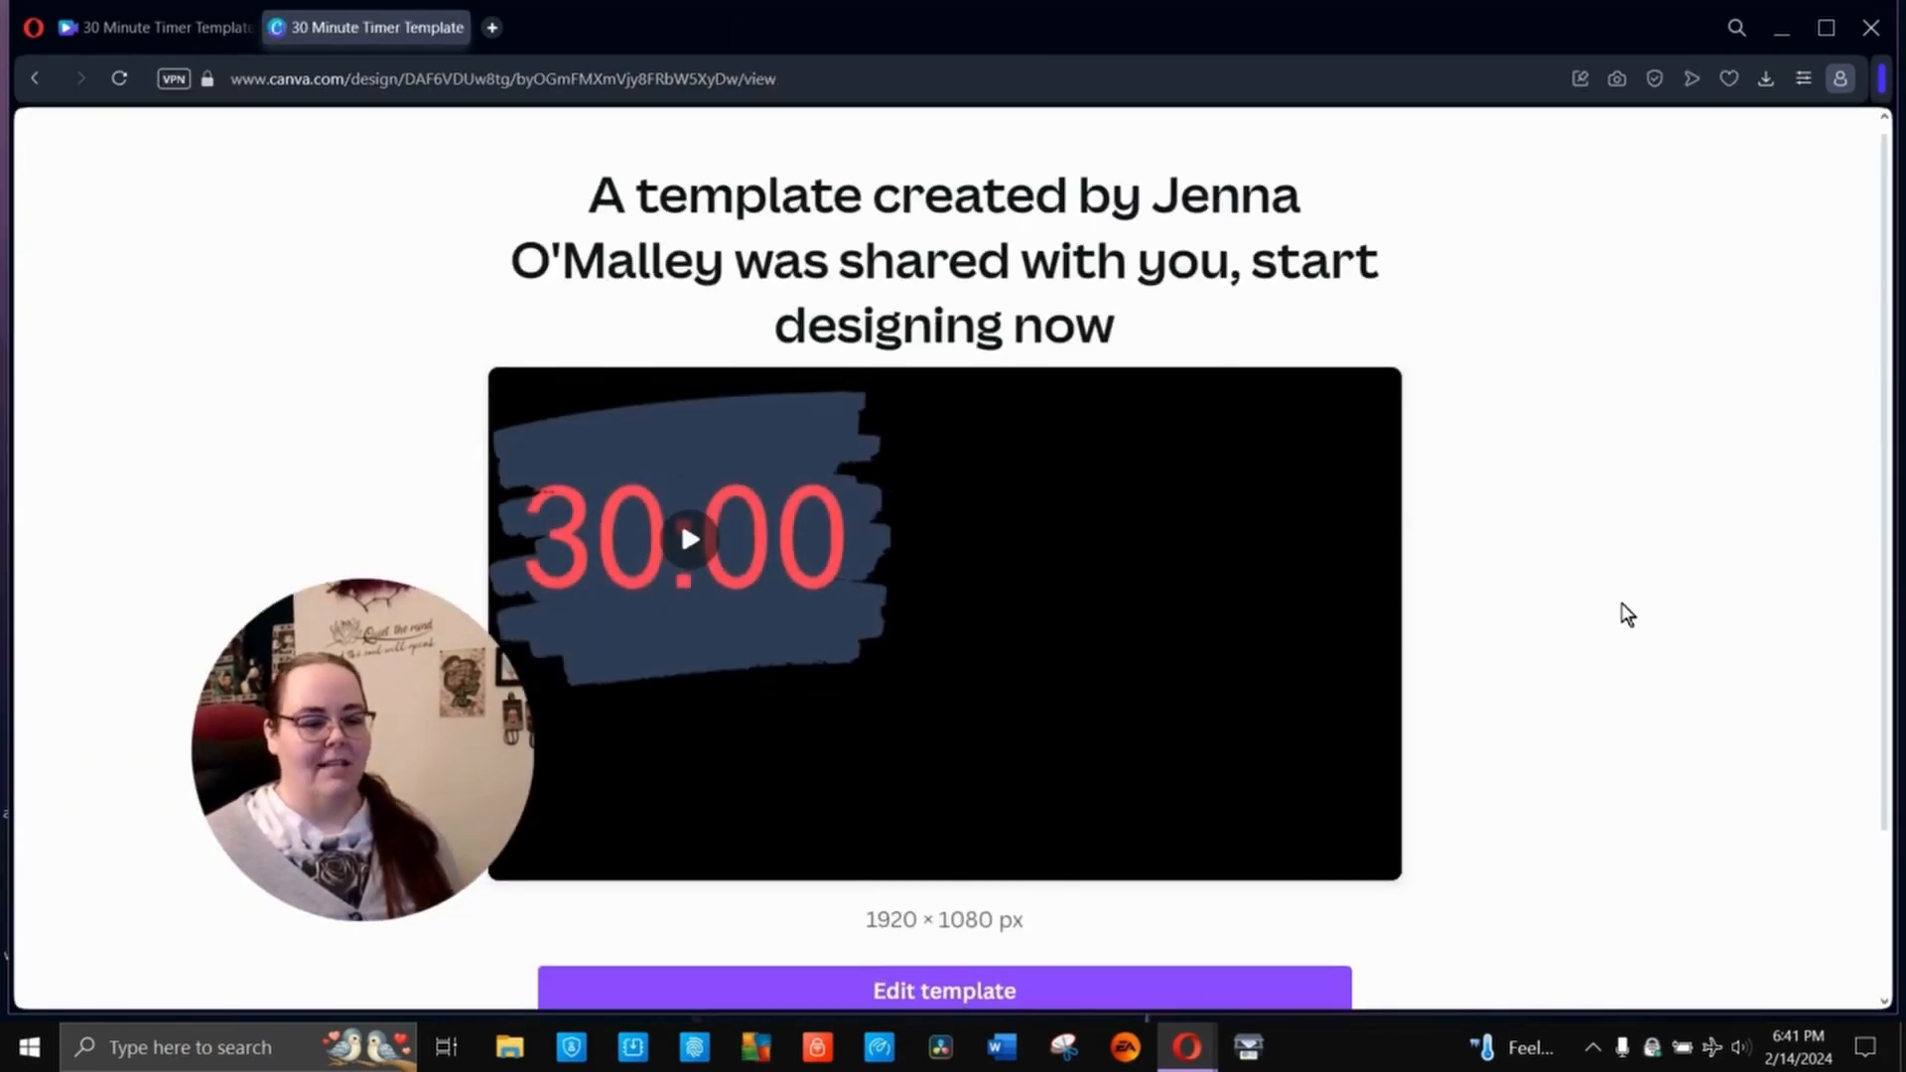
{"action": "scroll", "coordinate": [1628, 613], "scroll_direction": "down", "scroll_amount": 2}
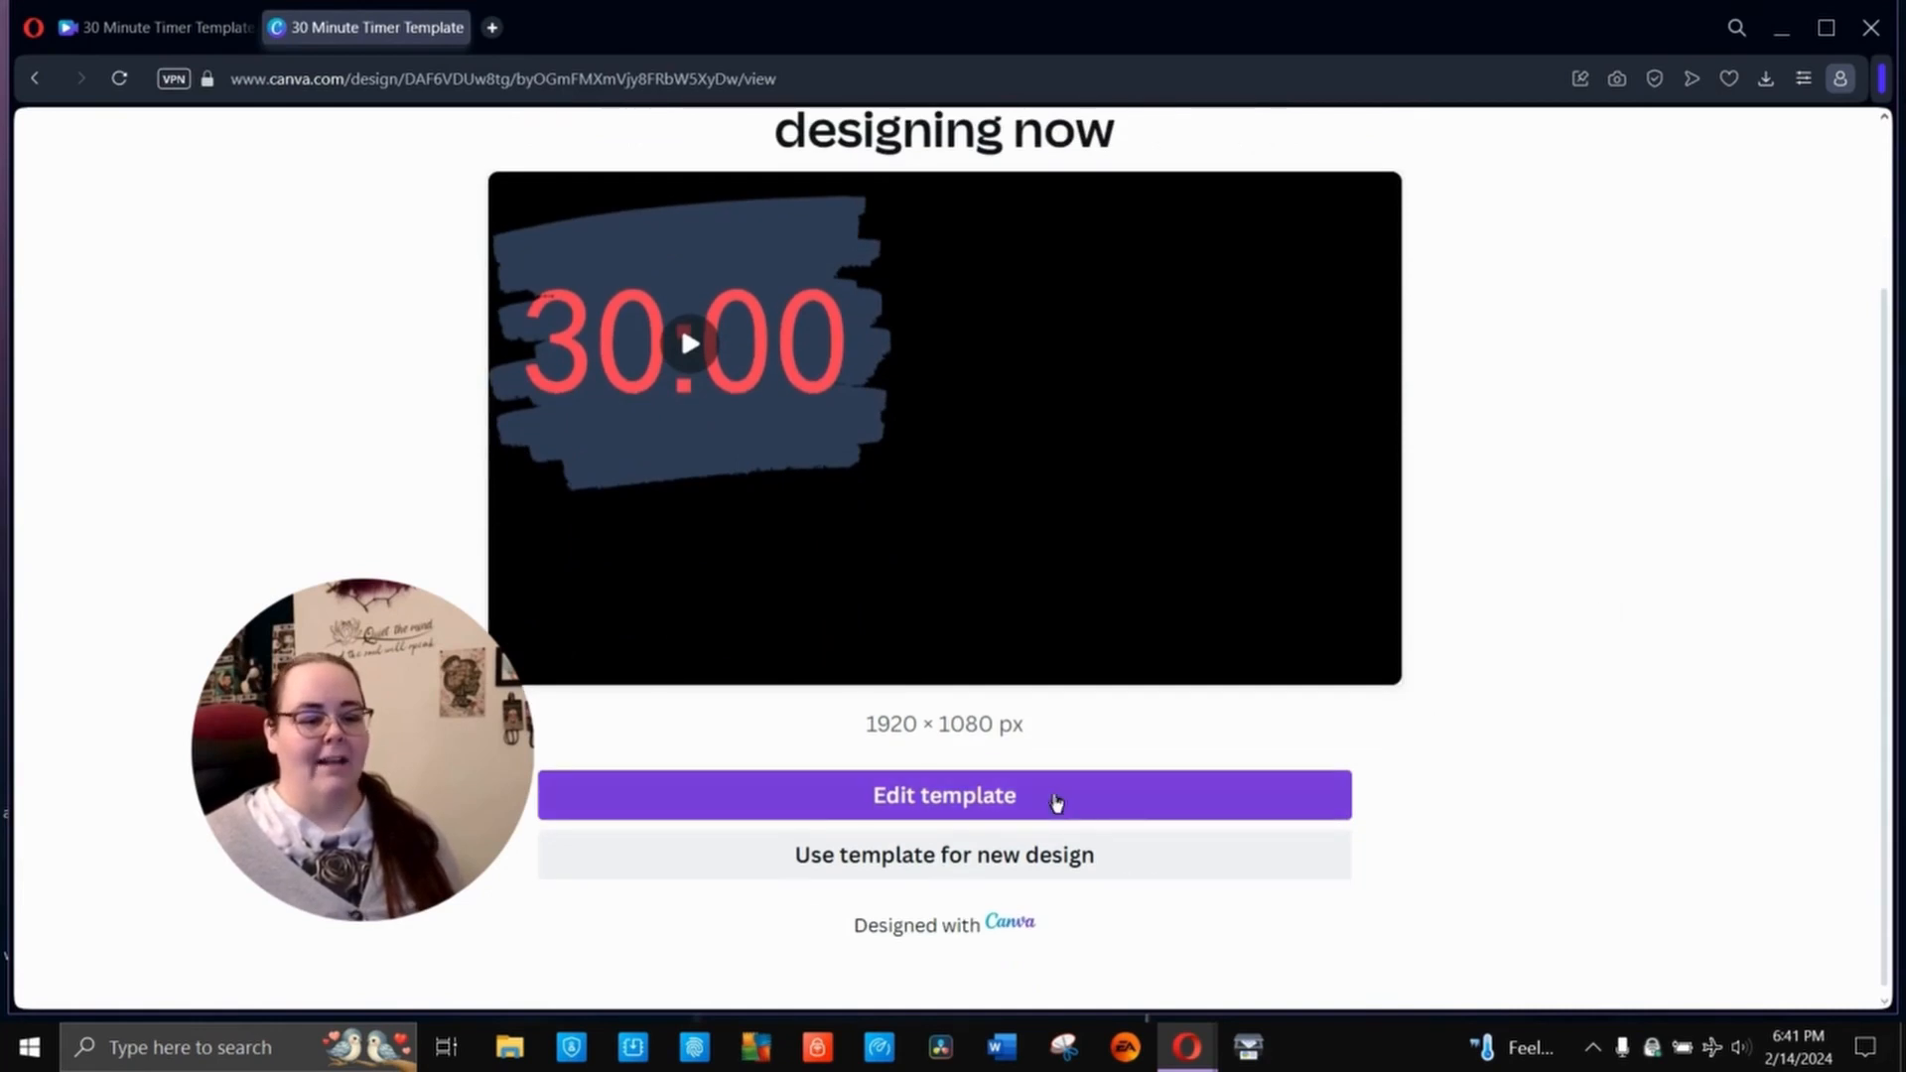
{"action": "left_click", "coordinate": [1056, 800]}
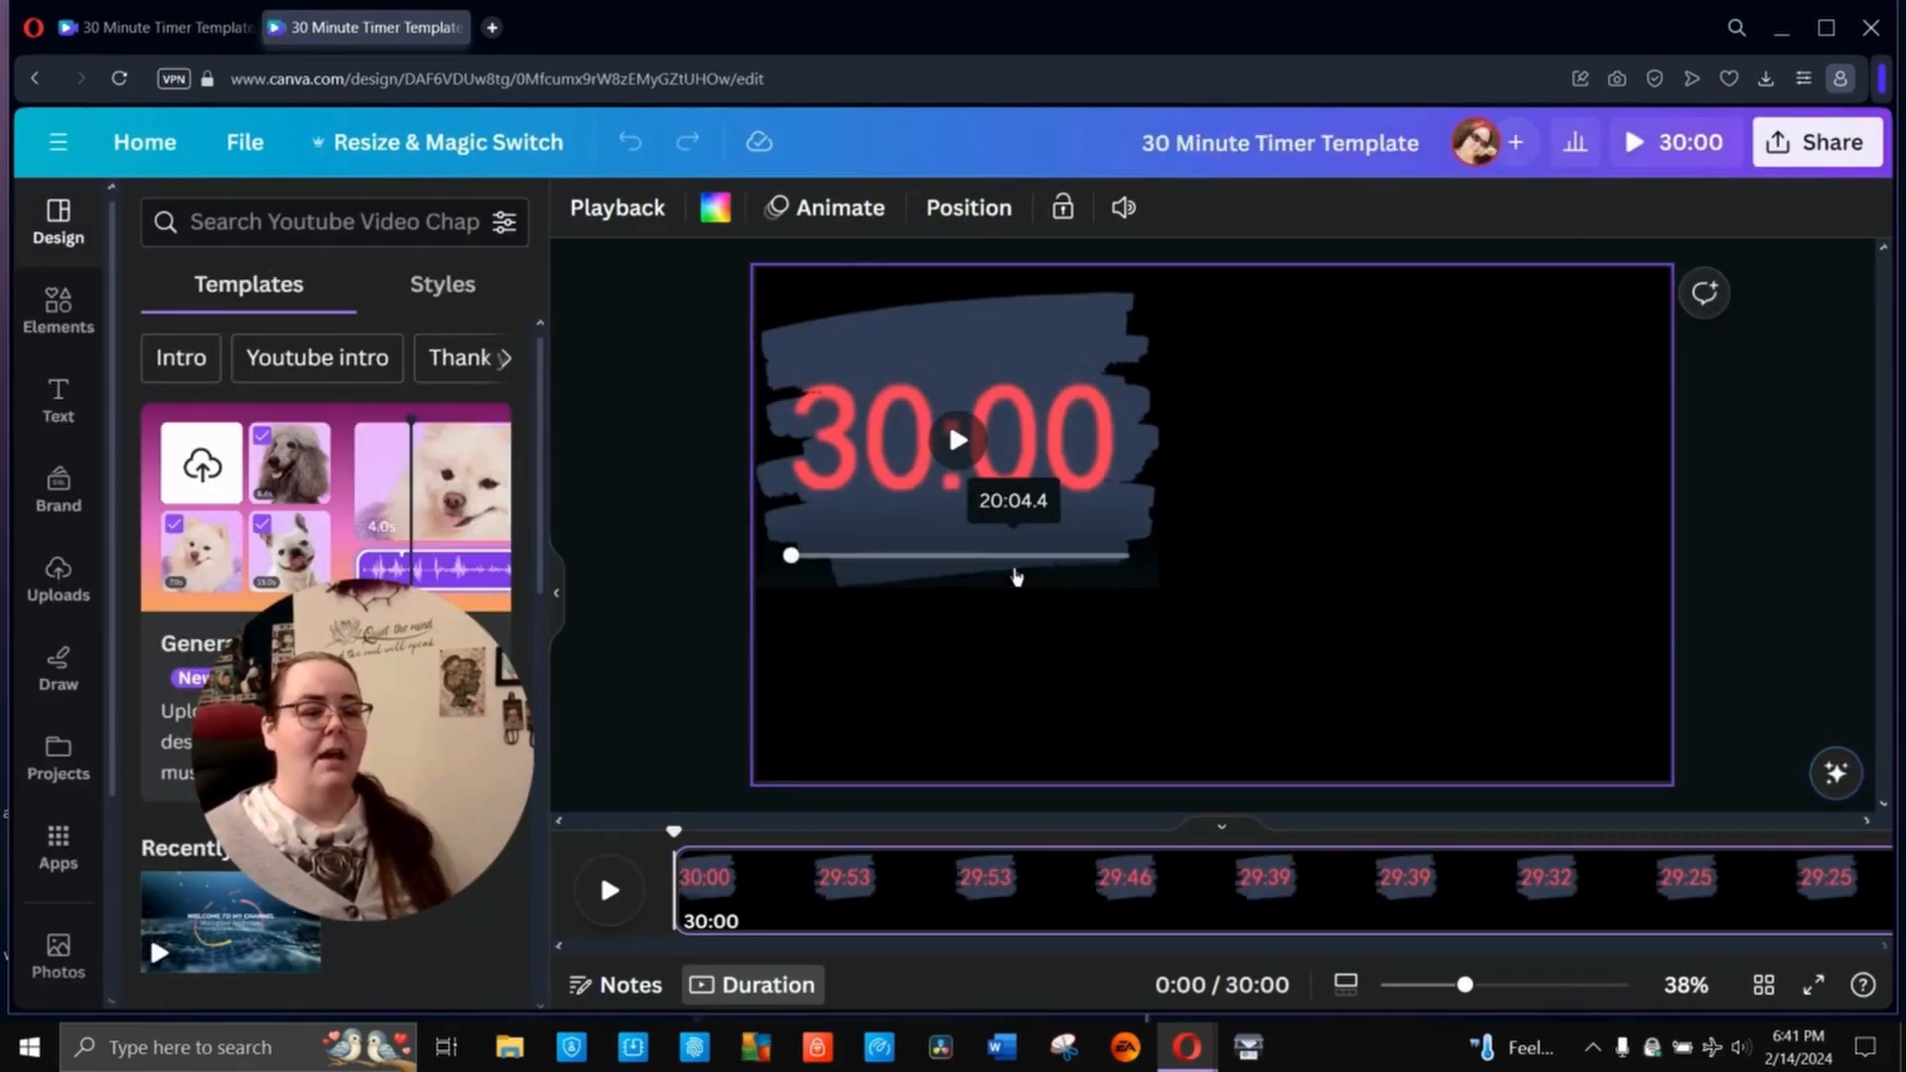
- Apply Detach video to the 30:00 timer clip and clear the selection
{"action": "left_click", "coordinate": [1055, 348]}
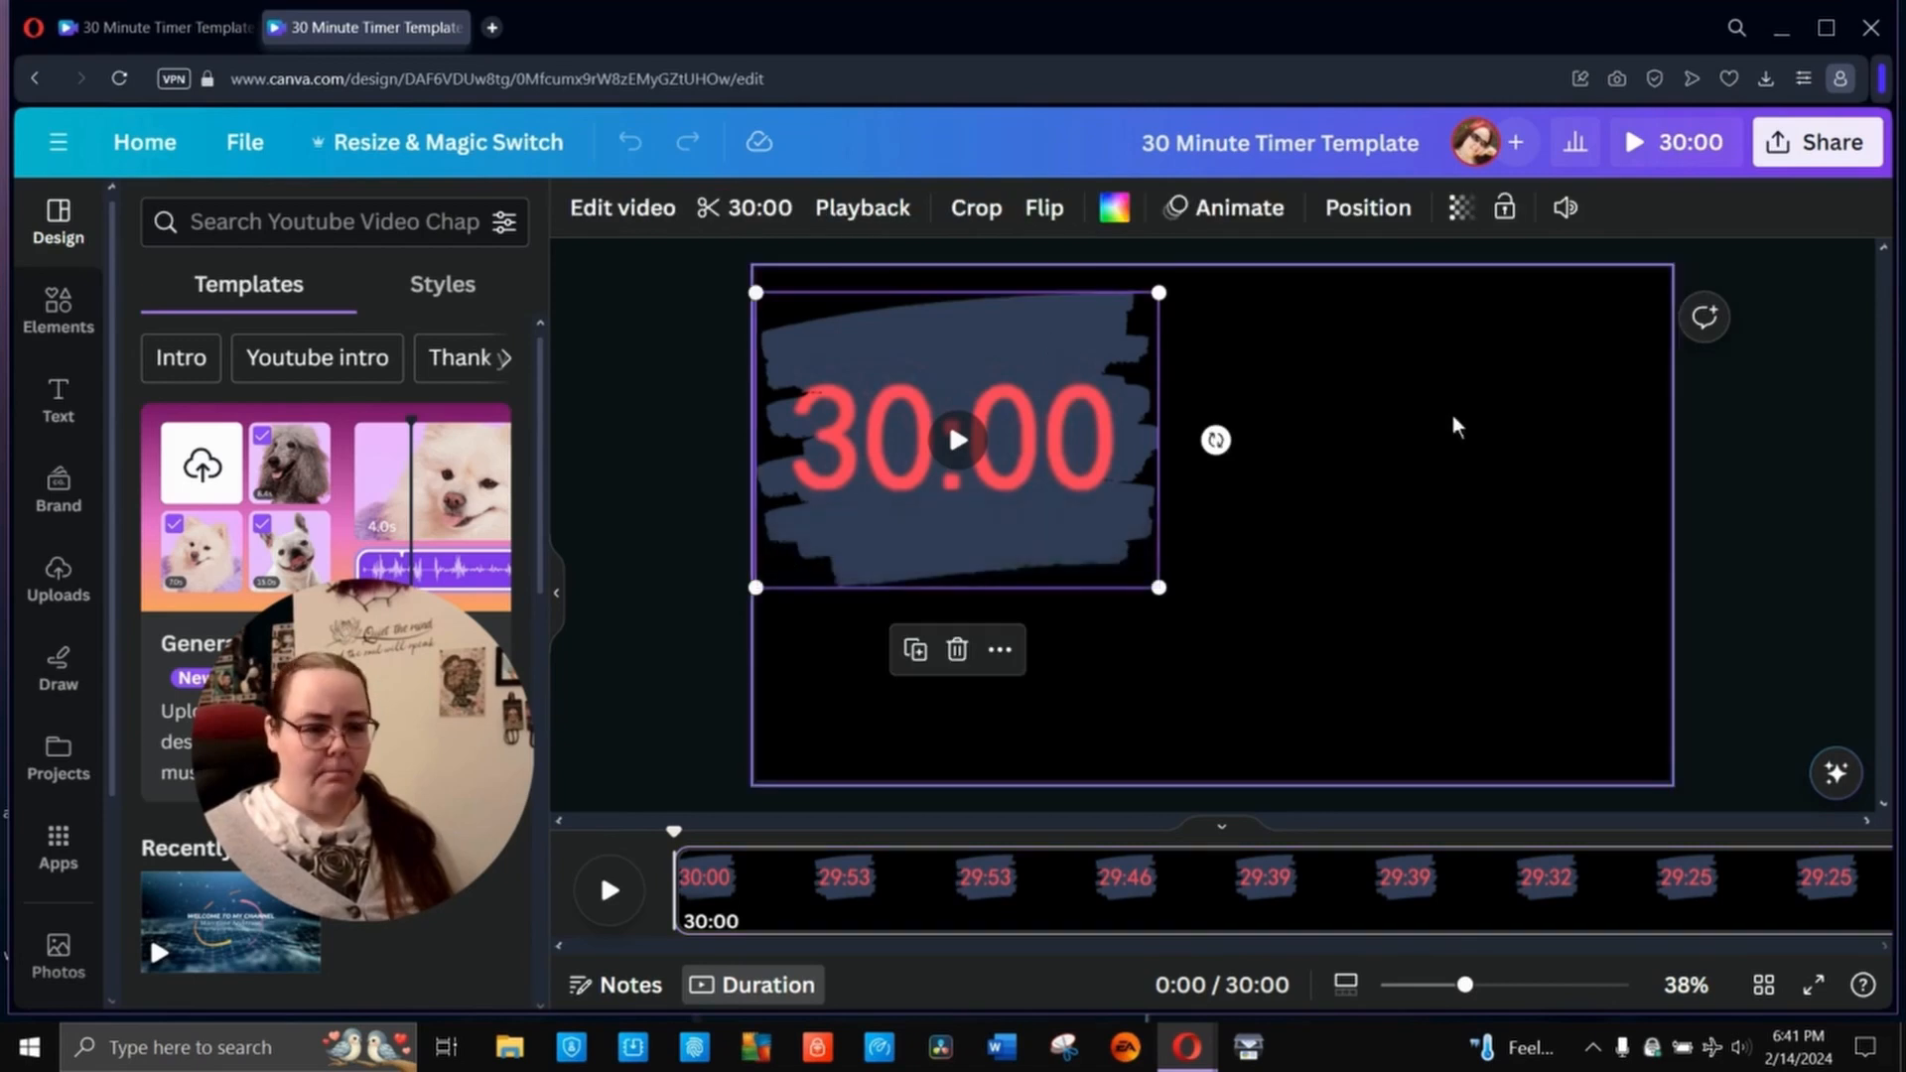
{"action": "right_click", "coordinate": [1034, 328]}
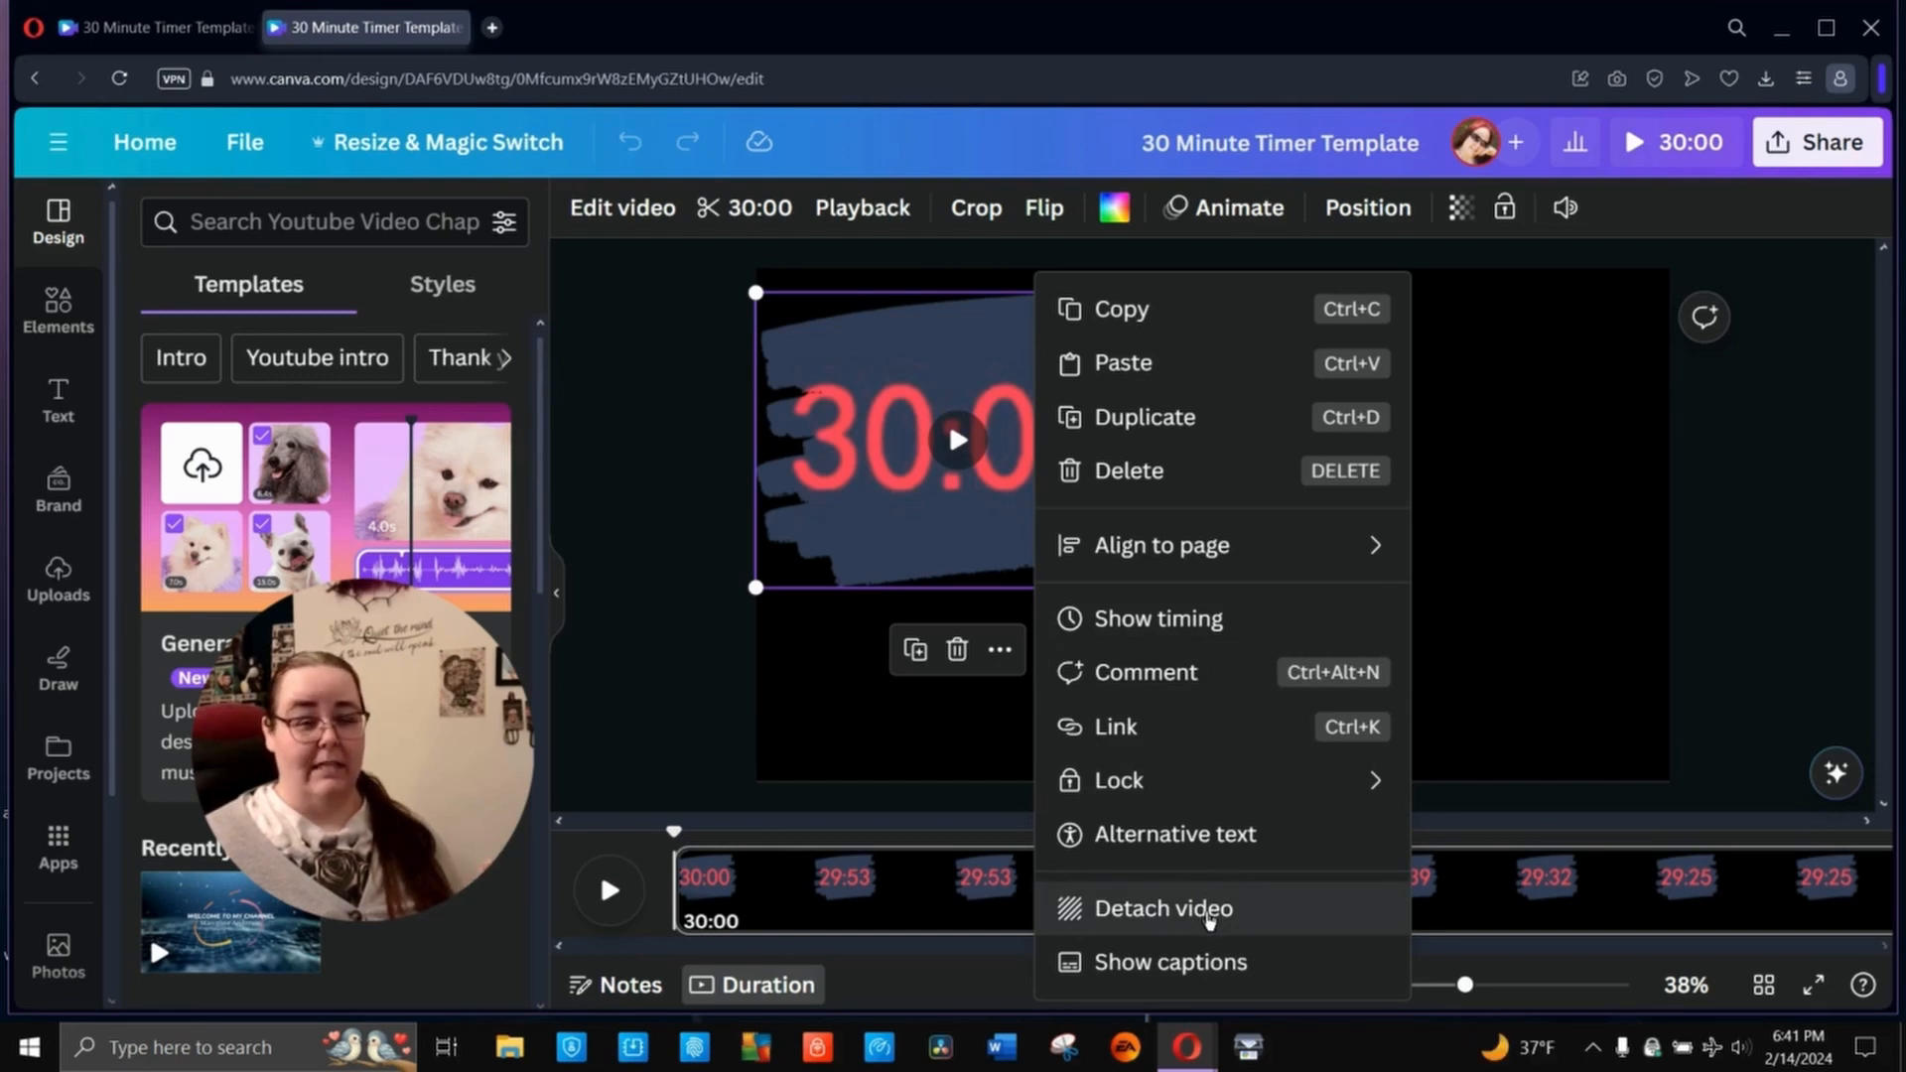
{"action": "left_click", "coordinate": [1209, 919]}
{"action": "mouse_move", "coordinate": [1281, 581]}
{"action": "left_mouse_down"}
{"action": "mouse_move", "coordinate": [1506, 583]}
{"action": "mouse_move", "coordinate": [1255, 524]}
{"action": "mouse_move", "coordinate": [1317, 557]}
{"action": "mouse_move", "coordinate": [1054, 482]}
{"action": "left_mouse_up"}
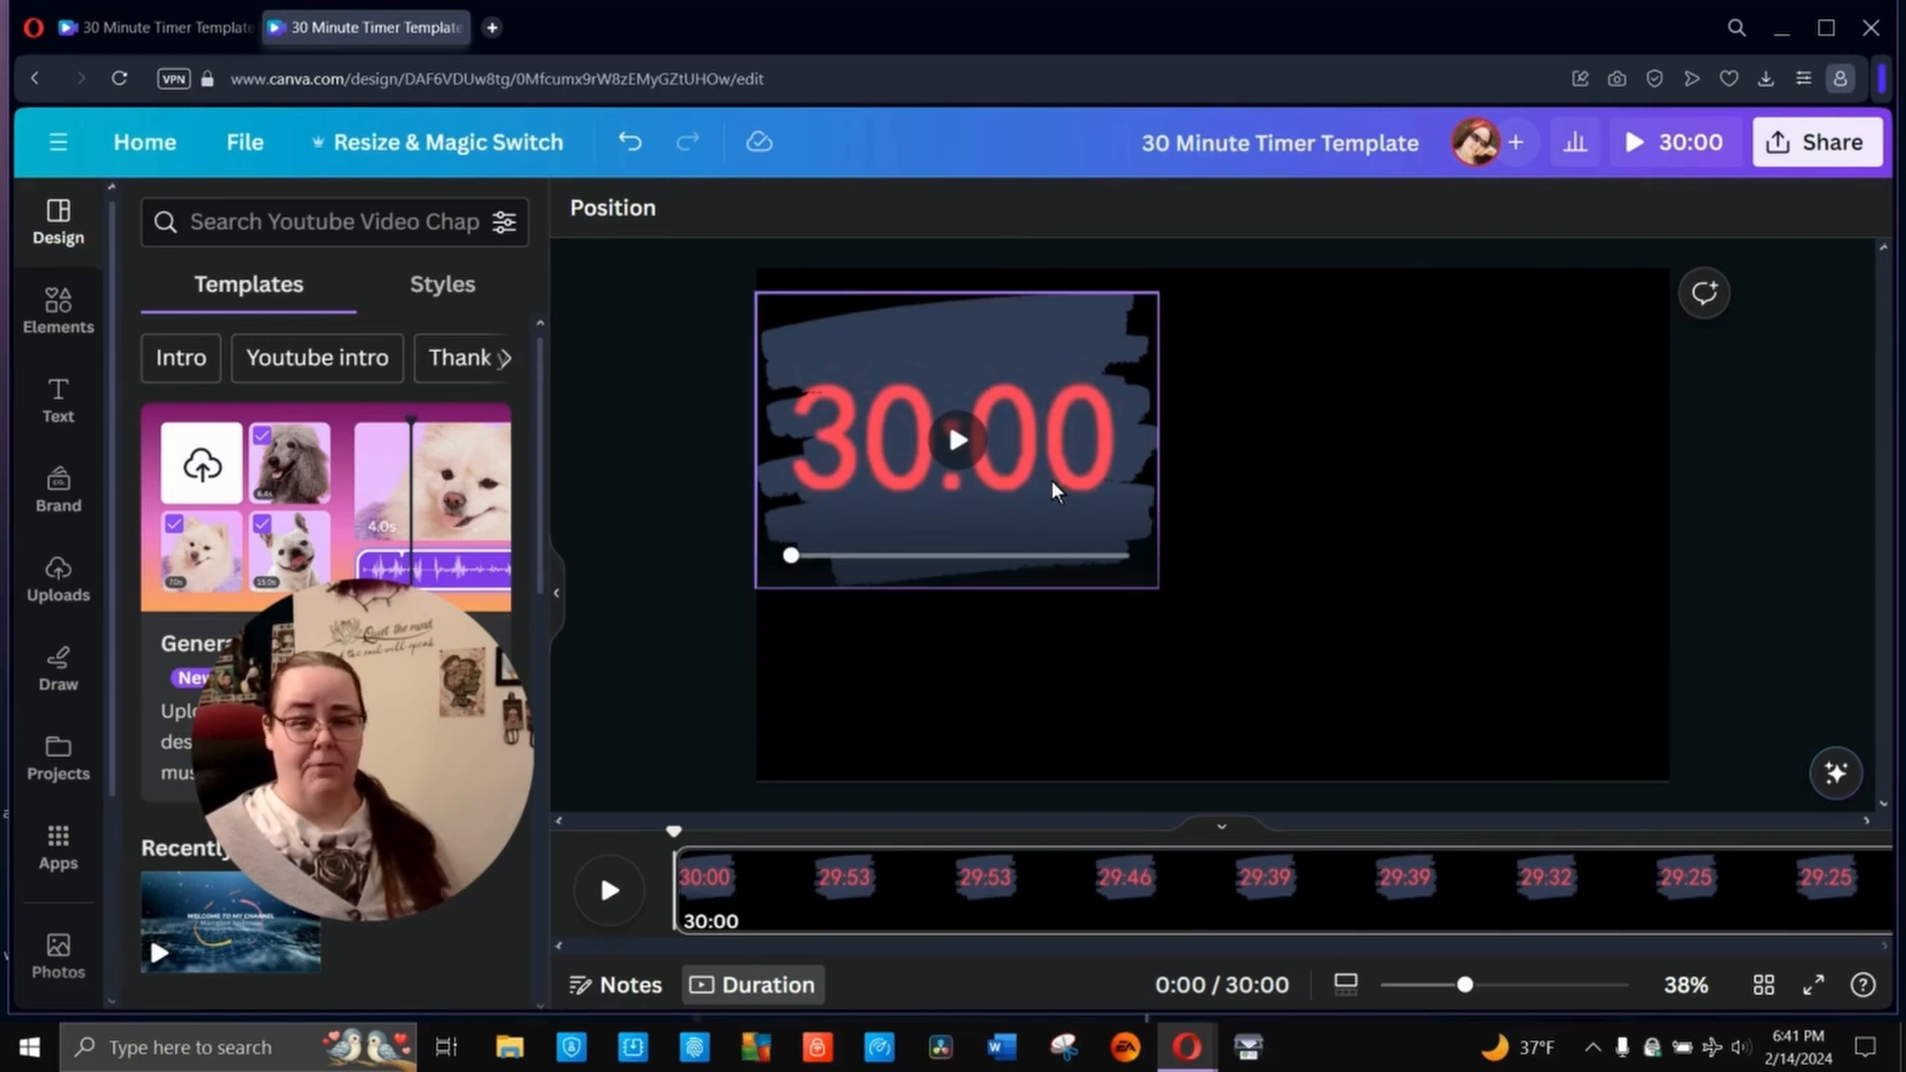
{"action": "left_click", "coordinate": [636, 491]}
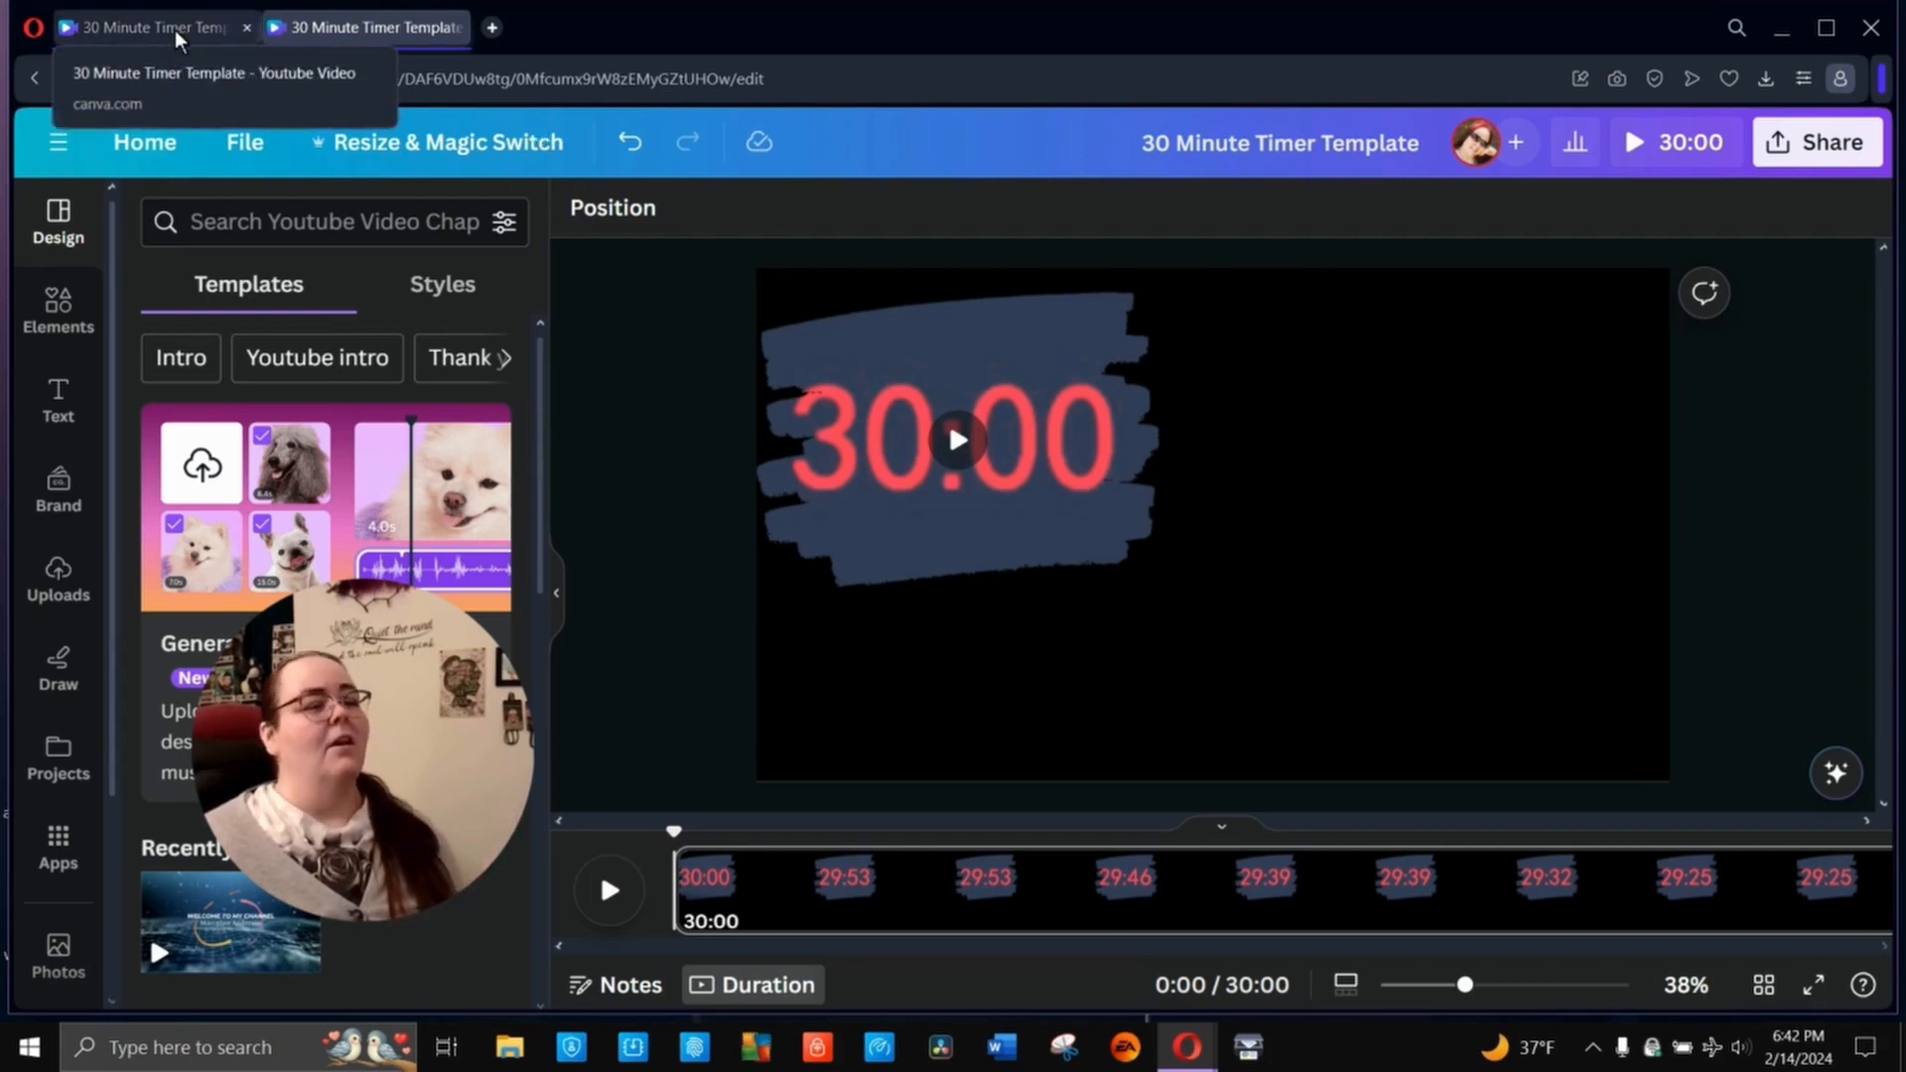
- Delete the black page background, undoing and redoing the deletion once
{"action": "left_click", "coordinate": [1588, 568]}
{"action": "key", "text": "Delete"}
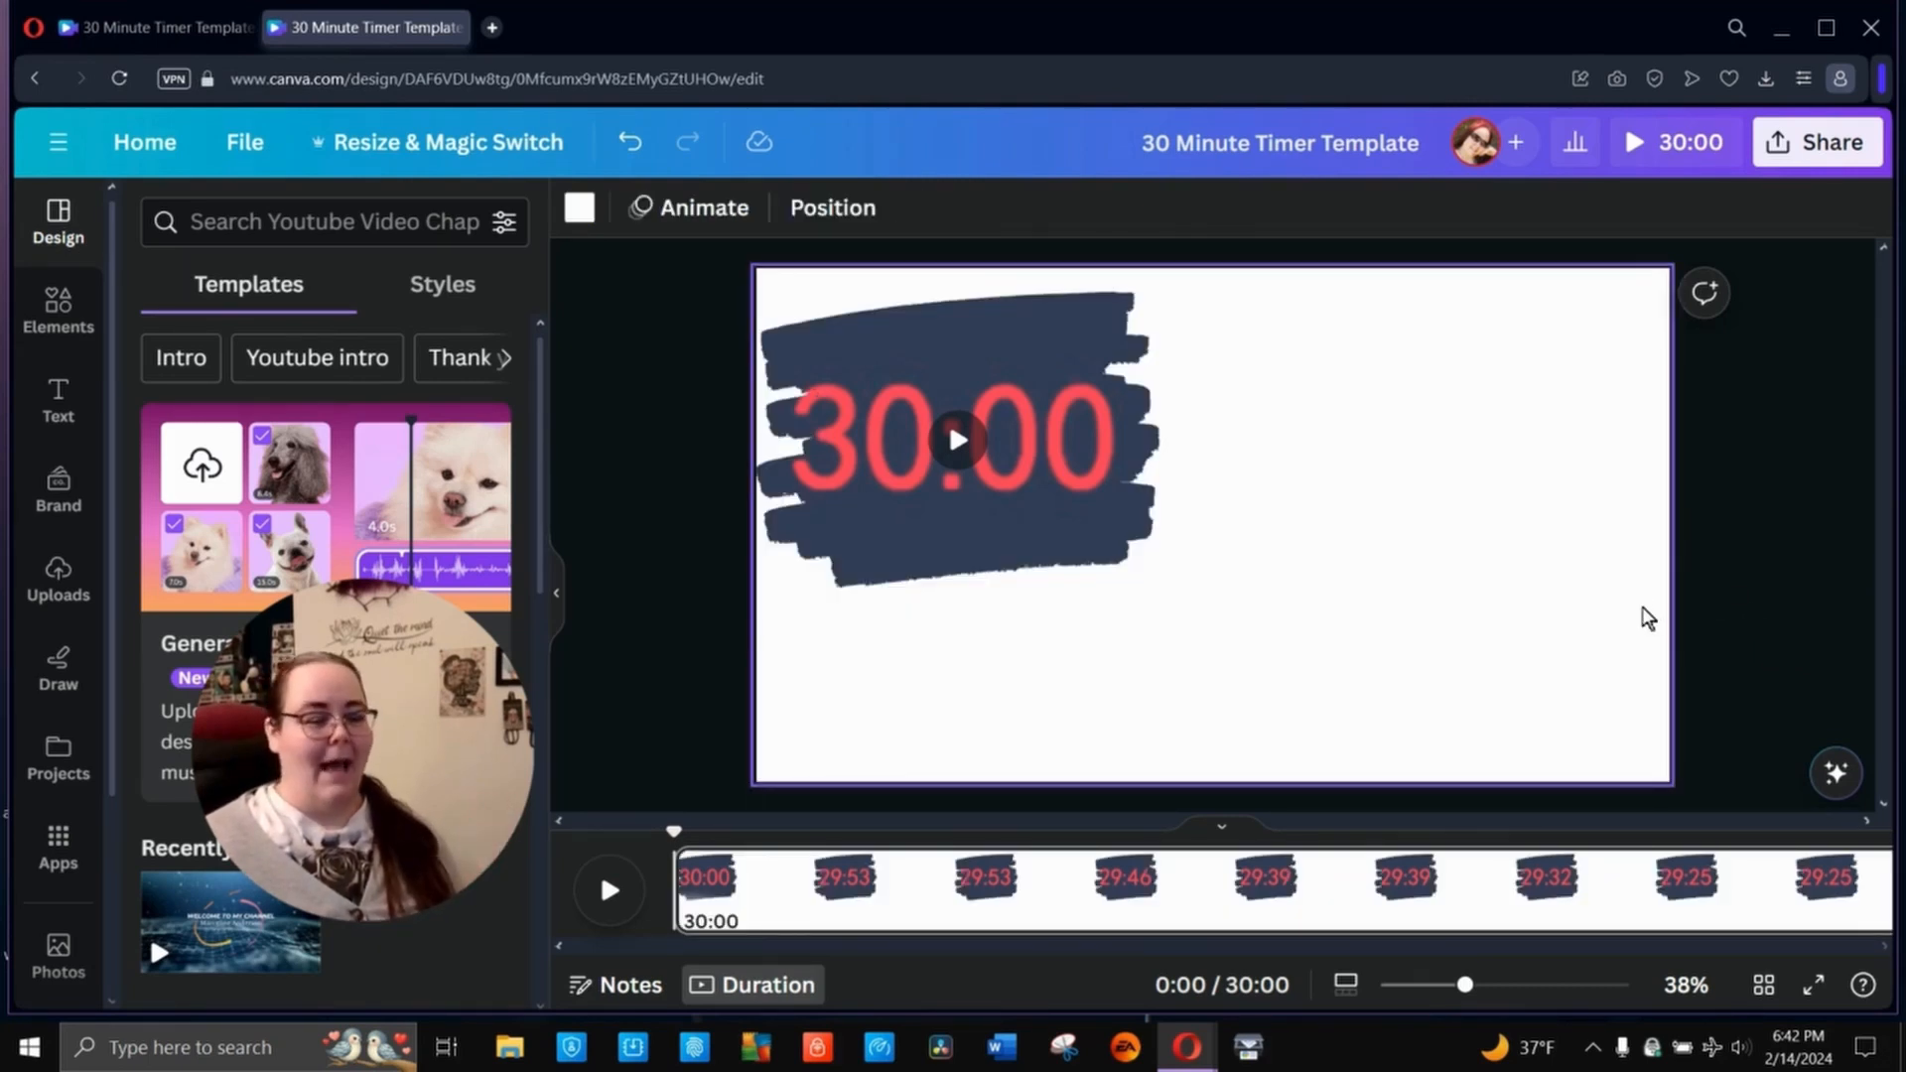
{"action": "left_click", "coordinate": [629, 141]}
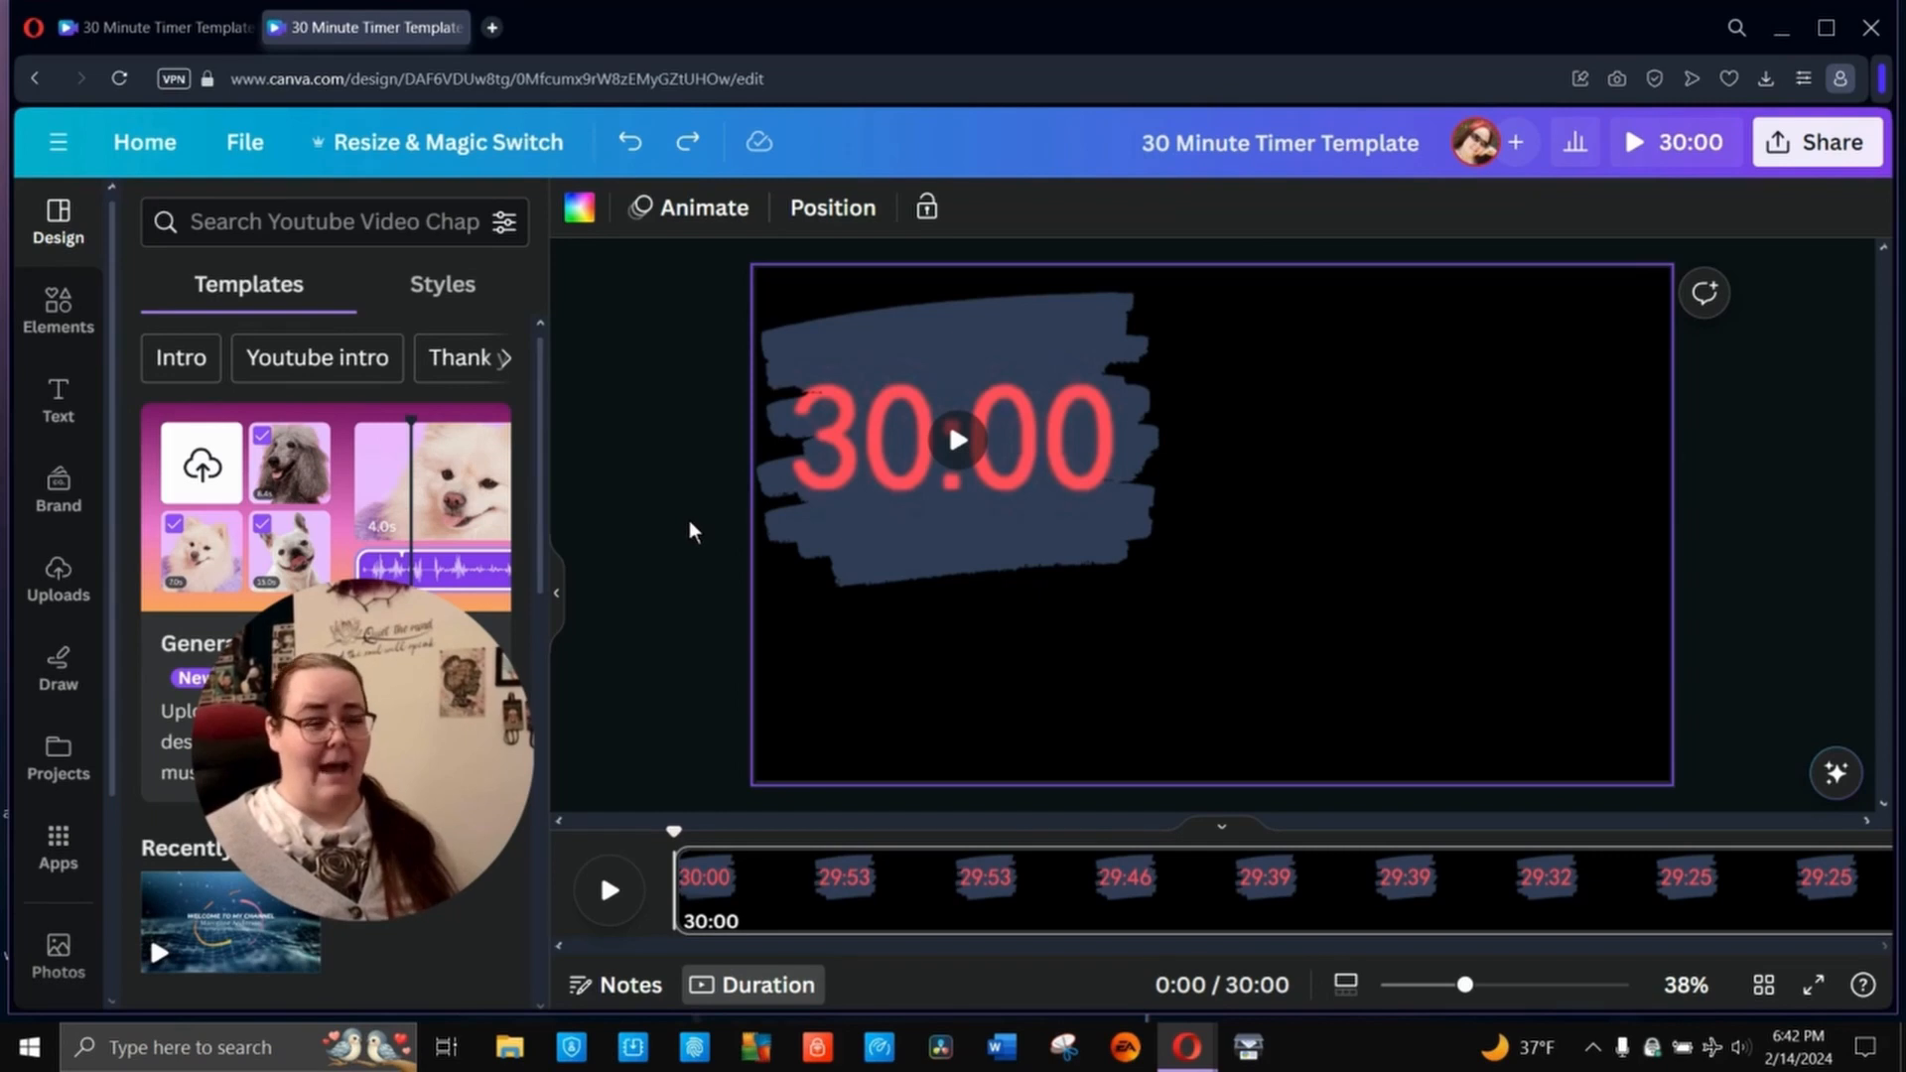
{"action": "left_click", "coordinate": [685, 145]}
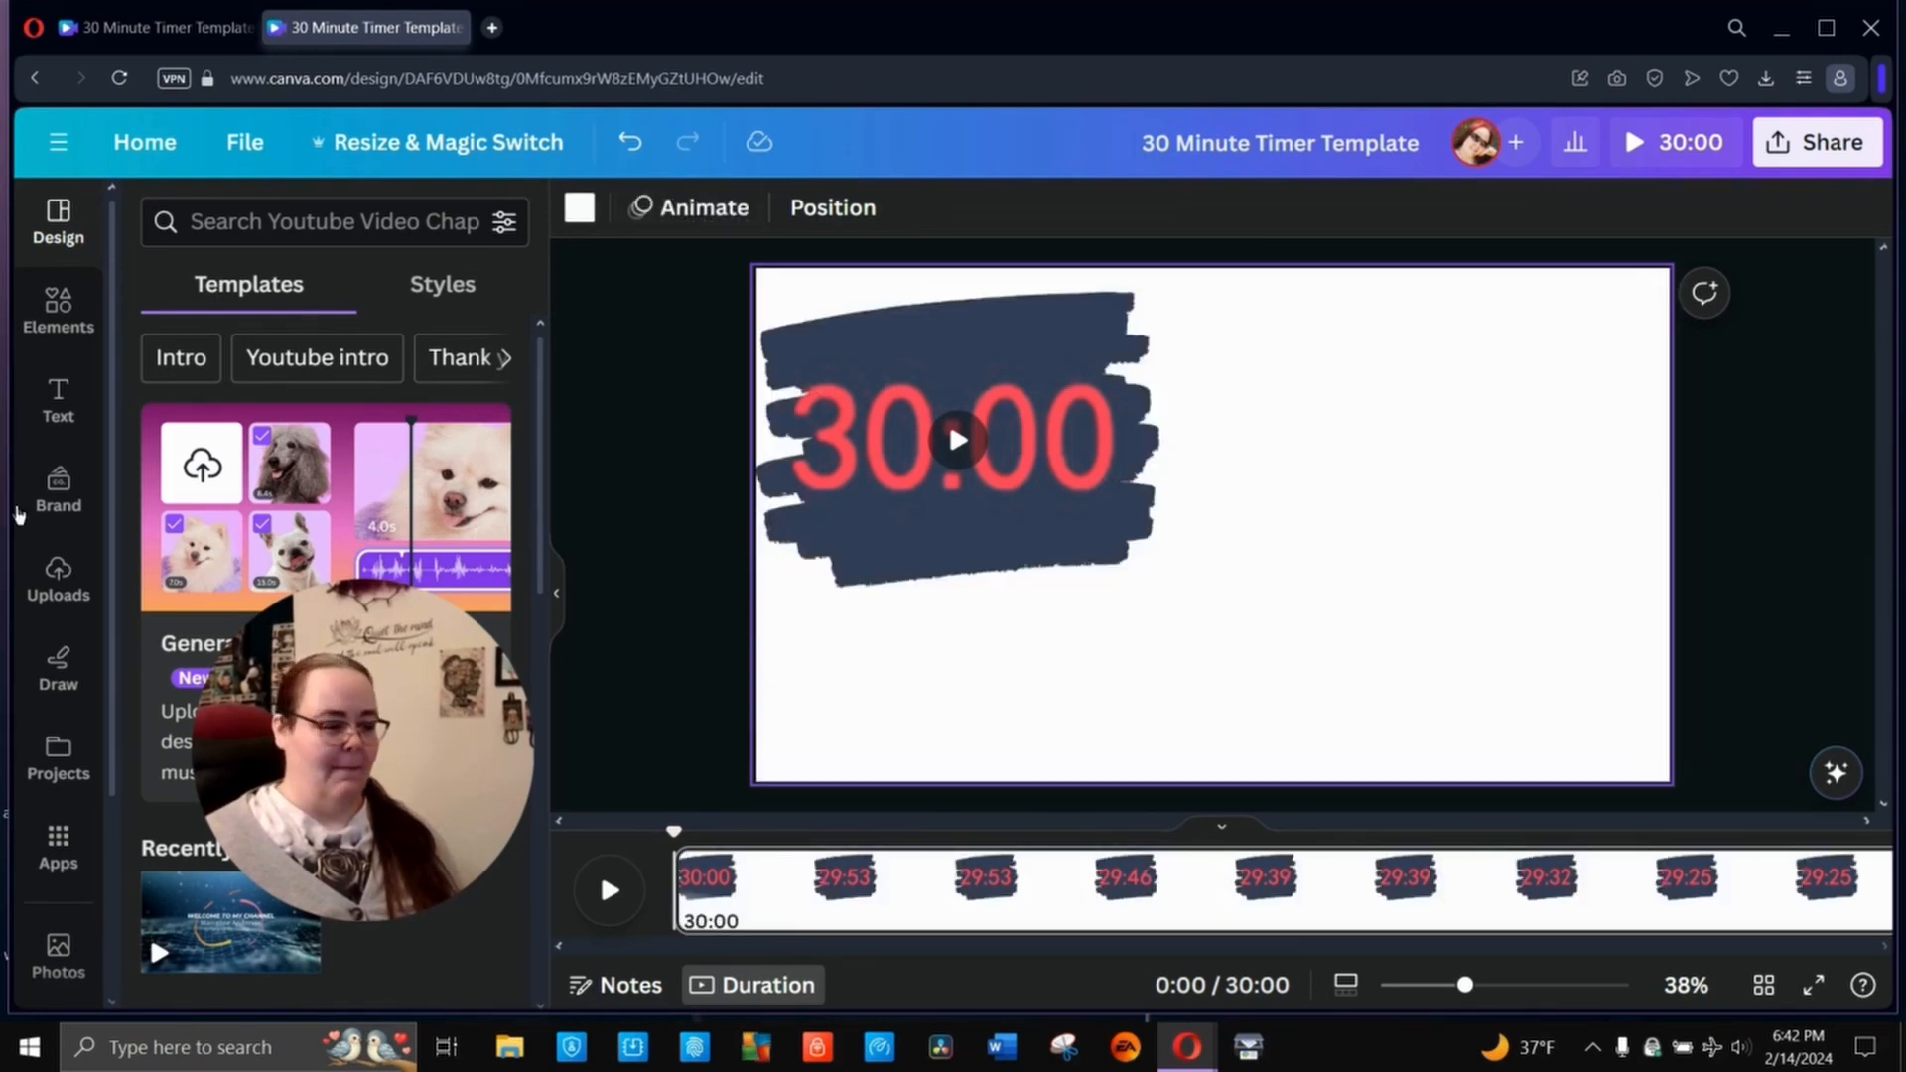
- Look through the stock video and photo libraries for possible backgrounds
{"action": "scroll", "coordinate": [87, 749], "scroll_direction": "down", "scroll_amount": 3}
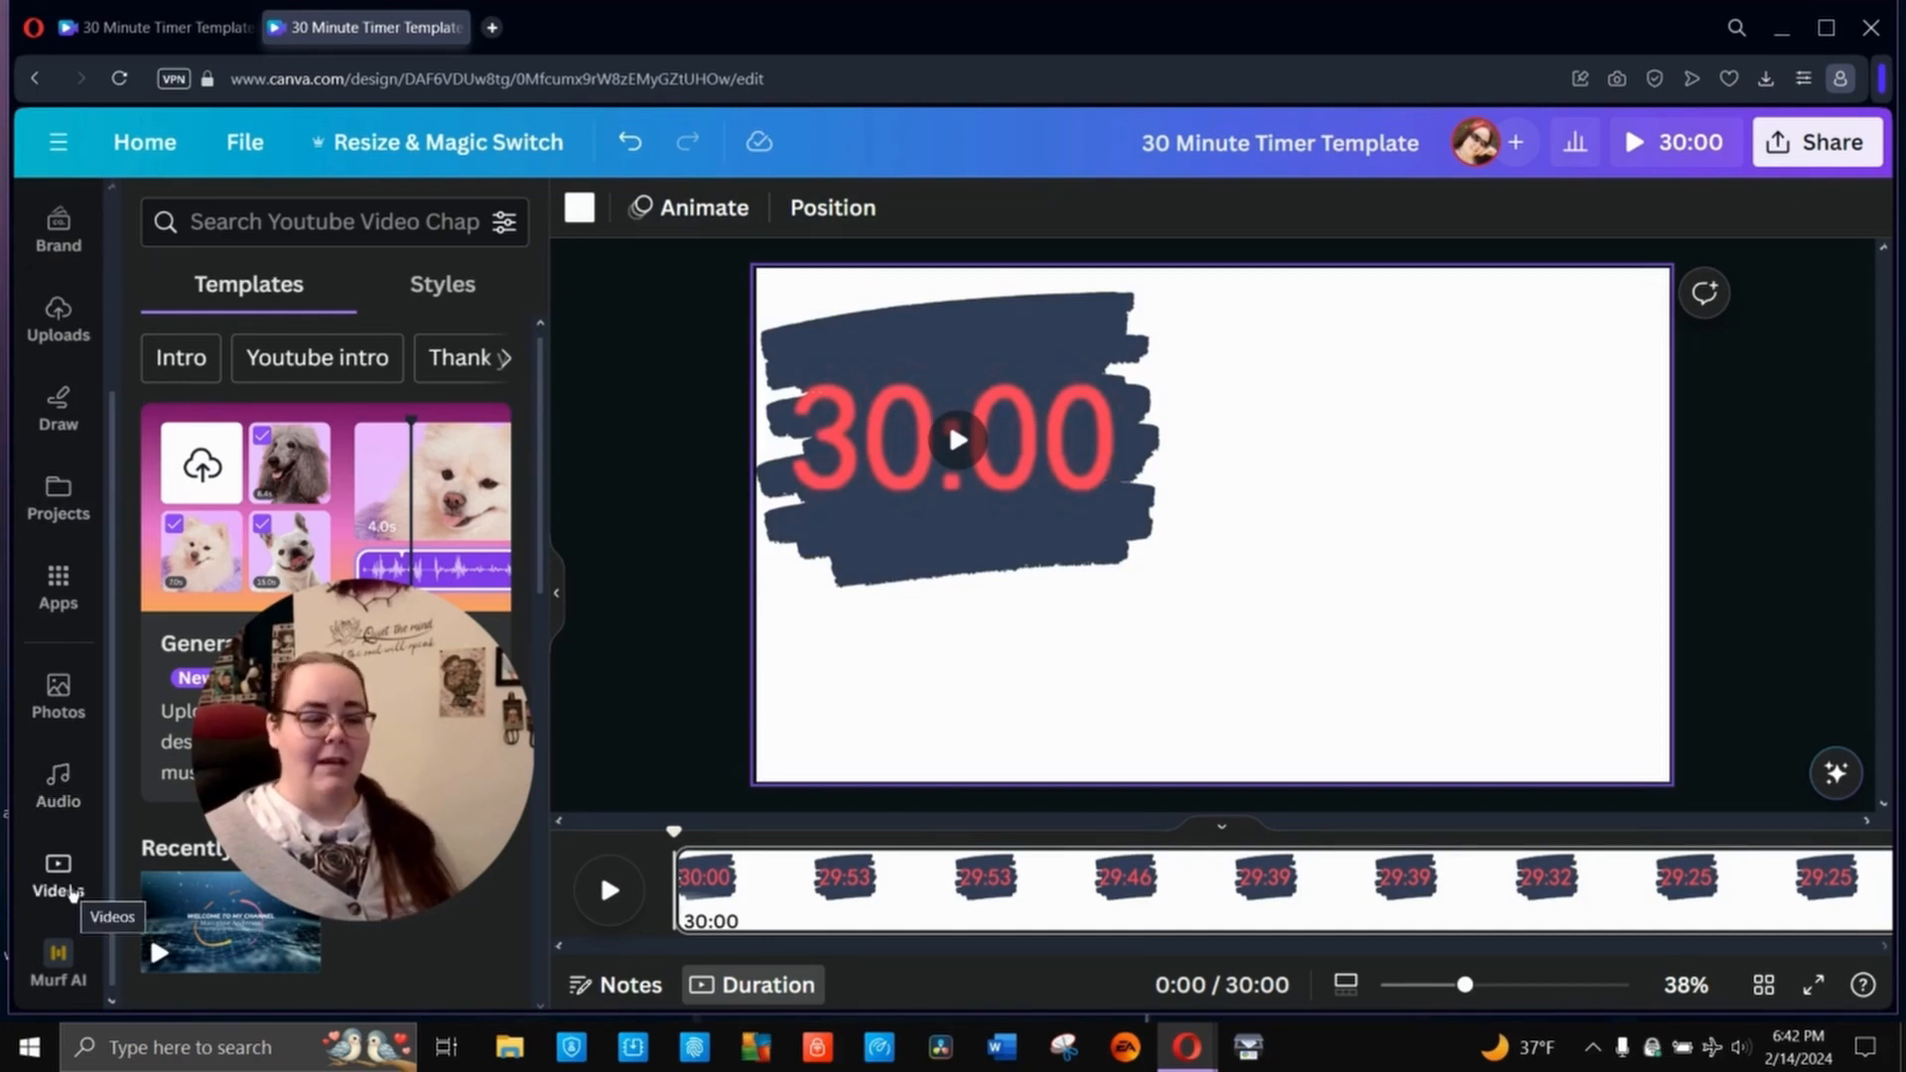
{"action": "left_click", "coordinate": [71, 890]}
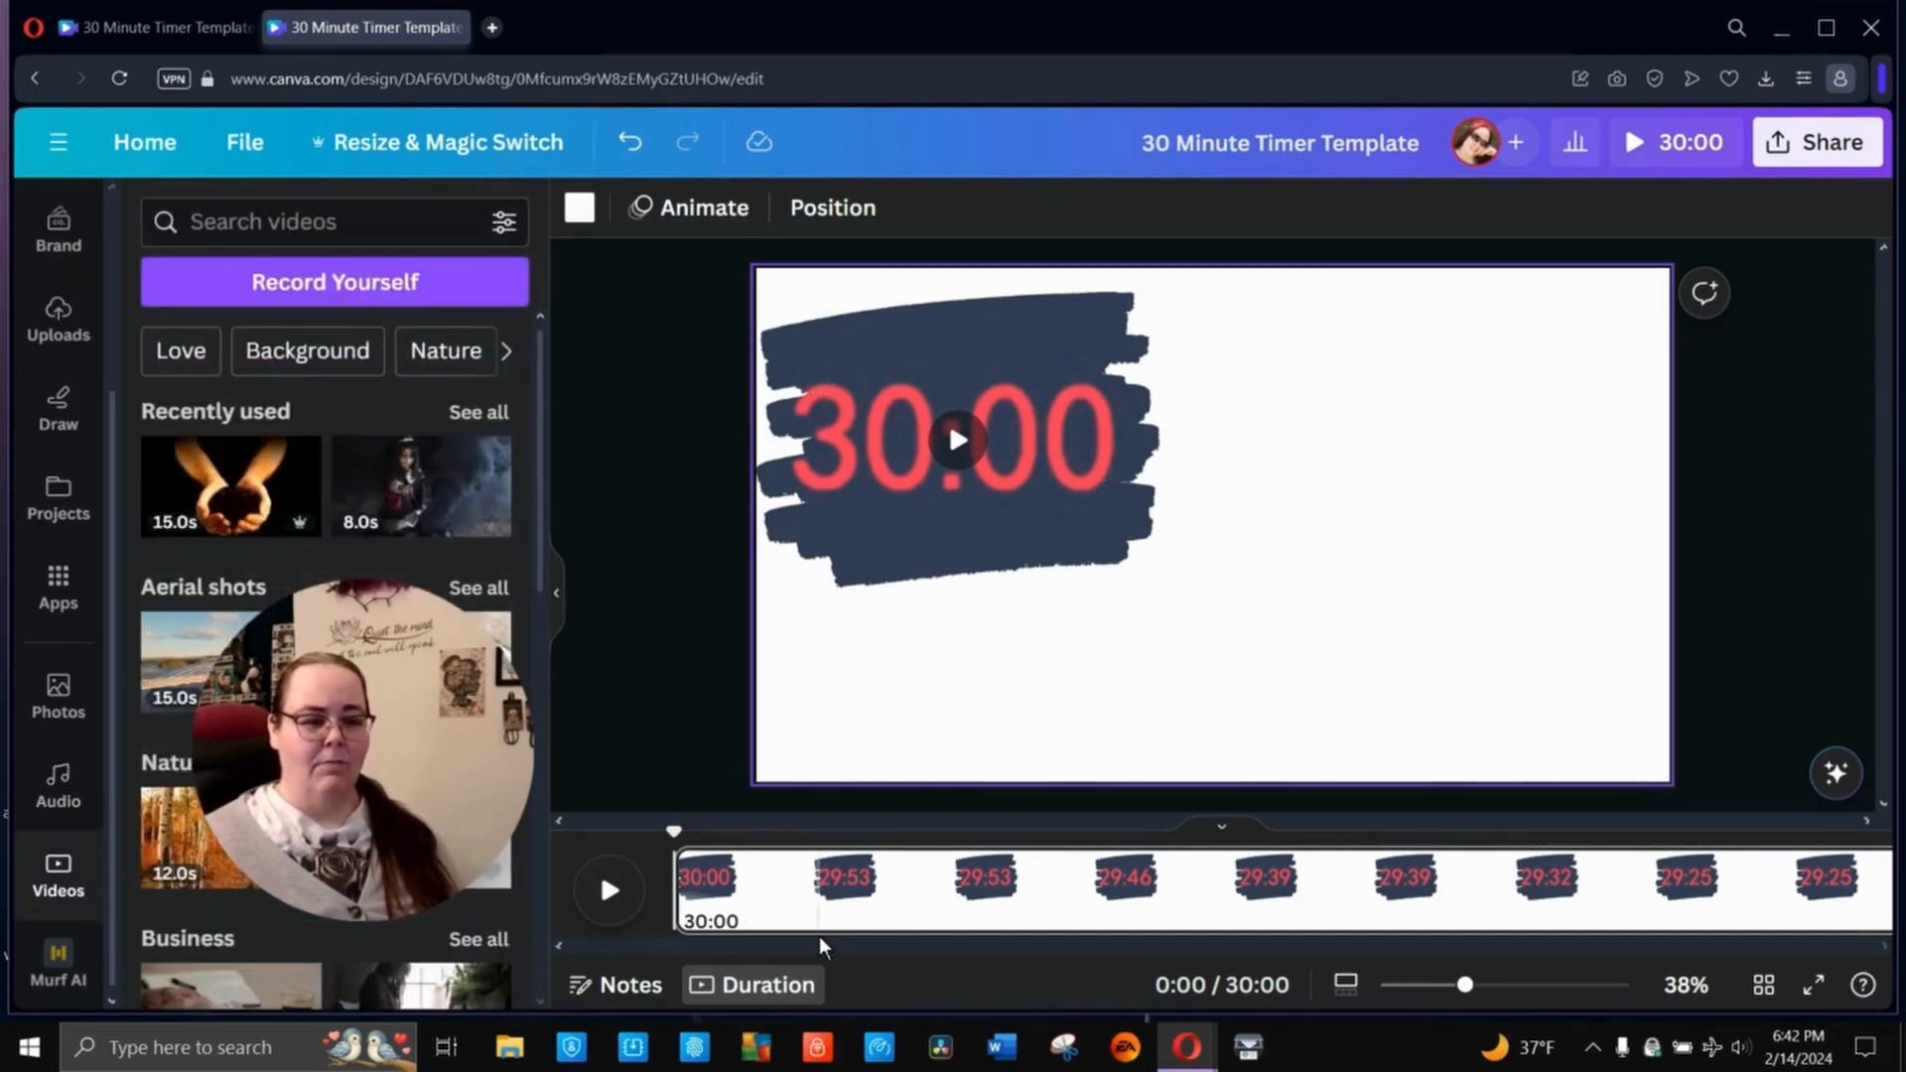
{"action": "left_click", "coordinate": [63, 700]}
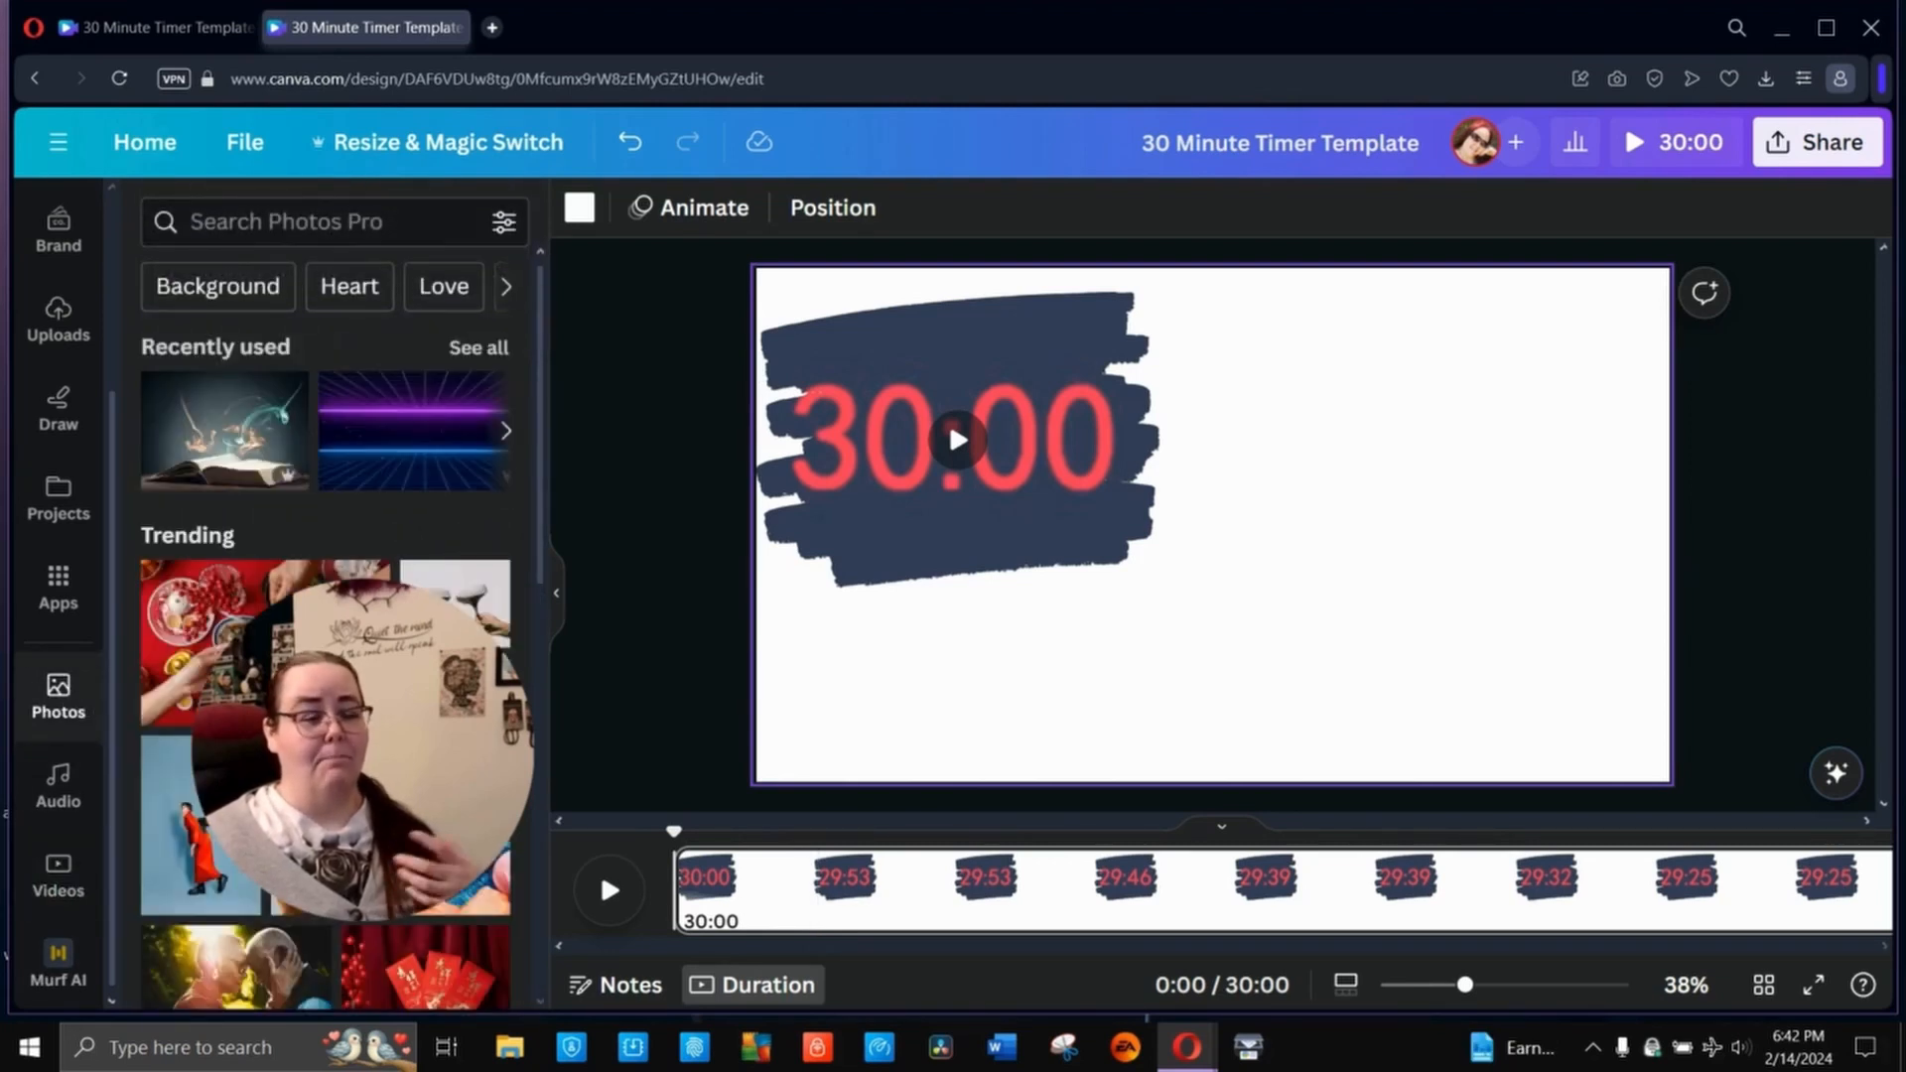
{"action": "right_click", "coordinate": [266, 388]}
{"action": "left_click", "coordinate": [668, 540]}
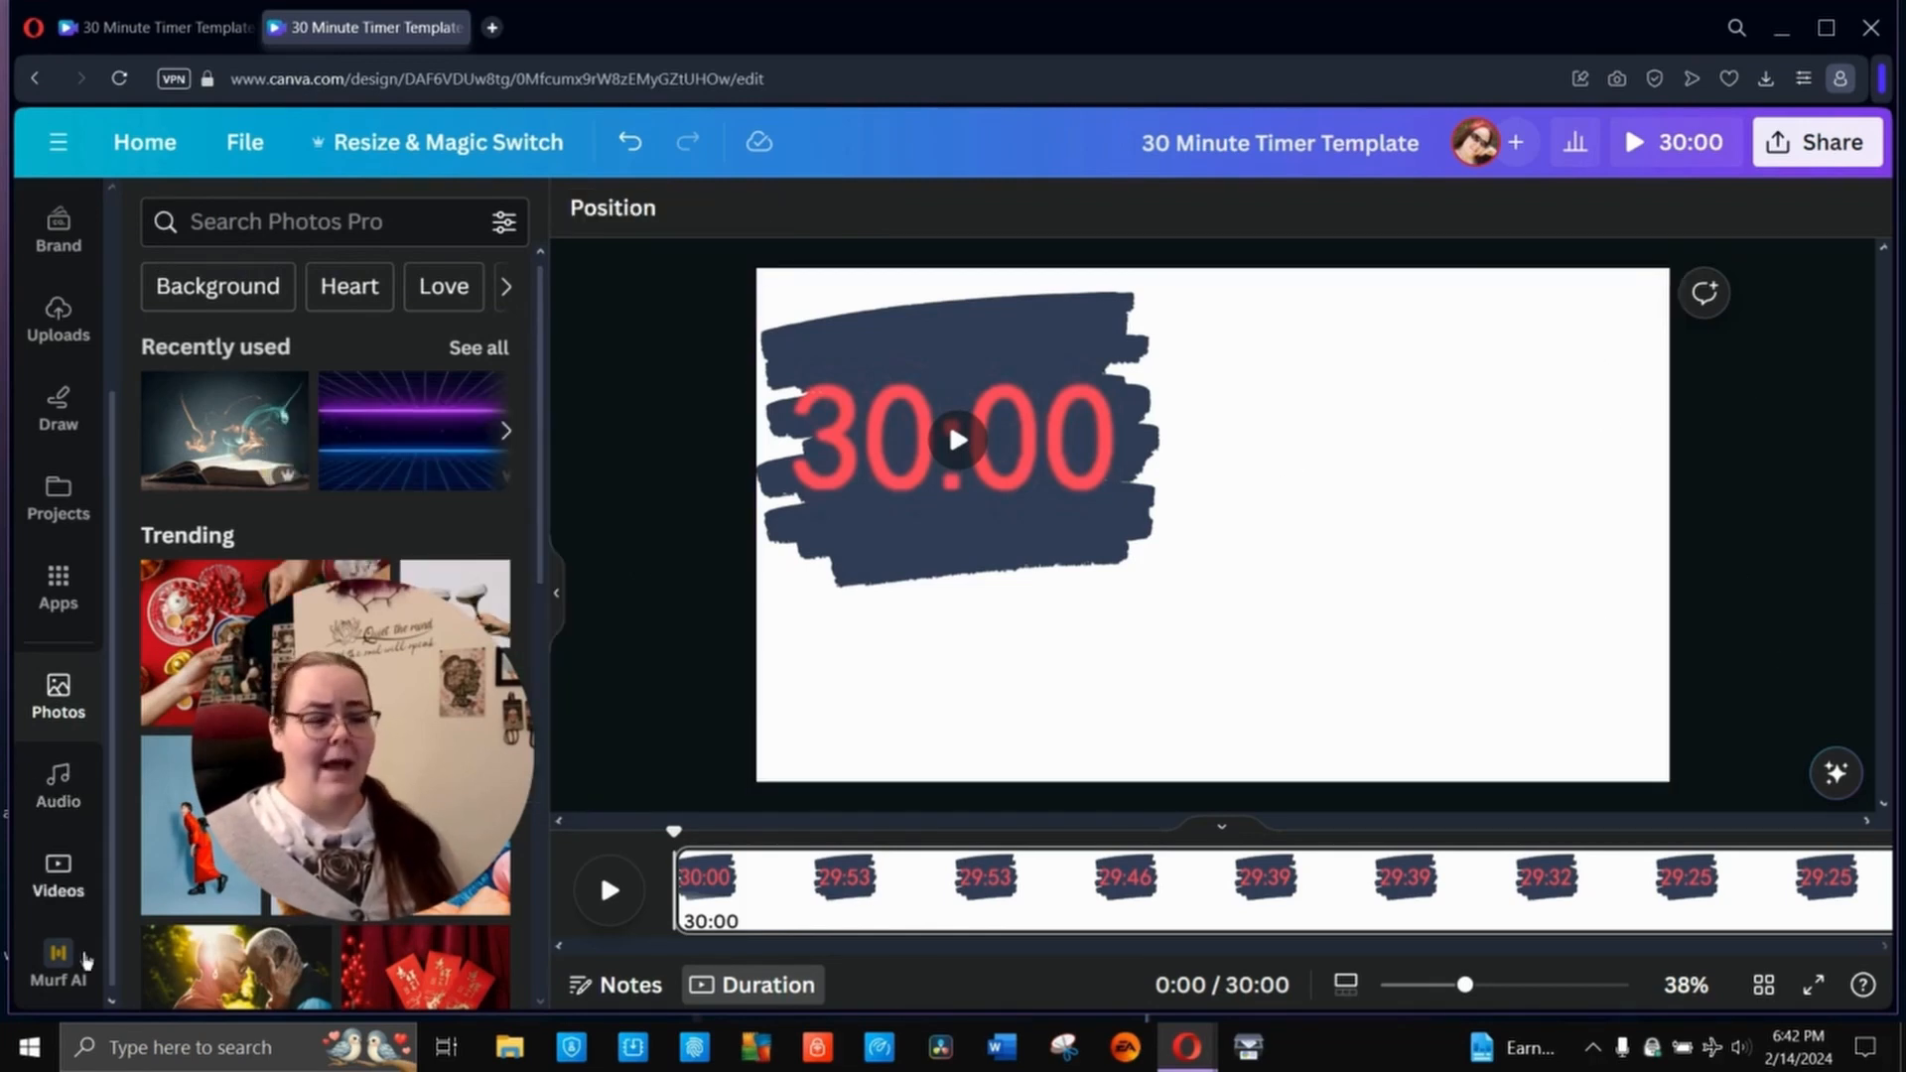
- From the recently used videos, try the 40-second fireplace room clip and the 12-second cherry blossom river clip, deleting each
{"action": "left_click", "coordinate": [58, 876]}
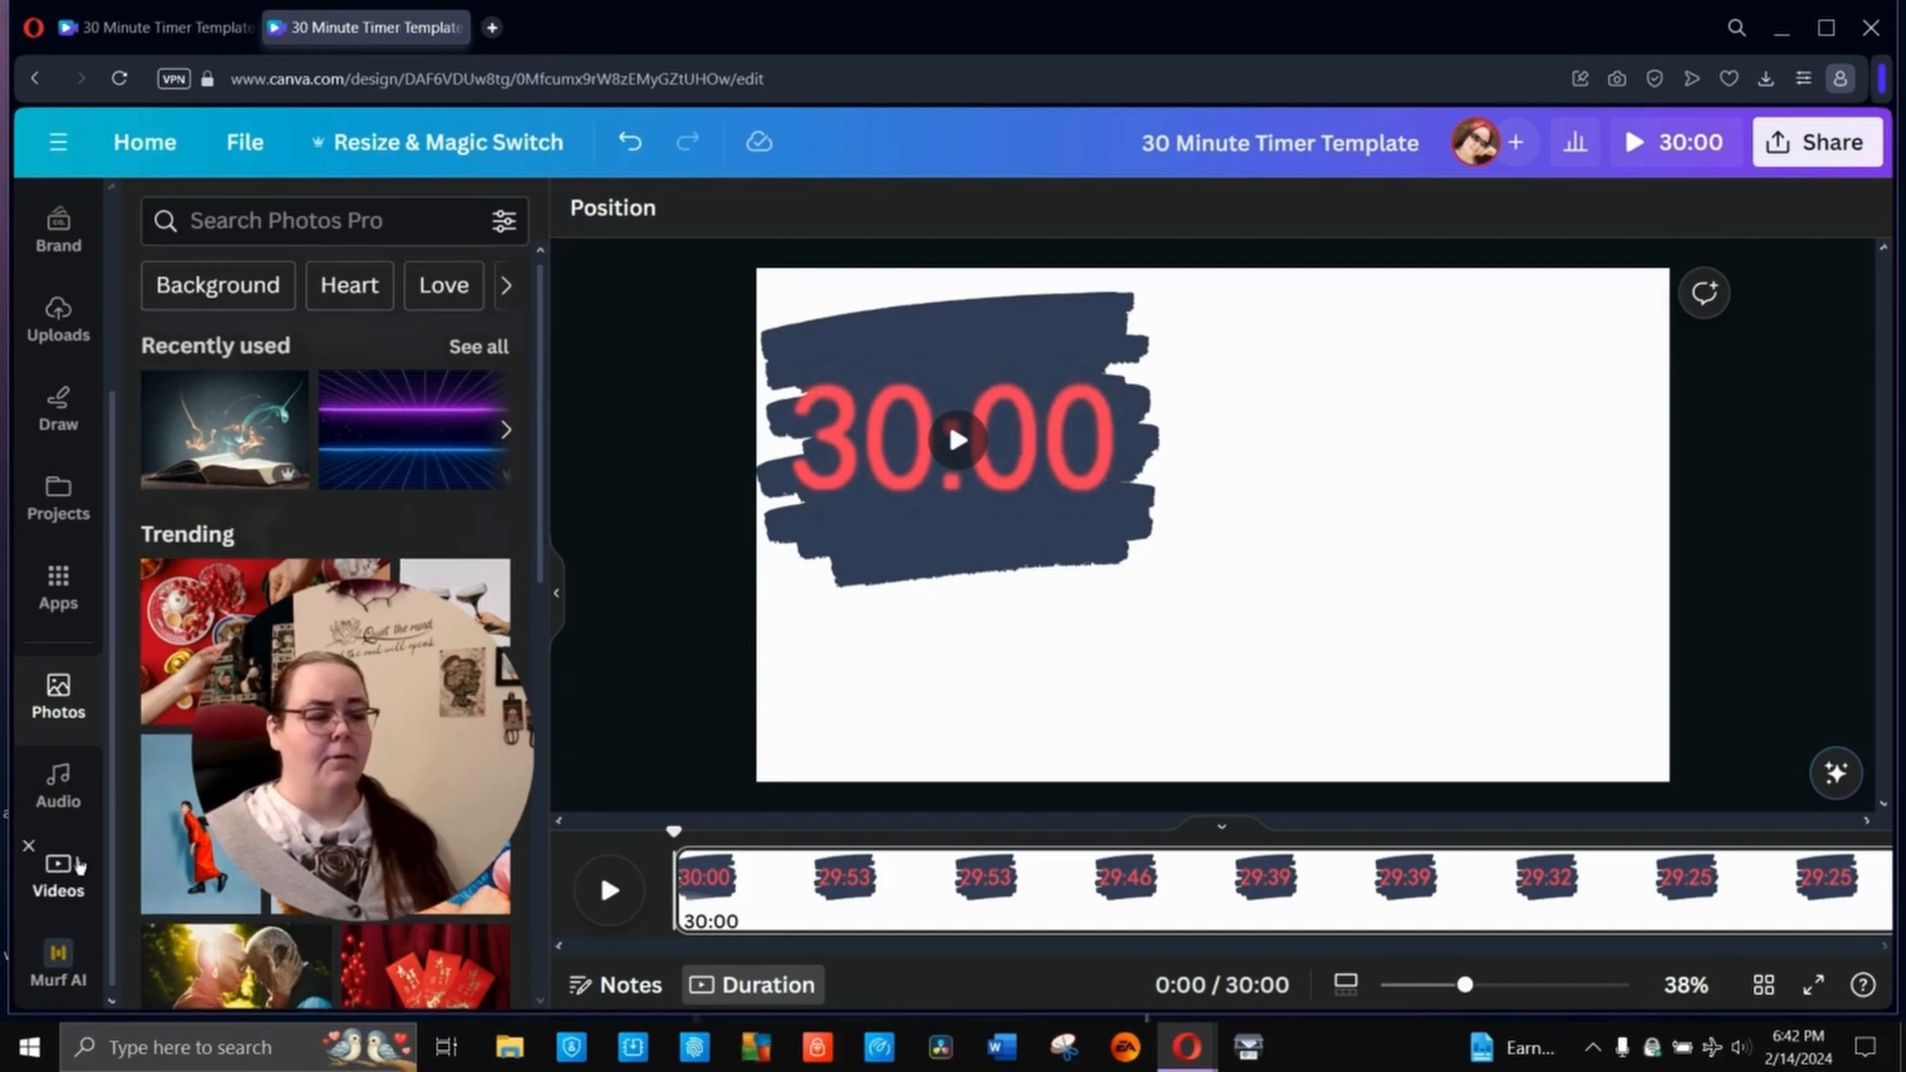
{"action": "left_click", "coordinate": [509, 414]}
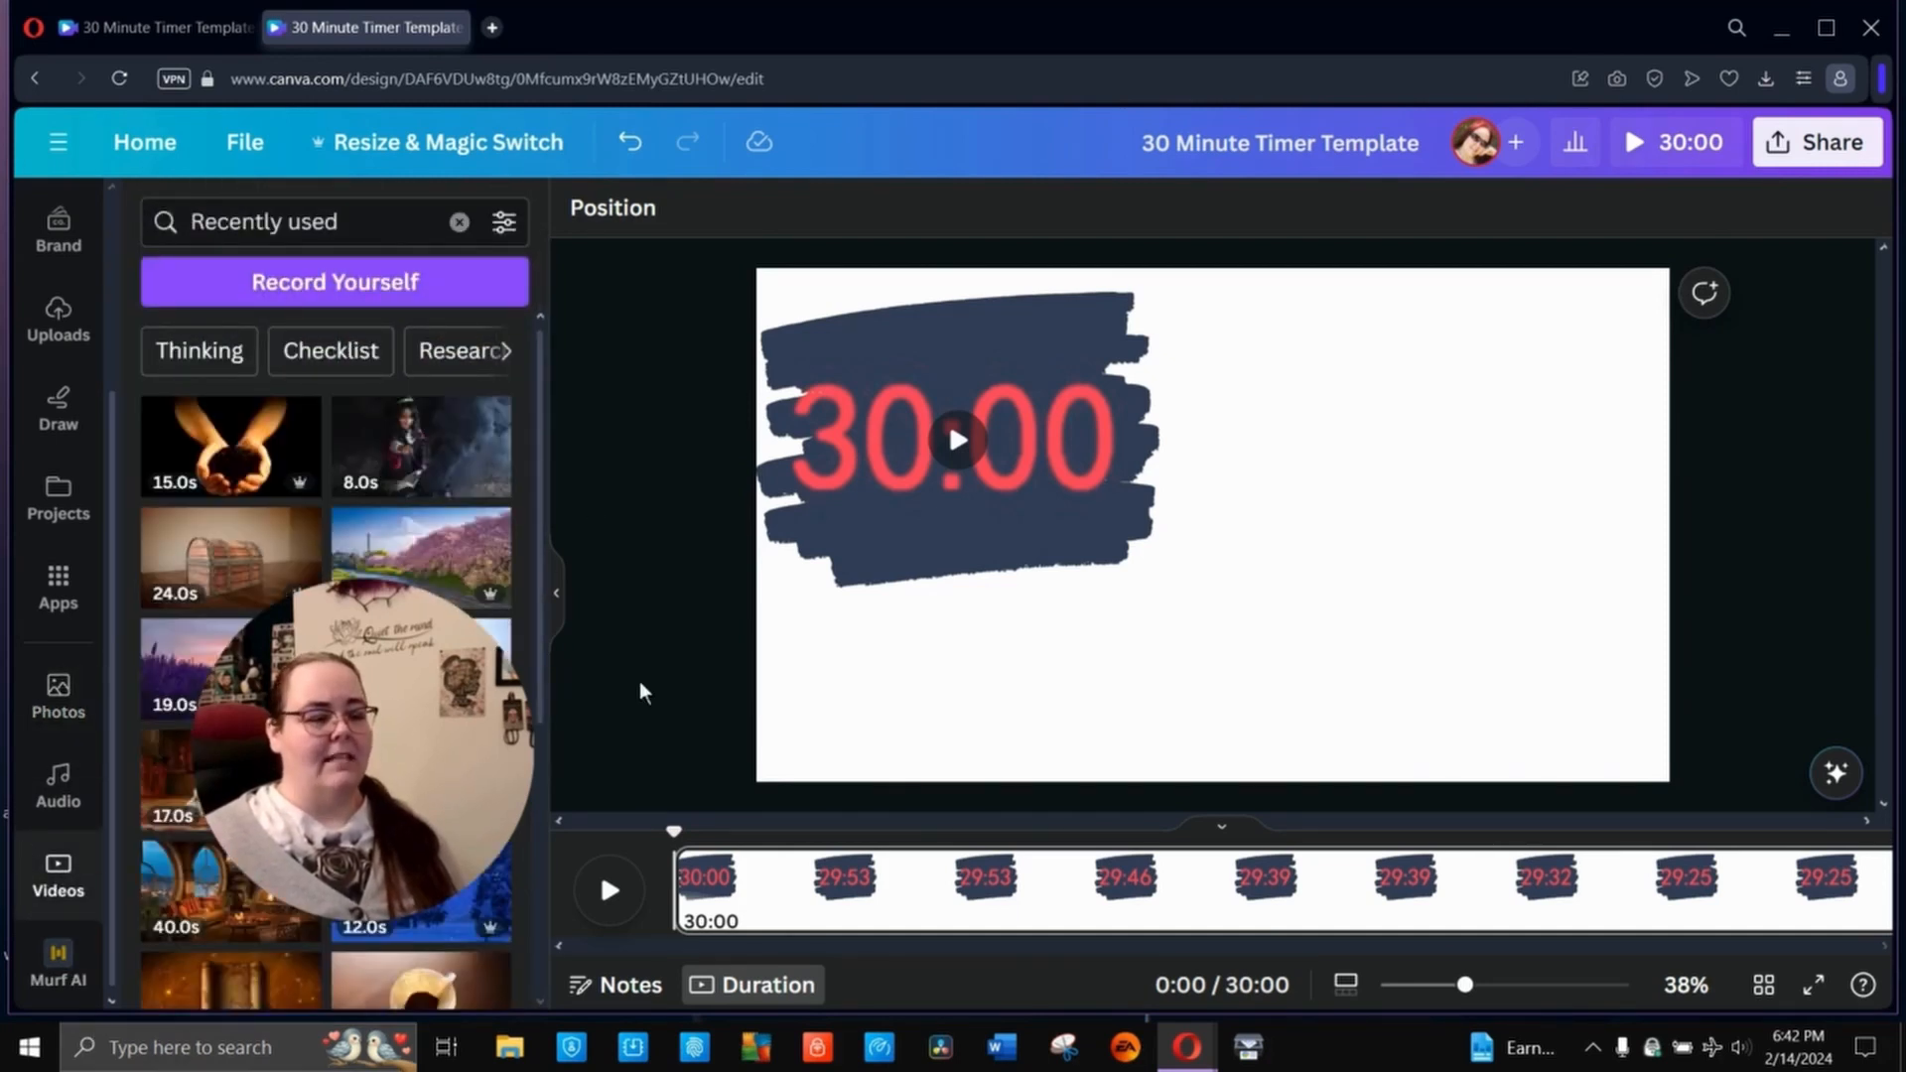
{"action": "left_click", "coordinate": [217, 918]}
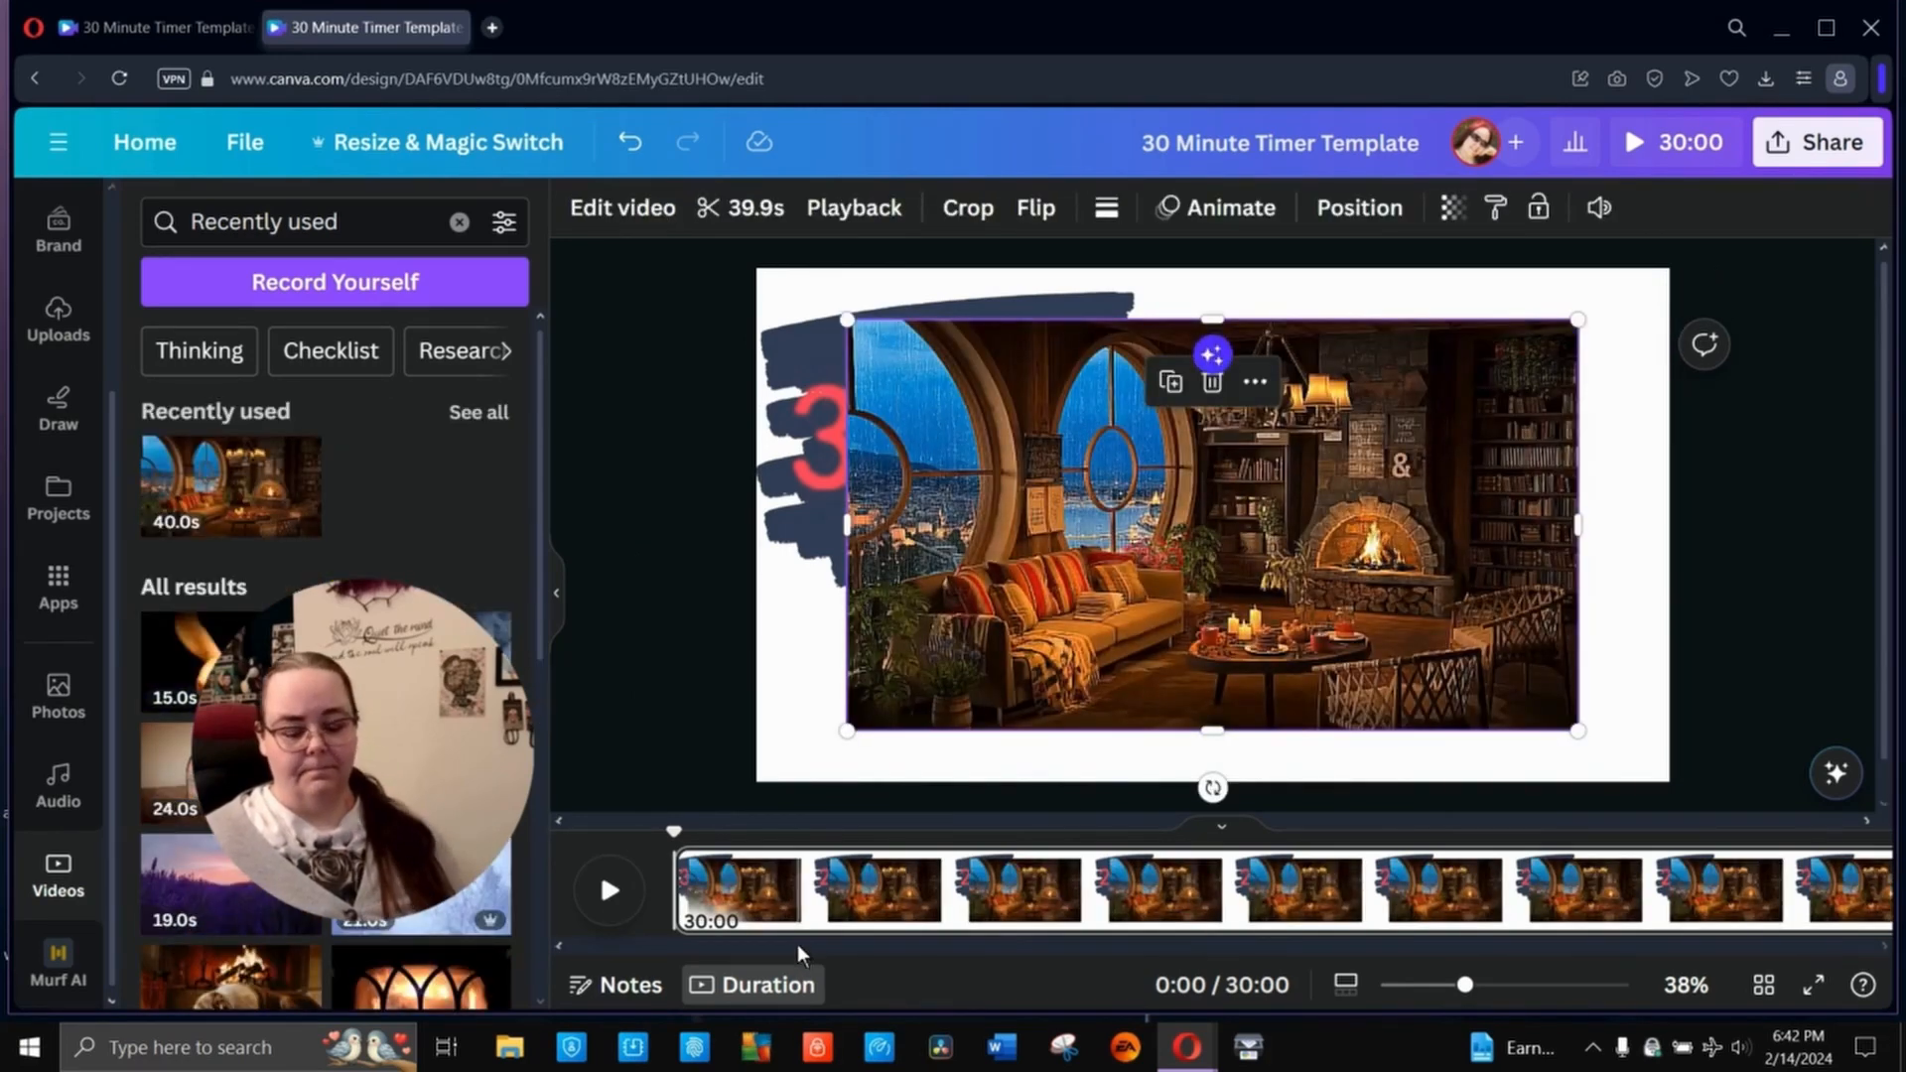
{"action": "key", "text": "Delete"}
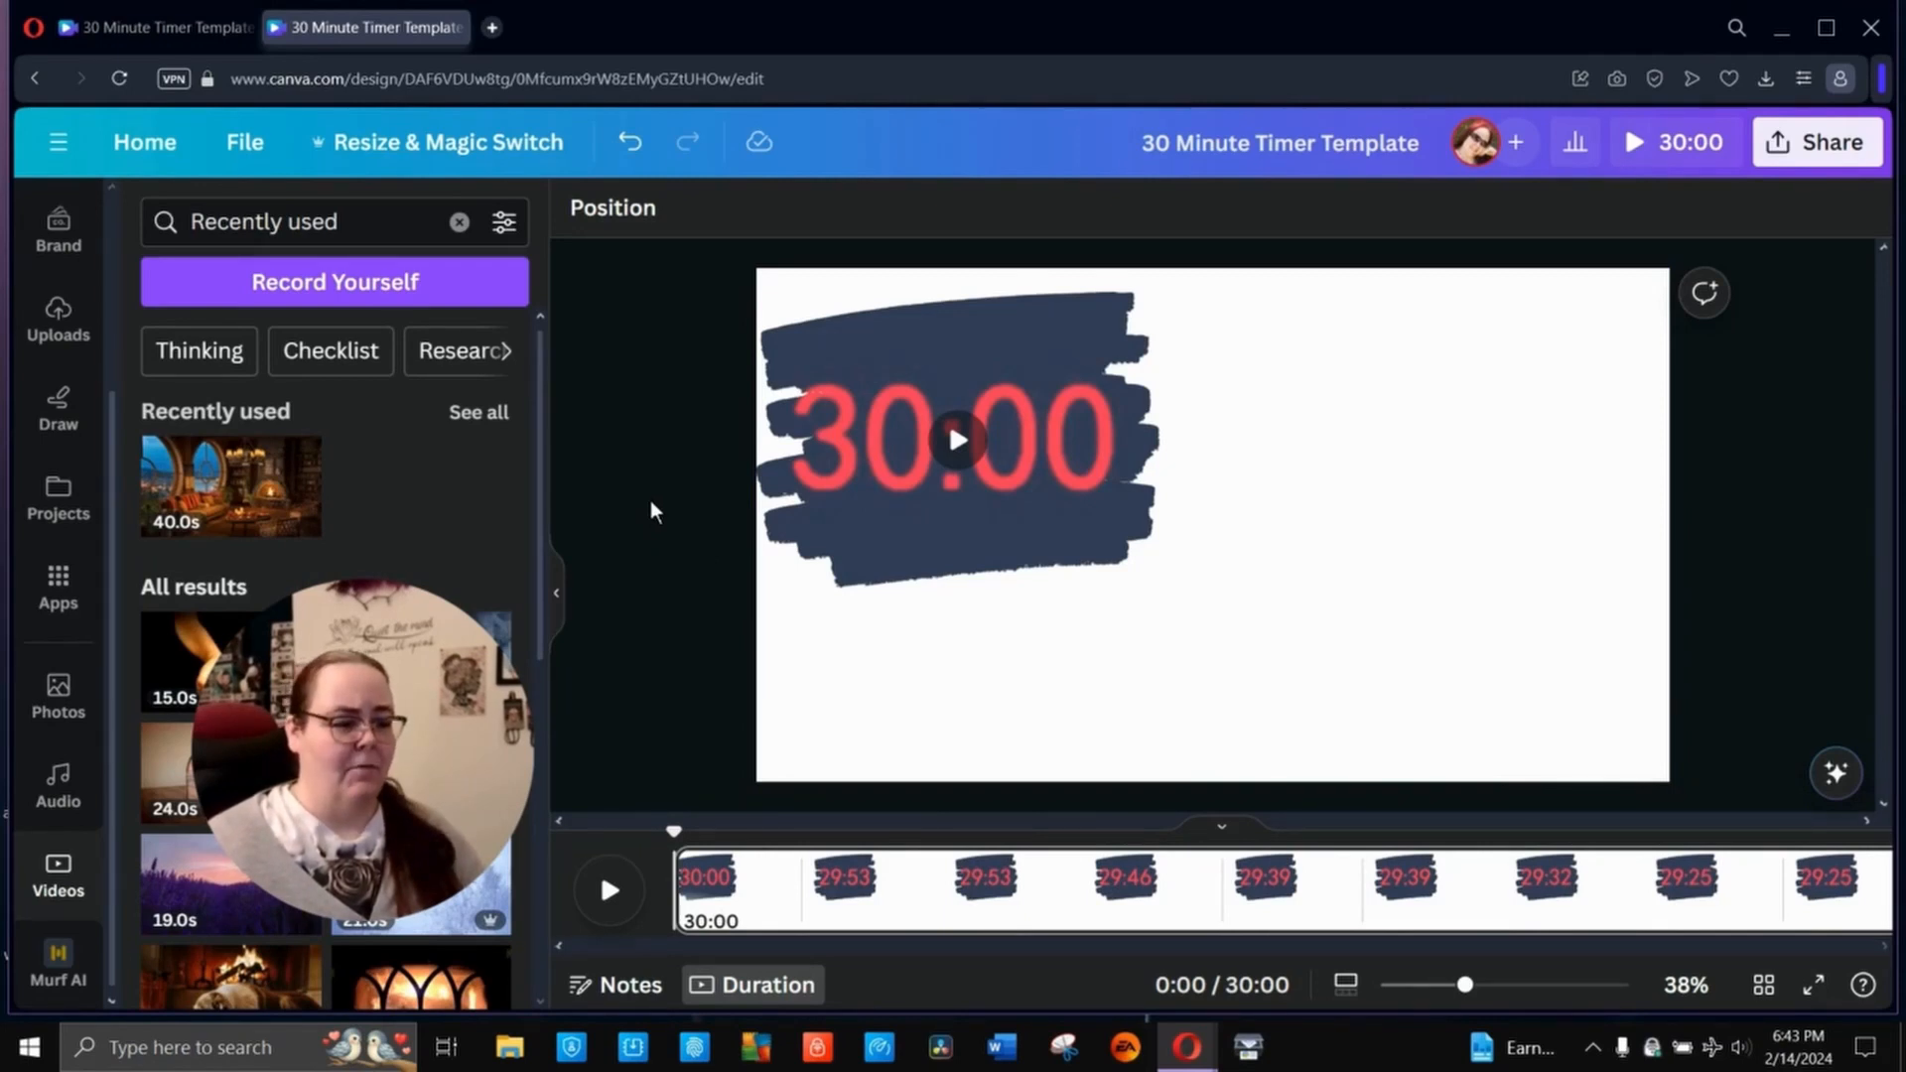
{"action": "left_click", "coordinate": [421, 772]}
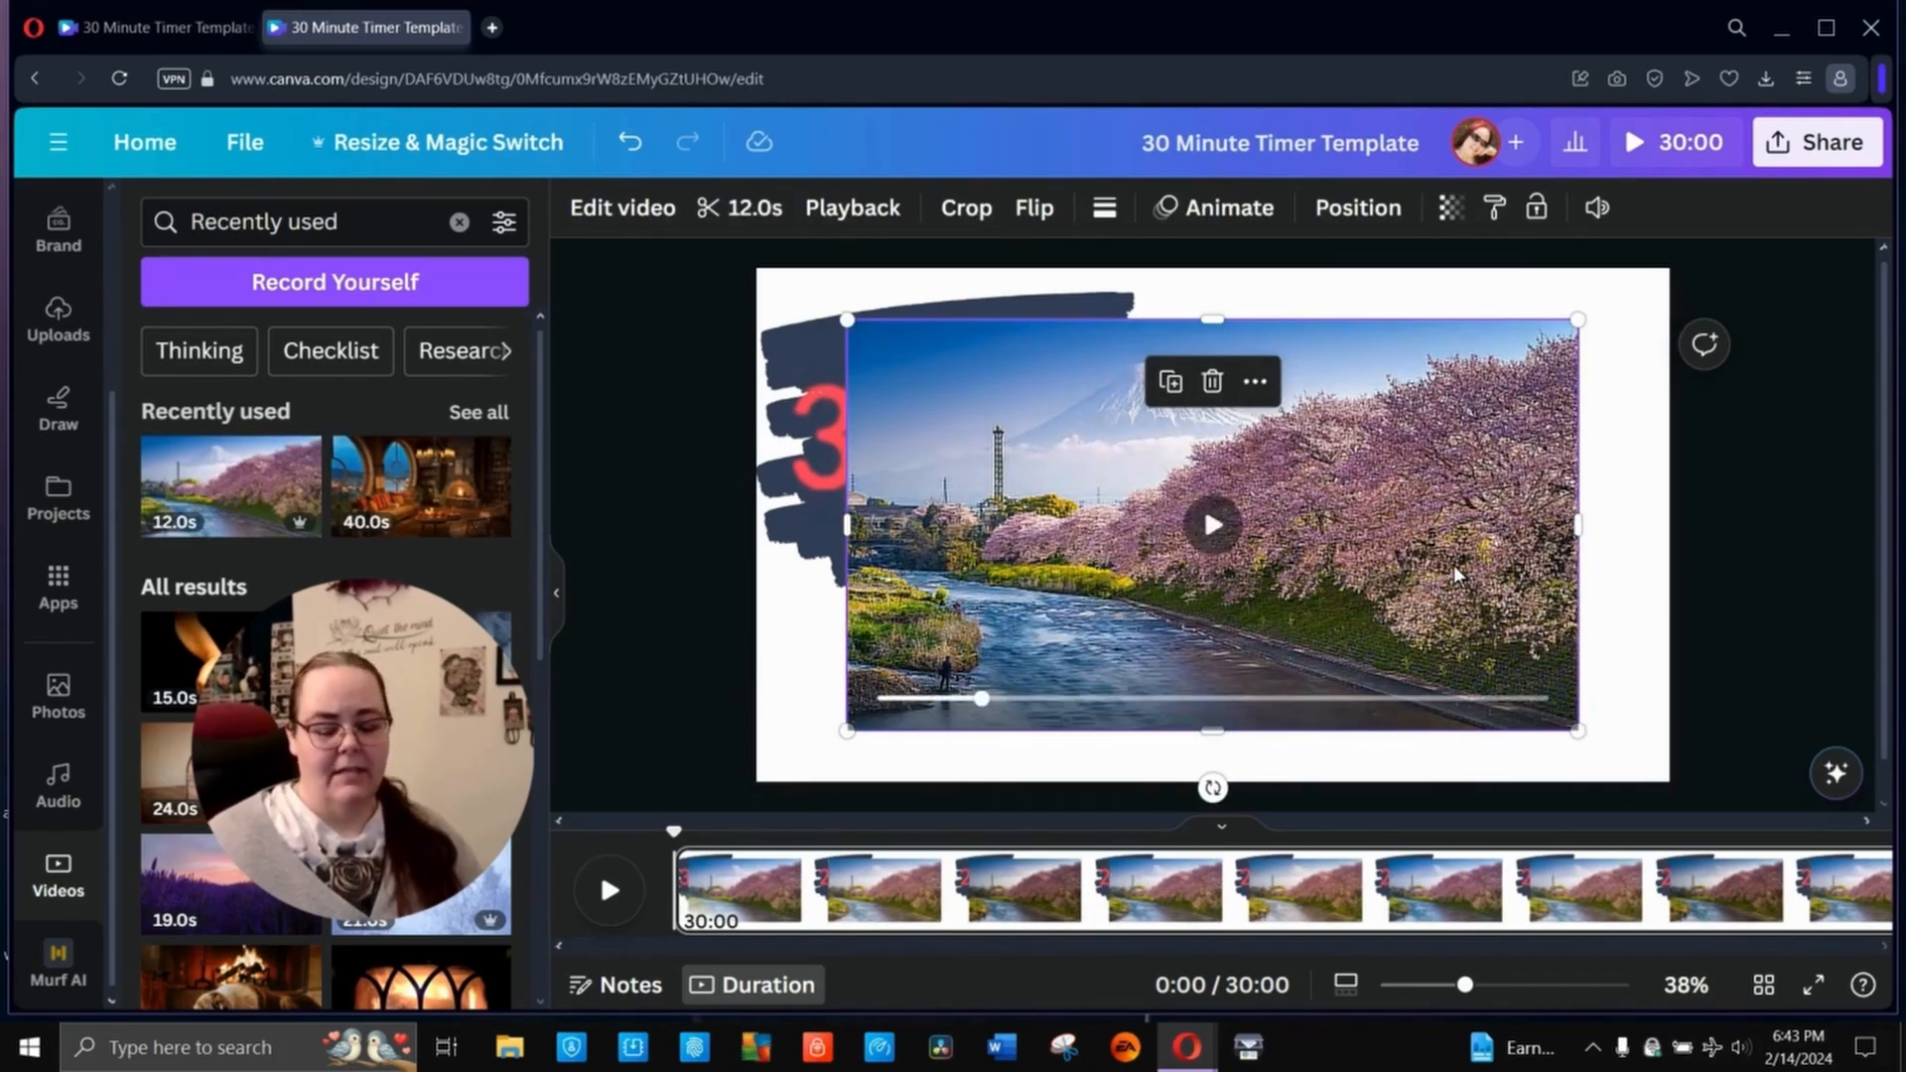
{"action": "key", "text": "Delete"}
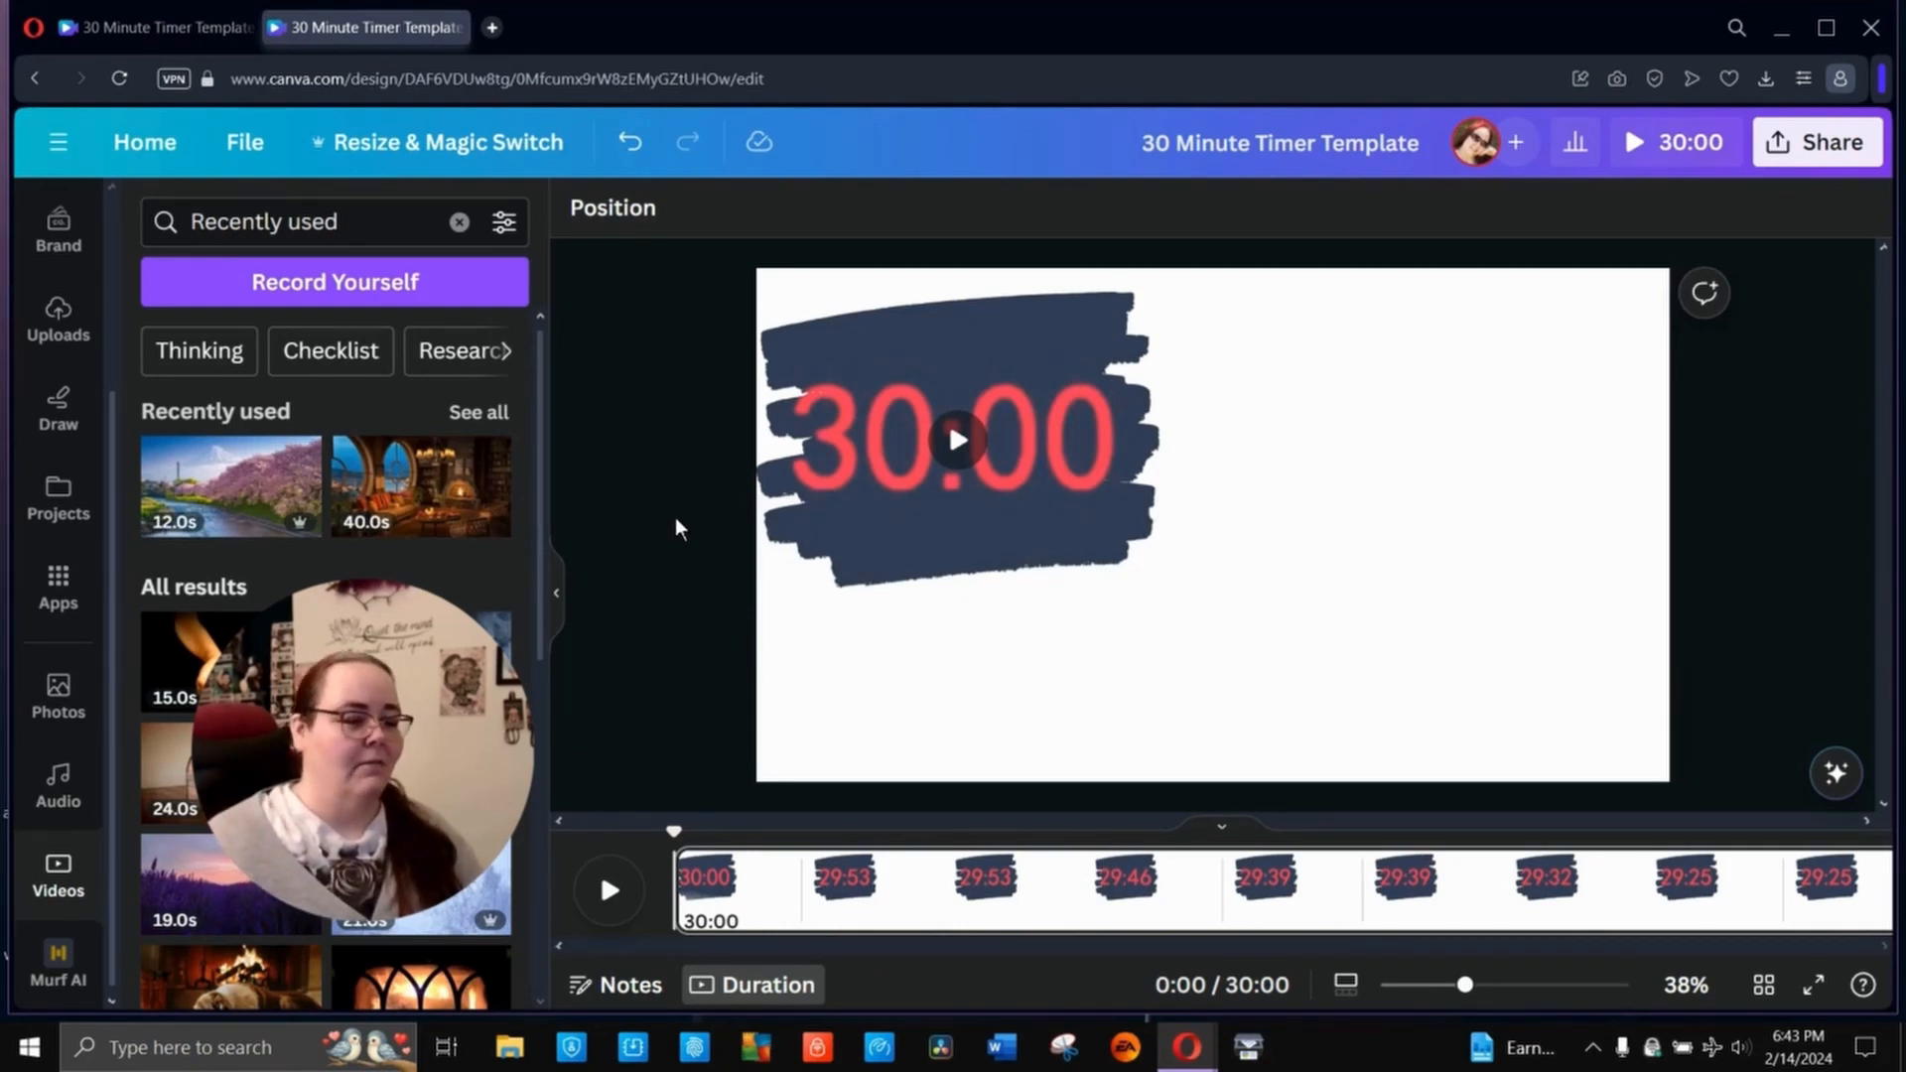
- Look through the recently used videos for a possible timer background
{"action": "scroll", "coordinate": [444, 546], "scroll_direction": "down", "scroll_amount": 1}
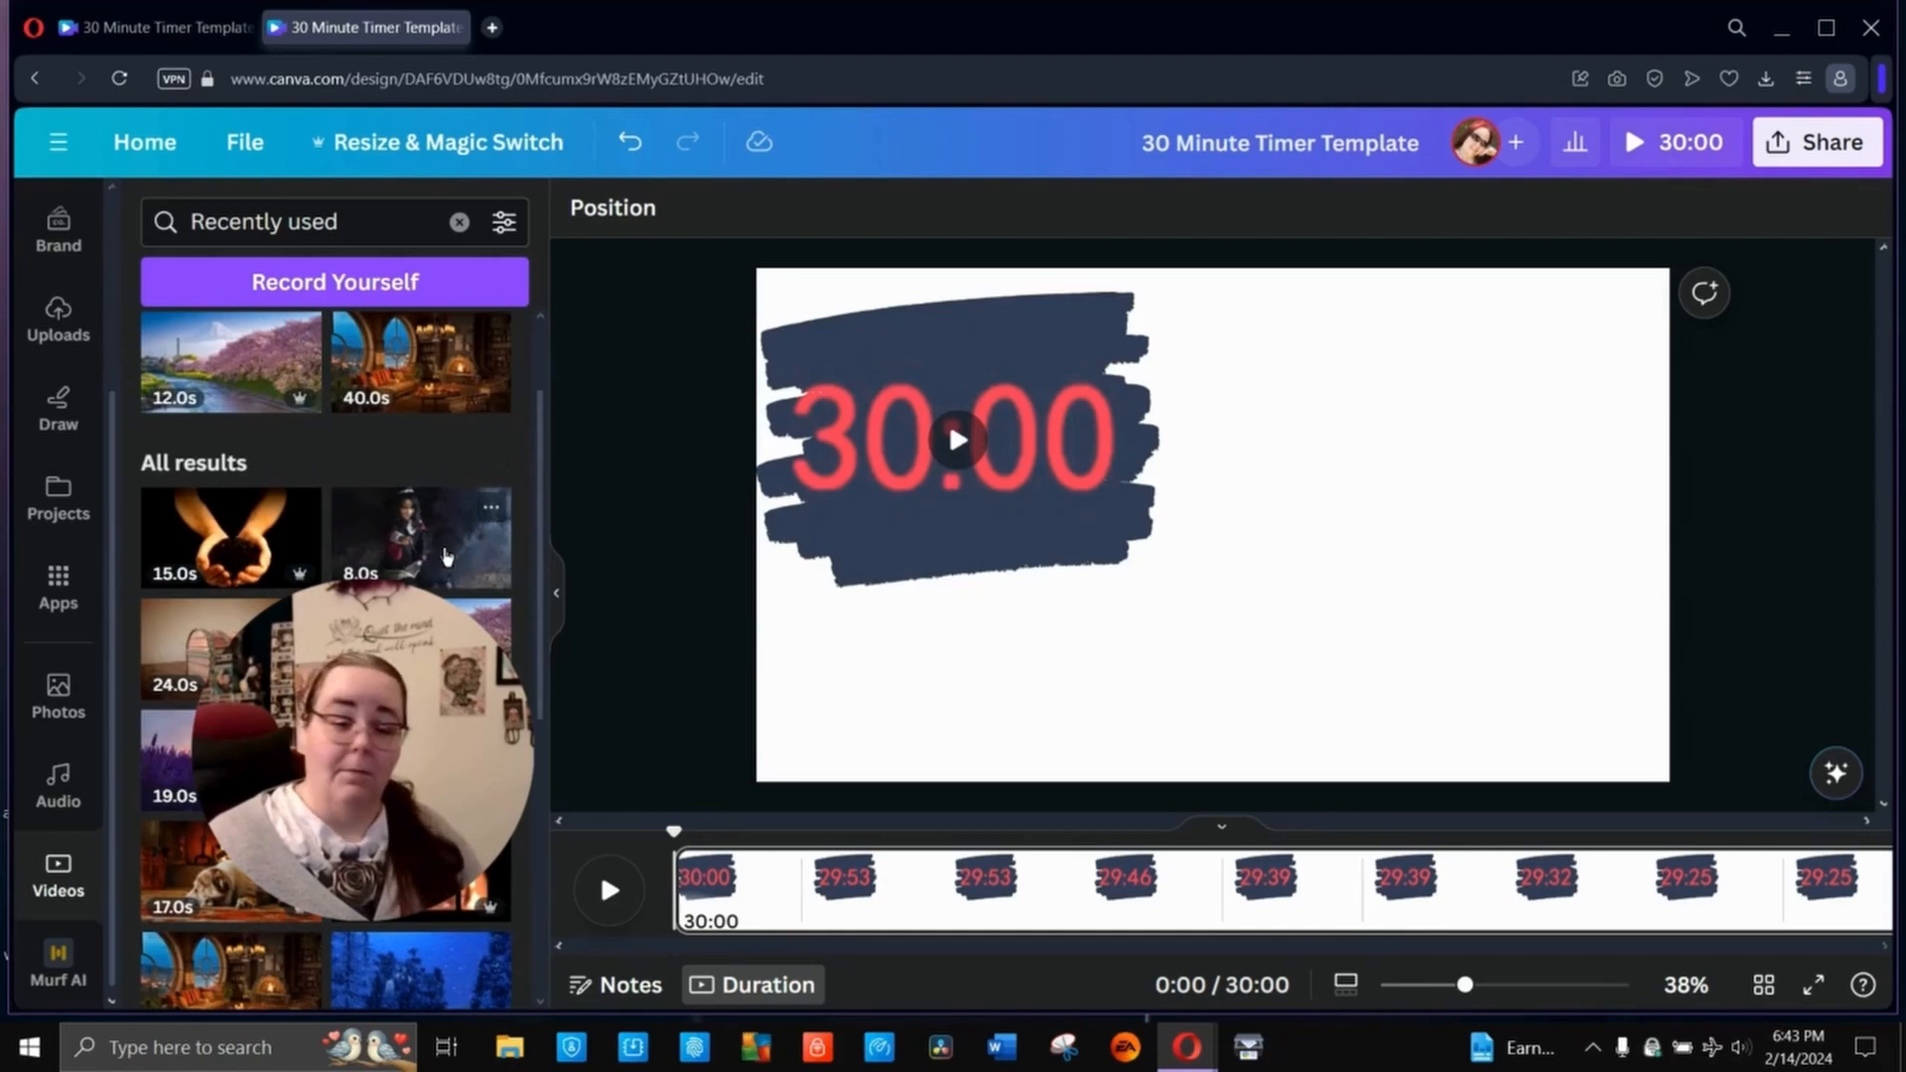
{"action": "scroll", "coordinate": [445, 556], "scroll_direction": "down", "scroll_amount": 2}
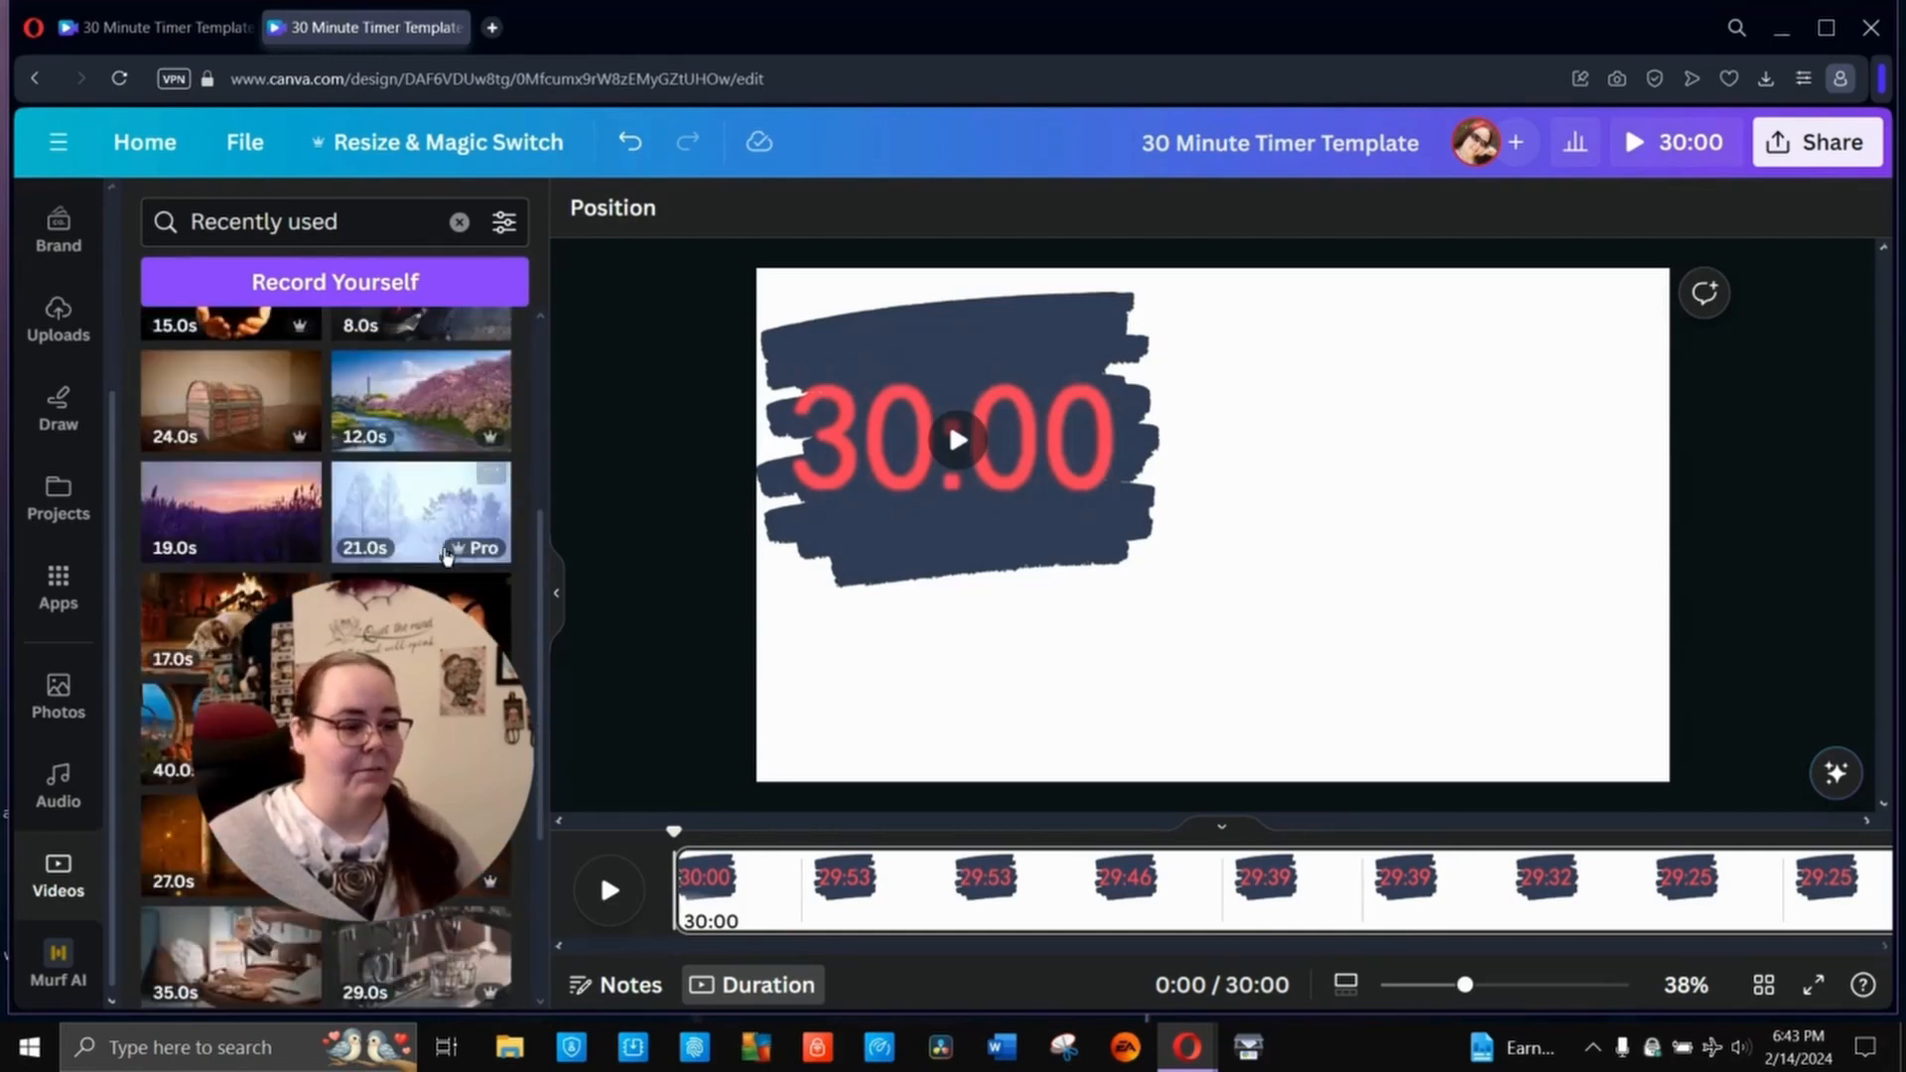
{"action": "scroll", "coordinate": [445, 556], "scroll_direction": "down", "scroll_amount": 1}
{"action": "scroll", "coordinate": [445, 555], "scroll_direction": "down", "scroll_amount": 10}
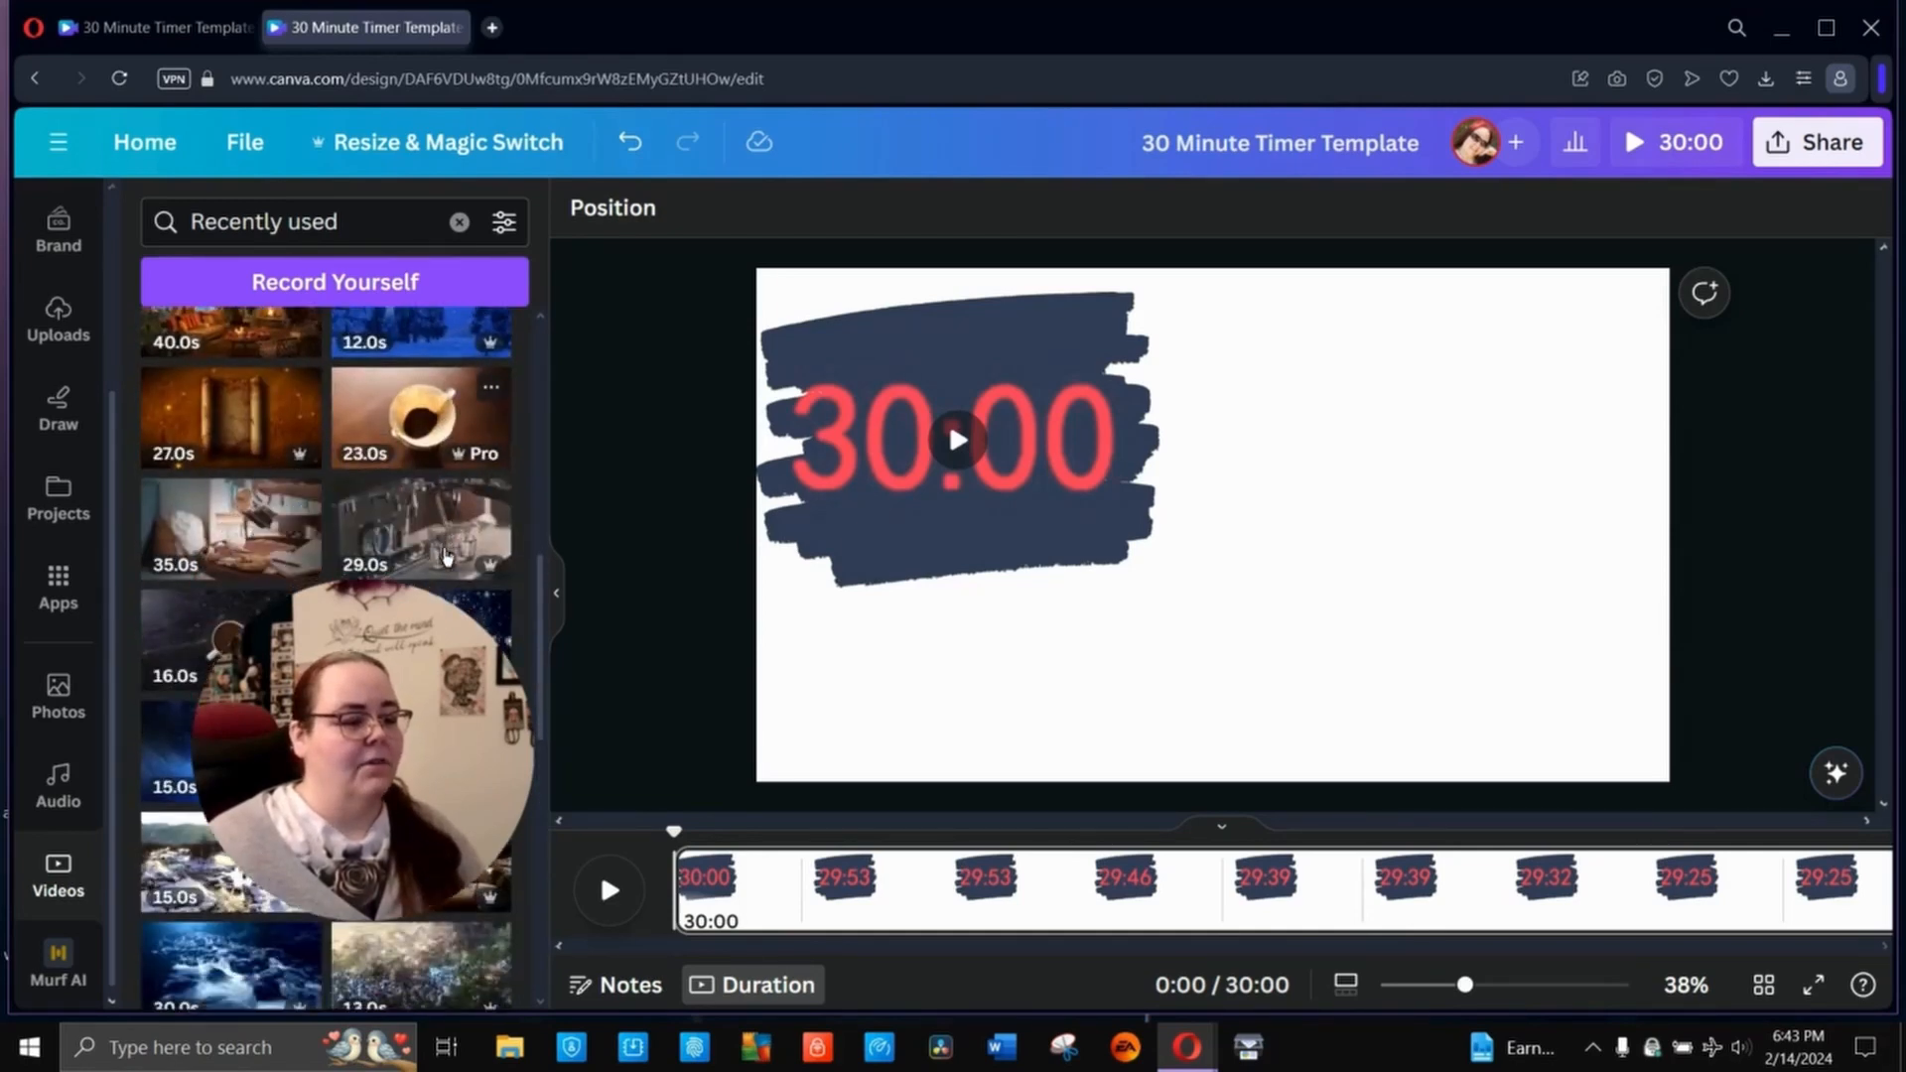
{"action": "scroll", "coordinate": [446, 558], "scroll_direction": "down", "scroll_amount": 5}
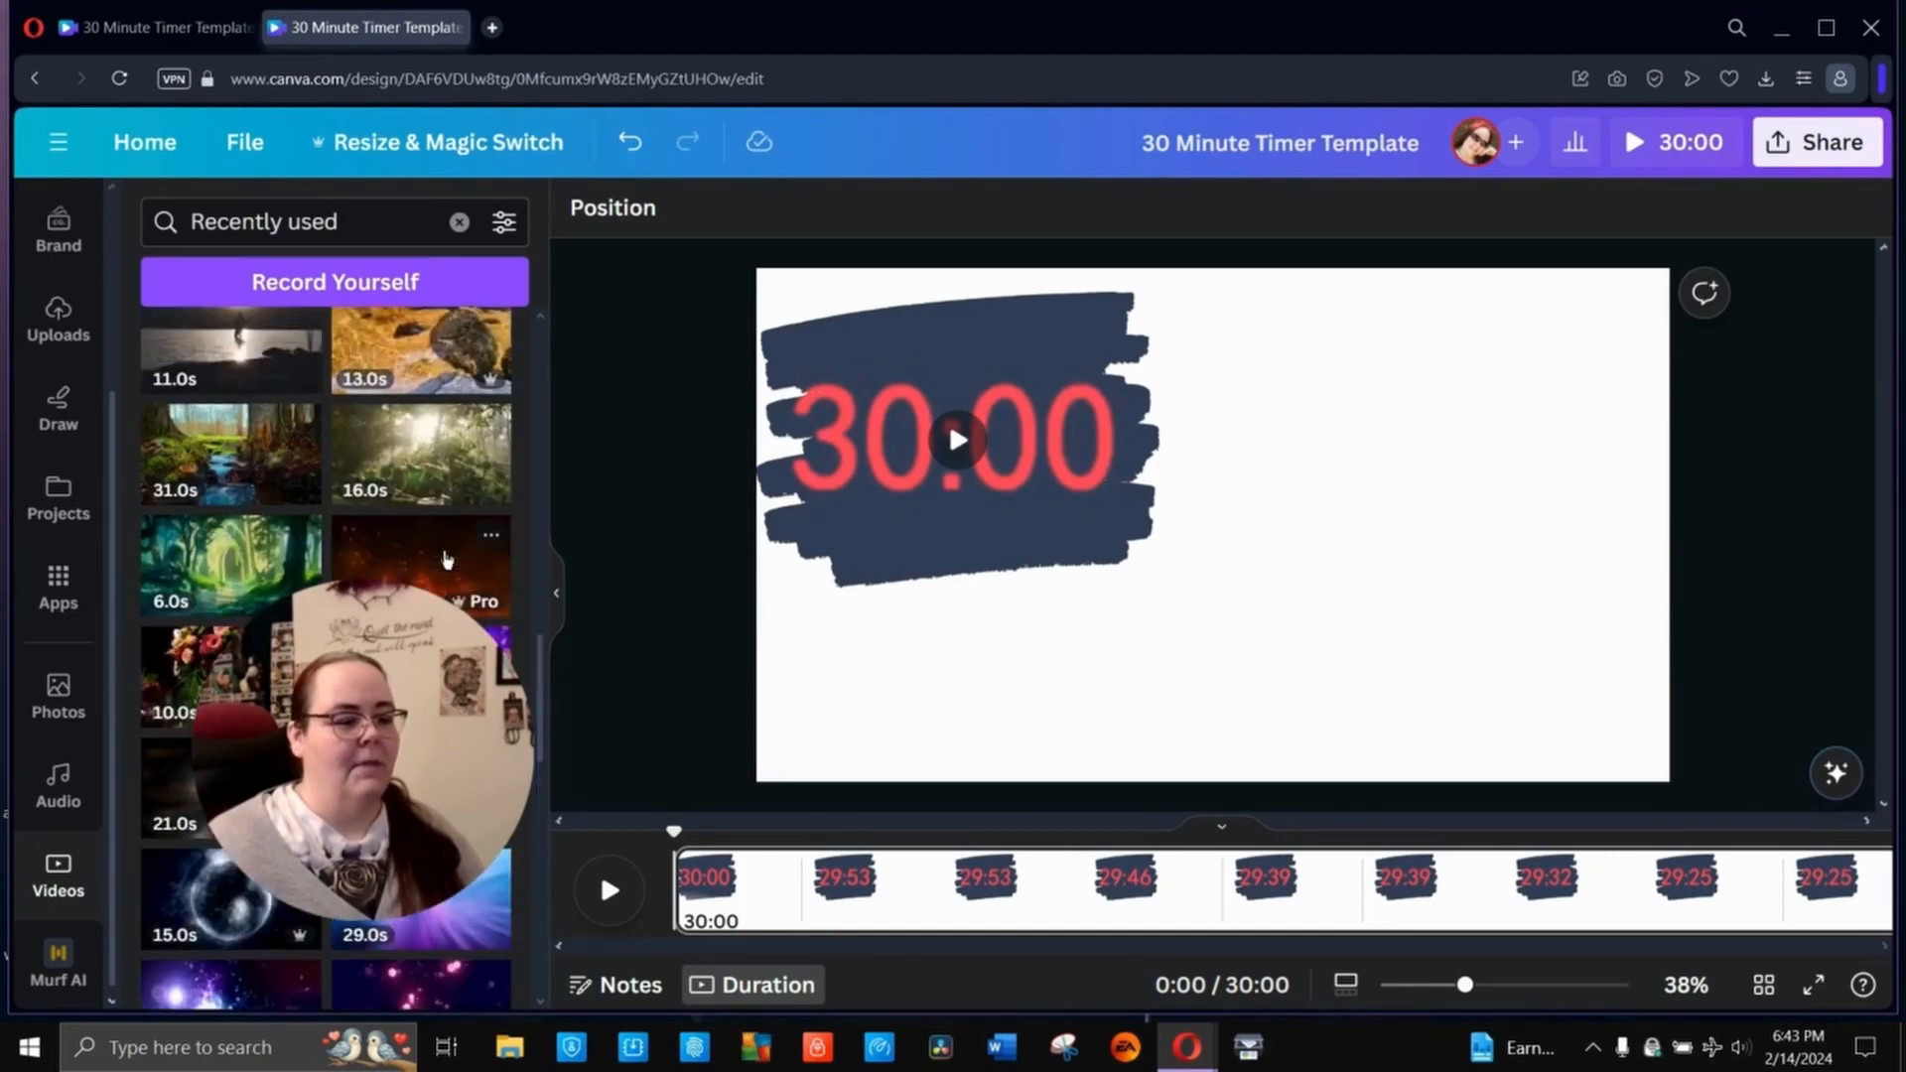
{"action": "scroll", "coordinate": [446, 558], "scroll_direction": "down", "scroll_amount": 3}
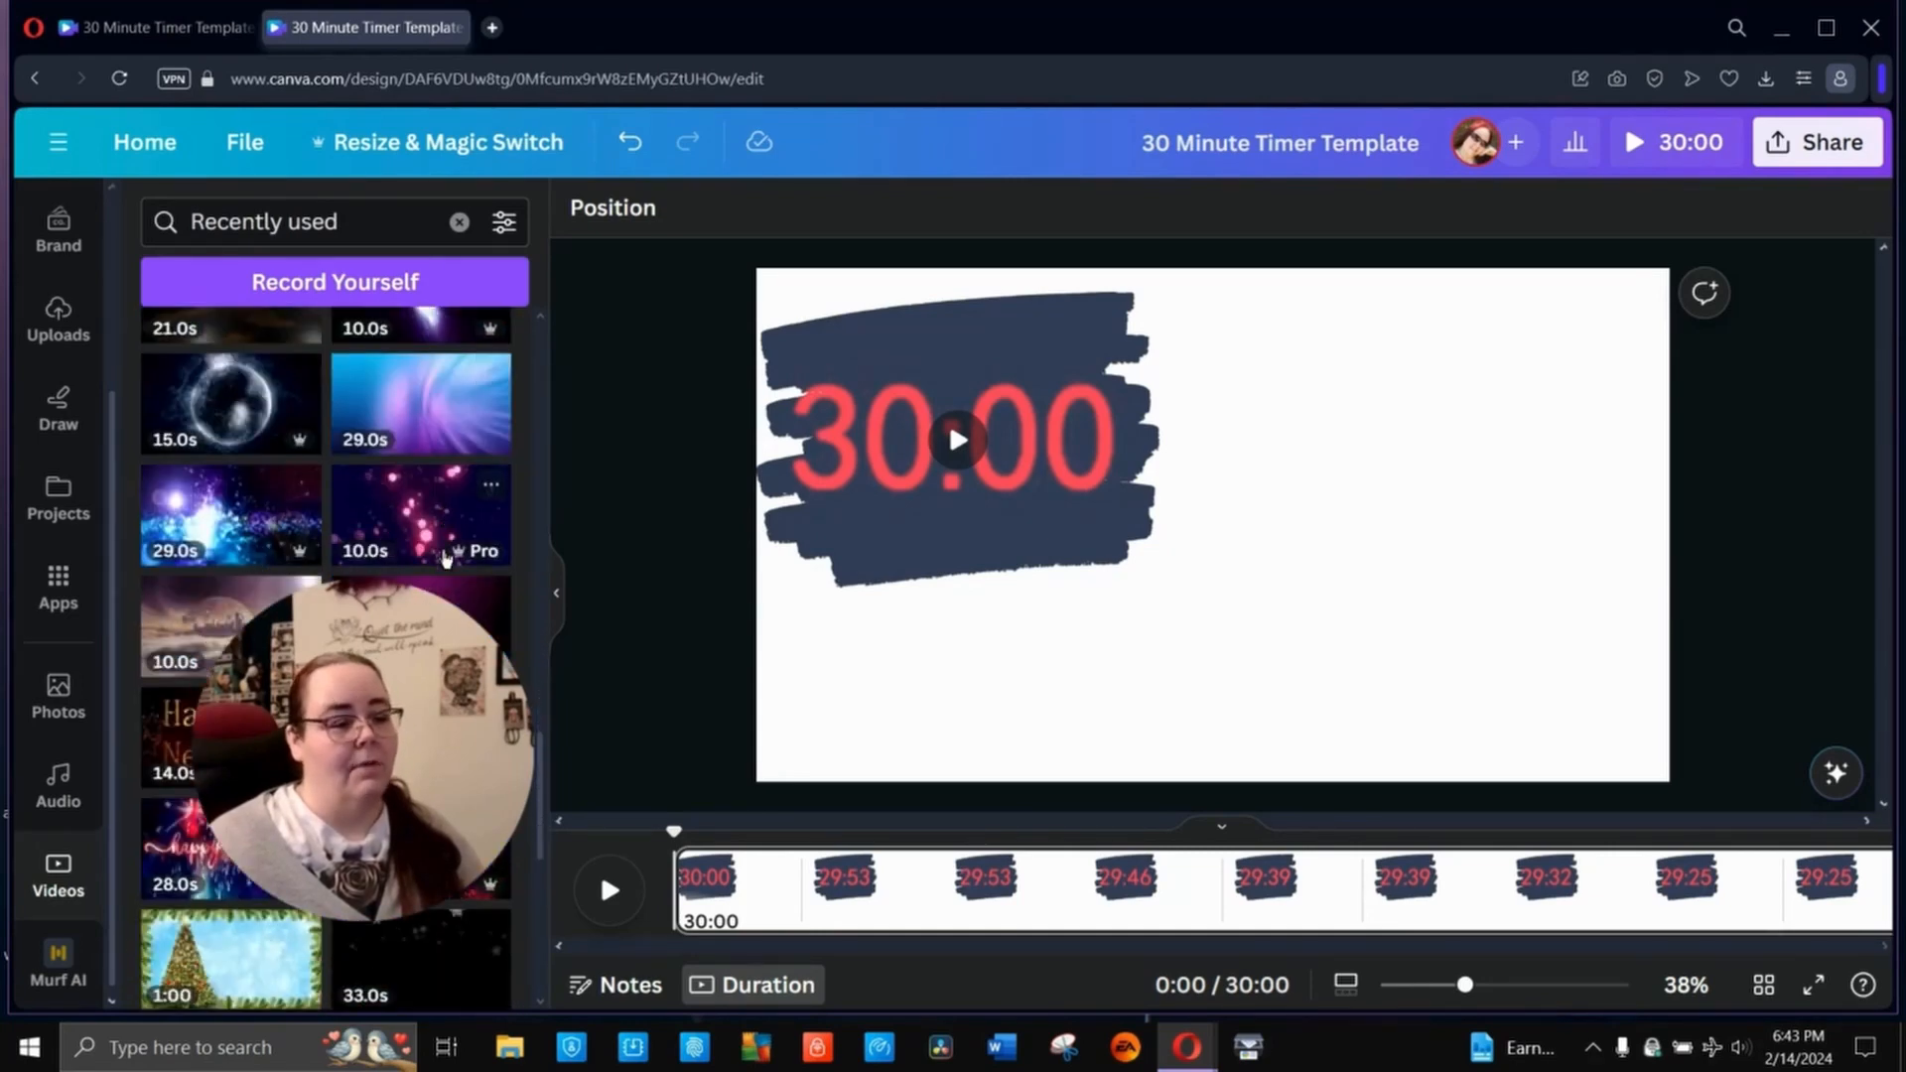
- Search the video library for "valentines day" and look through the results for a background clip
{"action": "left_click", "coordinate": [459, 221]}
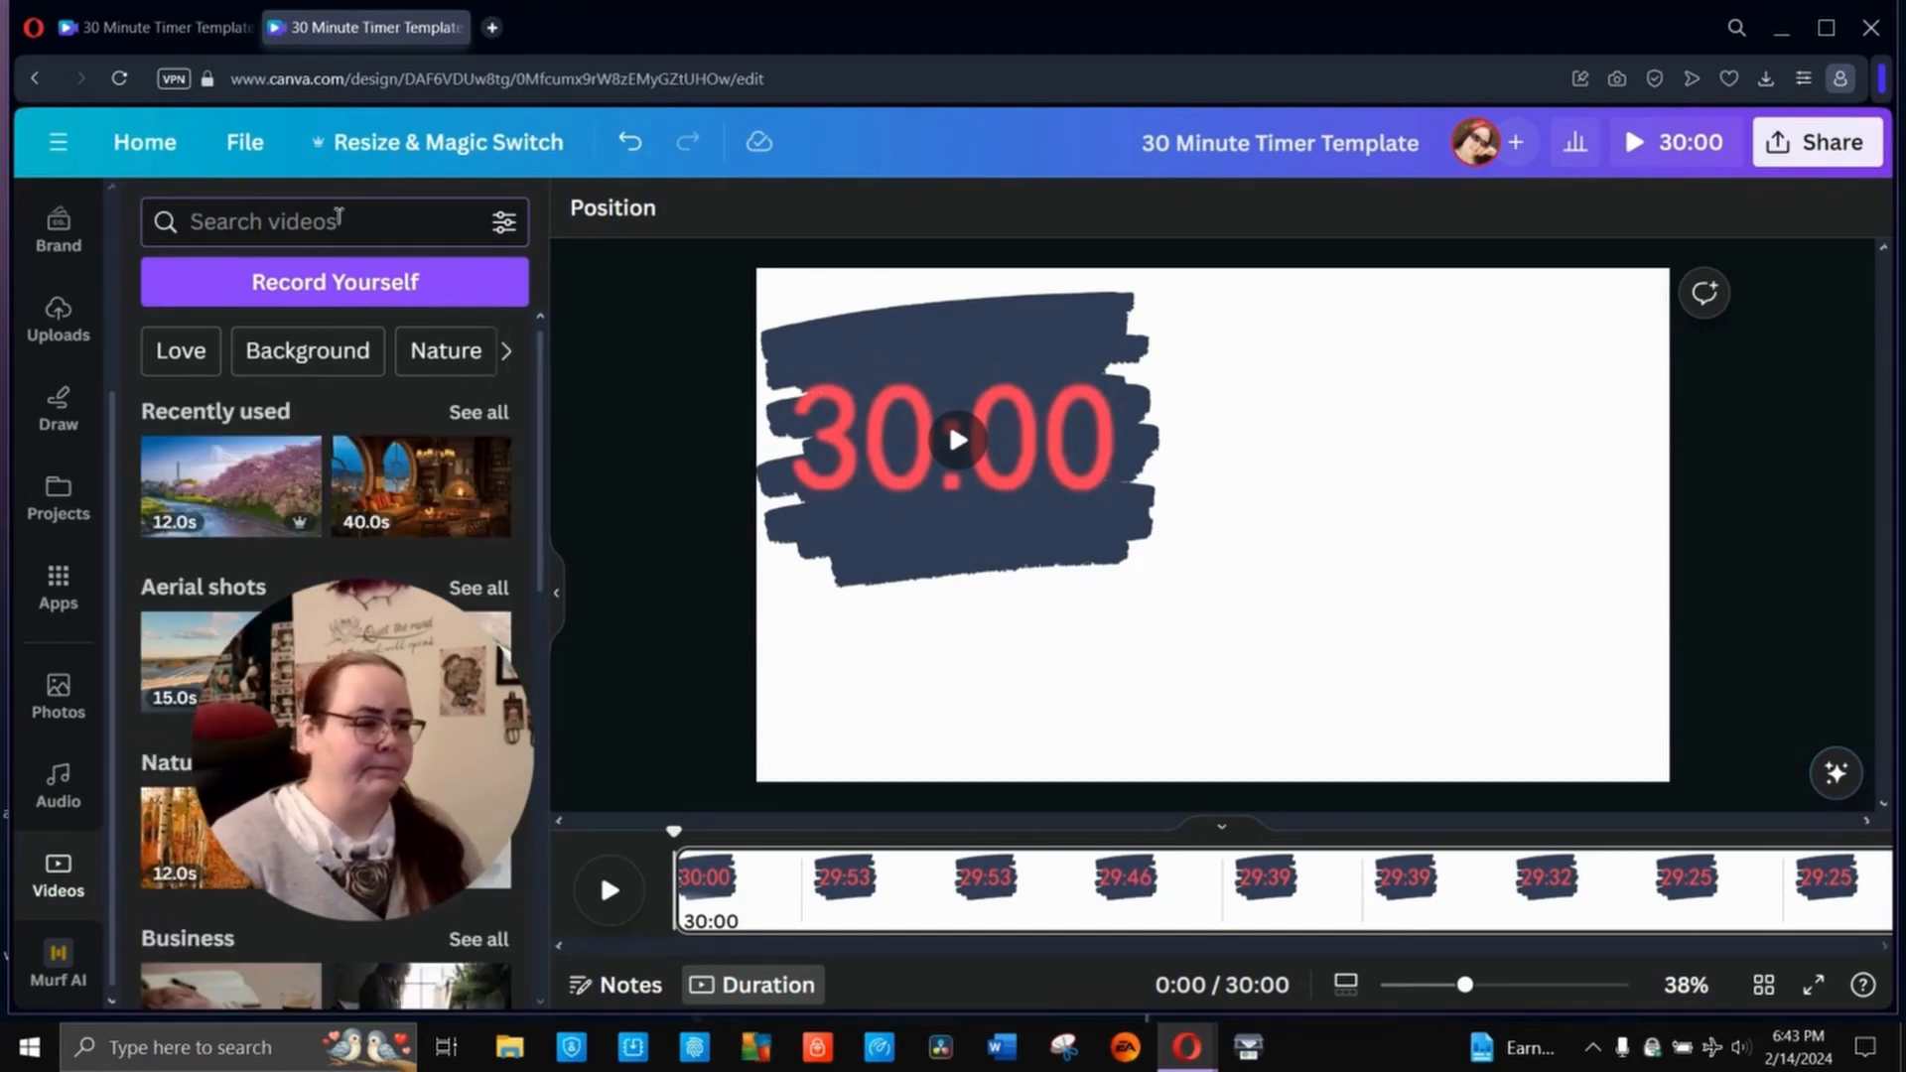
{"action": "type", "text": "valentine"}
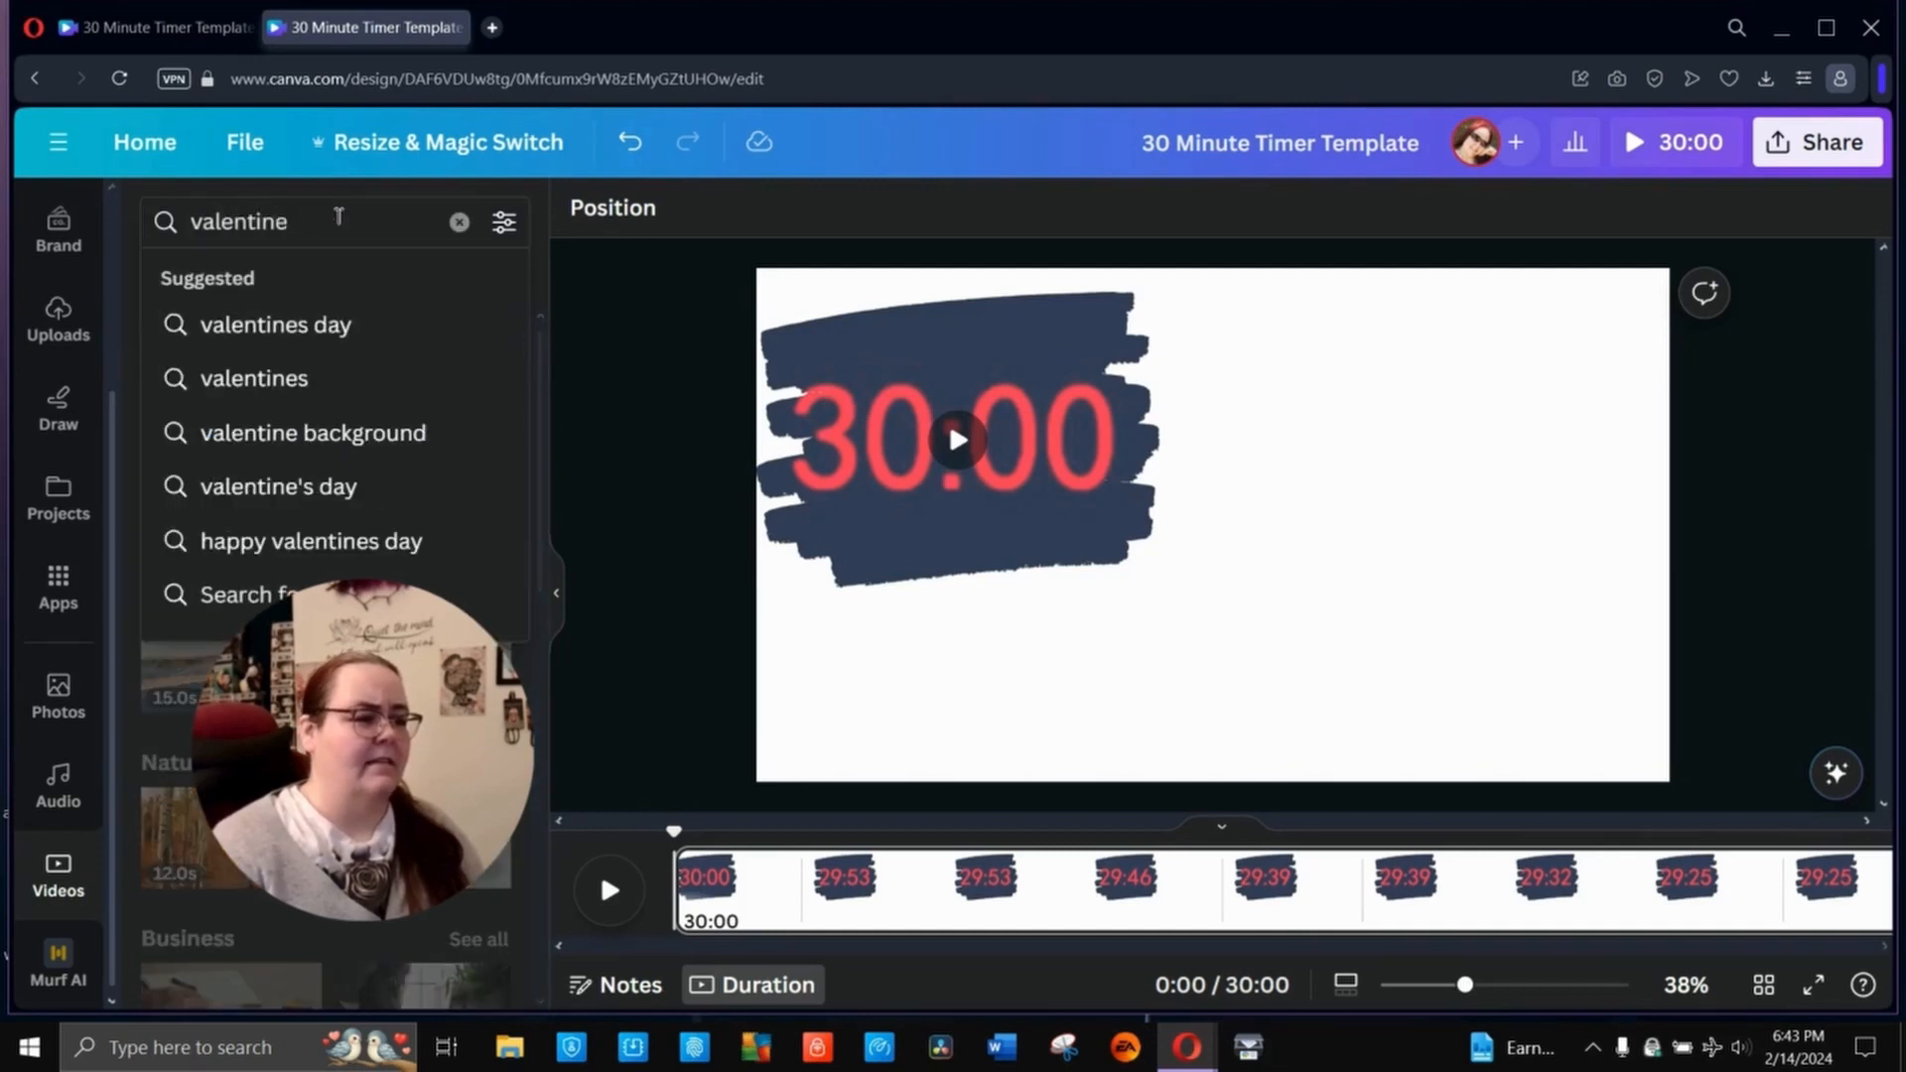
{"action": "left_click", "coordinate": [372, 329]}
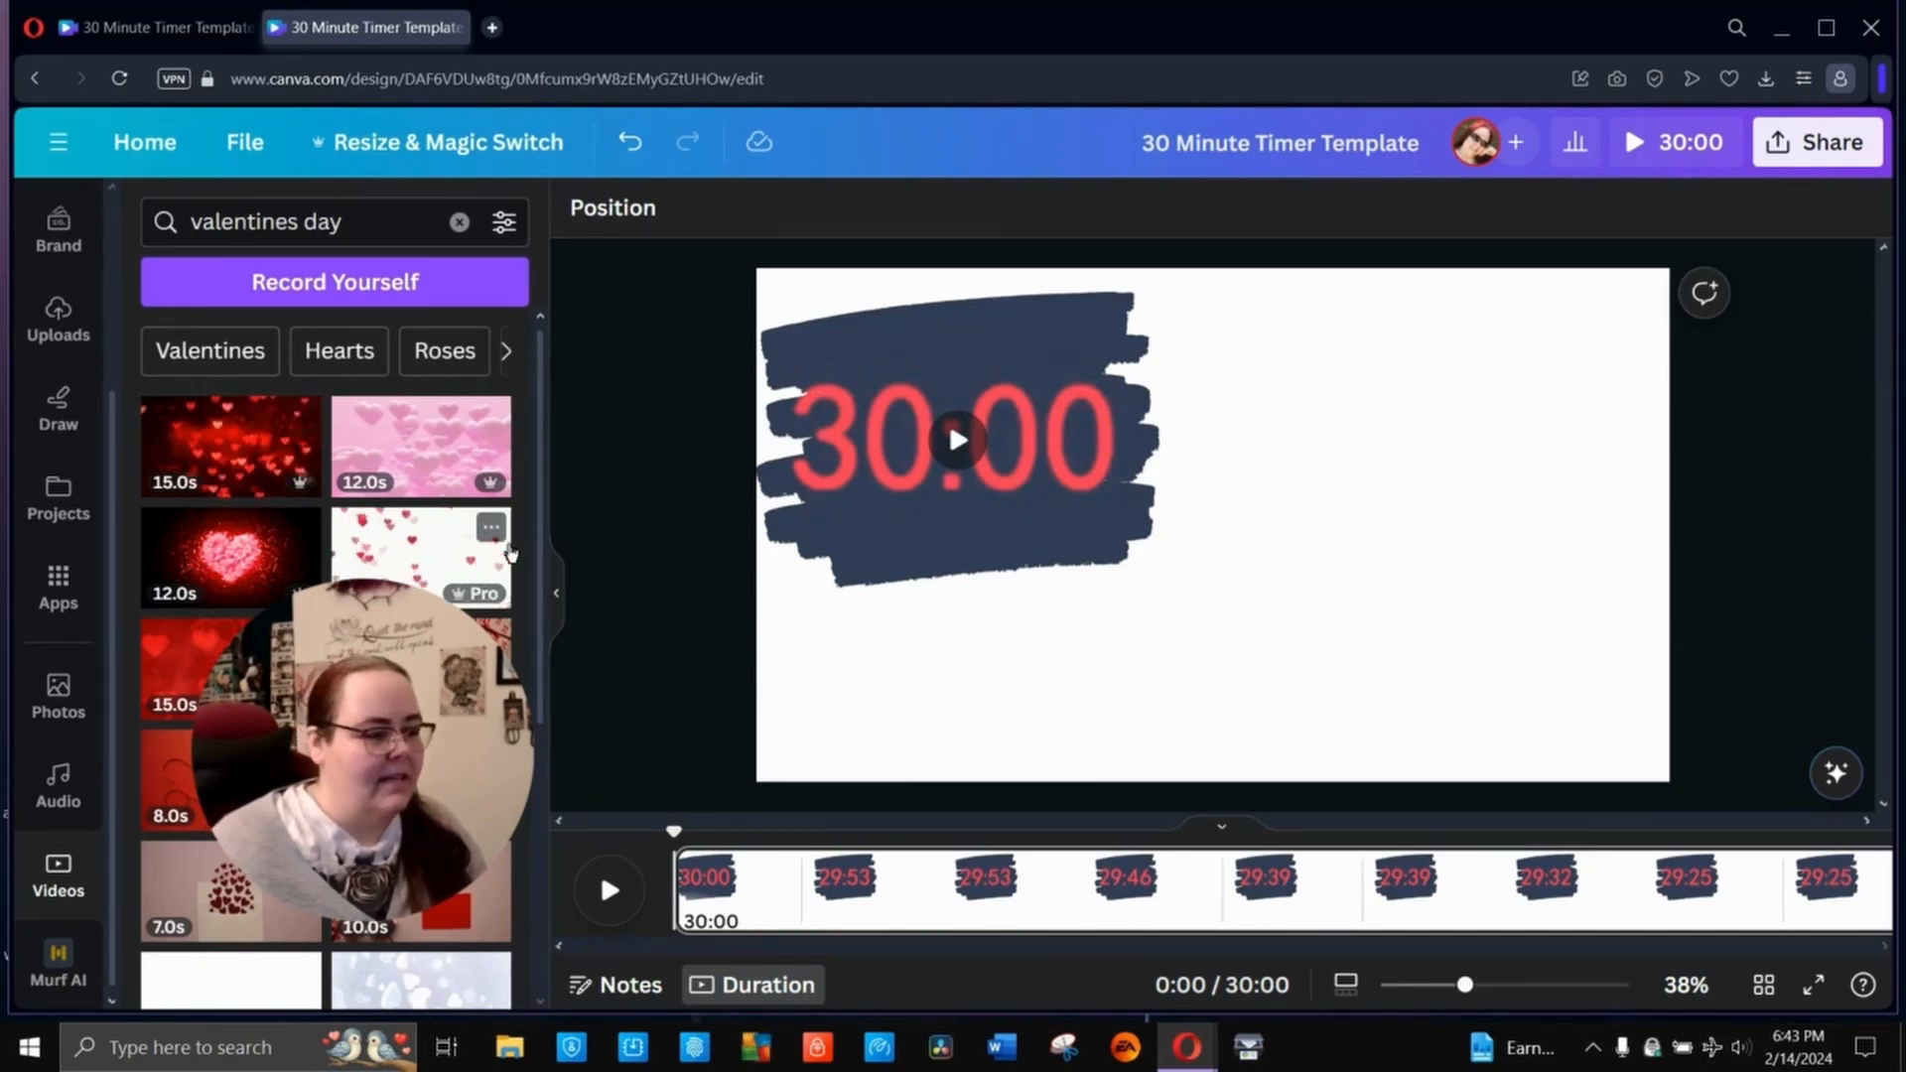
{"action": "scroll", "coordinate": [511, 553], "scroll_direction": "down", "scroll_amount": 3}
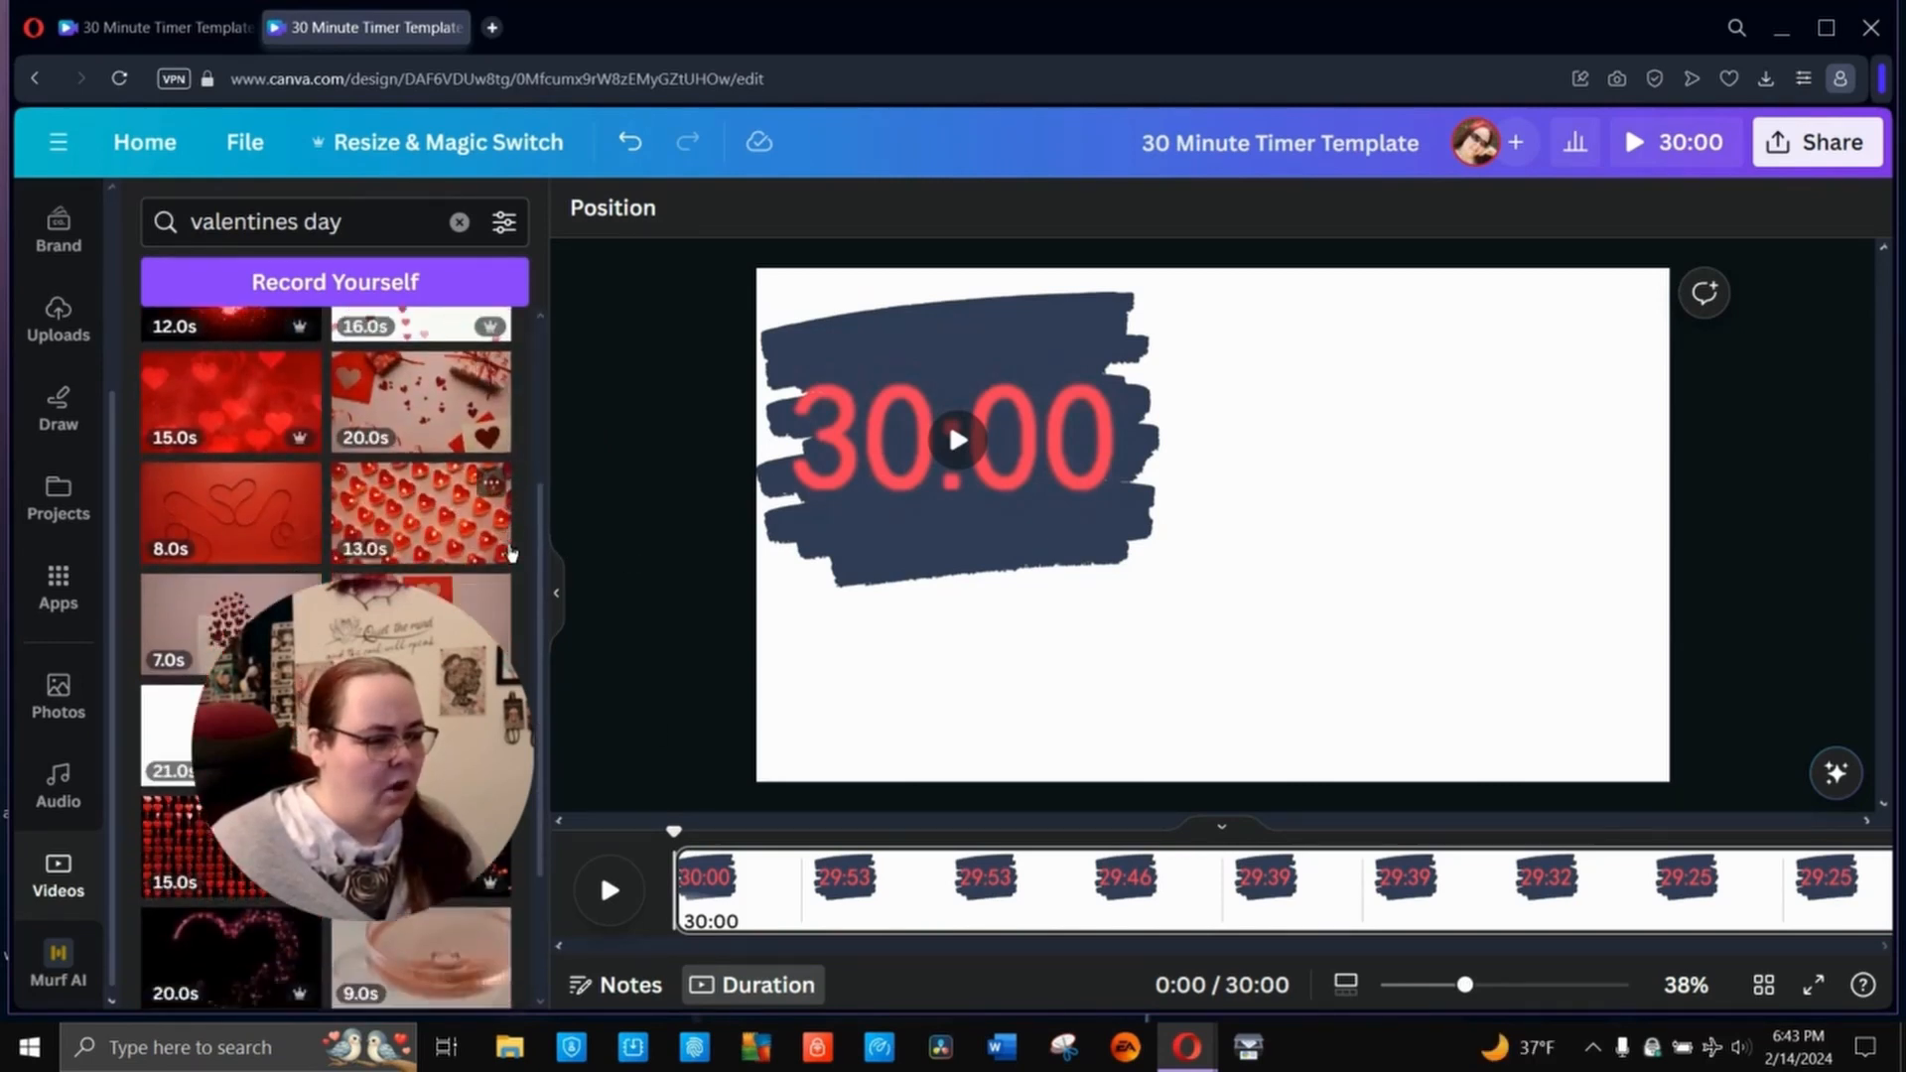
{"action": "scroll", "coordinate": [511, 553], "scroll_direction": "down", "scroll_amount": 5}
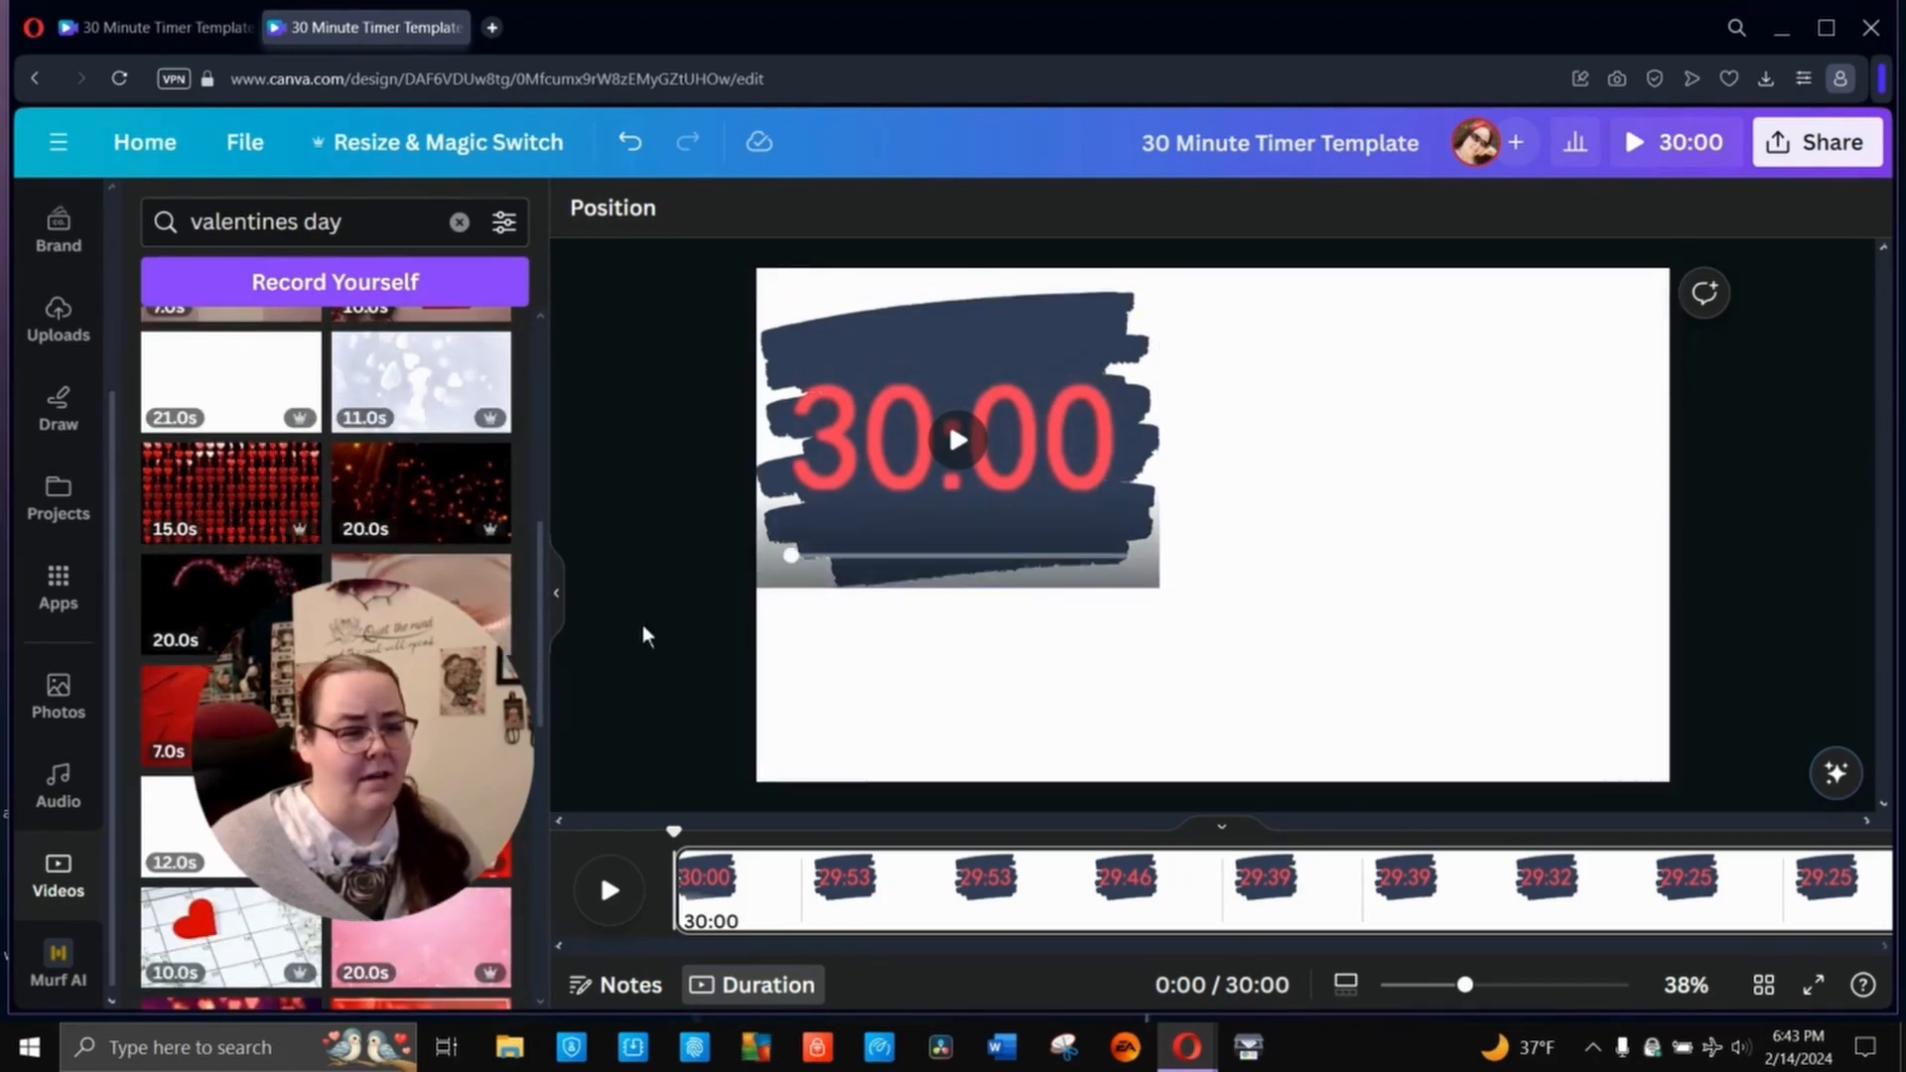
{"action": "scroll", "coordinate": [328, 571], "scroll_direction": "down", "scroll_amount": 5}
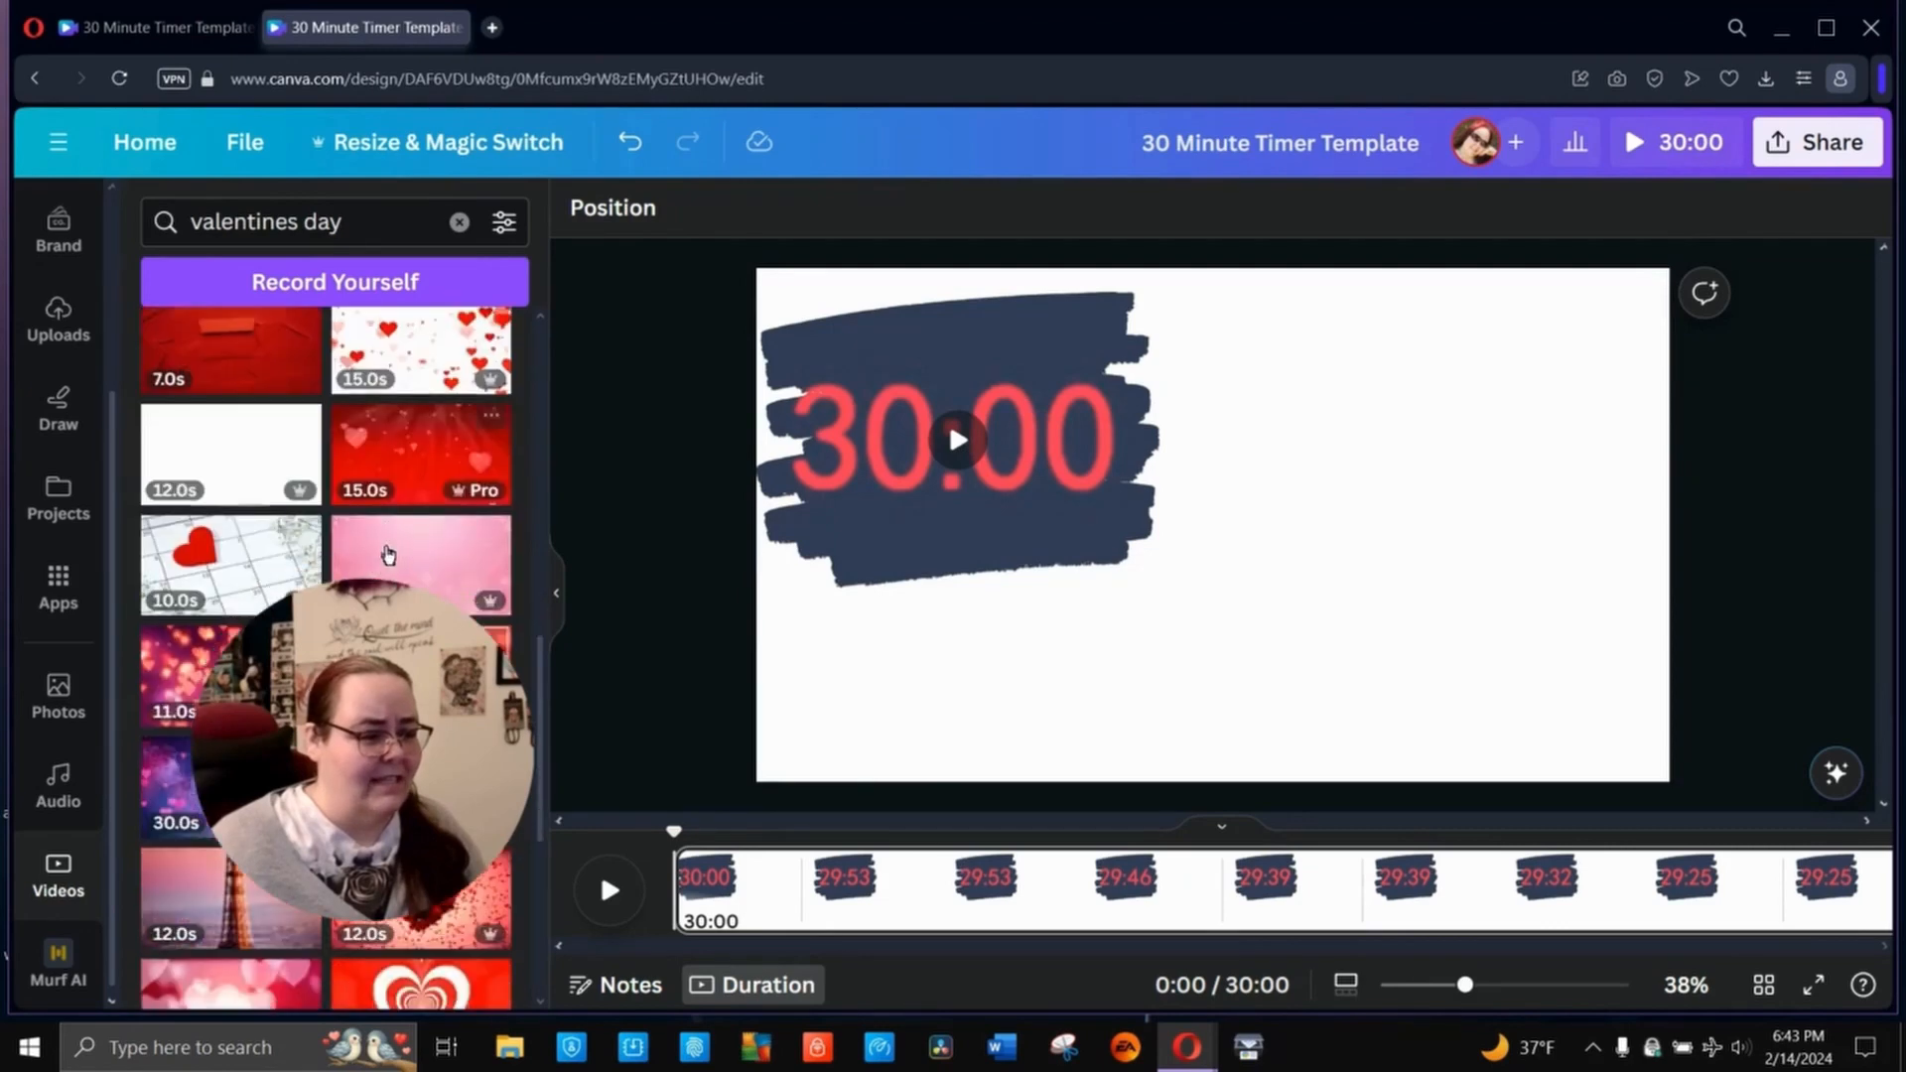
{"action": "scroll", "coordinate": [387, 553], "scroll_direction": "down", "scroll_amount": 2}
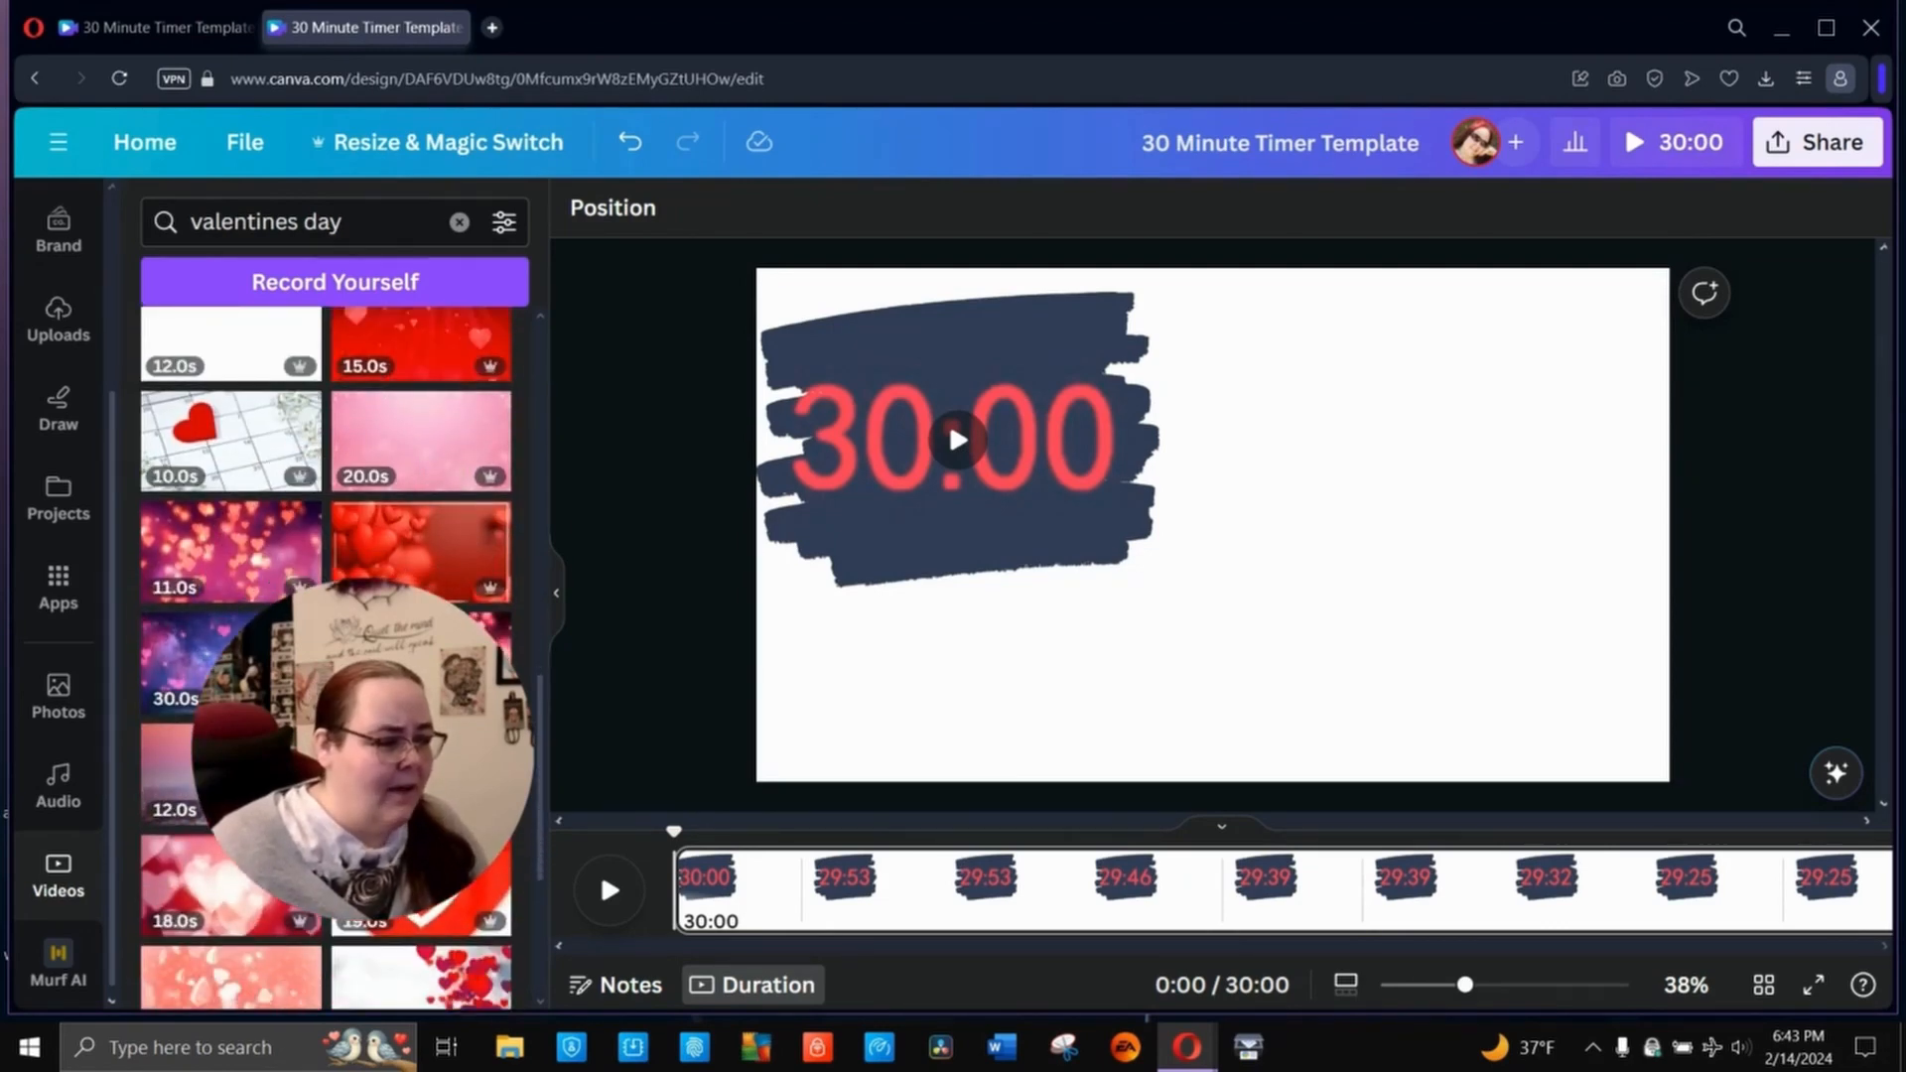
- Add the 30-second galaxy video with pink hearts, set it as the page background and preview the playback briefly
{"action": "left_click", "coordinate": [228, 660]}
{"action": "right_click", "coordinate": [1374, 432]}
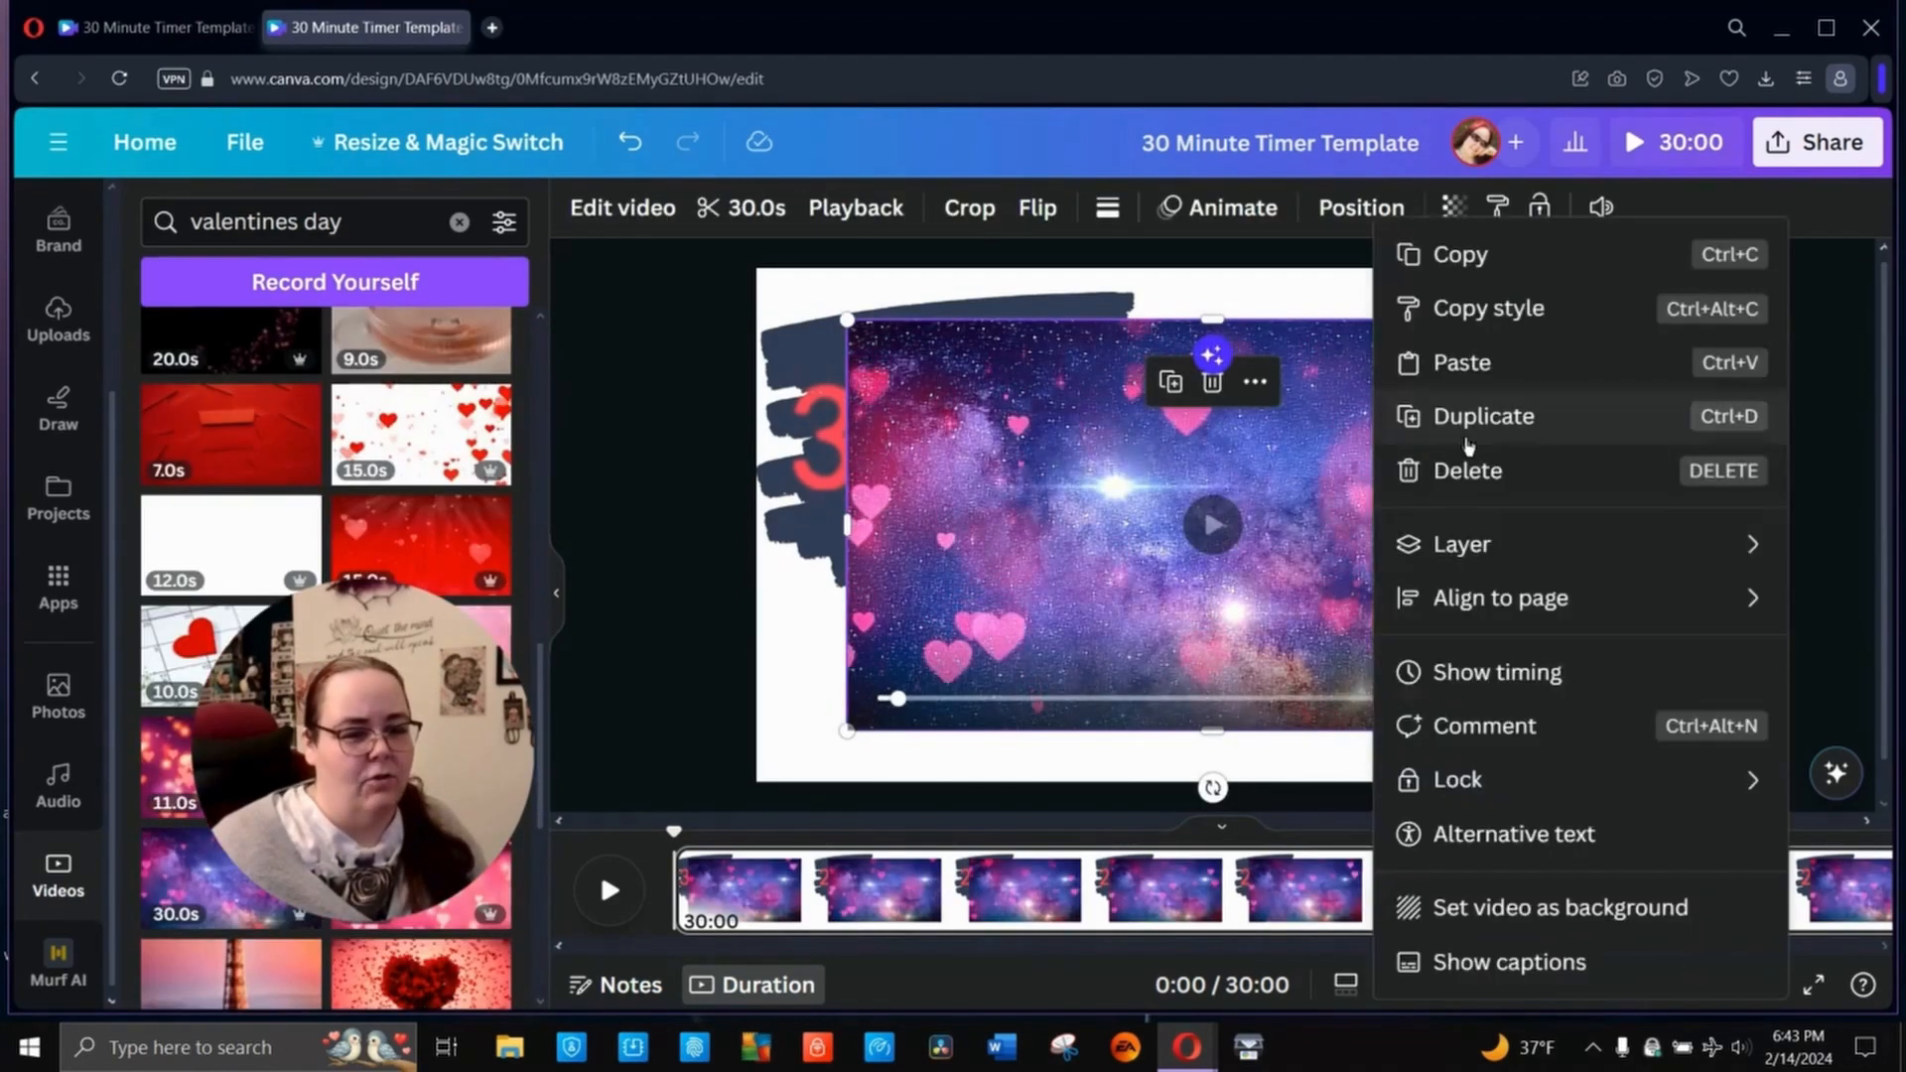
{"action": "left_click", "coordinate": [1549, 907]}
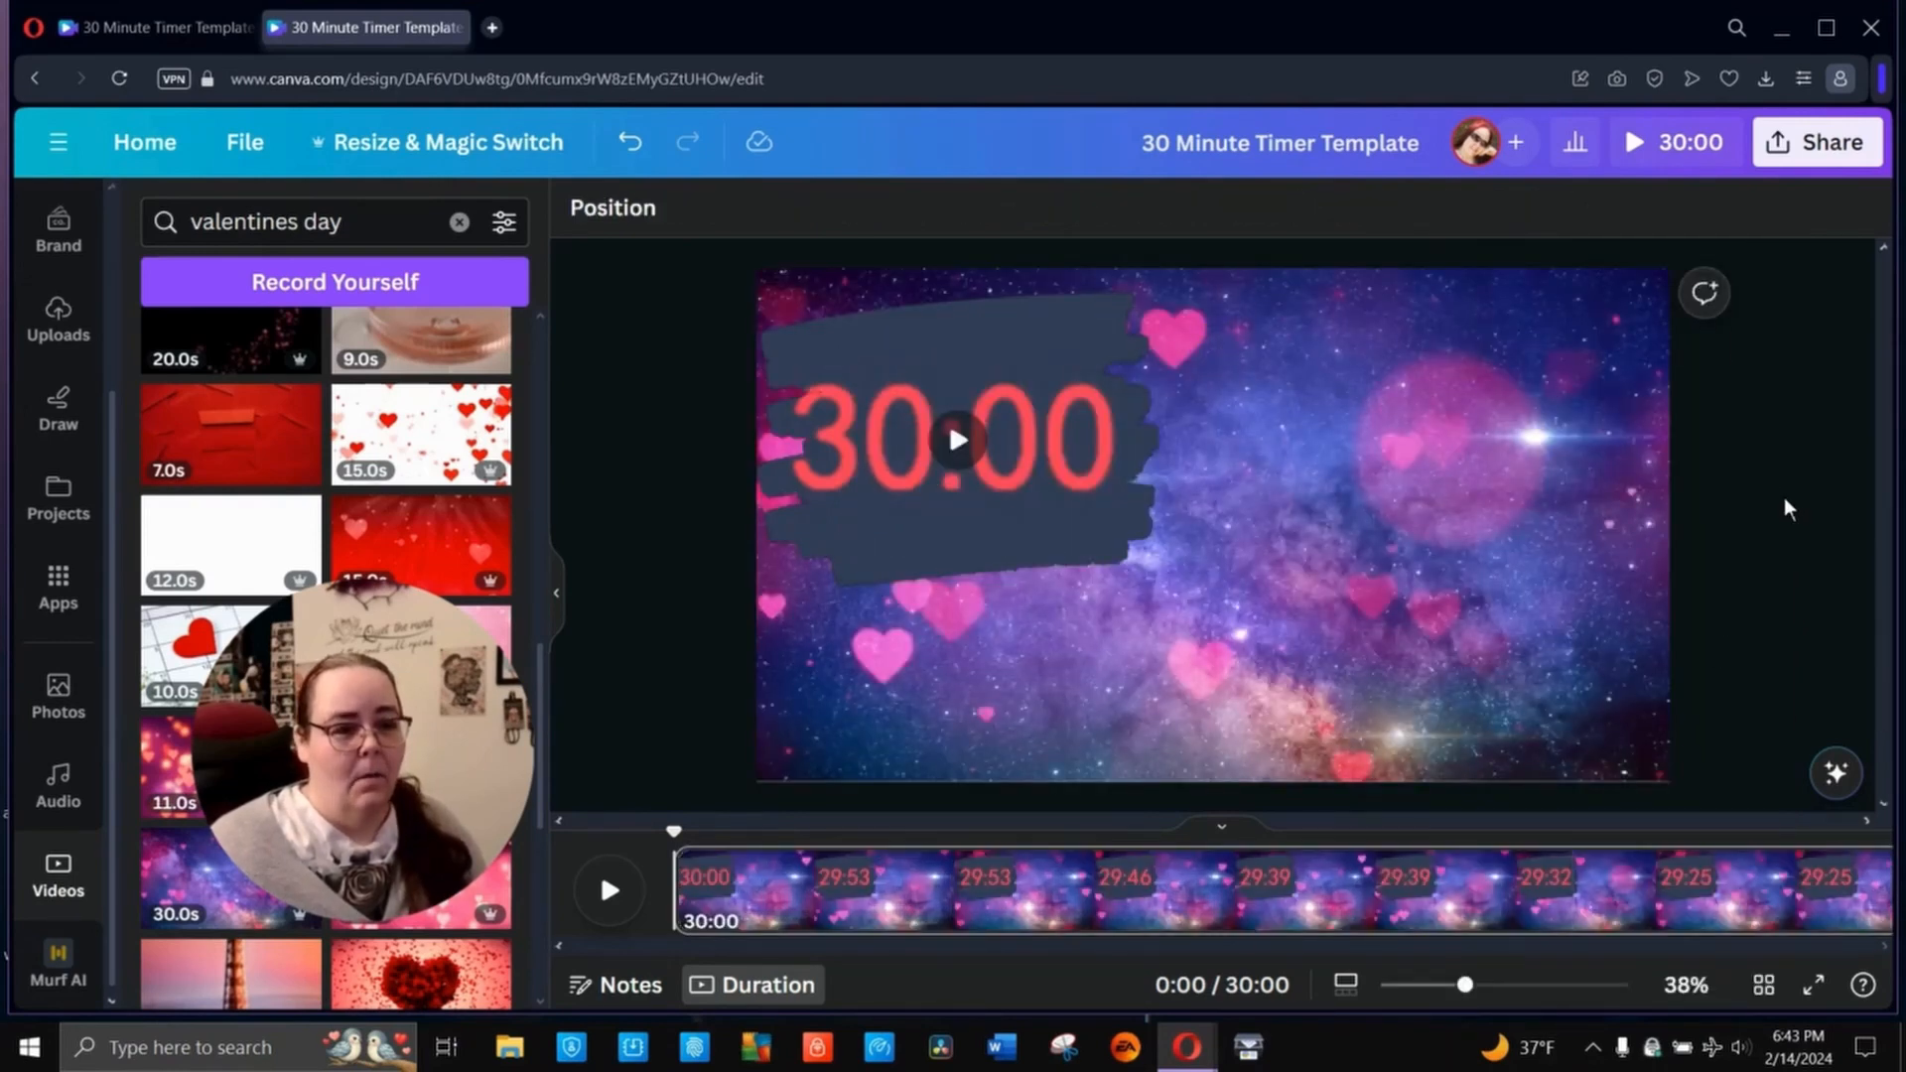
{"action": "left_click", "coordinate": [609, 891]}
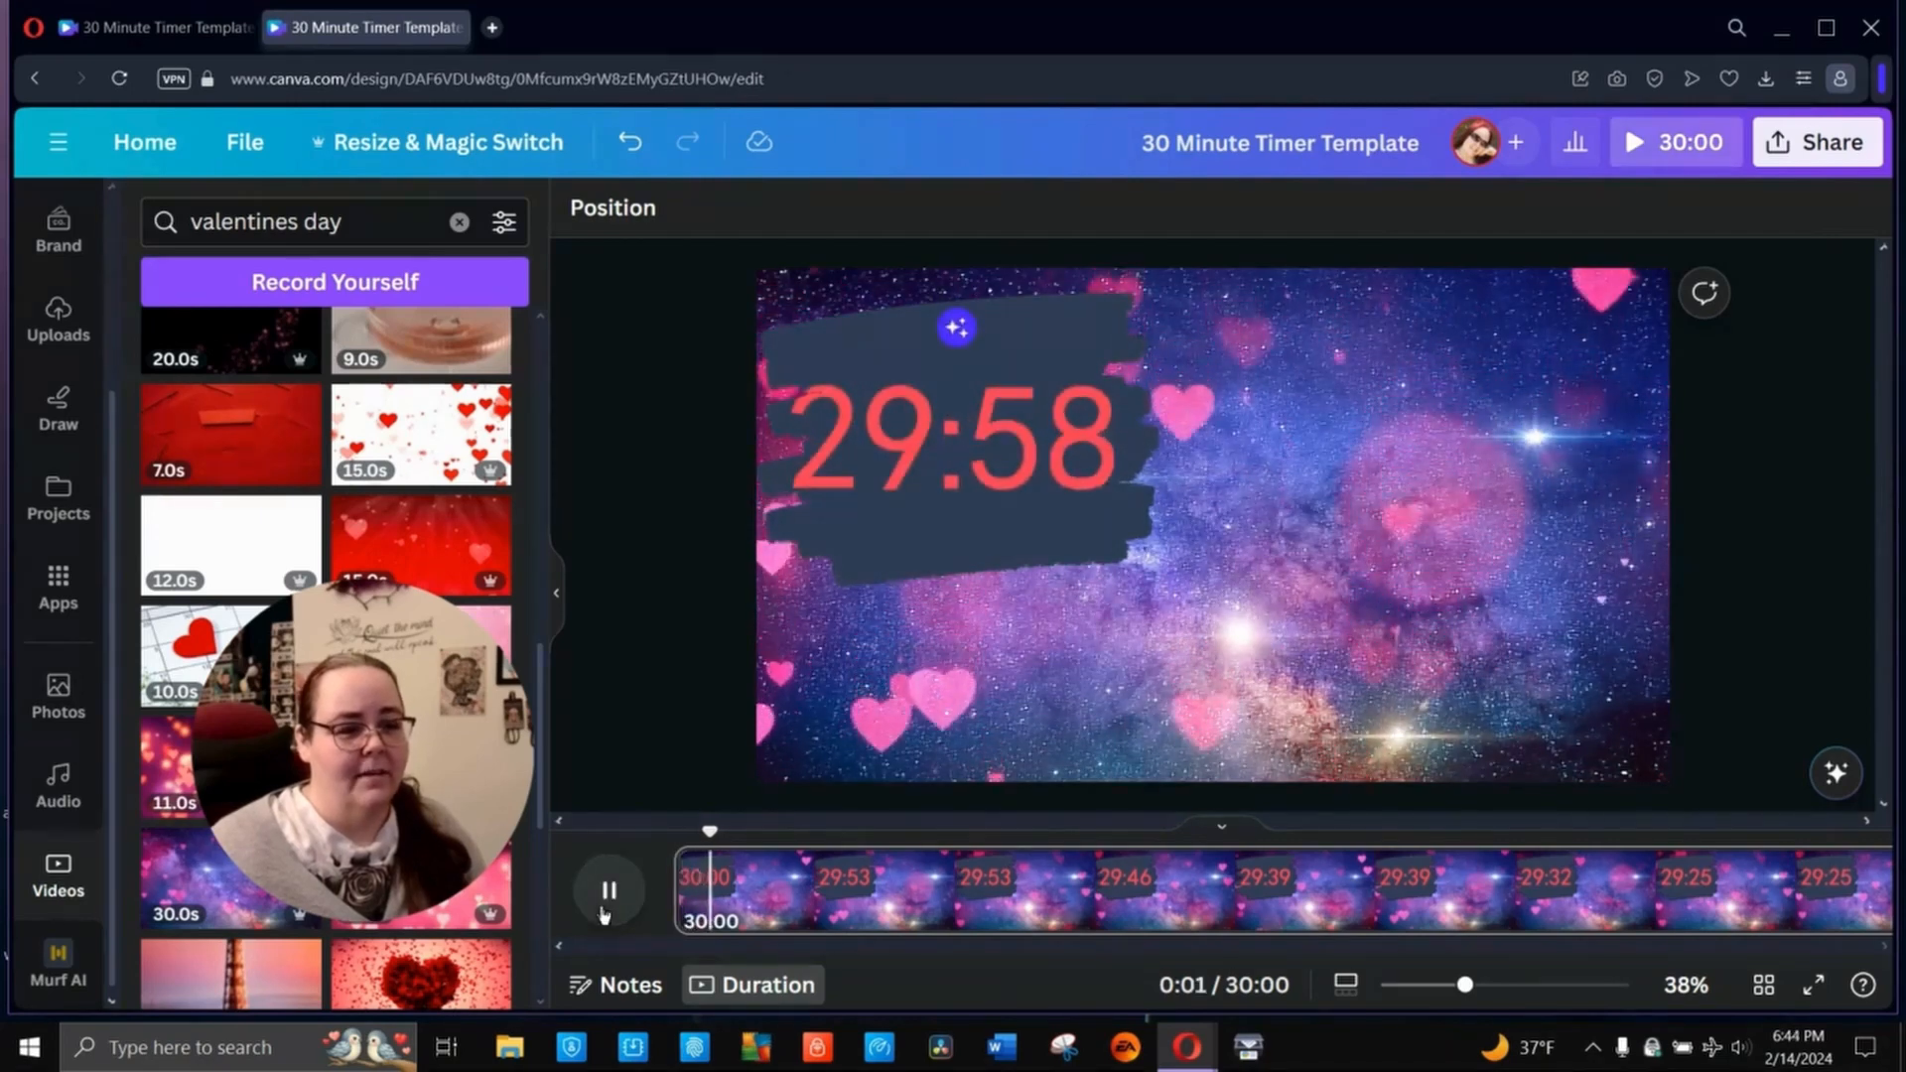
{"action": "left_click", "coordinate": [605, 911]}
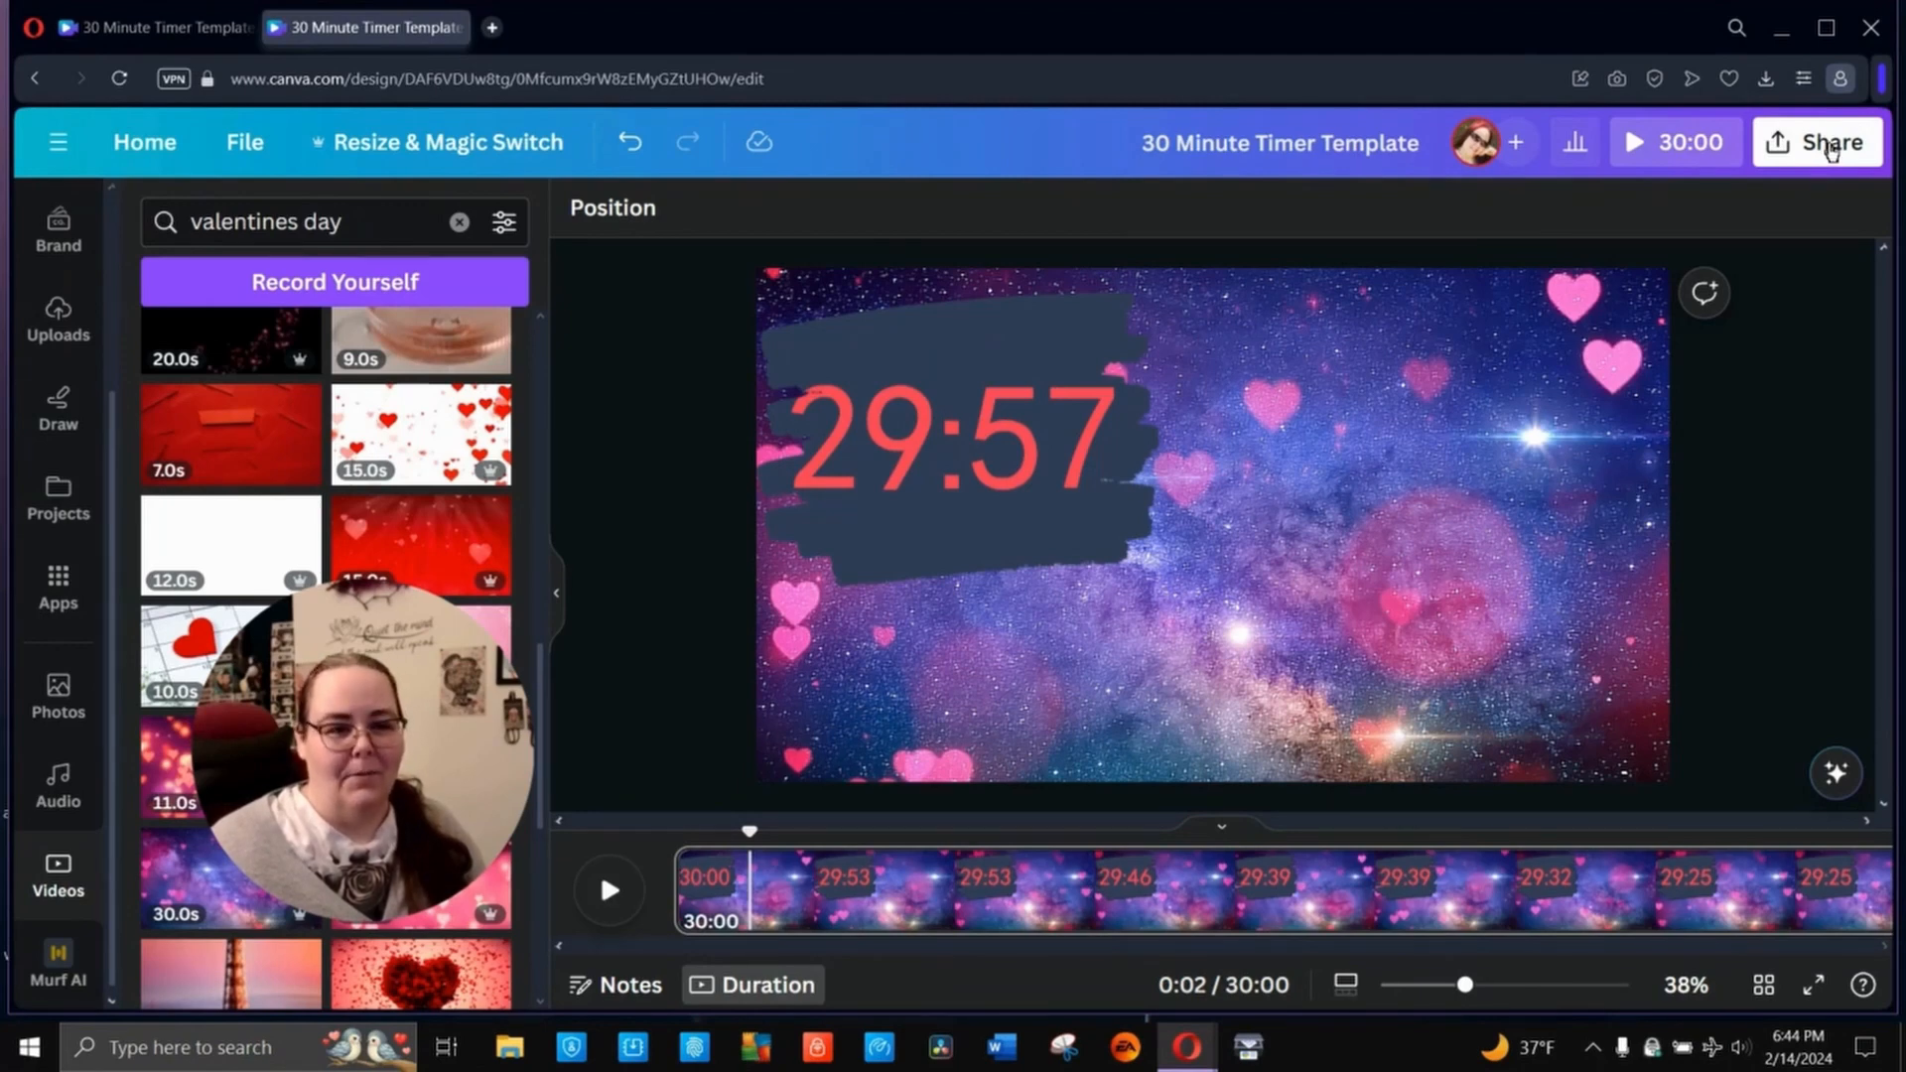
- Make a copy of the 30 Minute Timer Template design with the hearts background
{"action": "left_click", "coordinate": [149, 145]}
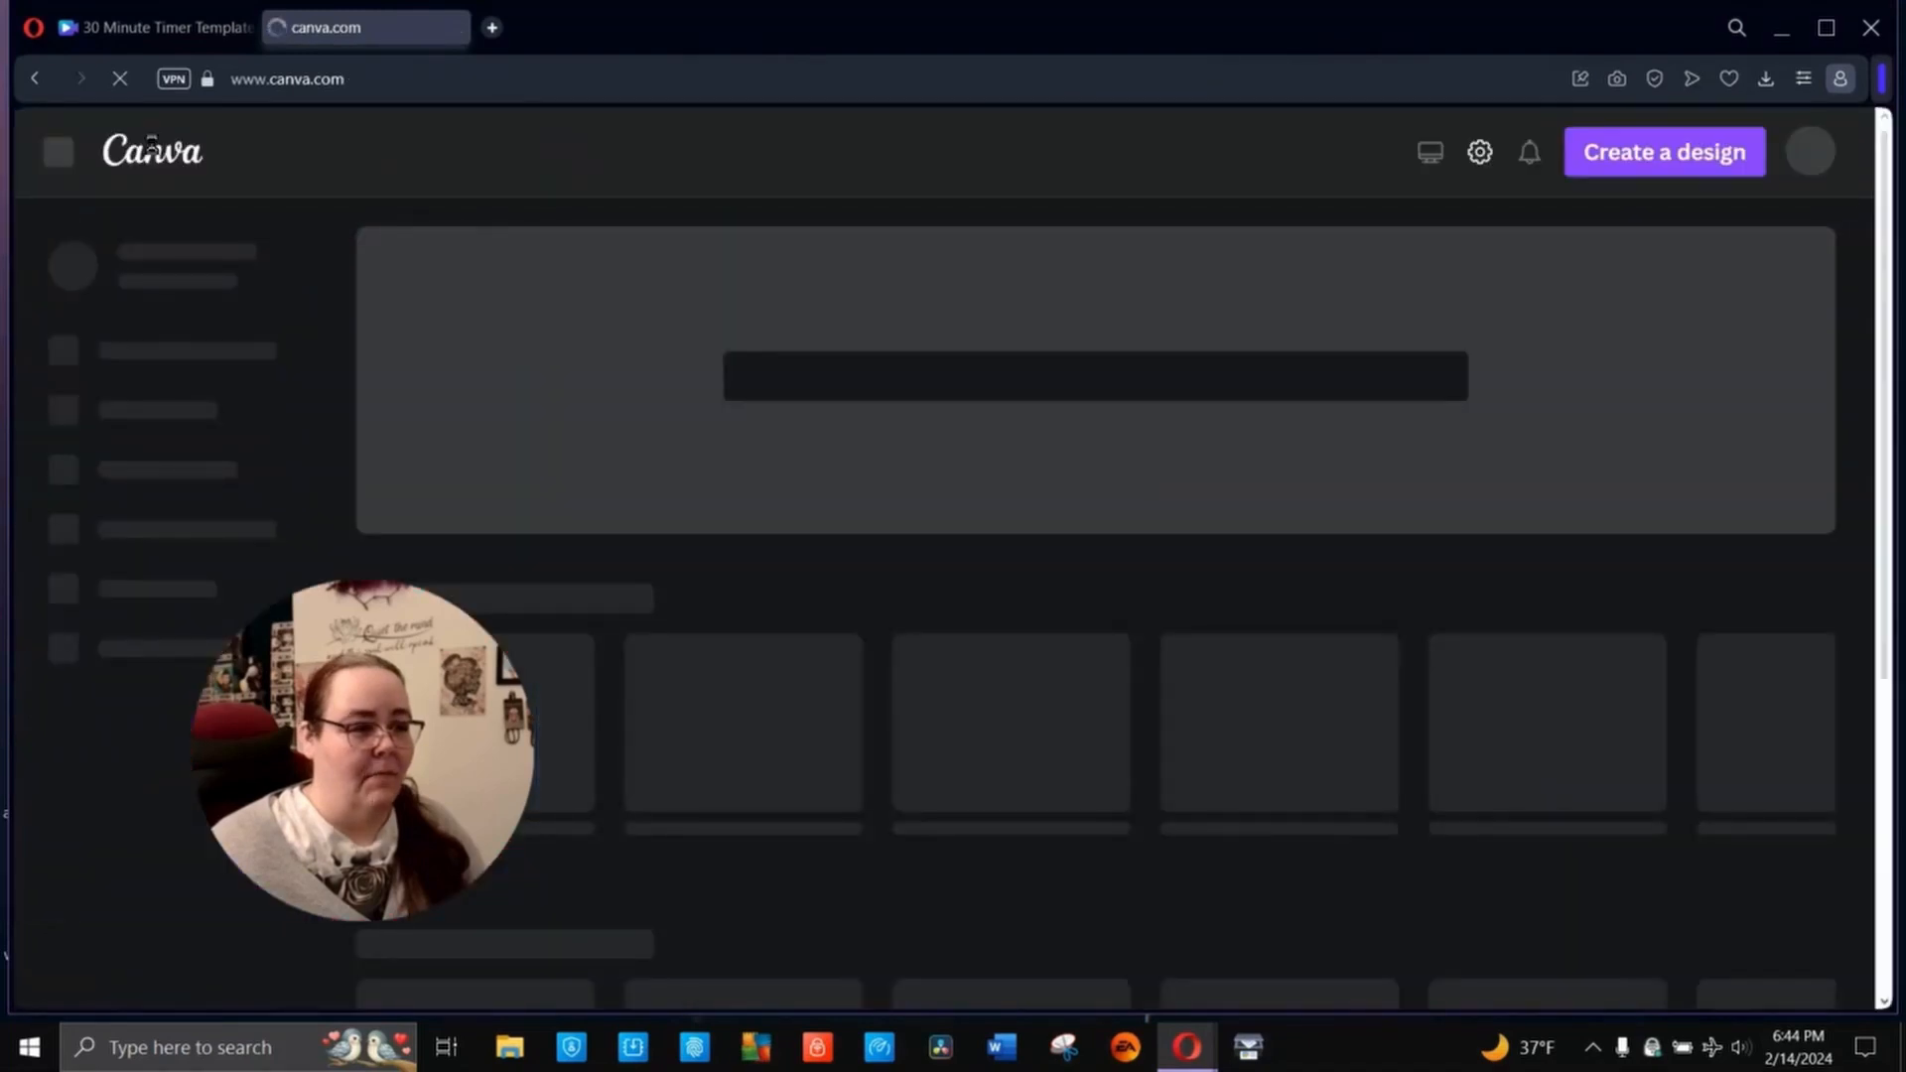
{"action": "left_click", "coordinate": [42, 87]}
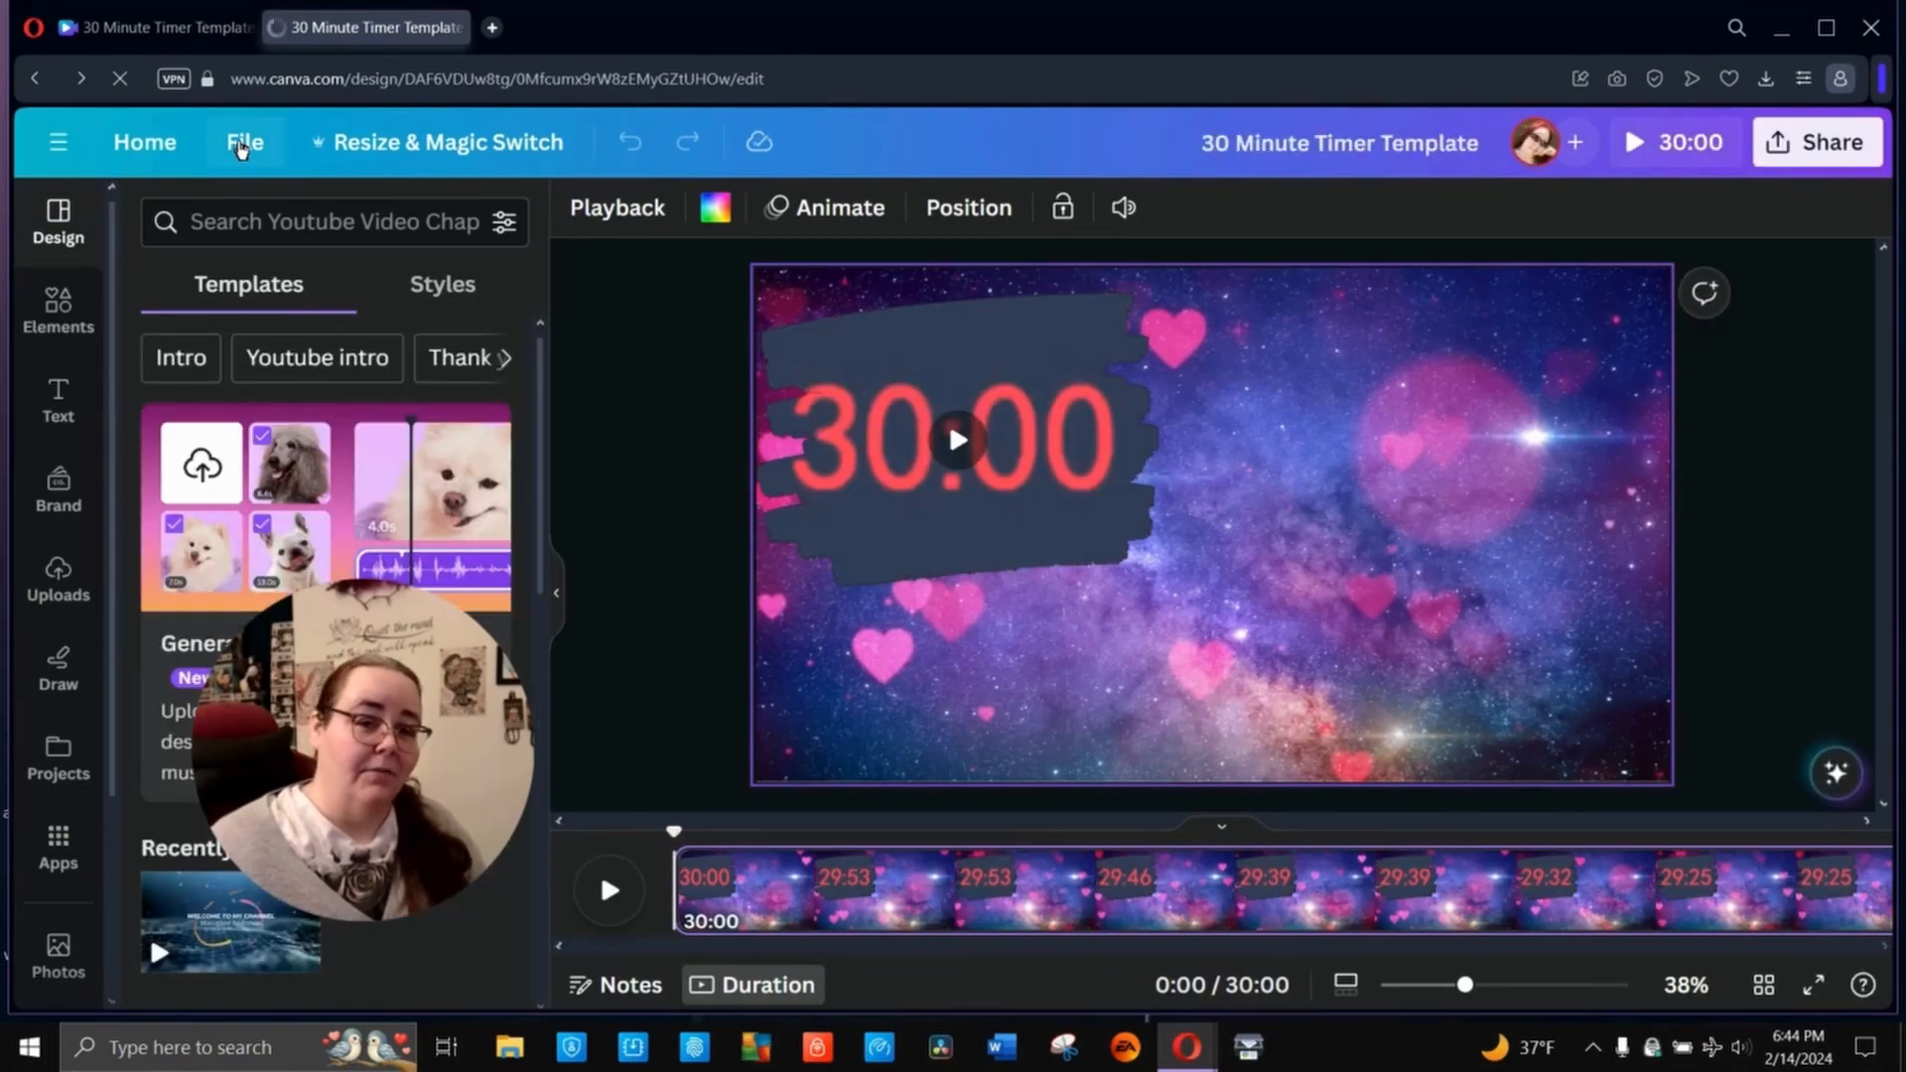
{"action": "left_click", "coordinate": [241, 144]}
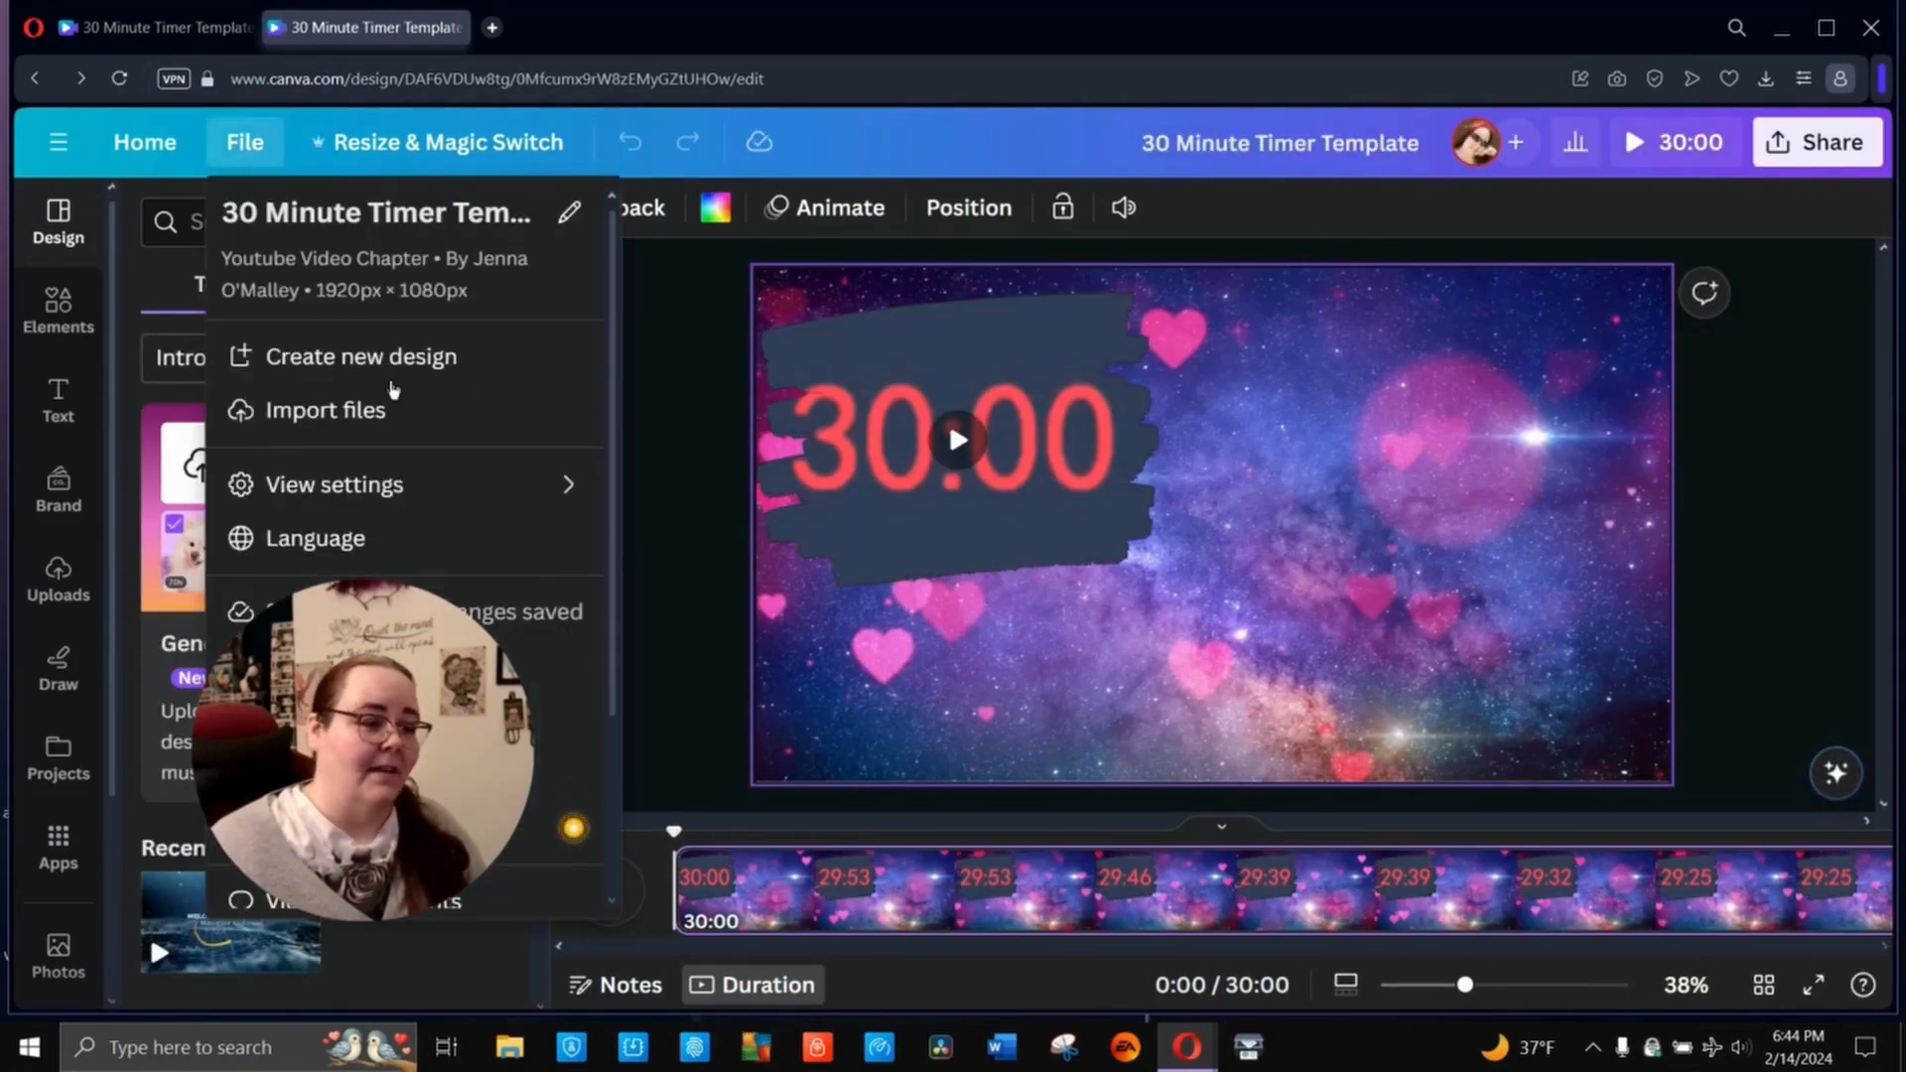
{"action": "left_click", "coordinate": [337, 719]}
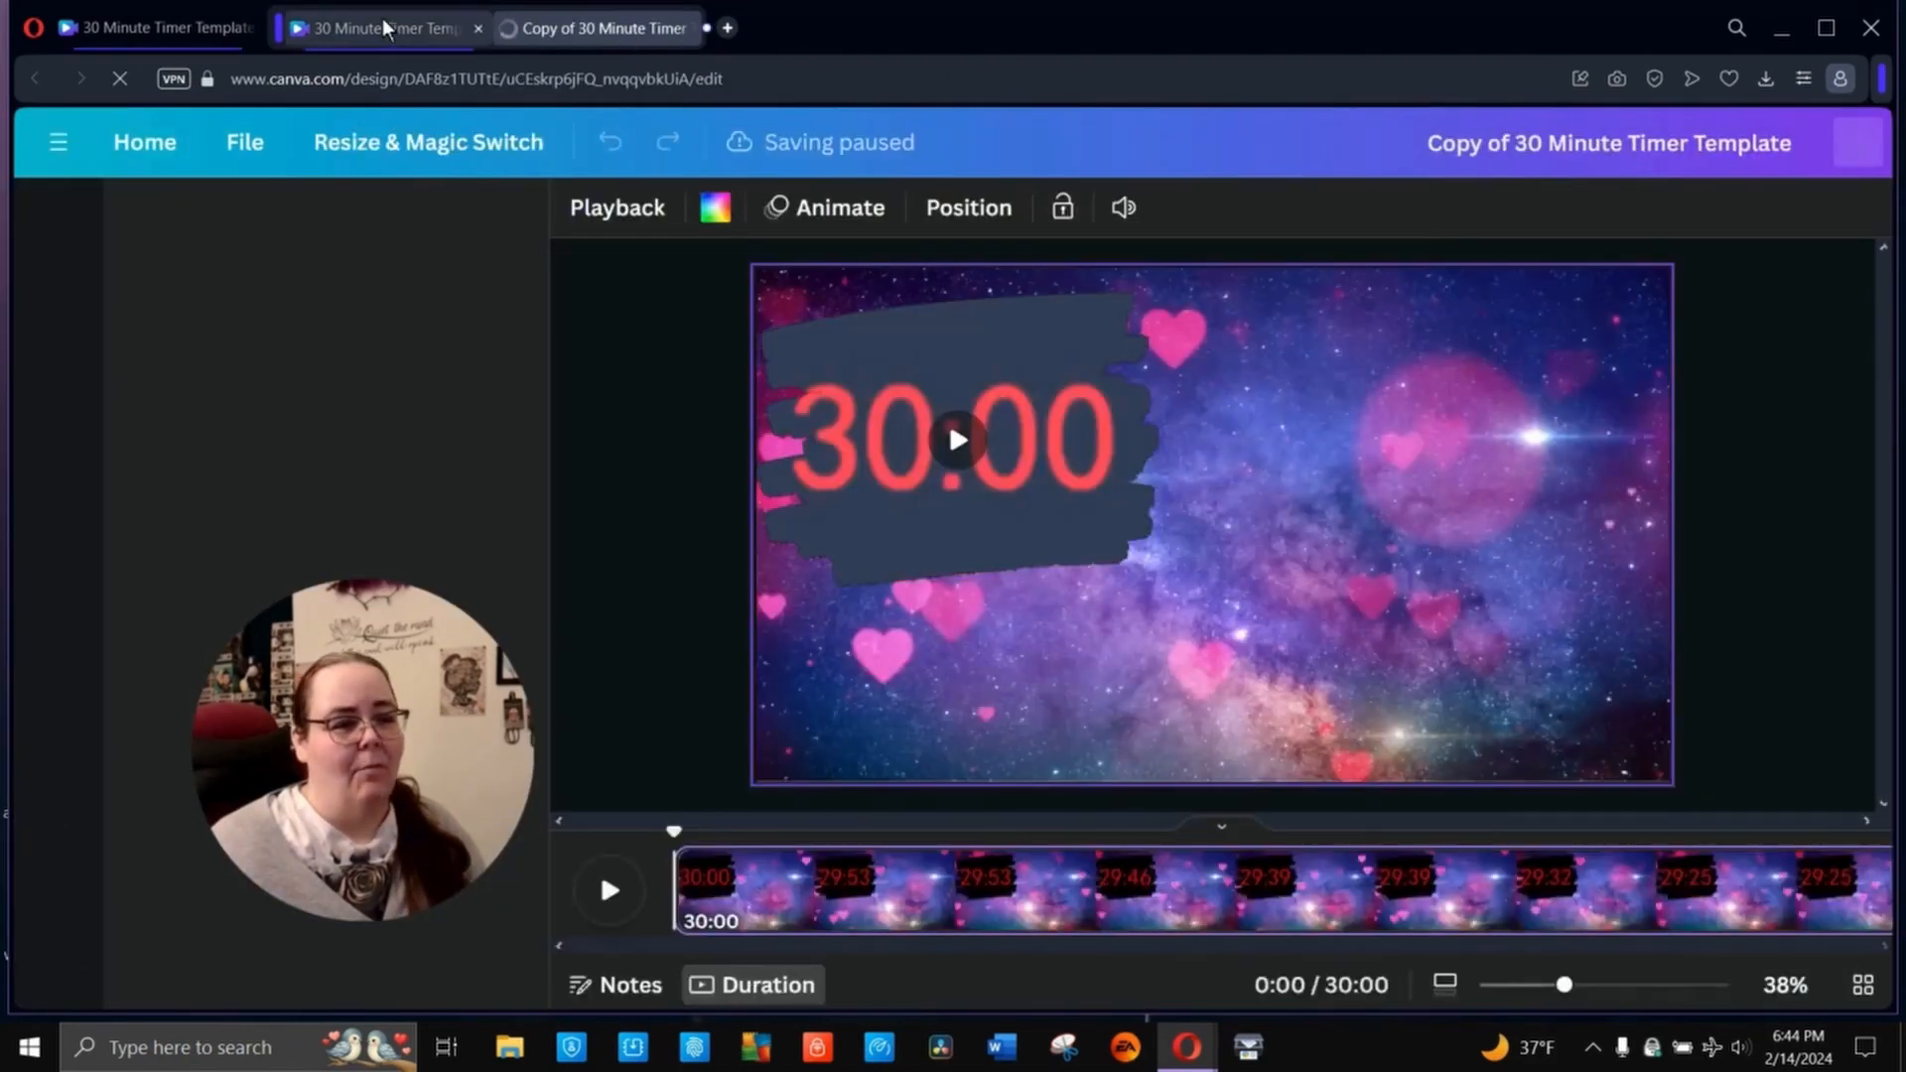
- Return to the original 30 Minute Timer Template and delete its galaxy hearts background video
{"action": "left_click", "coordinate": [383, 24]}
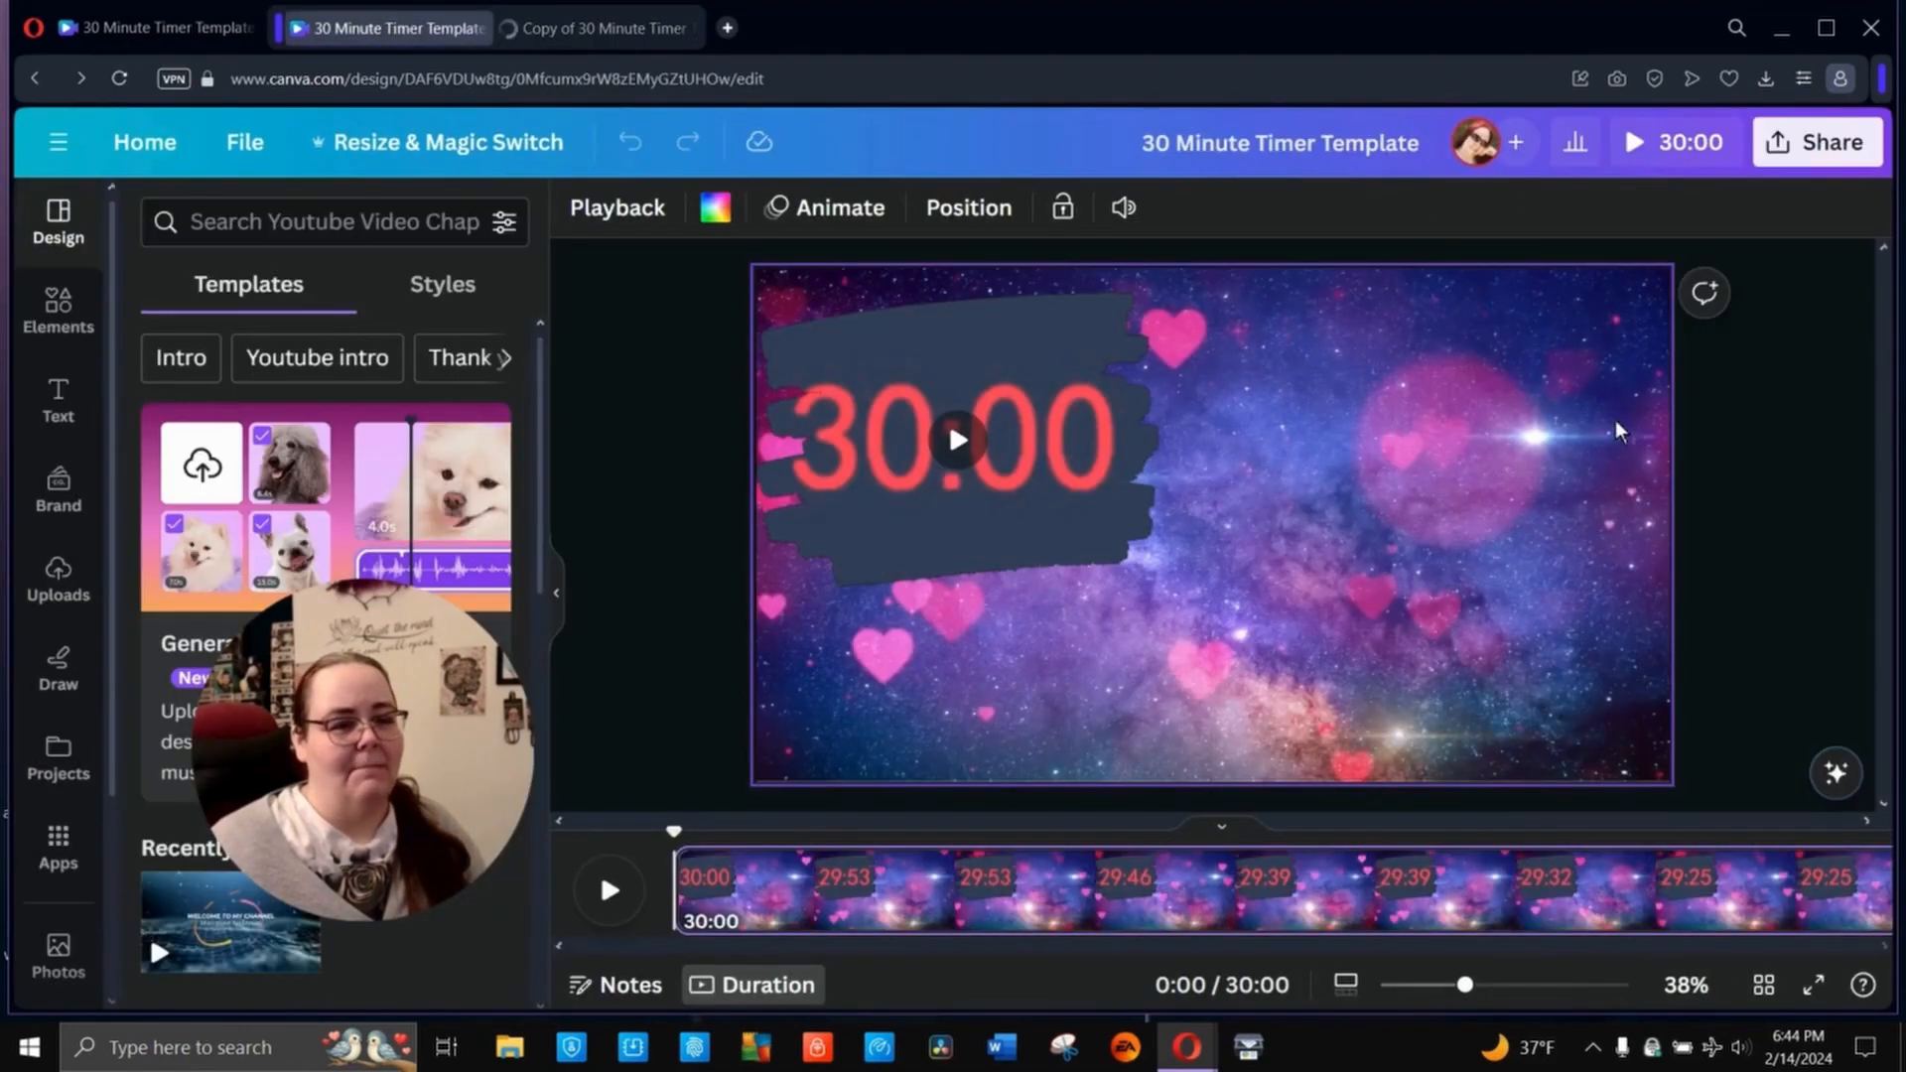
{"action": "left_click", "coordinate": [1386, 425]}
{"action": "key", "text": "Delete"}
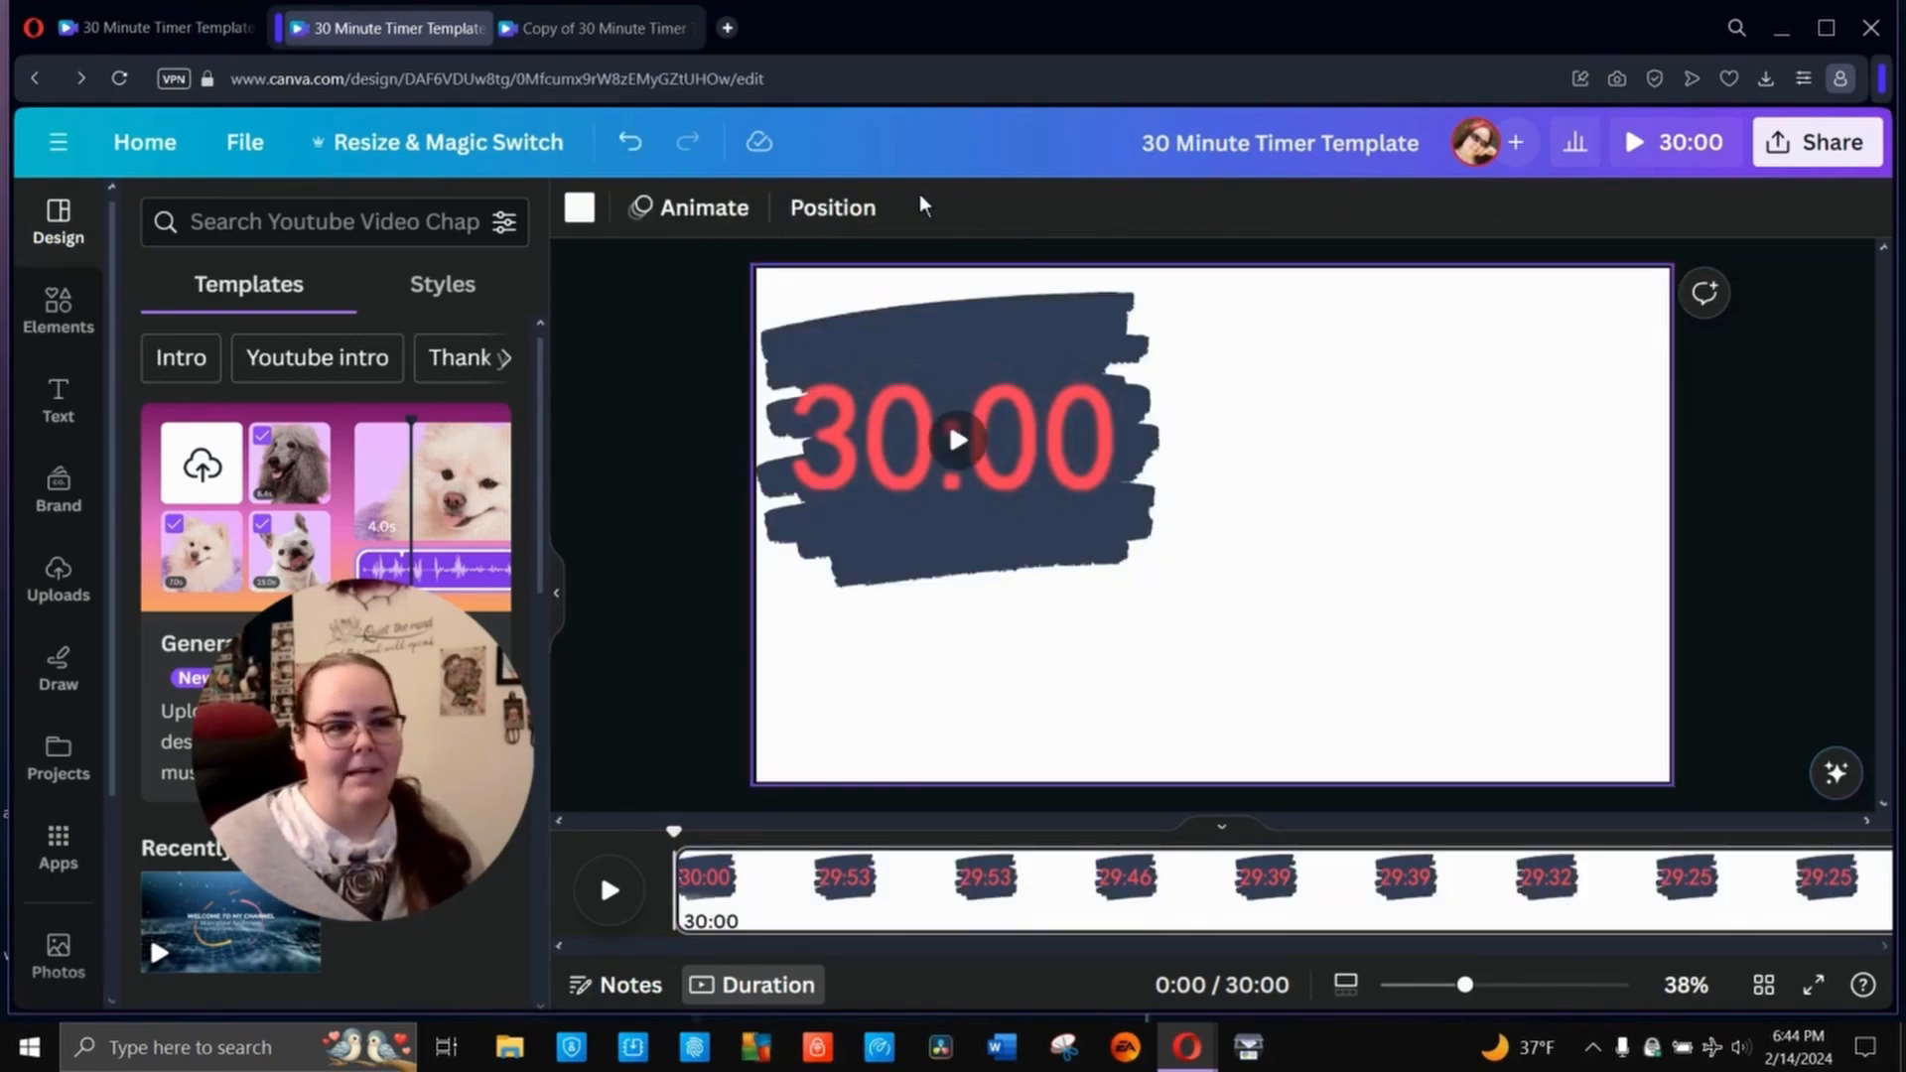
- Rename the copied design as "30 Minute Timer Template Magical Hearts"
{"action": "left_click", "coordinate": [596, 28]}
{"action": "left_click", "coordinate": [1172, 142]}
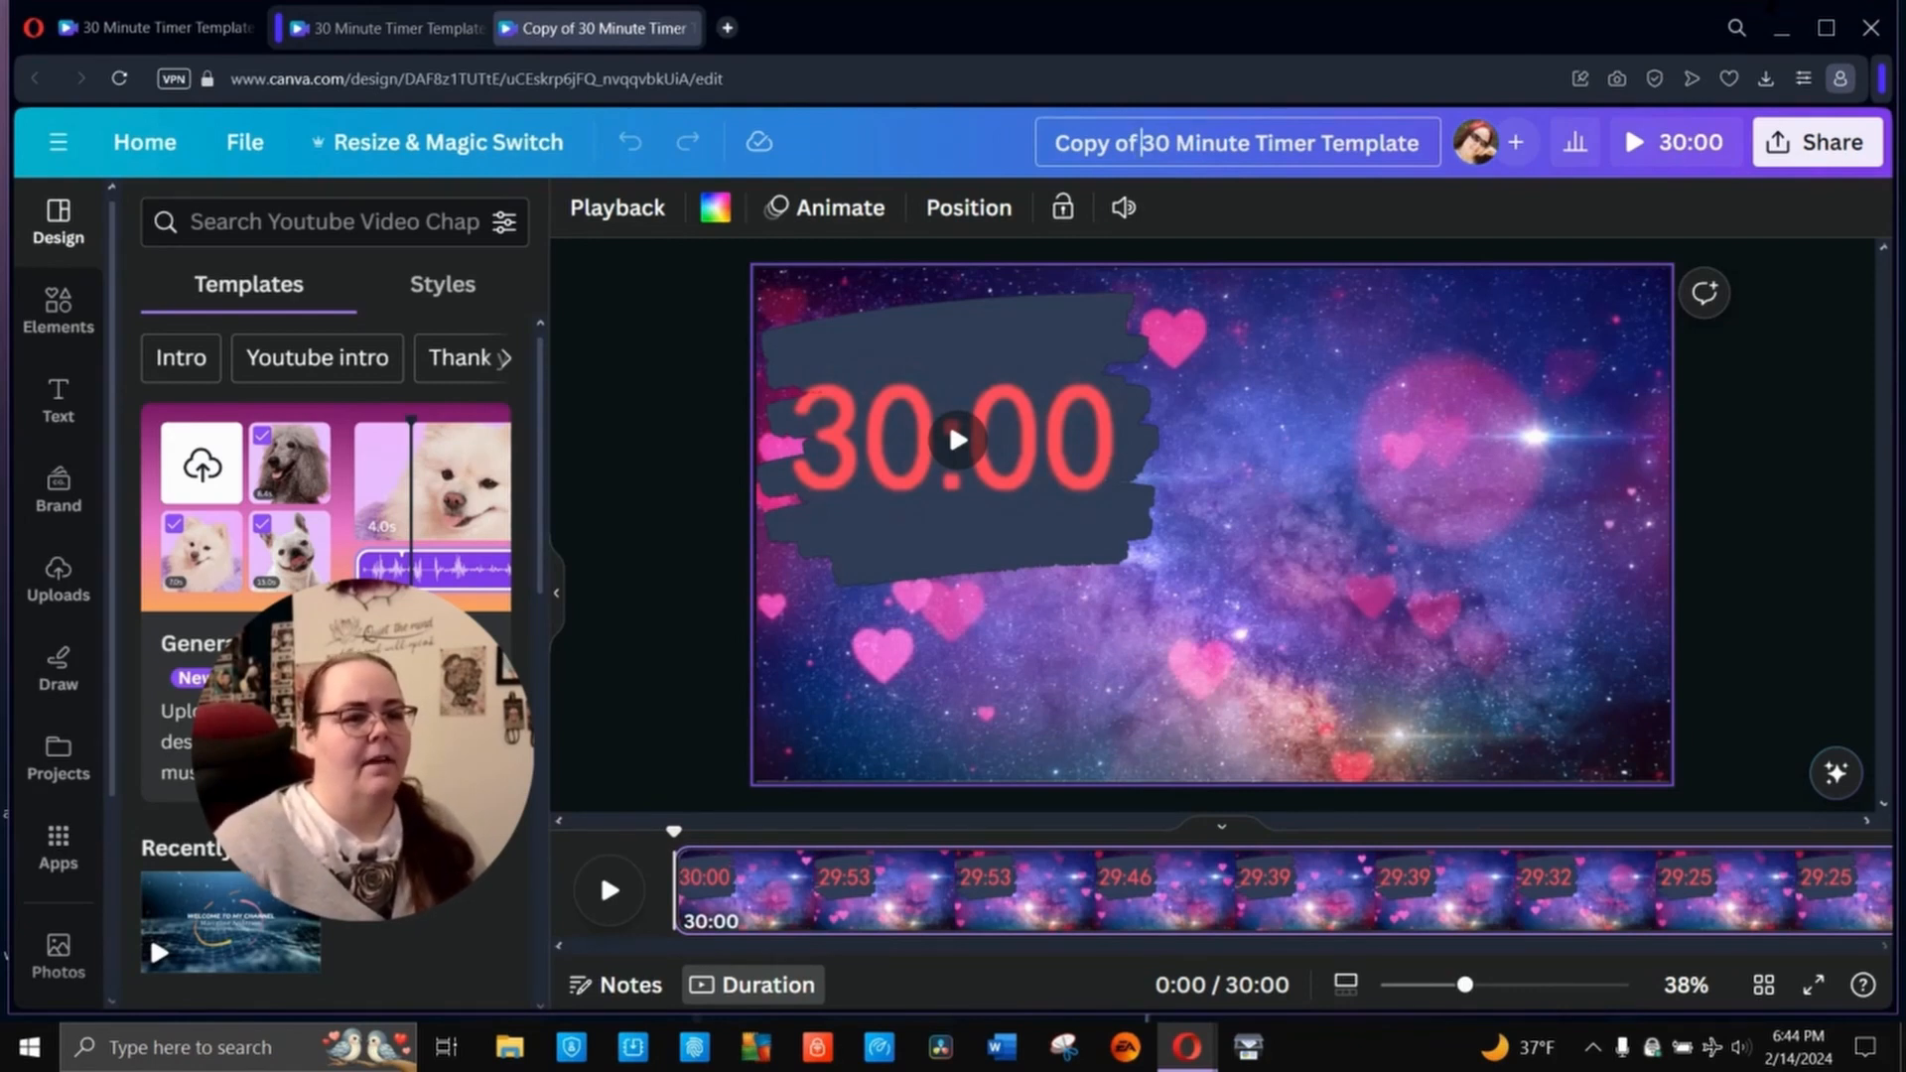
{"action": "key", "text": "BackSpace"}
{"action": "key", "text": "BackSpace"}
{"action": "key", "text": "BackSpace"}
{"action": "key", "text": "BackSpace"}
{"action": "key", "text": "BackSpace"}
{"action": "key", "text": "BackSpace"}
{"action": "key", "text": "BackSpace"}
{"action": "key", "text": "BackSpace"}
{"action": "key", "text": "End"}
{"action": "type", "text": "M"}
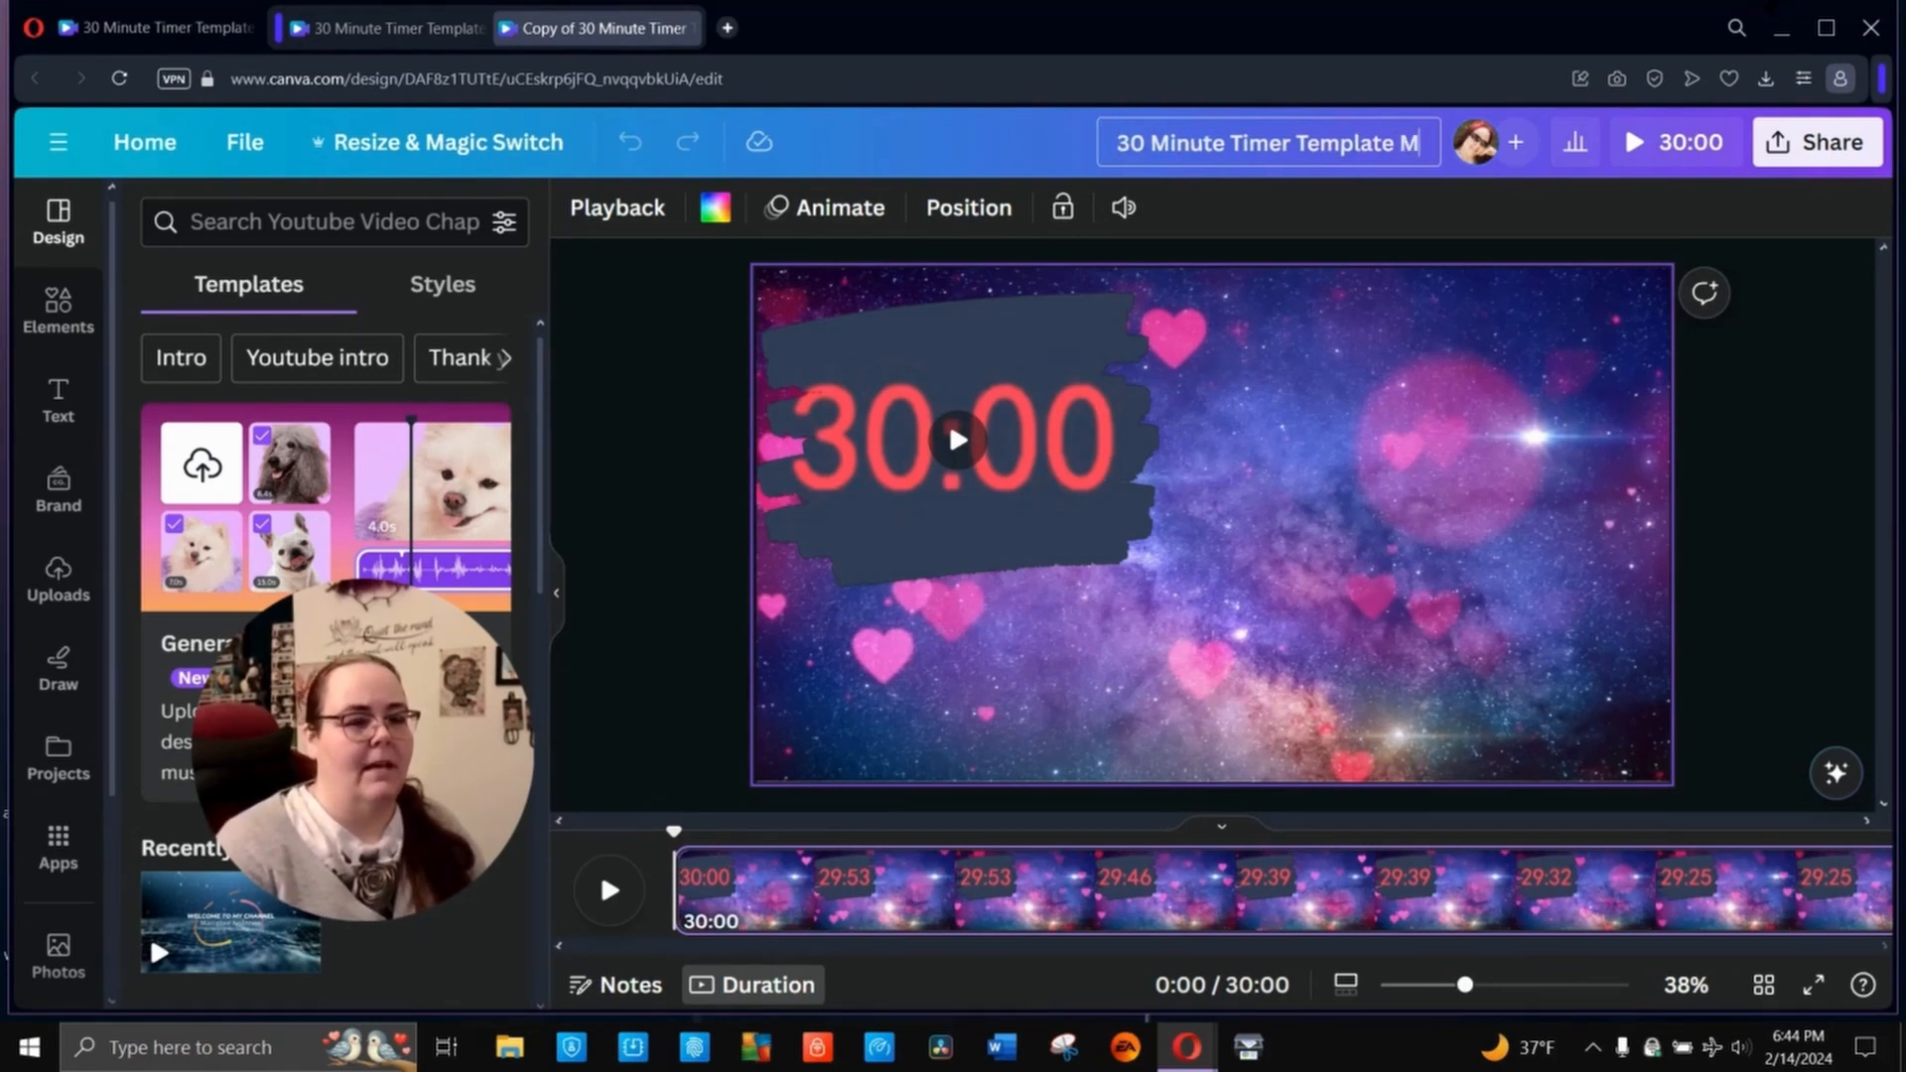
{"action": "type", "text": "agical Hearts"}
{"action": "key", "text": "Return"}
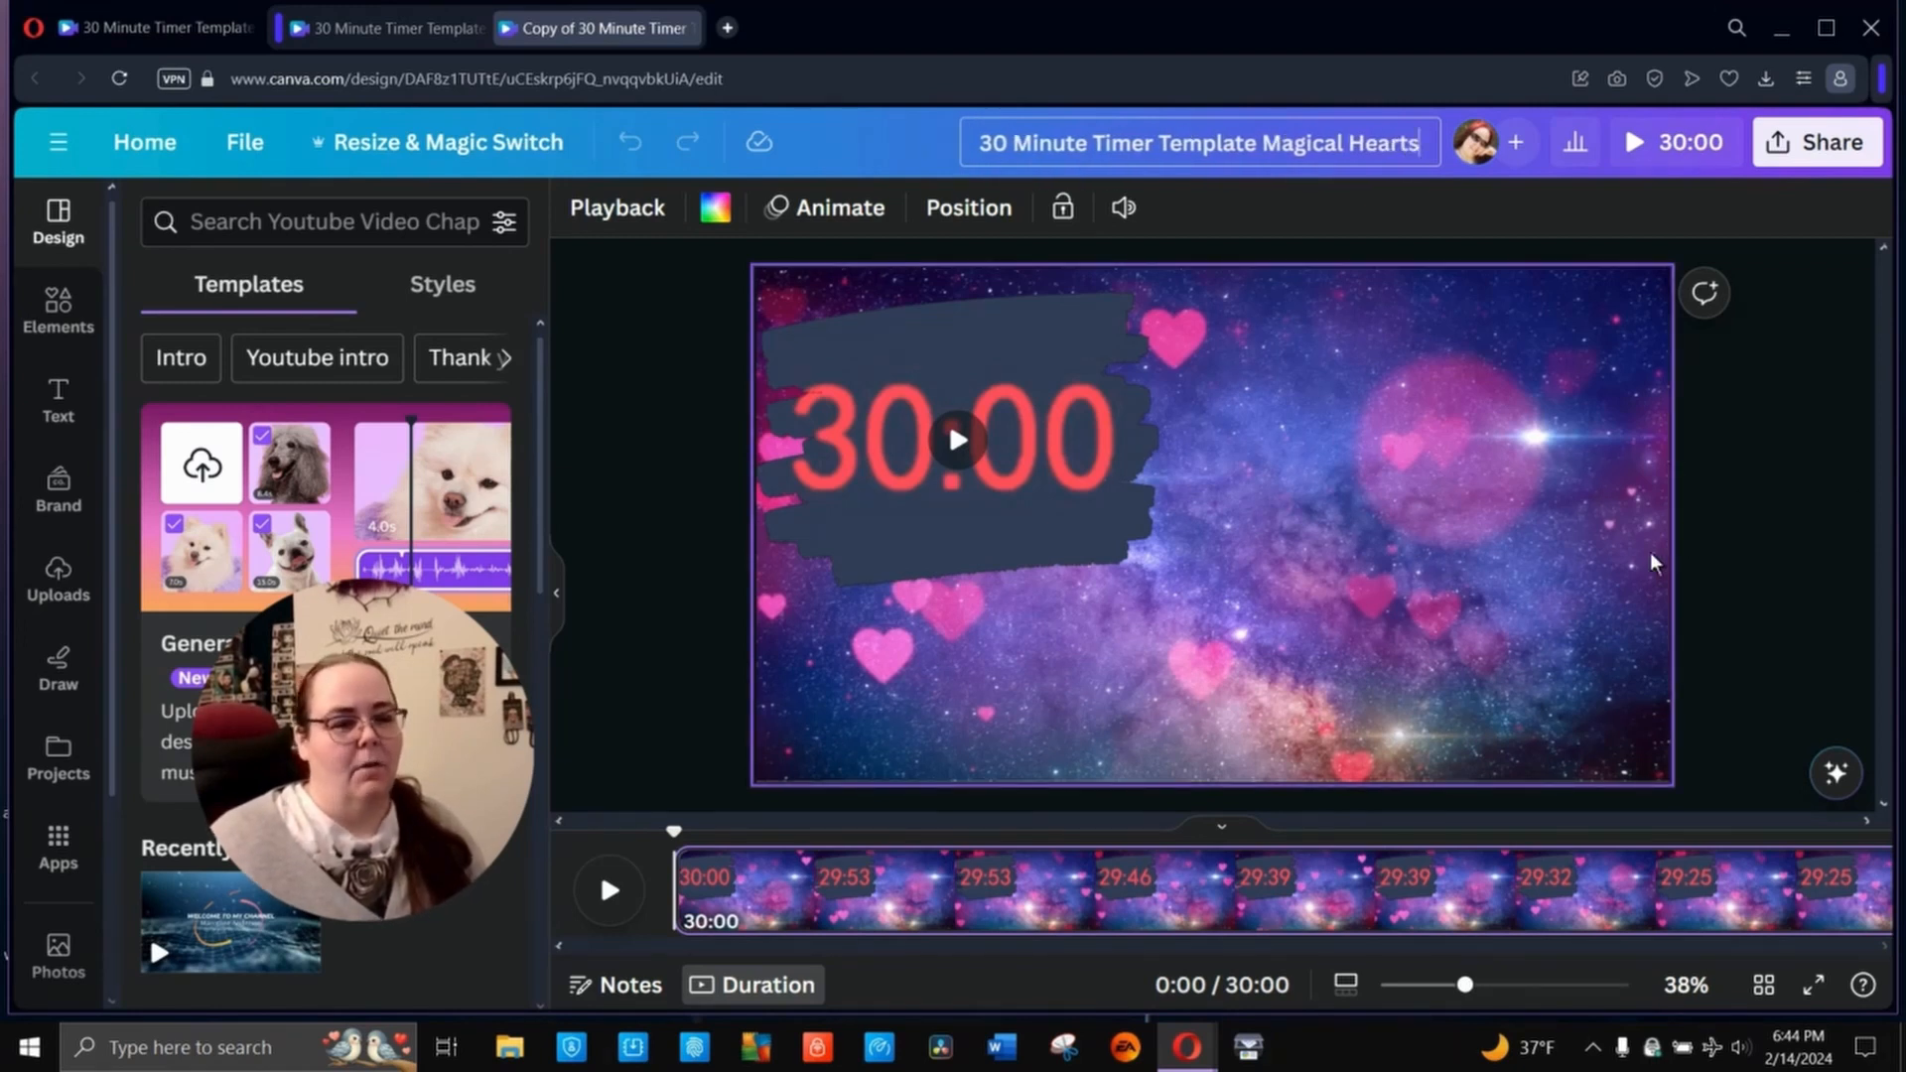
{"action": "left_click", "coordinate": [1749, 497]}
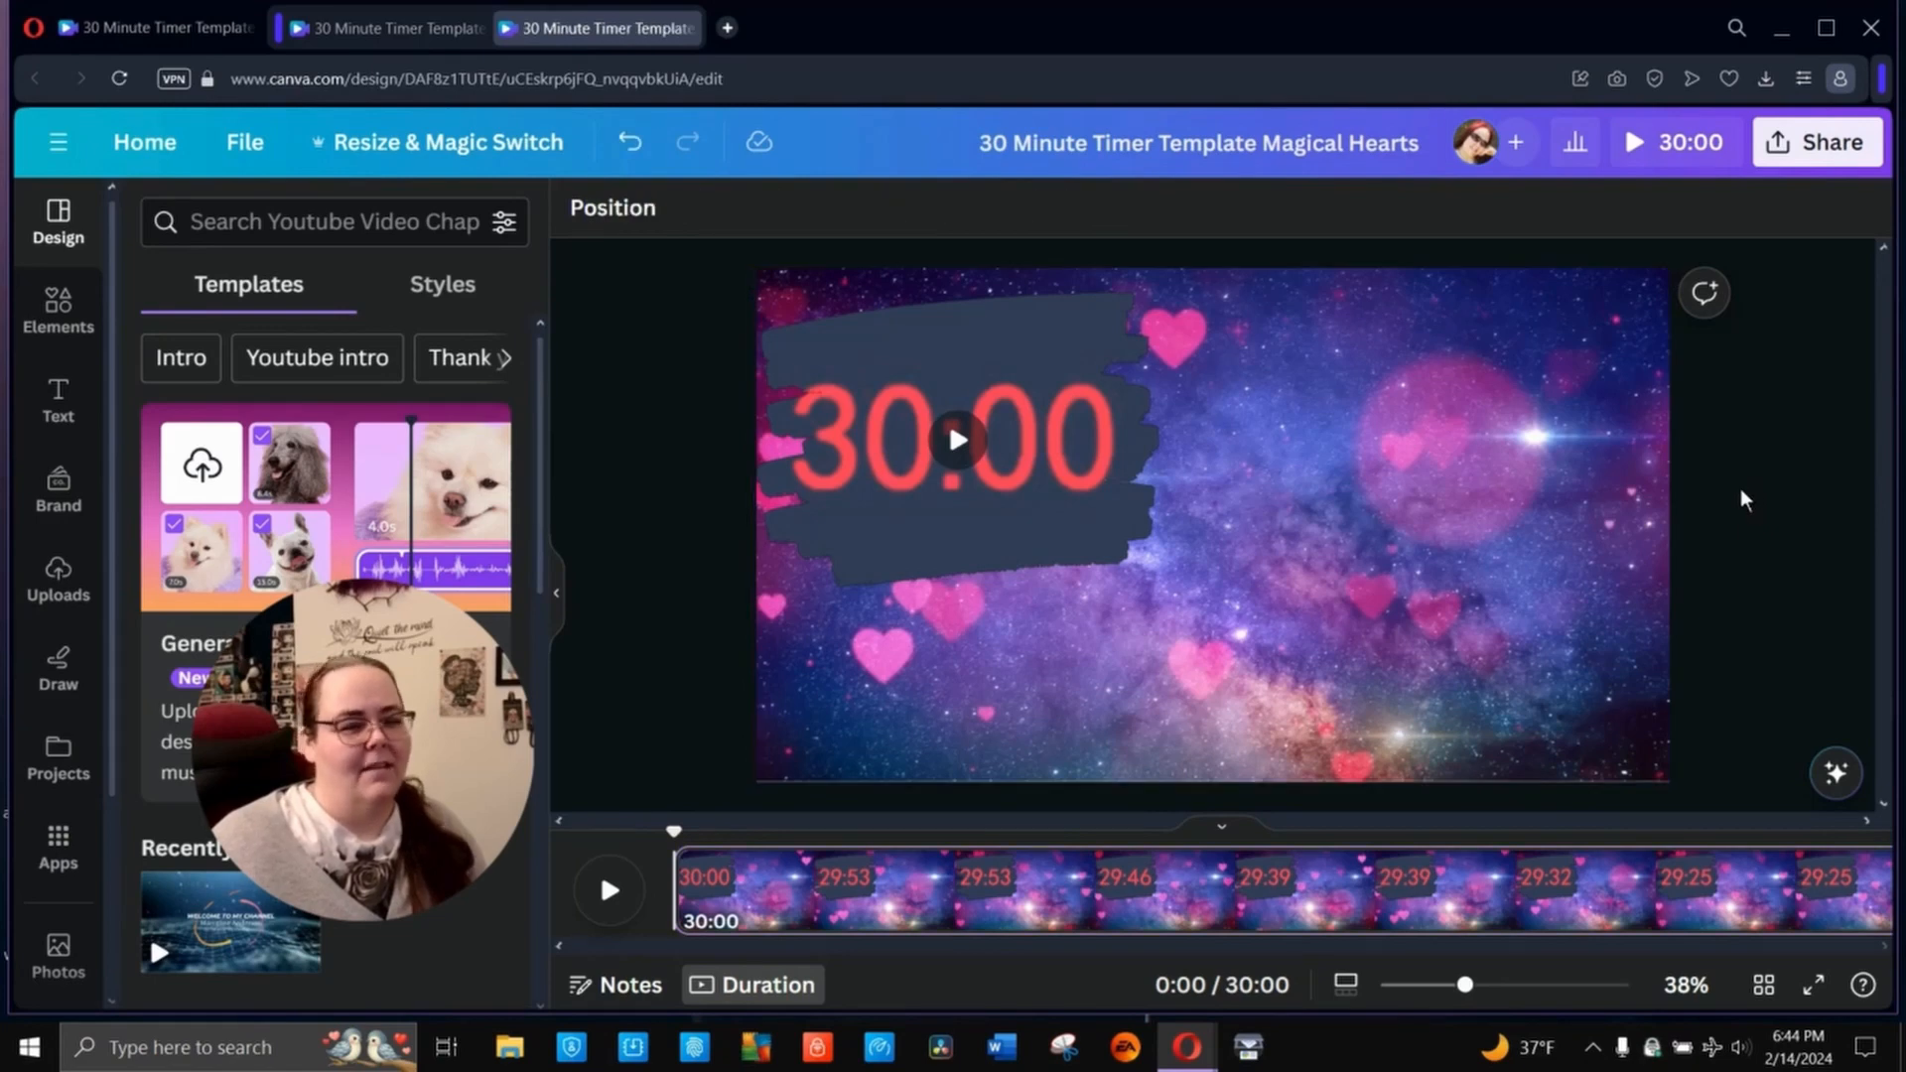
- Download the Magical Hearts timer as an MP4 video at 1080p (HD) quality
{"action": "left_click", "coordinate": [1825, 146]}
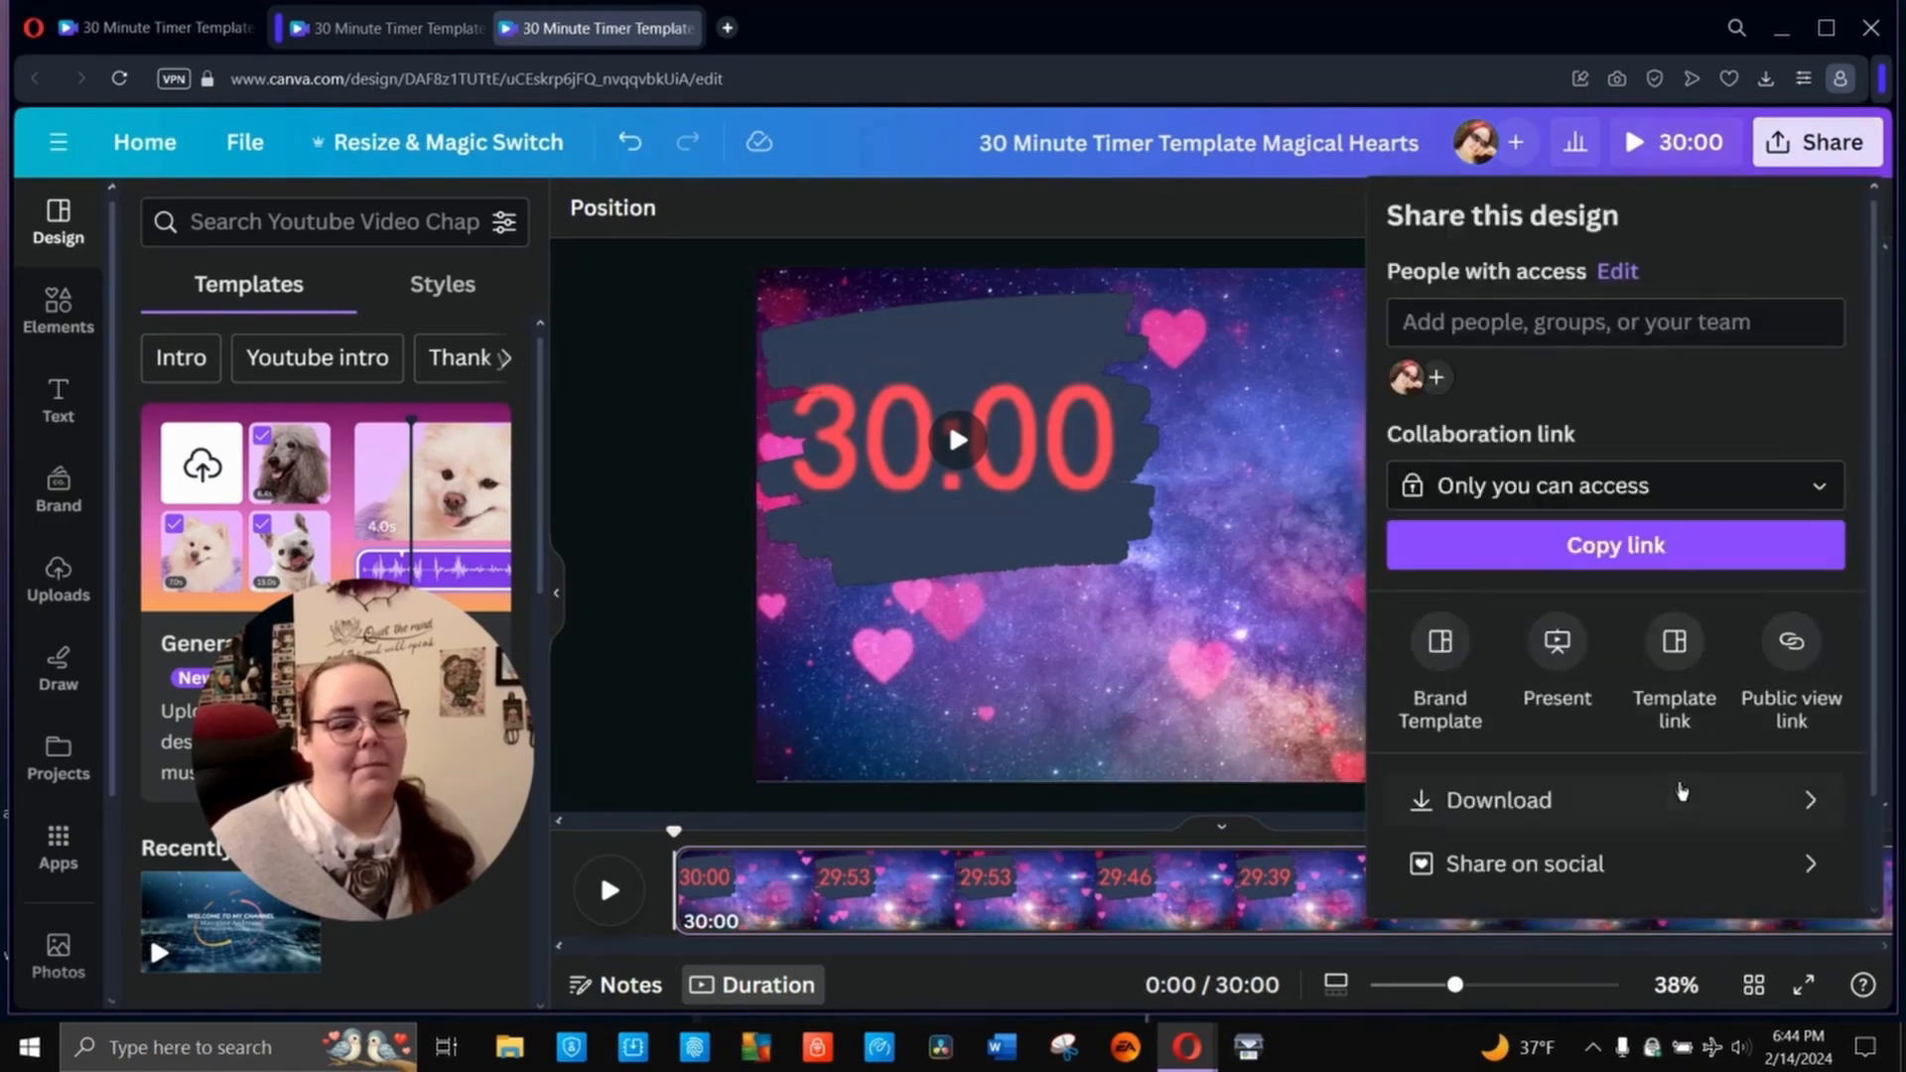
{"action": "left_click", "coordinate": [1681, 791]}
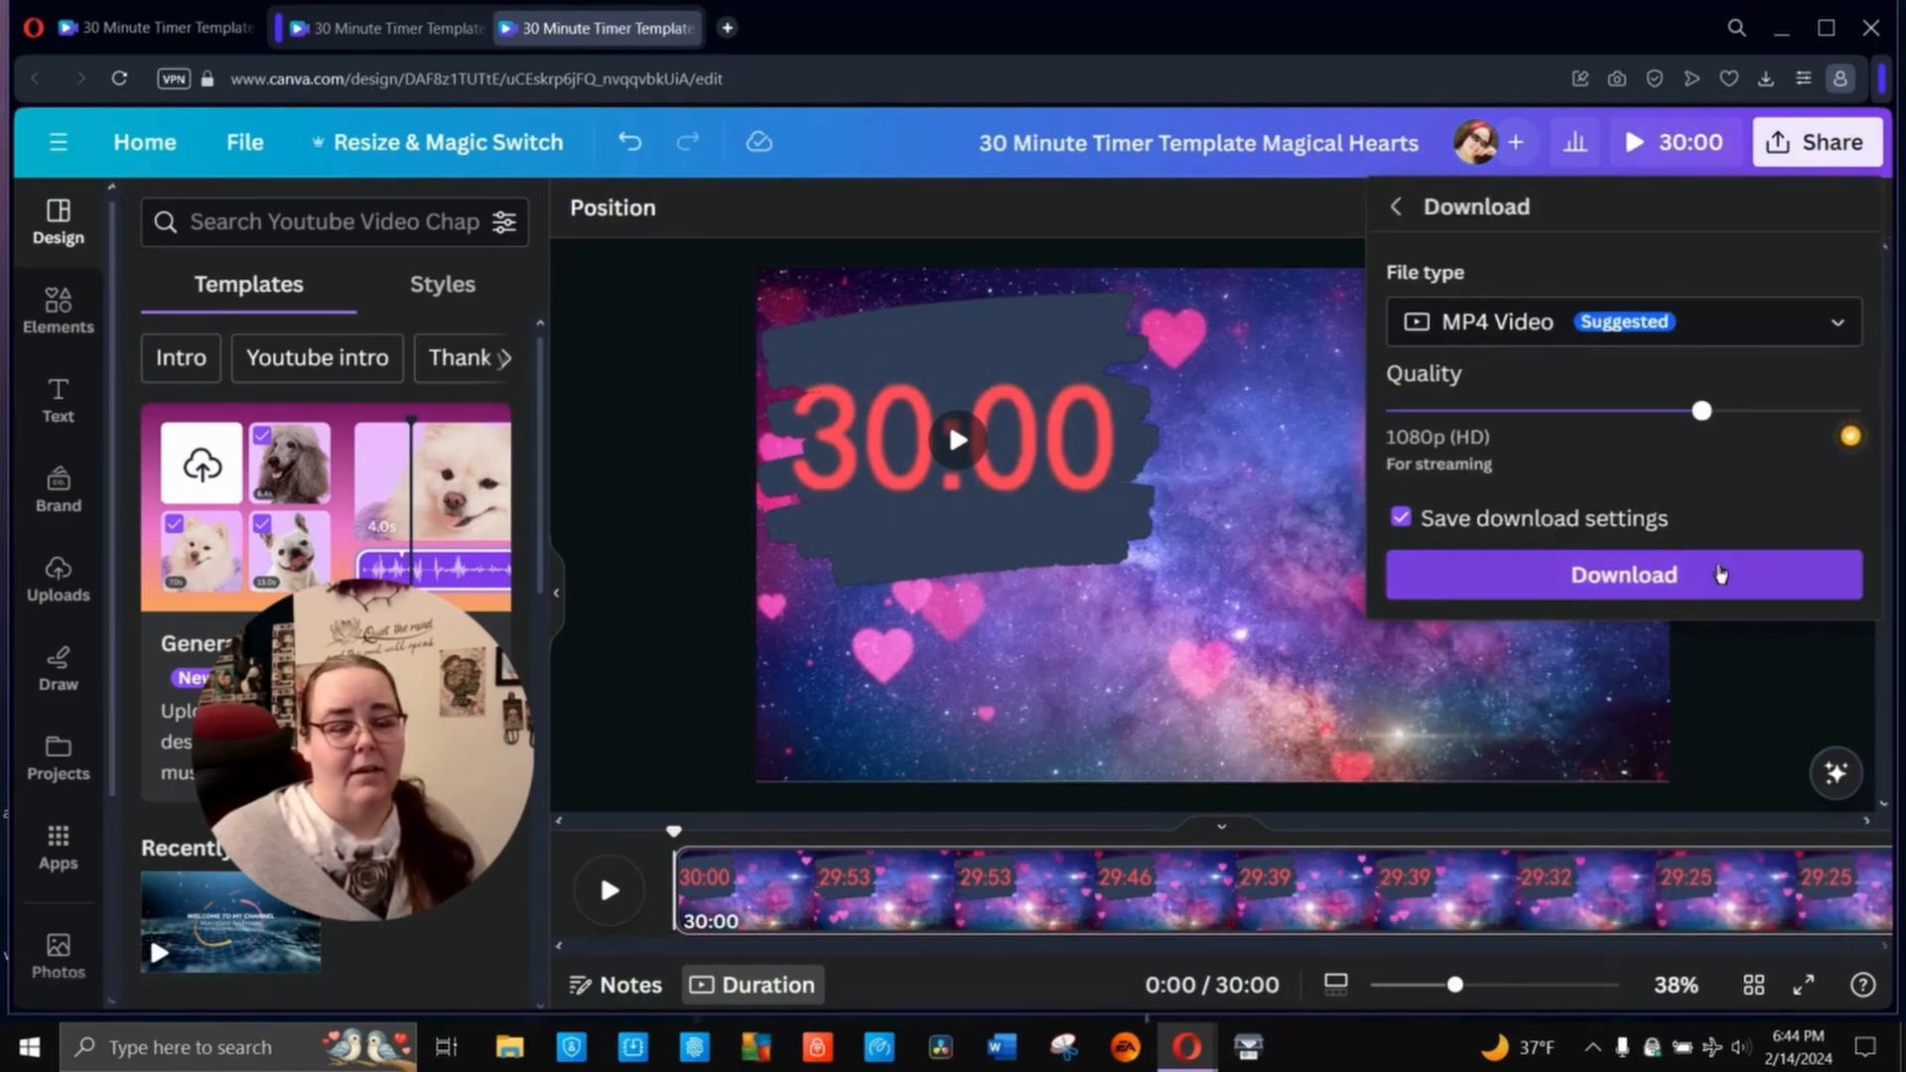
{"action": "left_click", "coordinate": [1720, 574]}
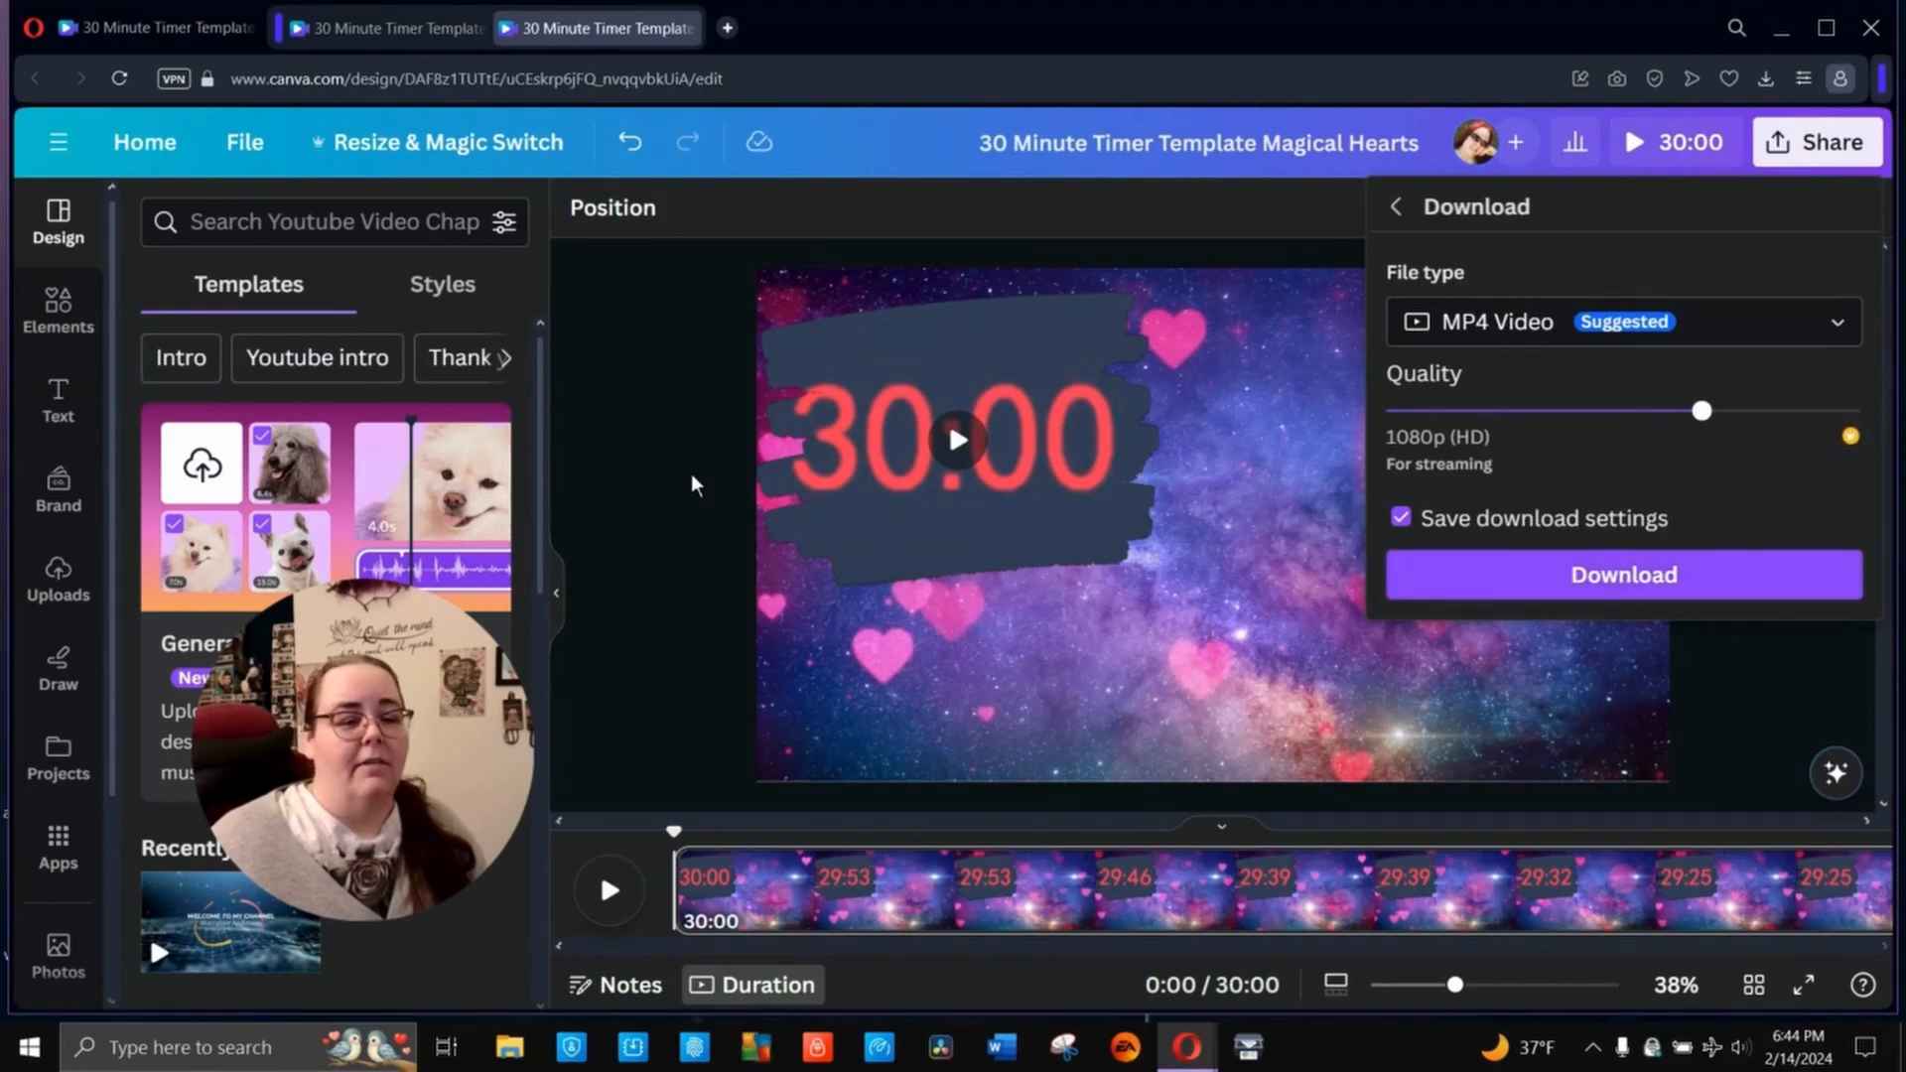
{"action": "left_click", "coordinate": [1824, 146]}
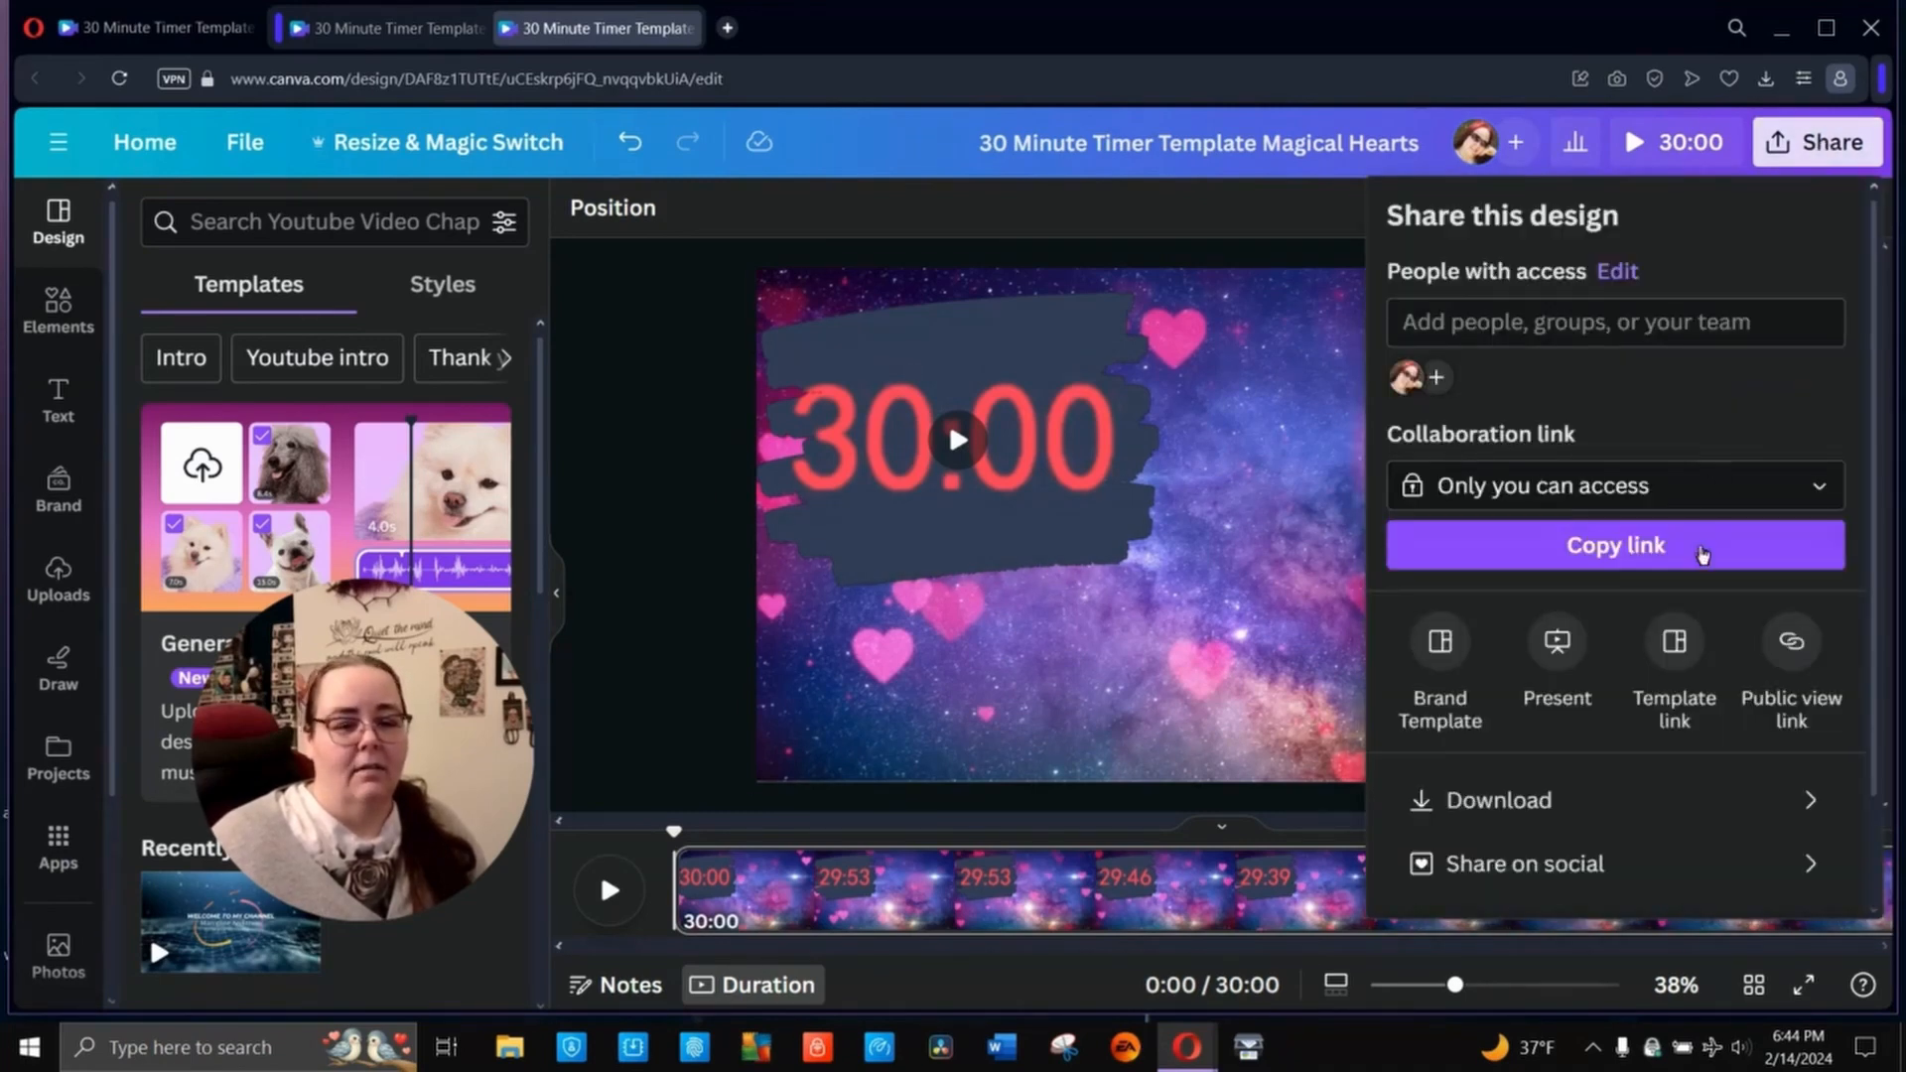
{"action": "left_click", "coordinate": [1653, 789]}
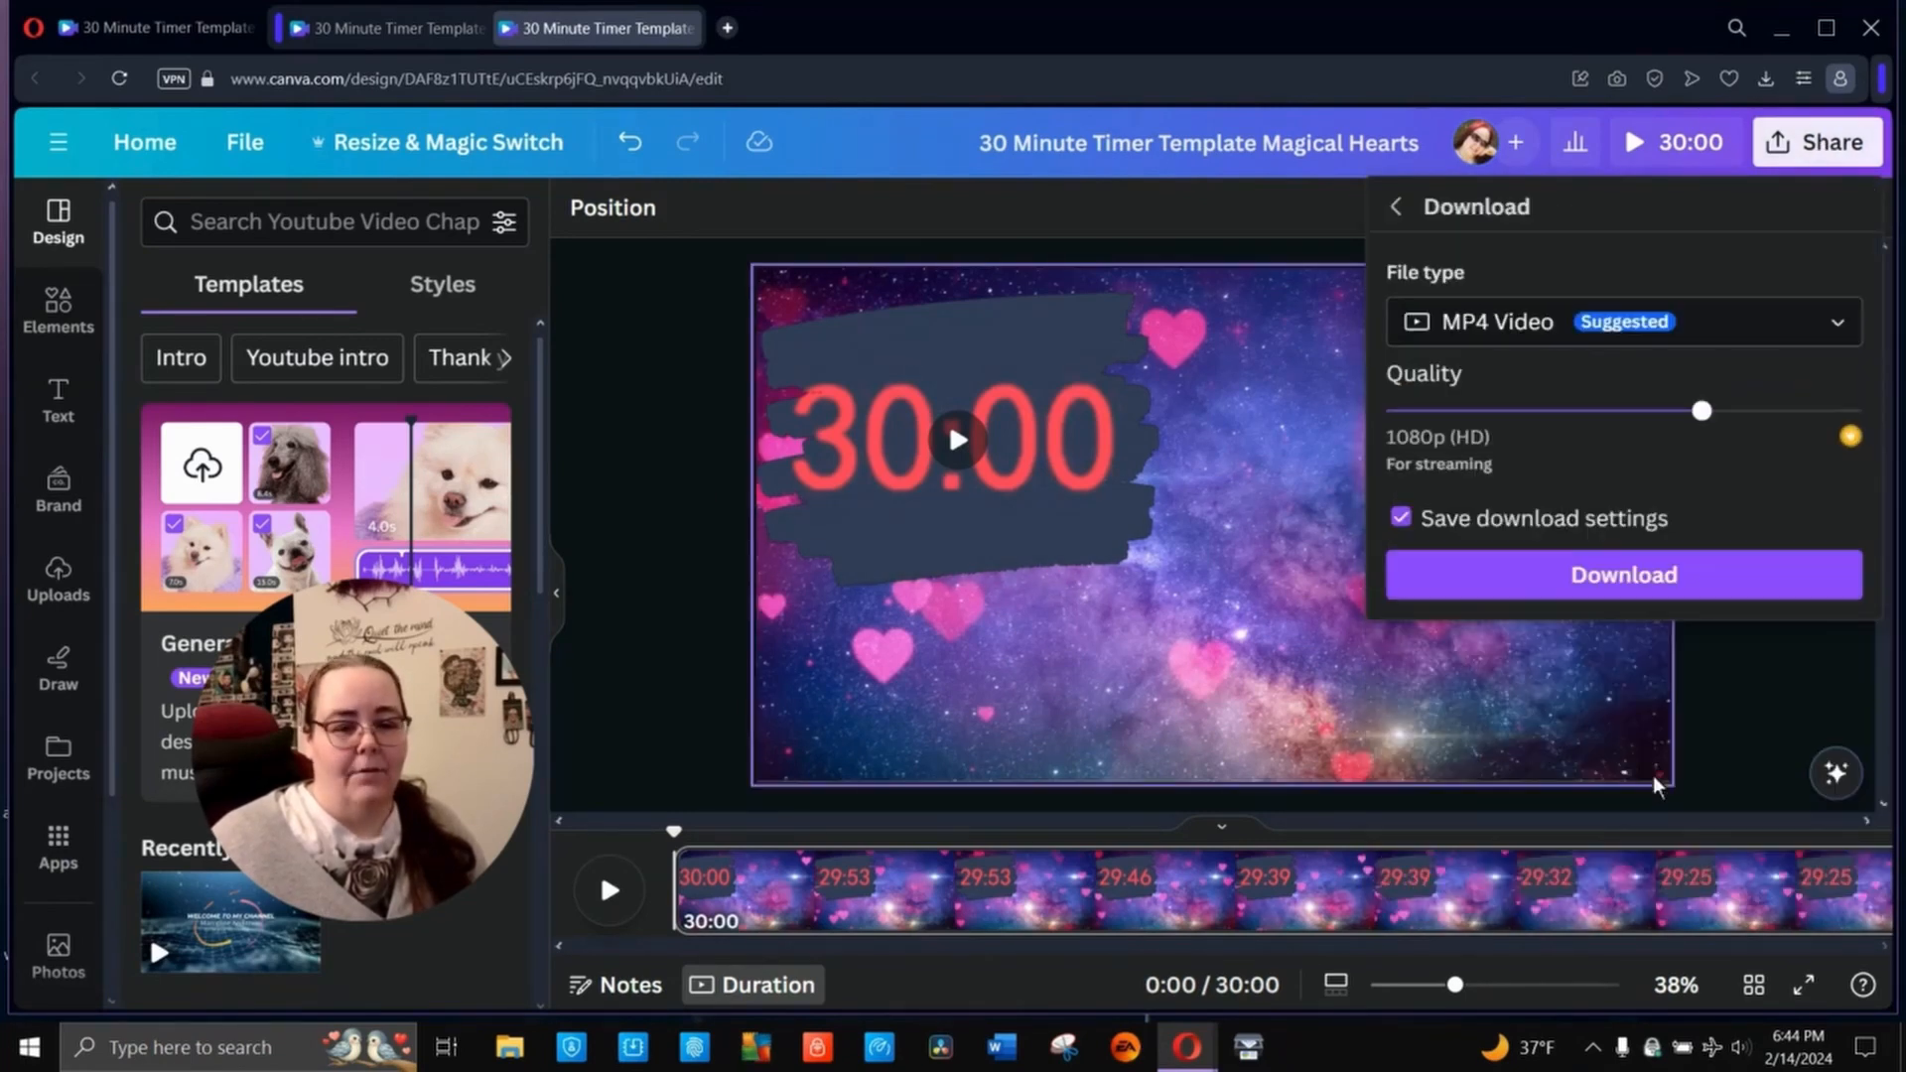
{"action": "left_click", "coordinate": [1681, 594]}
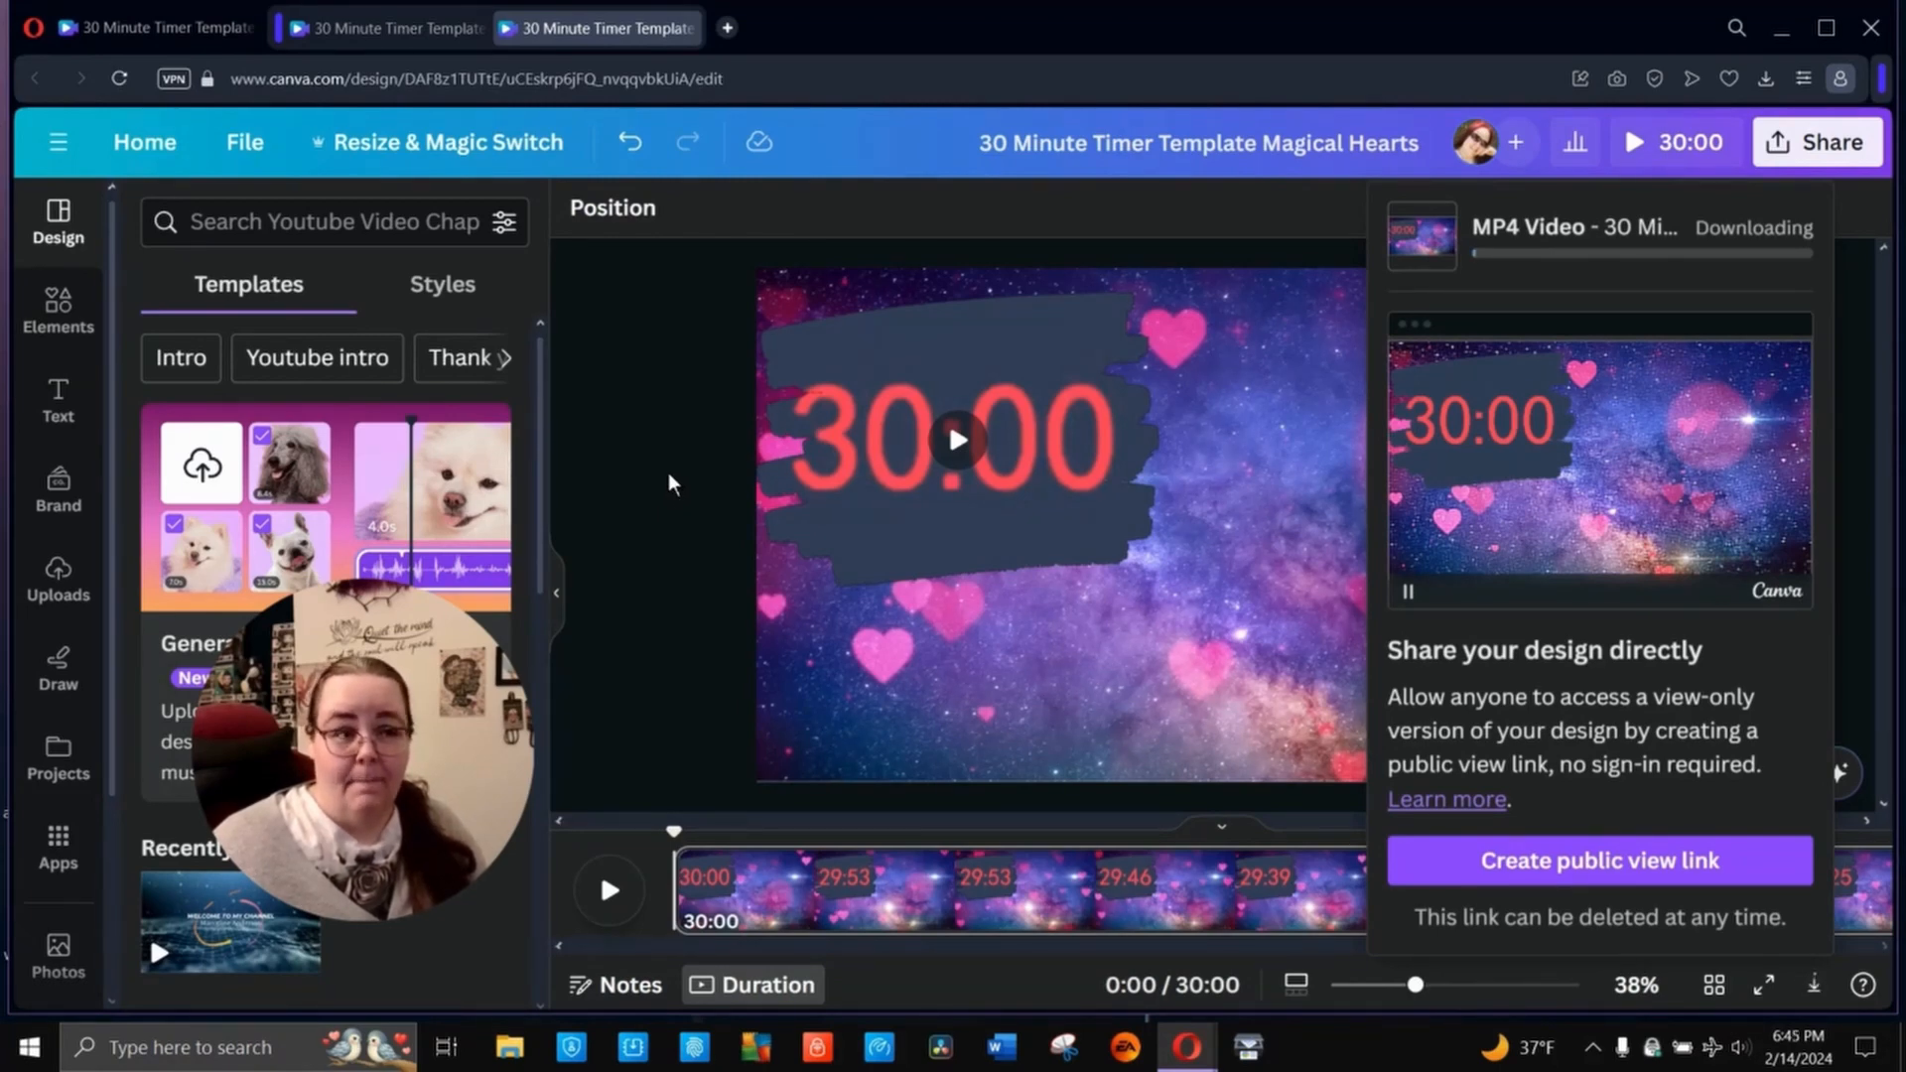
- Make a copy of the Magical Hearts design and rename it "5 Minute Timer Template Magical Hearts"
{"action": "left_click", "coordinate": [257, 151]}
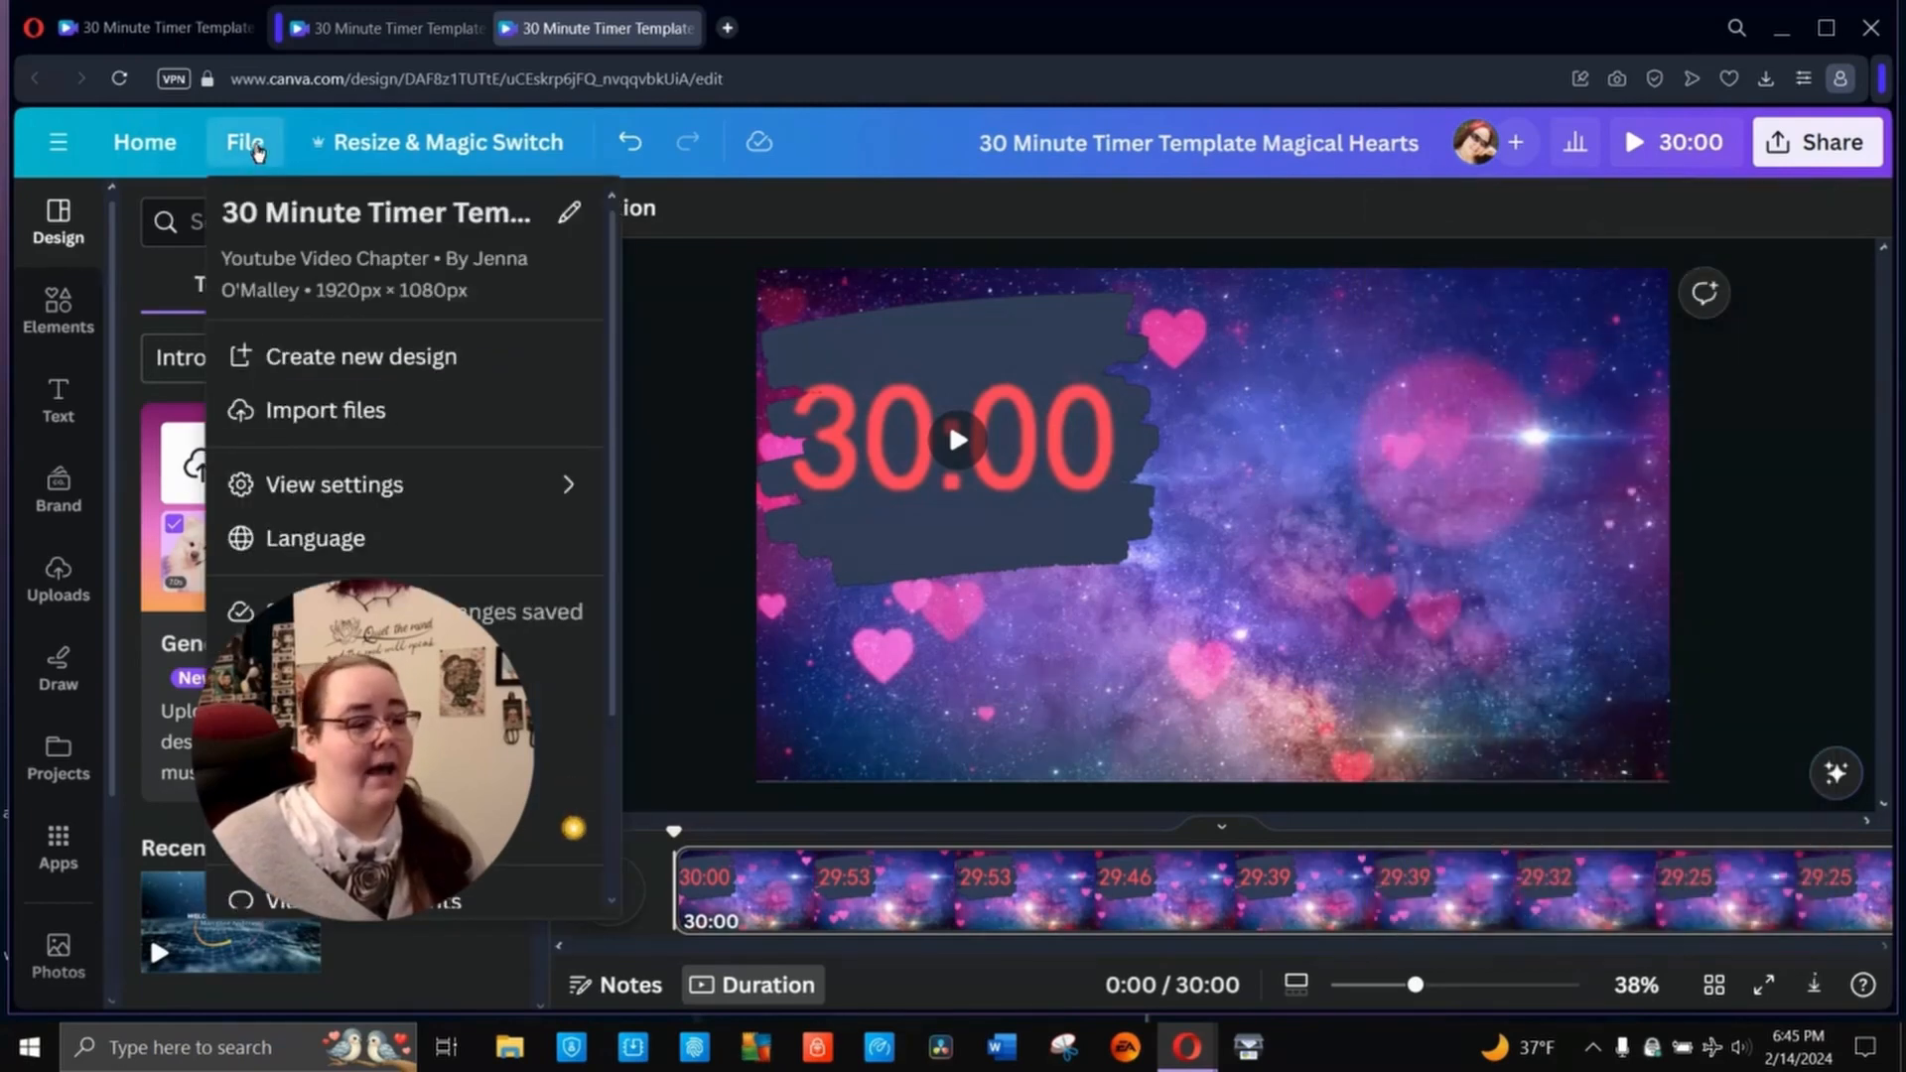
{"action": "left_click", "coordinate": [337, 720]}
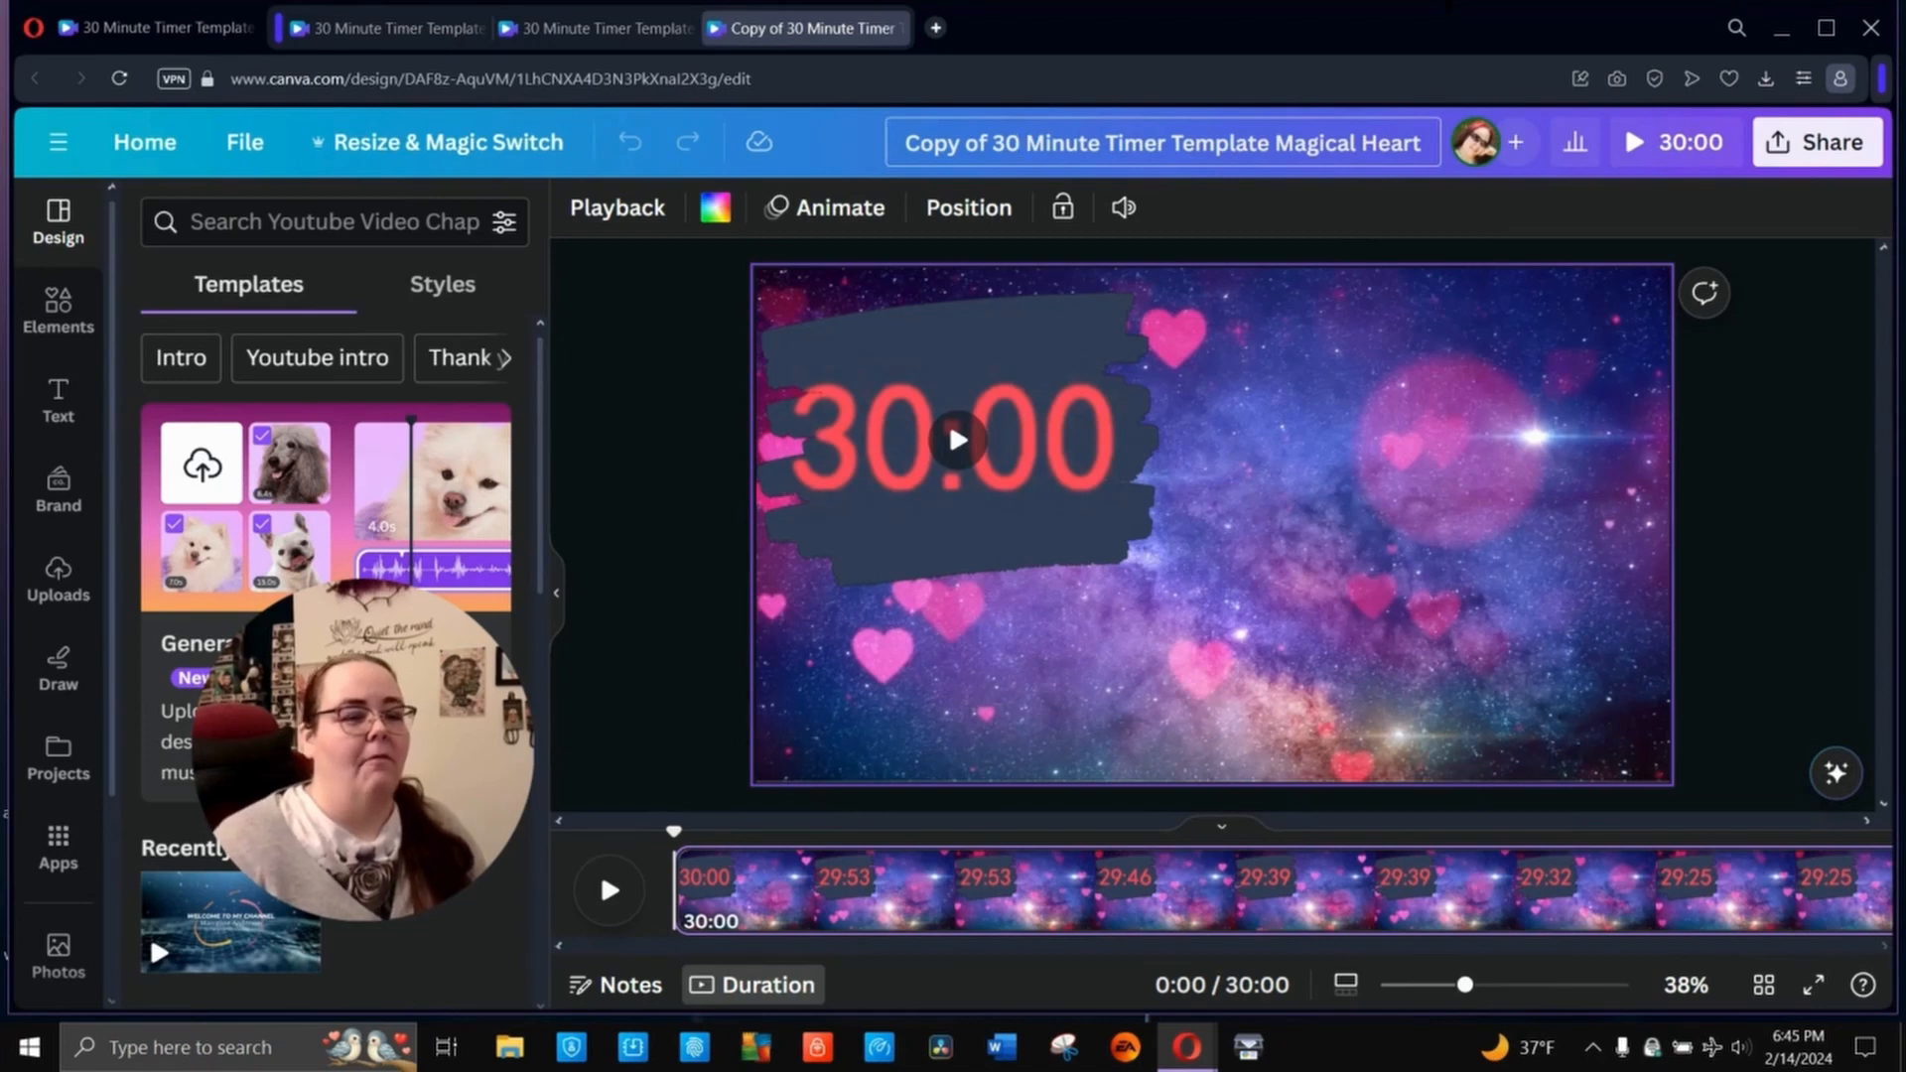
{"action": "key", "text": "shift+Home"}
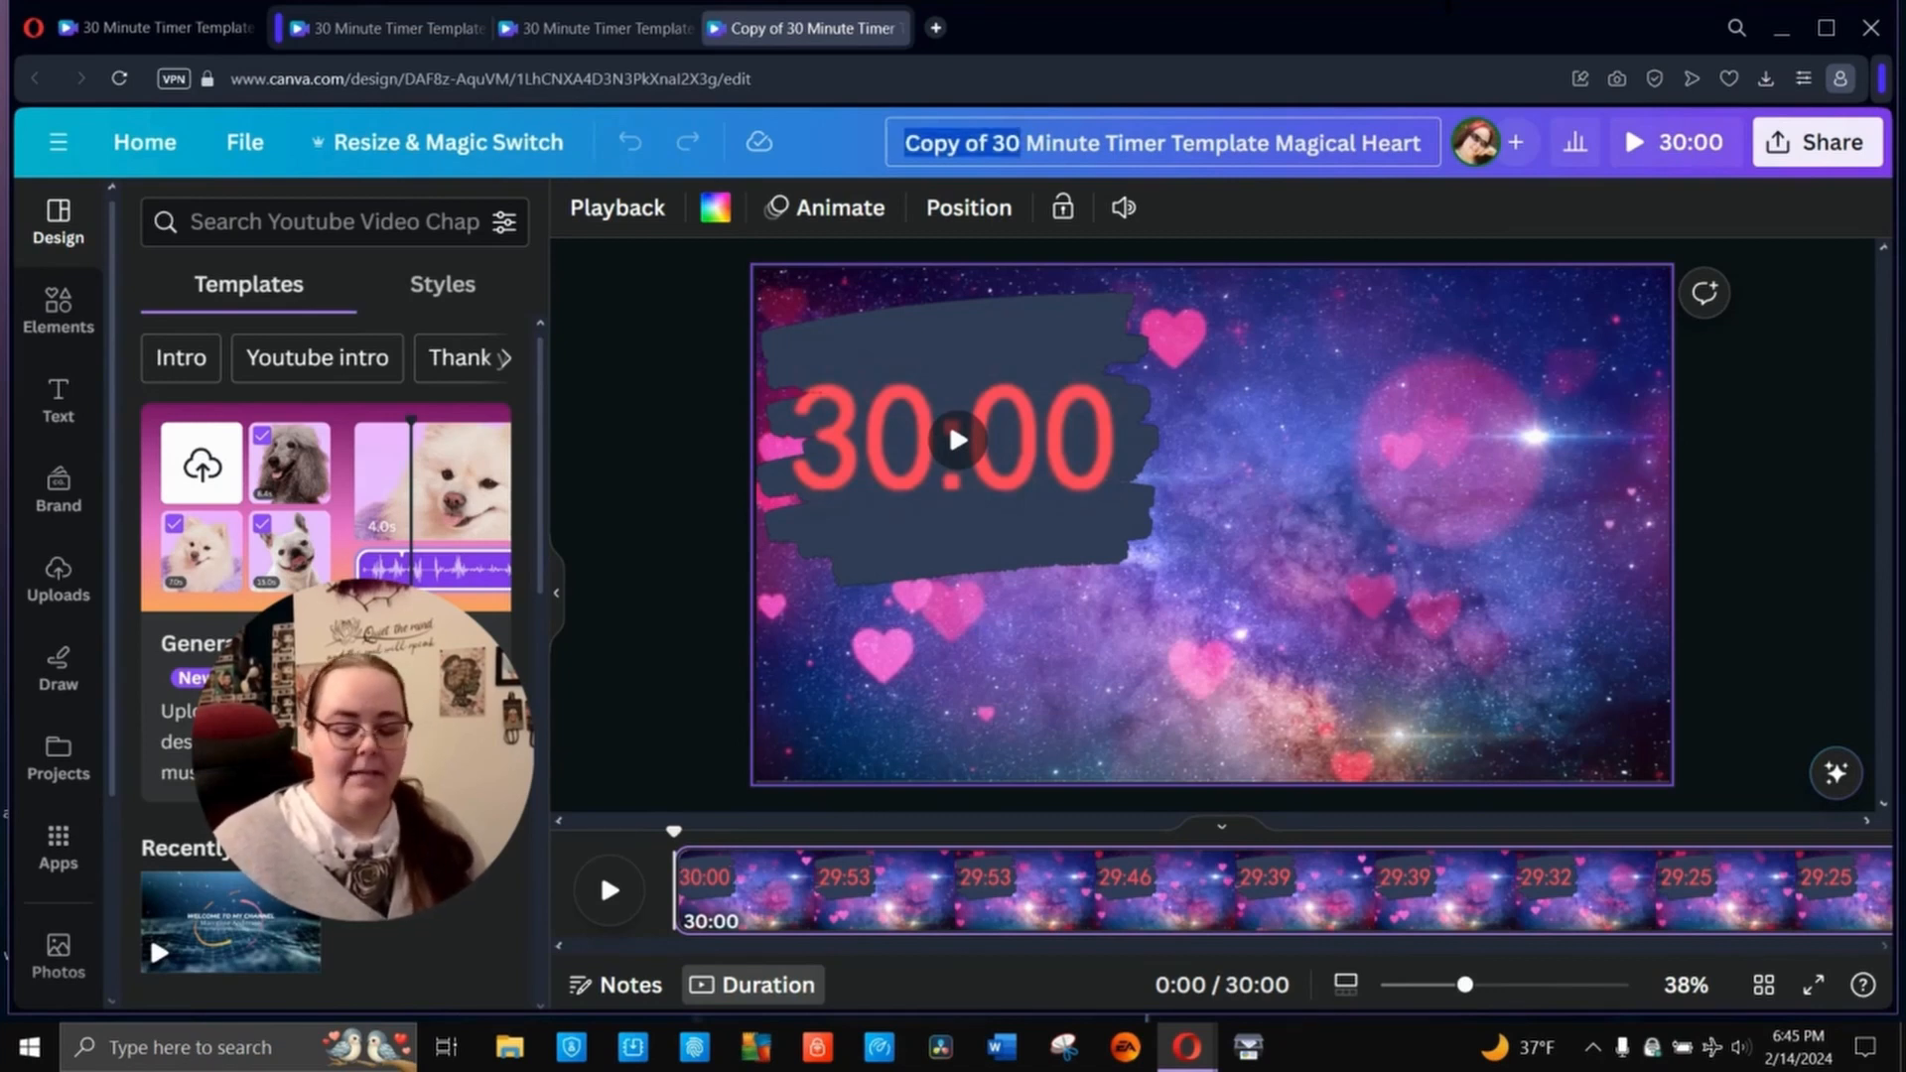
{"action": "type", "text": "5"}
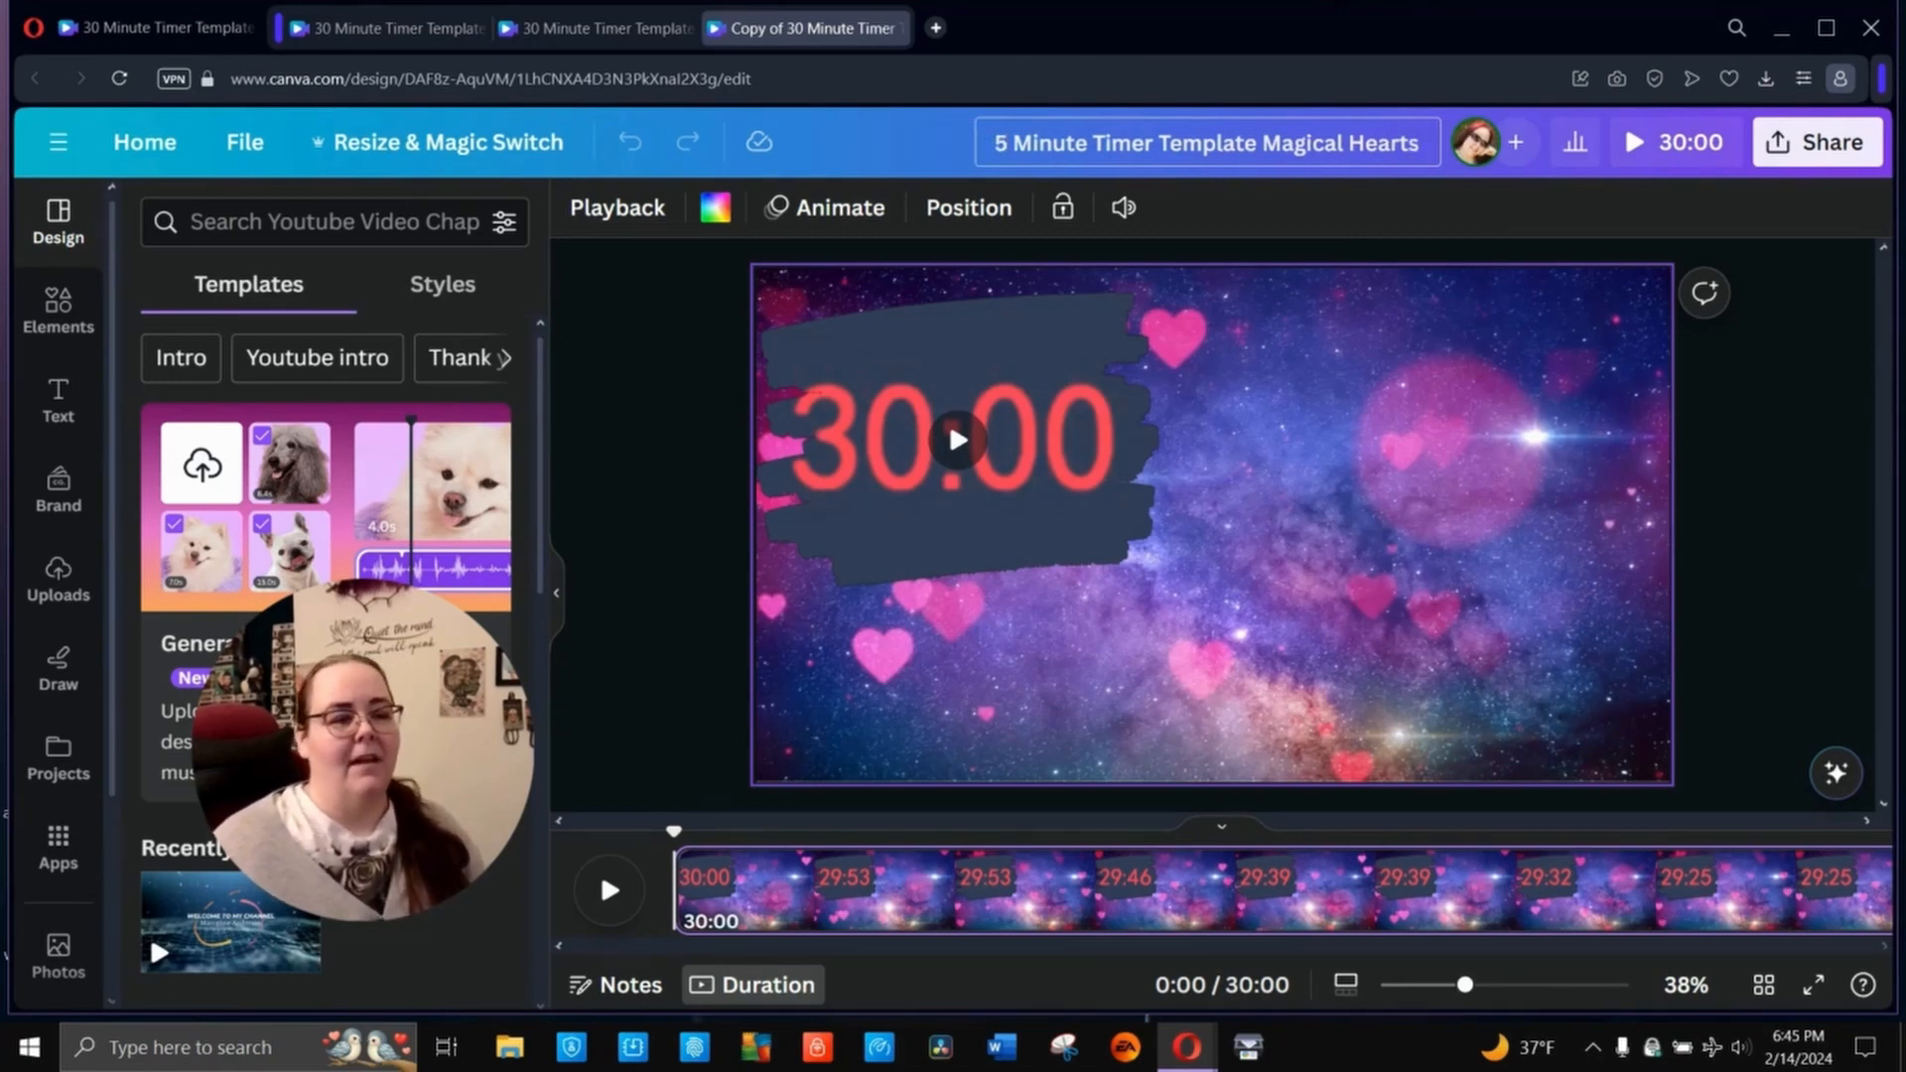
{"action": "left_click", "coordinate": [688, 475]}
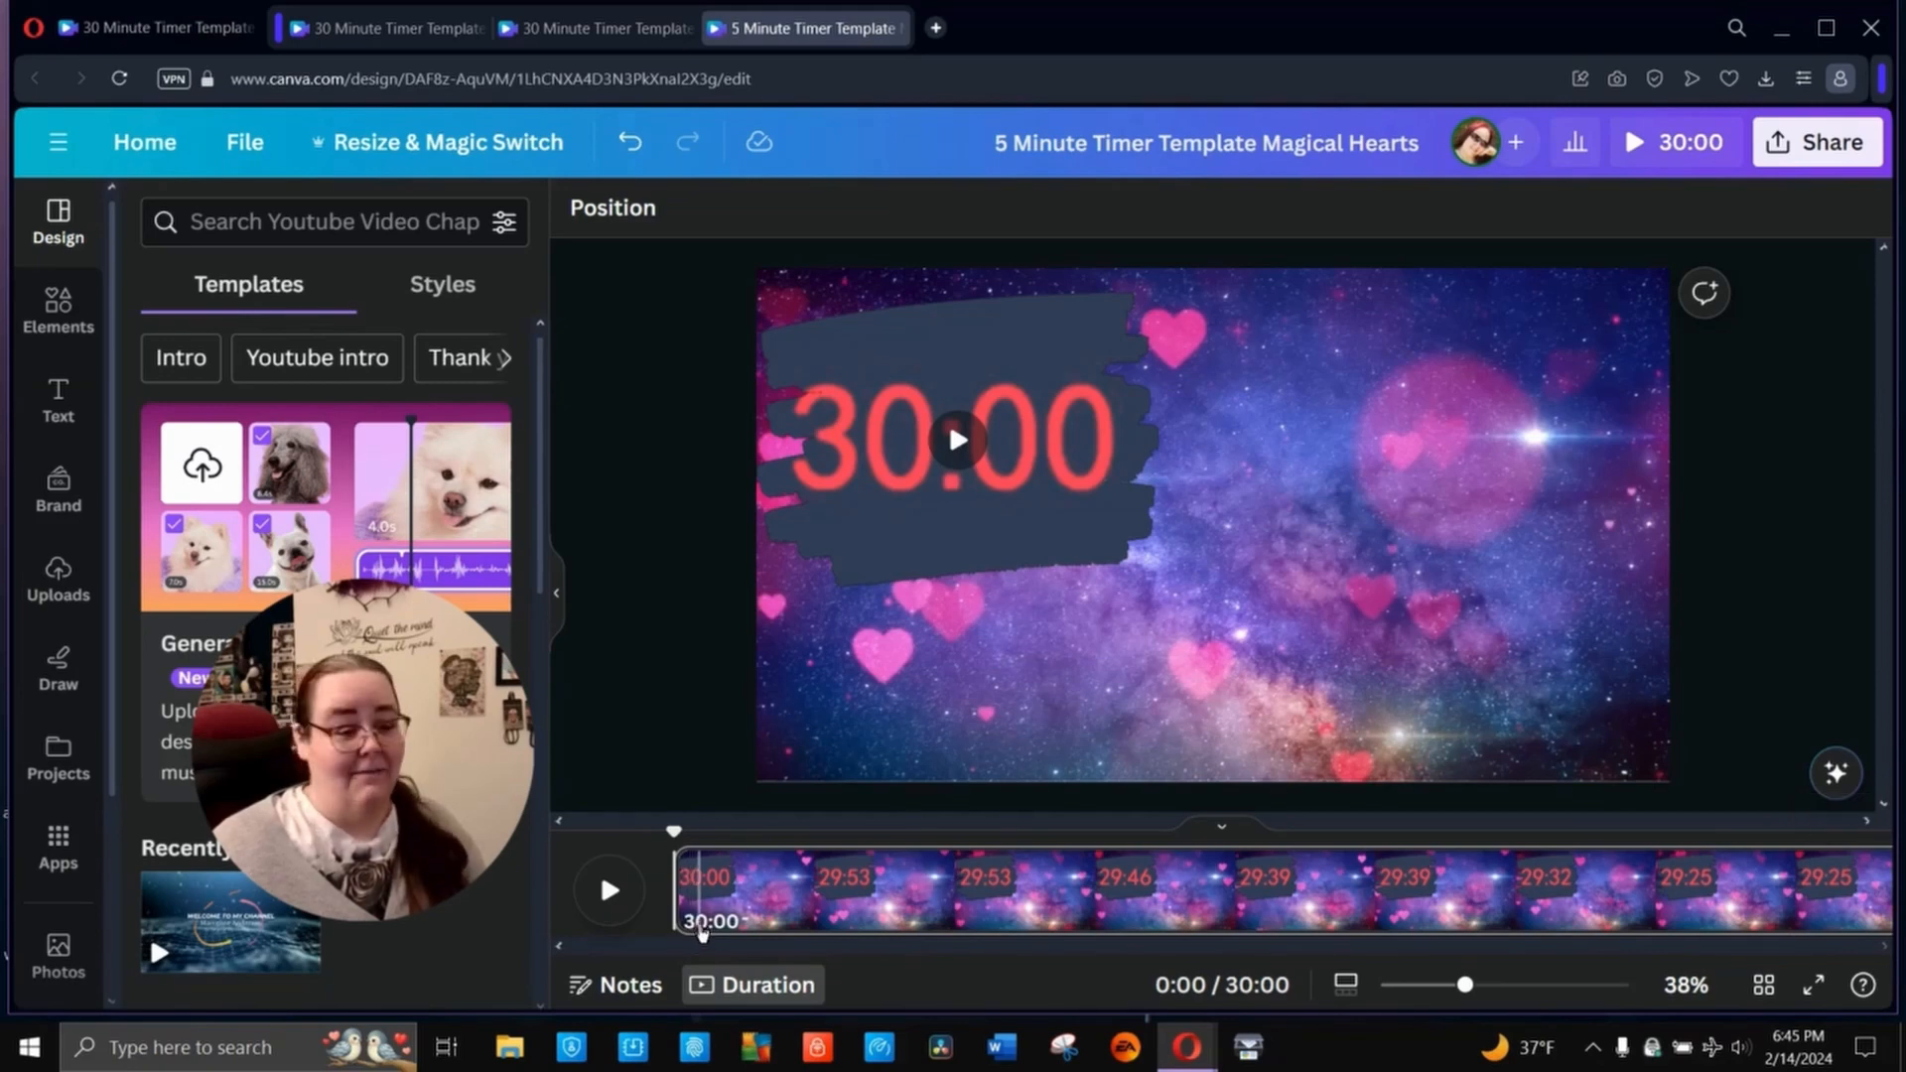
- Trim the countdown timer clip to a length of 5:00
{"action": "double_click", "coordinate": [703, 923]}
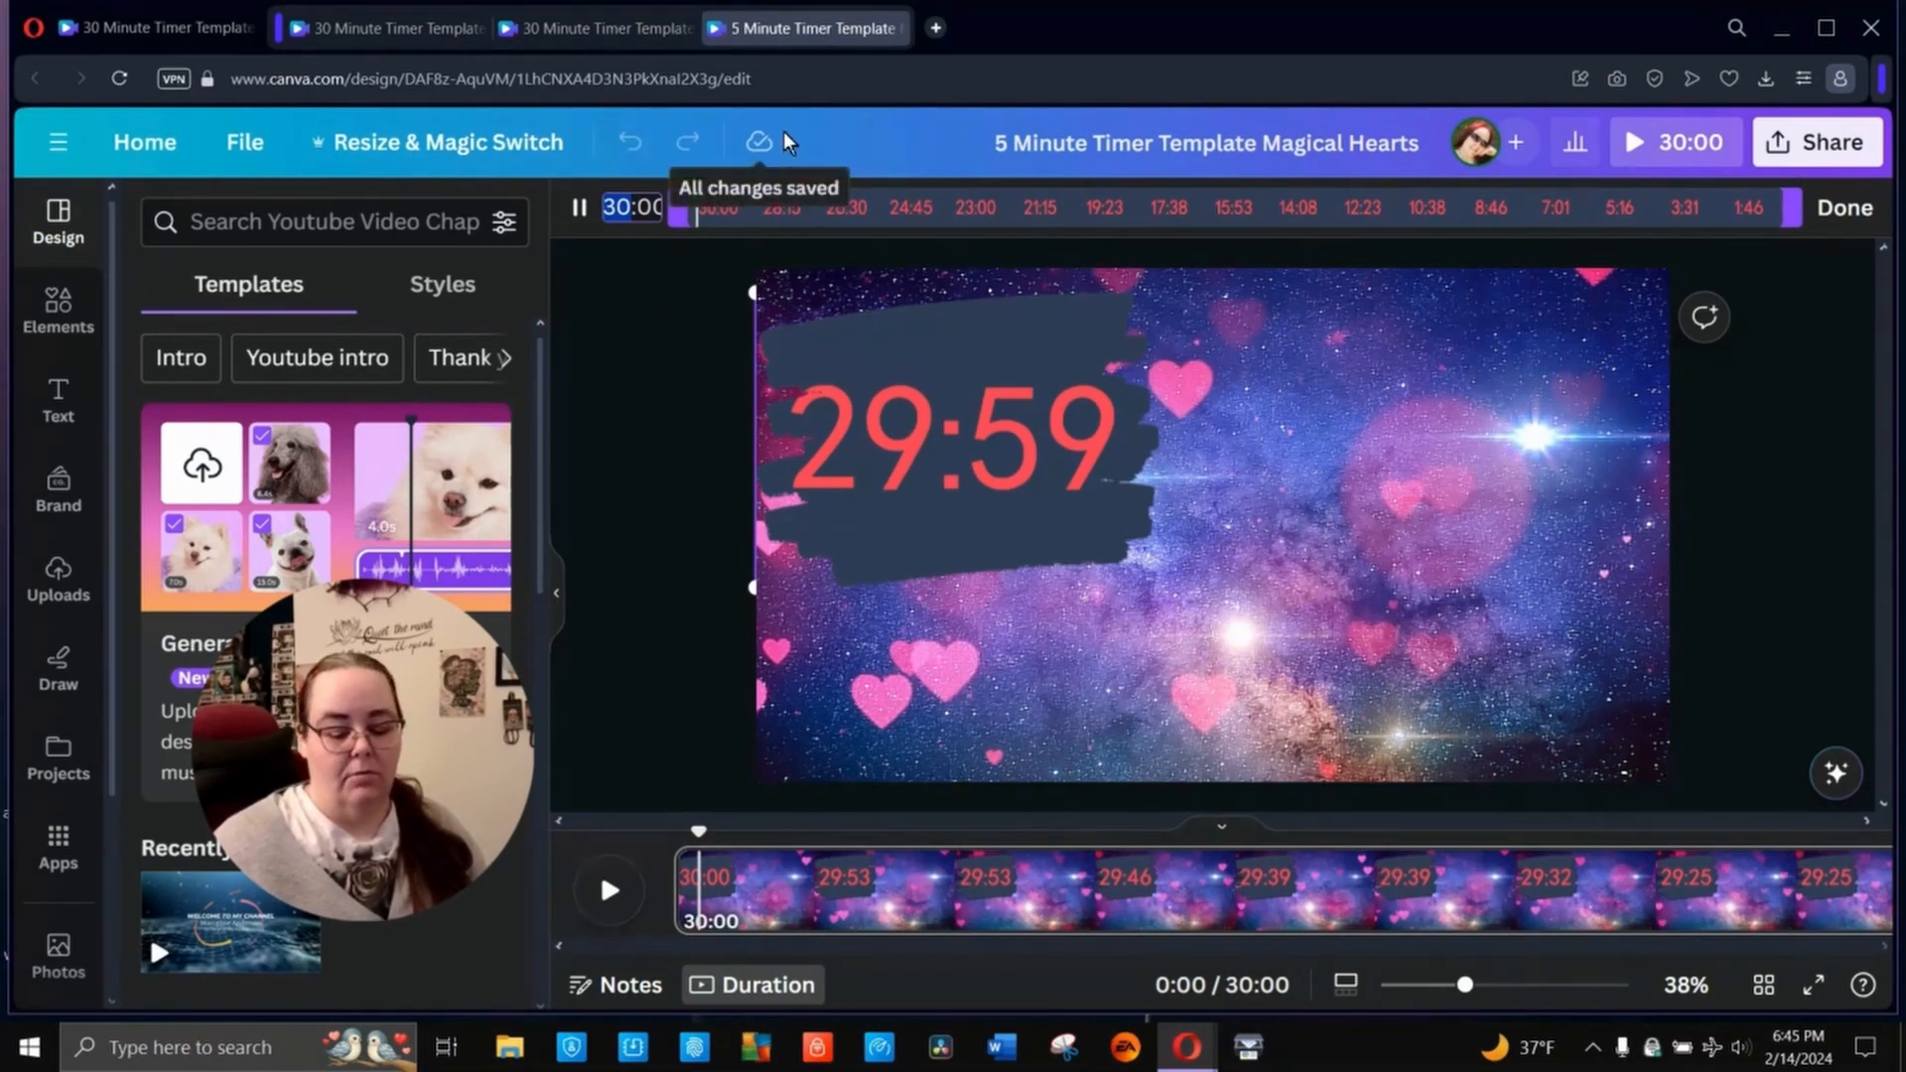
{"action": "type", "text": "5:00"}
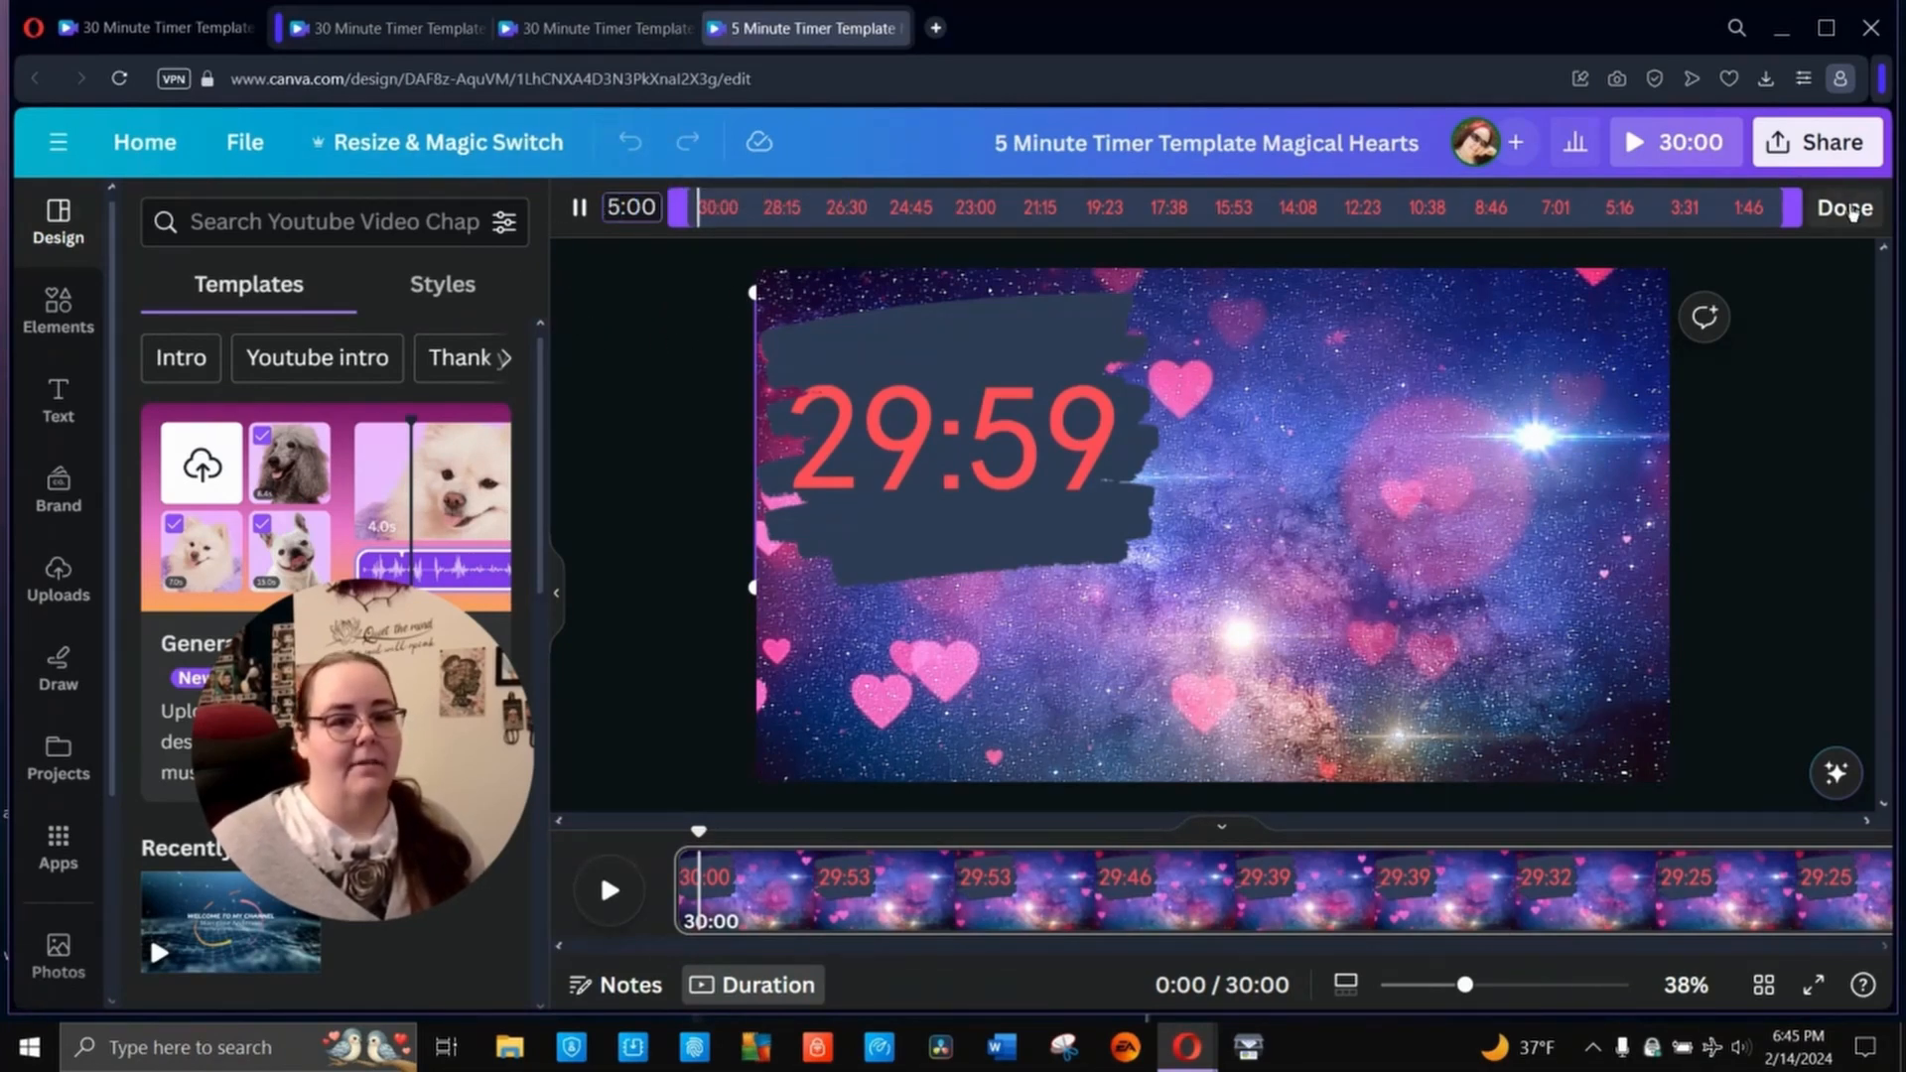
{"action": "left_click", "coordinate": [1842, 209]}
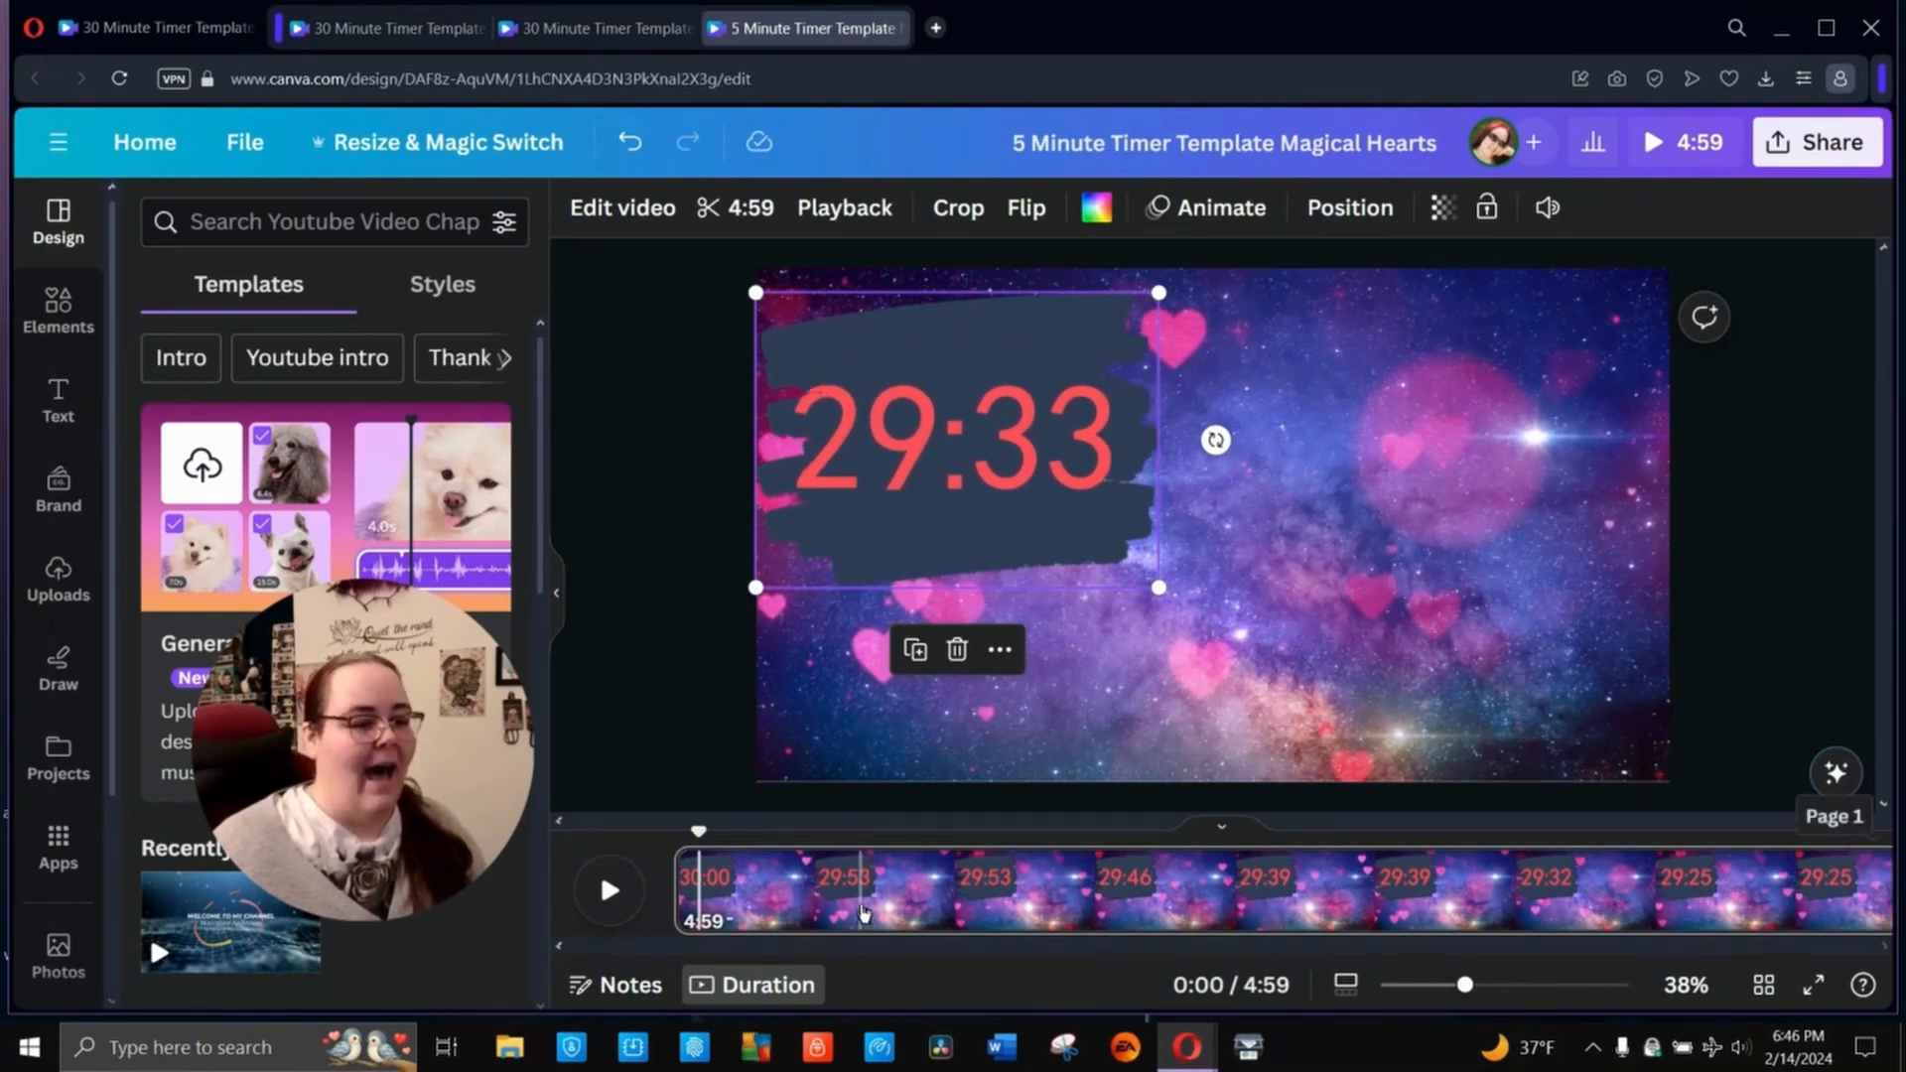
- Reopen the timer clip's trim and shift the kept range to the end of the countdown, with a length of 5:00
{"action": "left_click", "coordinate": [862, 911]}
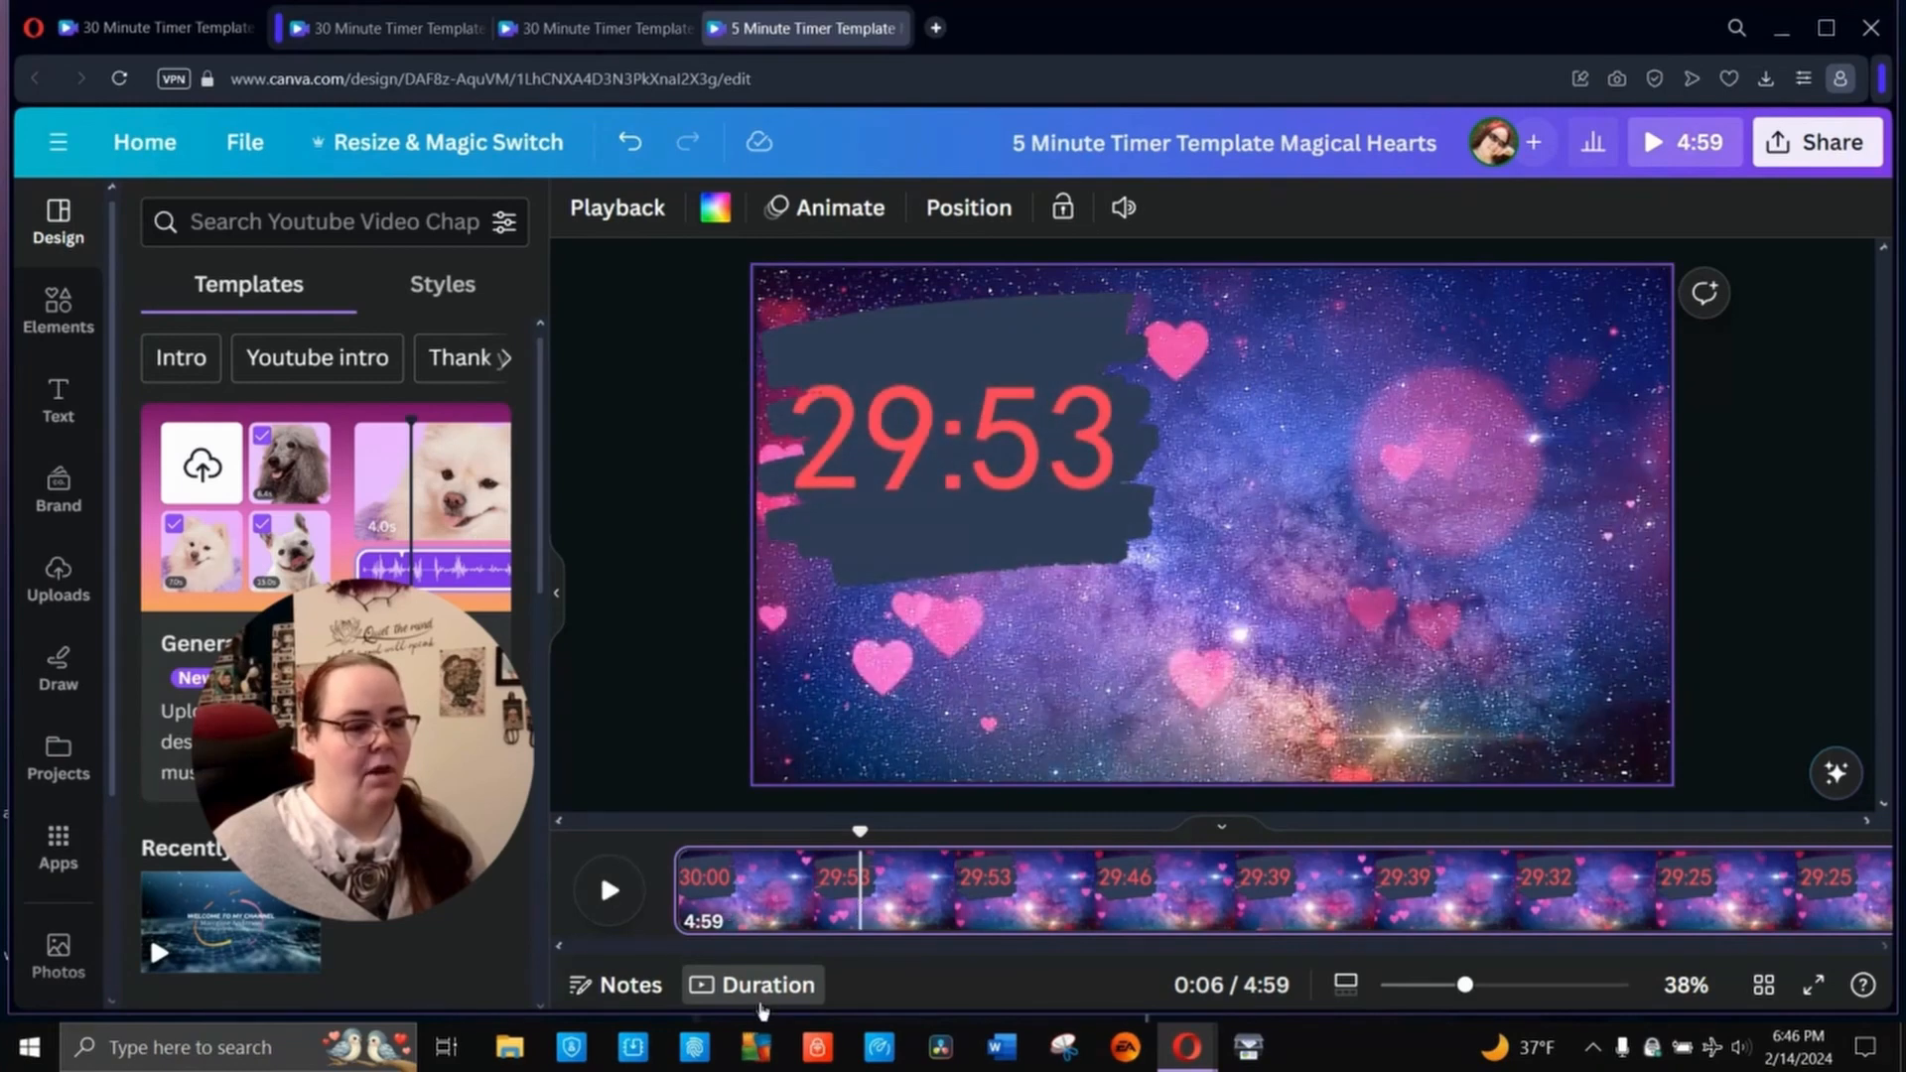
{"action": "left_click", "coordinate": [850, 915]}
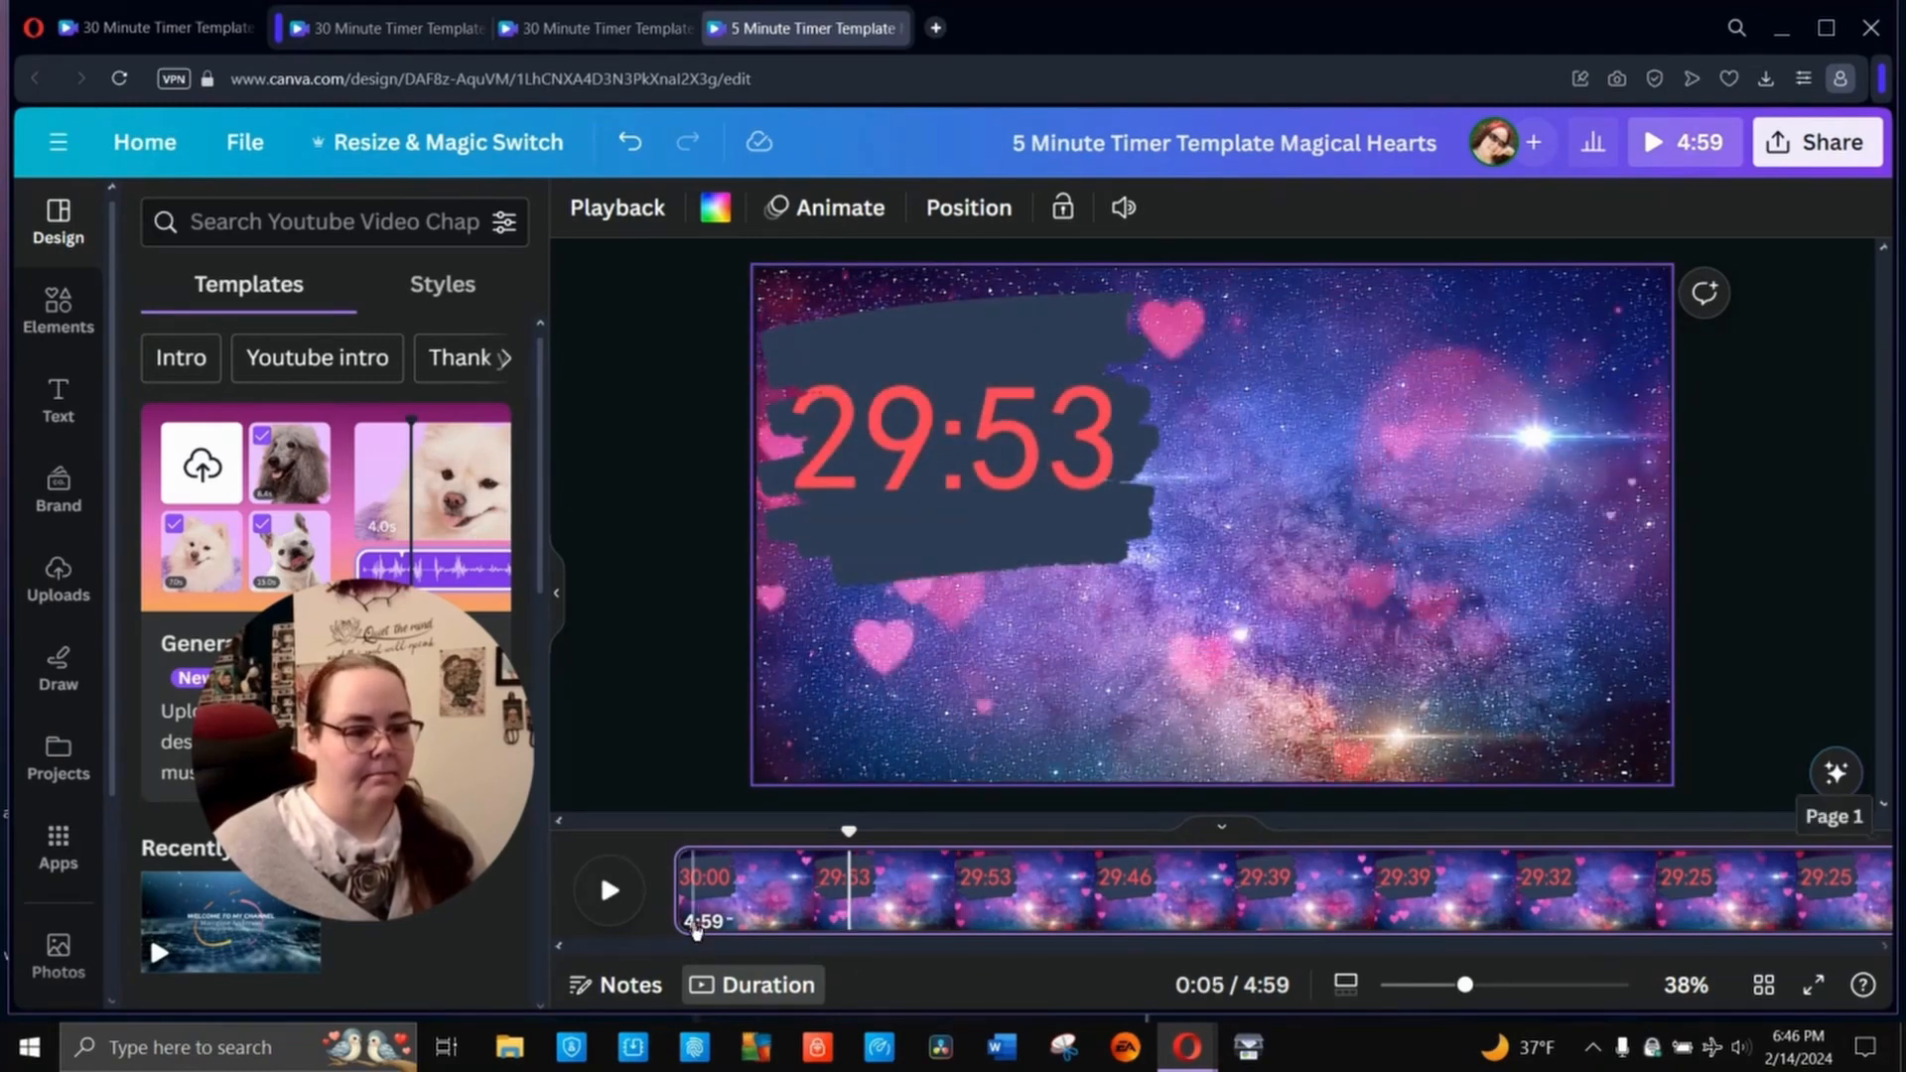
{"action": "left_click", "coordinate": [695, 923]}
{"action": "left_click", "coordinate": [700, 923]}
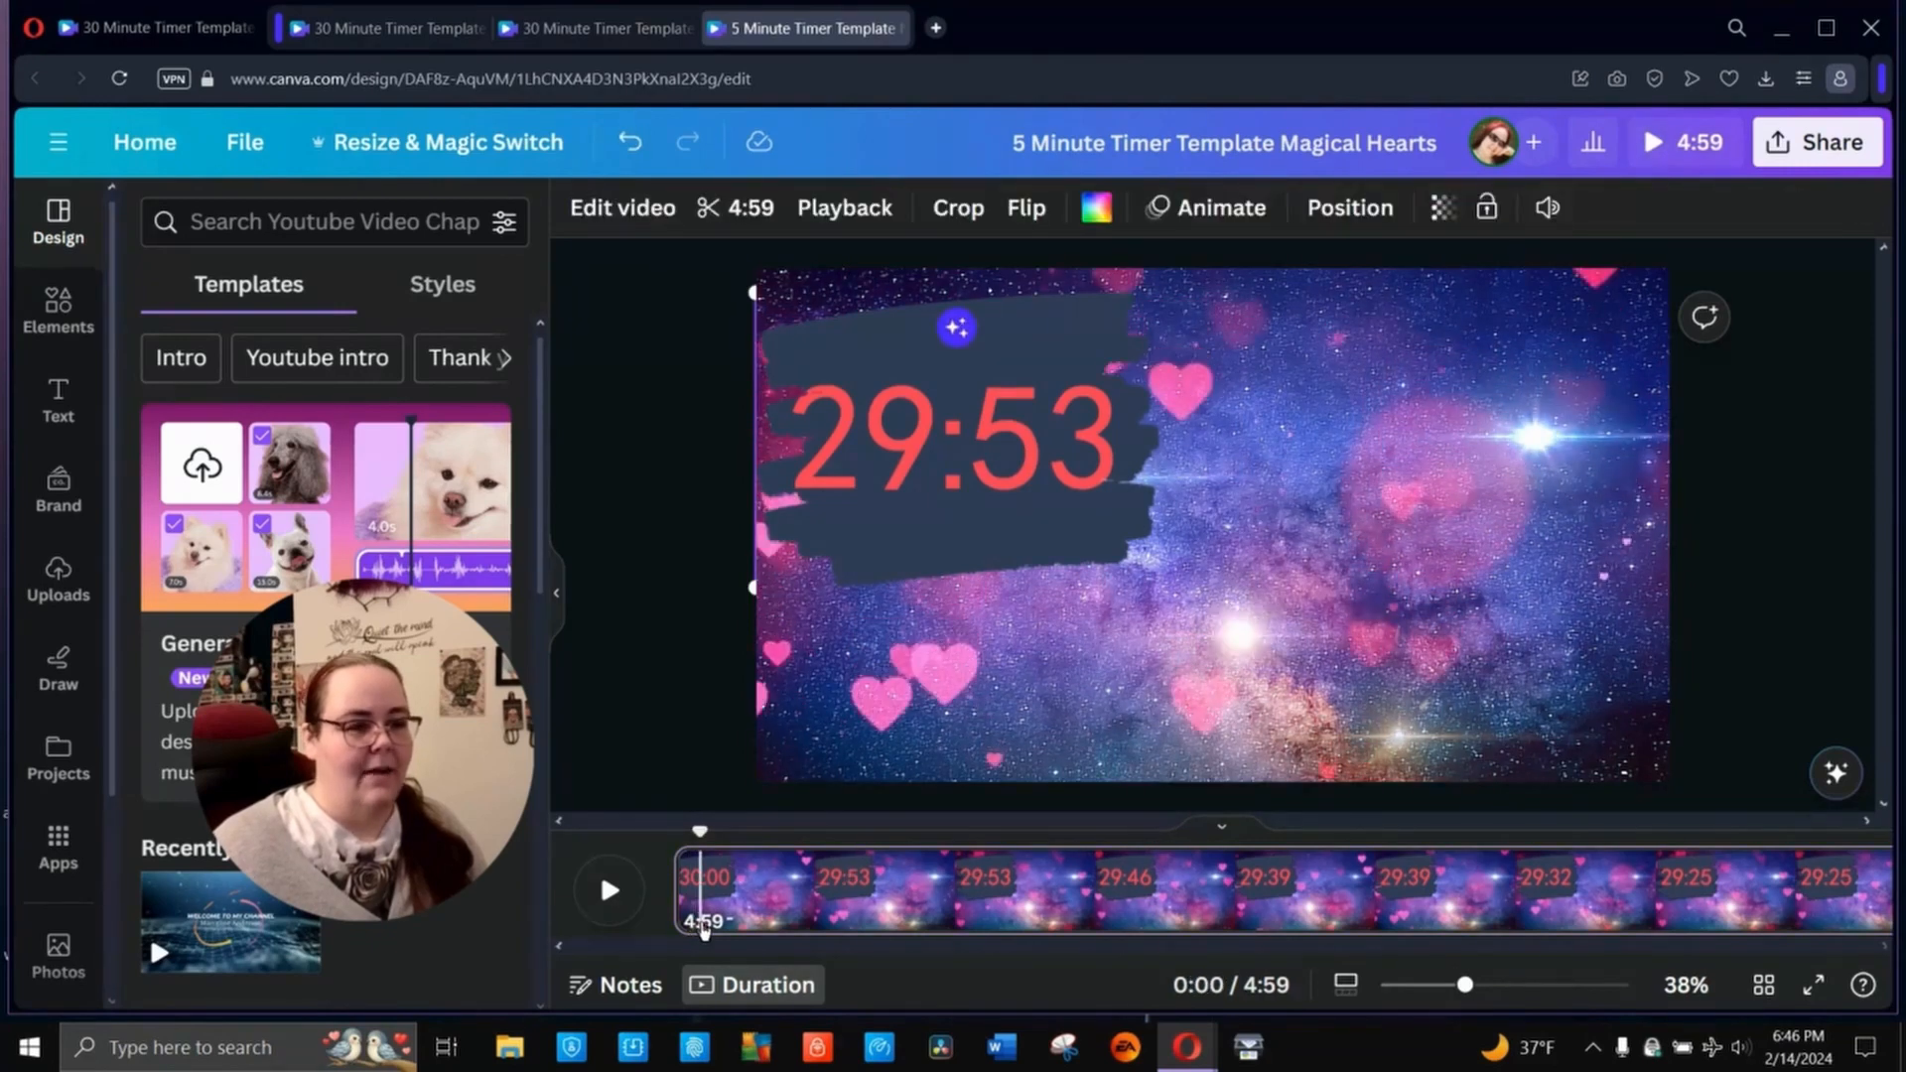
{"action": "left_click", "coordinate": [703, 923]}
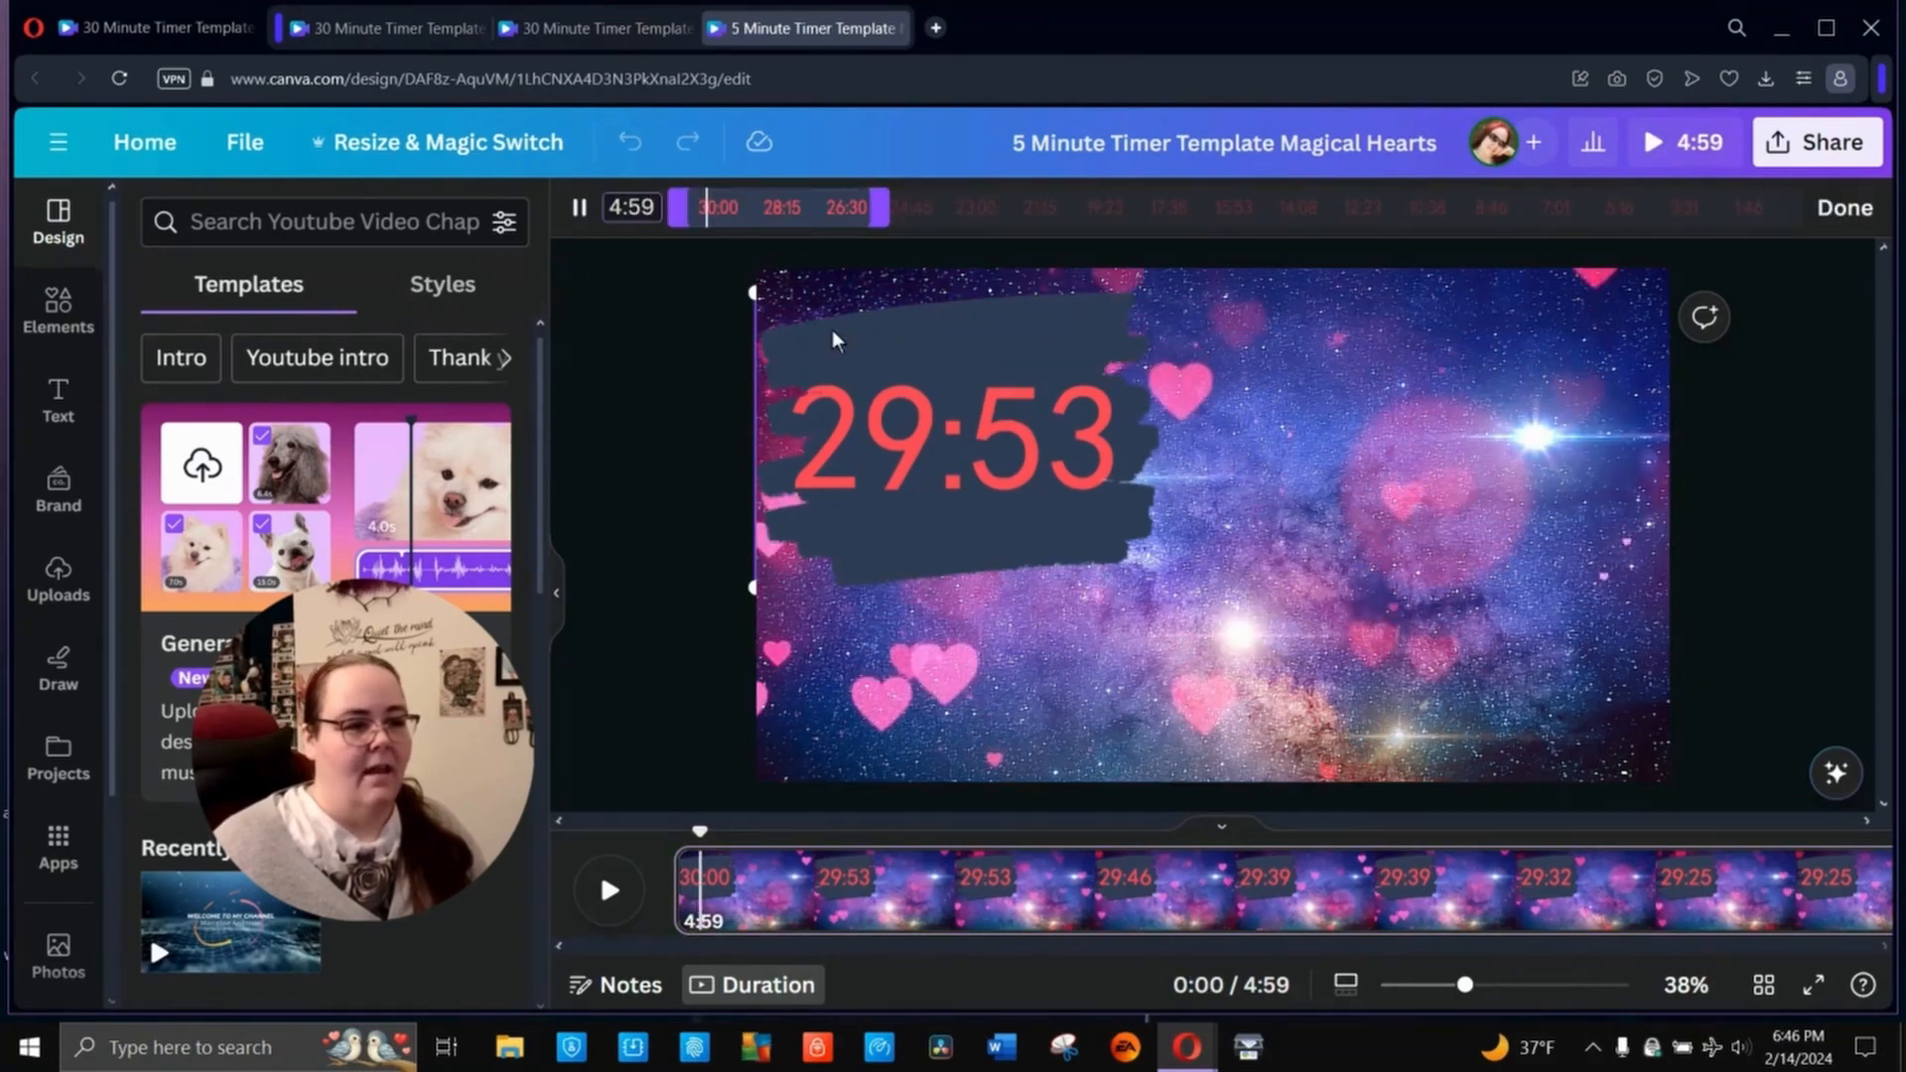
{"action": "left_click_drag", "start_coordinate": [760, 224], "coordinate": [1843, 293]}
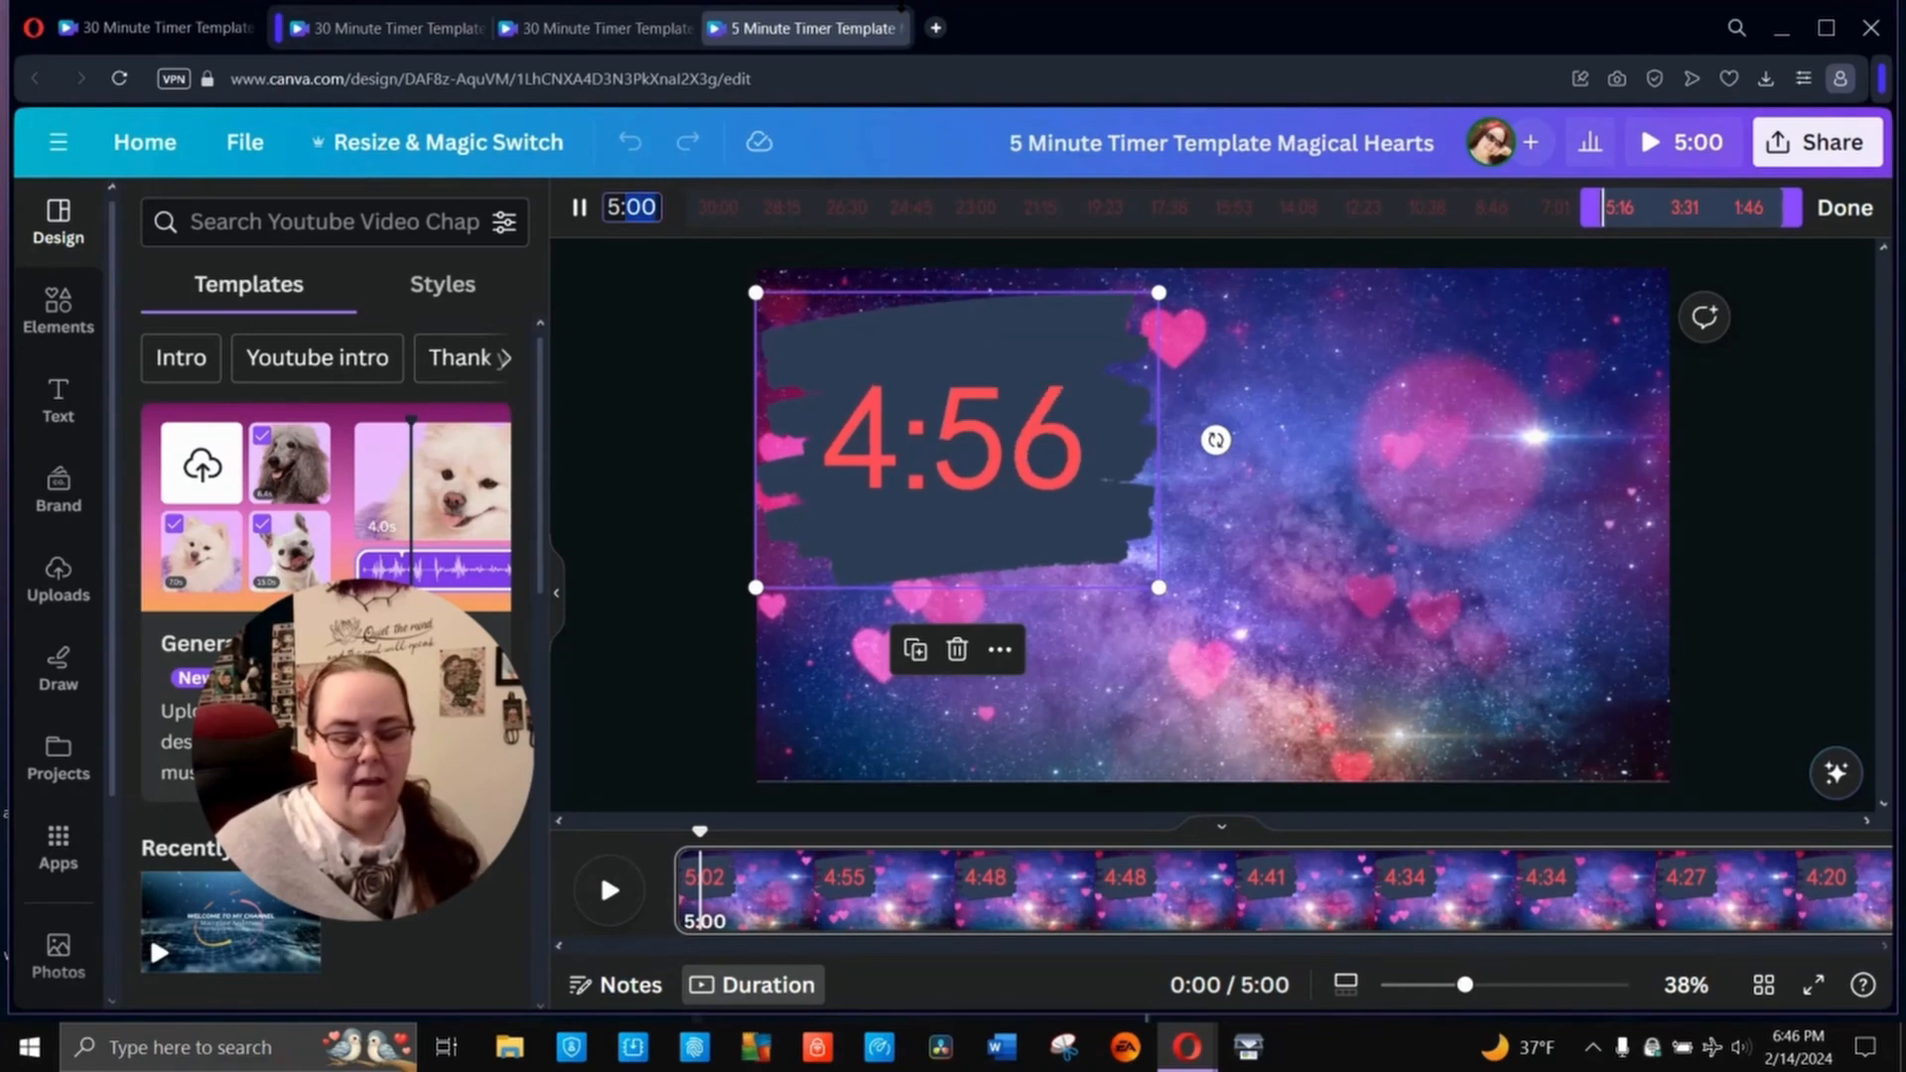
- Set the timer clip's trimmed length to 5:25, keeping the range at the countdown's end, and preview the design
{"action": "type", "text": "5:25"}
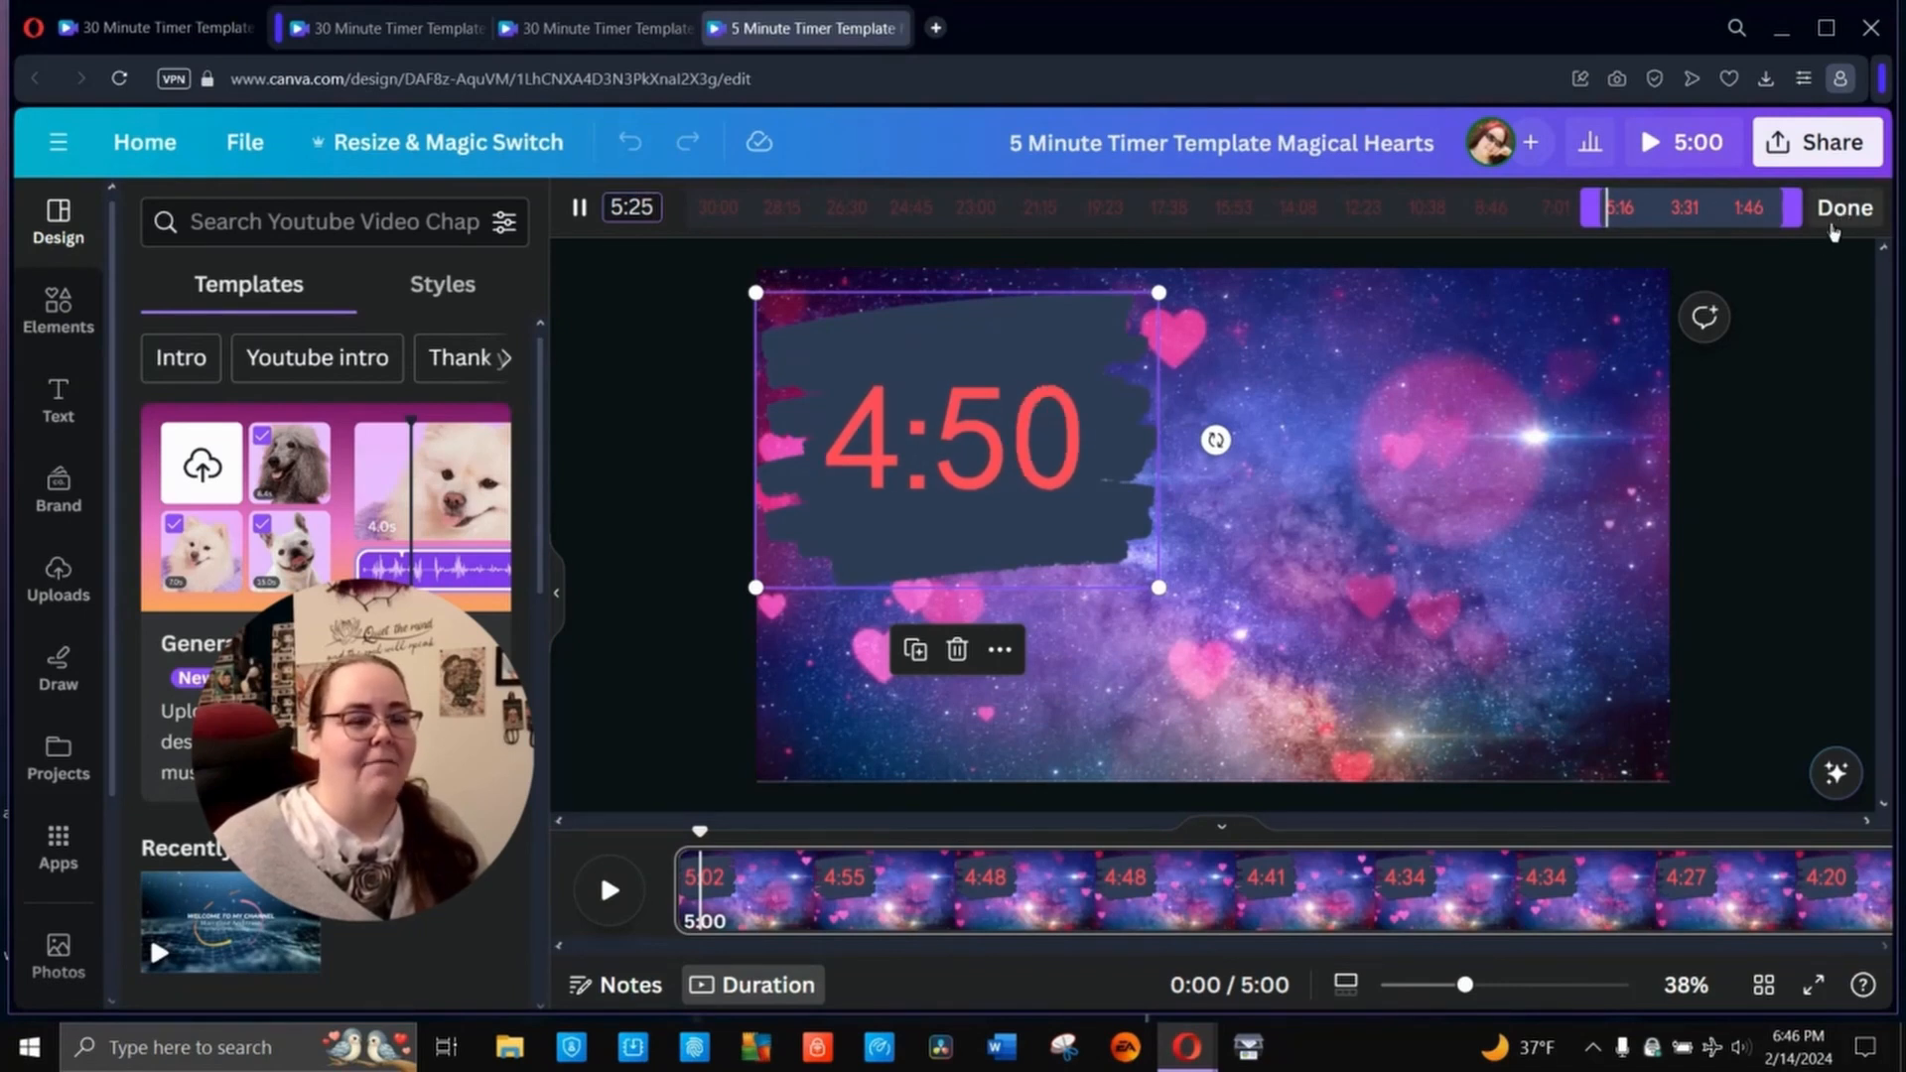
{"action": "left_click_drag", "start_coordinate": [1705, 213], "coordinate": [1775, 210]}
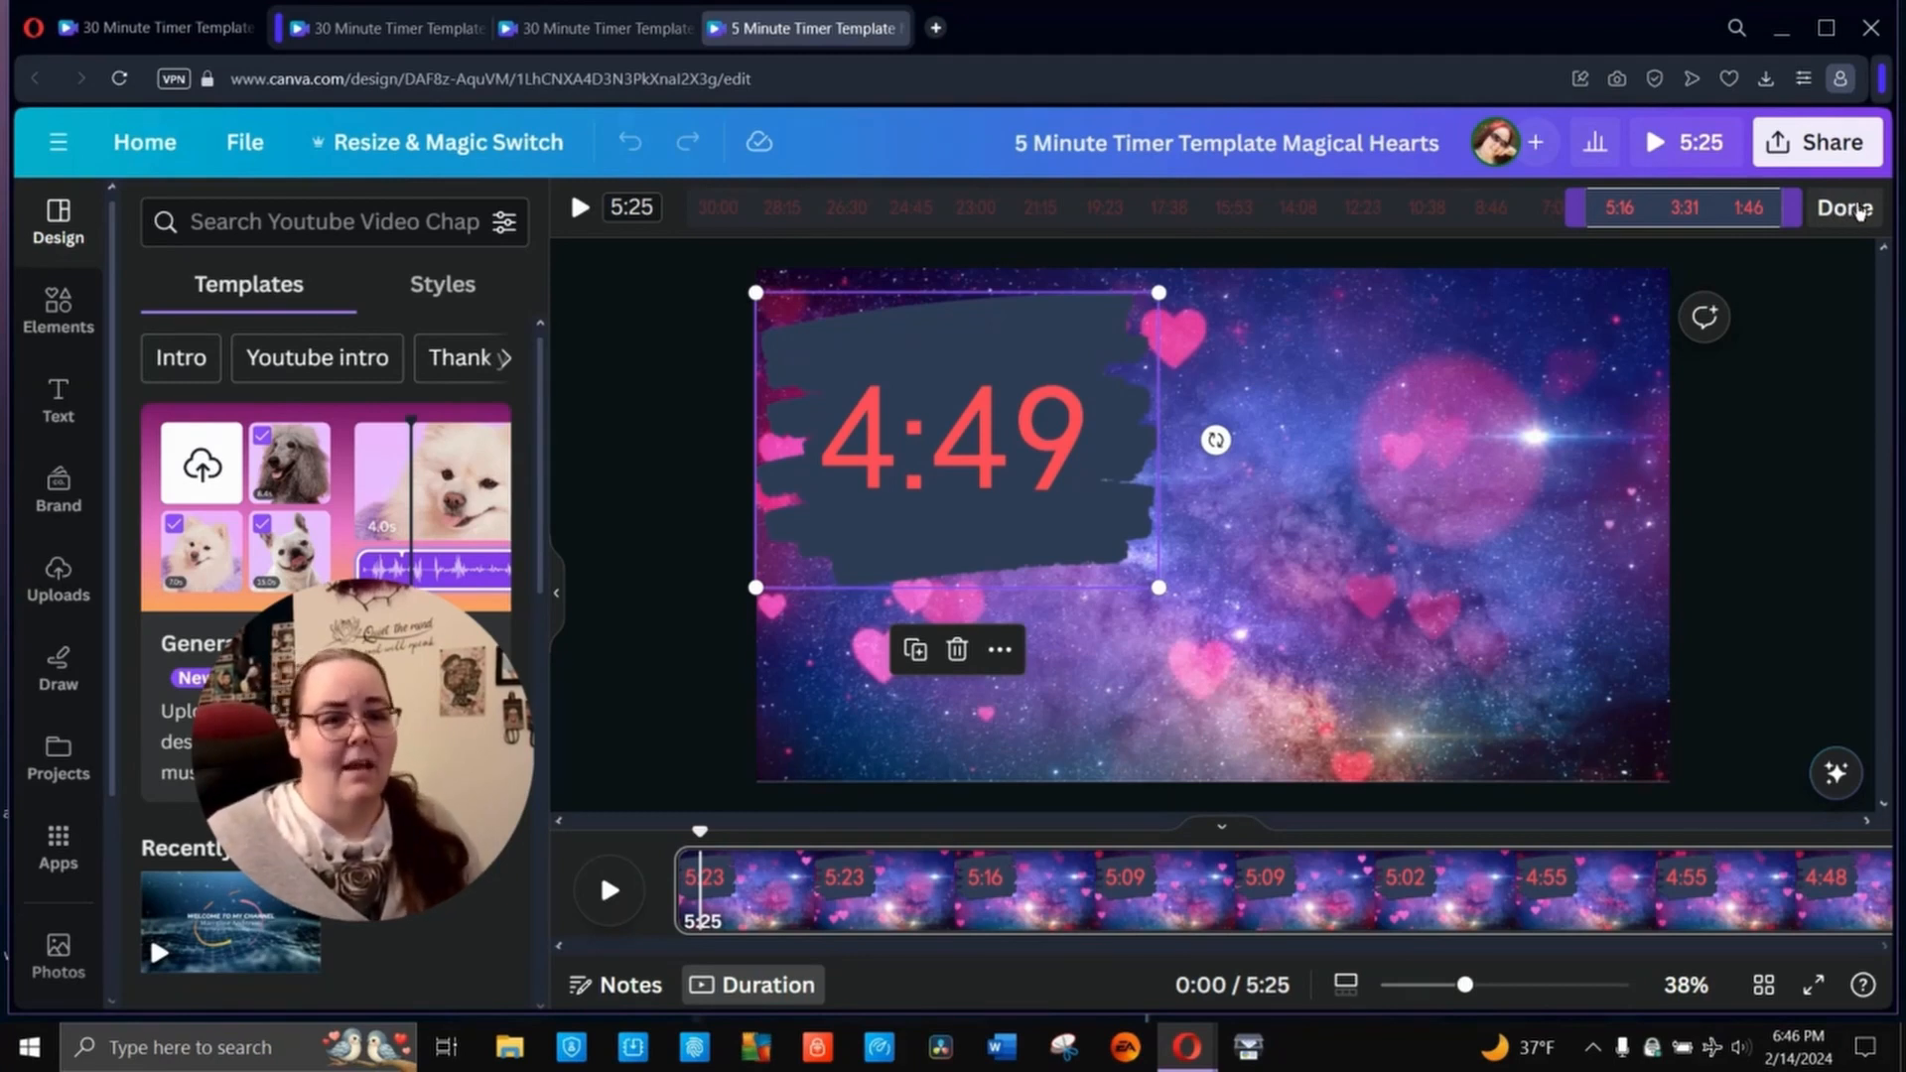
{"action": "key", "text": "space"}
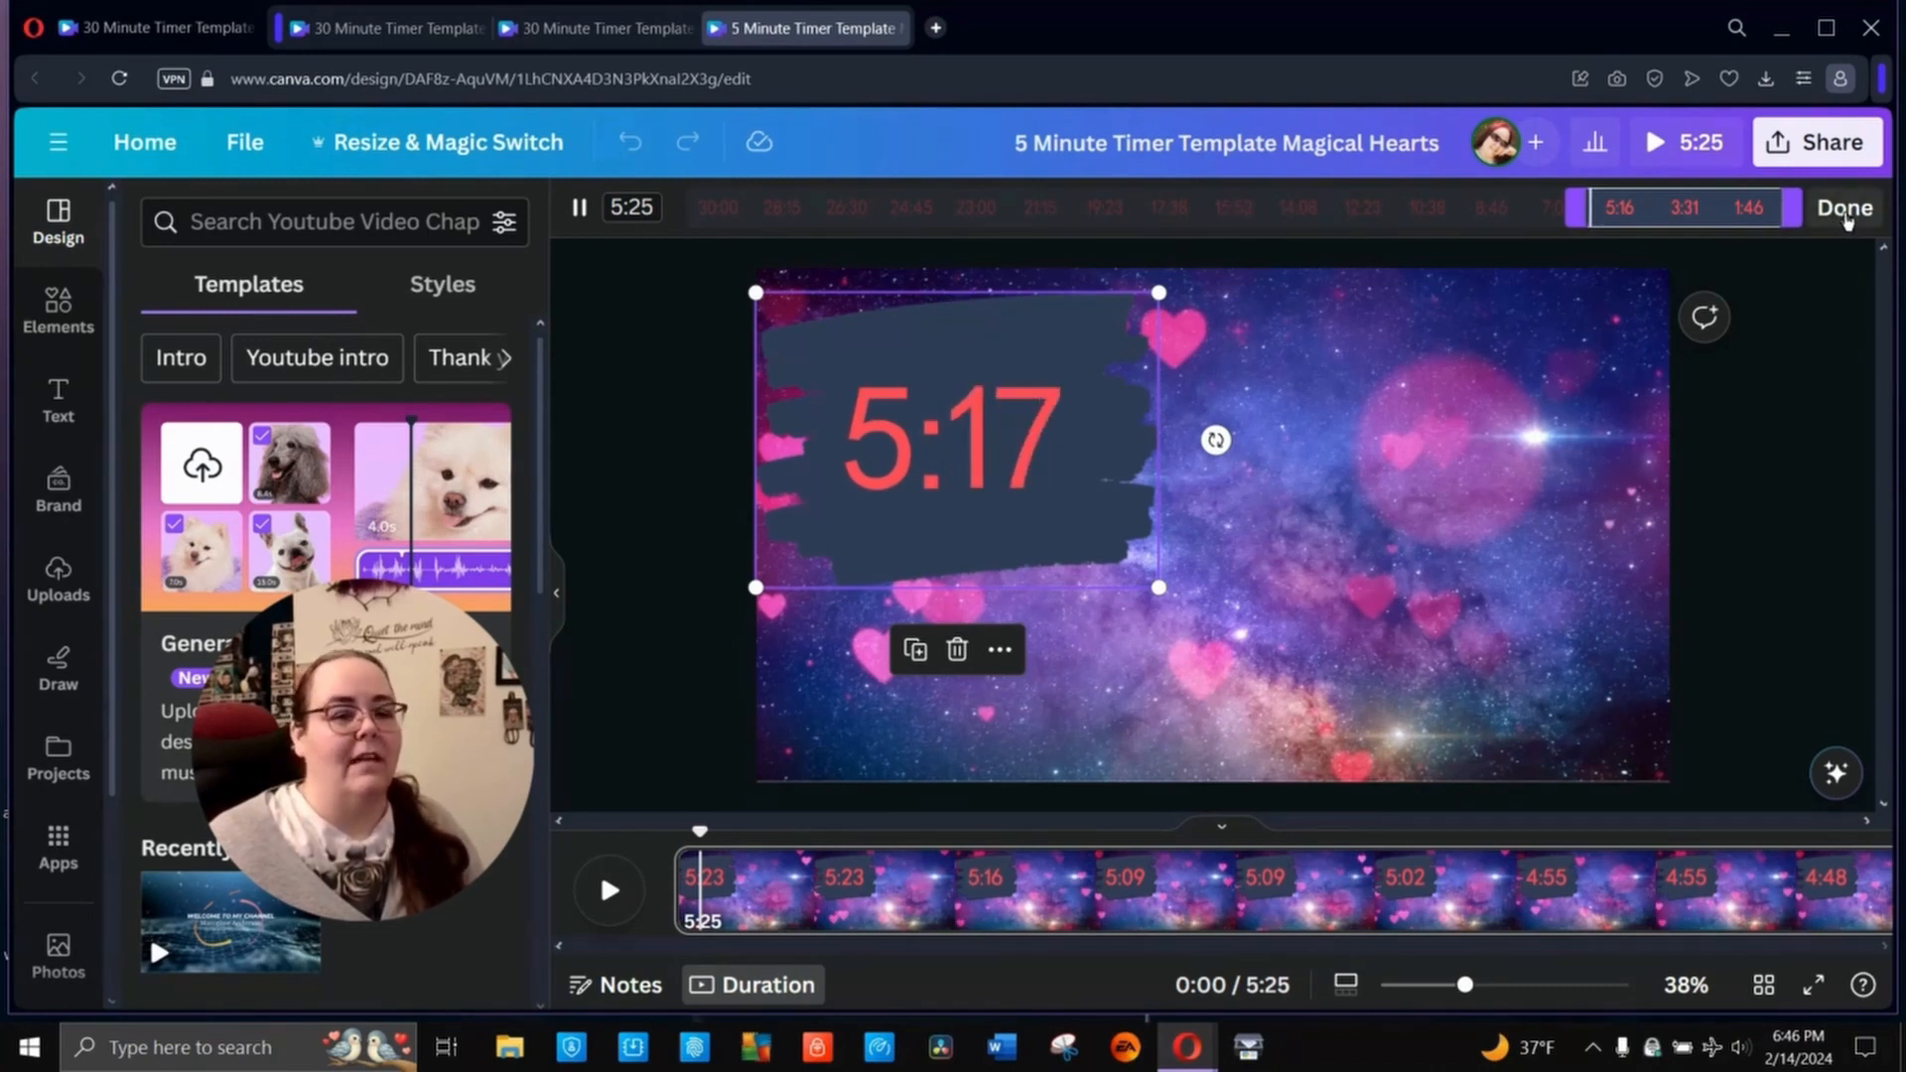
{"action": "left_click", "coordinate": [1844, 210]}
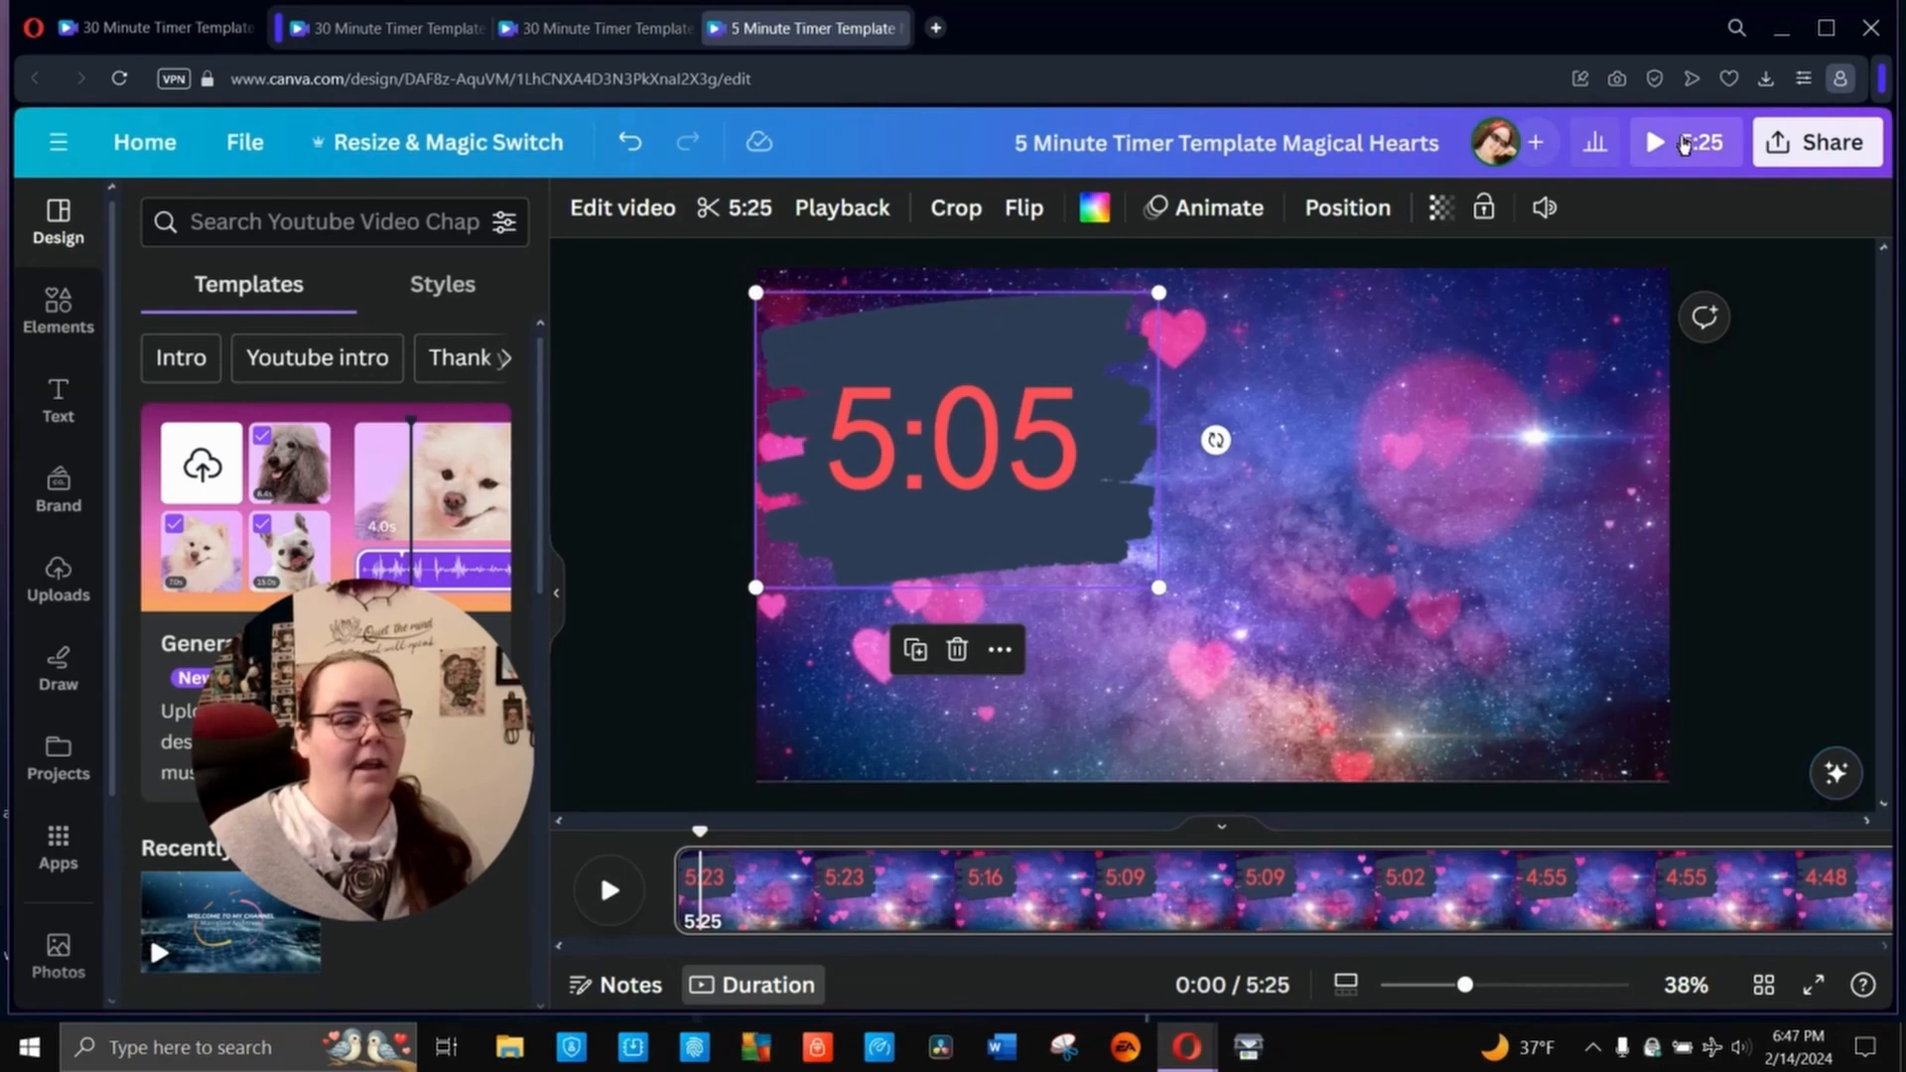
{"action": "left_click", "coordinate": [1685, 144]}
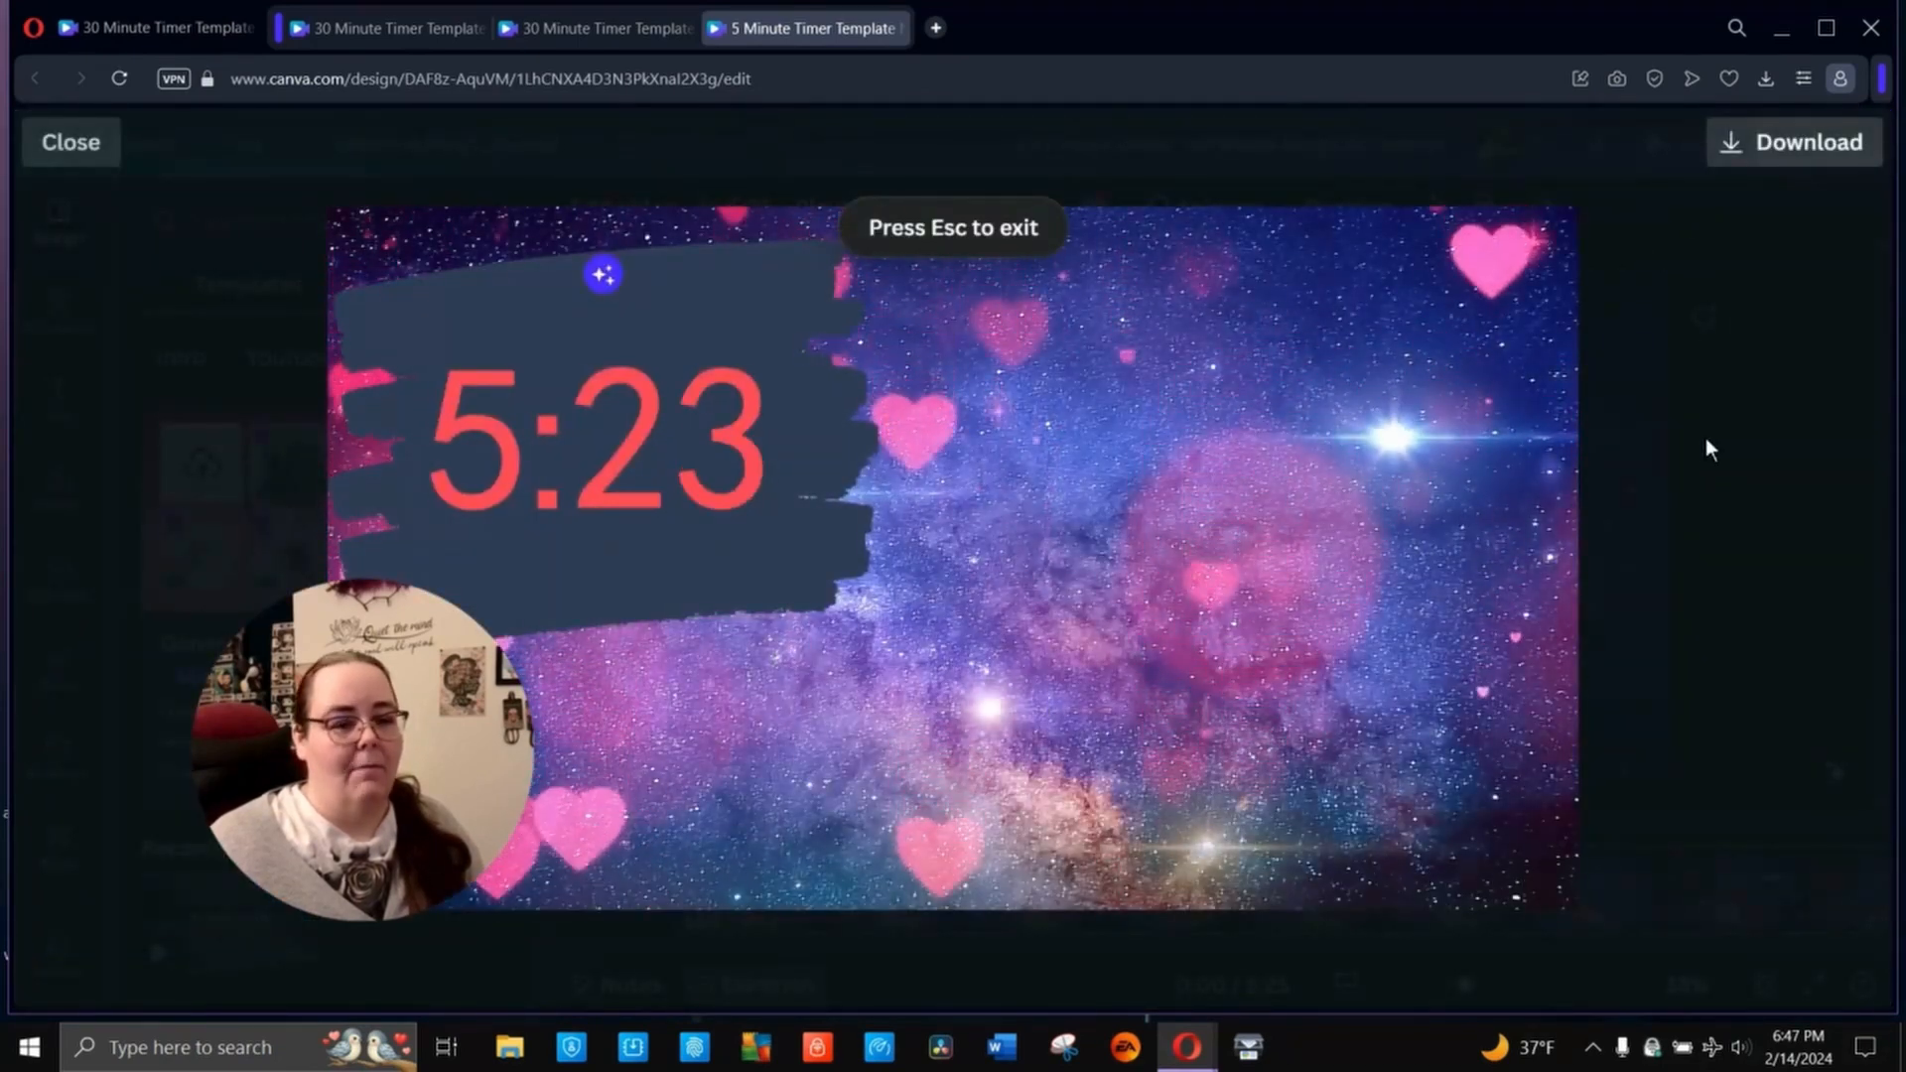
{"action": "left_click", "coordinate": [70, 142]}
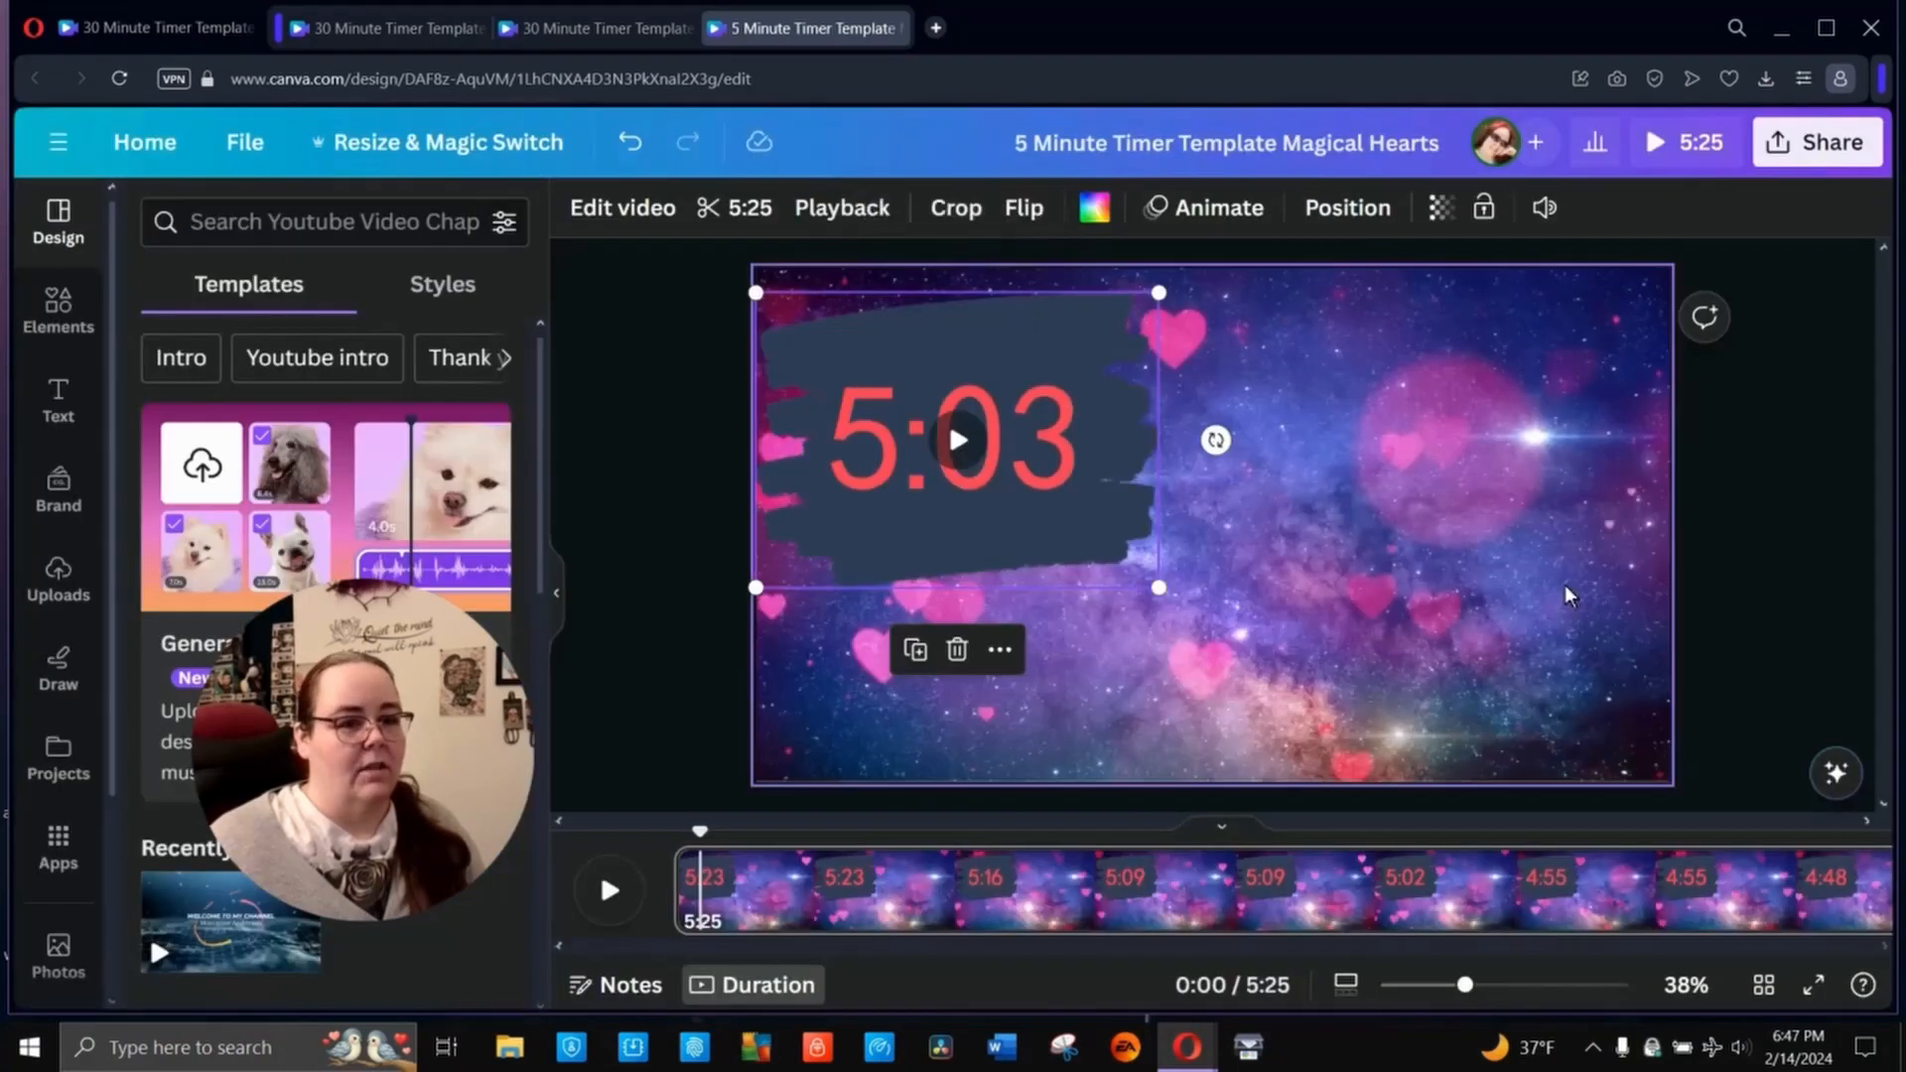
- Delete the galaxy hearts background video and search the stock videos for "romance"
{"action": "left_click", "coordinate": [1456, 536]}
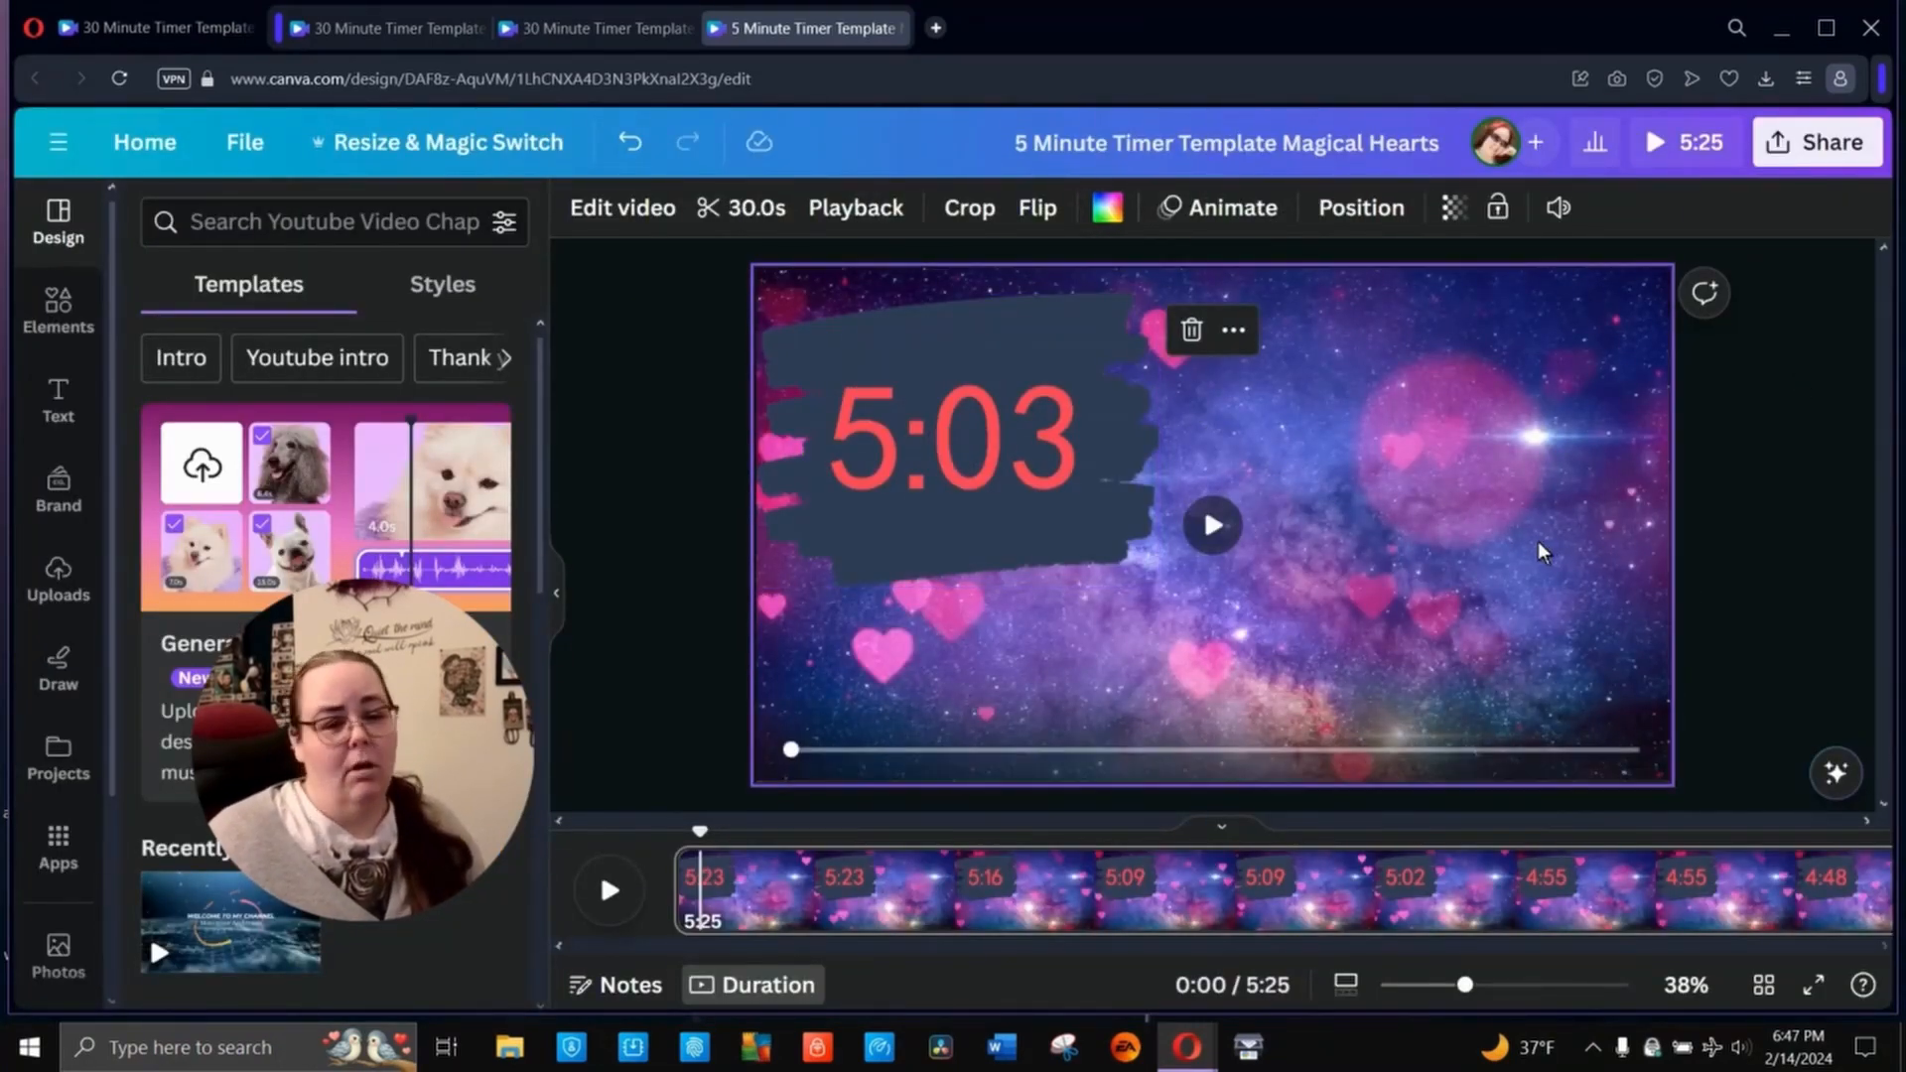
{"action": "key", "text": "Delete"}
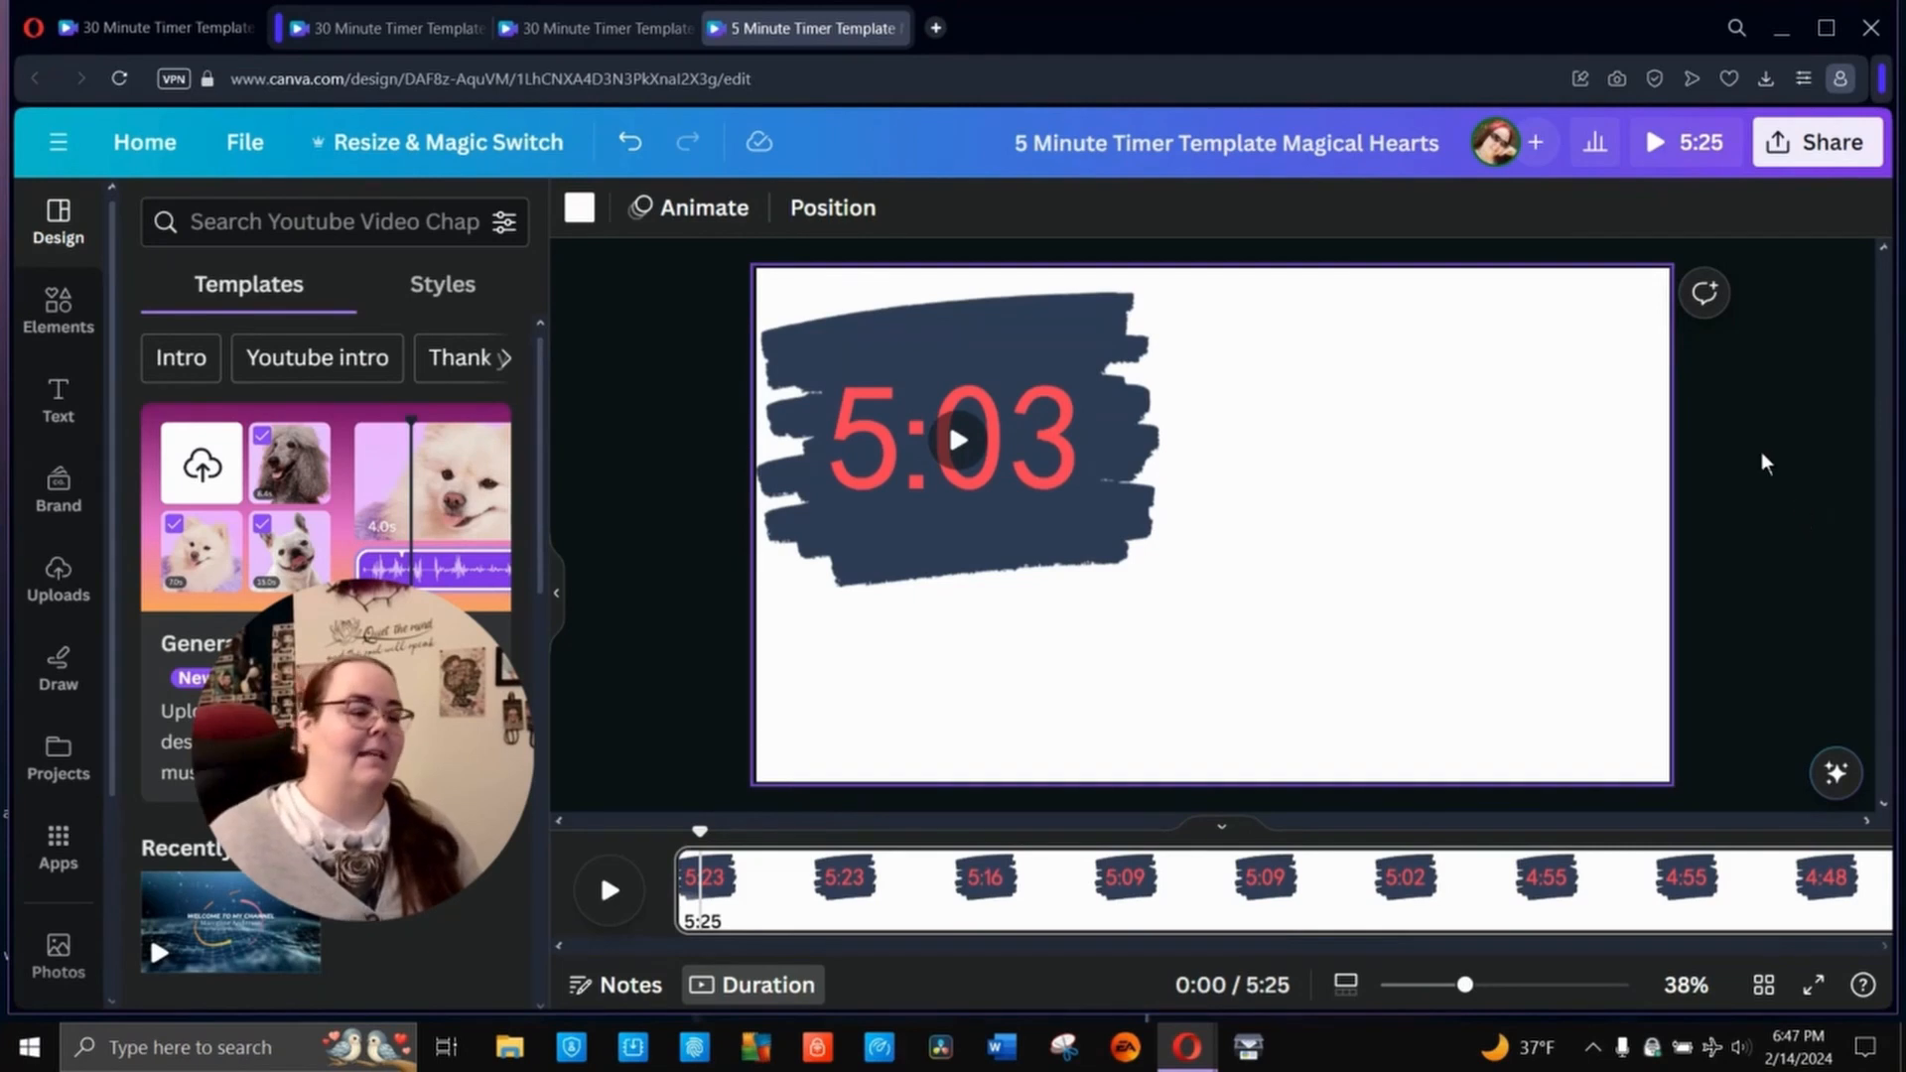
{"action": "scroll", "coordinate": [75, 897], "scroll_direction": "down", "scroll_amount": 3}
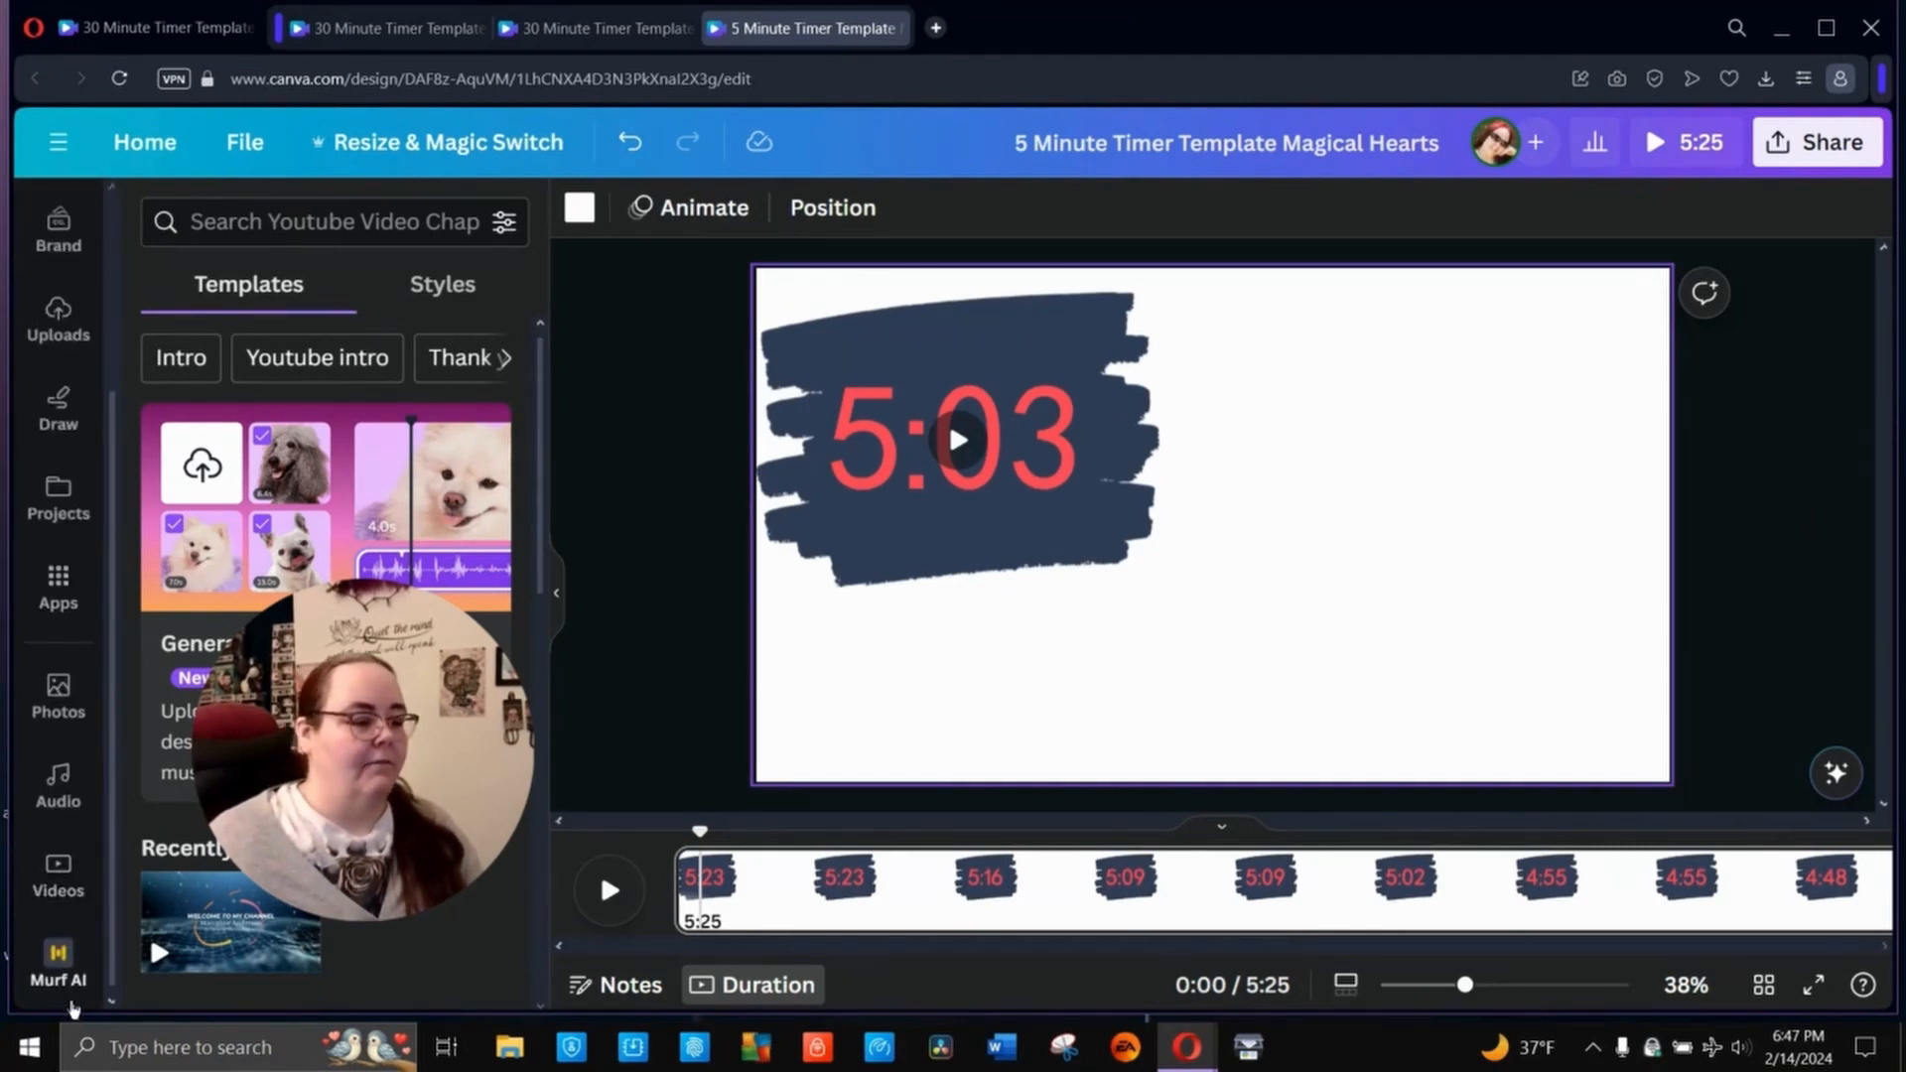
{"action": "left_click", "coordinate": [58, 874]}
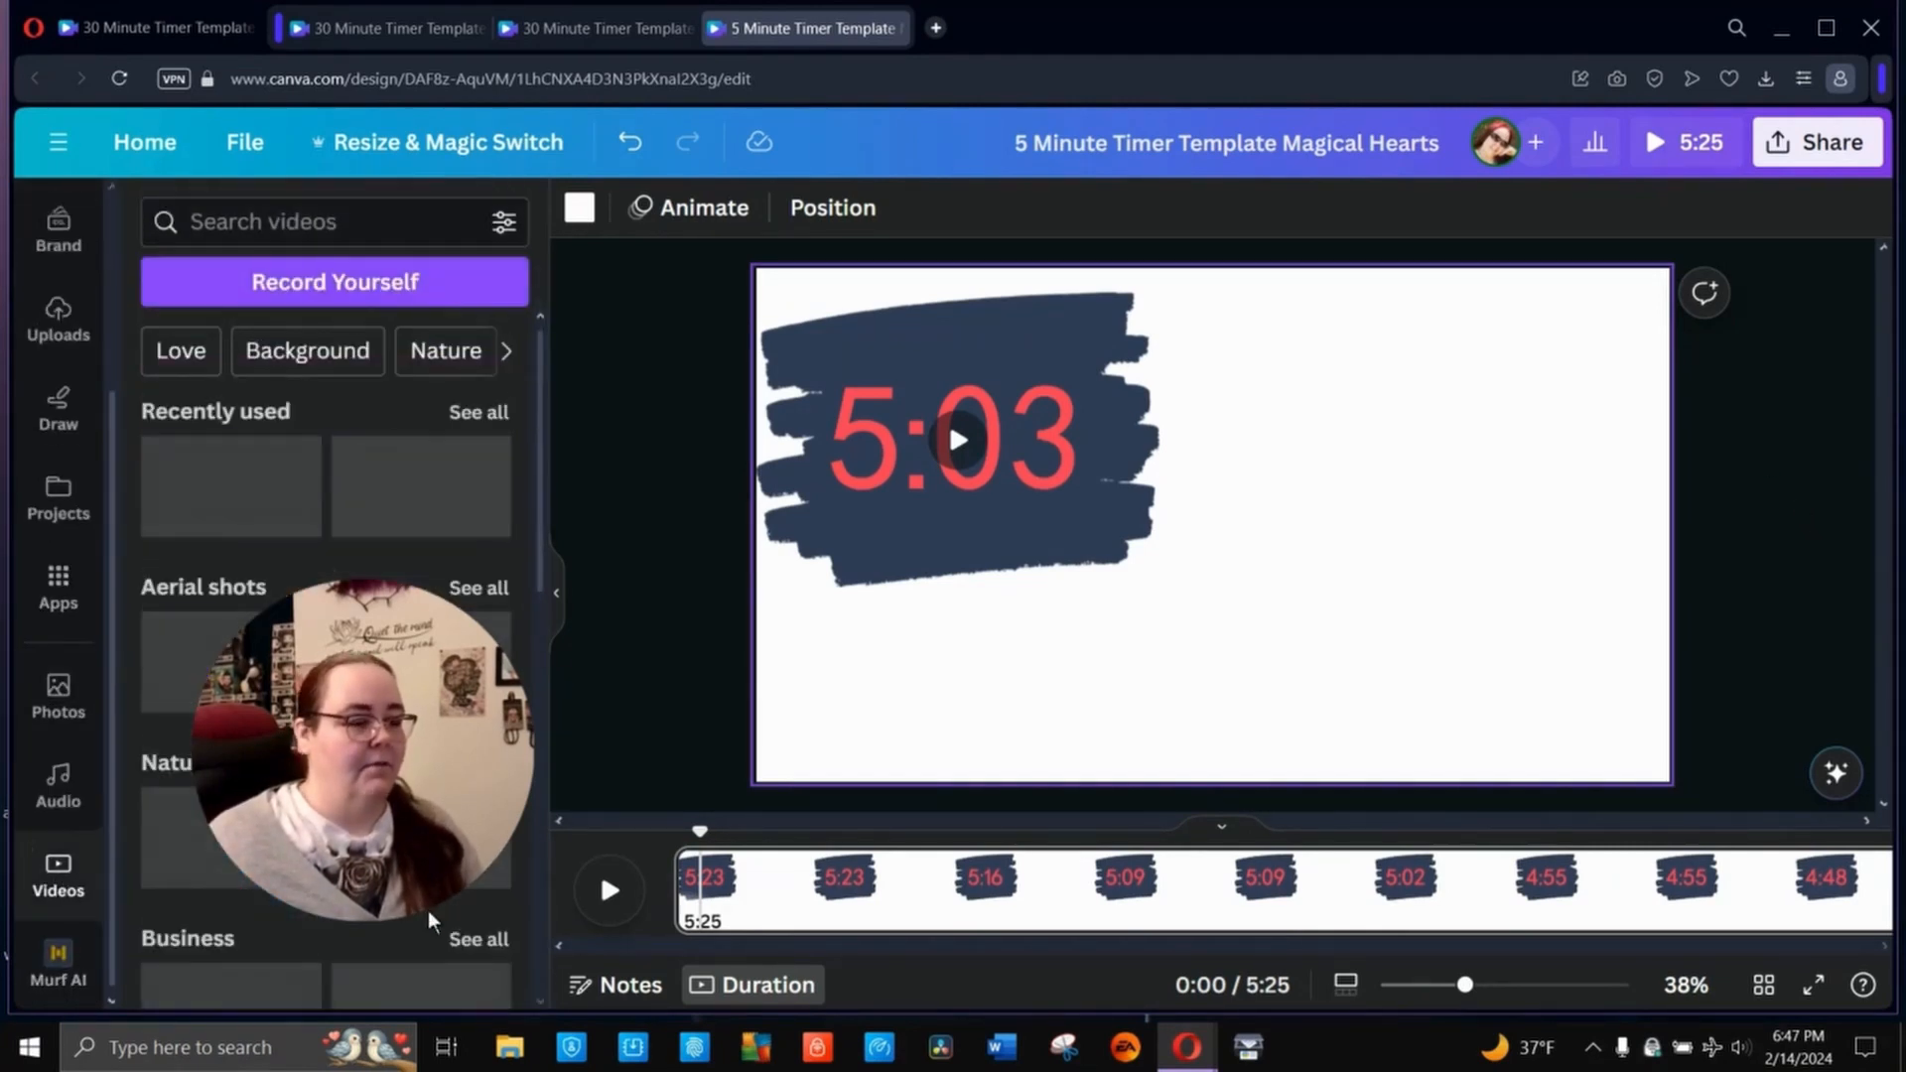
{"action": "left_click", "coordinate": [341, 235]}
{"action": "type", "text": "romance"}
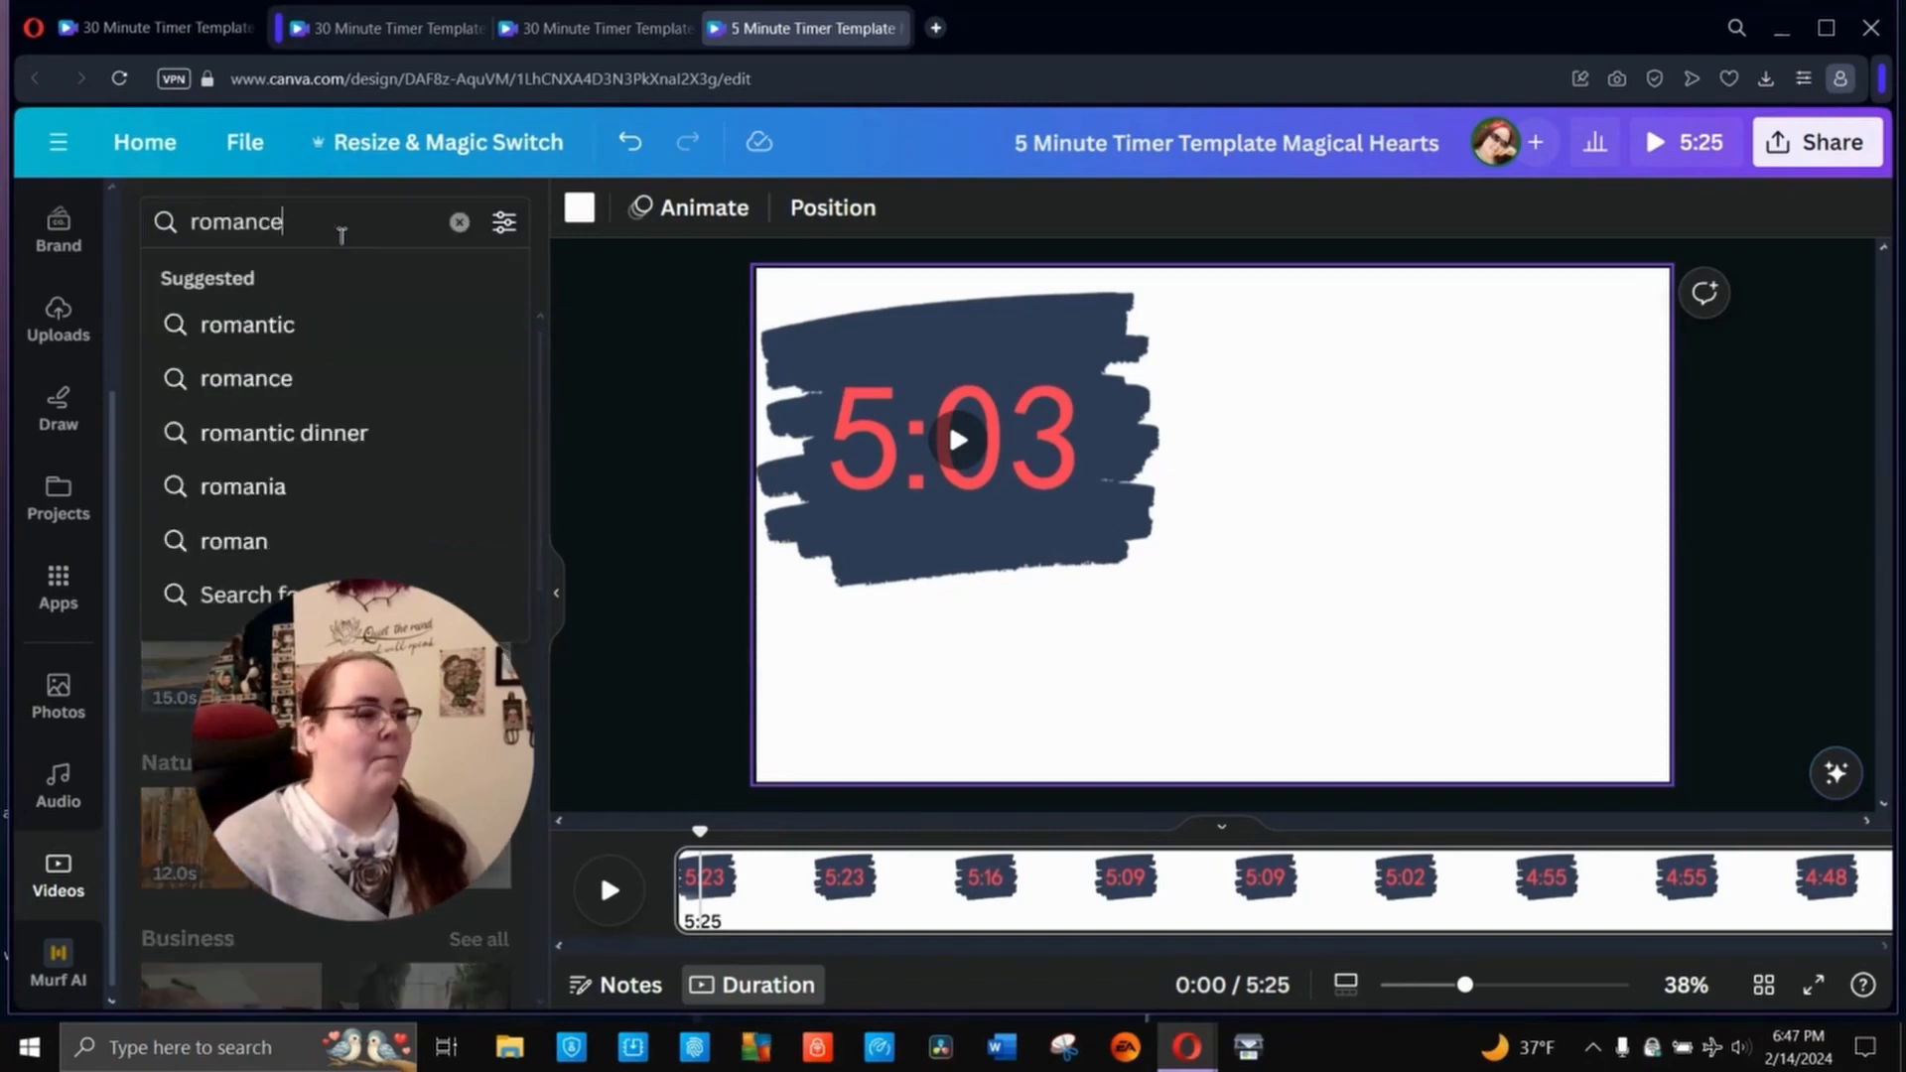
{"action": "key", "text": "Return"}
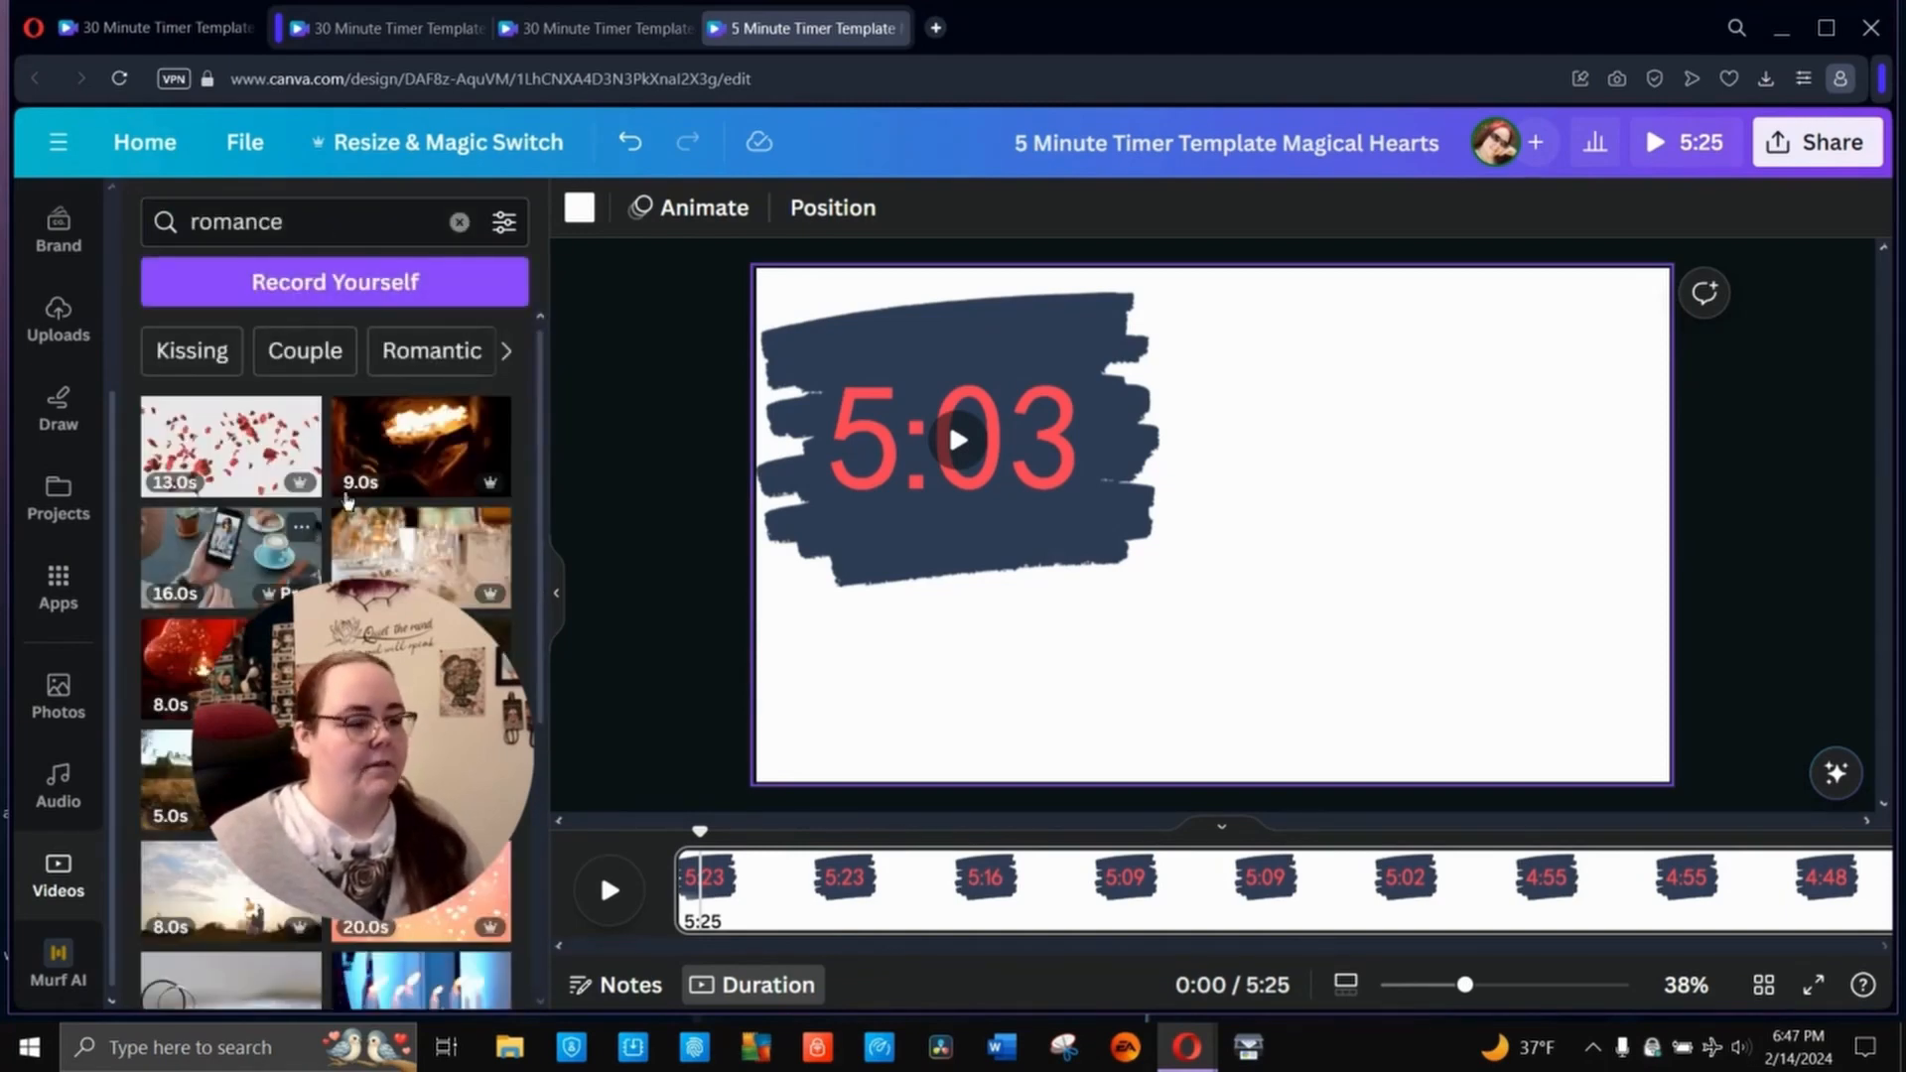
- Try the 11-second candlelit video with the glittery red heart on the page, and delete it again
{"action": "scroll", "coordinate": [410, 491], "scroll_direction": "down", "scroll_amount": 3}
{"action": "scroll", "coordinate": [410, 491], "scroll_direction": "down", "scroll_amount": 5}
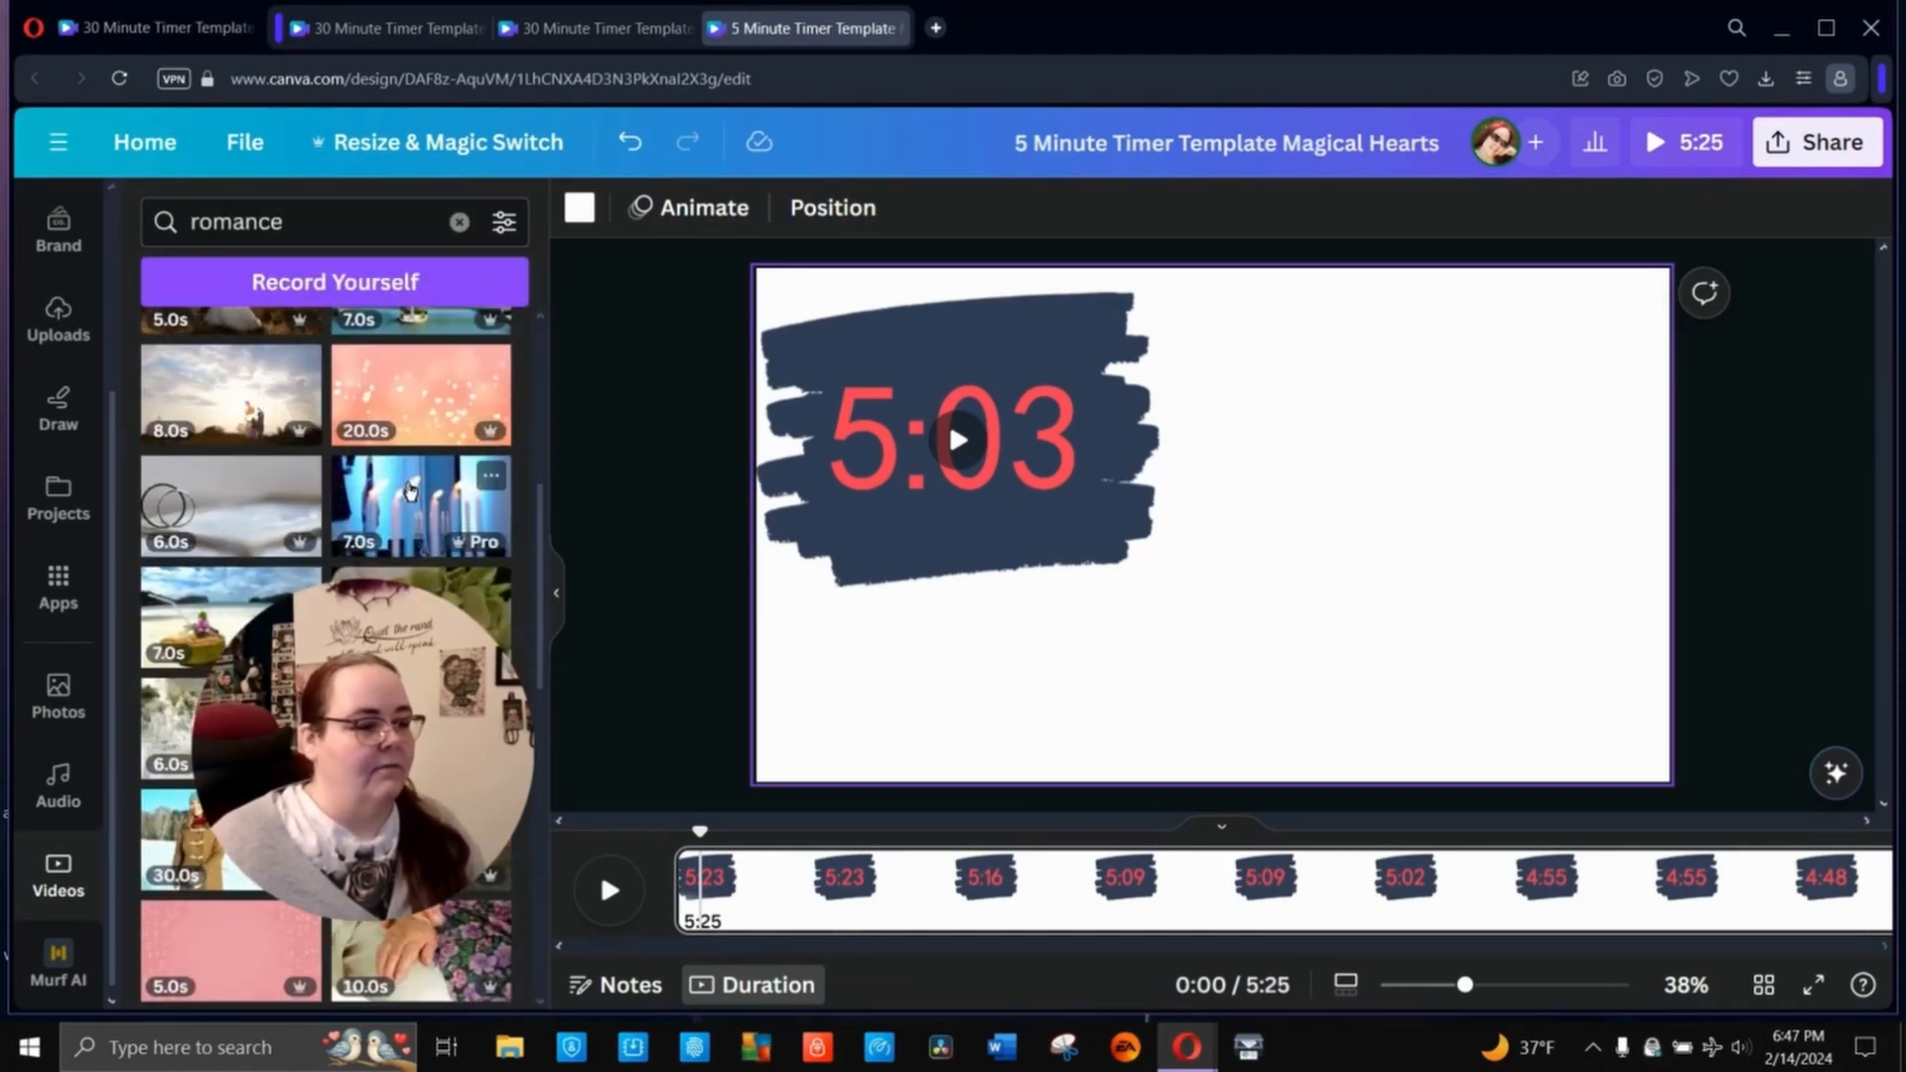
{"action": "scroll", "coordinate": [410, 491], "scroll_direction": "down", "scroll_amount": 2}
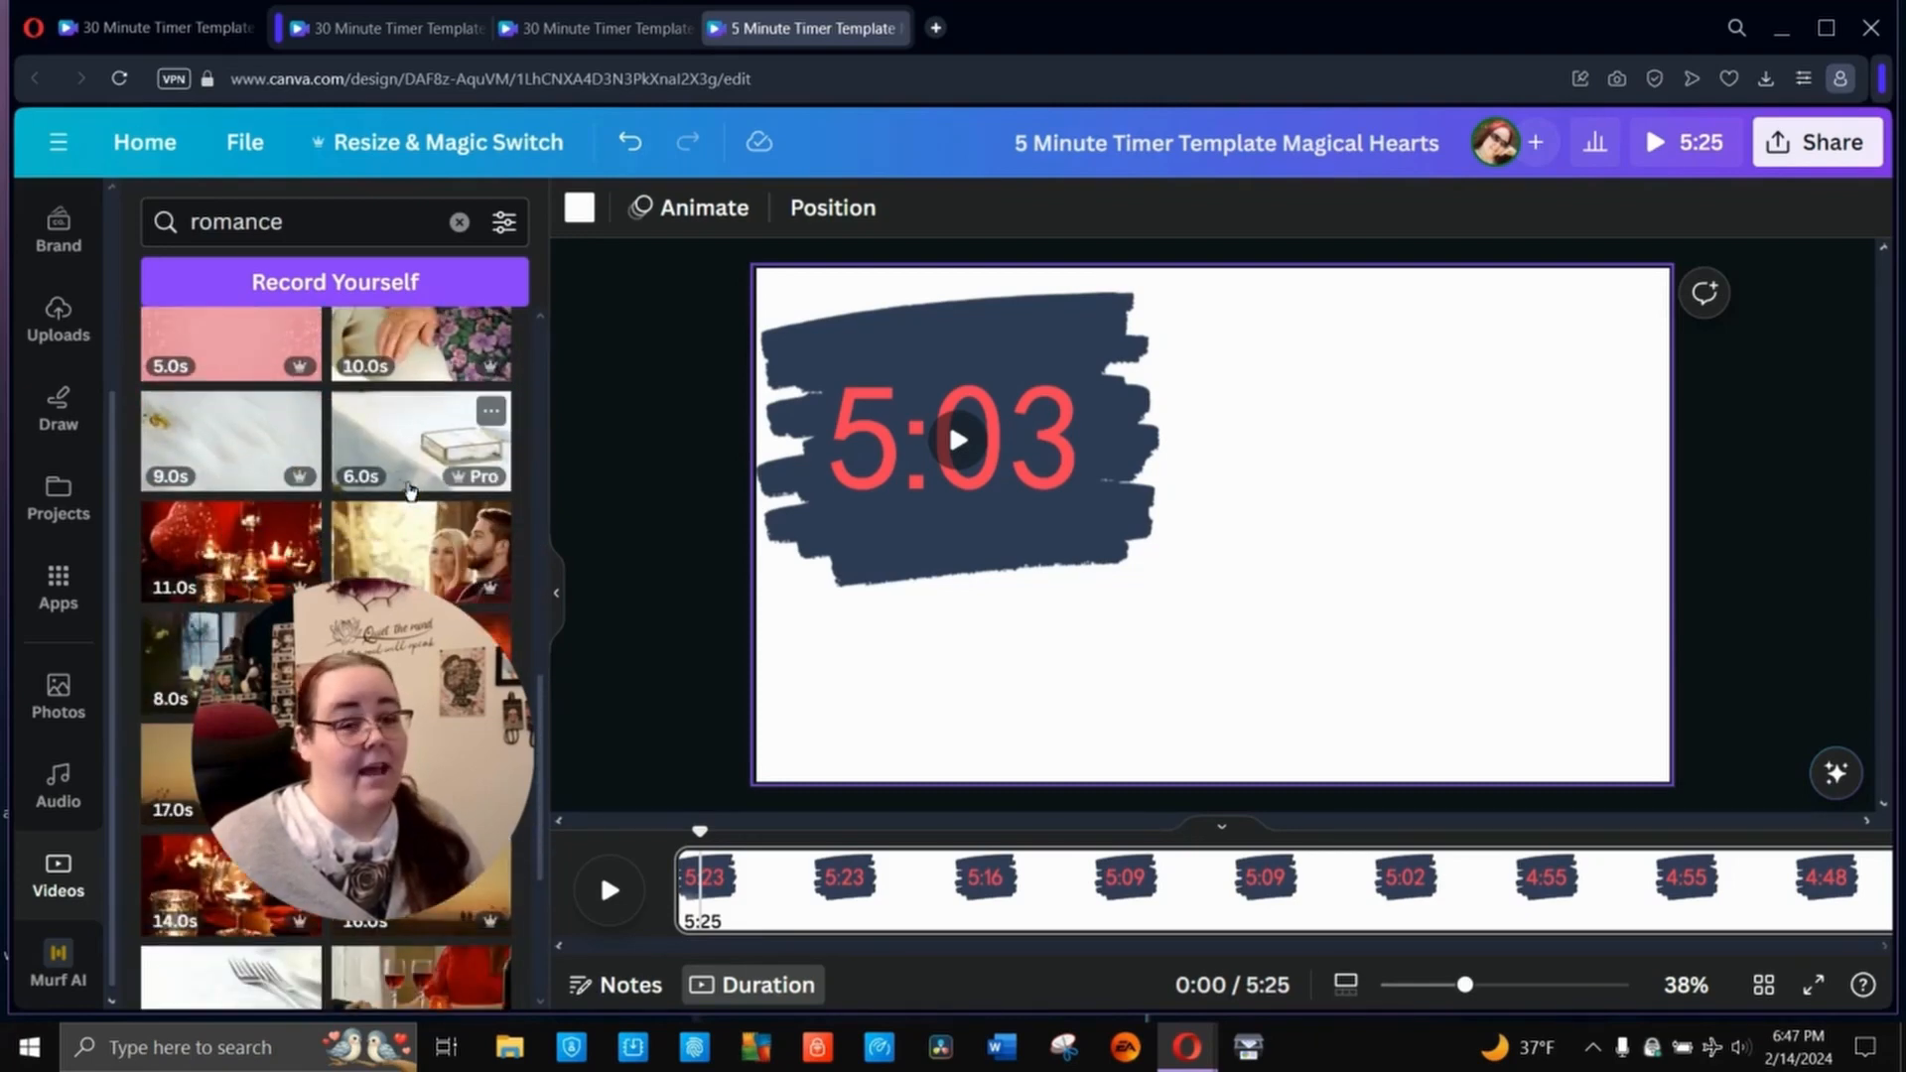
{"action": "left_click", "coordinate": [231, 551]}
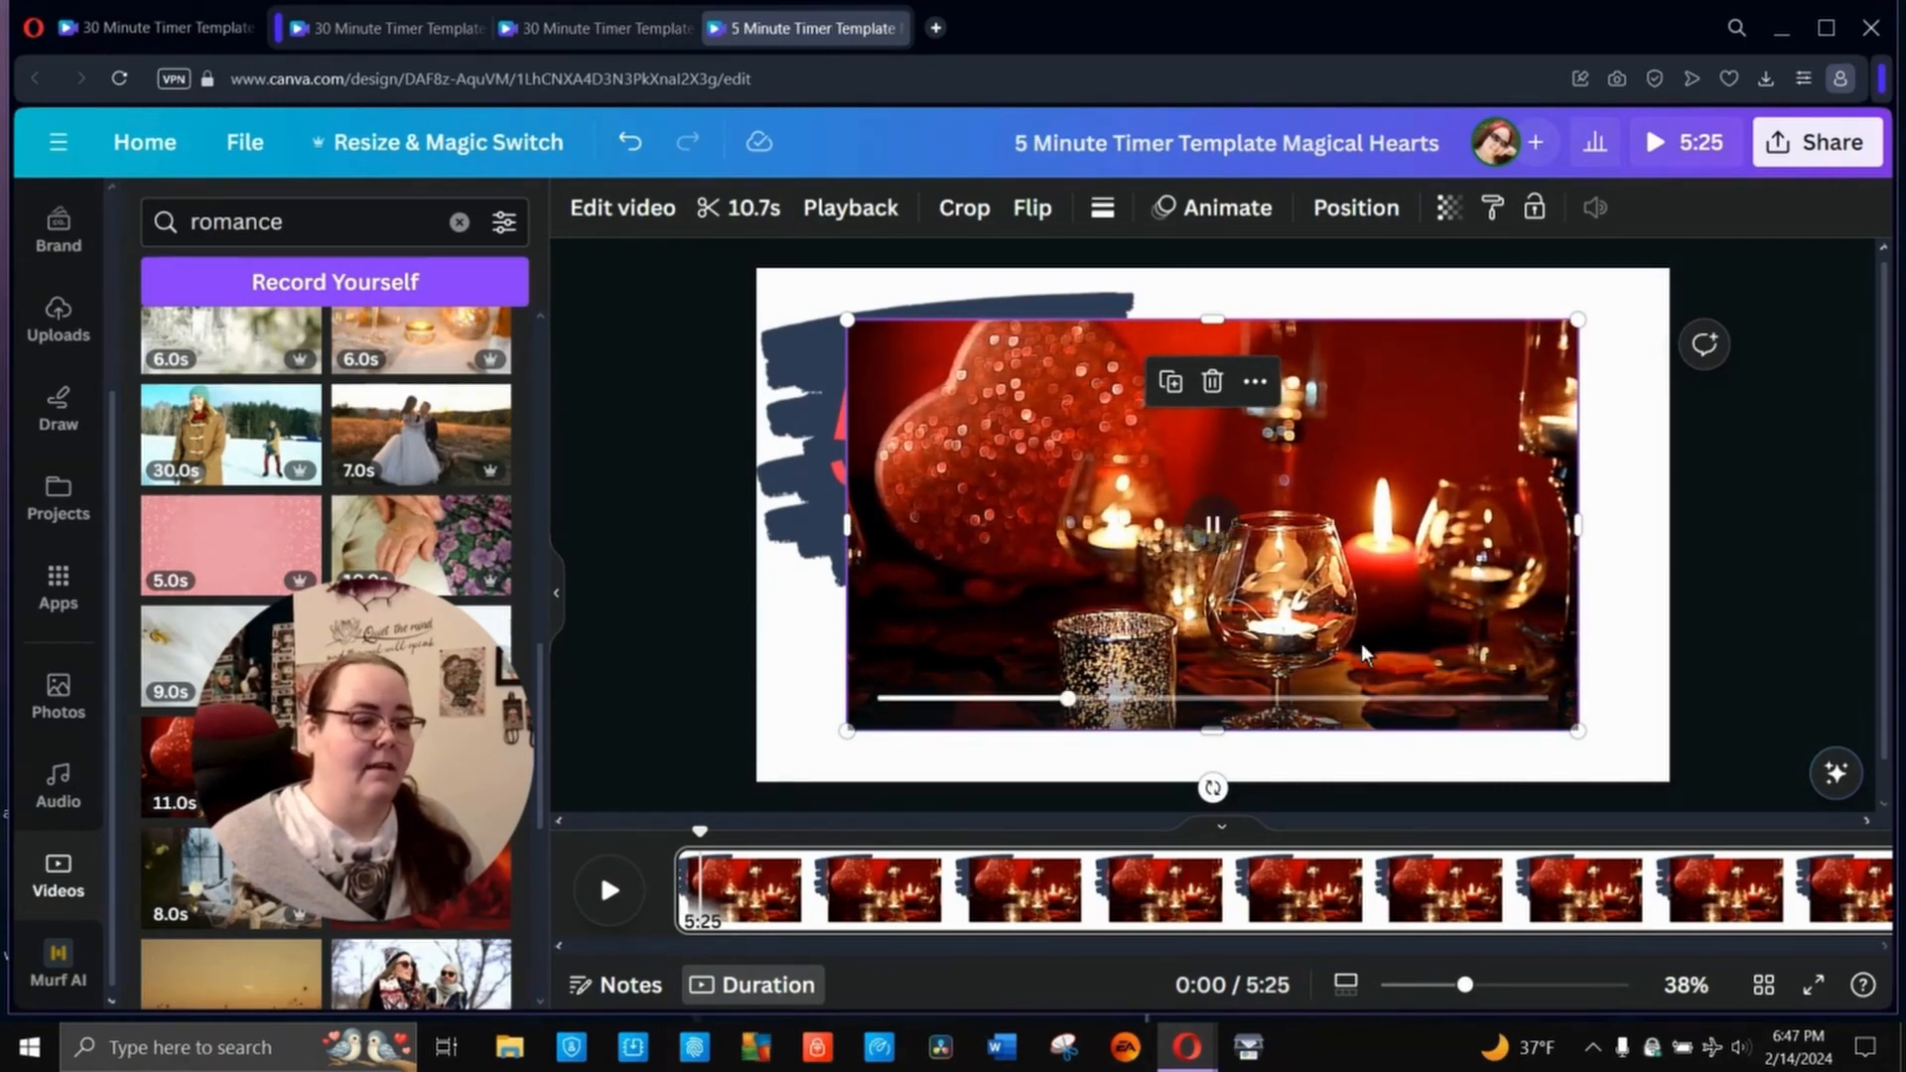
{"action": "key", "text": "Delete"}
- Set the 25-second red floating hearts video from the romance results as the page background and play a short preview
{"action": "scroll", "coordinate": [327, 646], "scroll_direction": "down", "scroll_amount": 6}
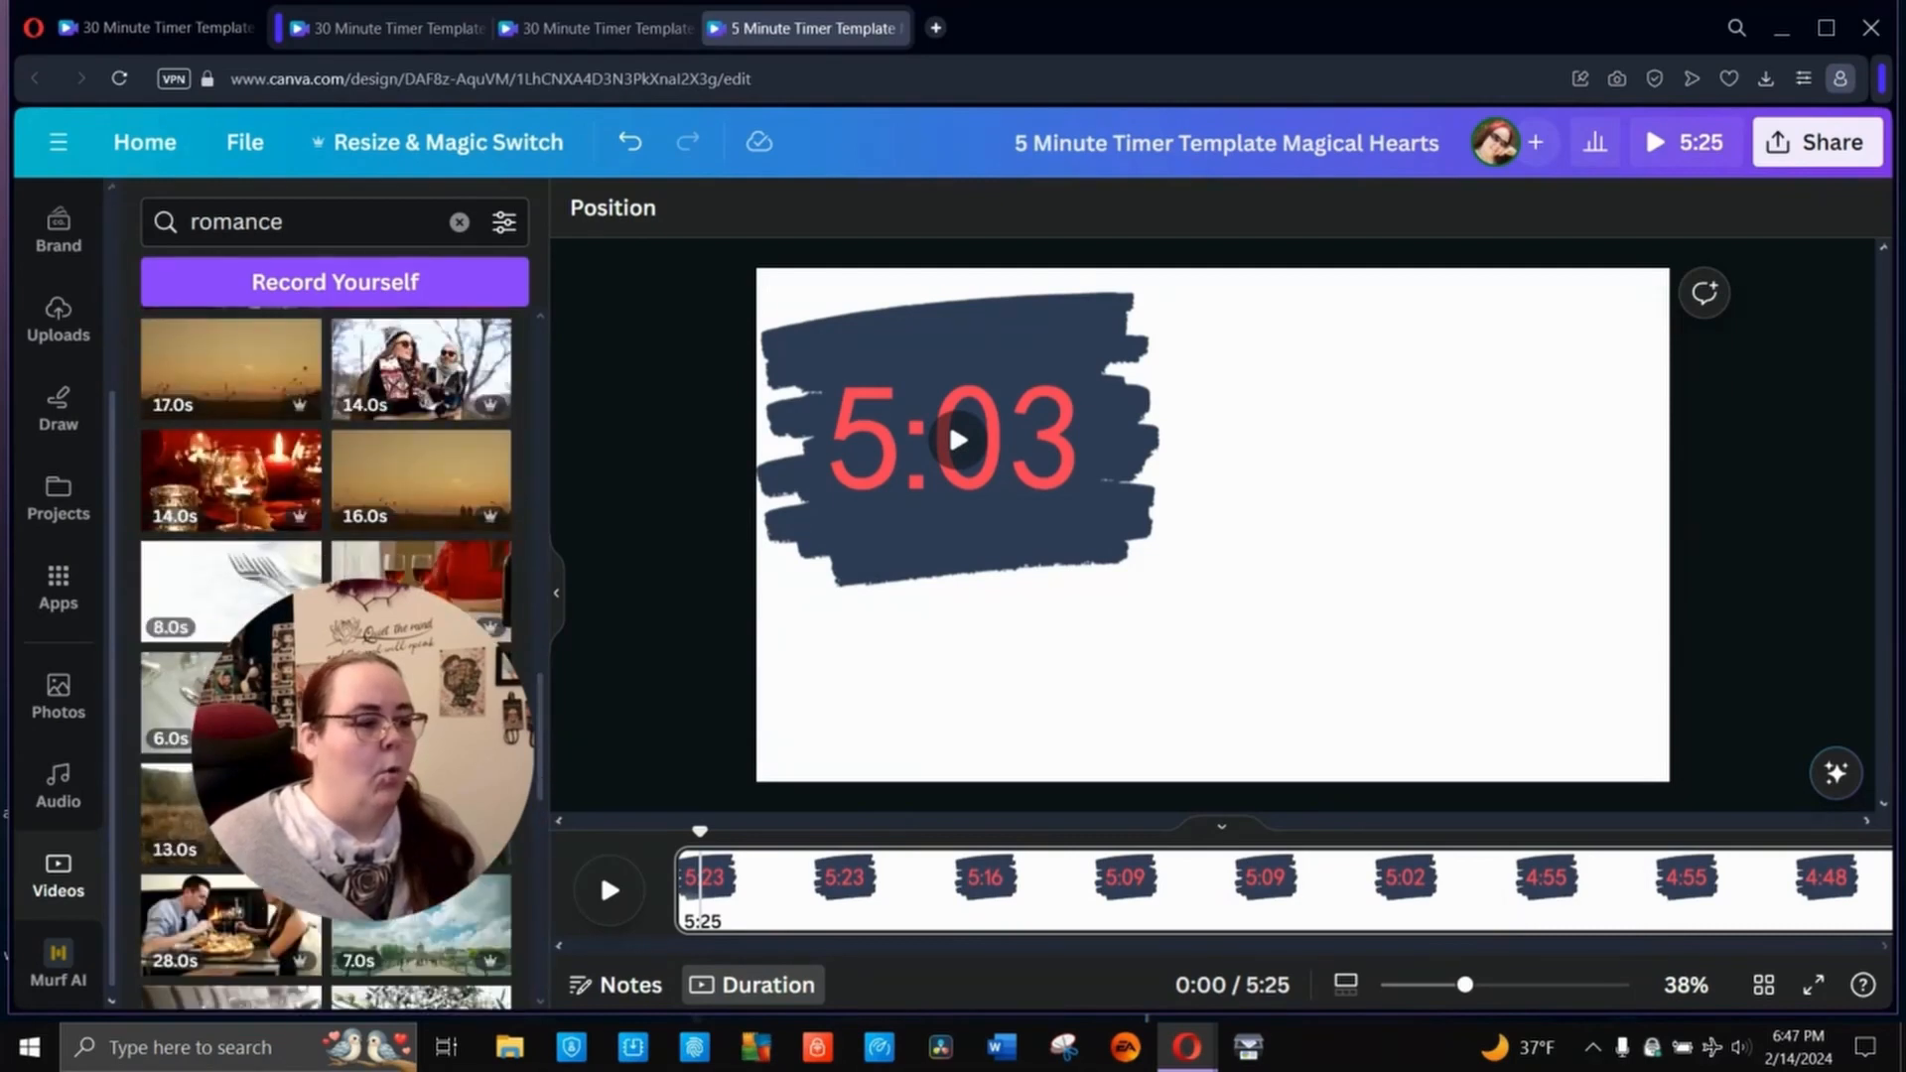
{"action": "scroll", "coordinate": [327, 655], "scroll_direction": "down", "scroll_amount": 5}
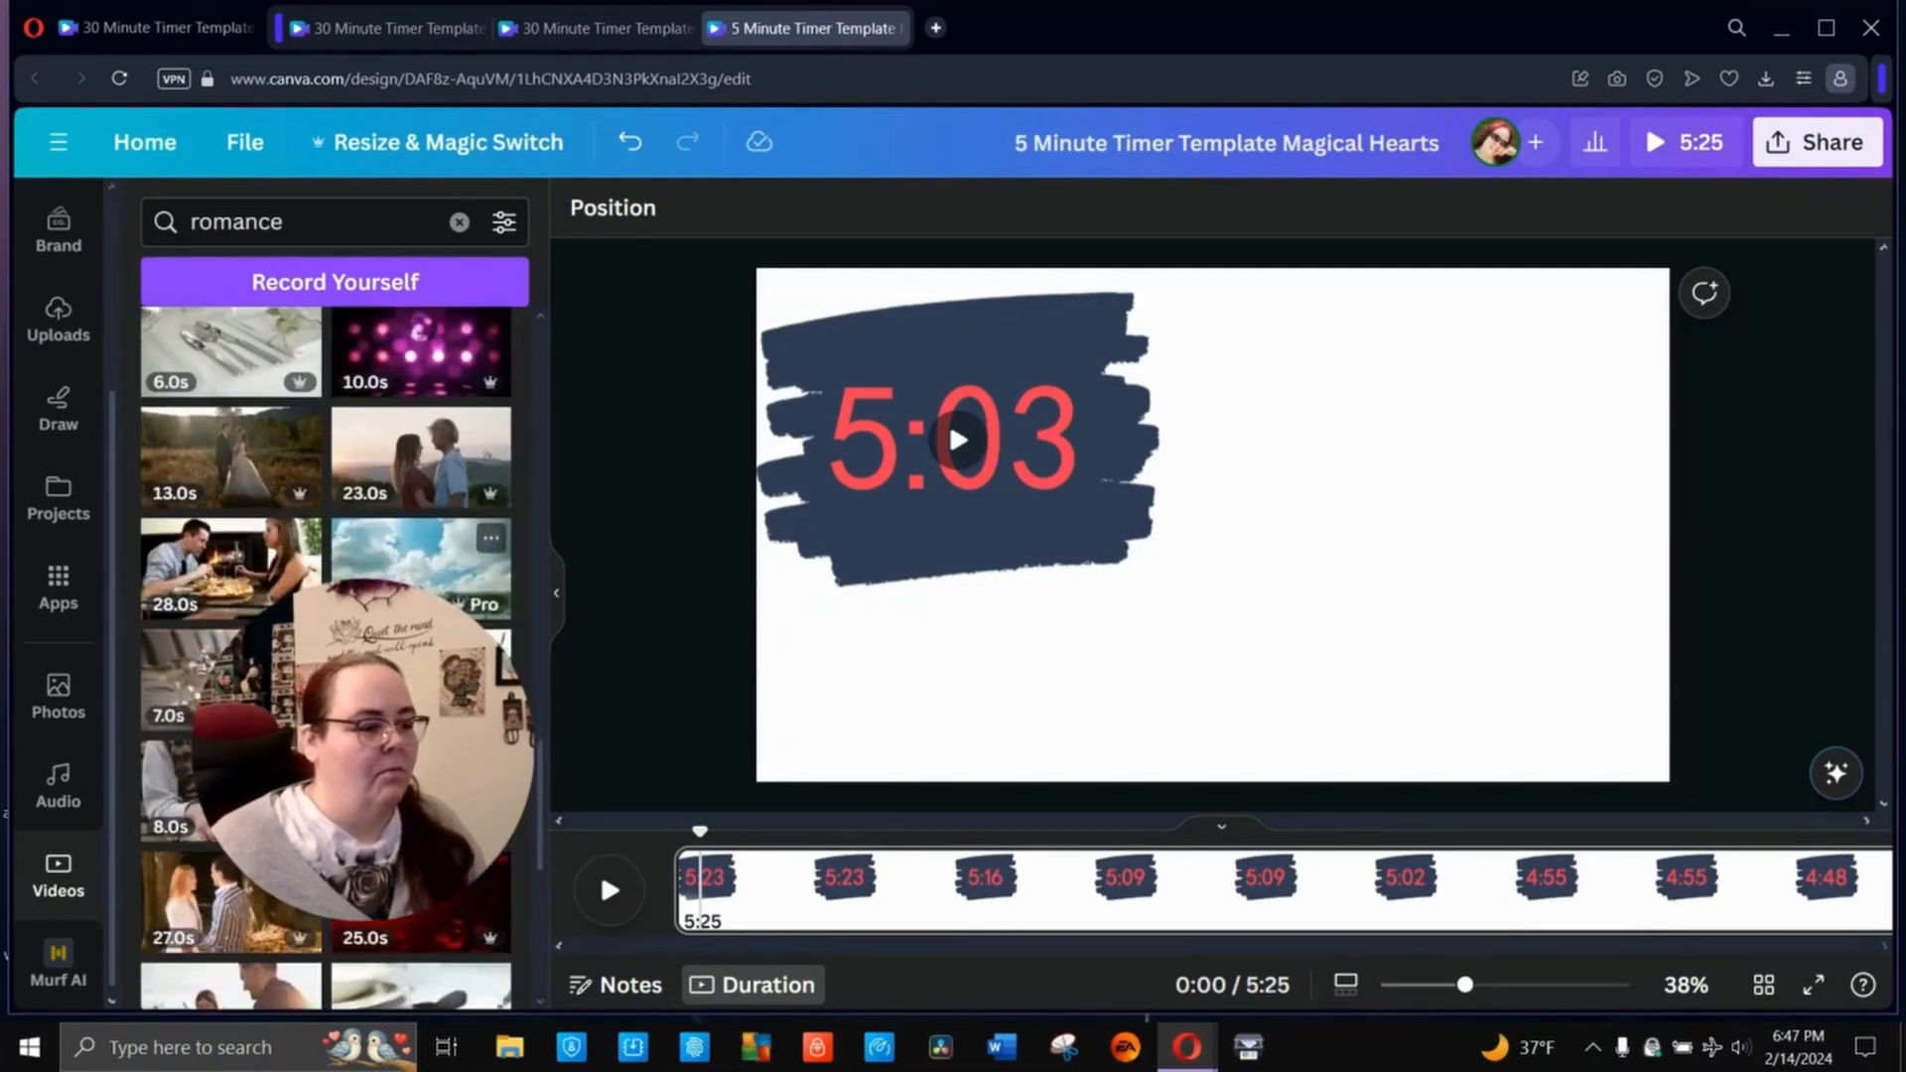
{"action": "scroll", "coordinate": [327, 655], "scroll_direction": "down", "scroll_amount": 1}
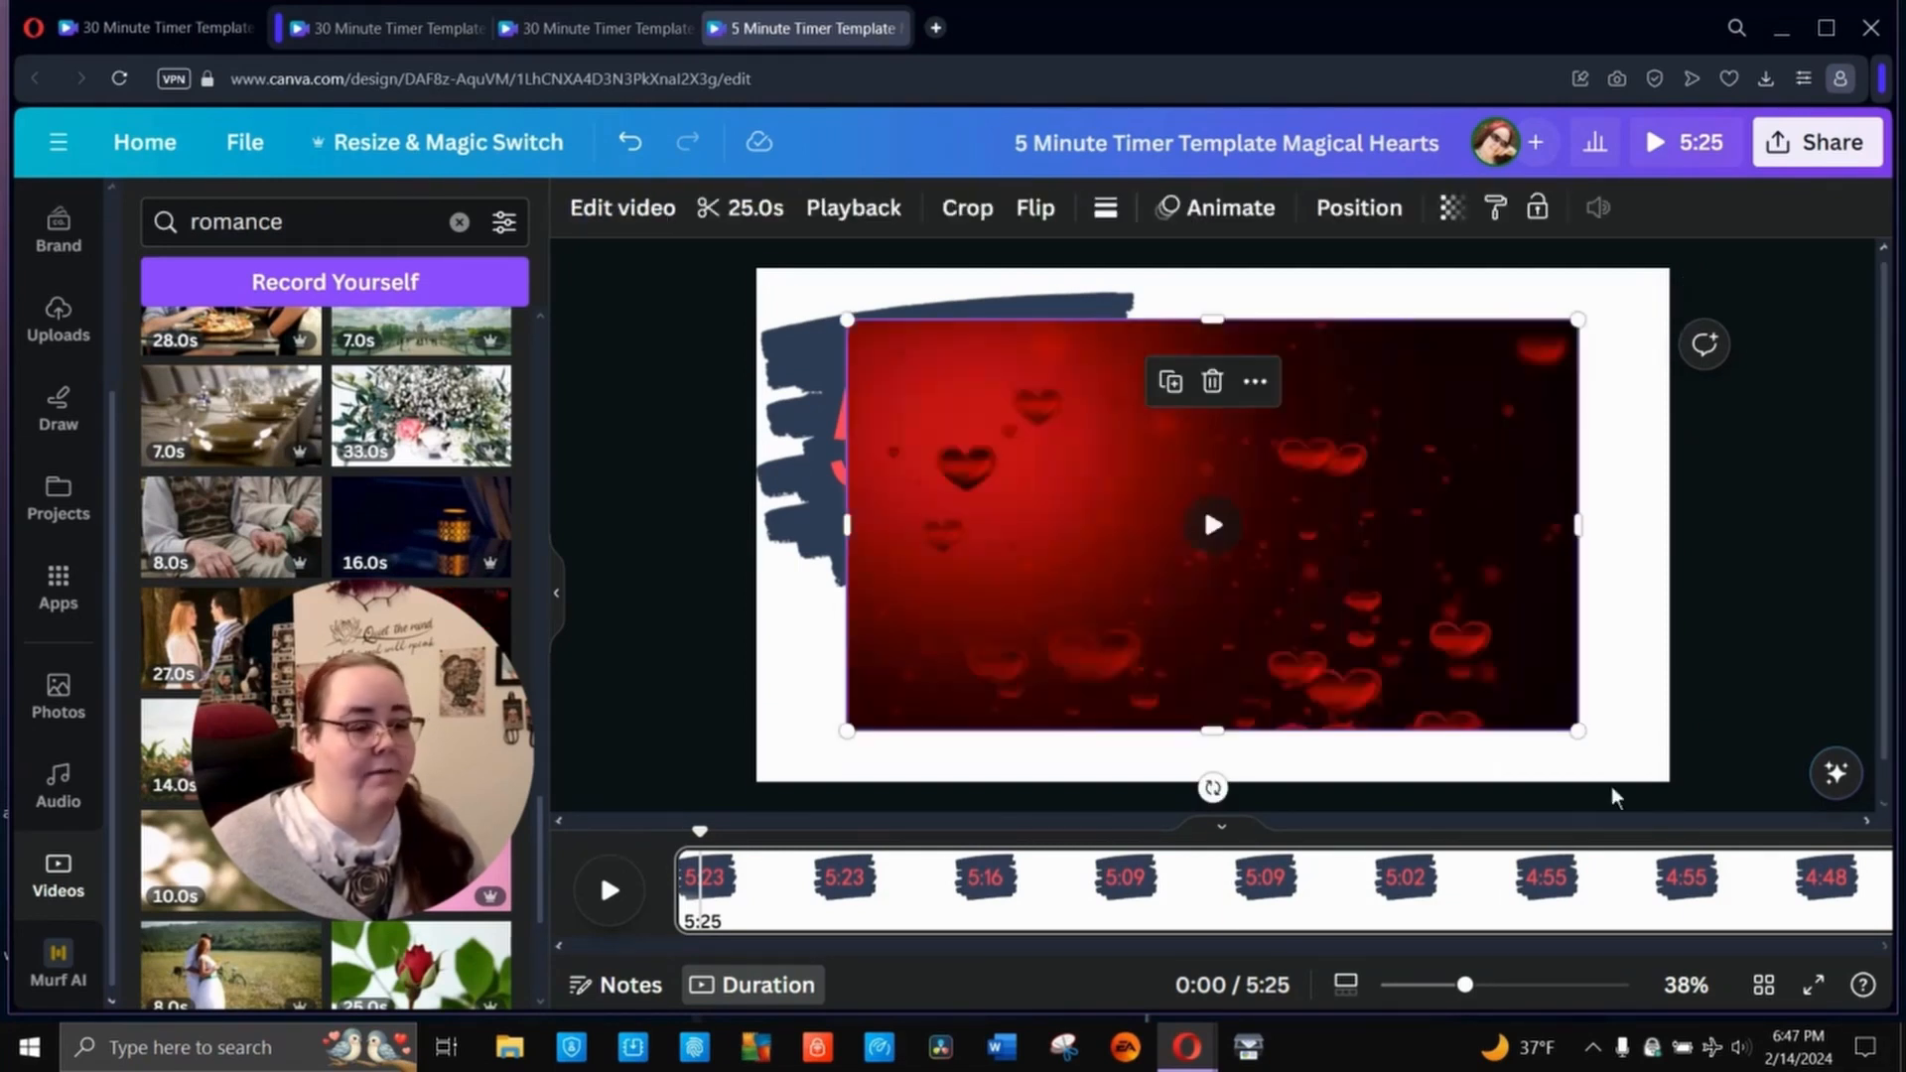
{"action": "right_click", "coordinate": [1362, 441]}
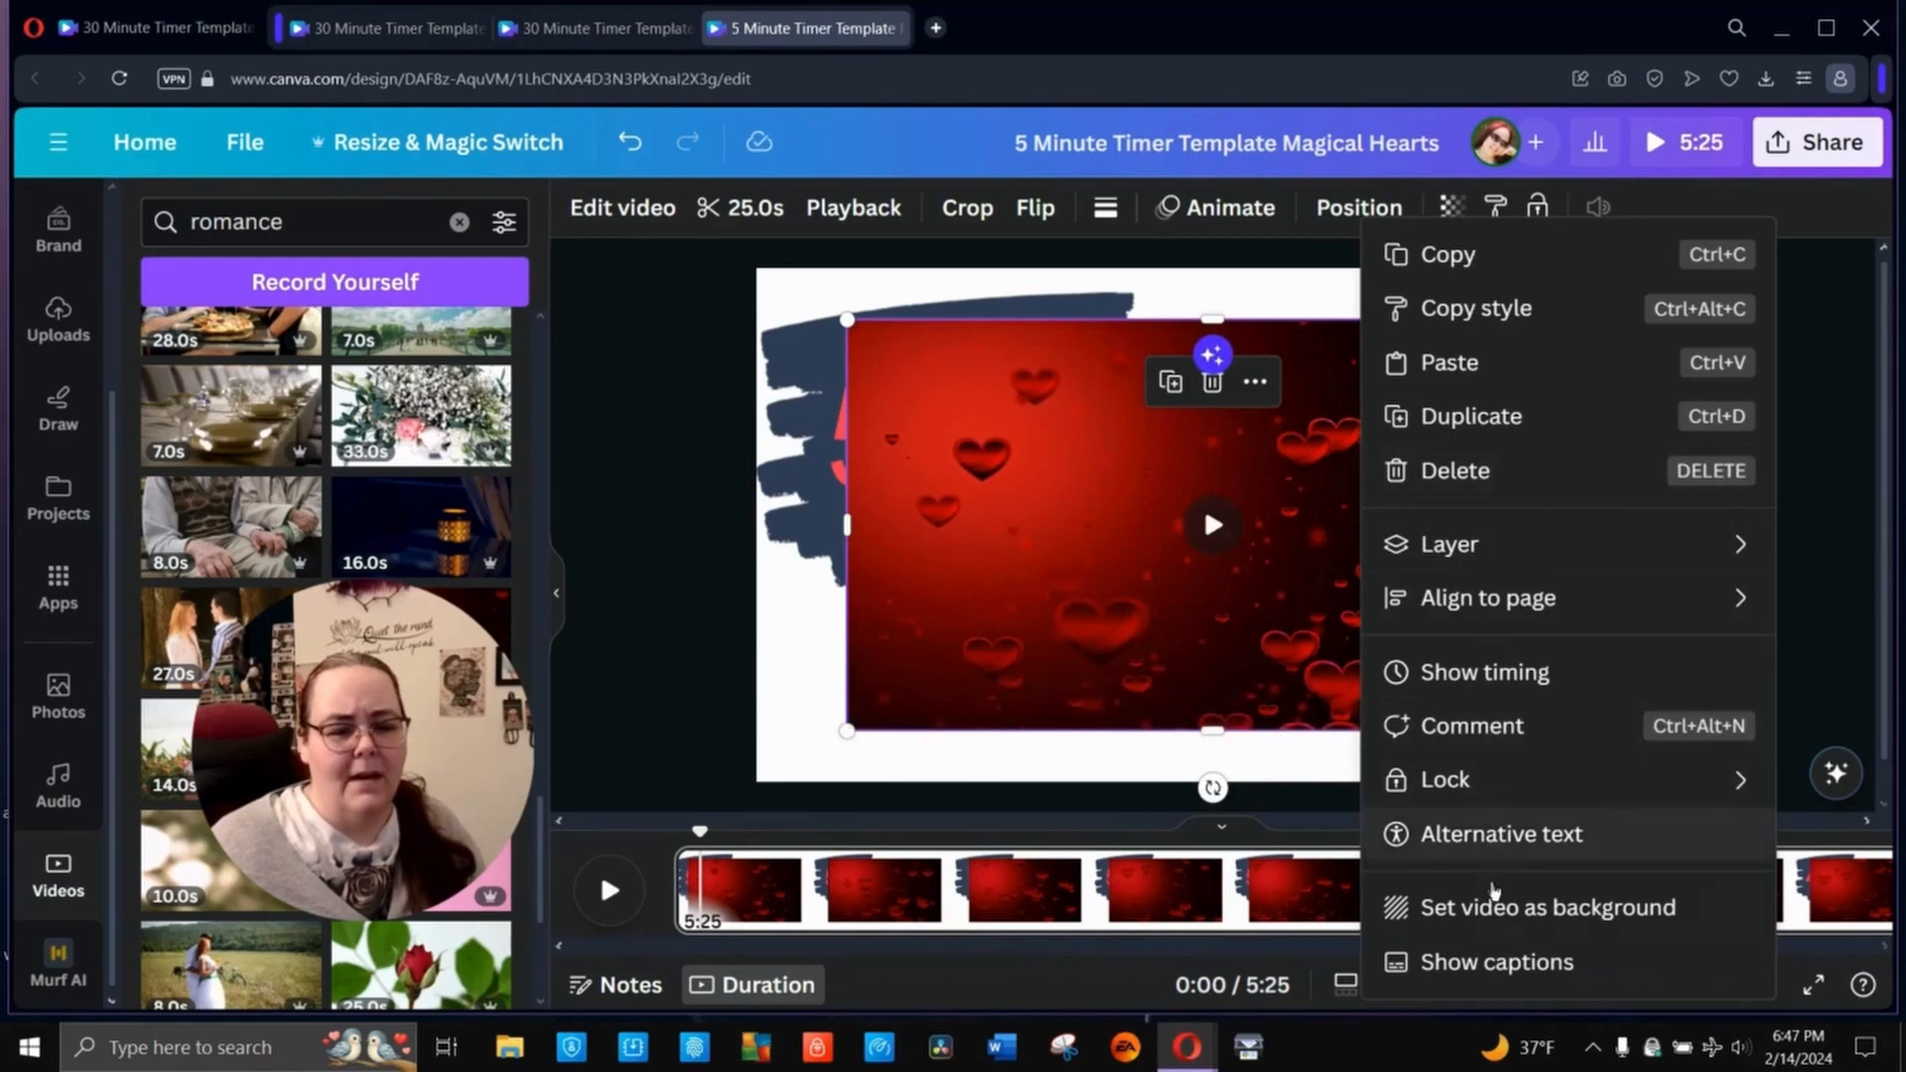
{"action": "left_click", "coordinate": [1501, 907]}
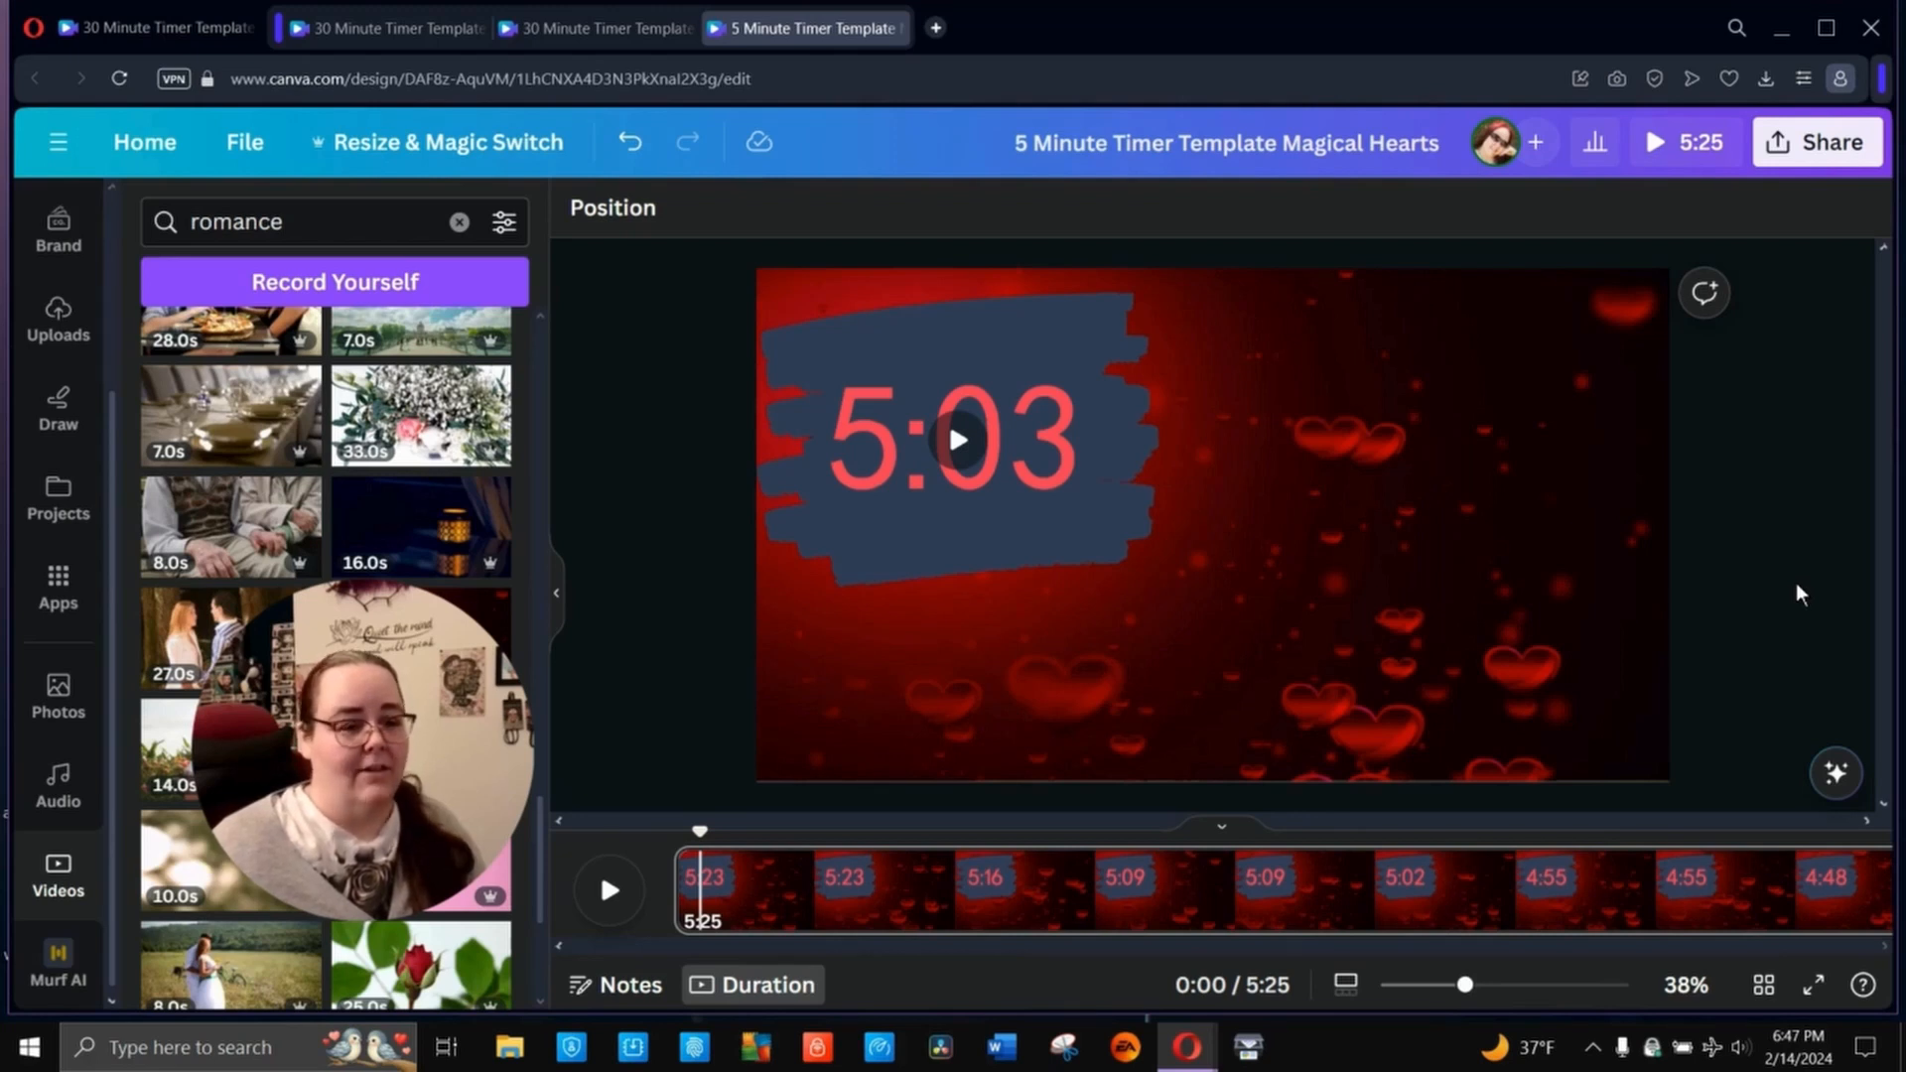
{"action": "left_click", "coordinate": [633, 893]}
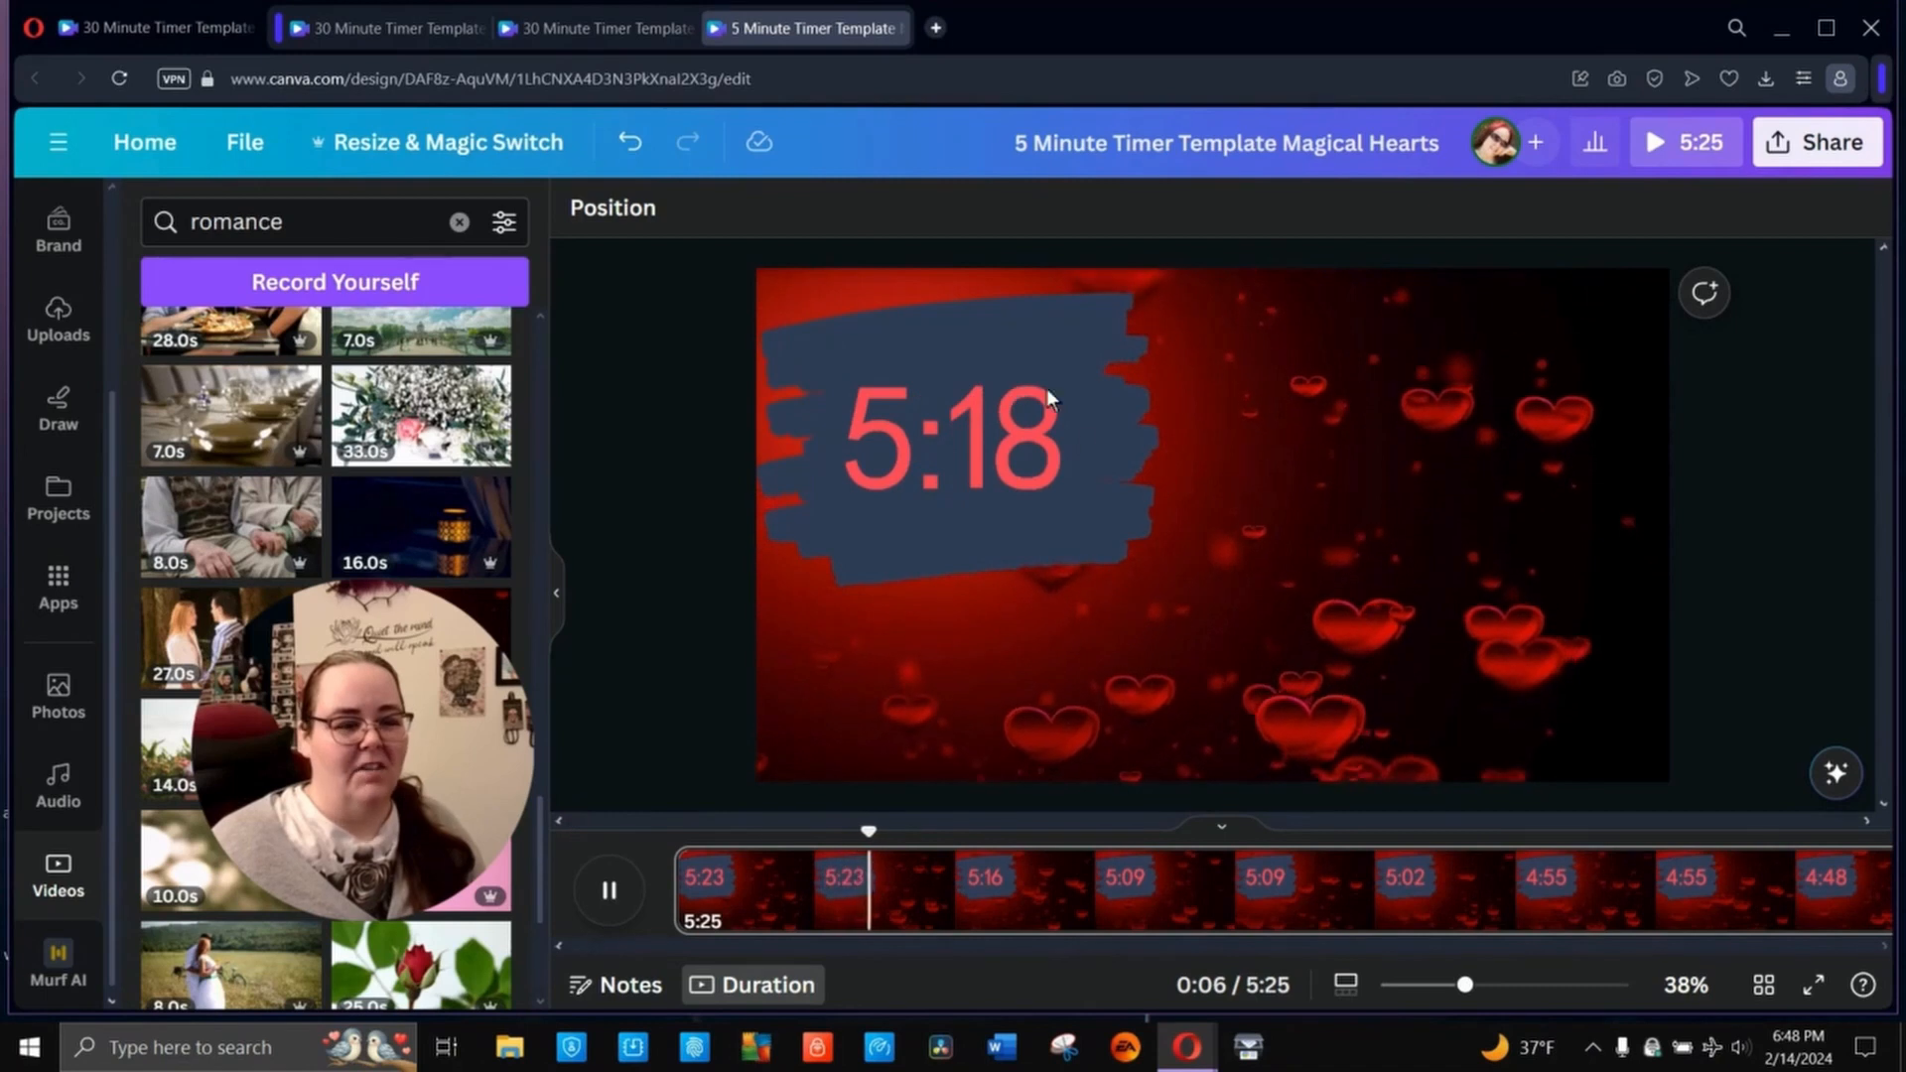
{"action": "left_click", "coordinate": [609, 889]}
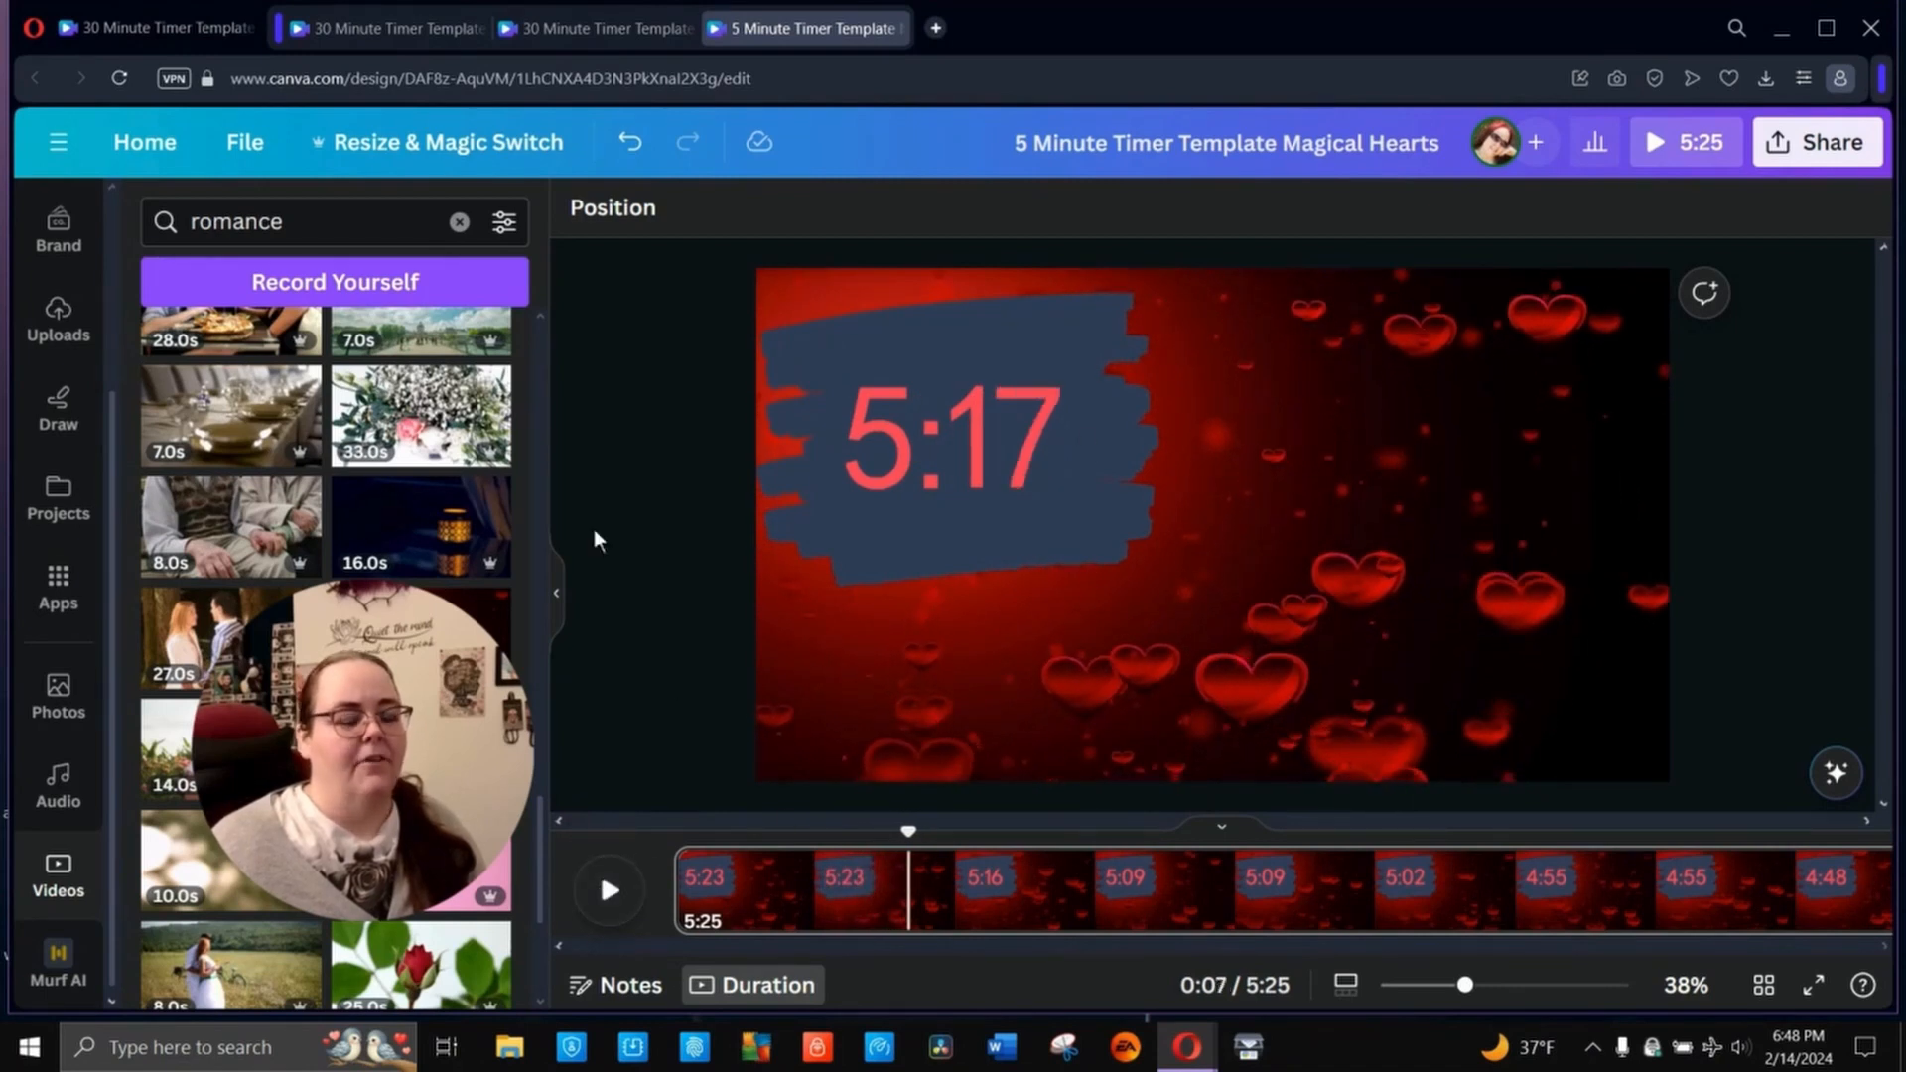
{"action": "left_click", "coordinate": [931, 459]}
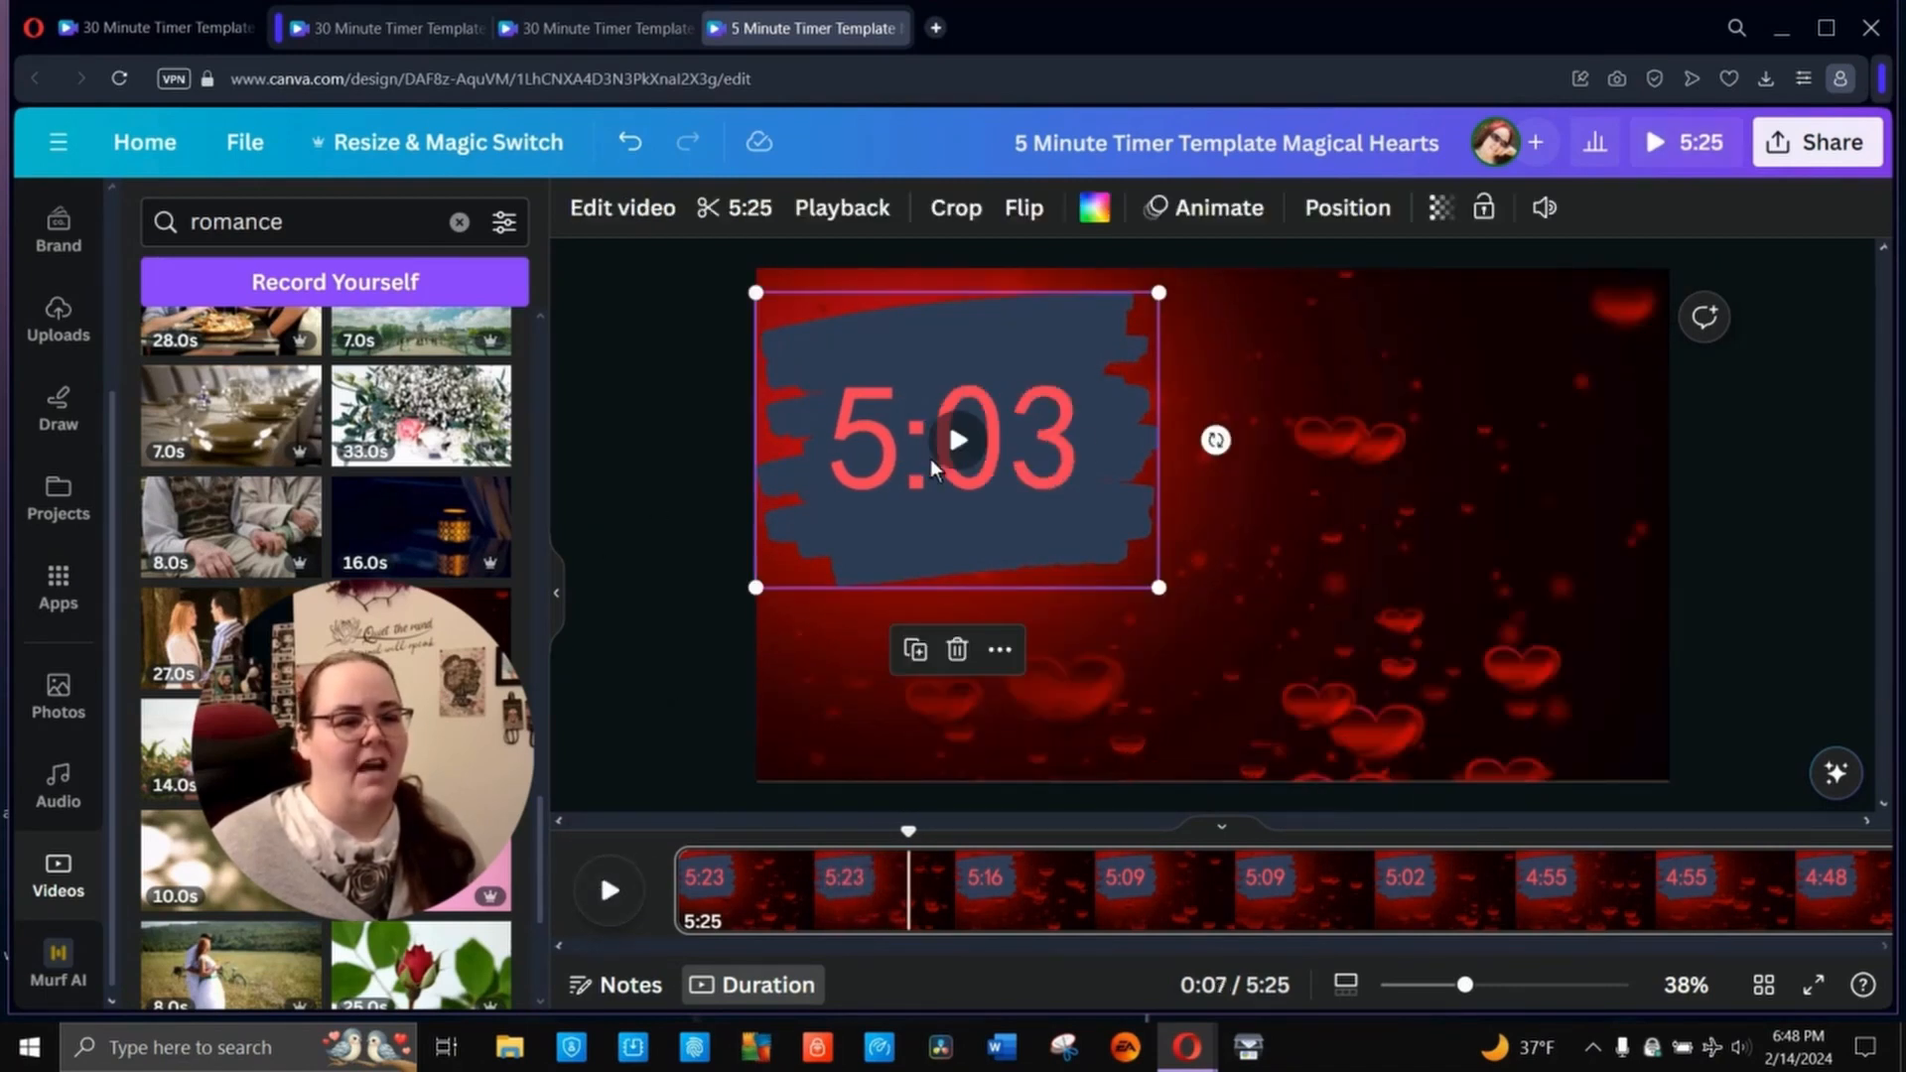
{"action": "left_click", "coordinate": [963, 636]}
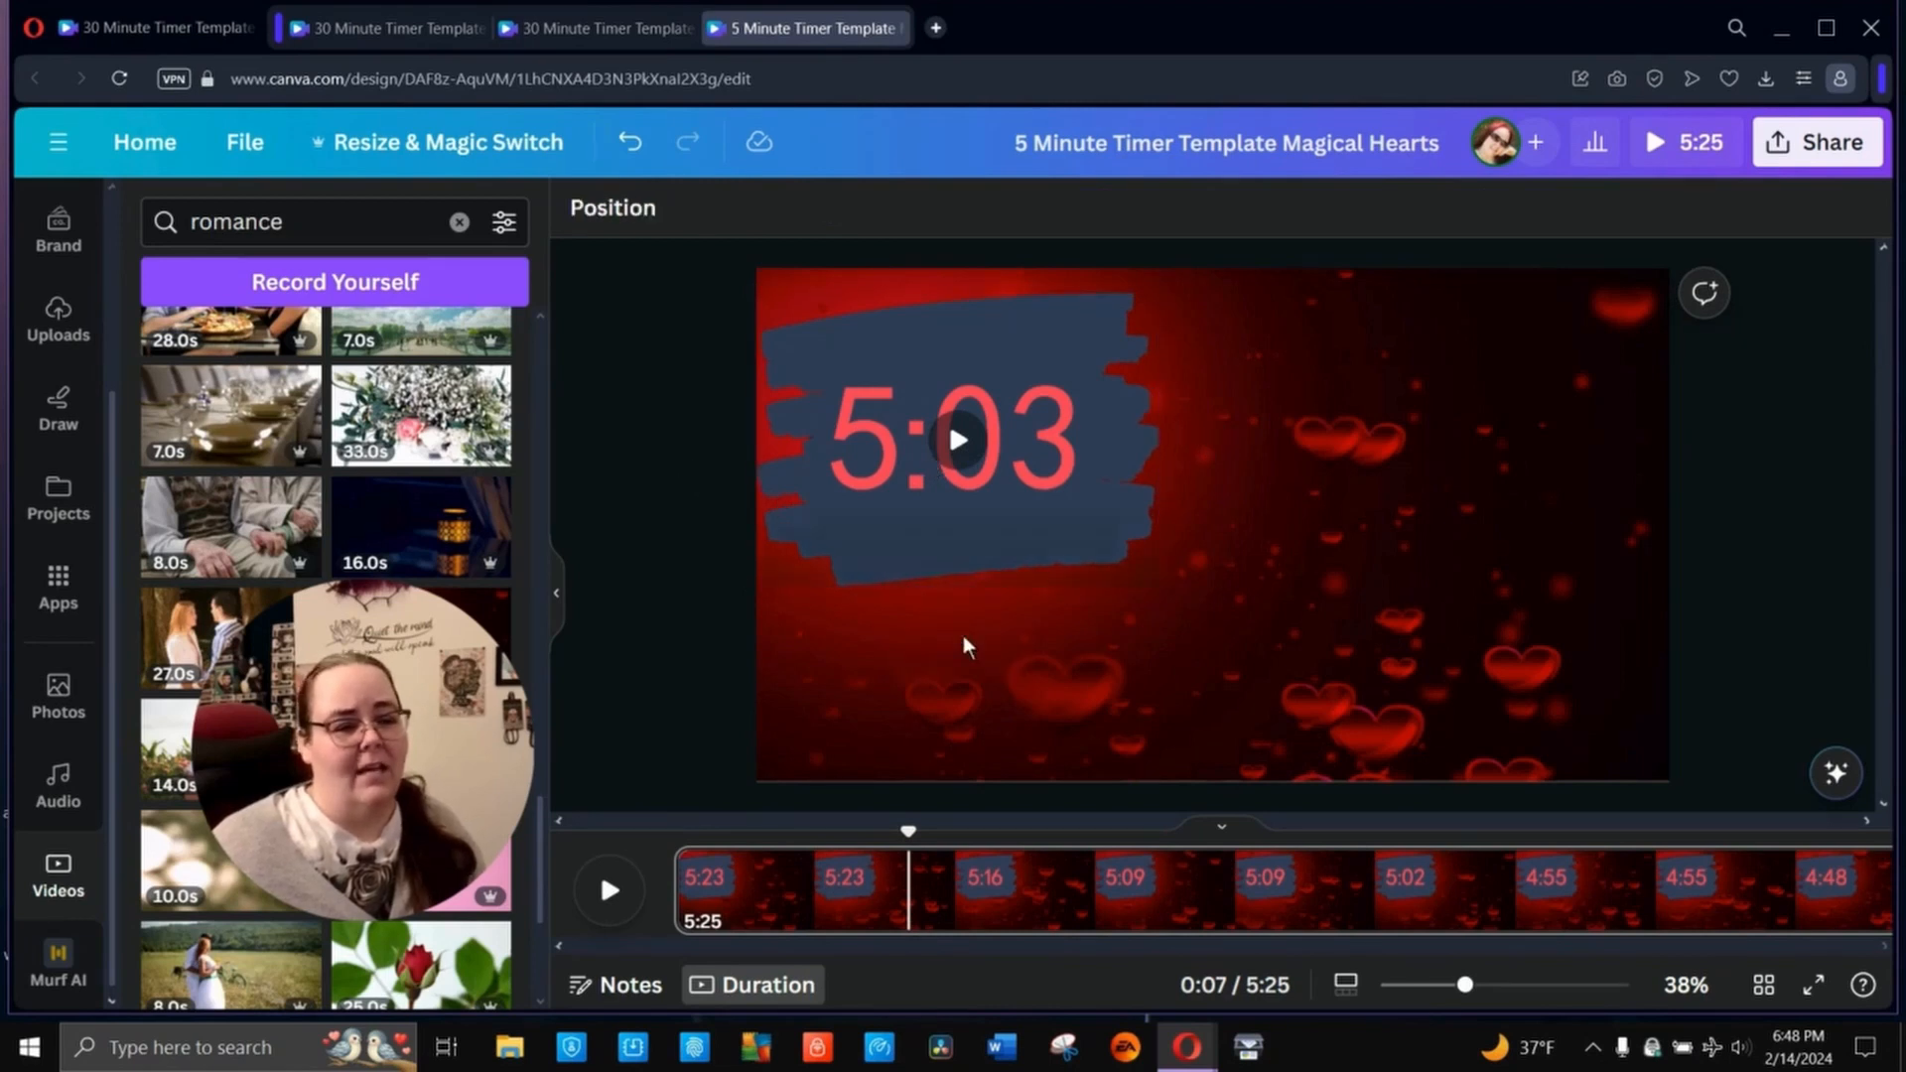
{"action": "left_click", "coordinate": [1380, 566]}
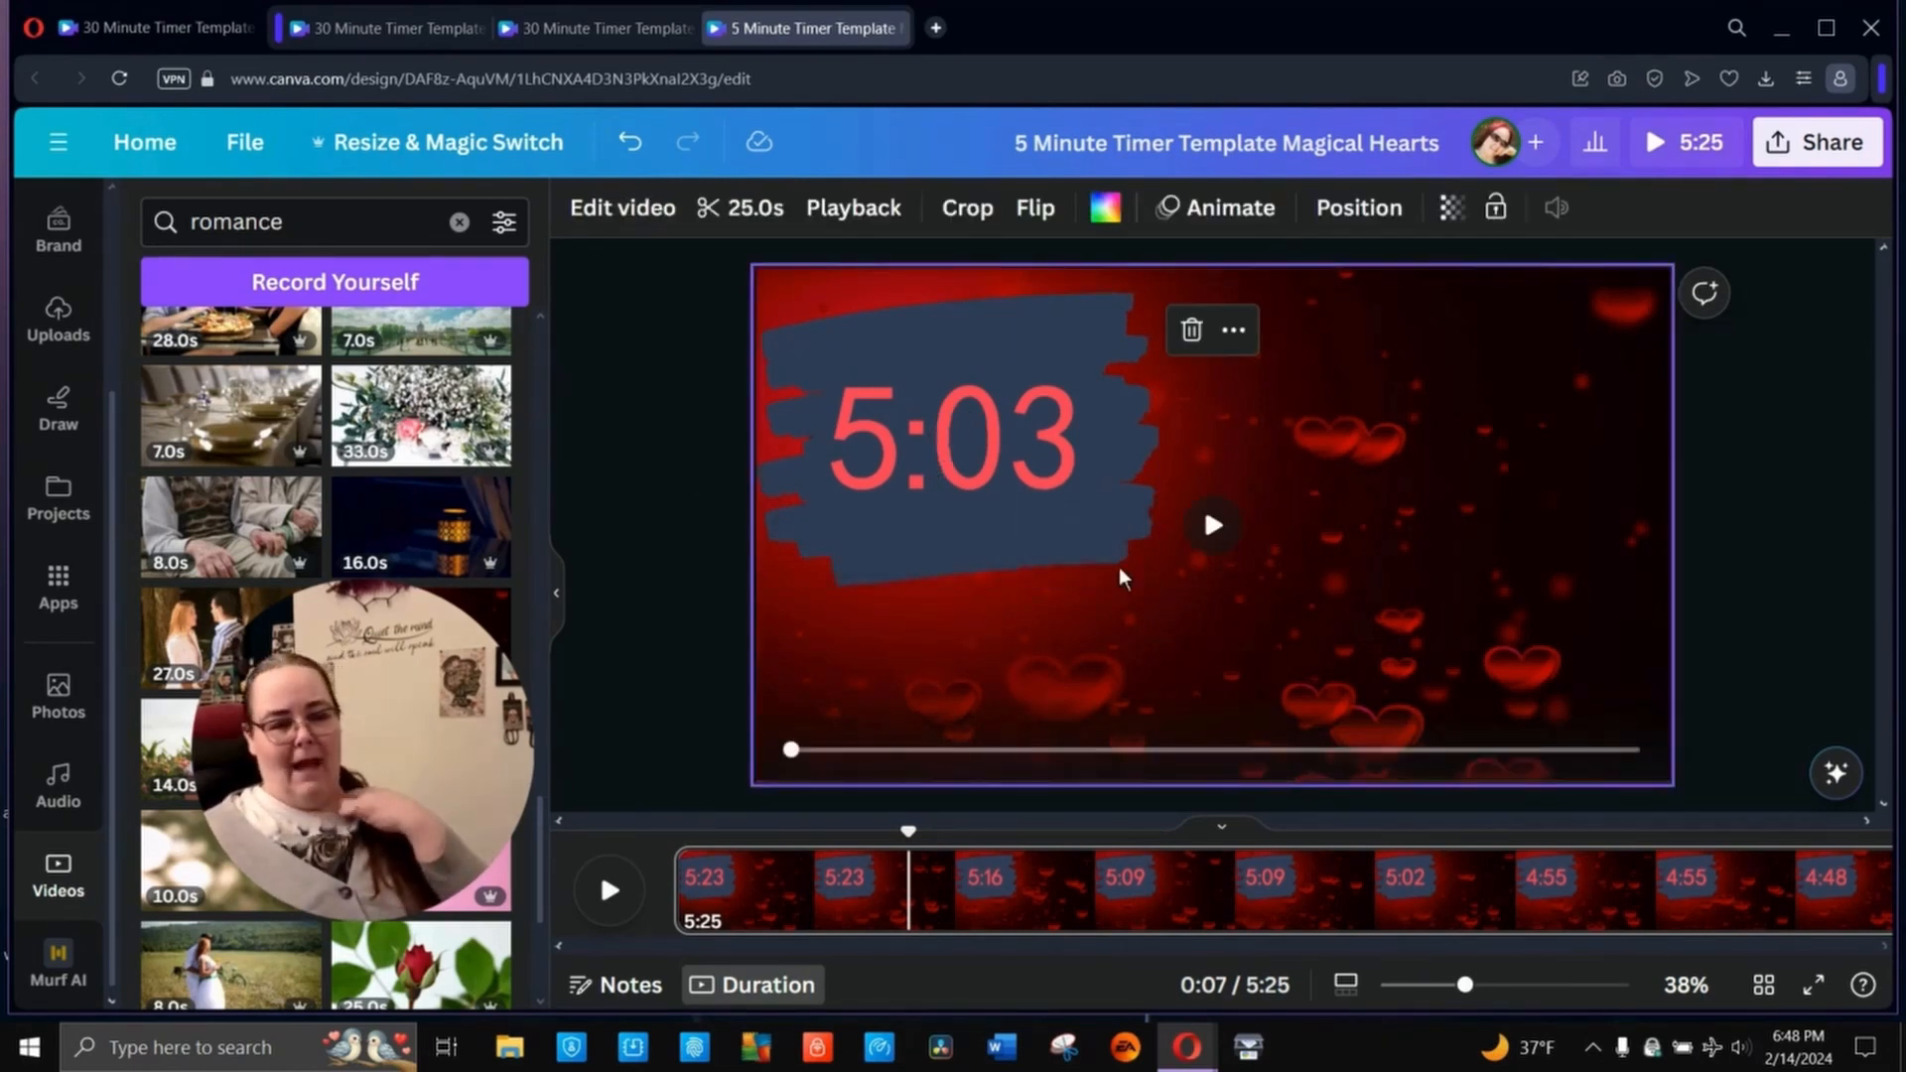
{"action": "left_click", "coordinate": [1029, 537]}
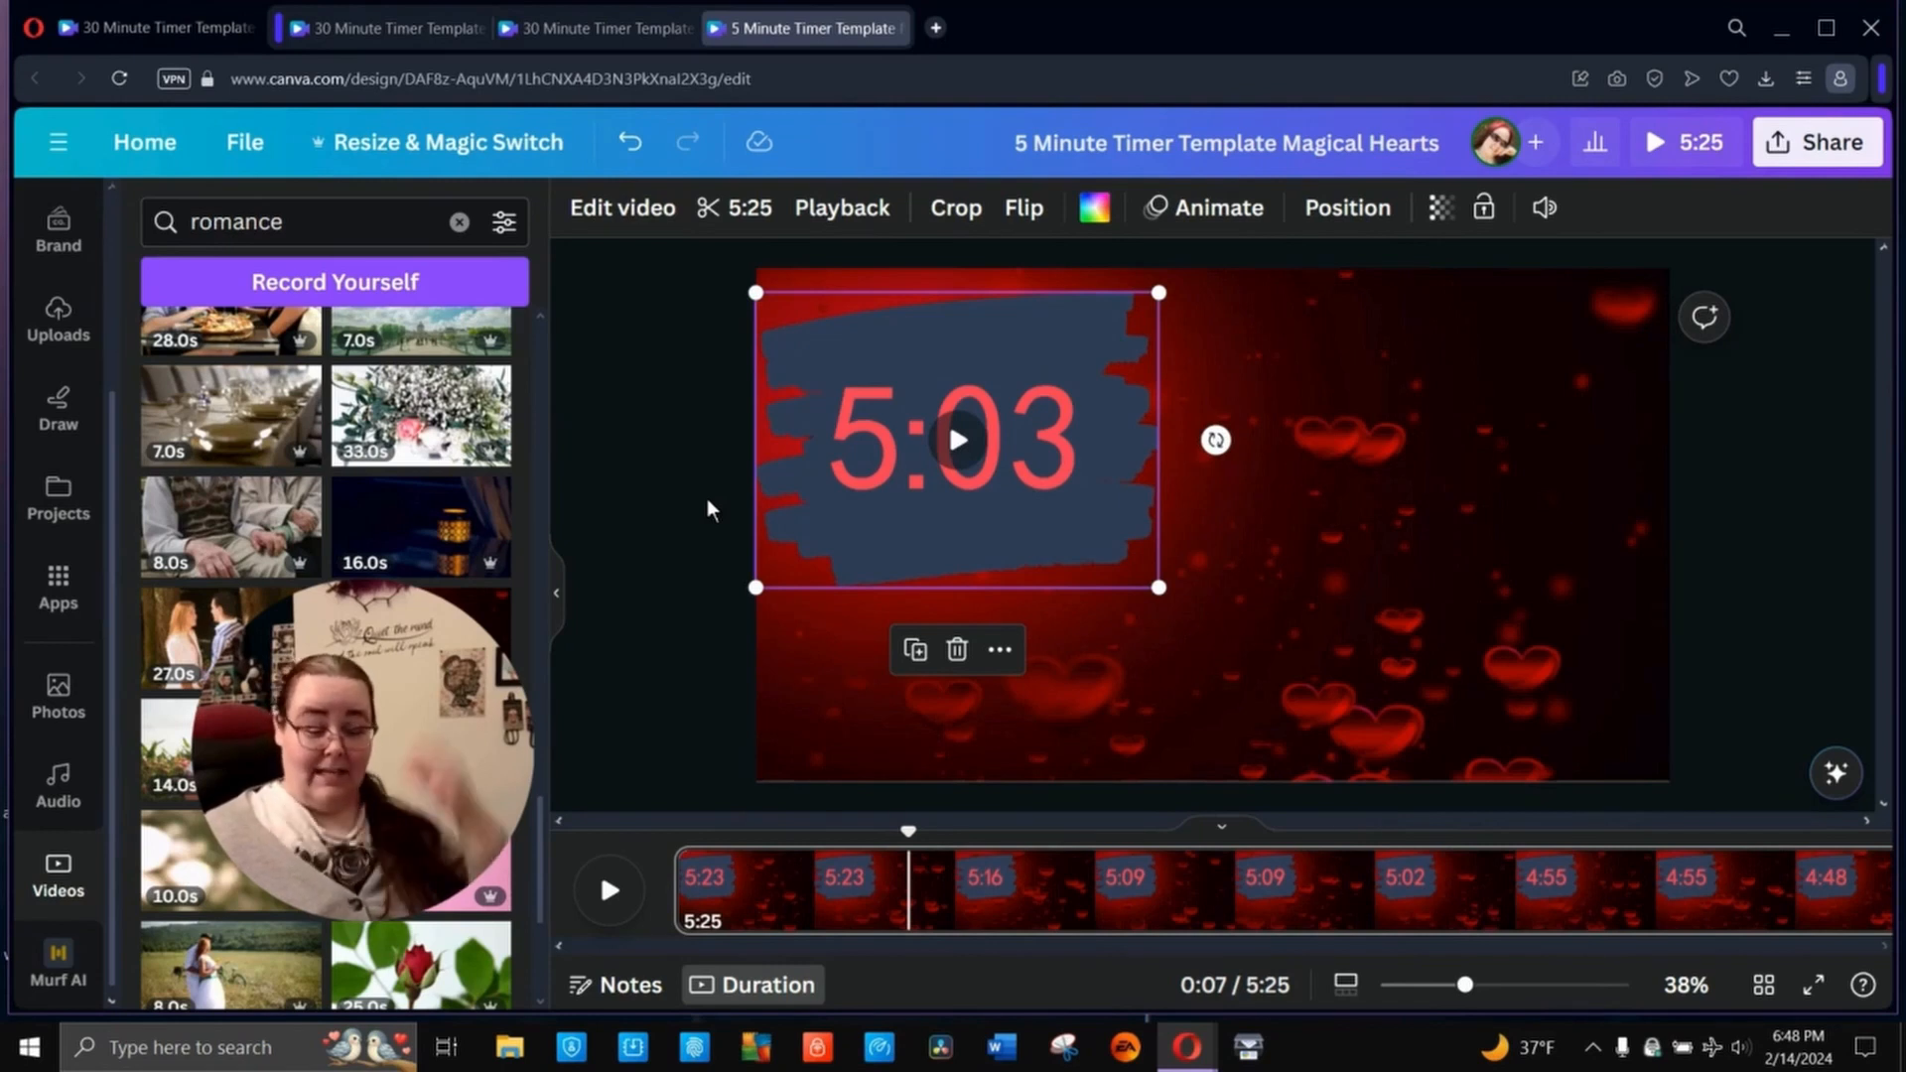
{"action": "left_click", "coordinate": [681, 476]}
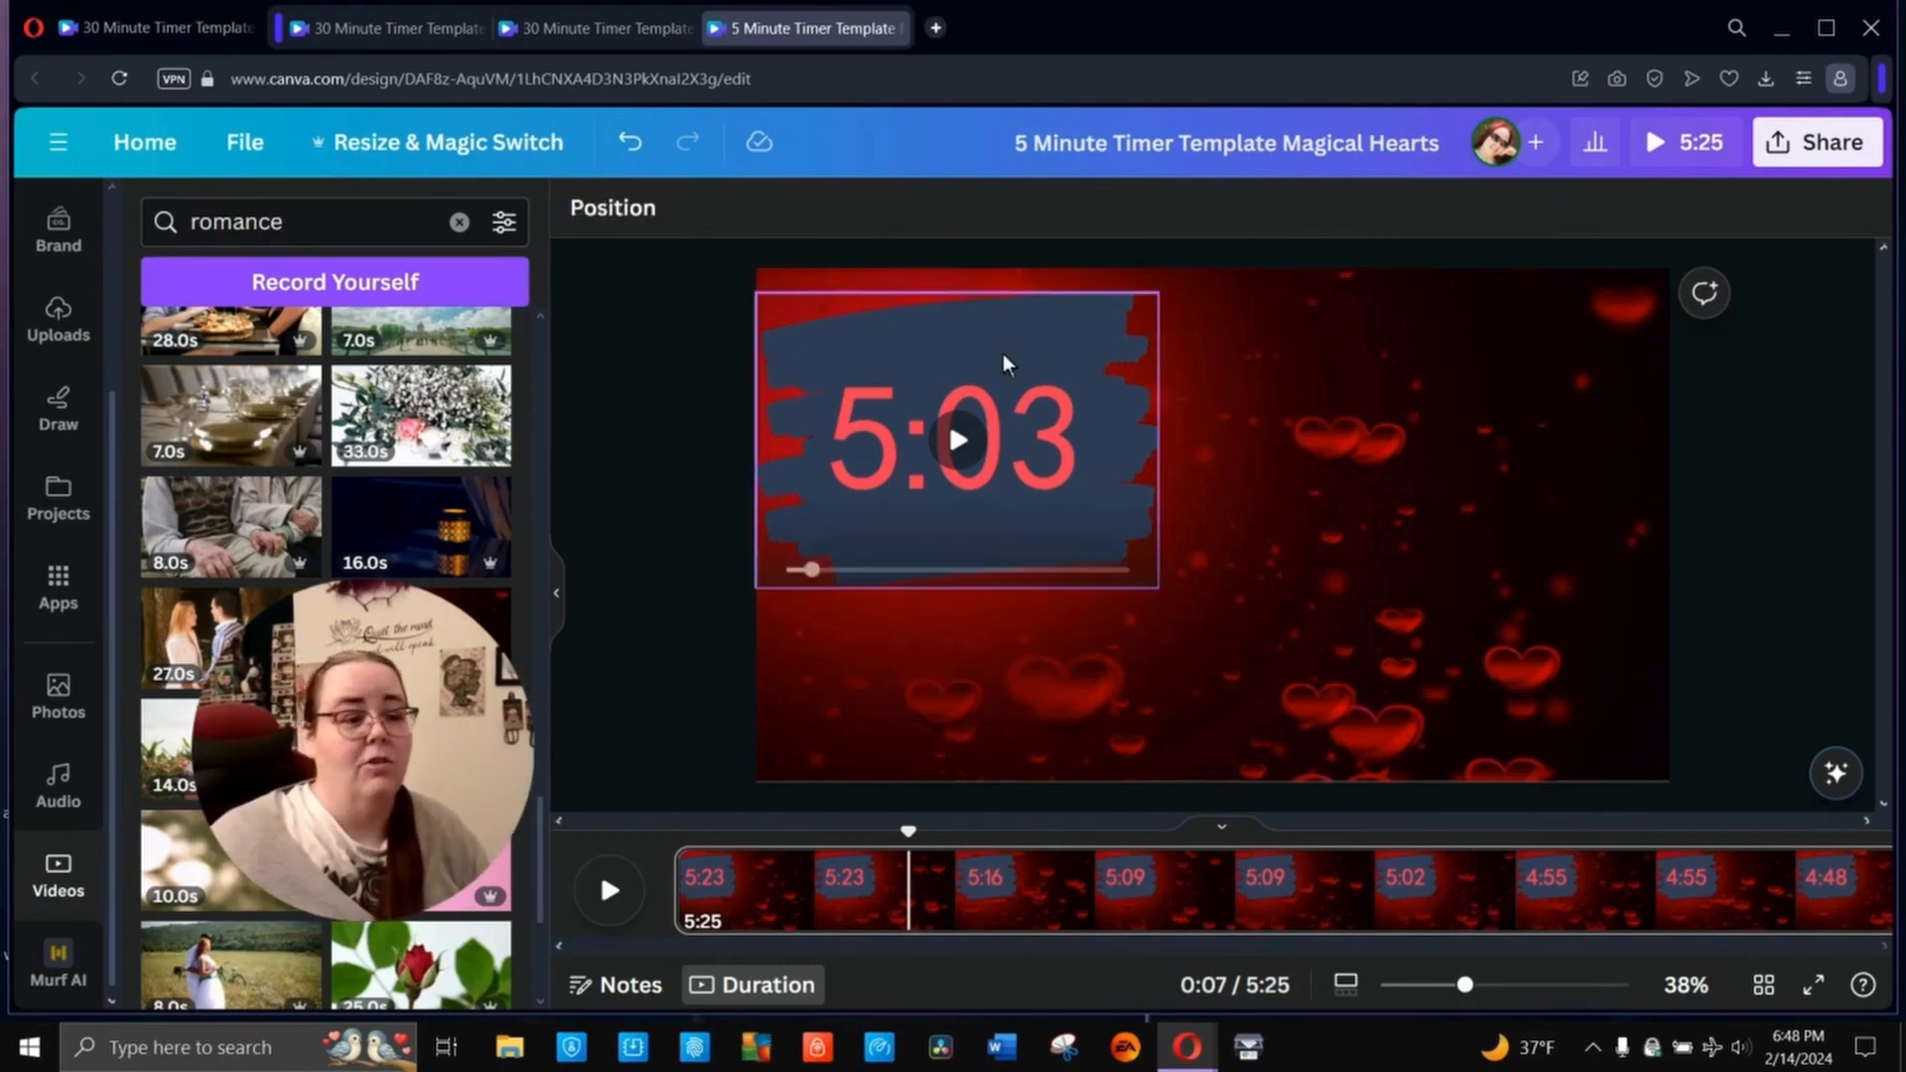
{"action": "left_click", "coordinate": [1005, 365]}
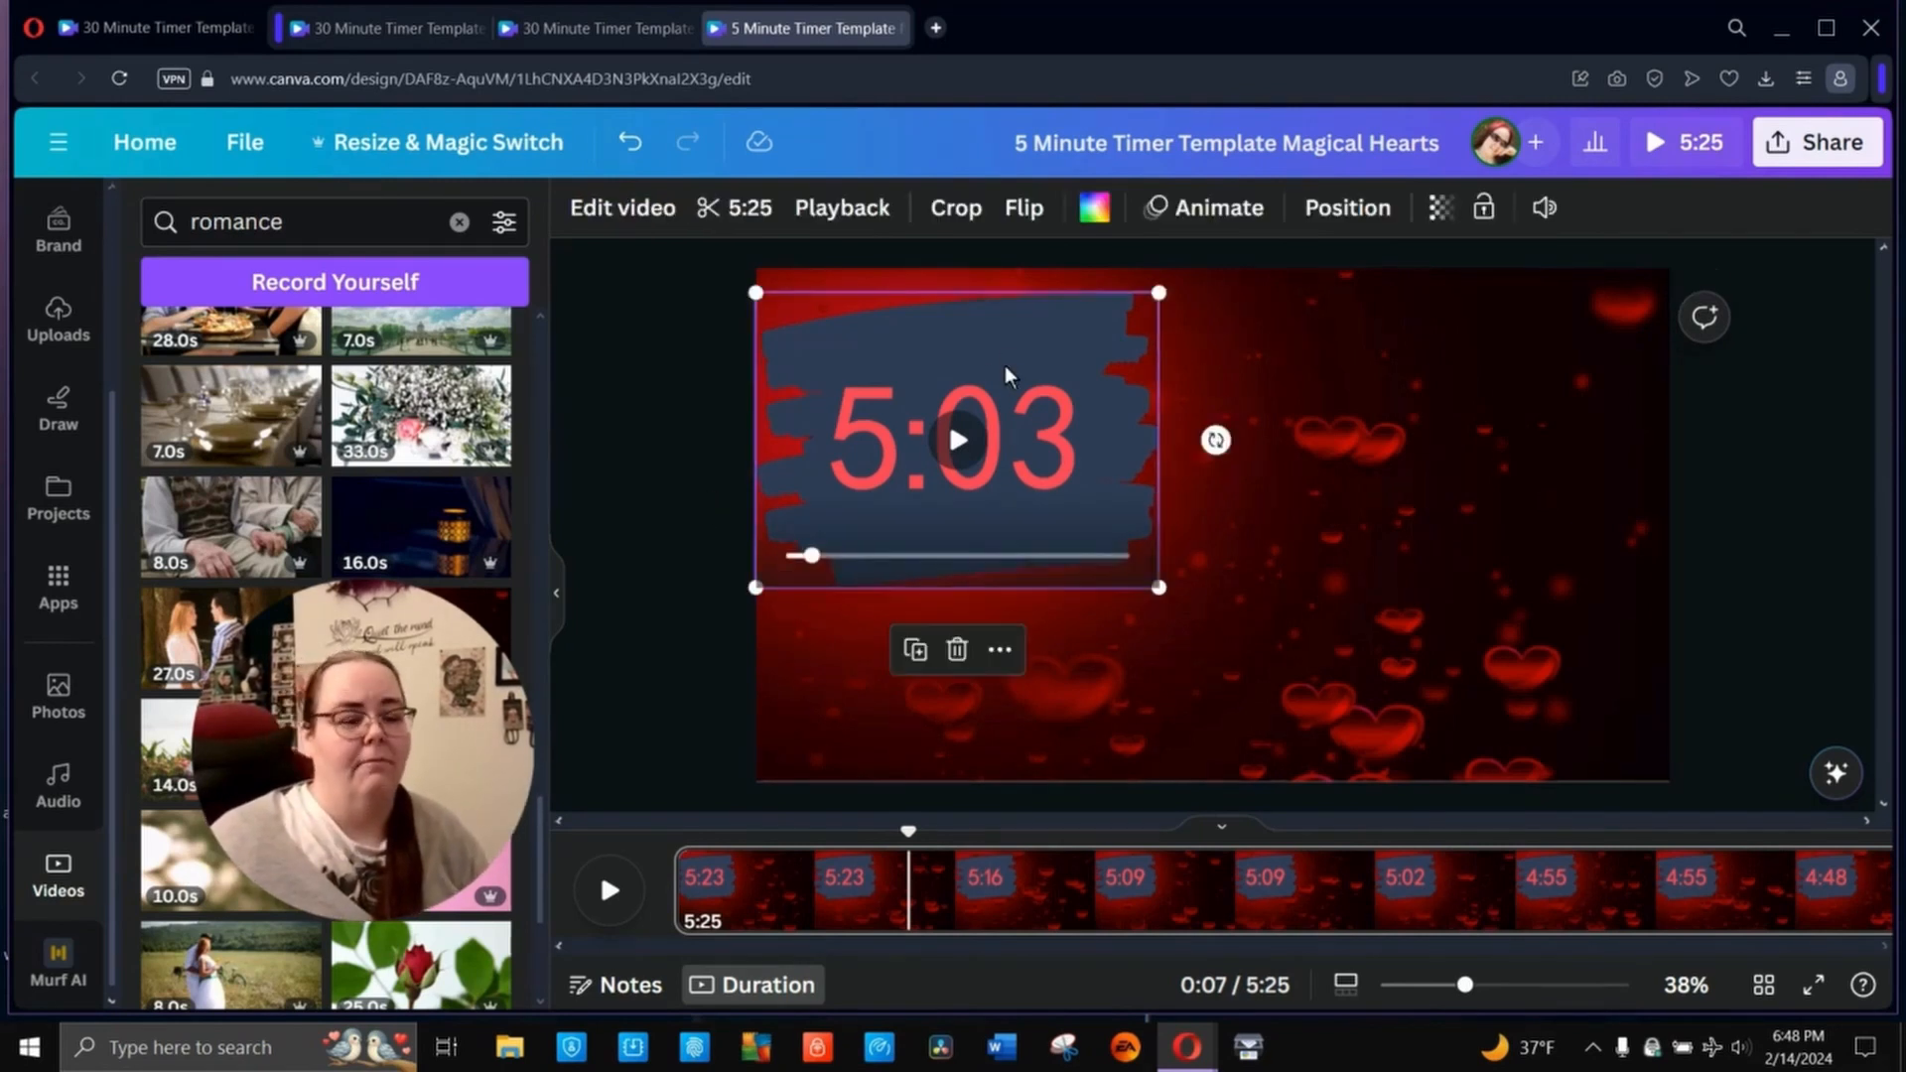
{"action": "left_click", "coordinate": [652, 403]}
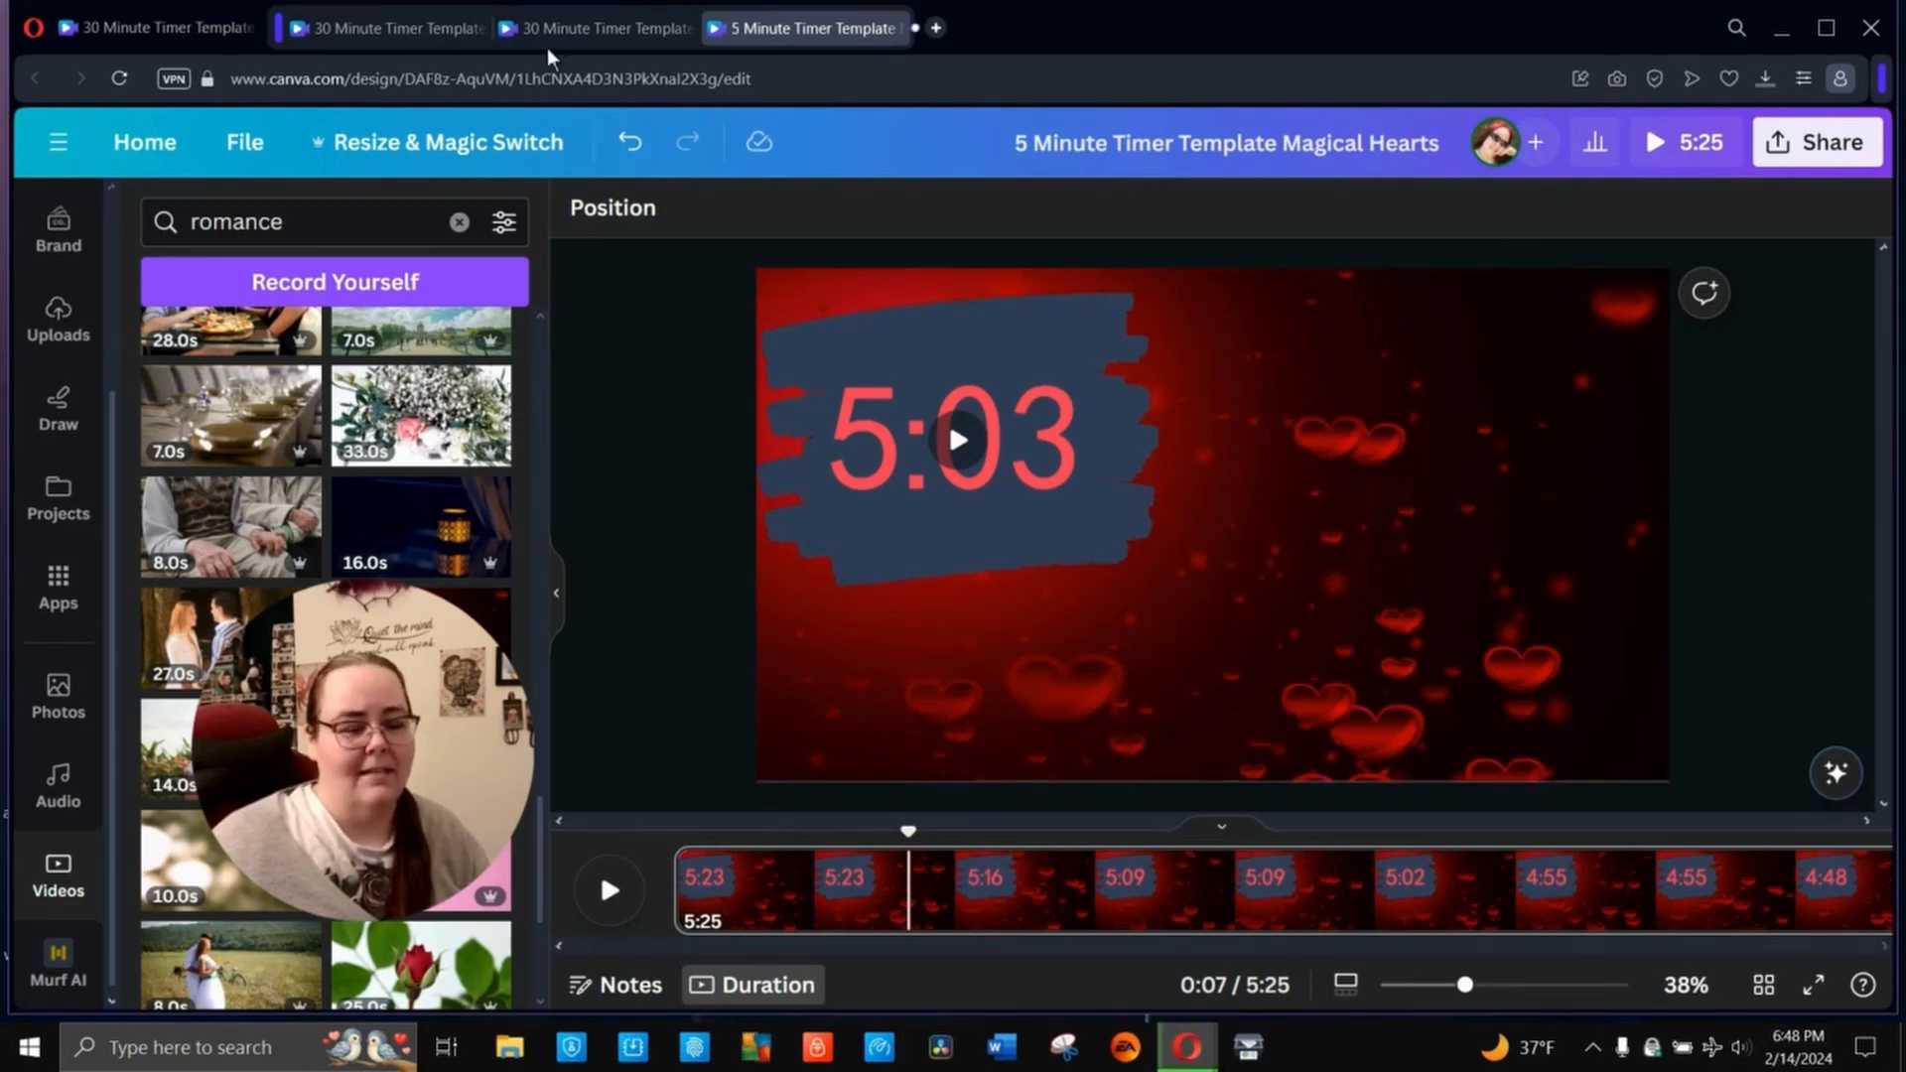
{"action": "left_click", "coordinate": [1032, 350]}
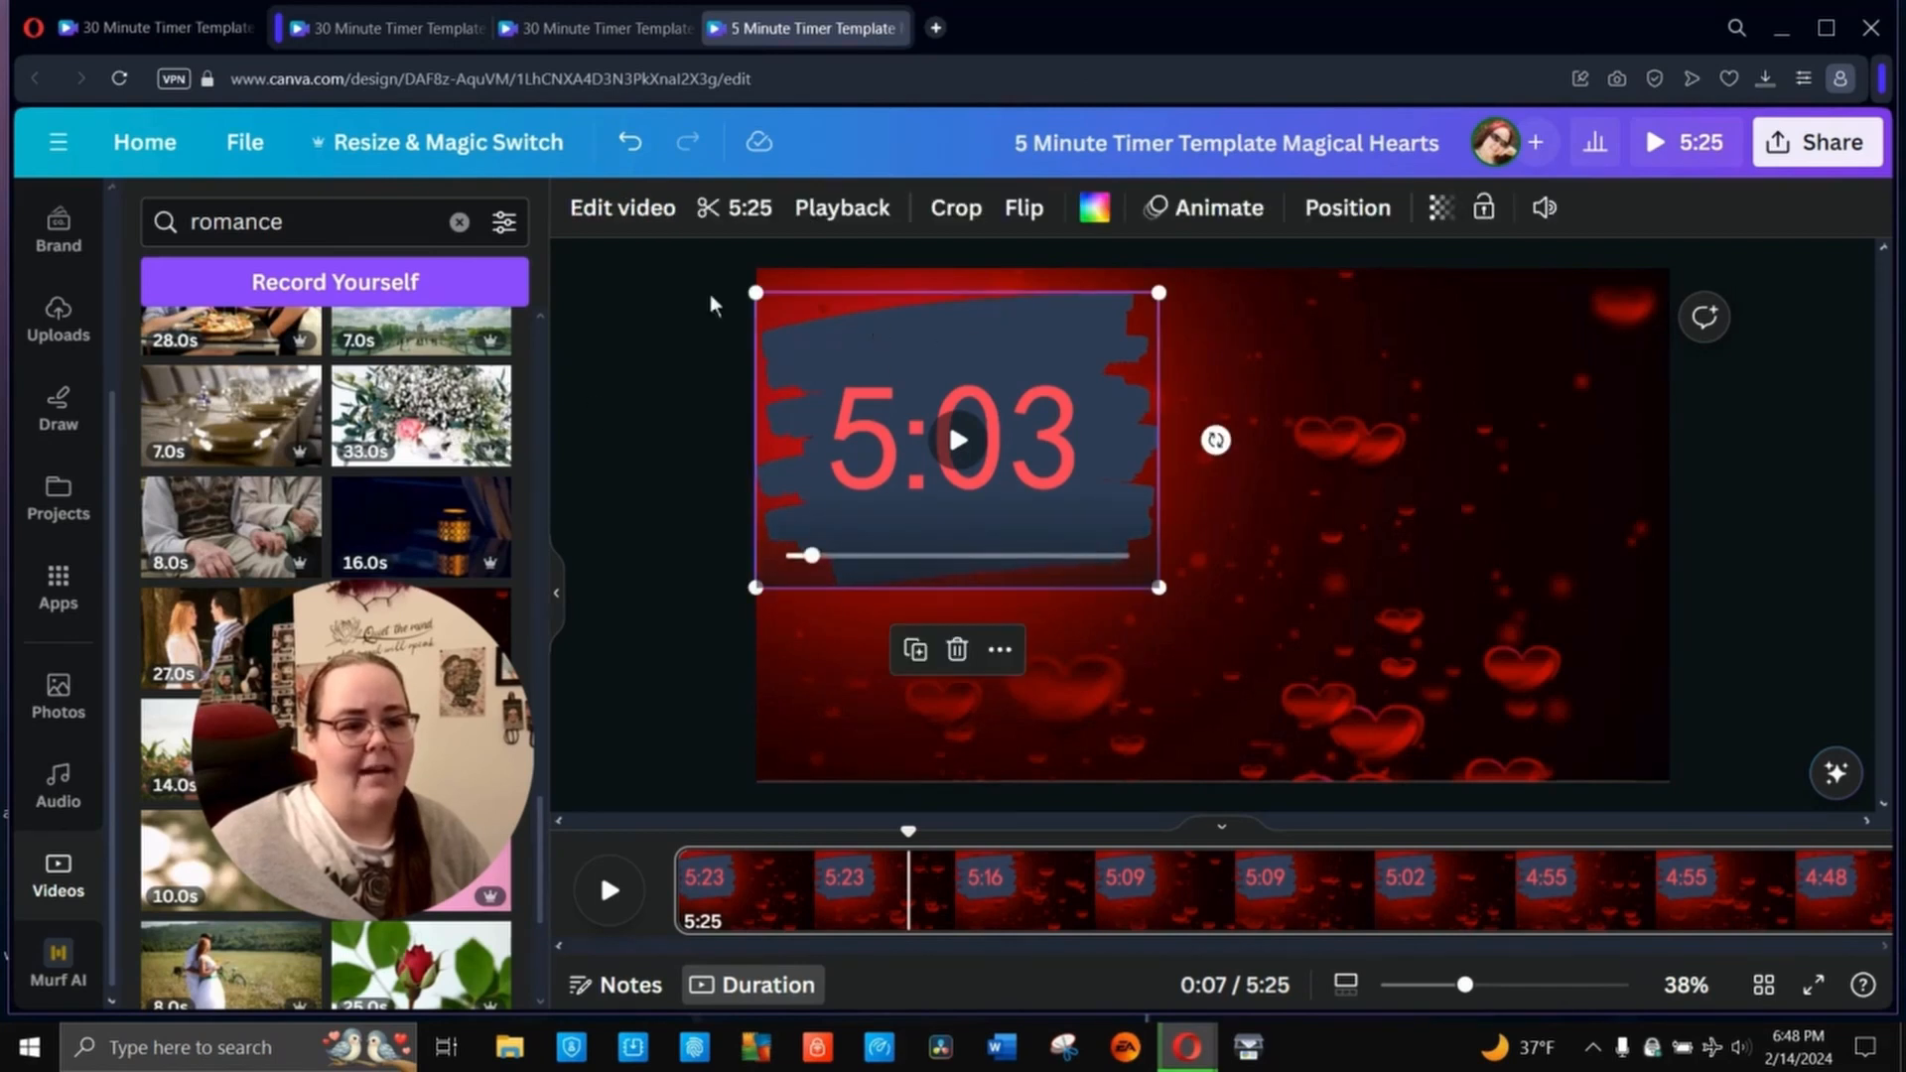
{"action": "right_click", "coordinate": [664, 365]}
{"action": "left_click", "coordinate": [637, 322]}
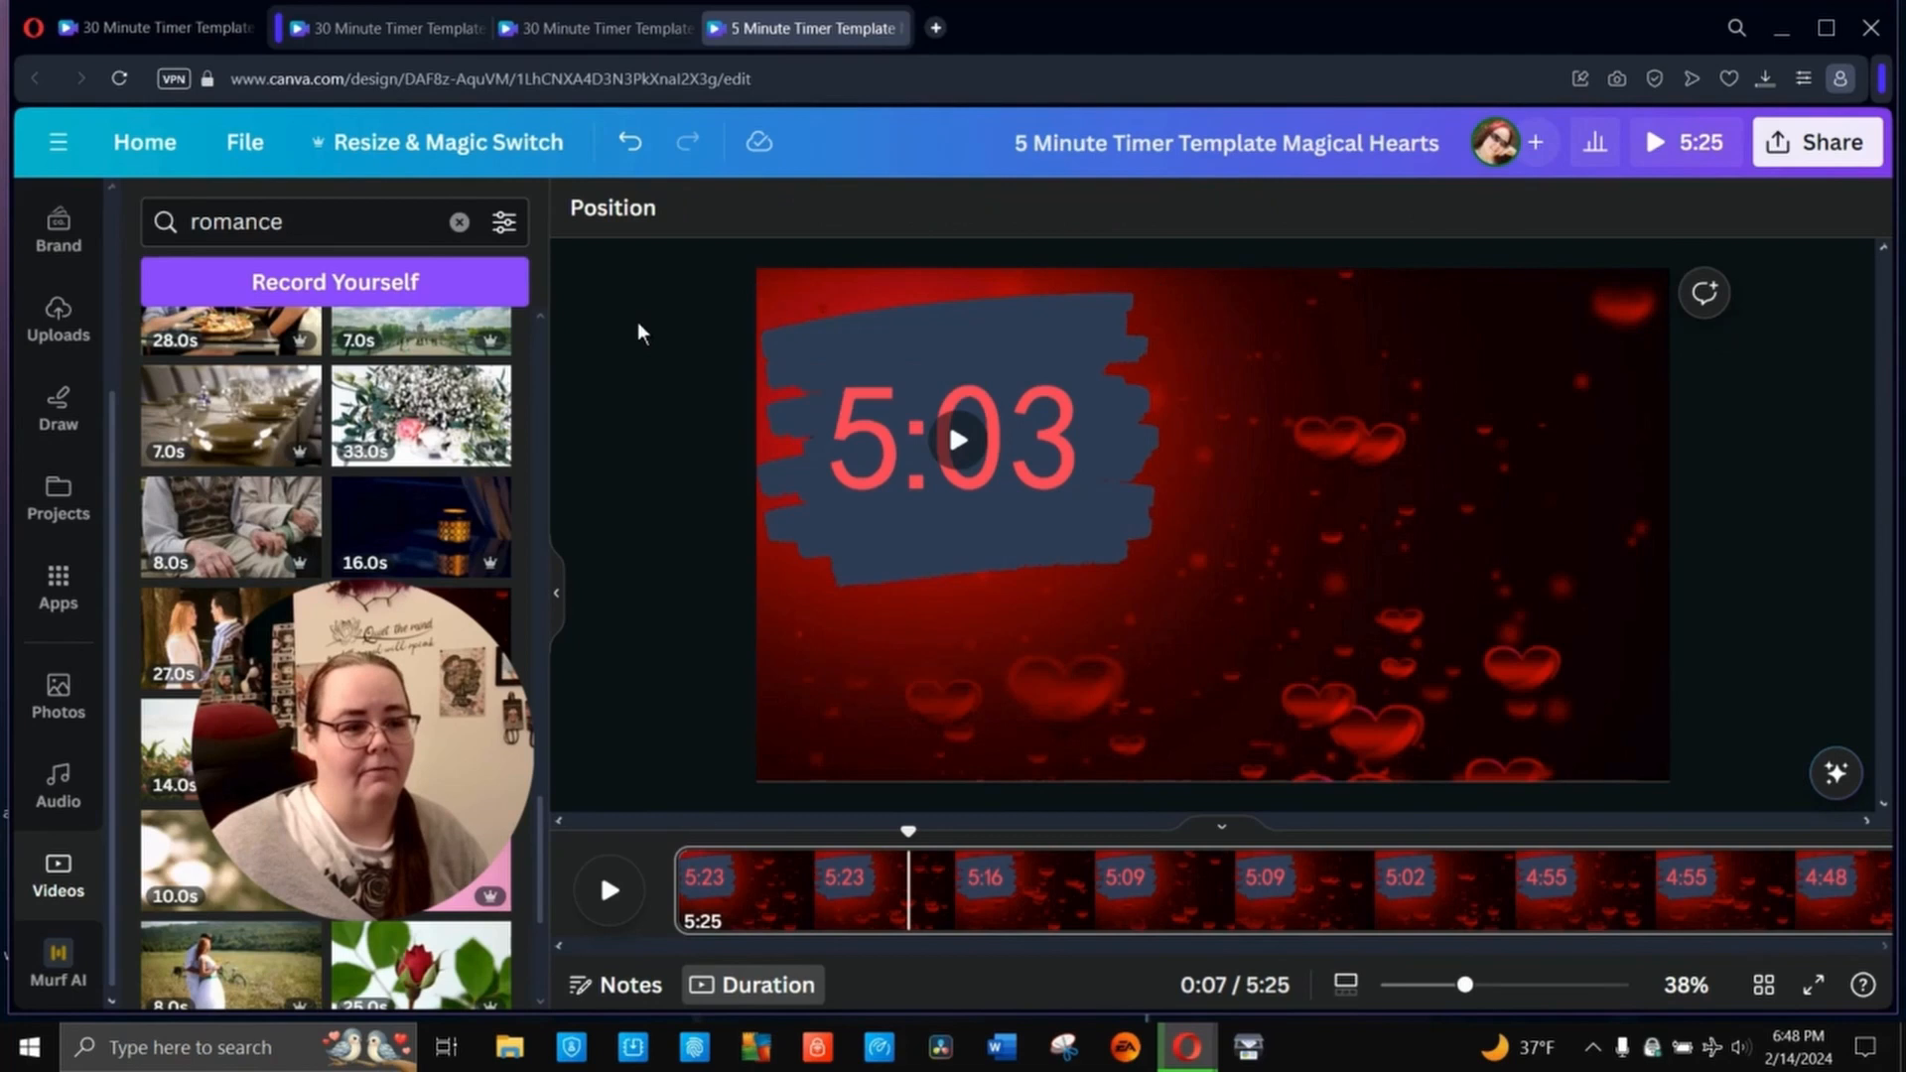
- Show the full filter list for the timer clip and try the Greyscale and Cali filters on it
{"action": "left_click", "coordinate": [972, 344]}
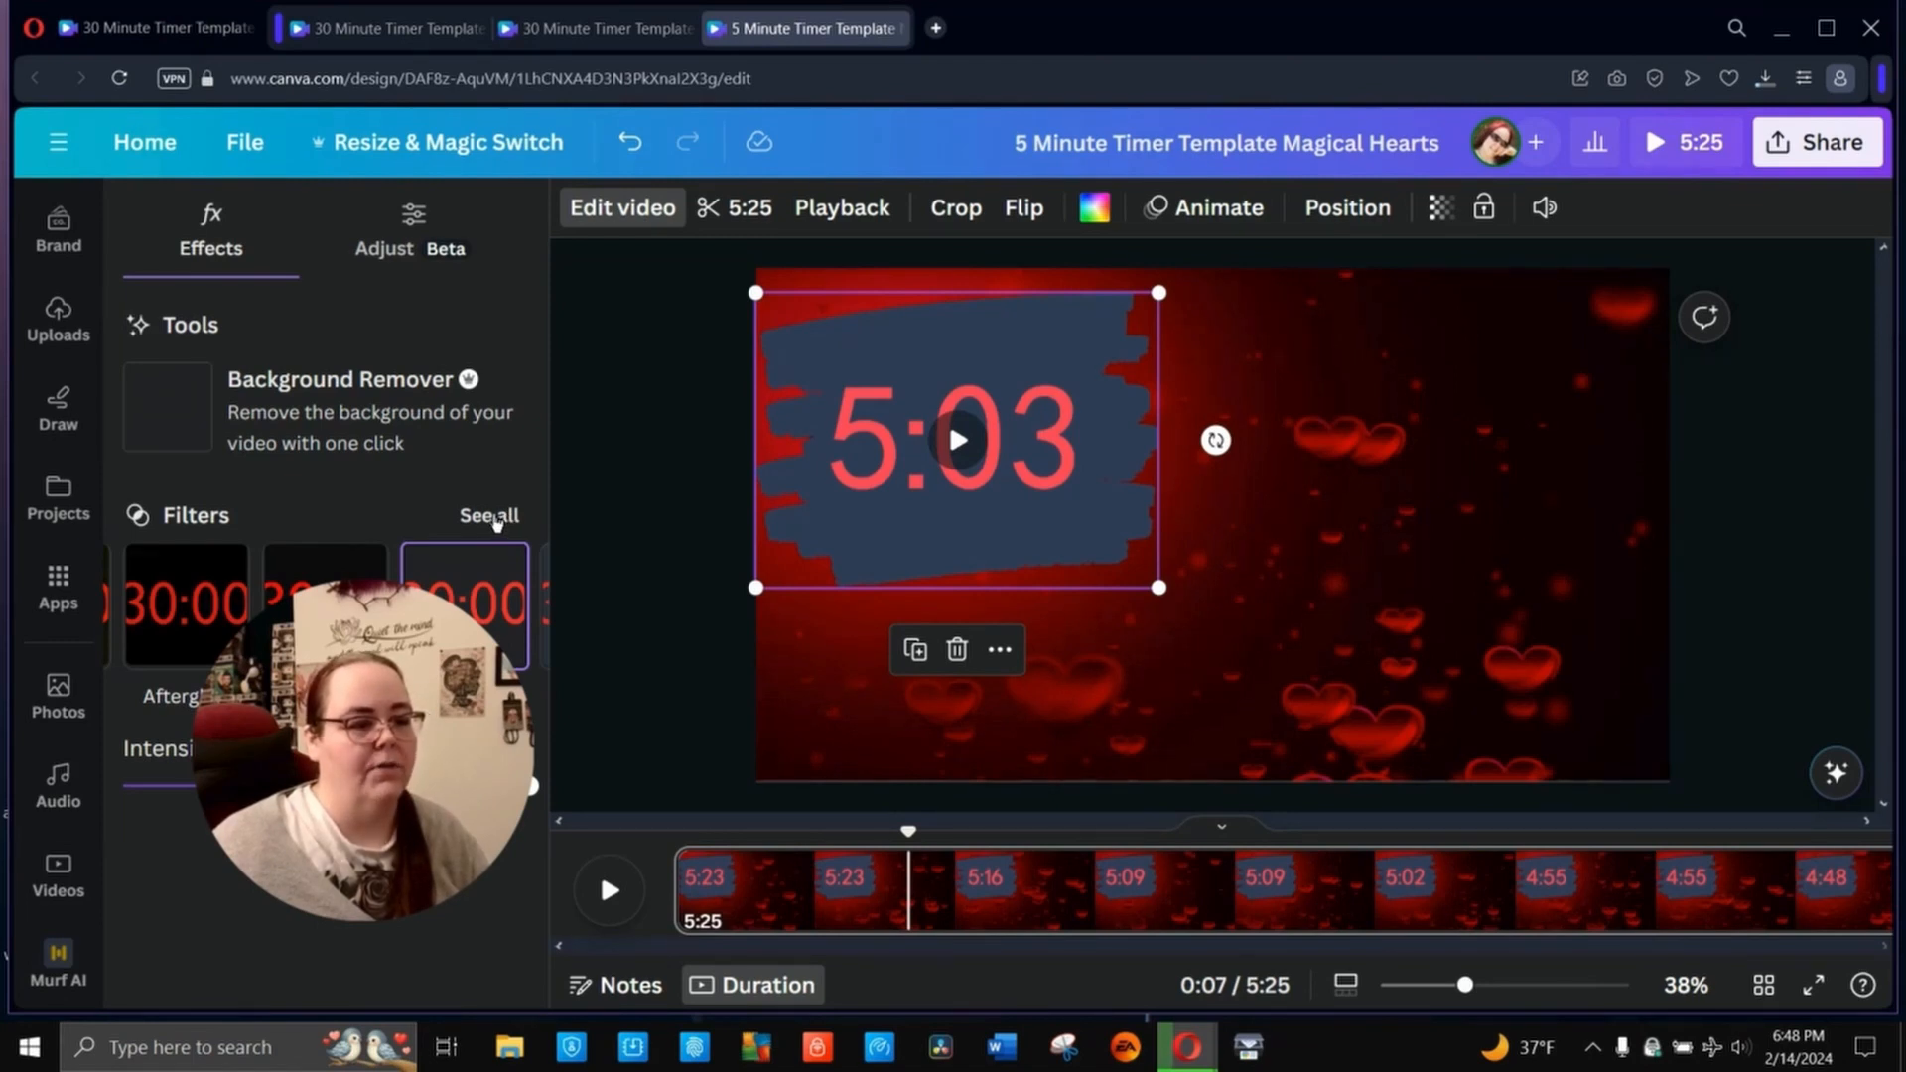
{"action": "left_click", "coordinate": [494, 518]}
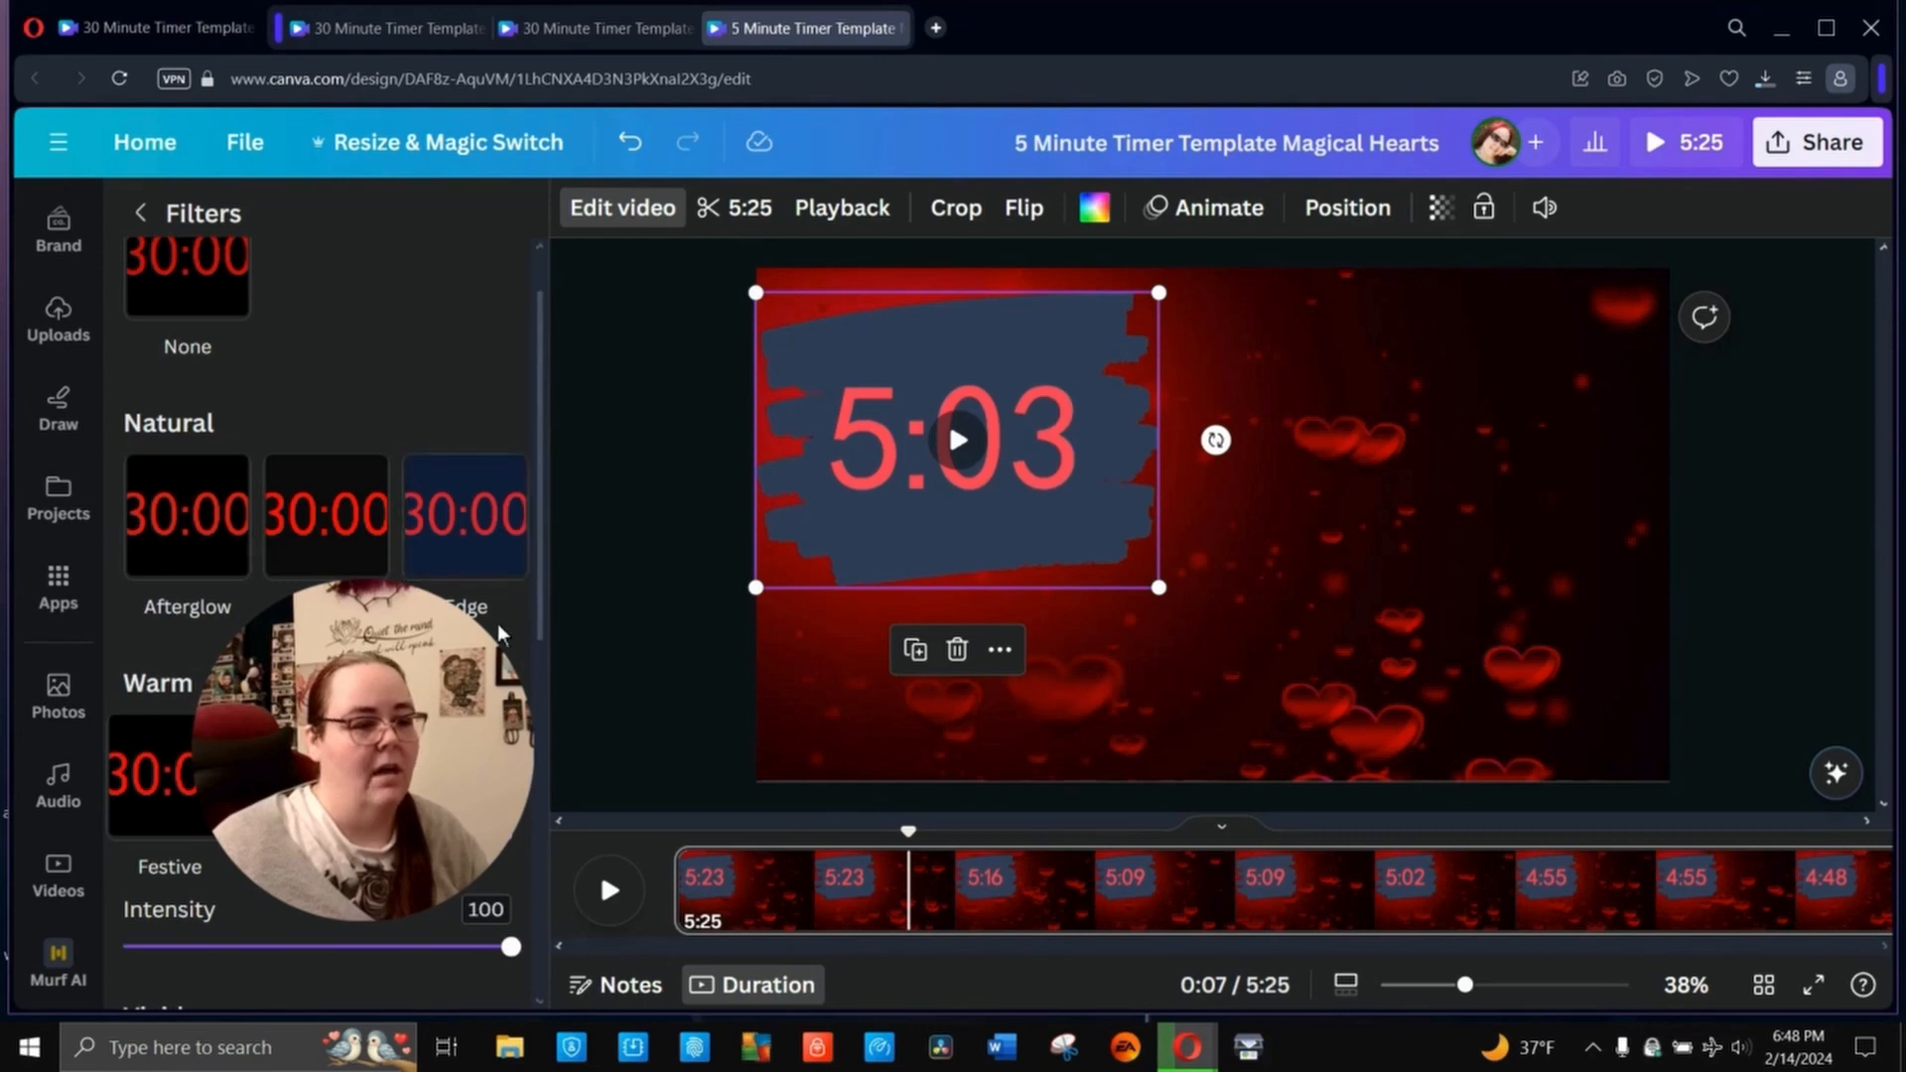
{"action": "scroll", "coordinate": [499, 632], "scroll_direction": "down", "scroll_amount": 6}
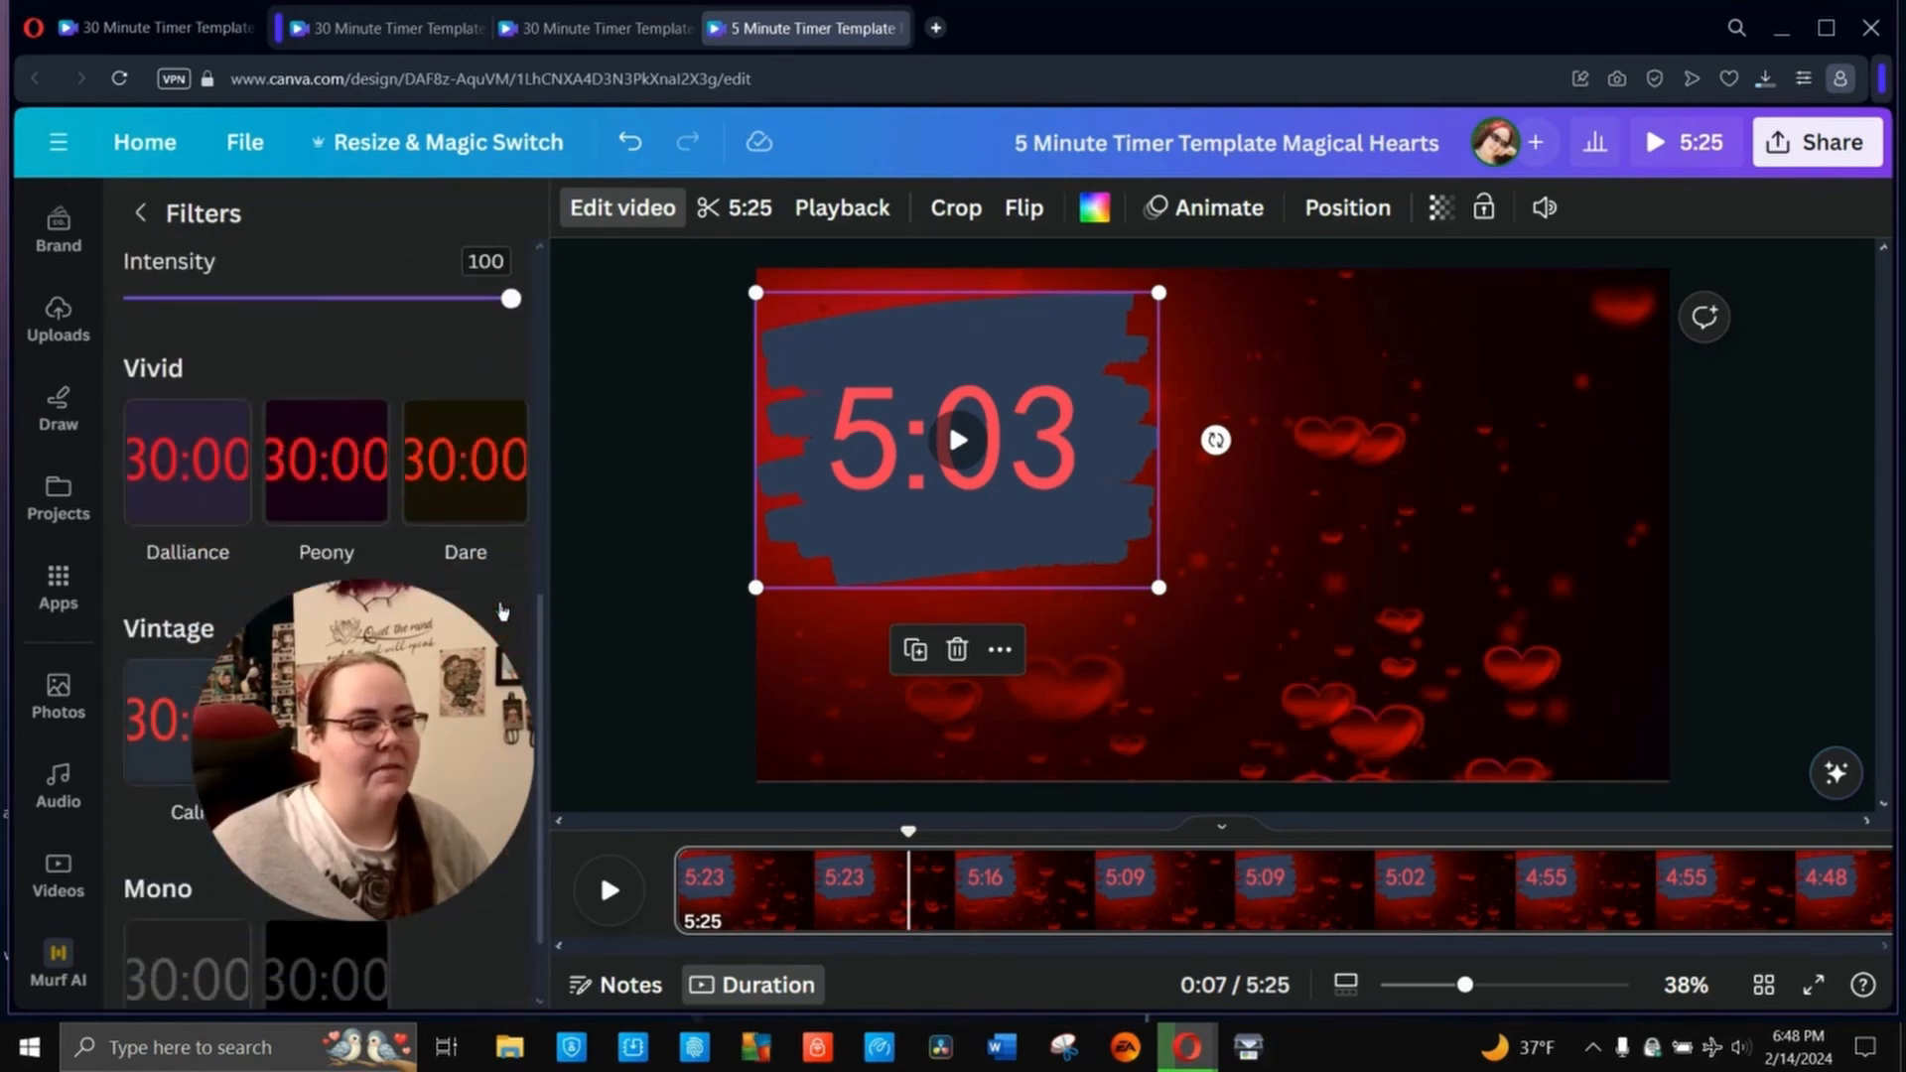
{"action": "scroll", "coordinate": [502, 611], "scroll_direction": "down", "scroll_amount": 1}
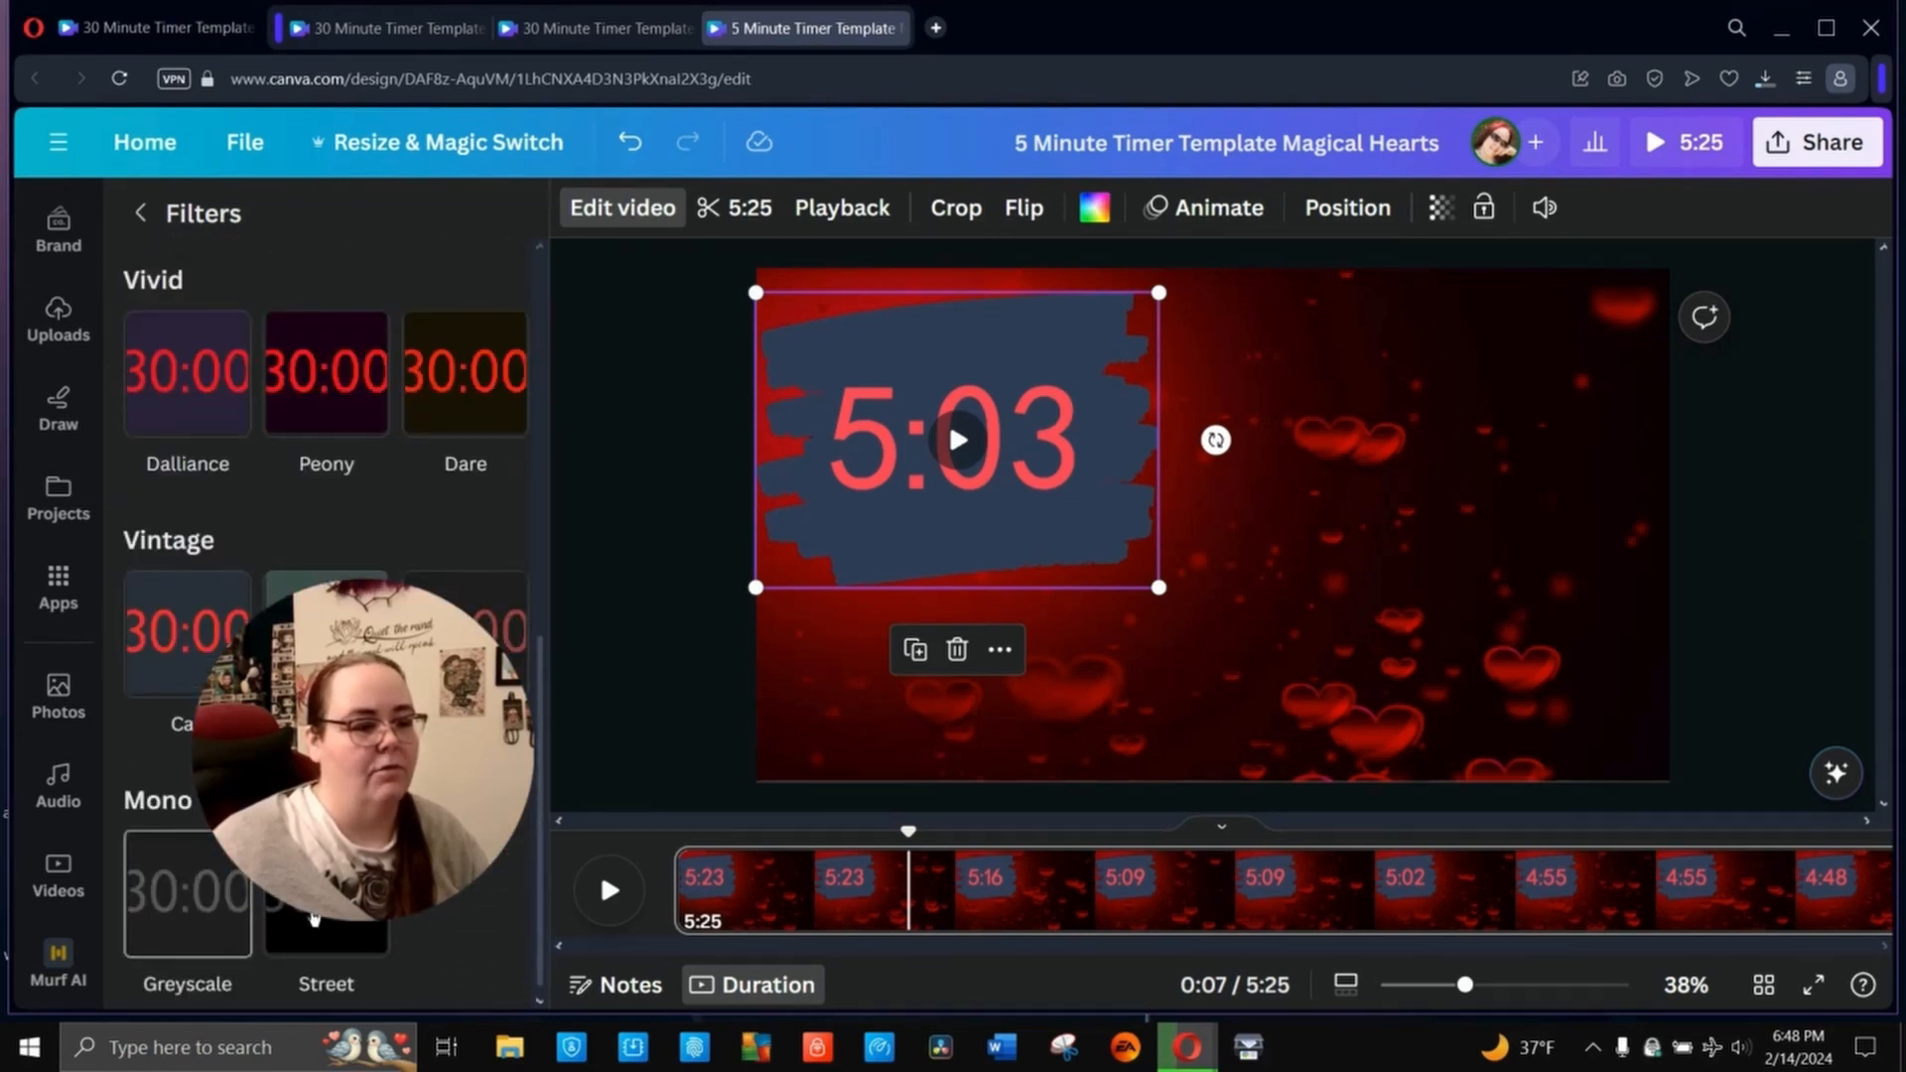
{"action": "left_click", "coordinate": [189, 893]}
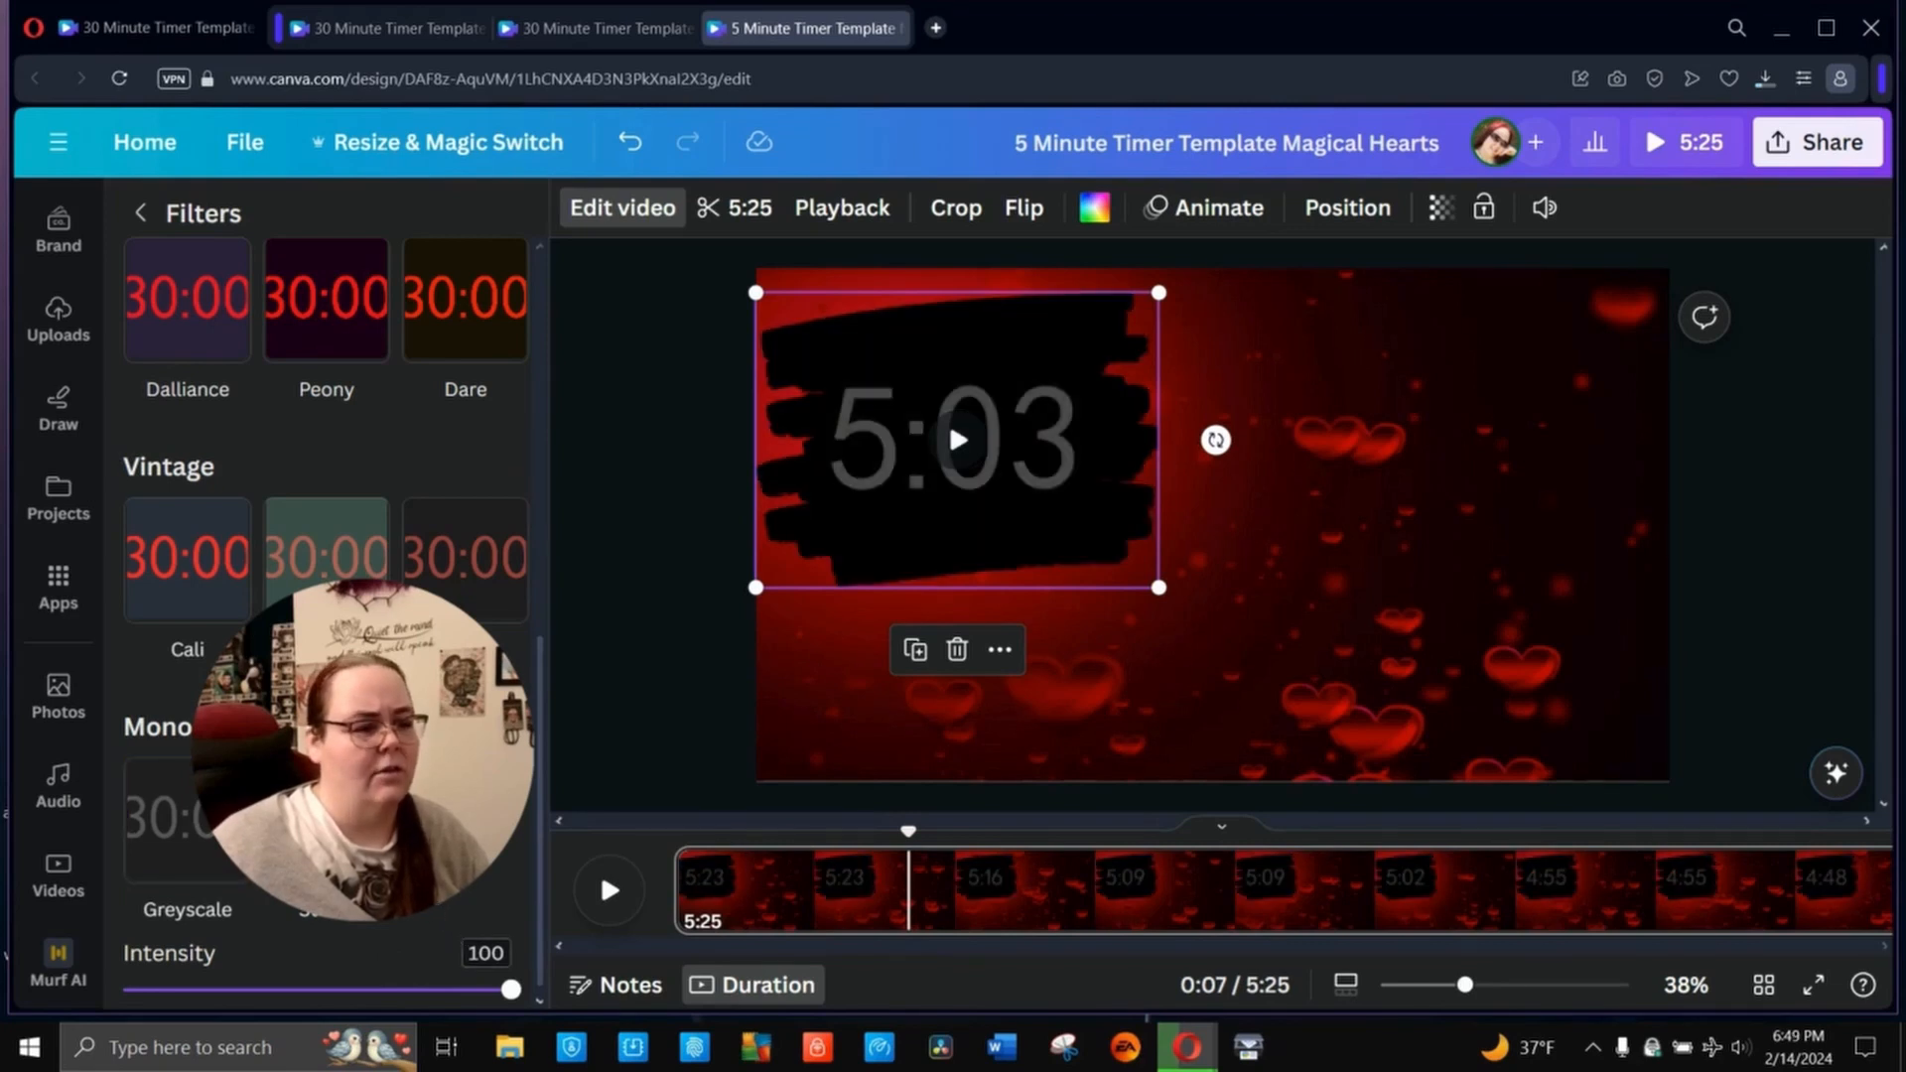
{"action": "left_click", "coordinate": [188, 561]}
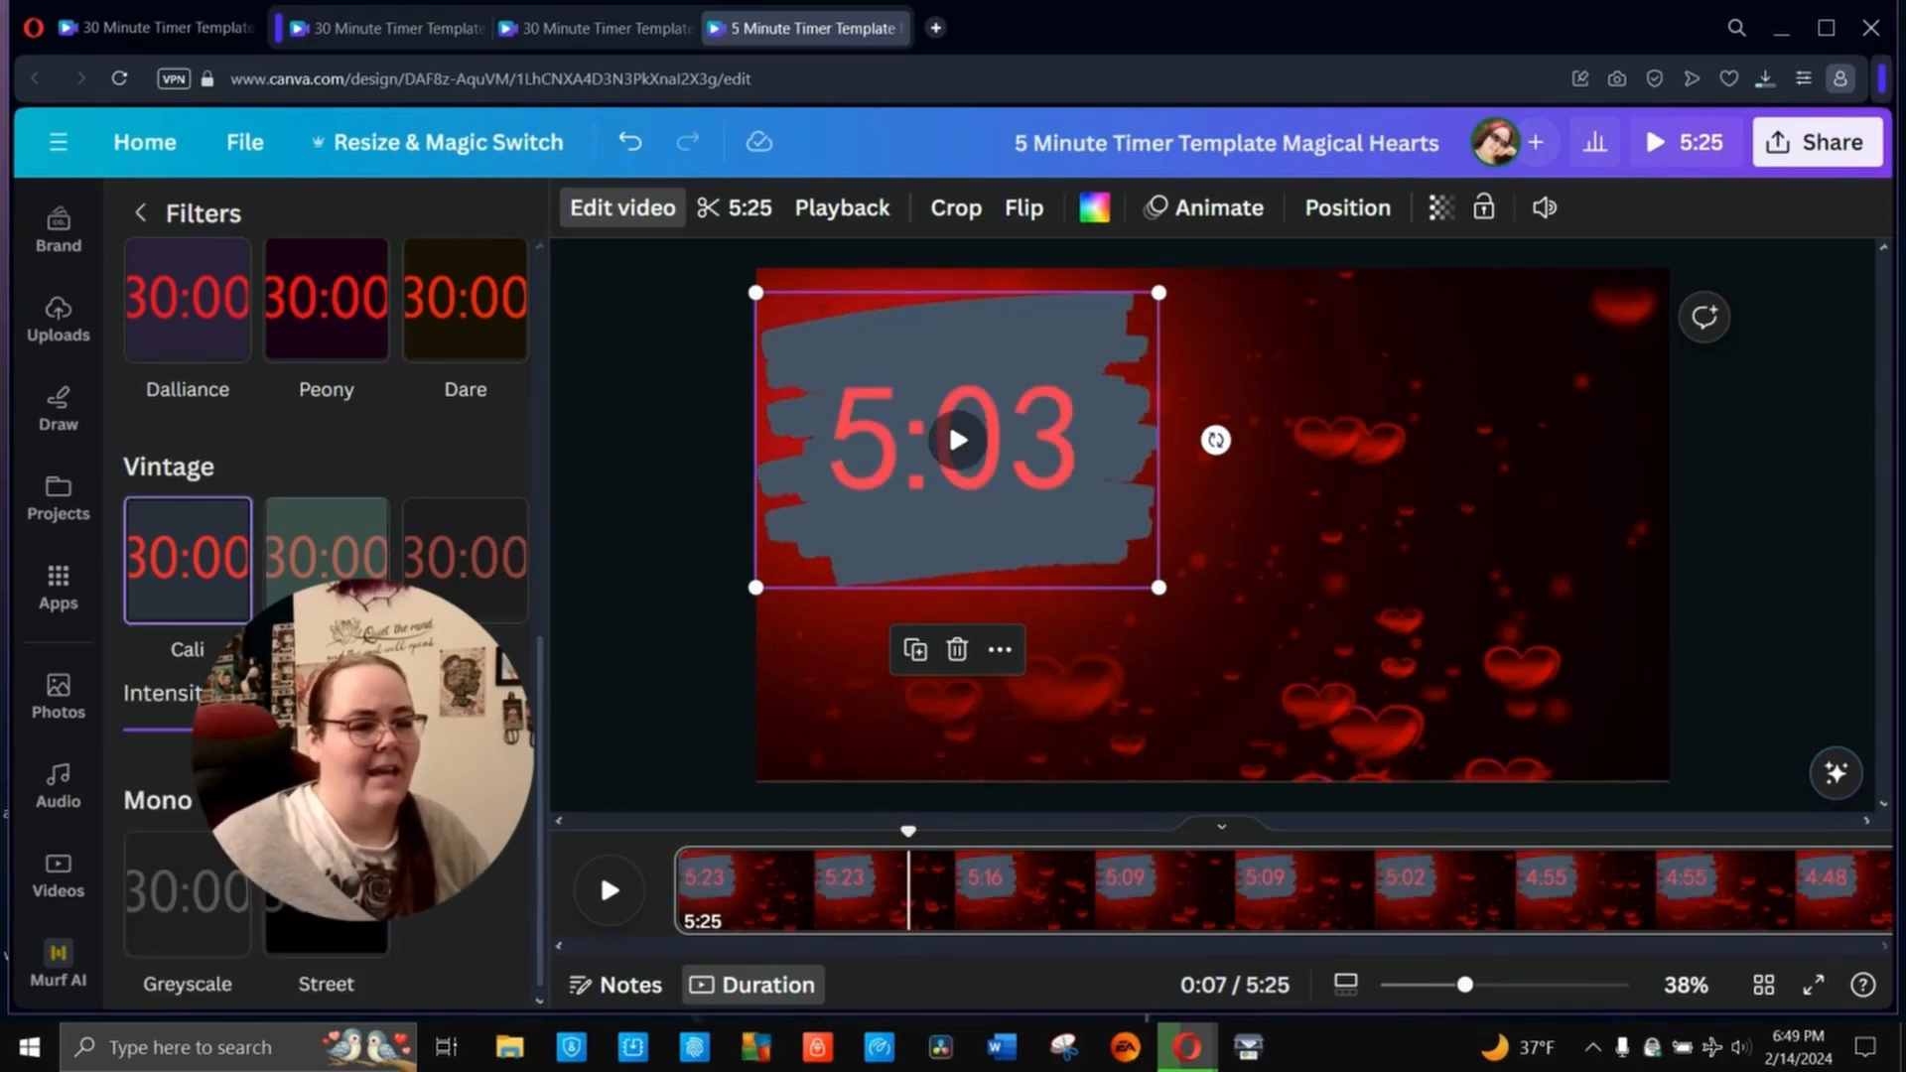
- Try the Vivid filters Dalliance, Dare and Drama on the timer clip
{"action": "scroll", "coordinate": [442, 954], "scroll_direction": "up", "scroll_amount": 1}
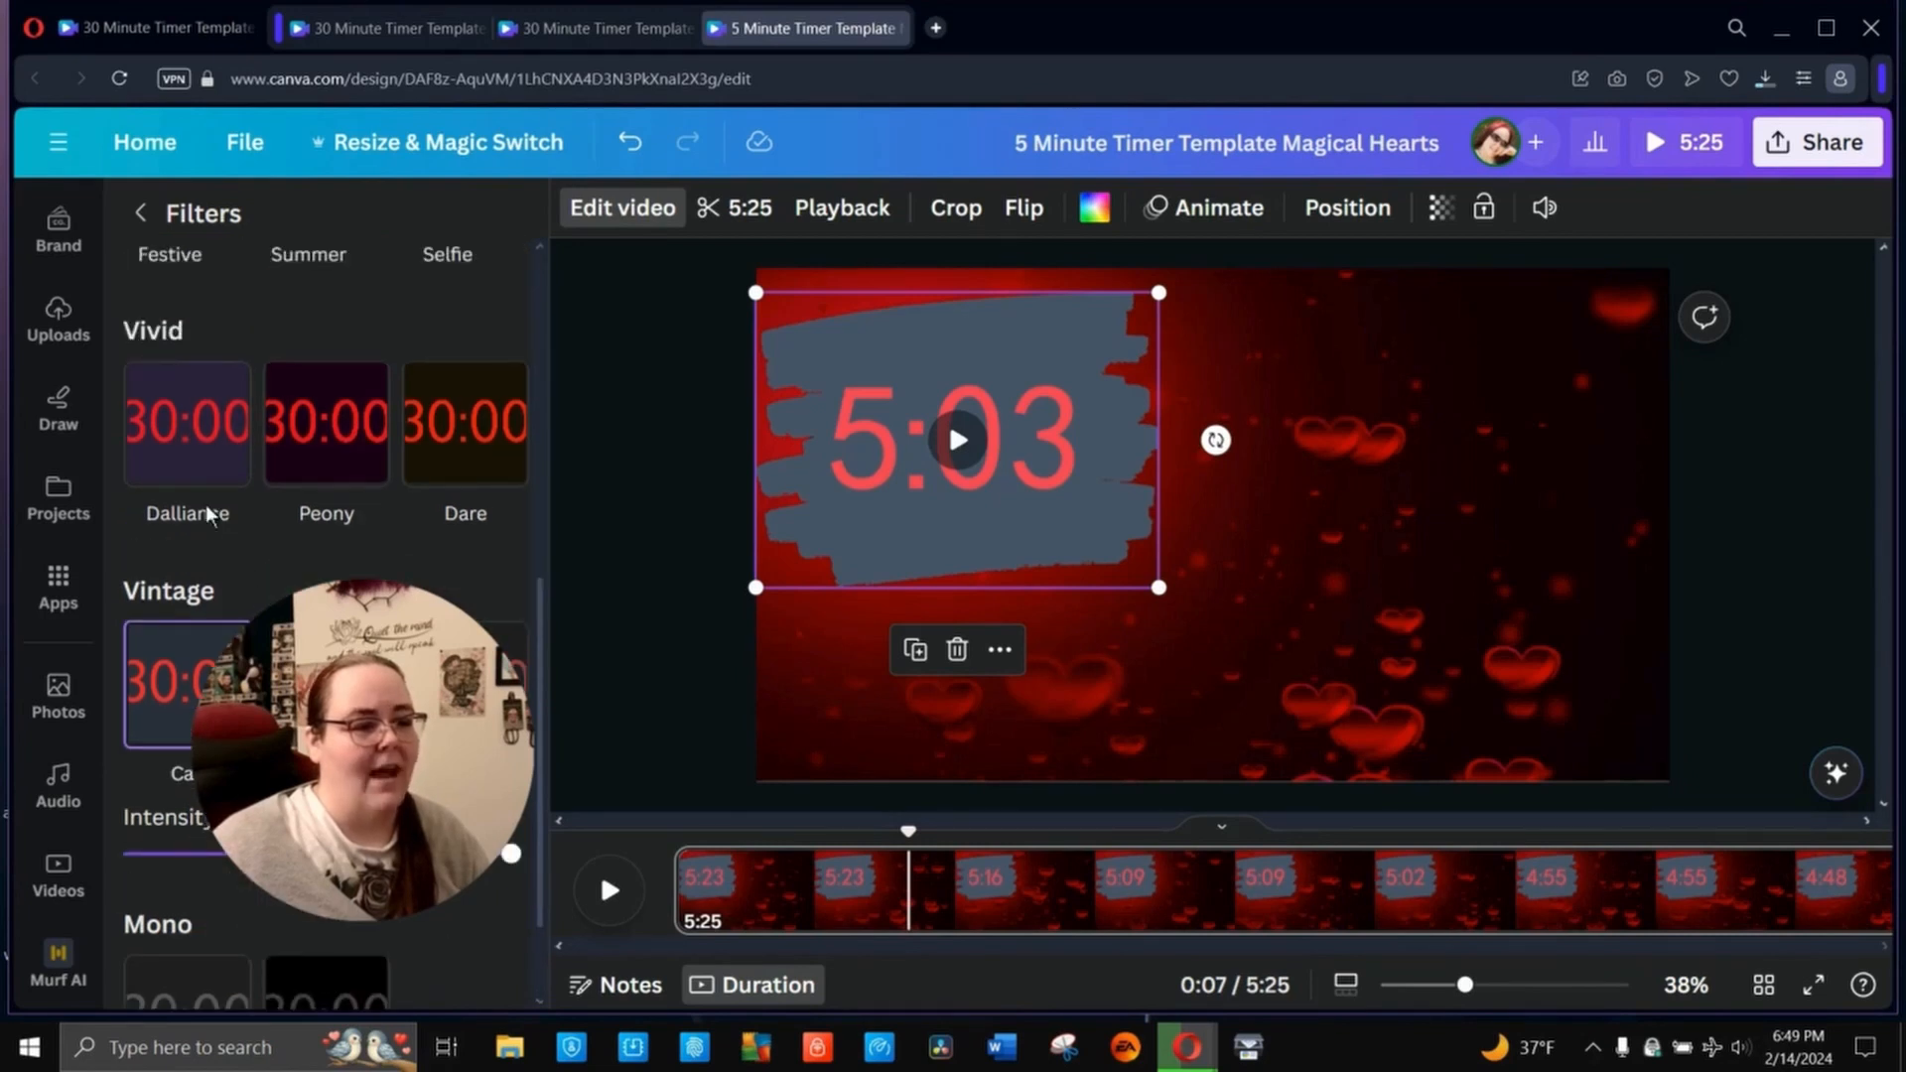
{"action": "left_click", "coordinate": [167, 444]}
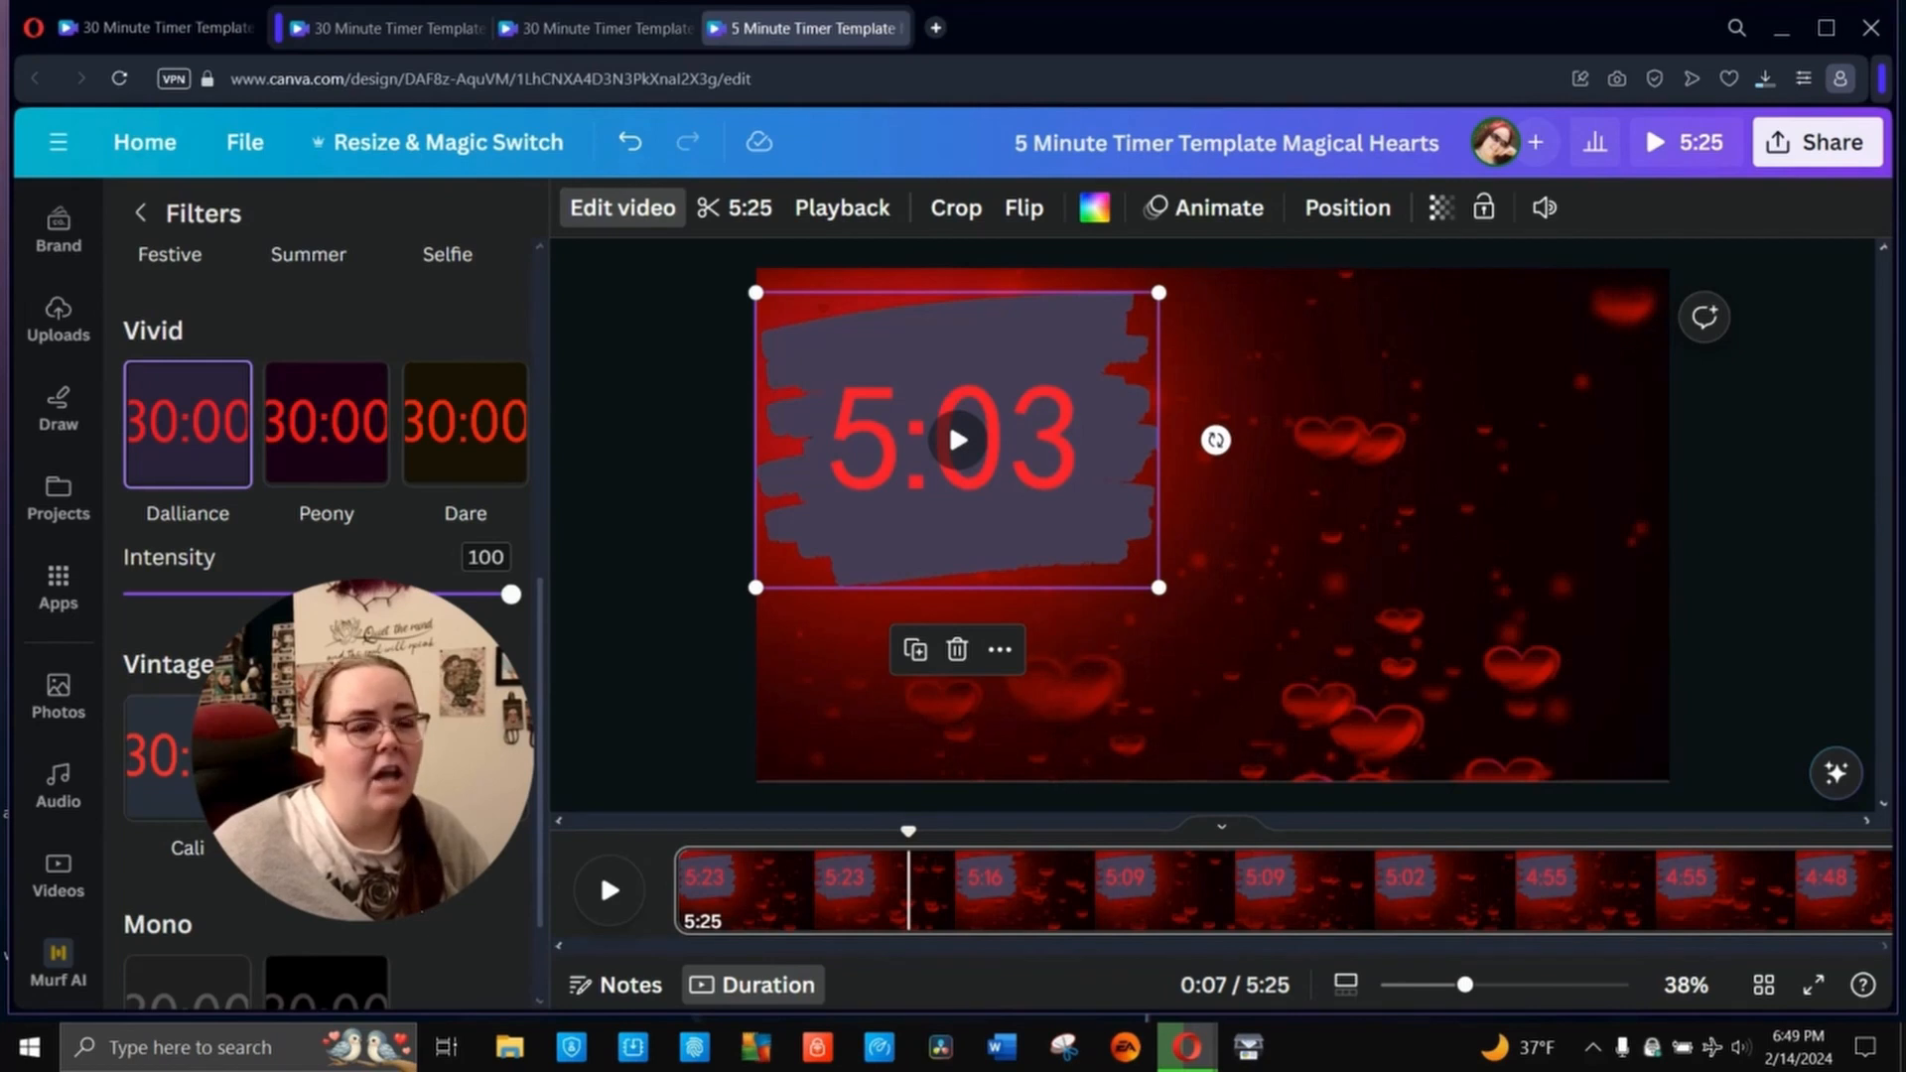
{"action": "left_click", "coordinate": [496, 469]}
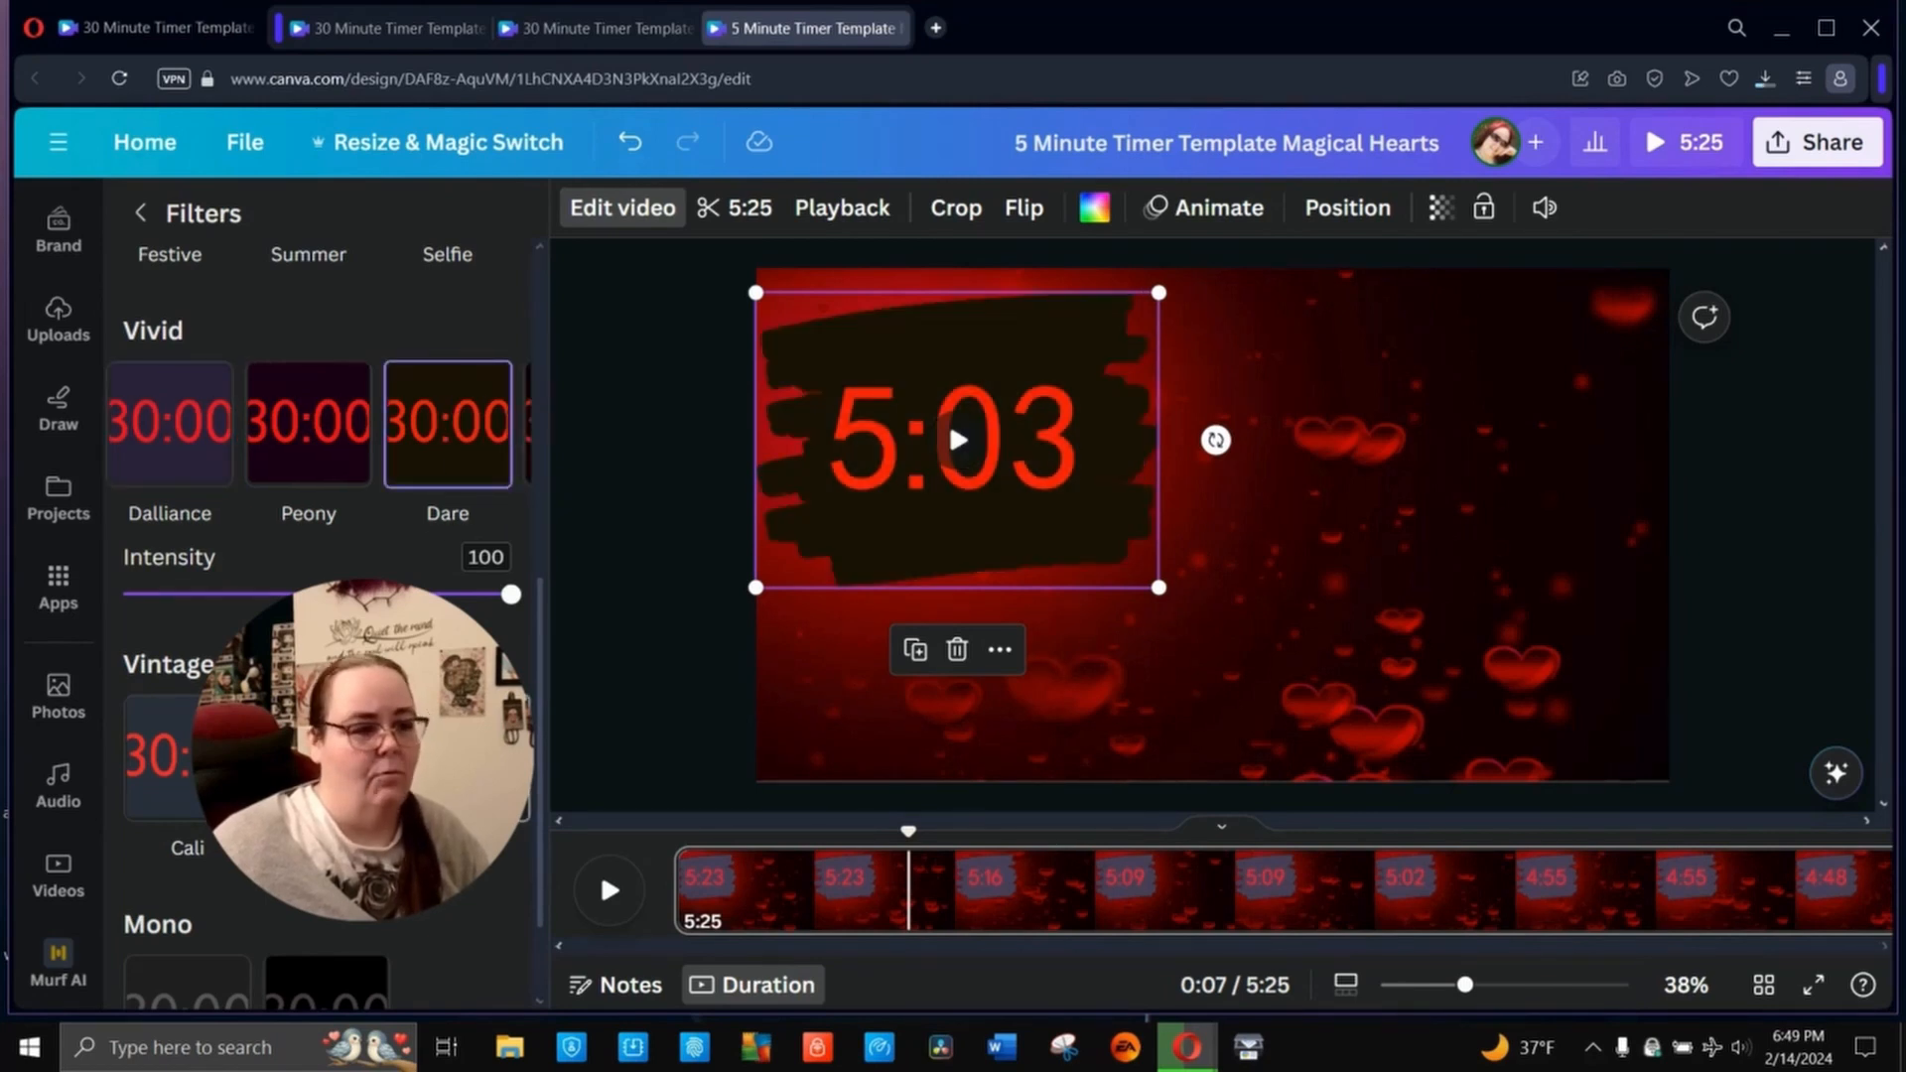
{"action": "mouse_move", "coordinate": [502, 427]}
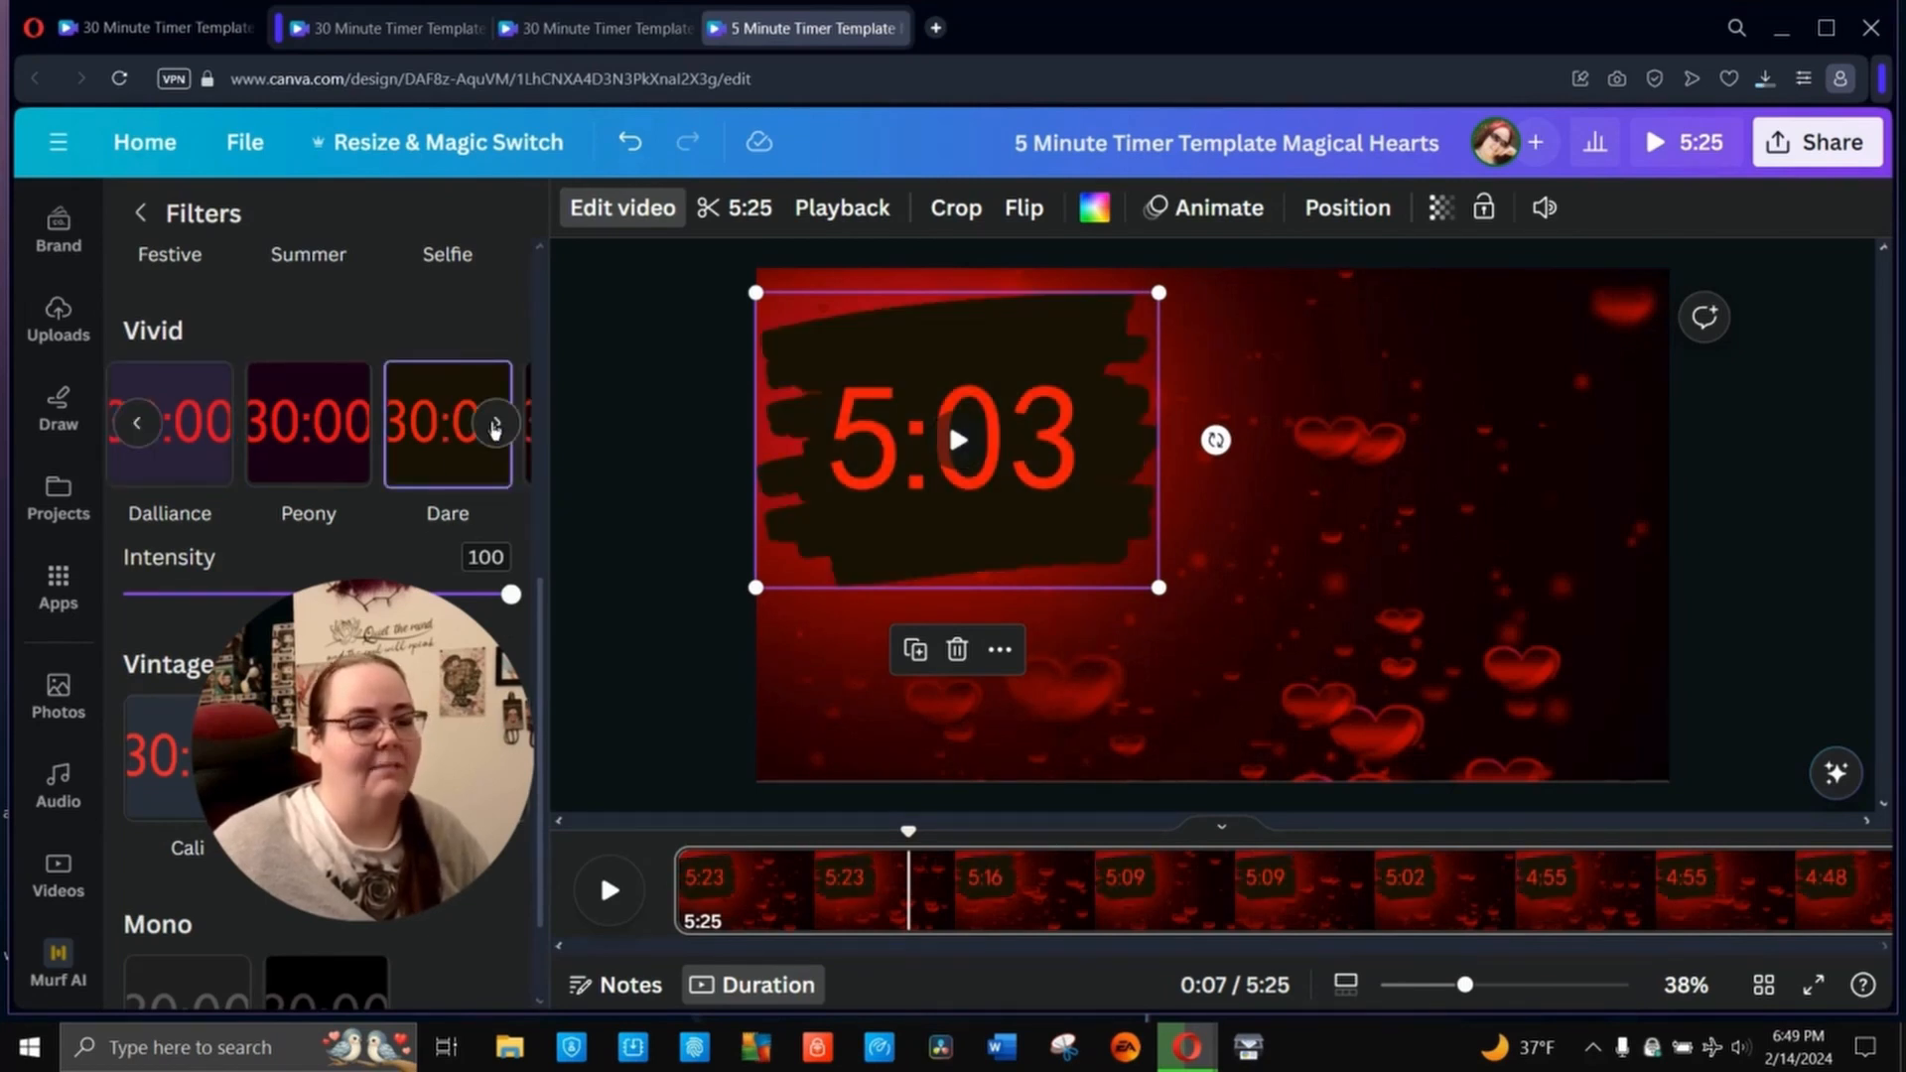
{"action": "left_click", "coordinate": [497, 427]}
{"action": "left_click", "coordinate": [493, 448]}
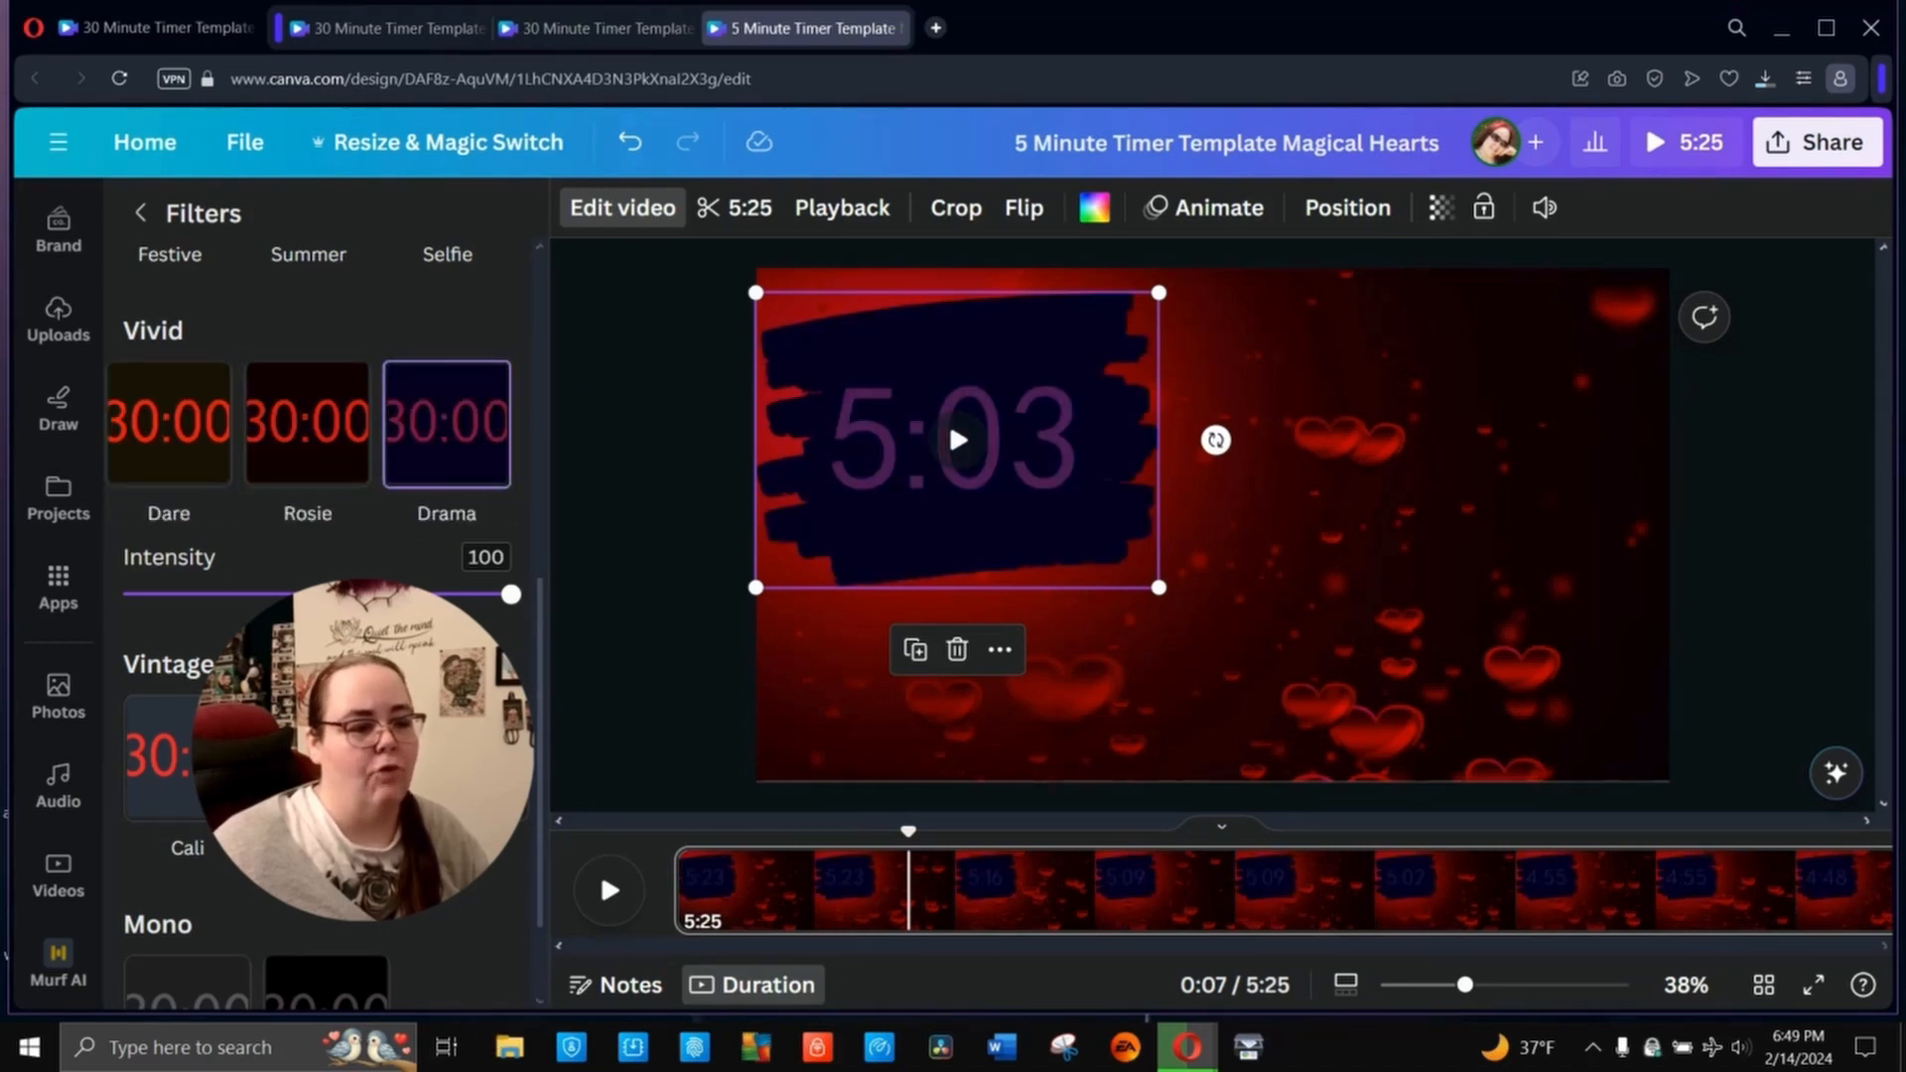
- Try two more Vintage filters on the timer clip, settle on the Vivid filter Rosie, and deselect the clip
{"action": "left_click", "coordinate": [498, 757]}
{"action": "left_click", "coordinate": [447, 758]}
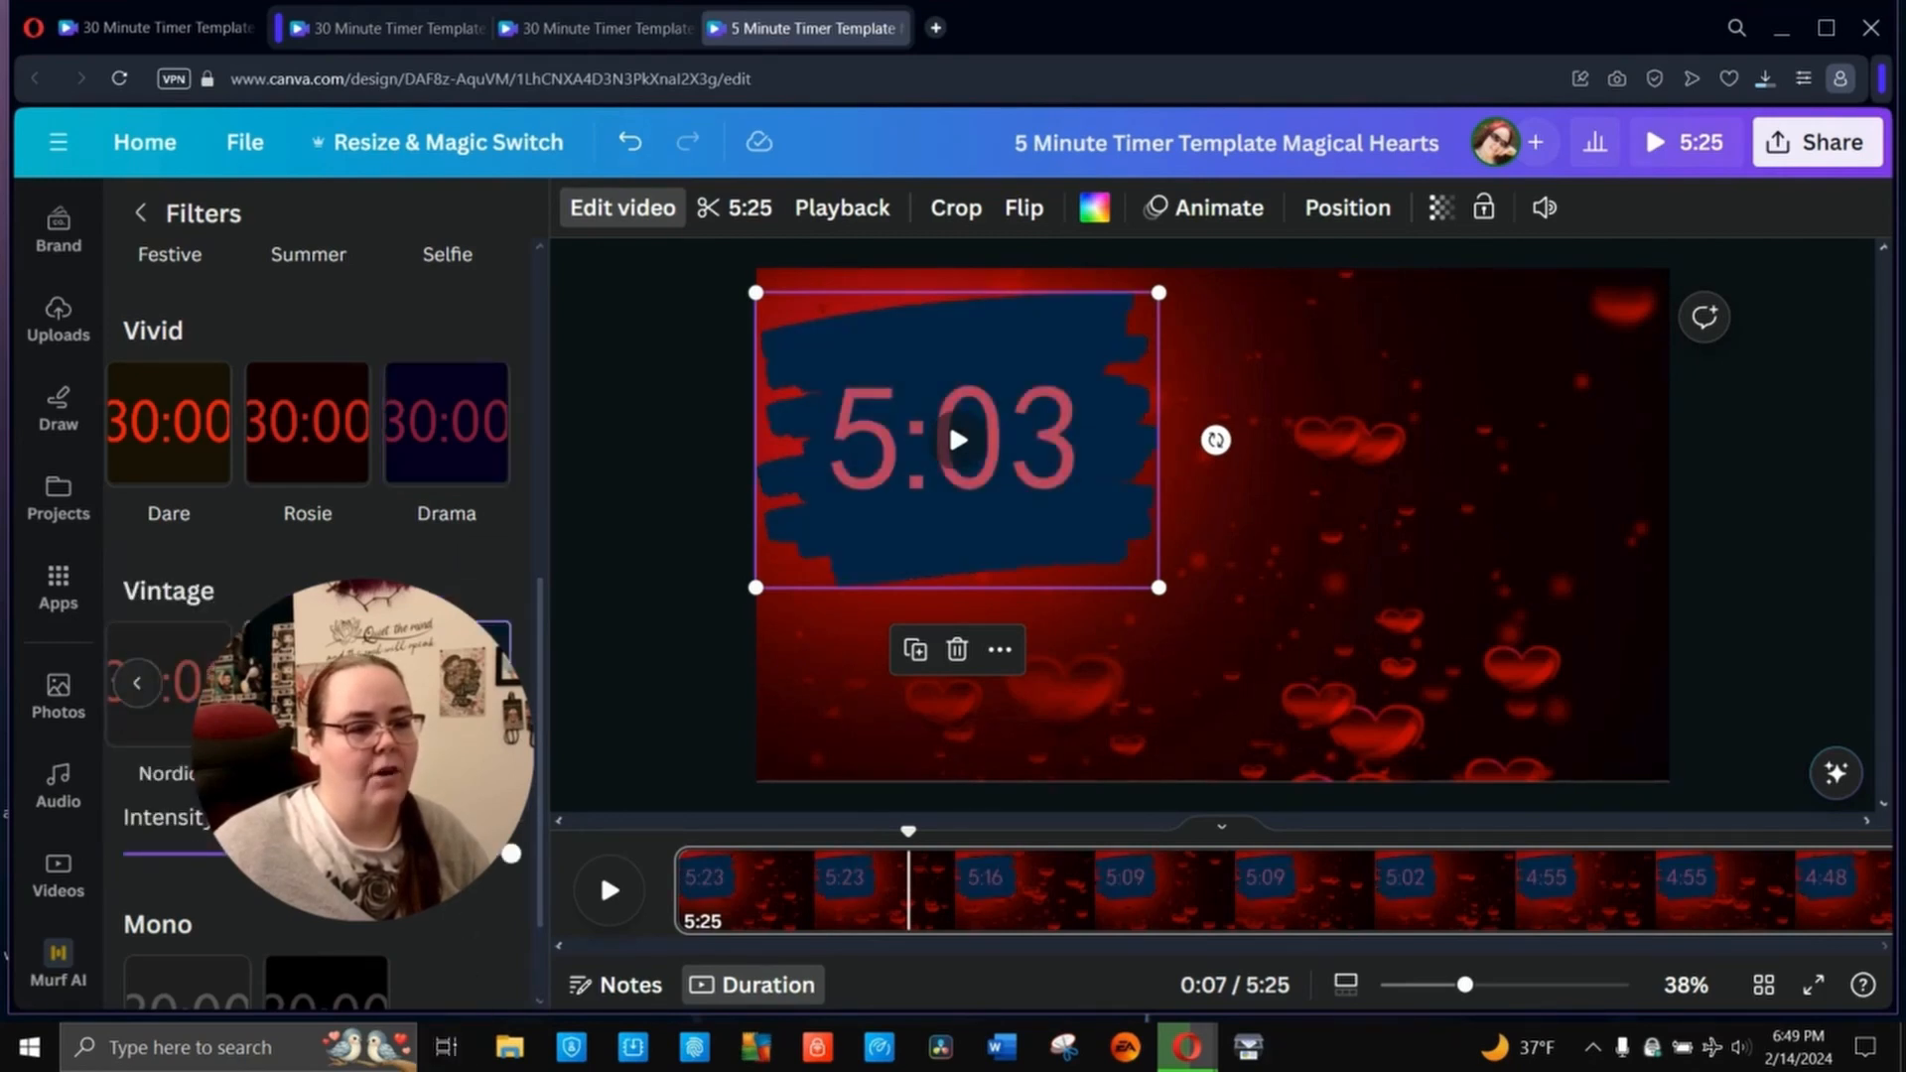
{"action": "left_click", "coordinate": [308, 685]}
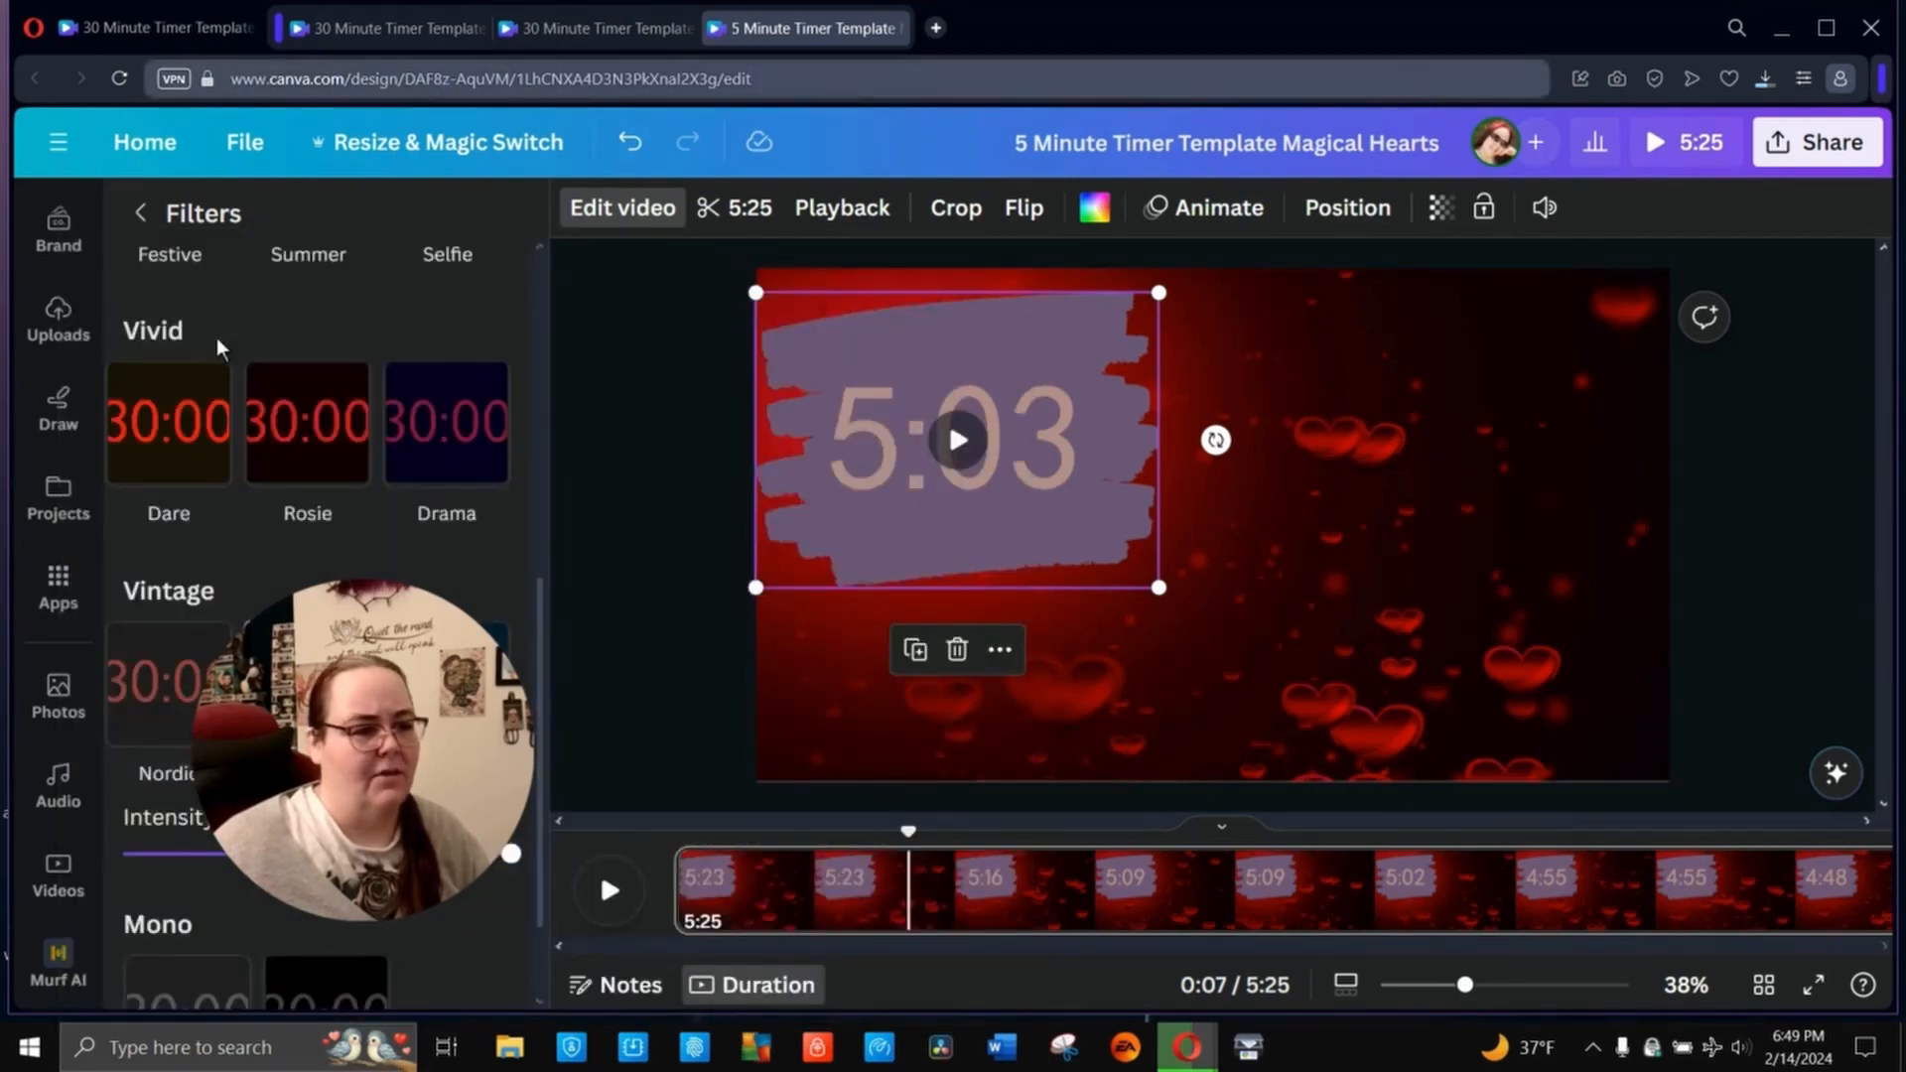
{"action": "left_click", "coordinate": [295, 456]}
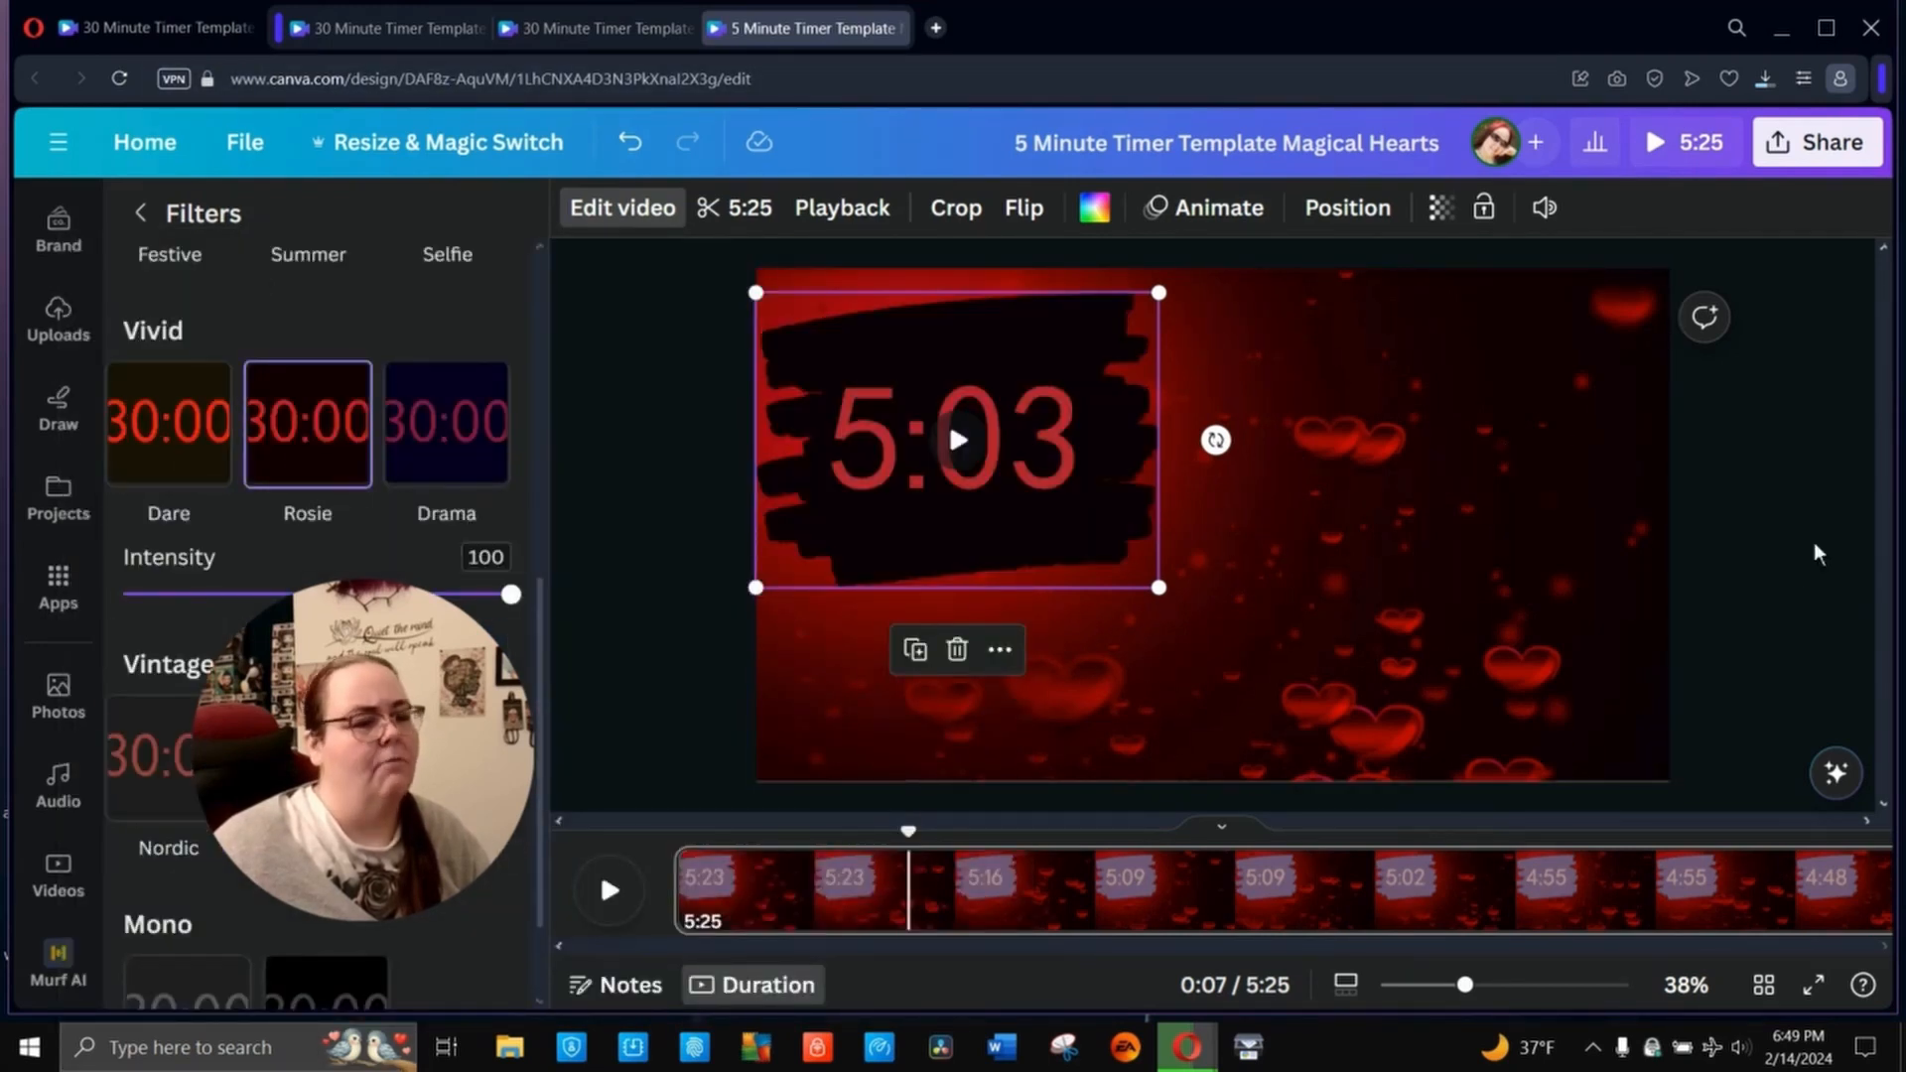
{"action": "left_click", "coordinate": [1746, 474]}
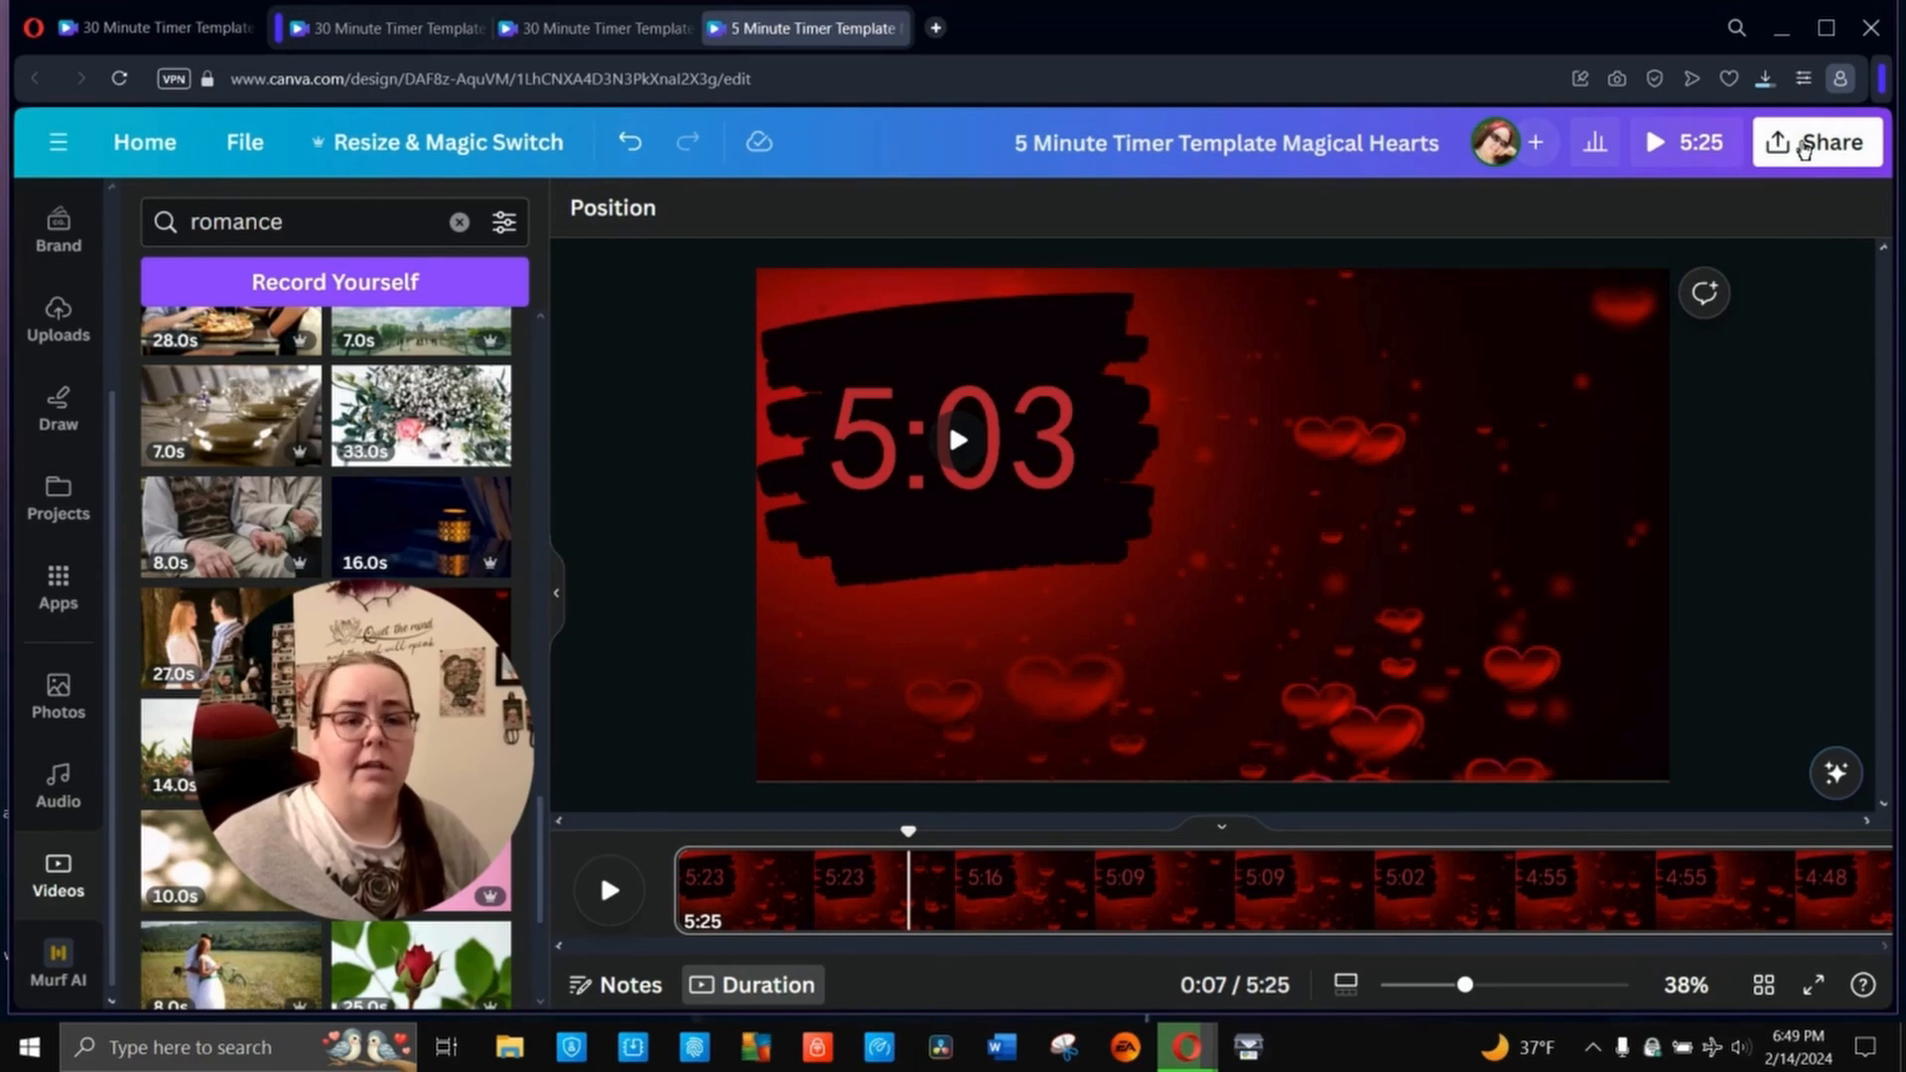
- Open the download options for the 5-minute hearts timer, with MP4 Video as file type and 1080p (HD) quality
{"action": "left_click", "coordinate": [1804, 145]}
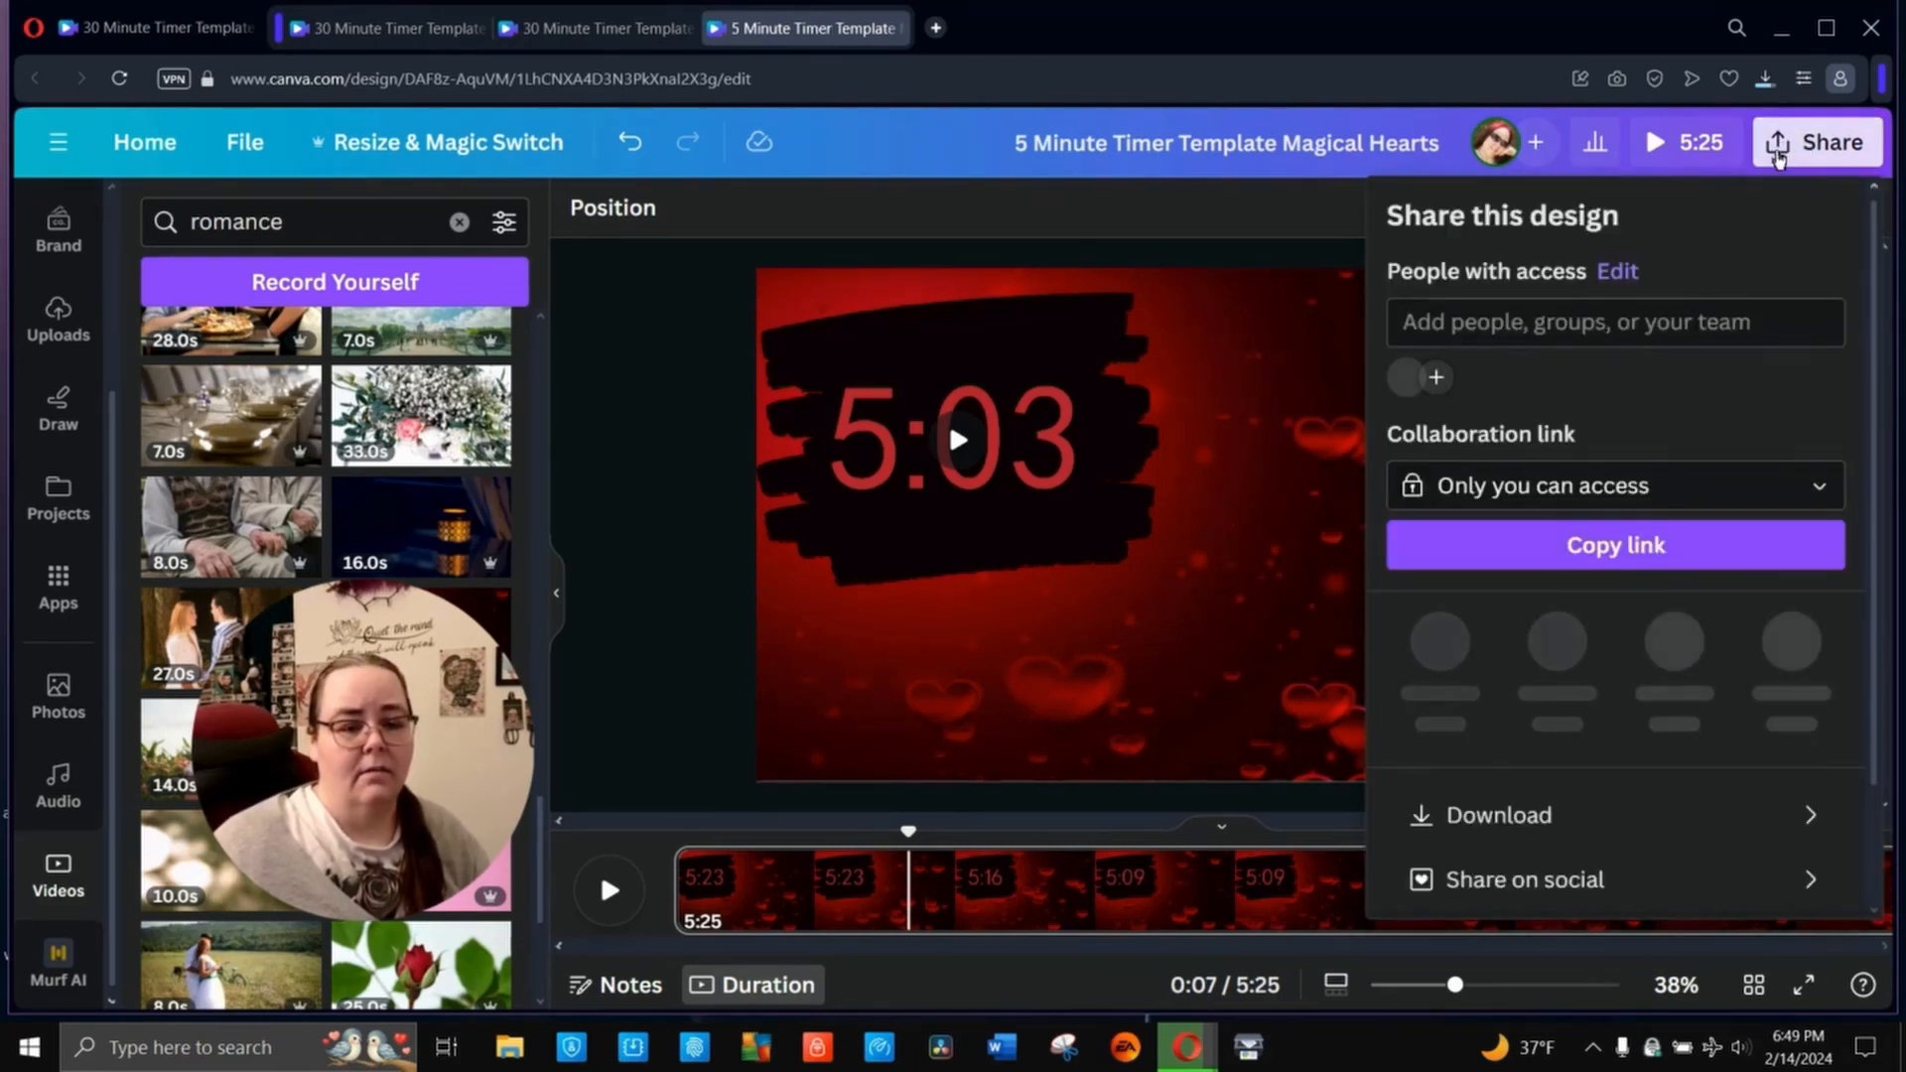
{"action": "left_click", "coordinate": [1539, 818]}
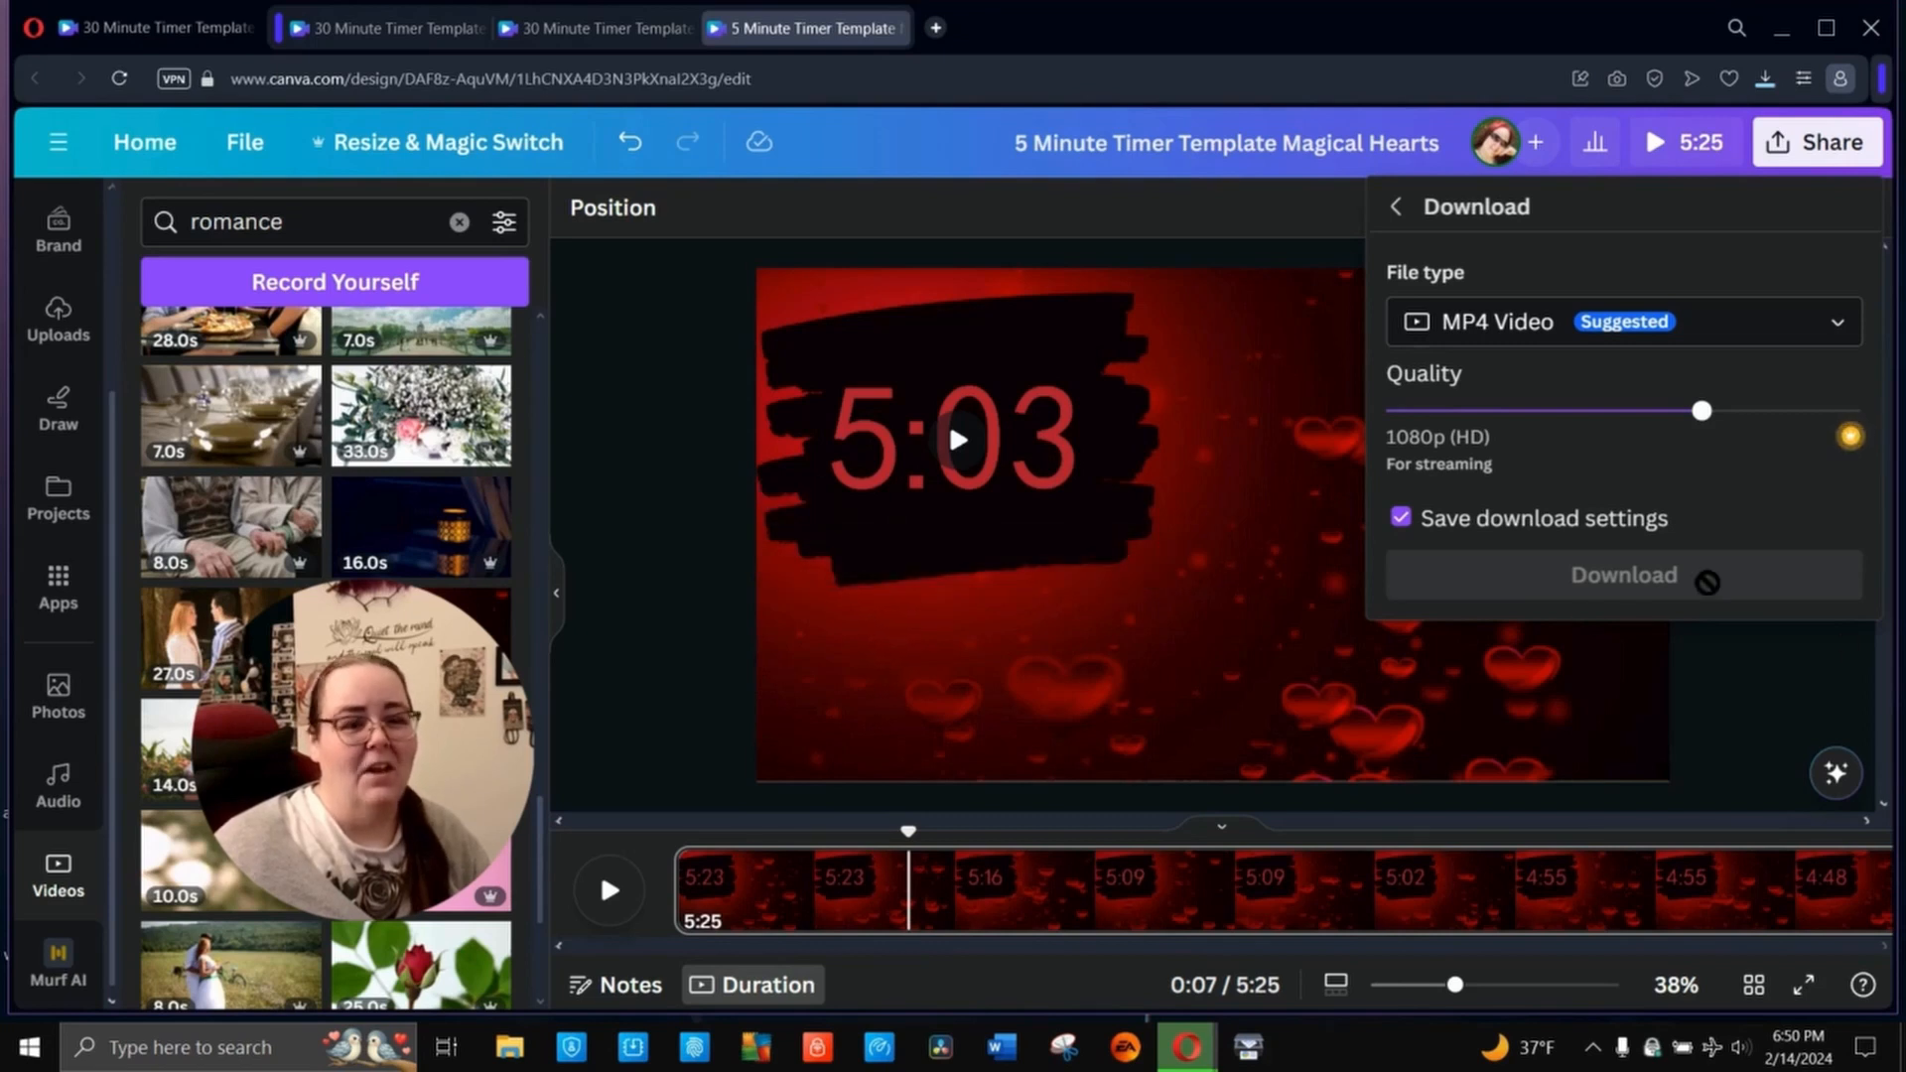
{"action": "left_click", "coordinate": [1735, 713]}
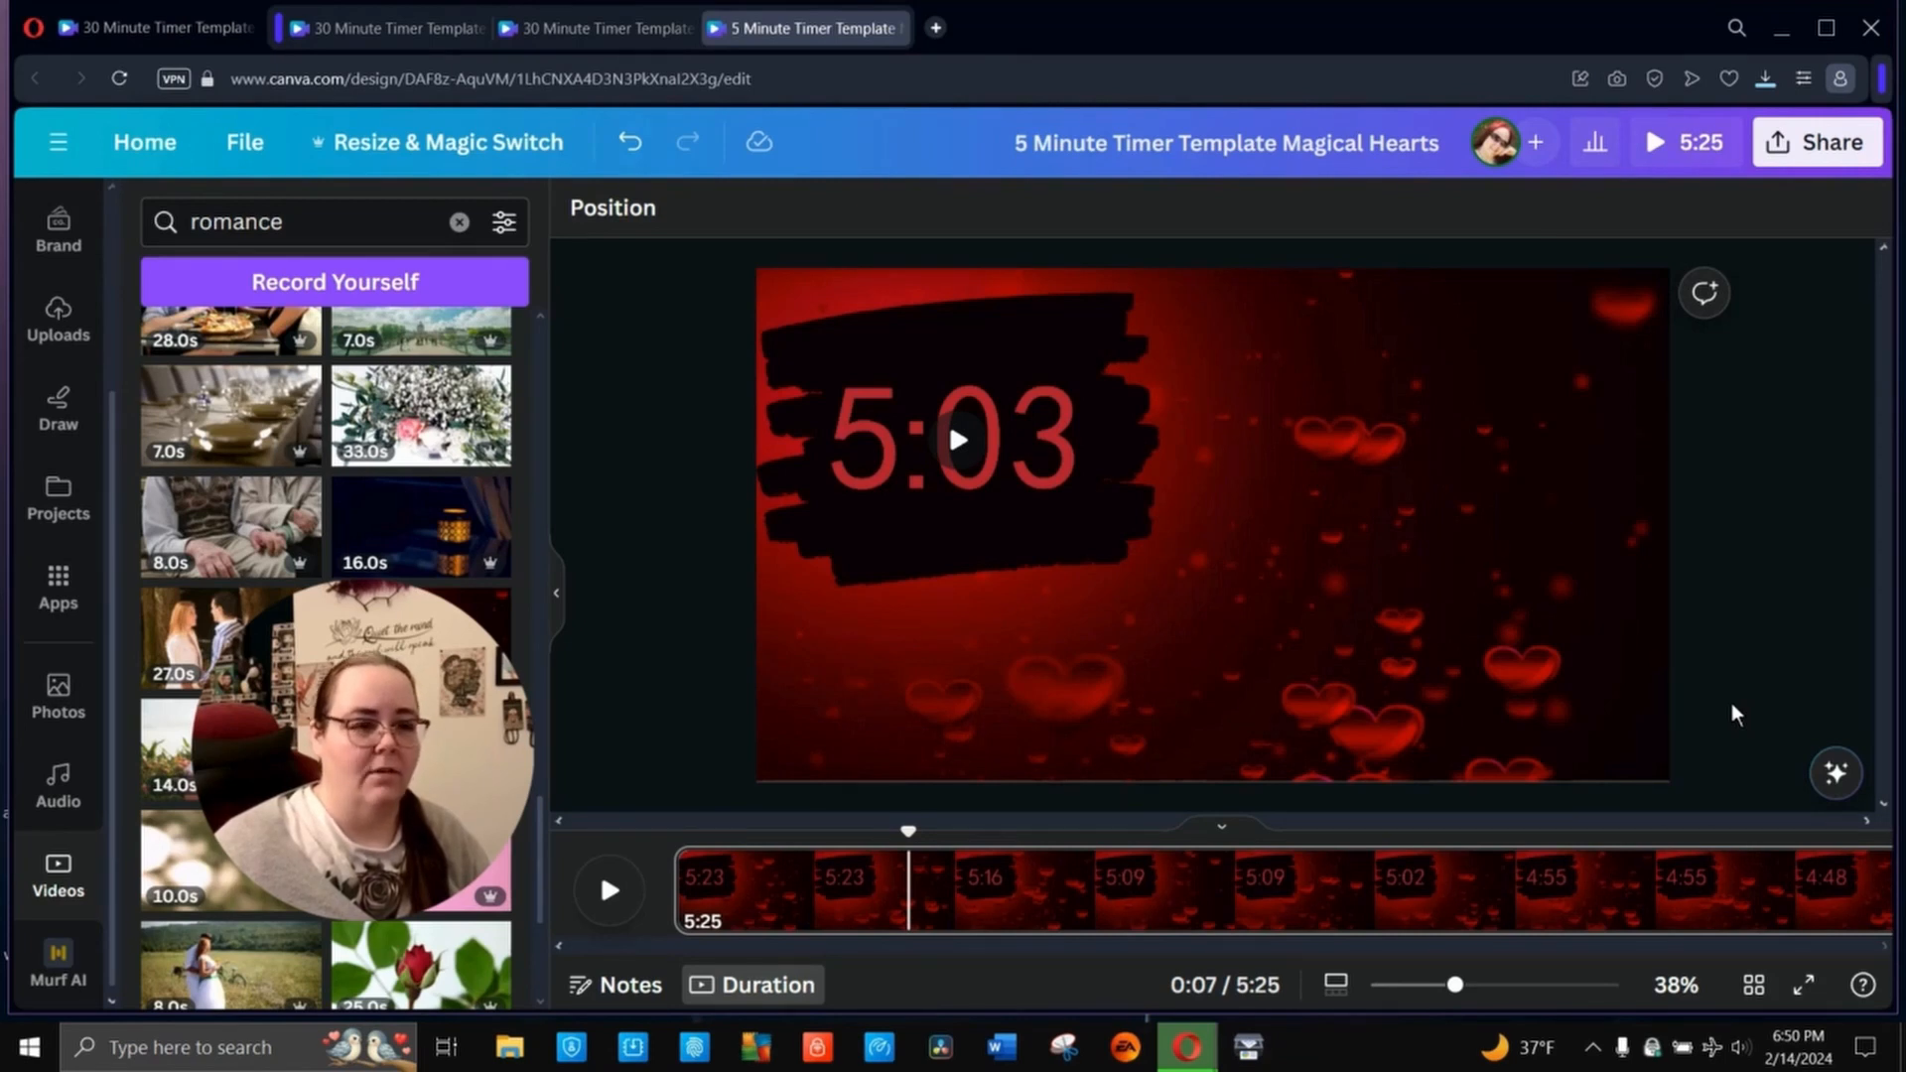
{"action": "left_click", "coordinate": [1826, 142]}
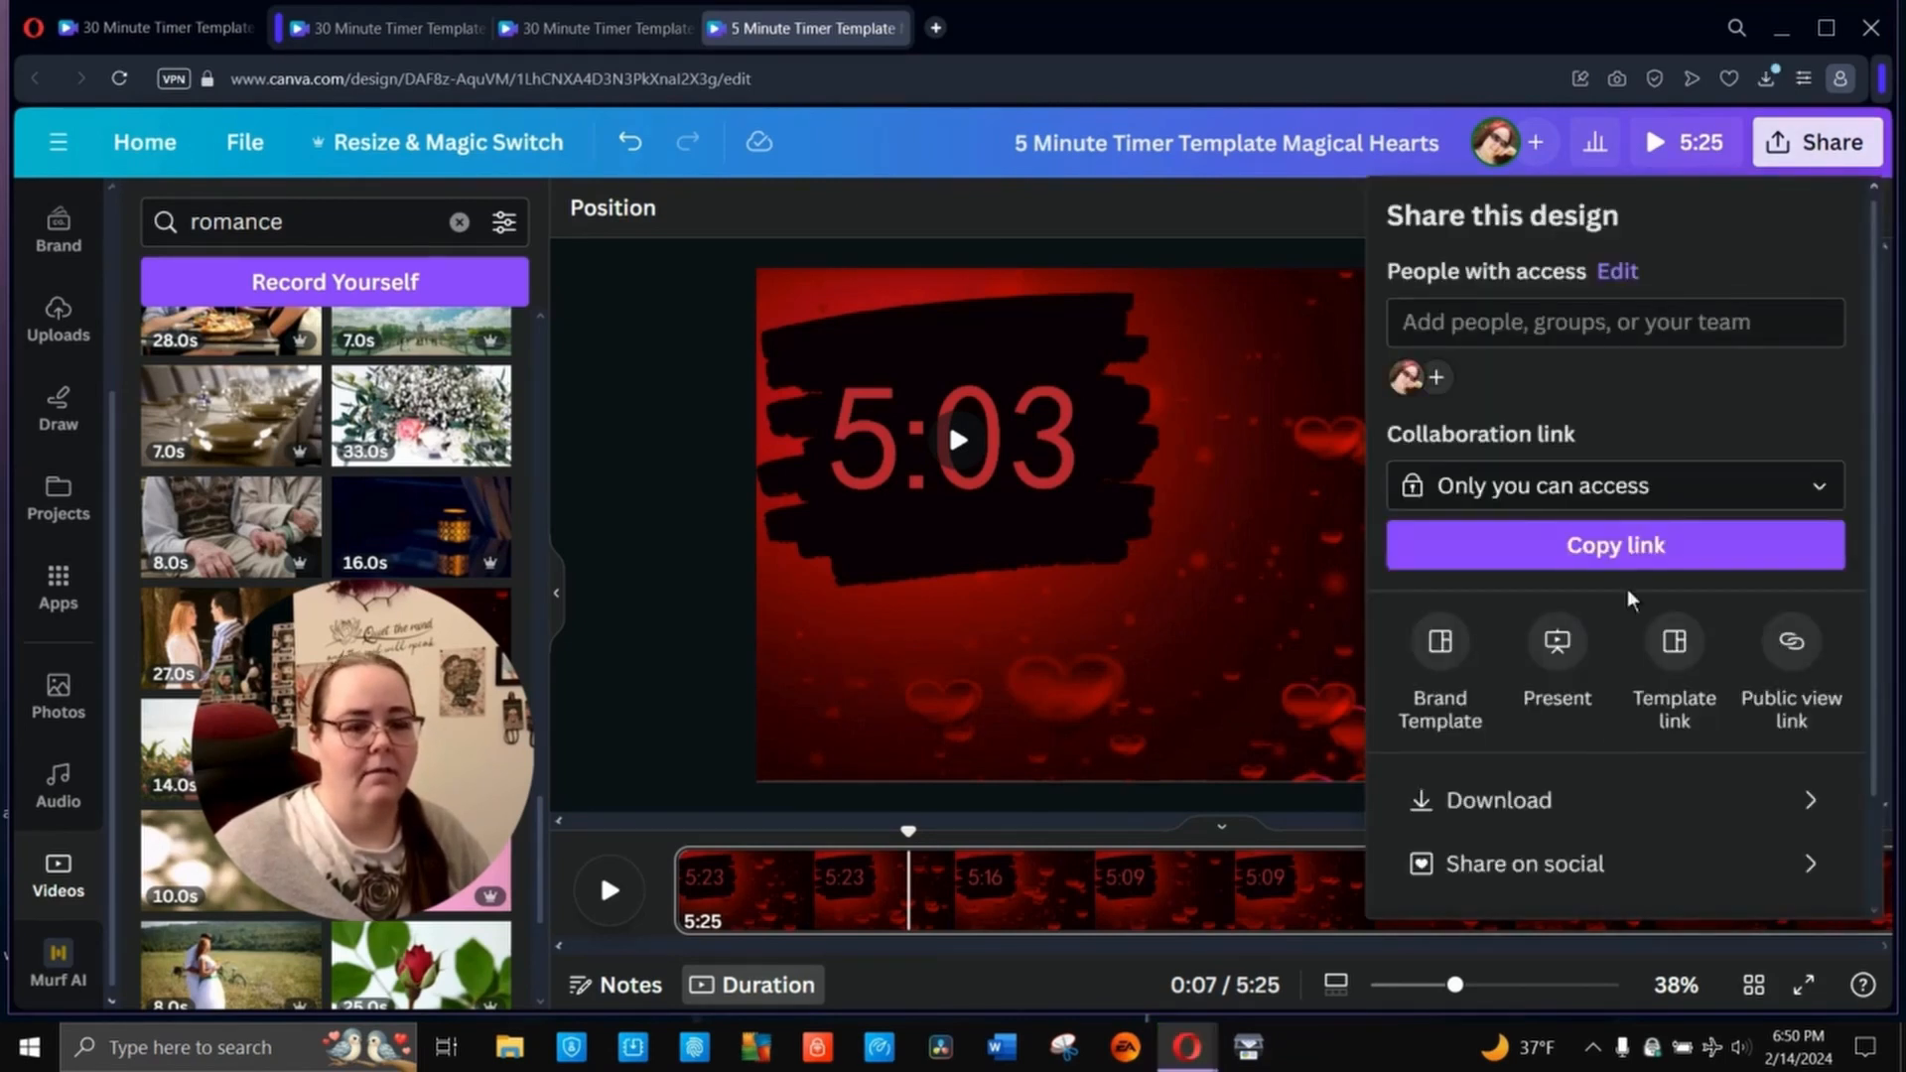
{"action": "left_click", "coordinate": [1589, 800]}
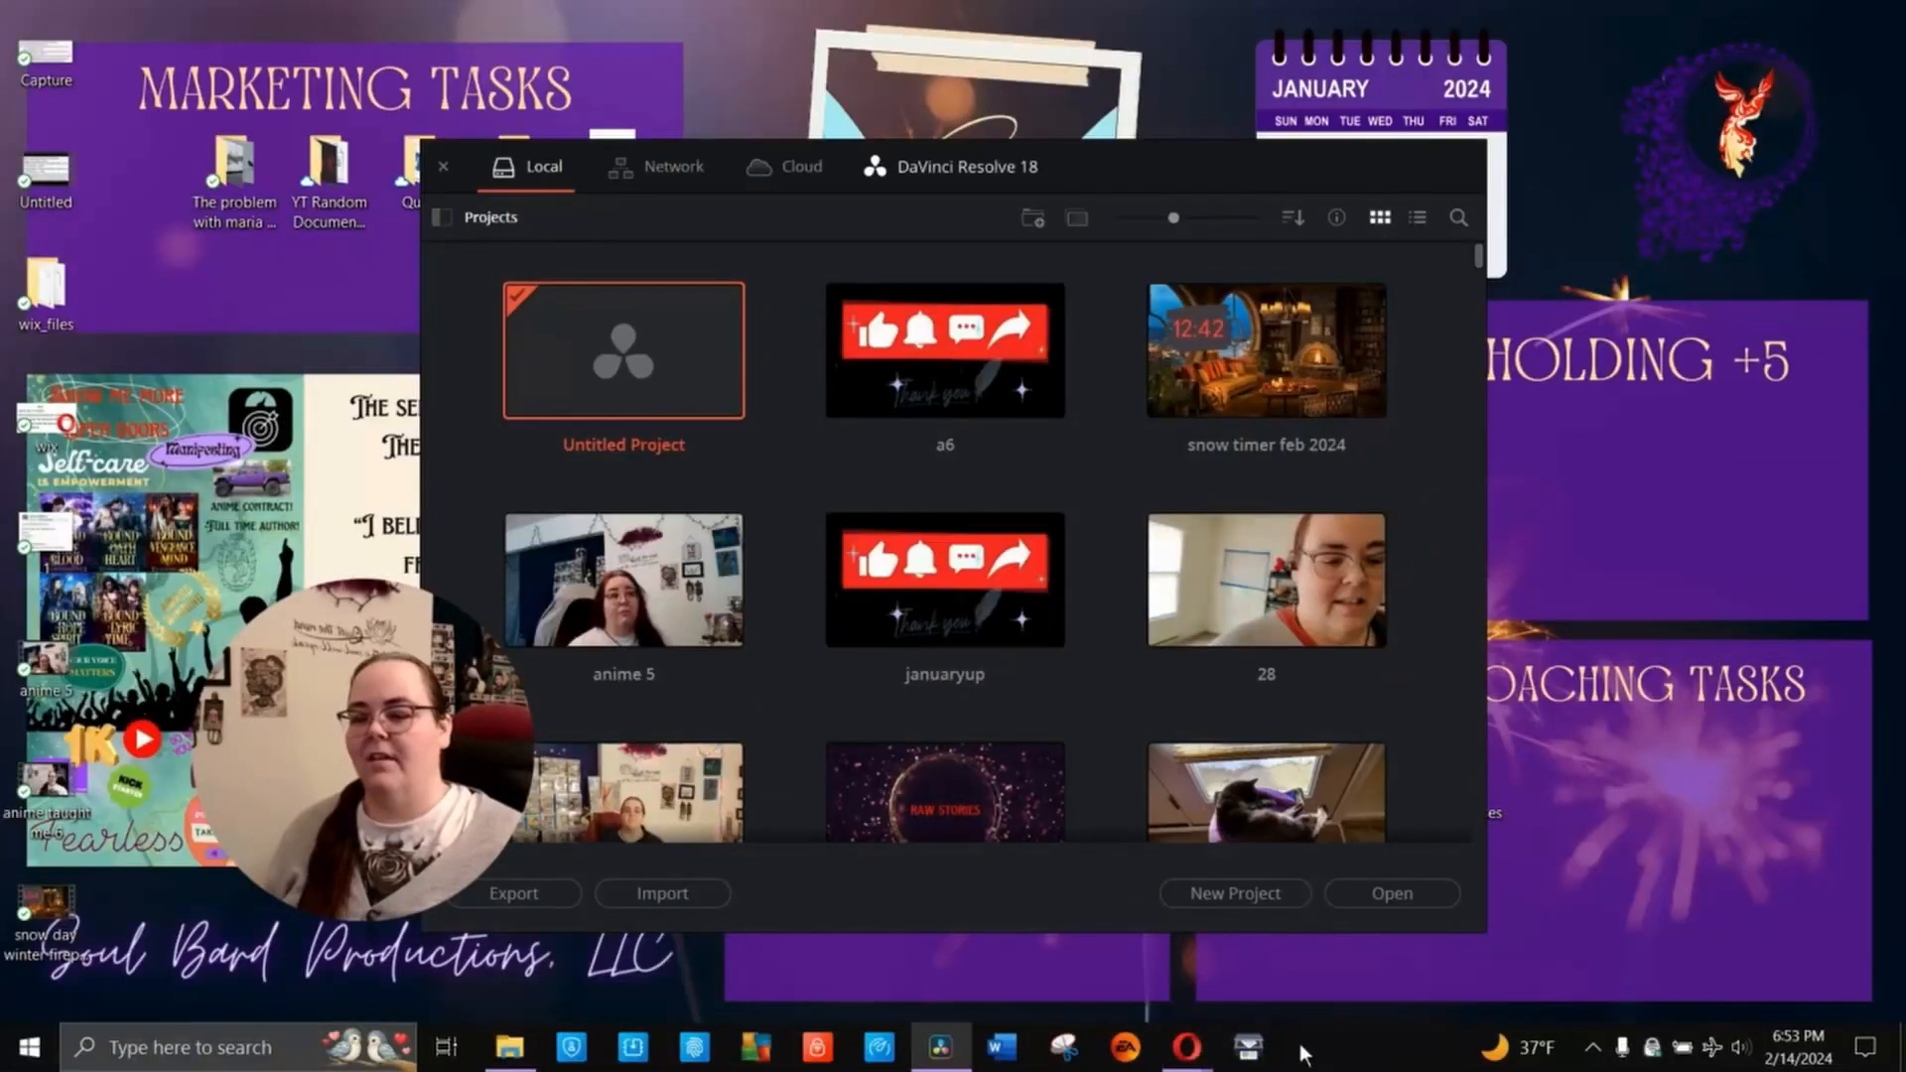
- In DaVinci Resolve, open the Untitled Project and import screen switch 5 sec.mp4 into the media pool, changing the project frame rate to match
{"action": "left_click", "coordinate": [1393, 899]}
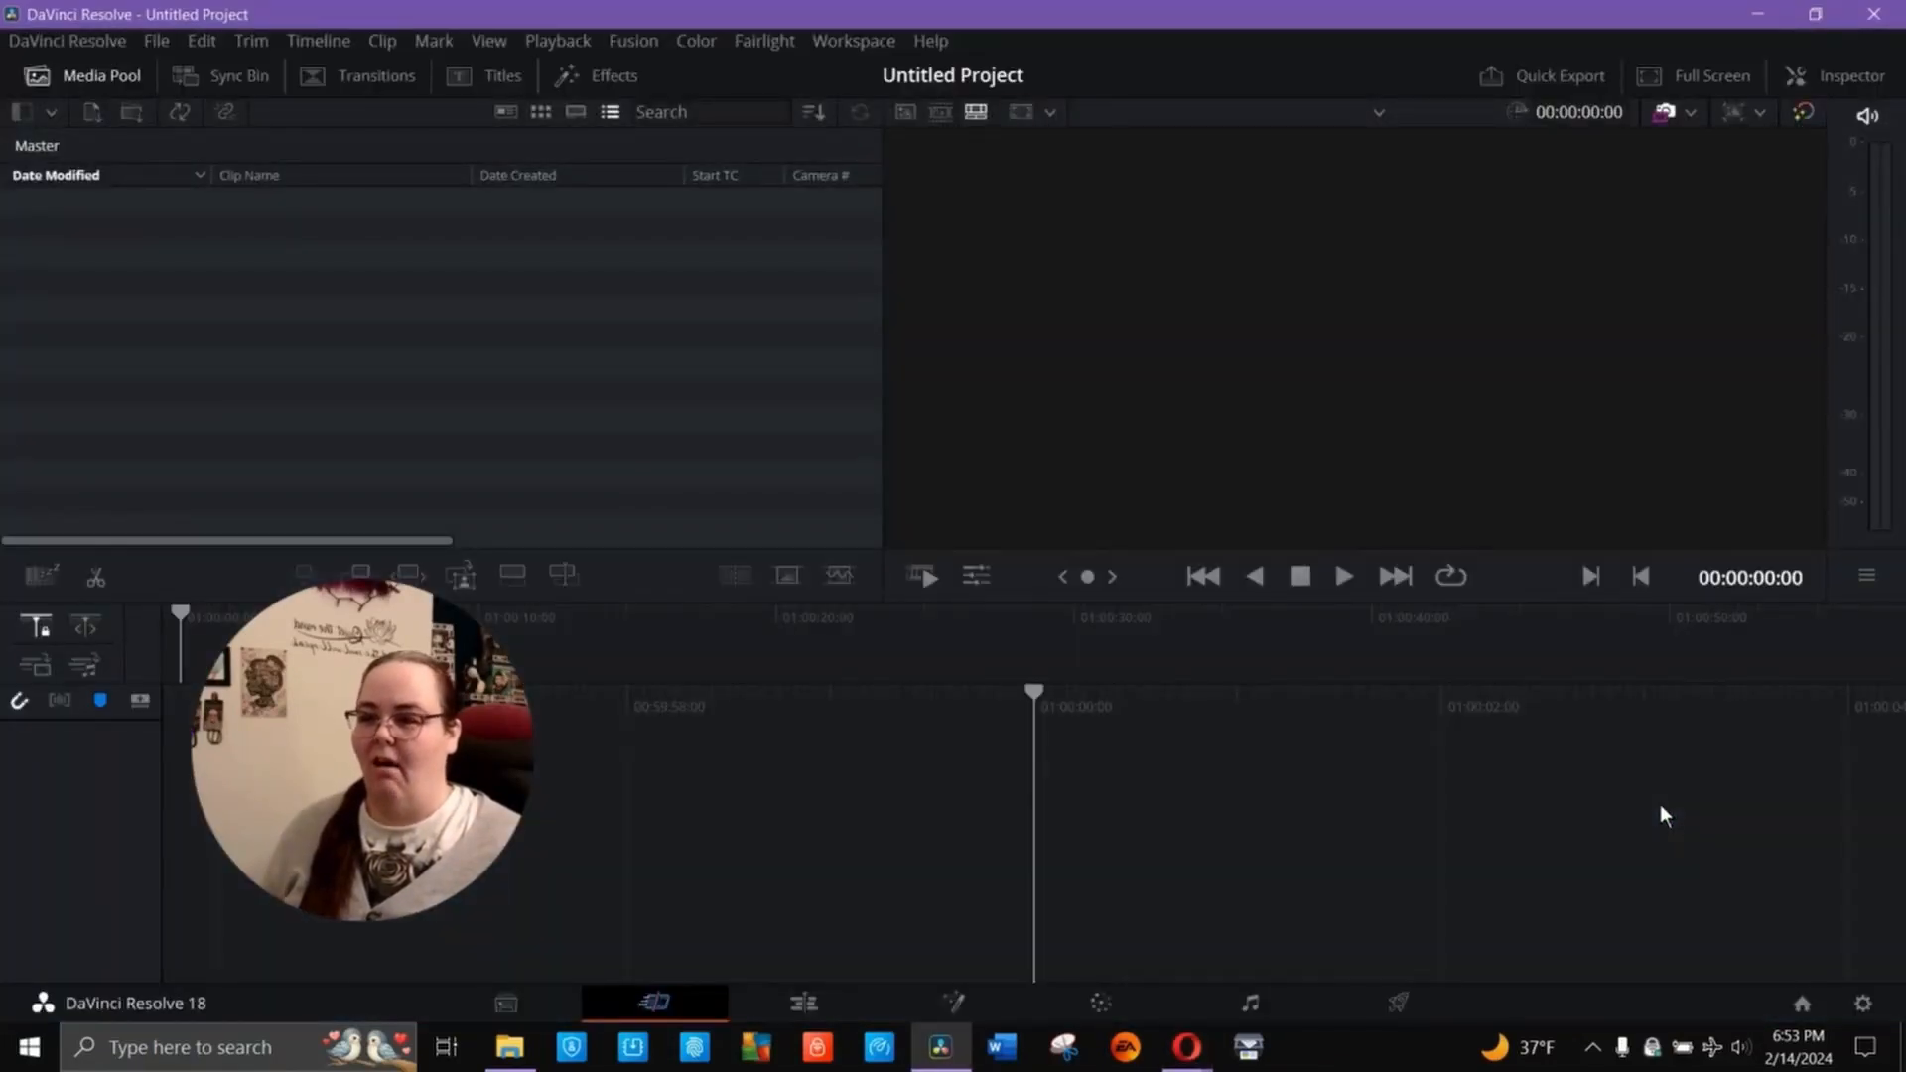
{"action": "key", "text": "alt+Tab"}
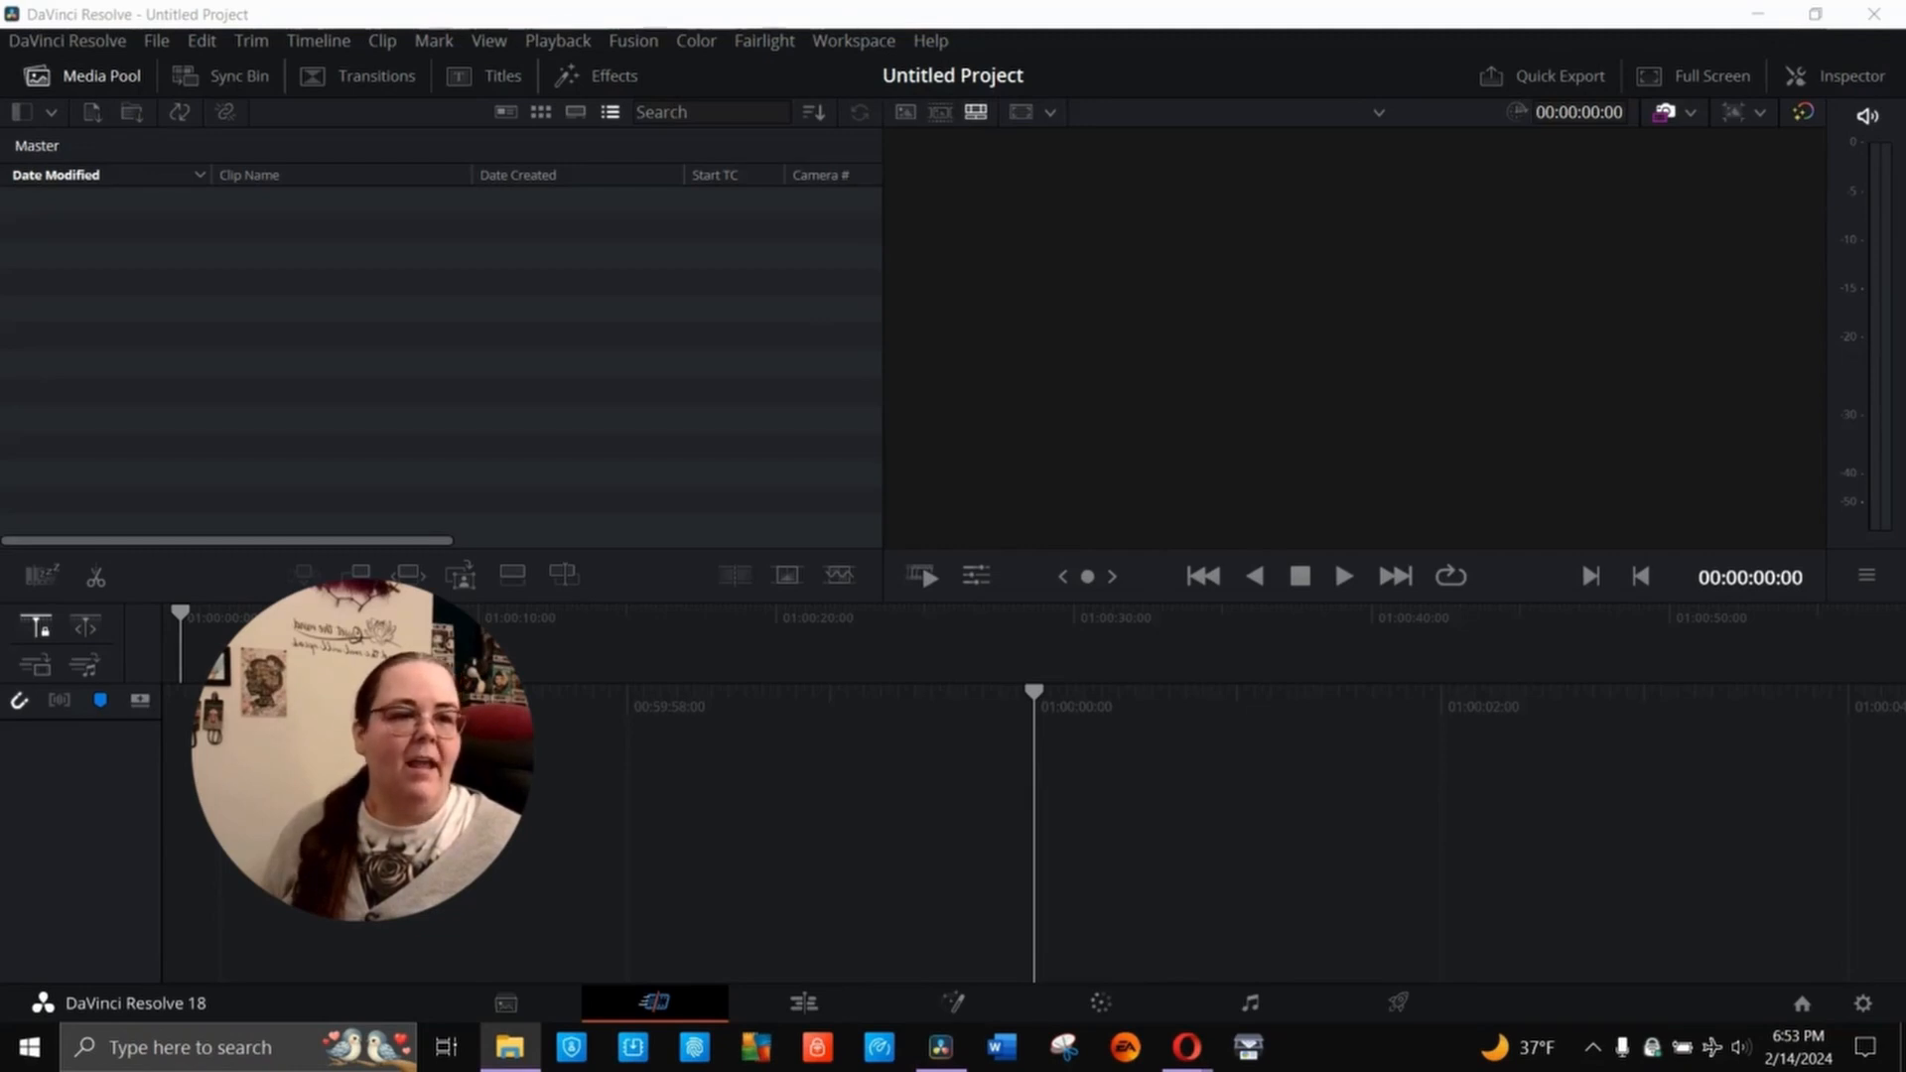
{"action": "key", "text": "alt+Tab"}
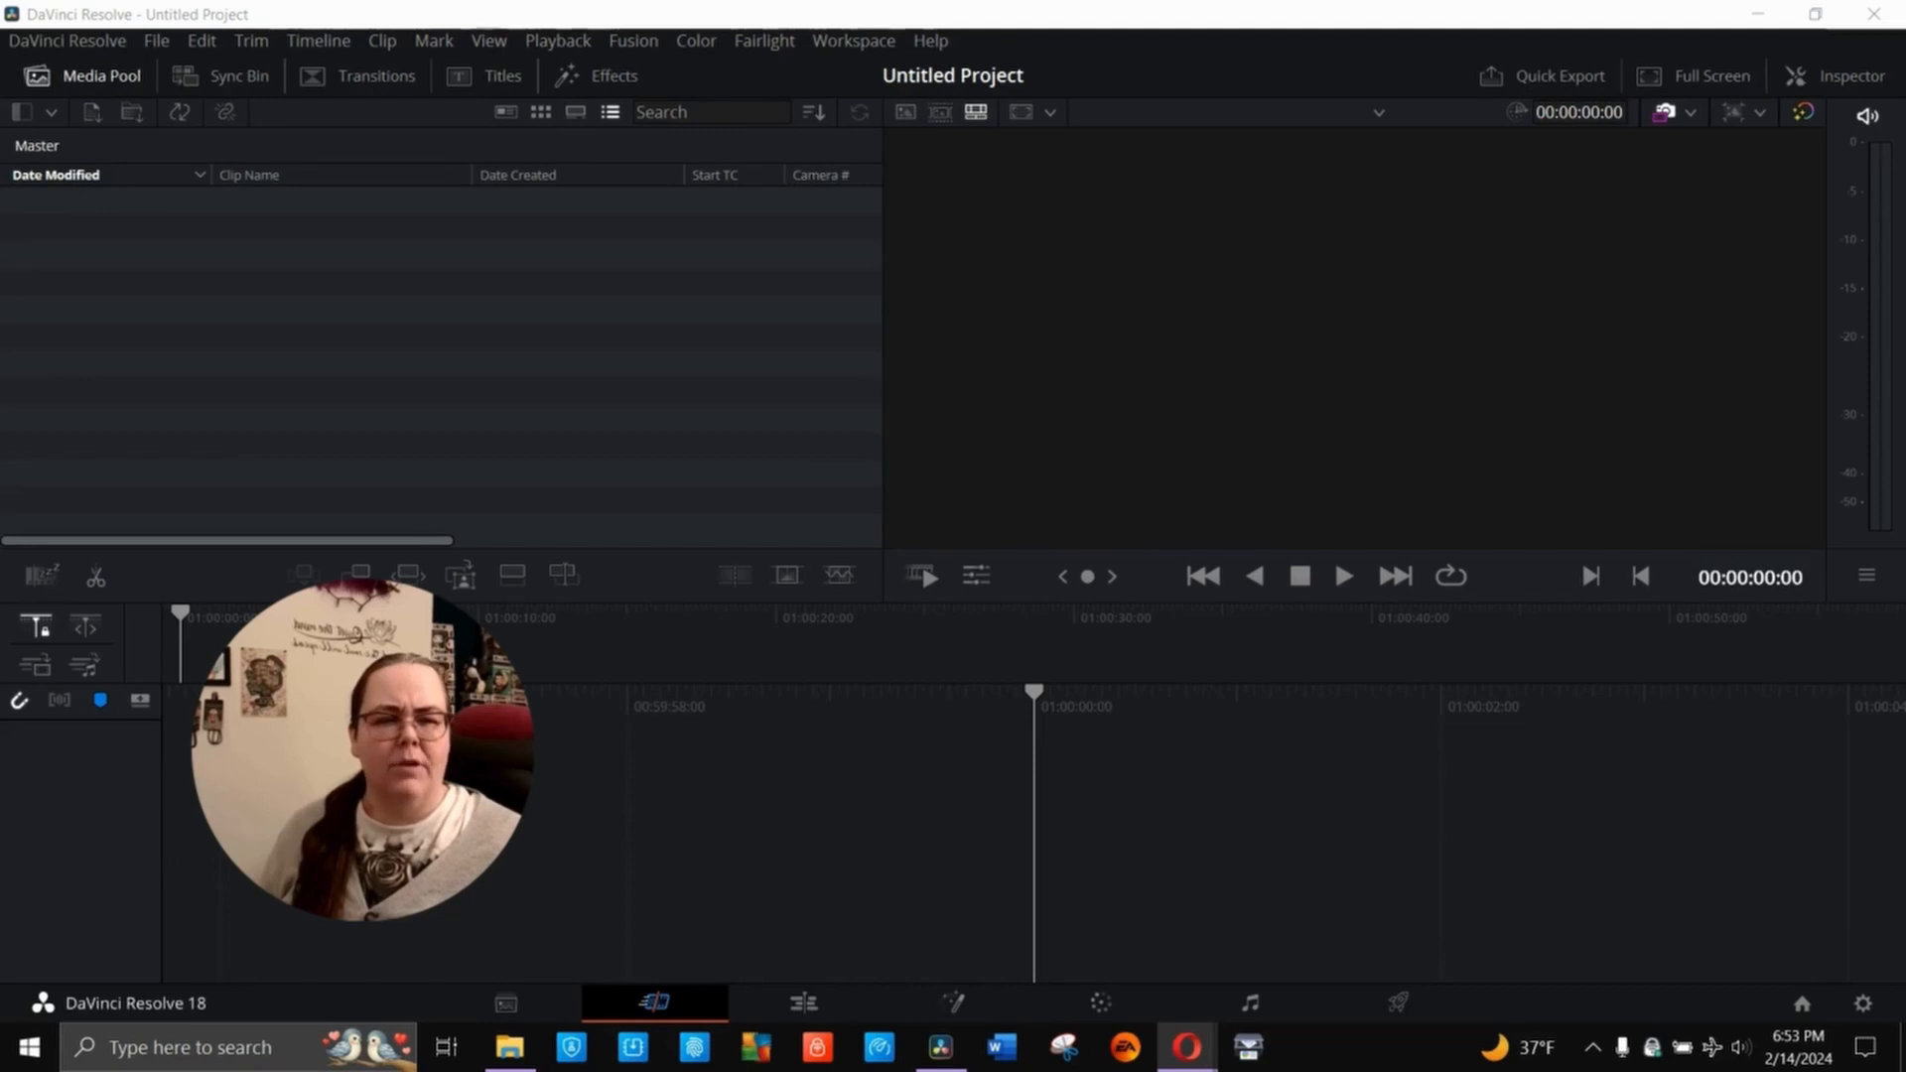
{"action": "key", "text": "alt+Tab"}
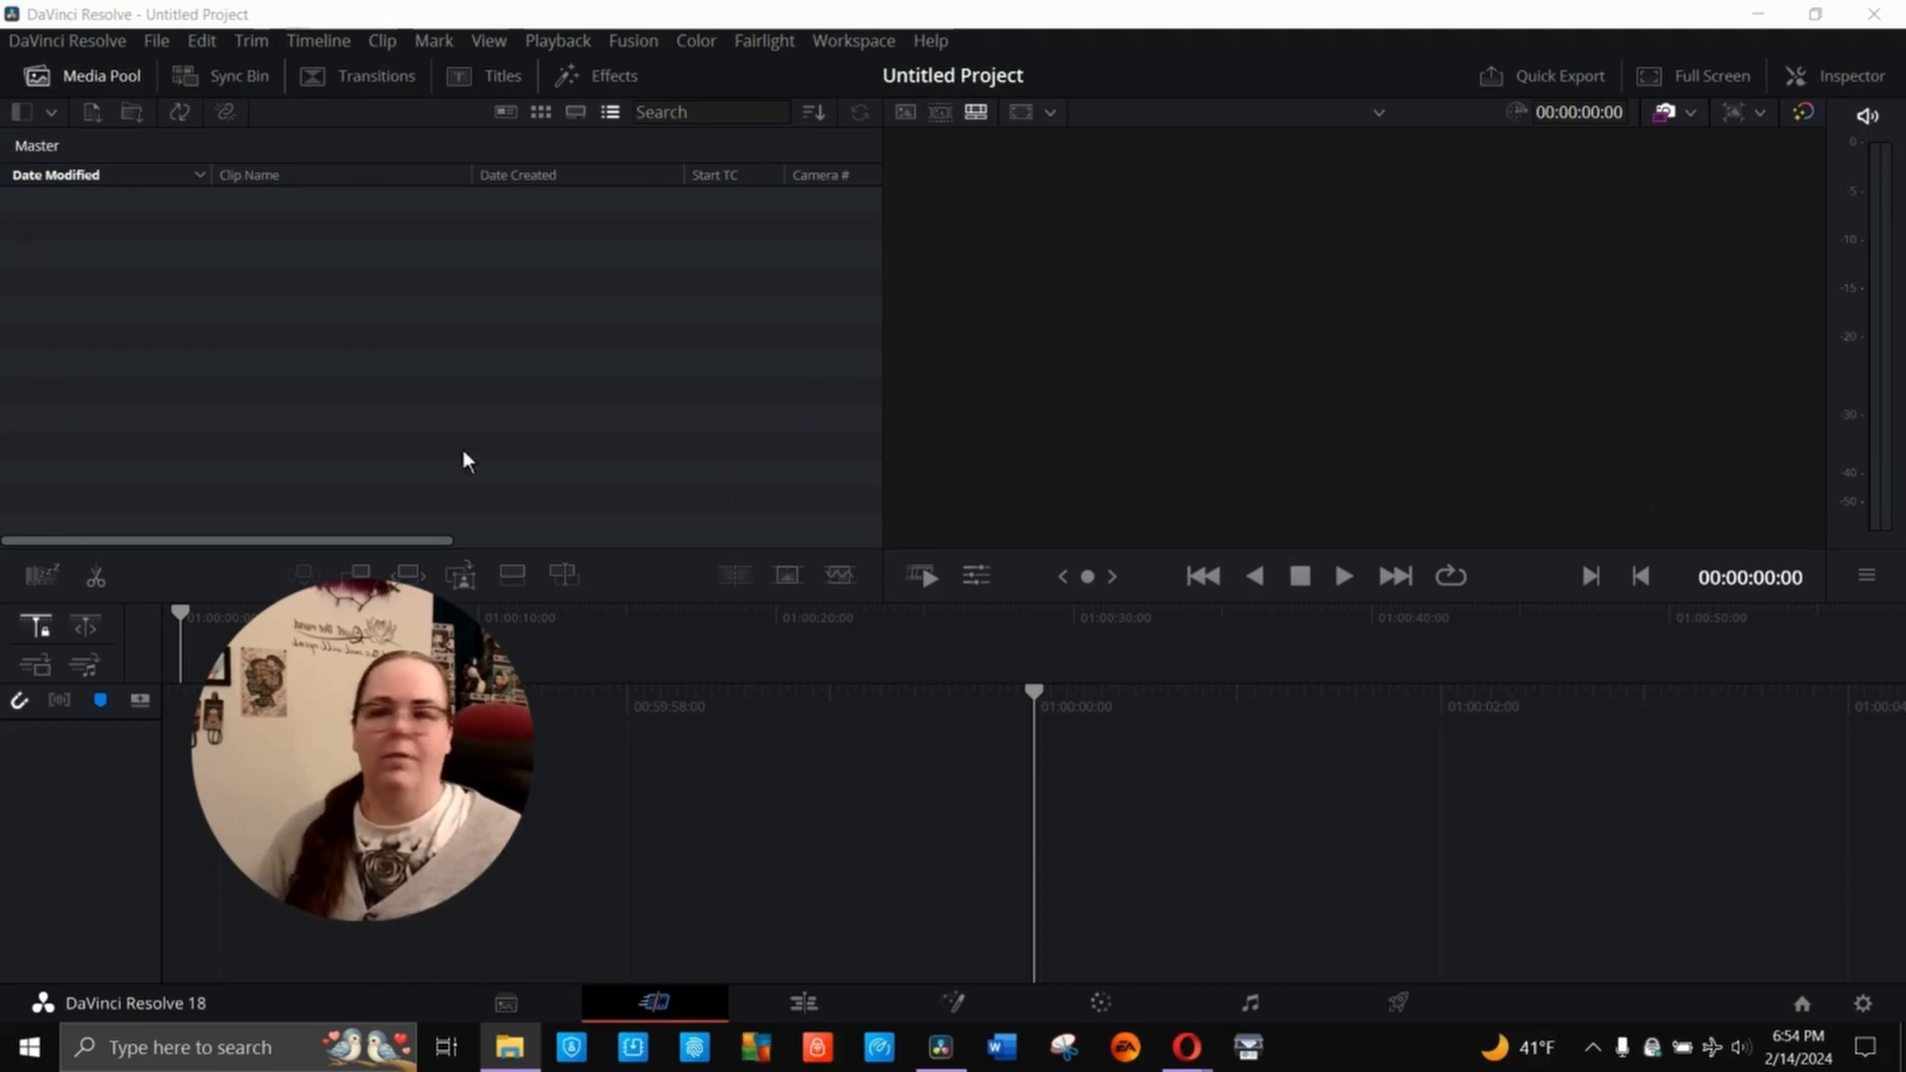
{"action": "left_click_drag", "start_coordinate": [62, 268], "coordinate": [272, 397]}
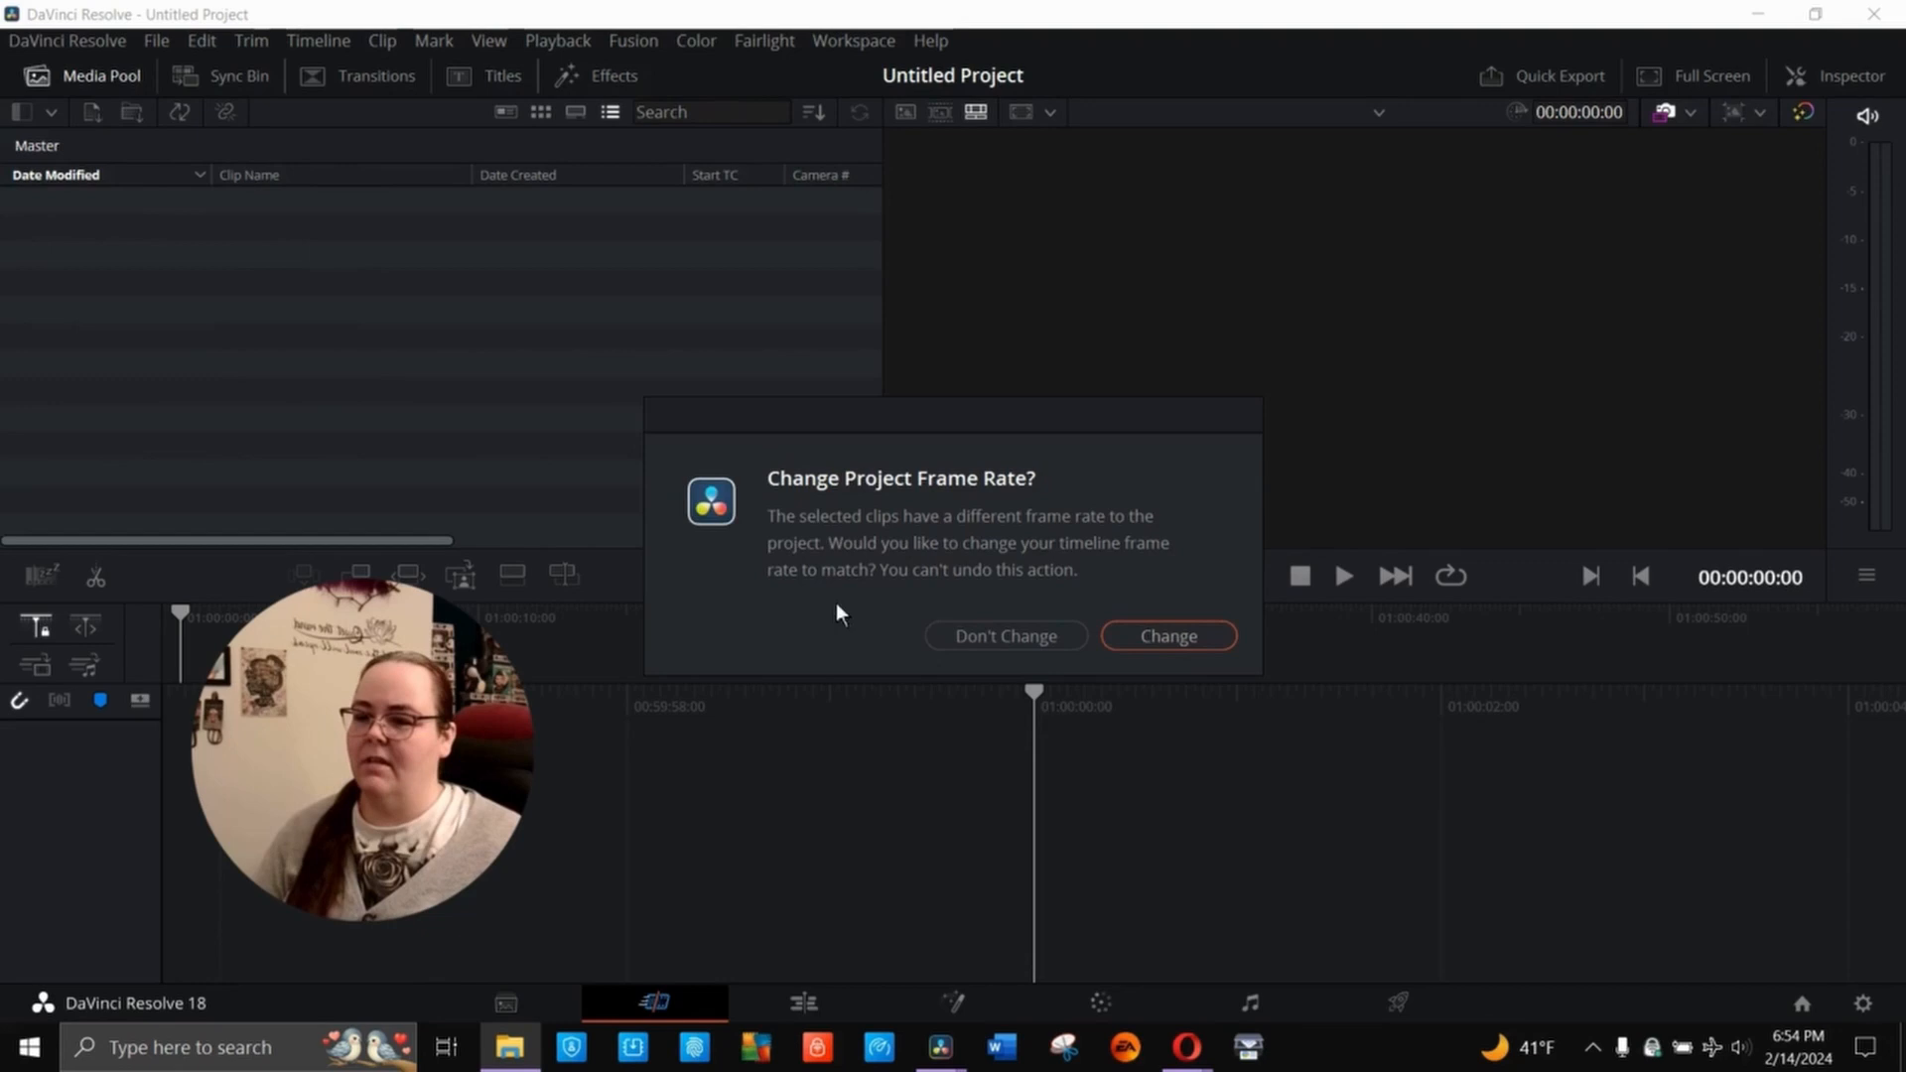
{"action": "left_click", "coordinate": [1181, 635]}
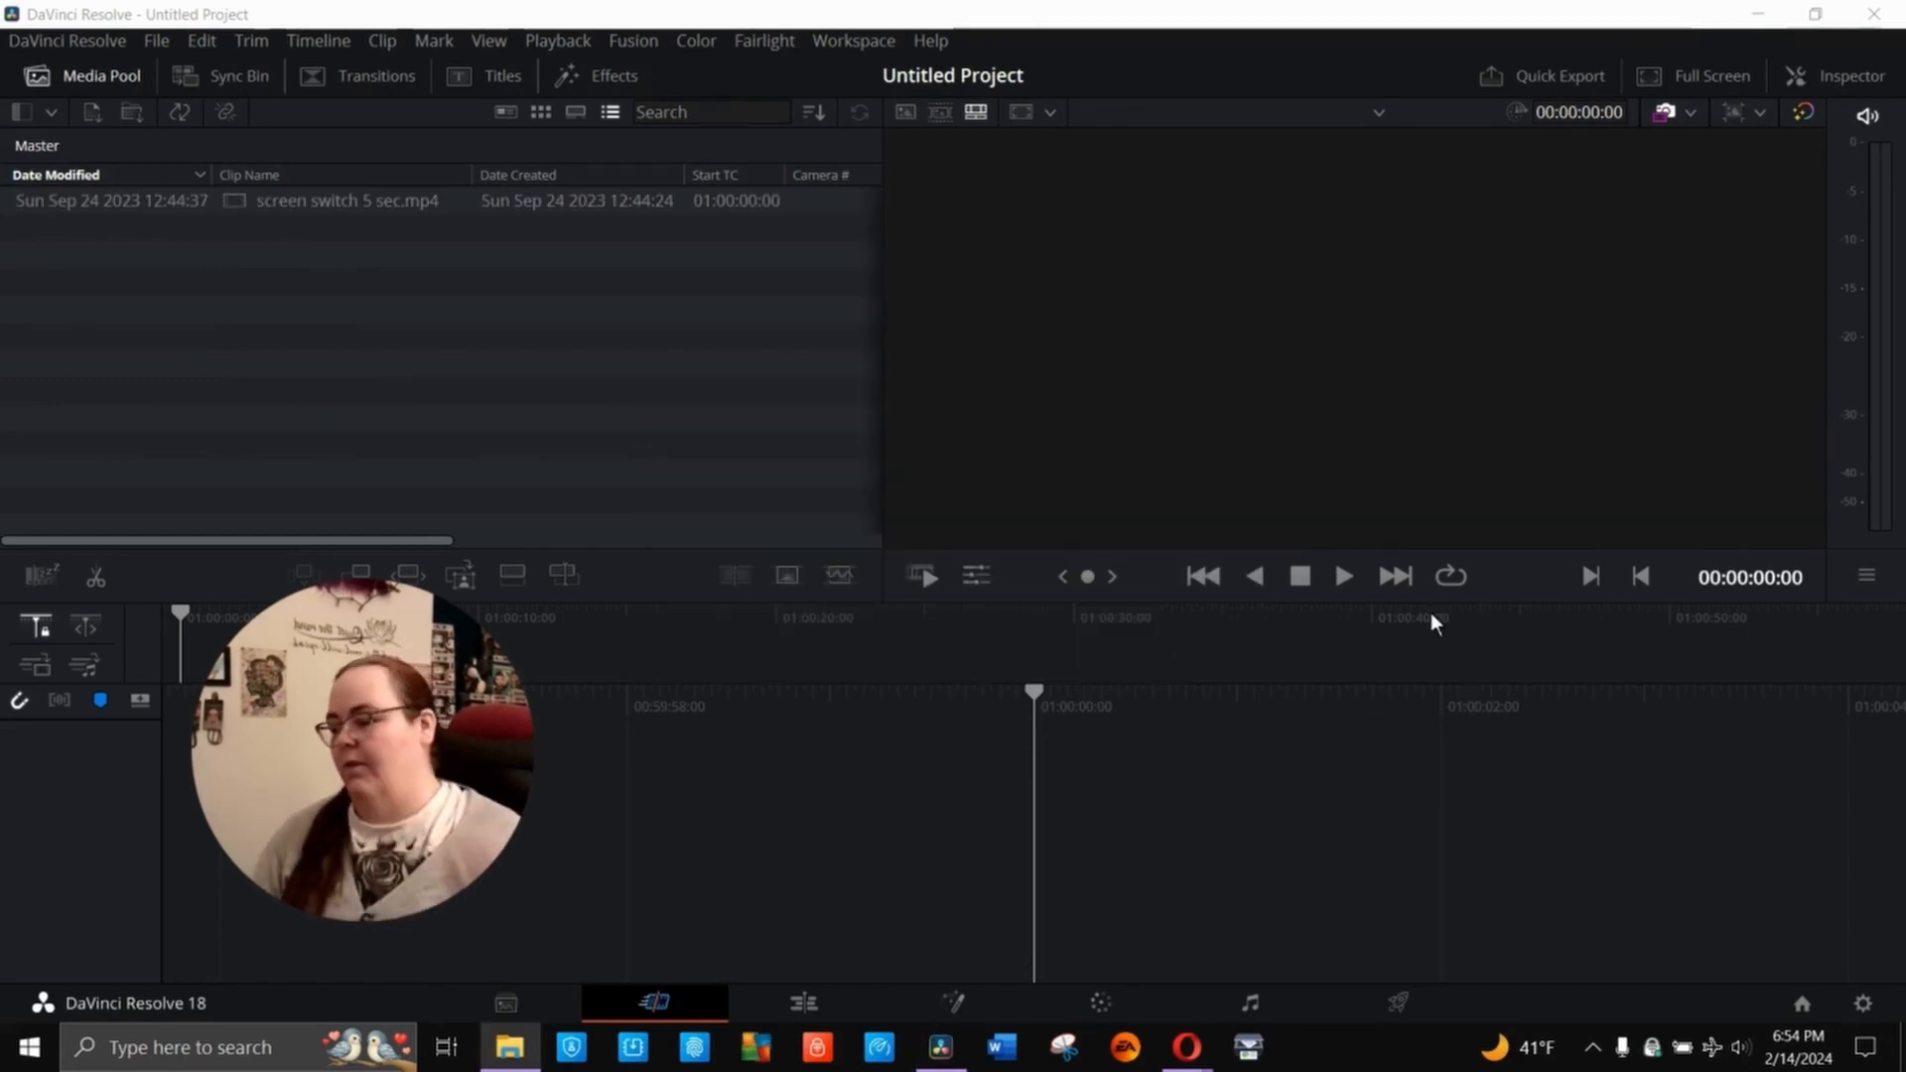
- On the Edit page, place screen switch 5 sec.mp4 at the start of a new timeline and play it through
{"action": "left_click", "coordinate": [791, 999]}
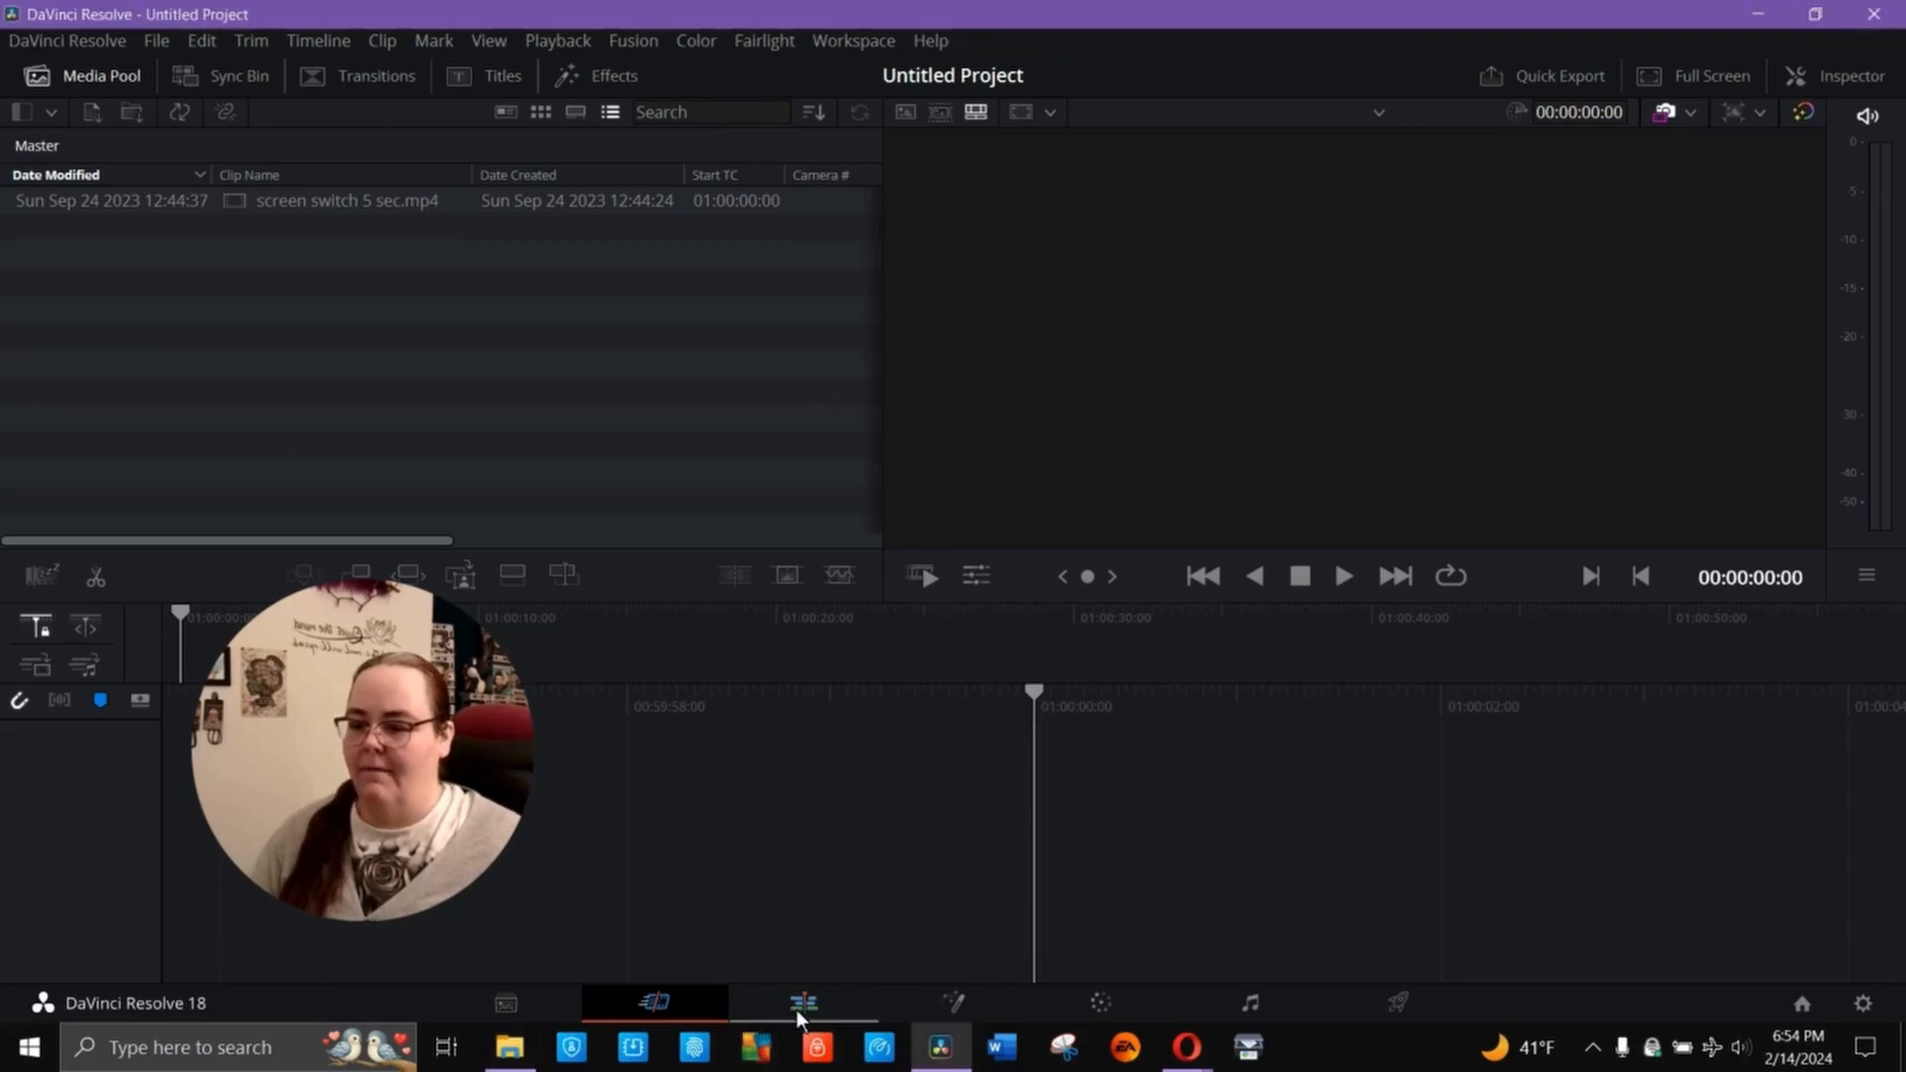
{"action": "left_click", "coordinate": [796, 1003]}
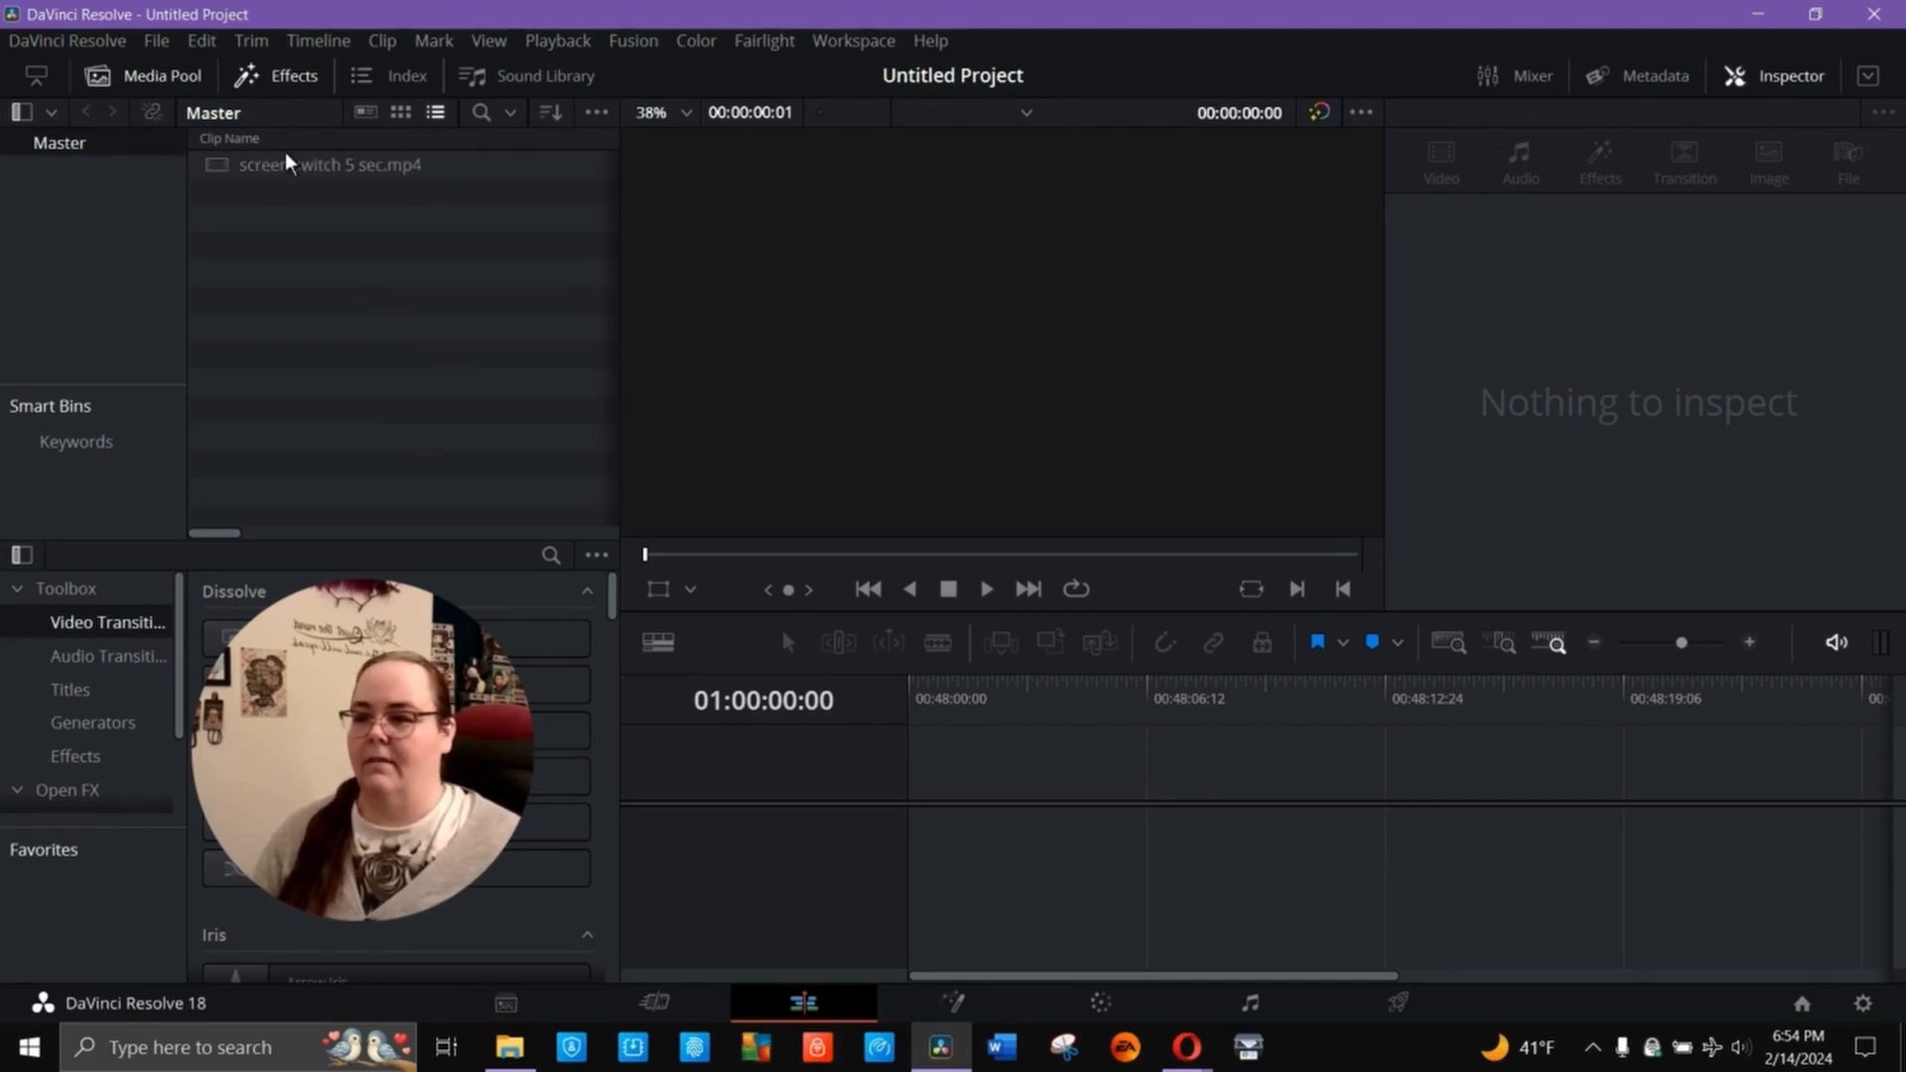
{"action": "left_click_drag", "start_coordinate": [290, 165], "coordinate": [915, 849]}
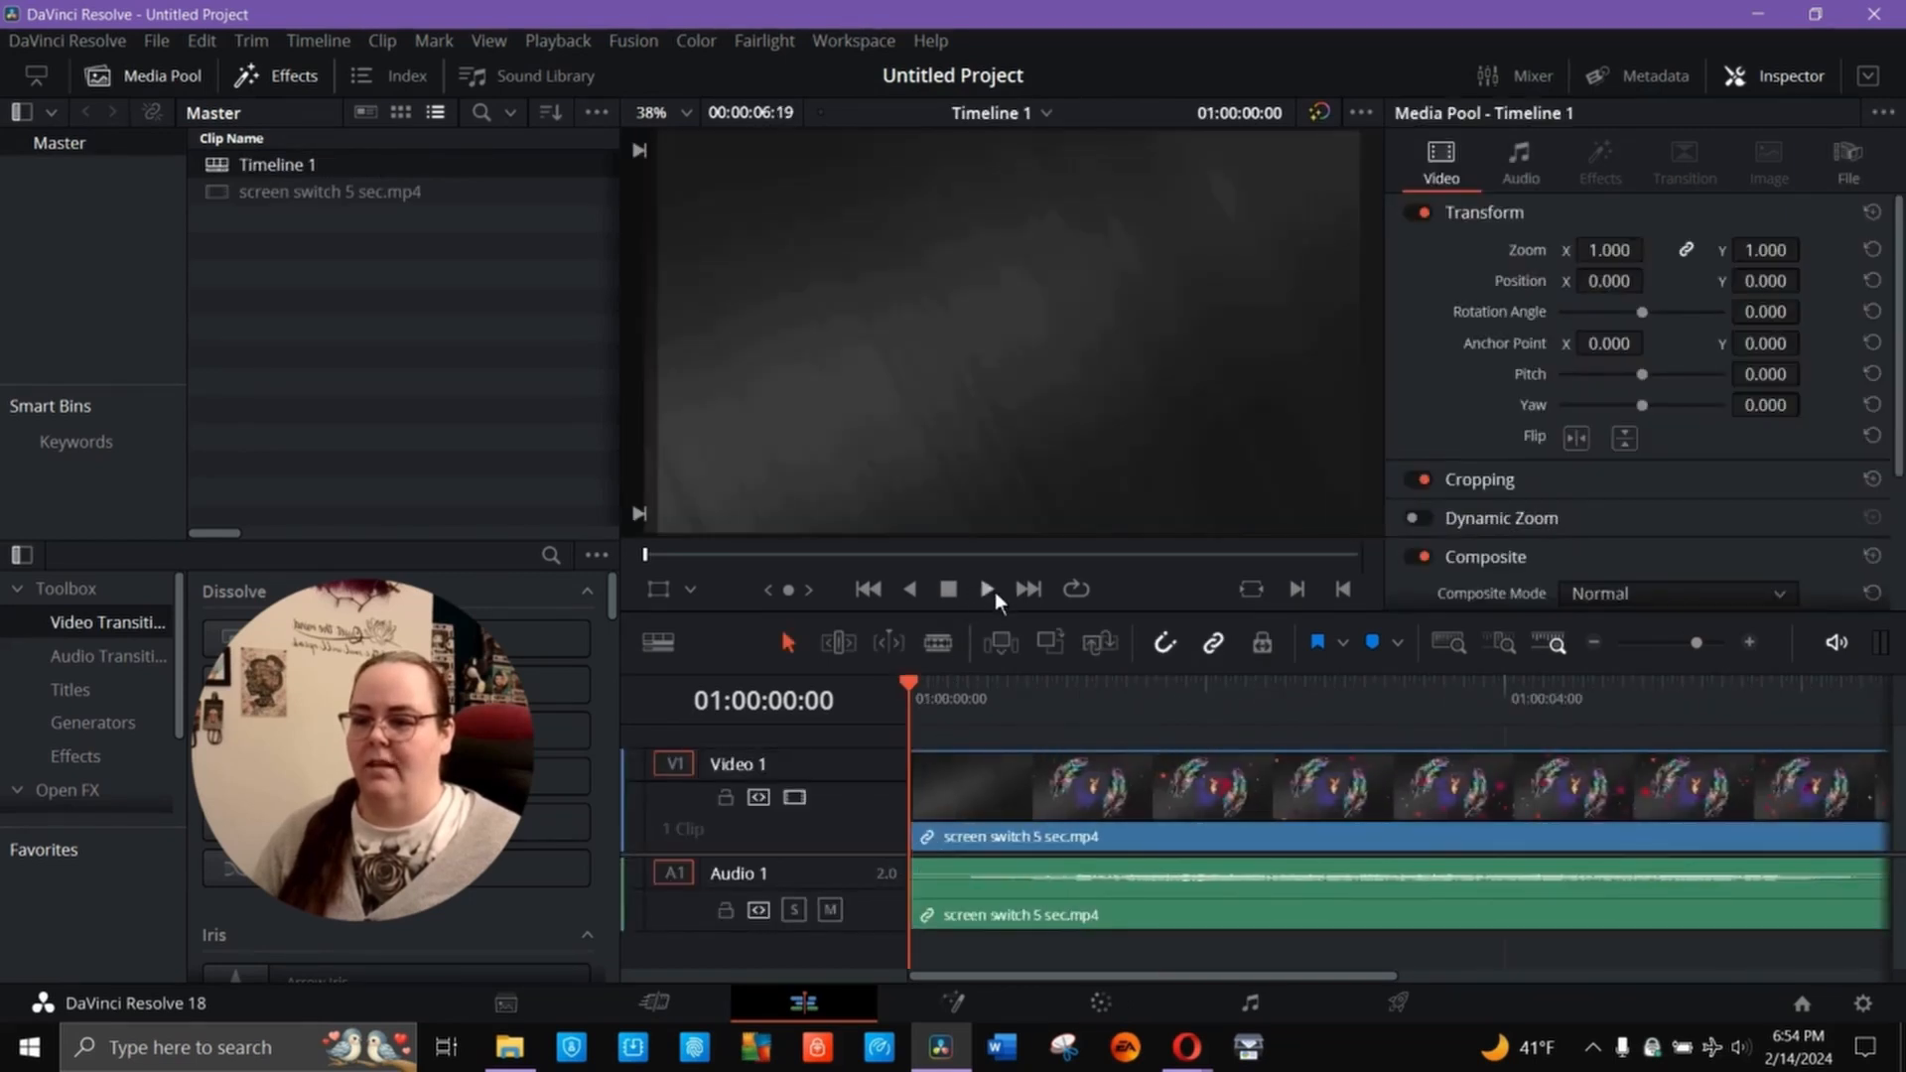
{"action": "left_click", "coordinate": [978, 588]}
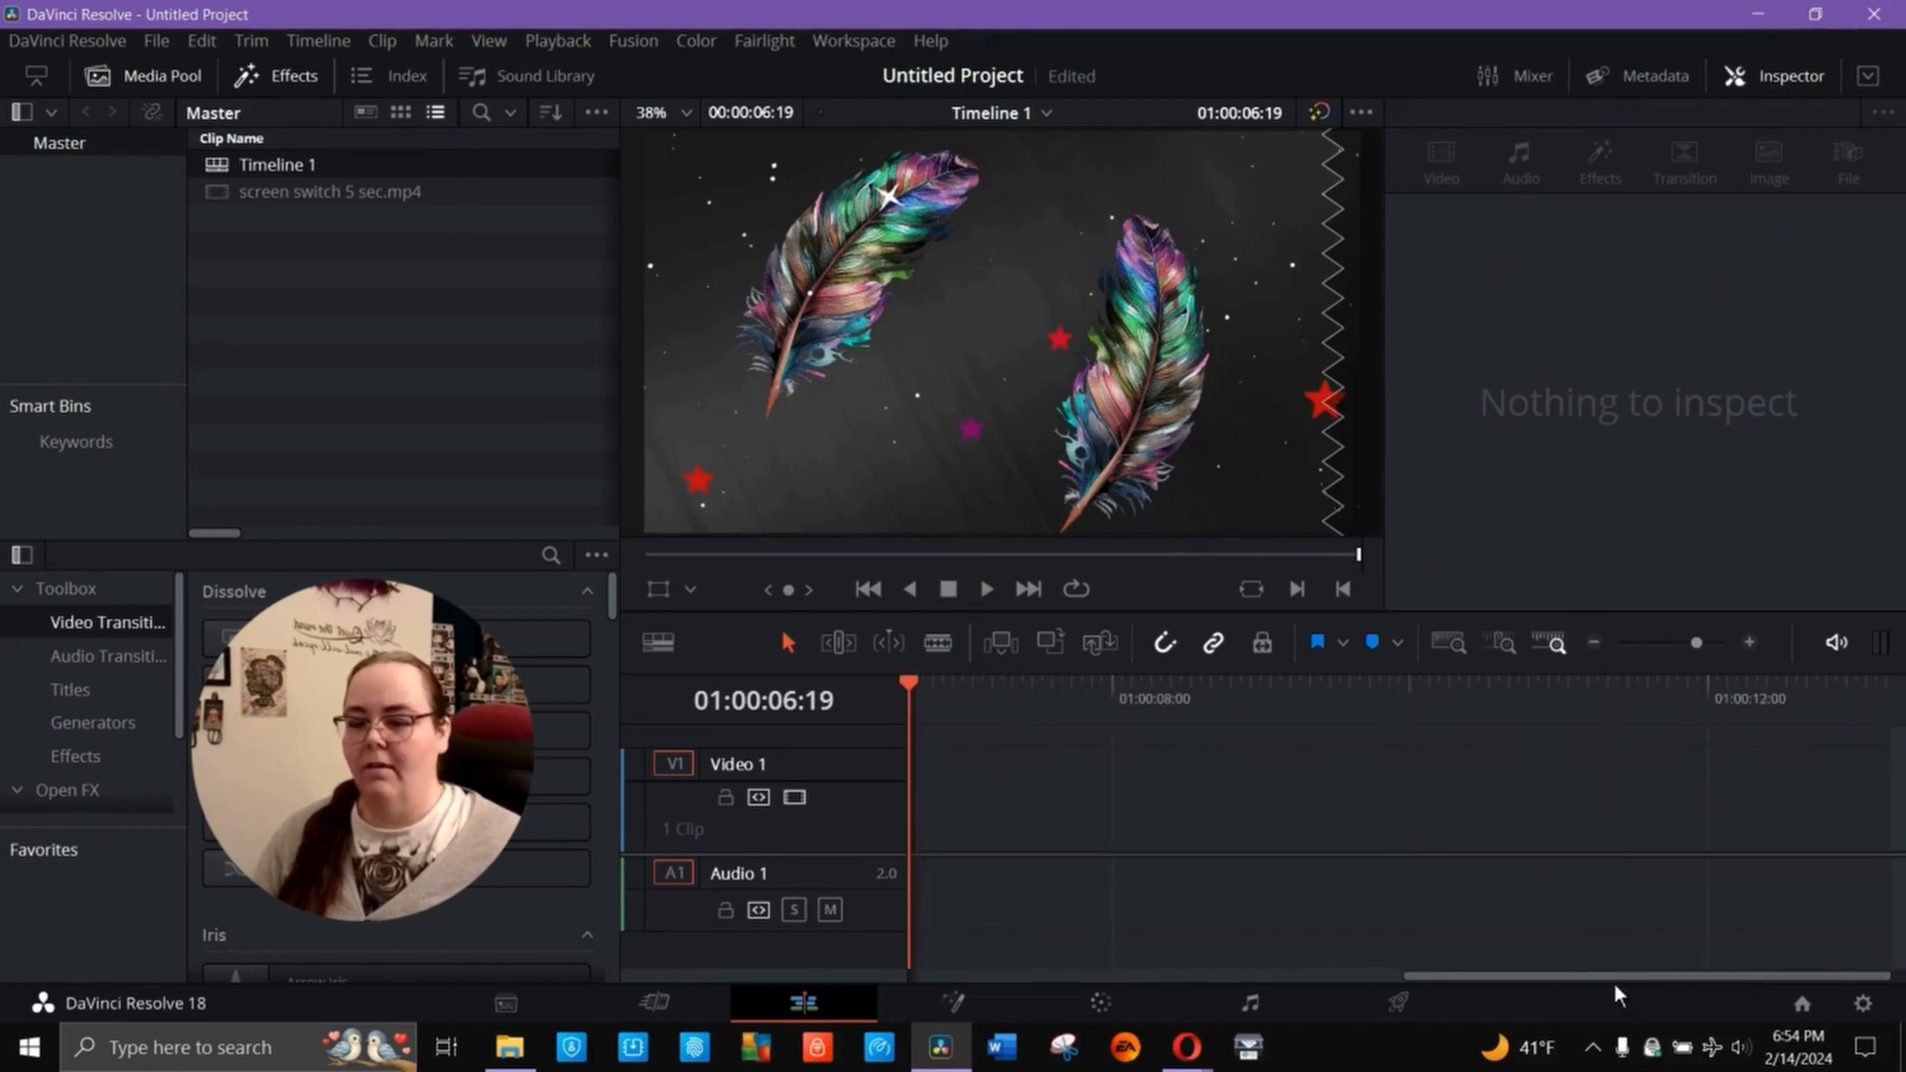
- Delete the screen switch 5 sec.mp4 clip from the timeline
{"action": "left_click_drag", "start_coordinate": [1614, 983], "coordinate": [986, 975]}
{"action": "left_click", "coordinate": [1463, 790]}
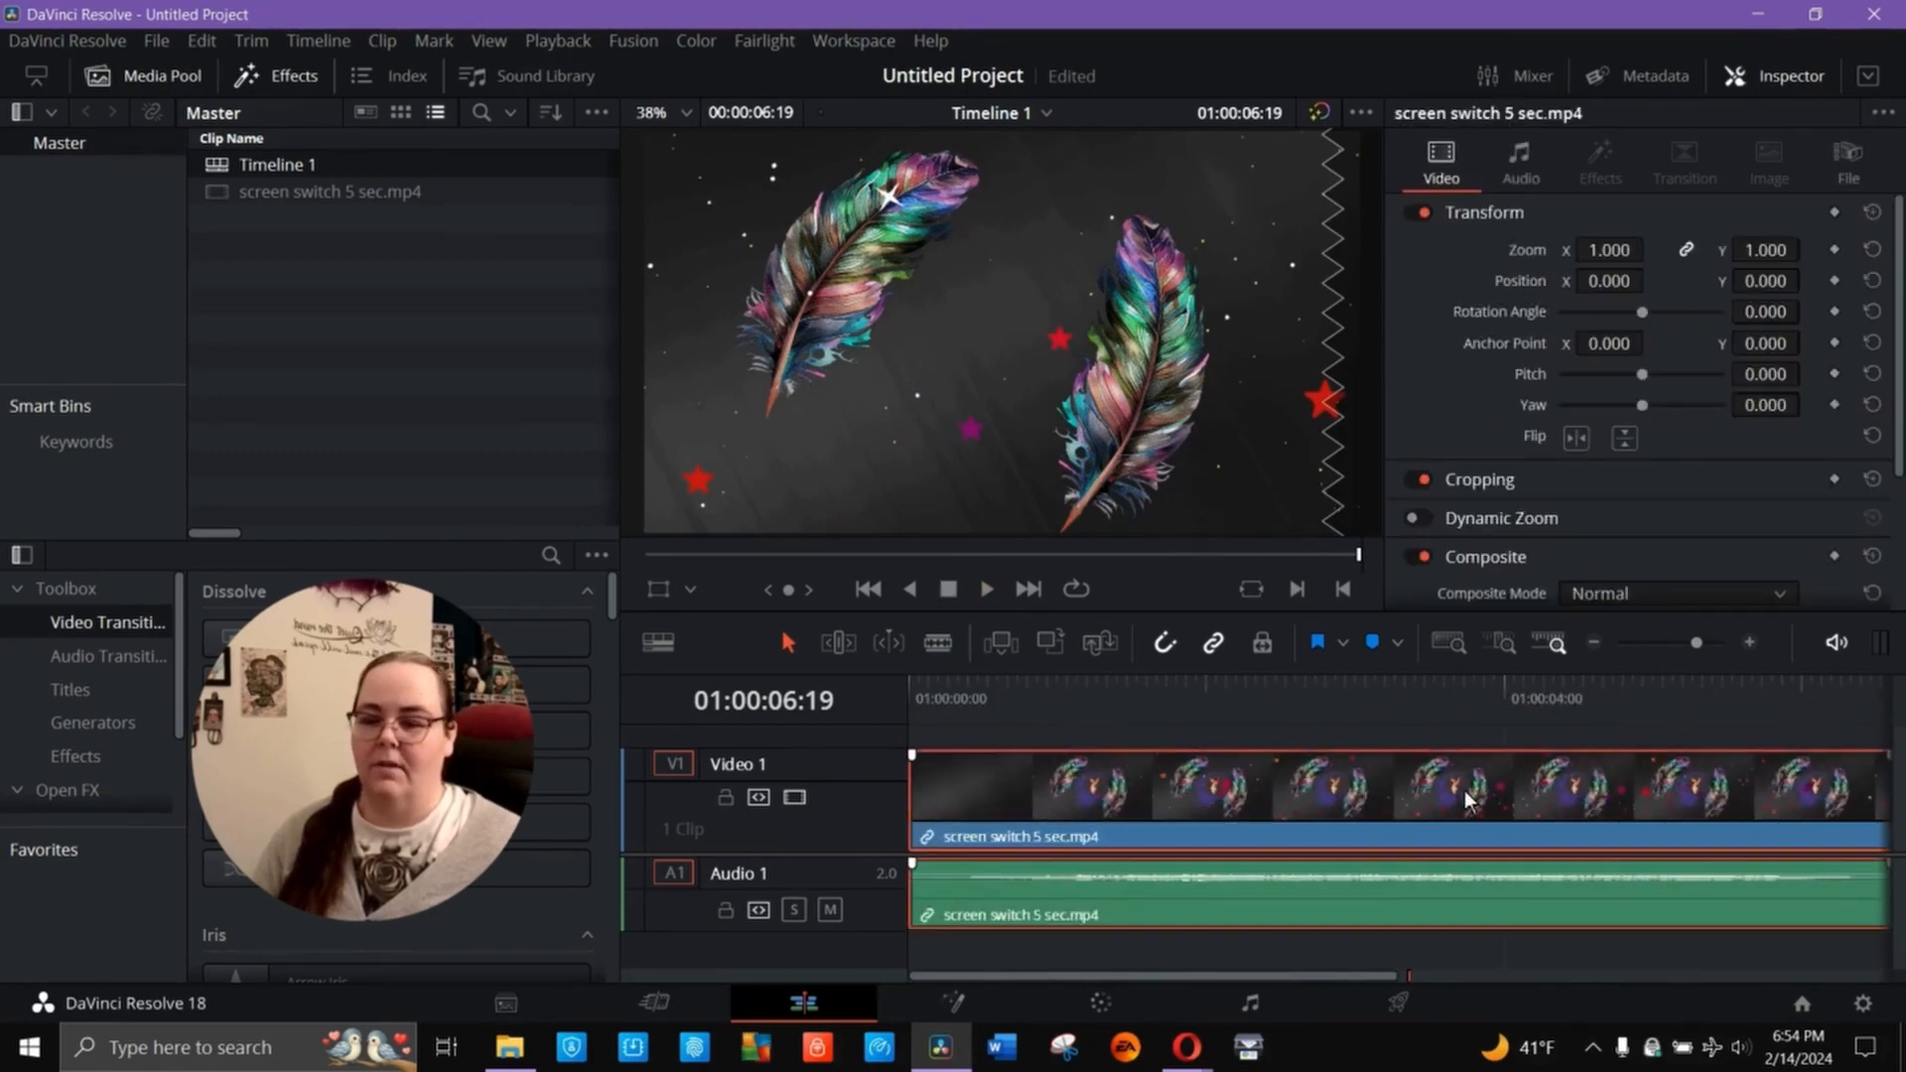
{"action": "key", "text": "Delete"}
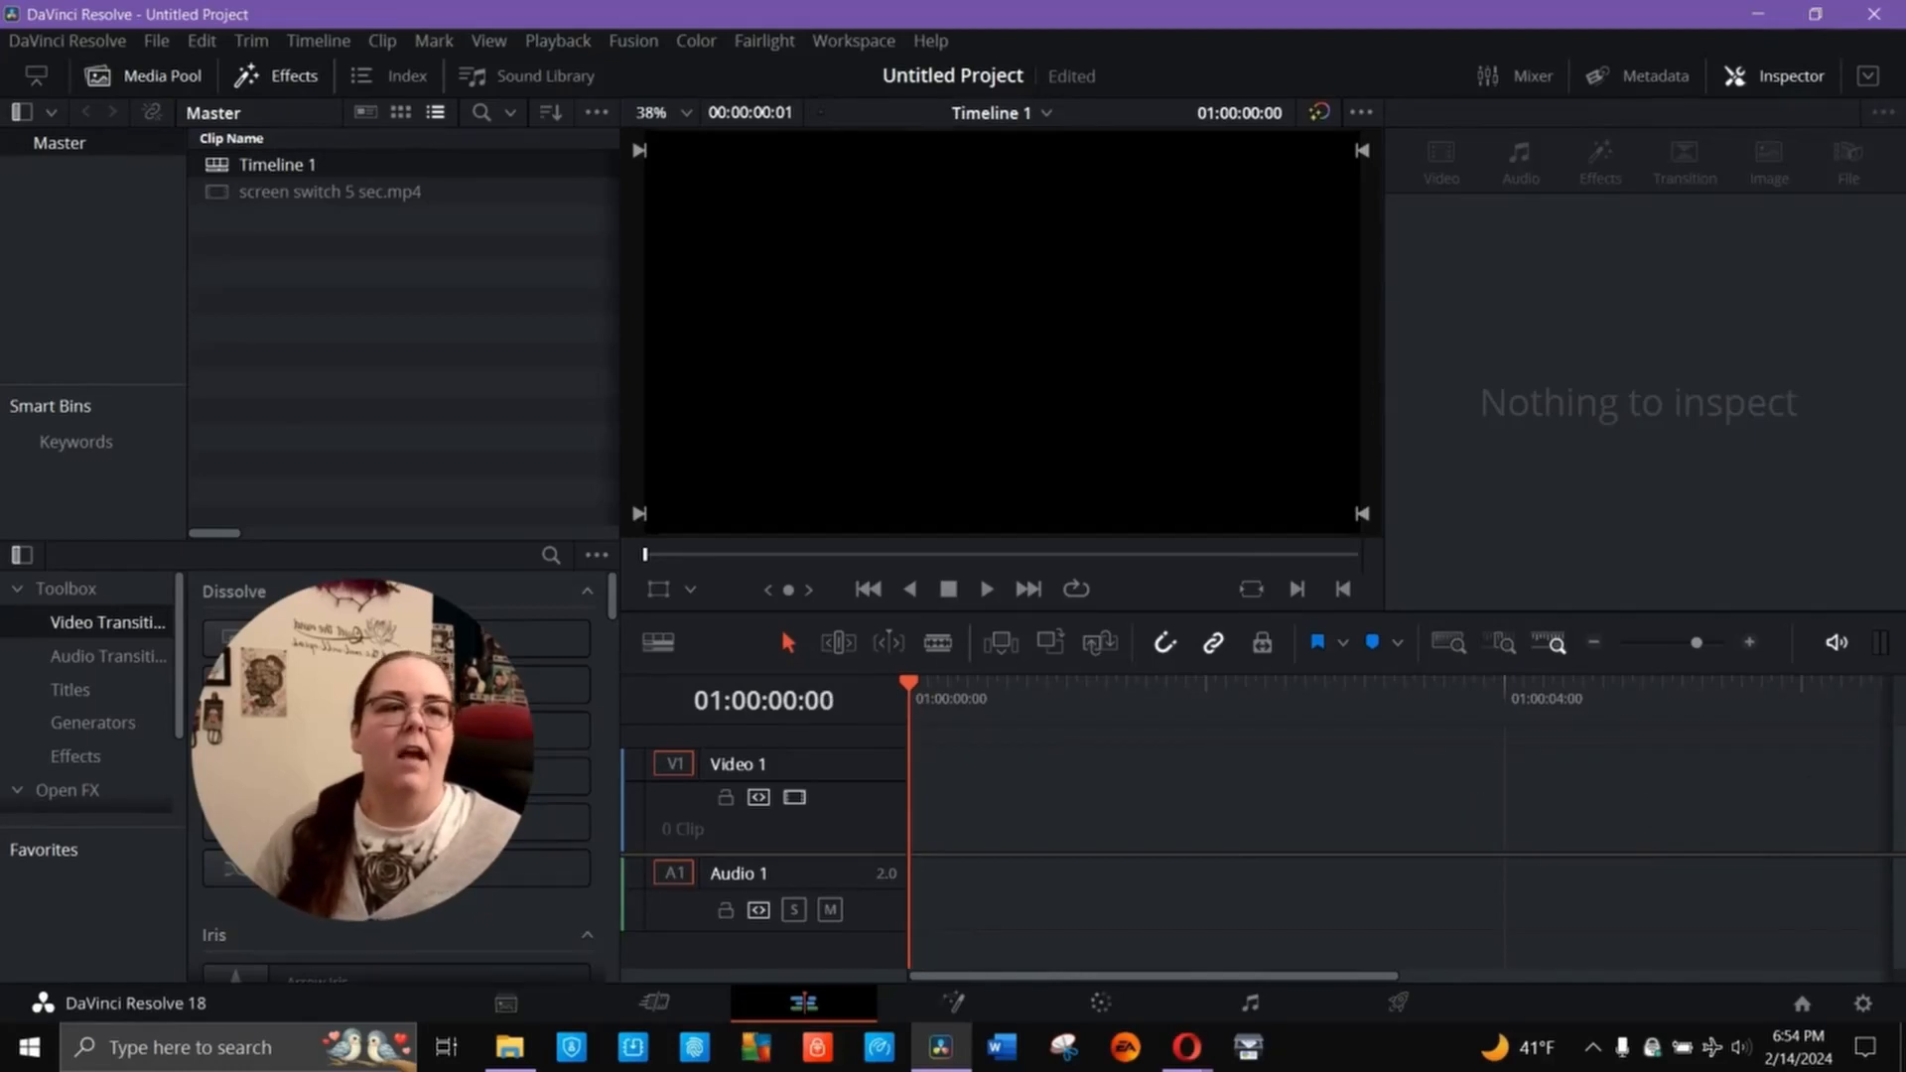
- Bring 30 Minute Timer Template Magical Hearts.mp4 from File Explorer onto the start of the timeline
{"action": "key", "text": "alt+Tab"}
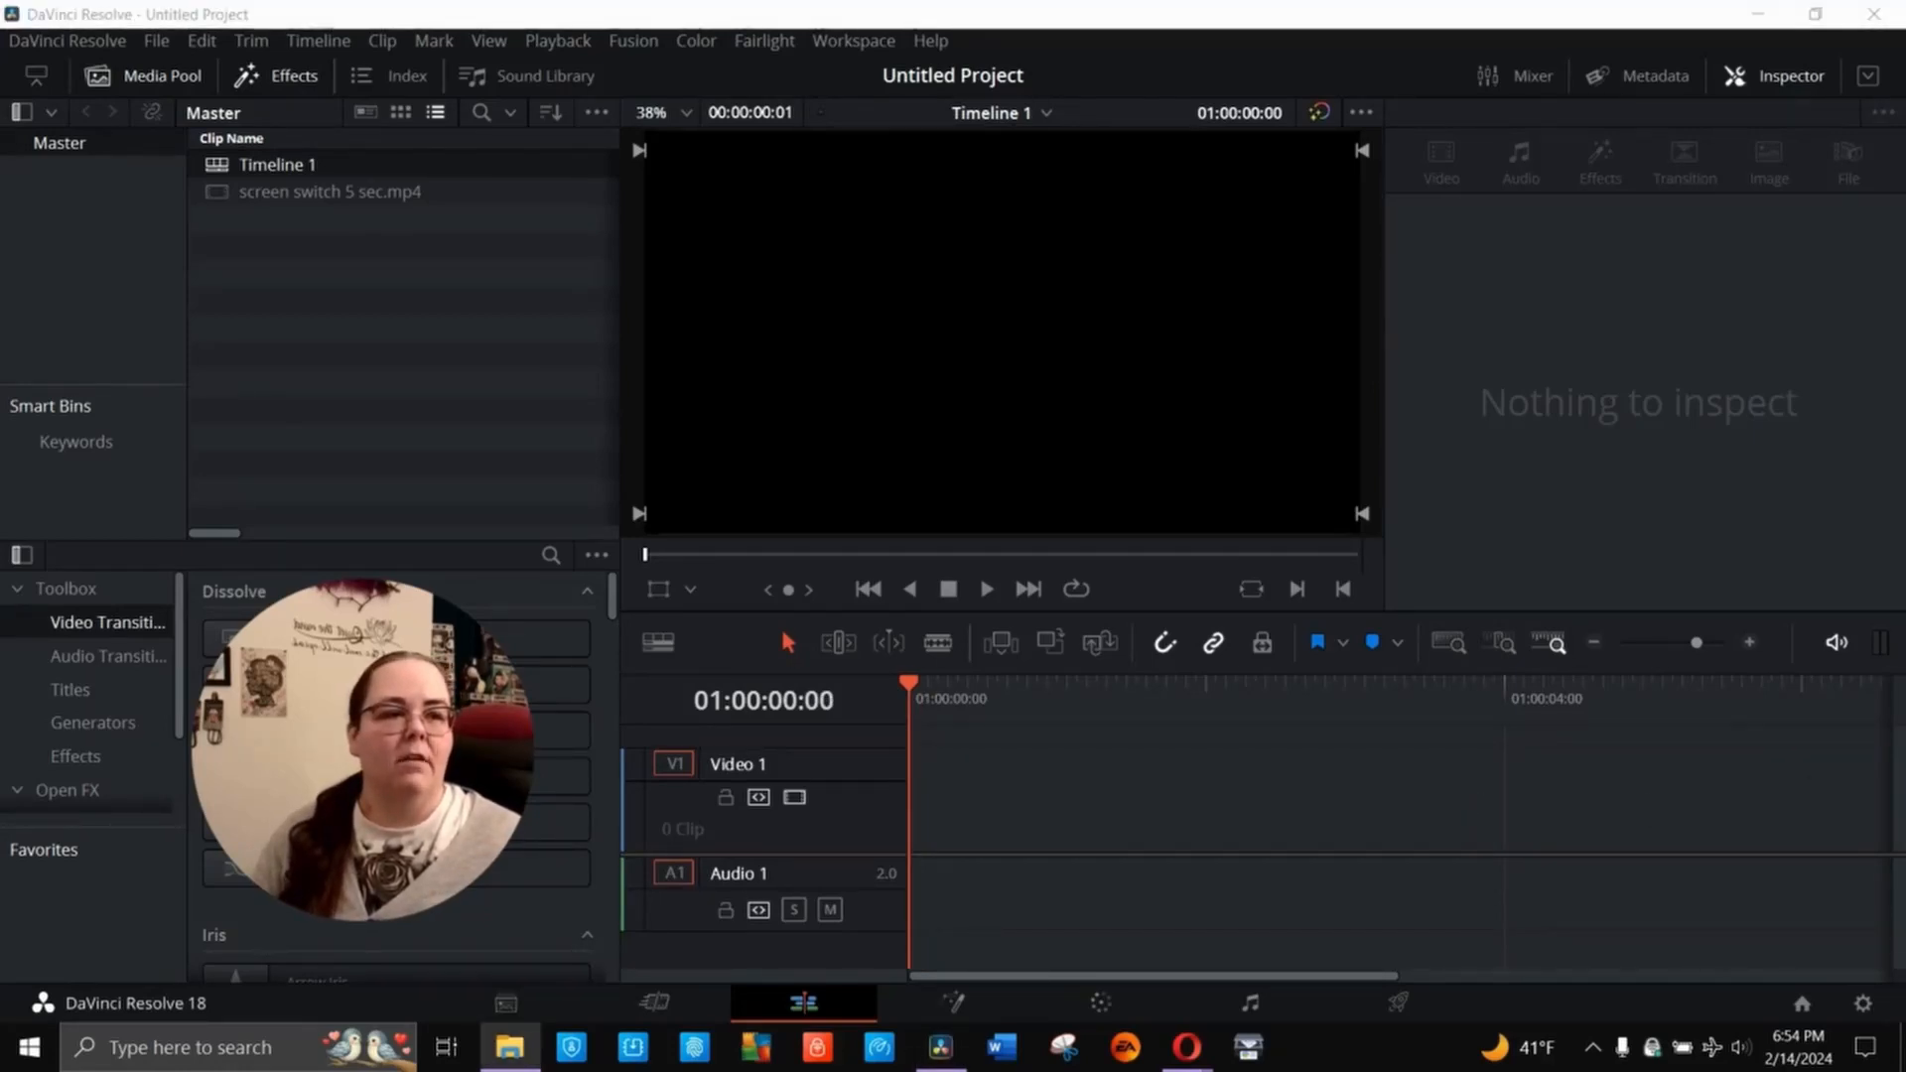
{"action": "left_click_drag", "start_coordinate": [1543, 585], "coordinate": [901, 849]}
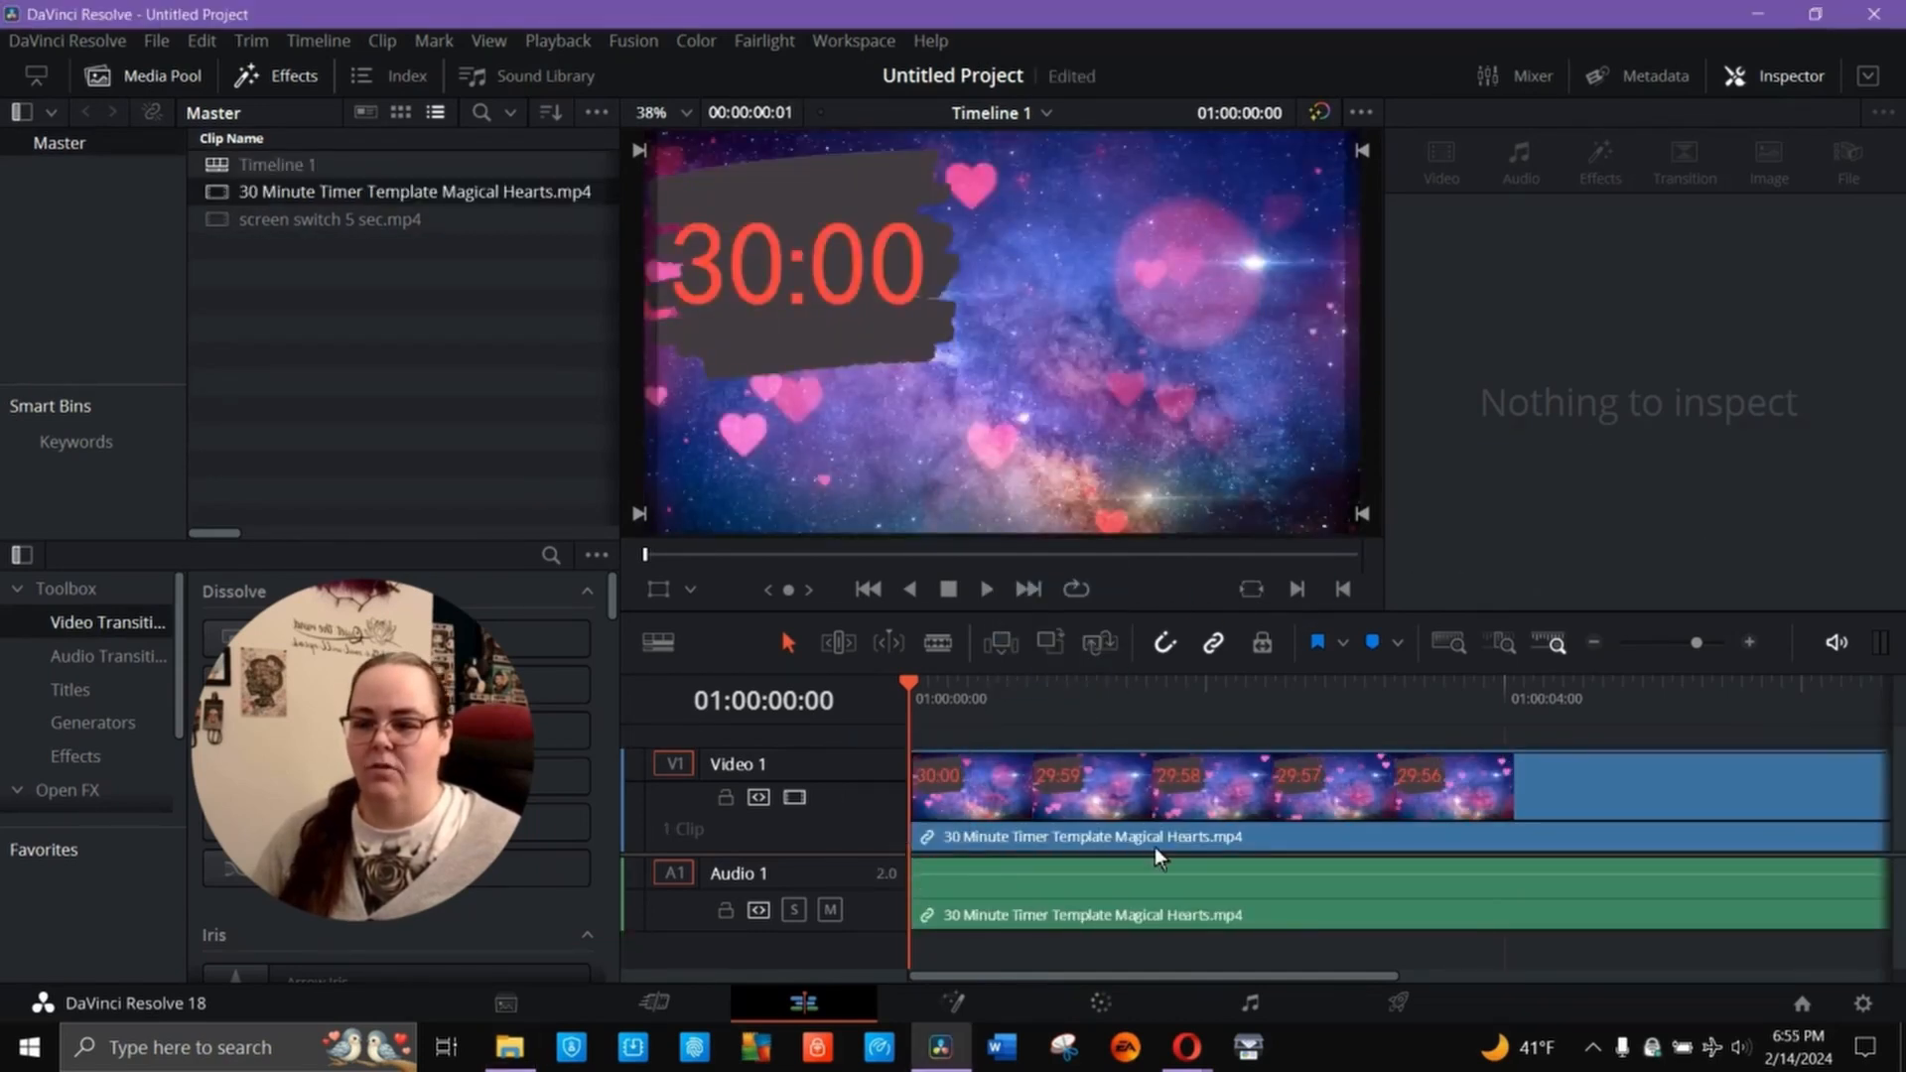
{"action": "left_click", "coordinate": [1144, 812]}
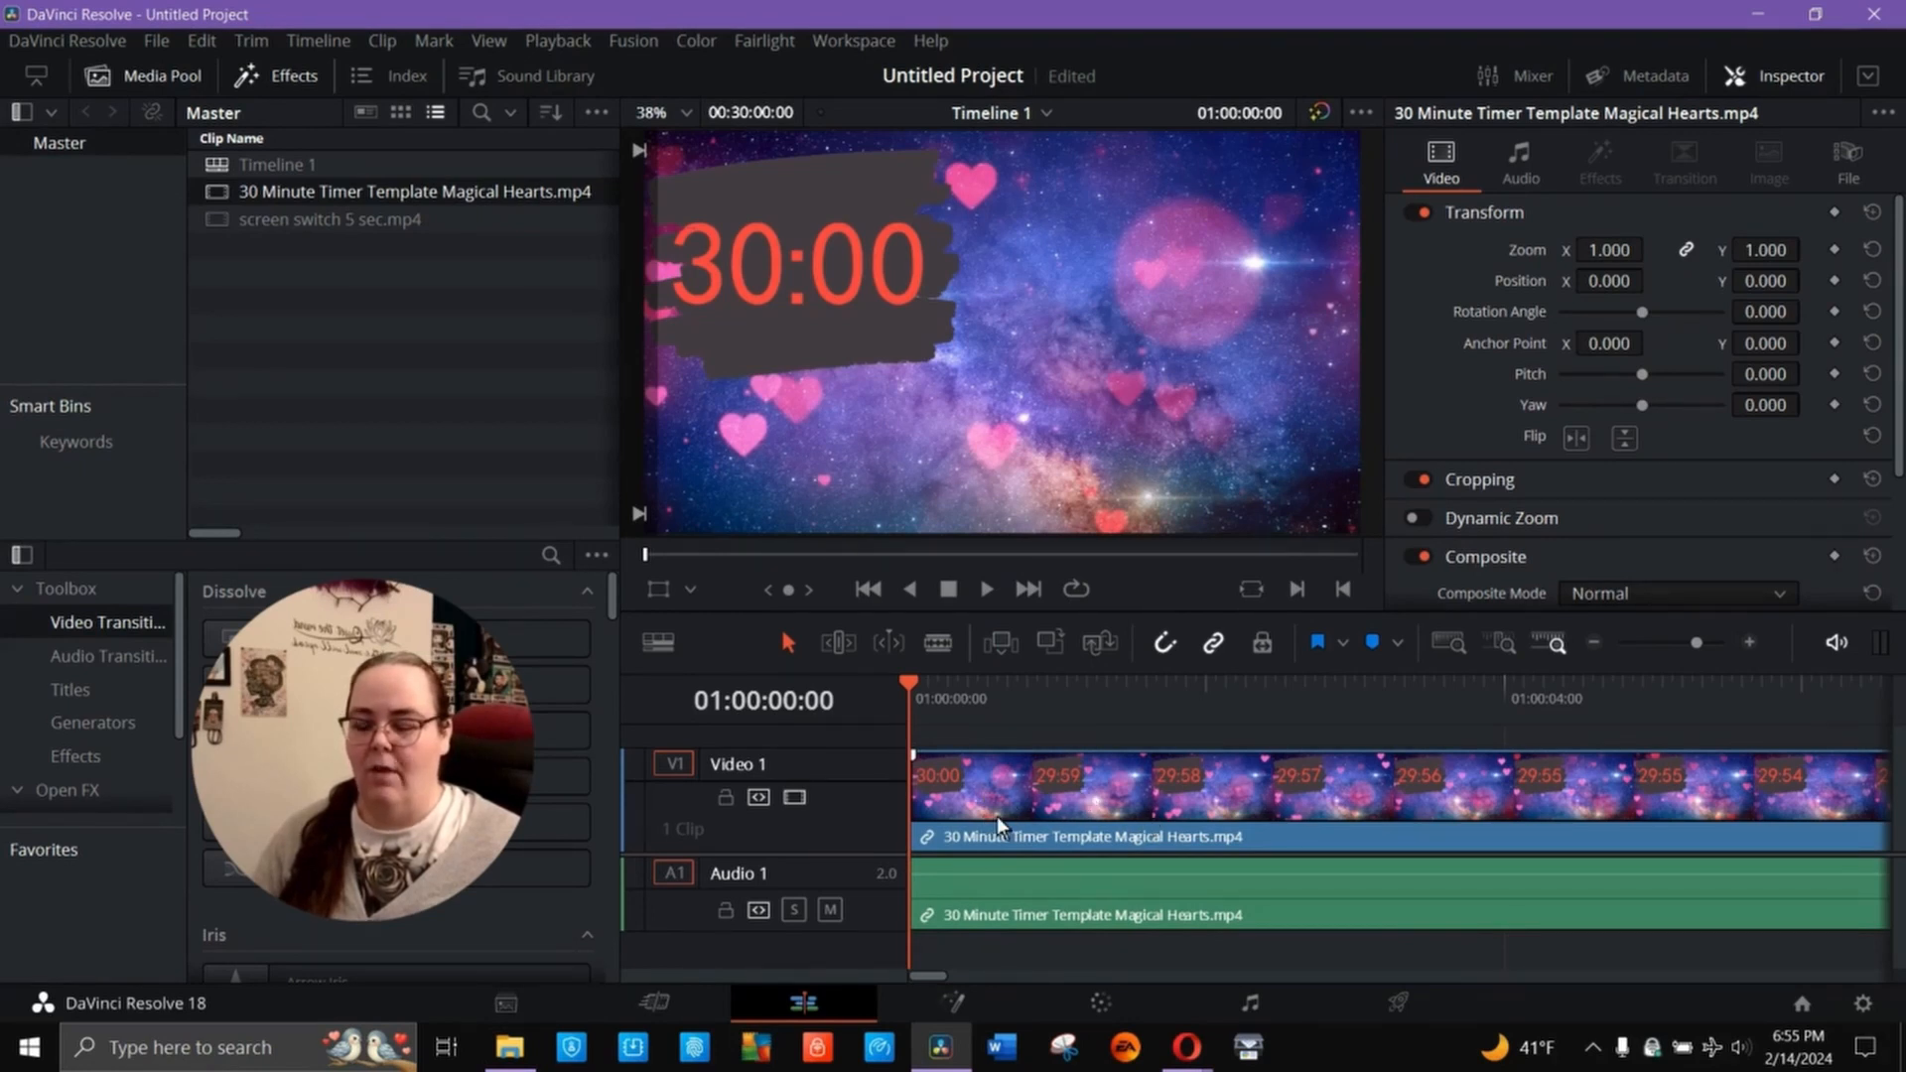
- Place screen switch 5 sec.mp4 directly after the end of the 30-minute timer clip
{"action": "left_click", "coordinate": [1032, 591]}
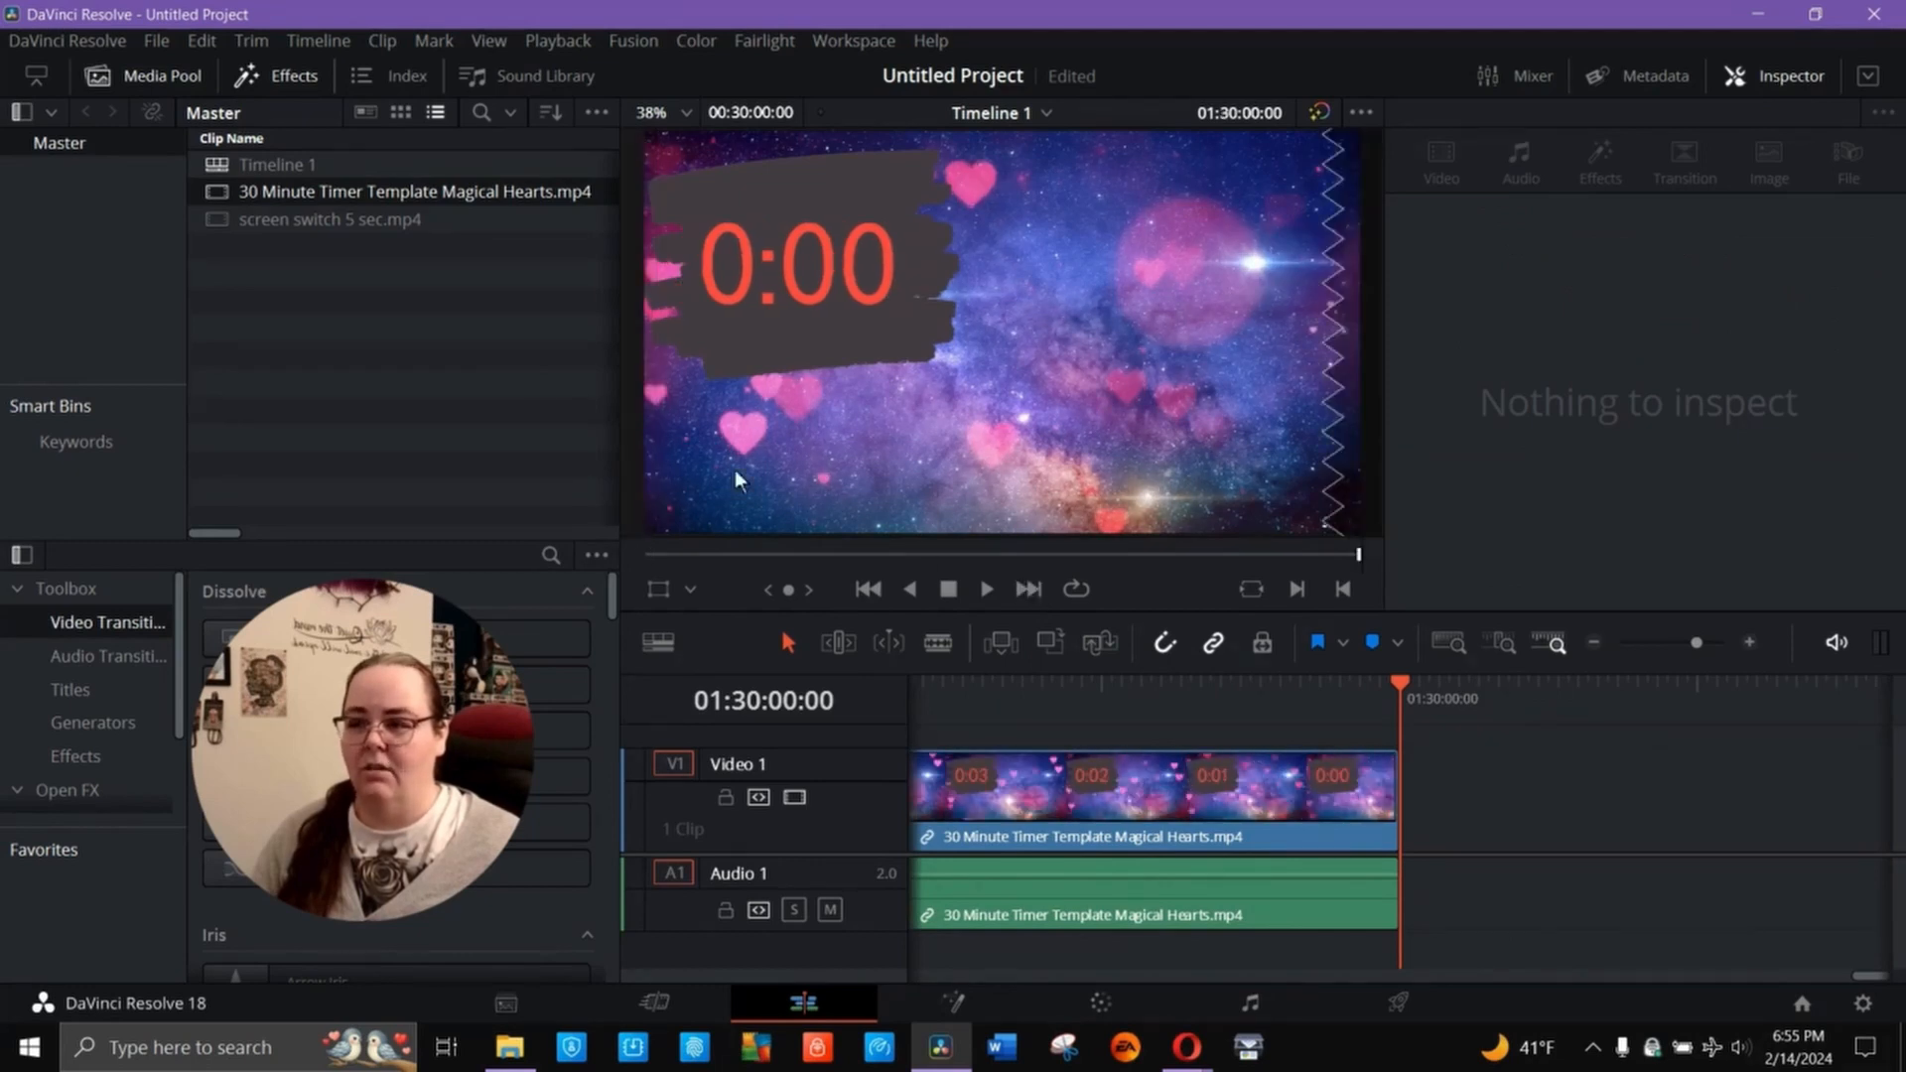
{"action": "left_click", "coordinate": [310, 230]}
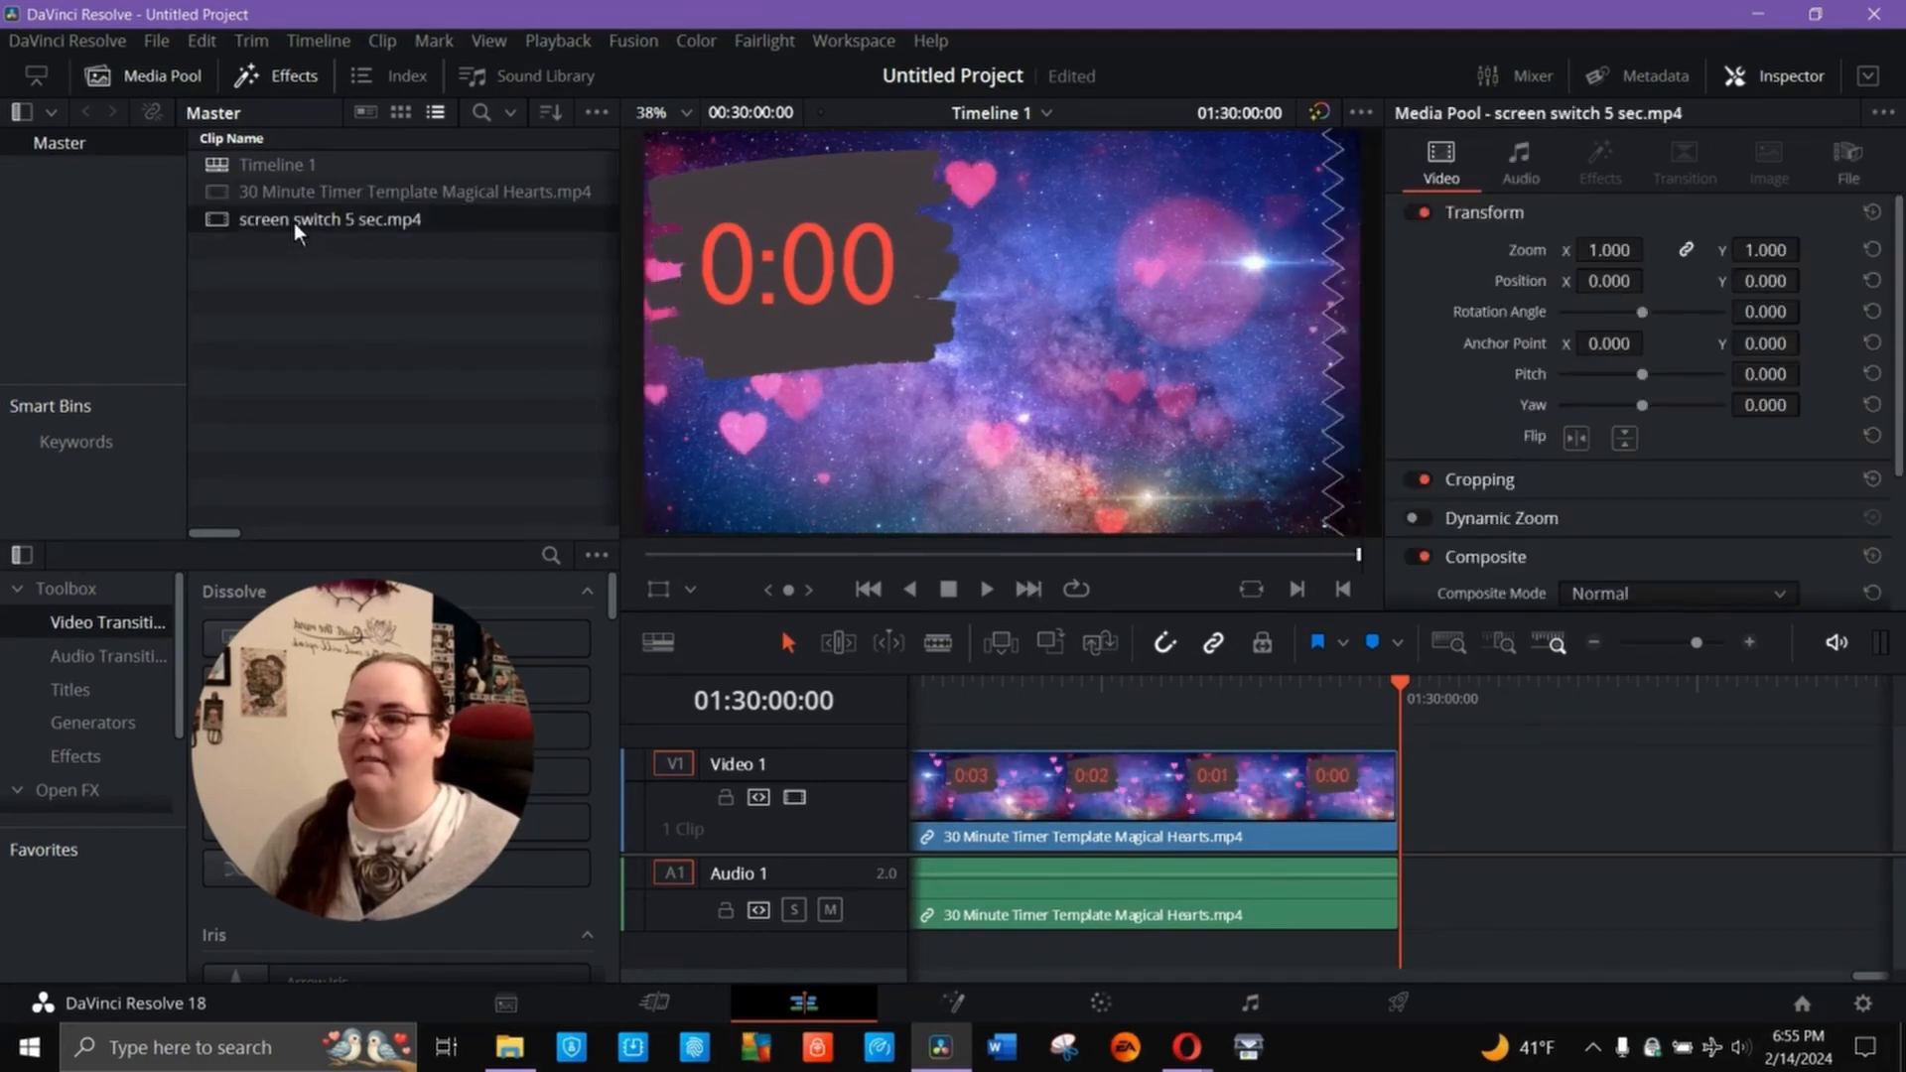
{"action": "left_click_drag", "start_coordinate": [294, 223], "coordinate": [1406, 863]}
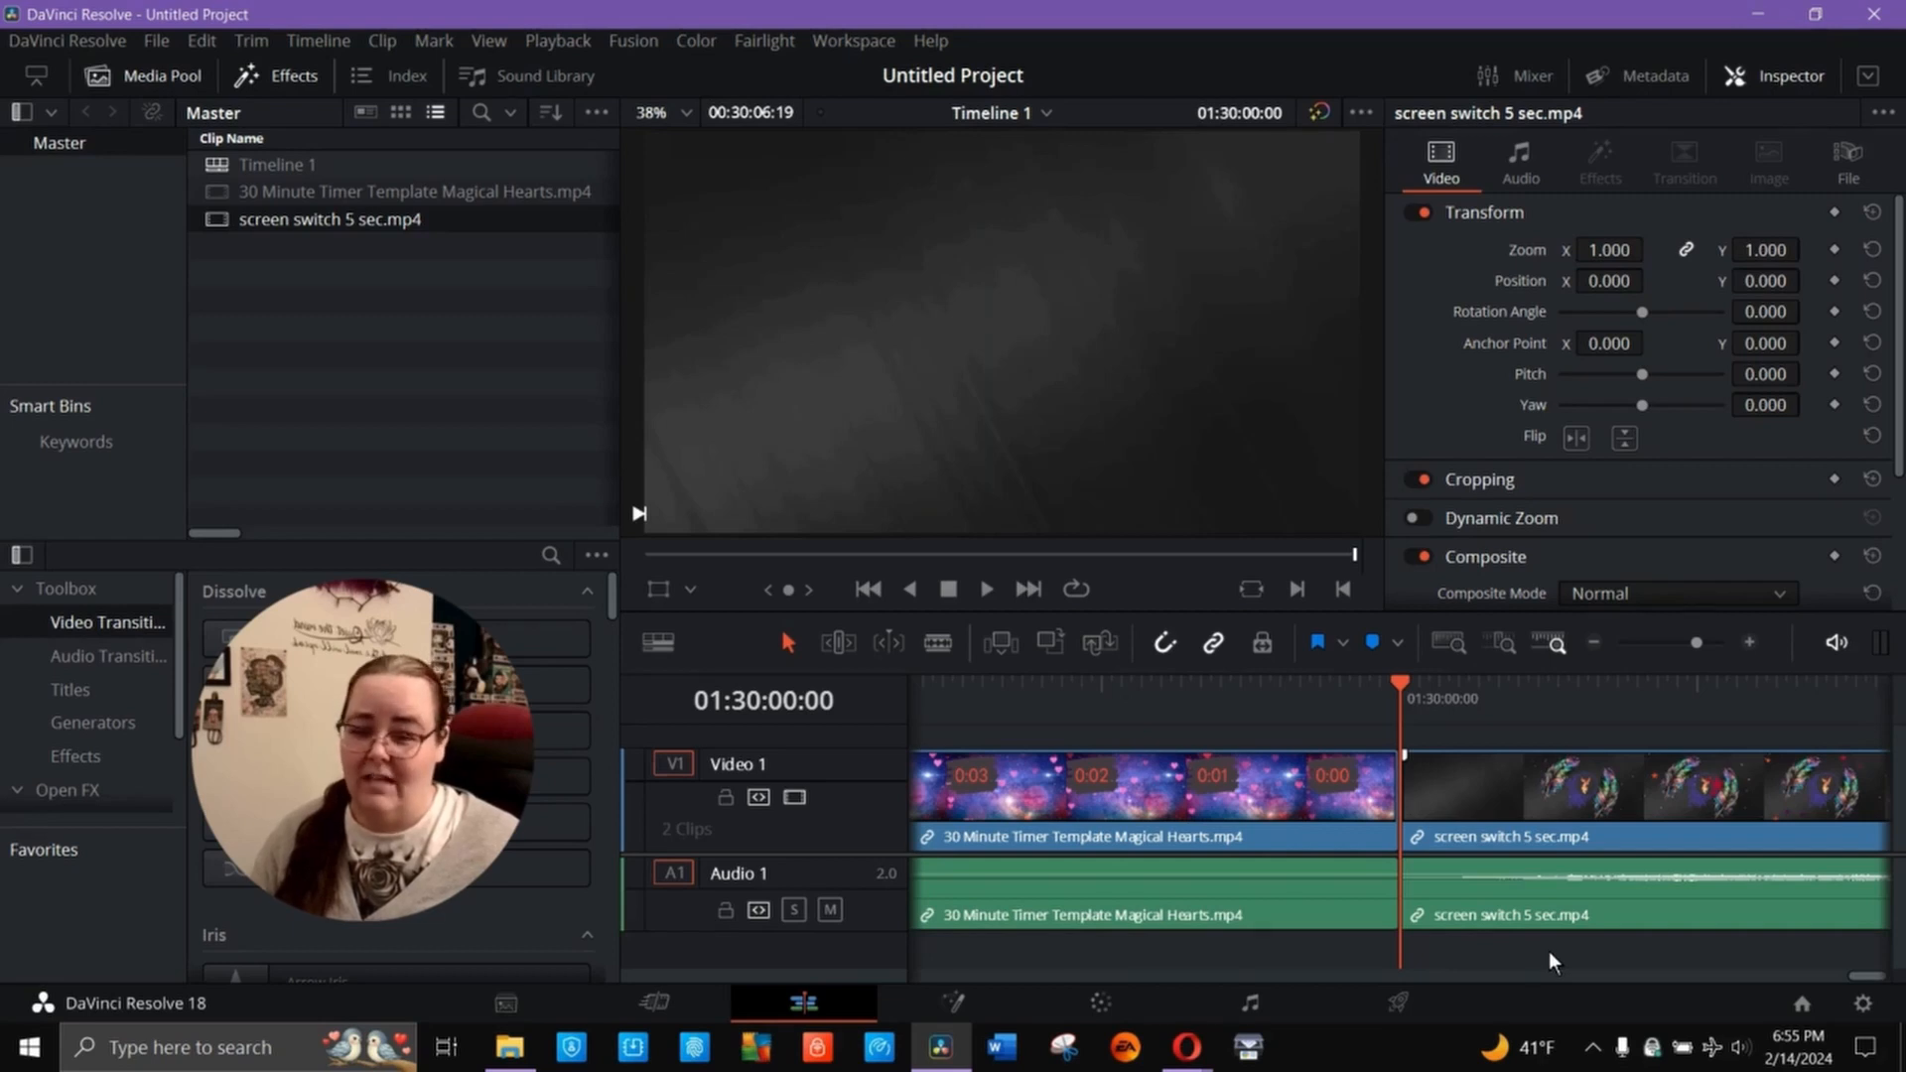
- Apply Blur Dissolve to both ends of the screen switch clip and play from the timer's last second through the clip
{"action": "left_click", "coordinate": [1568, 780]}
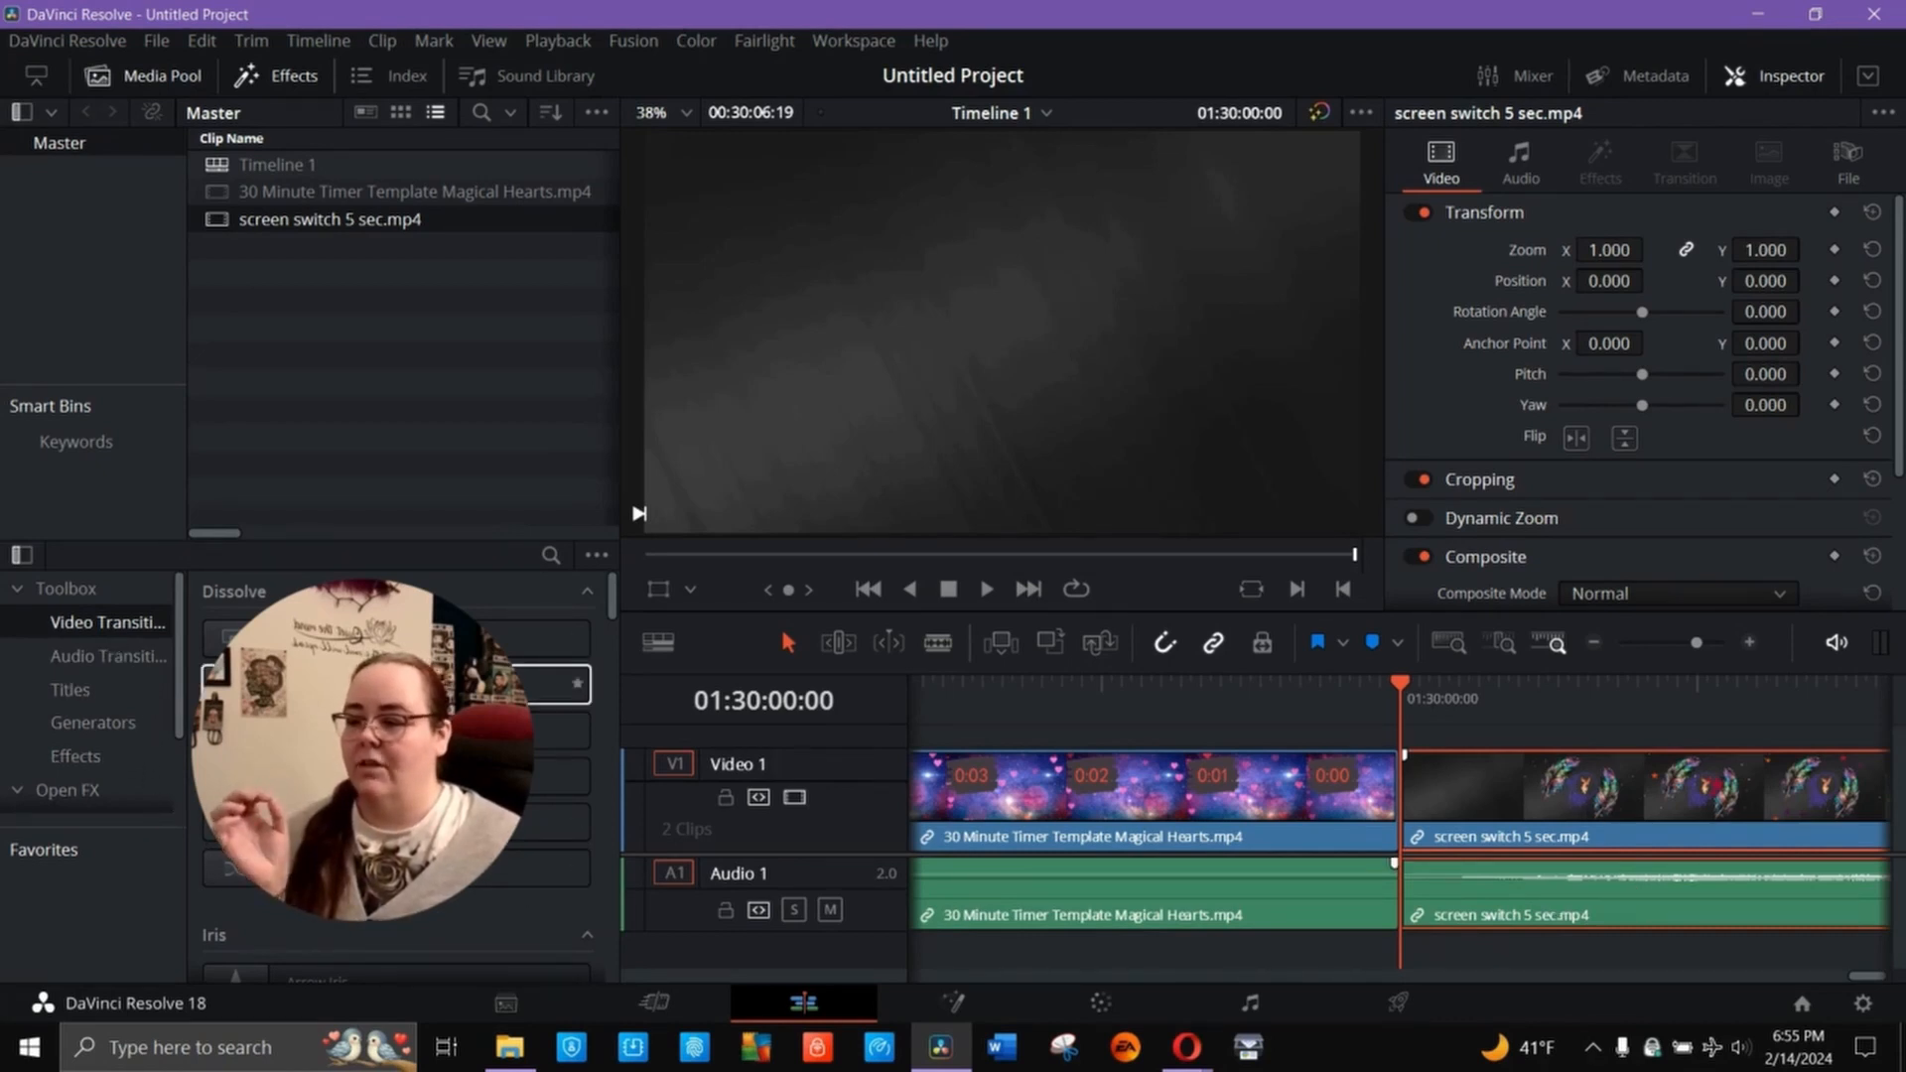
{"action": "right_click", "coordinate": [516, 687]}
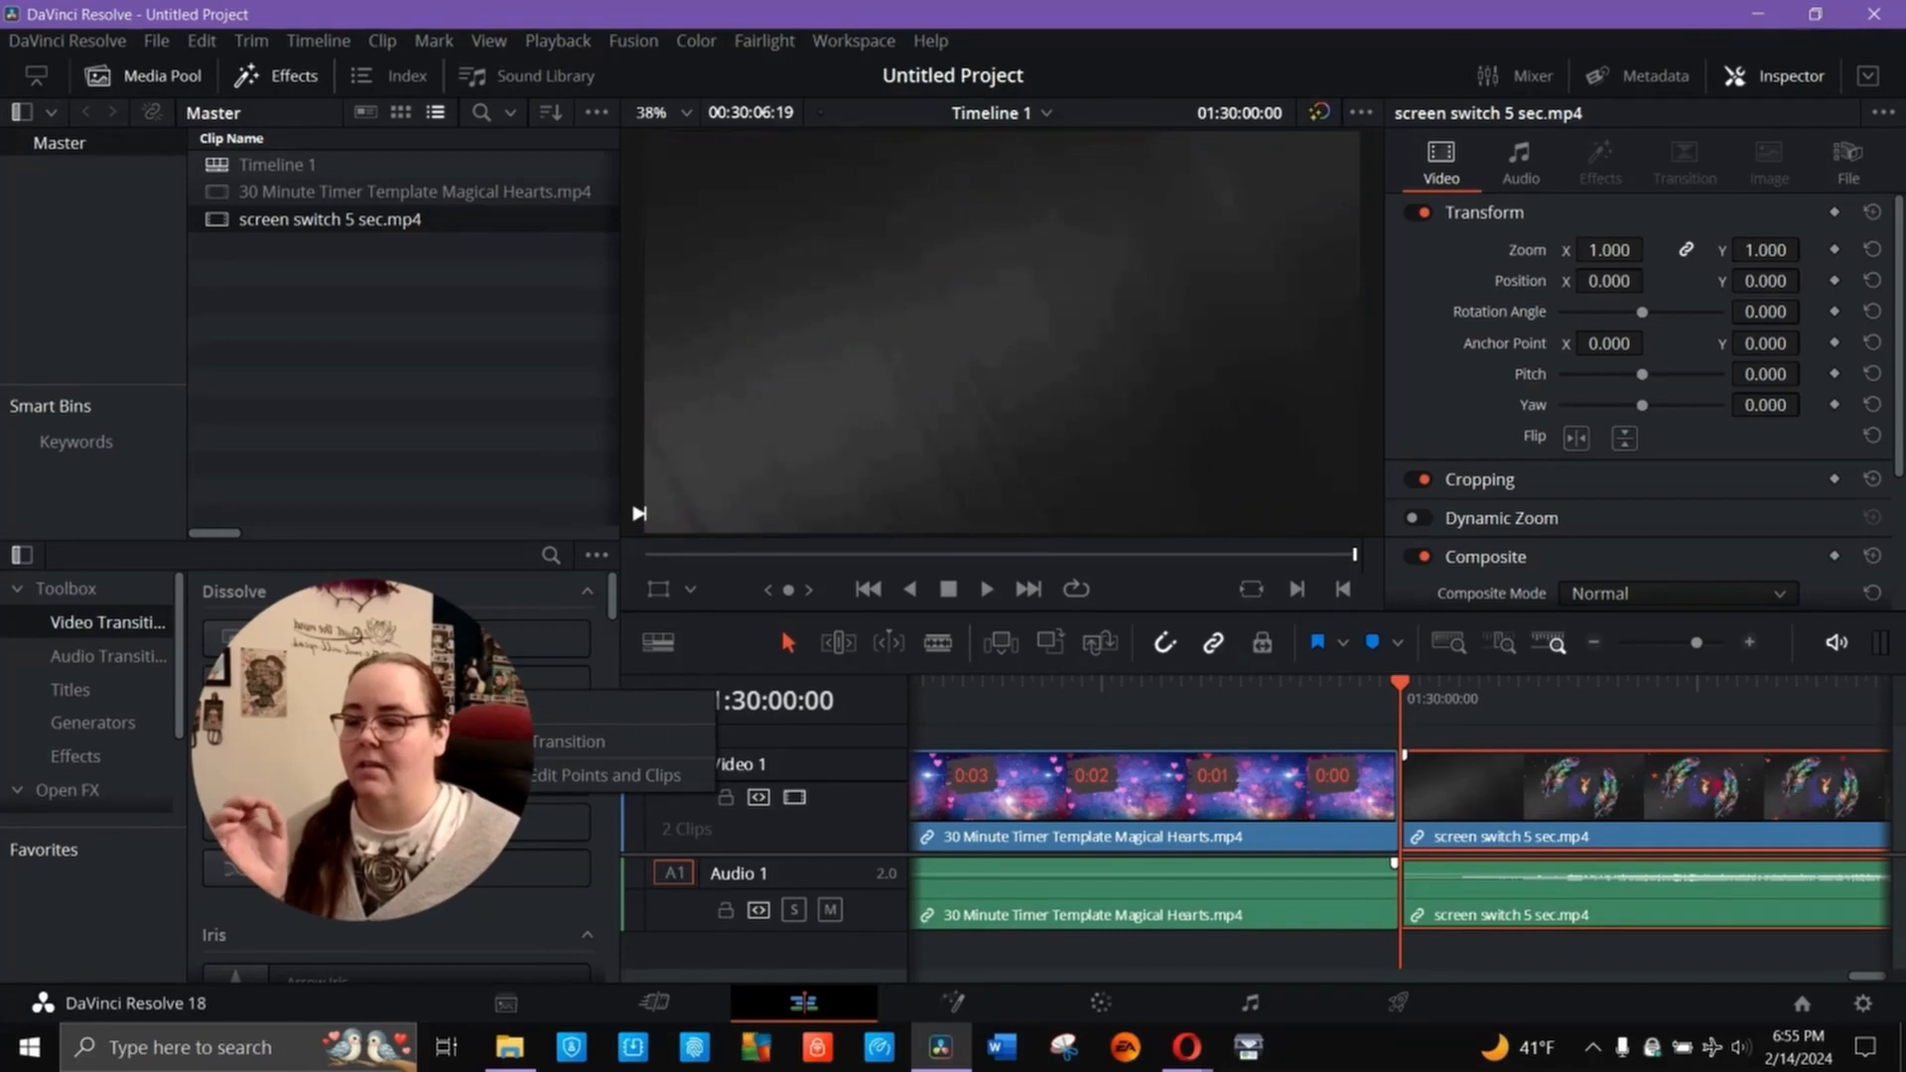
{"action": "left_click", "coordinate": [548, 777]}
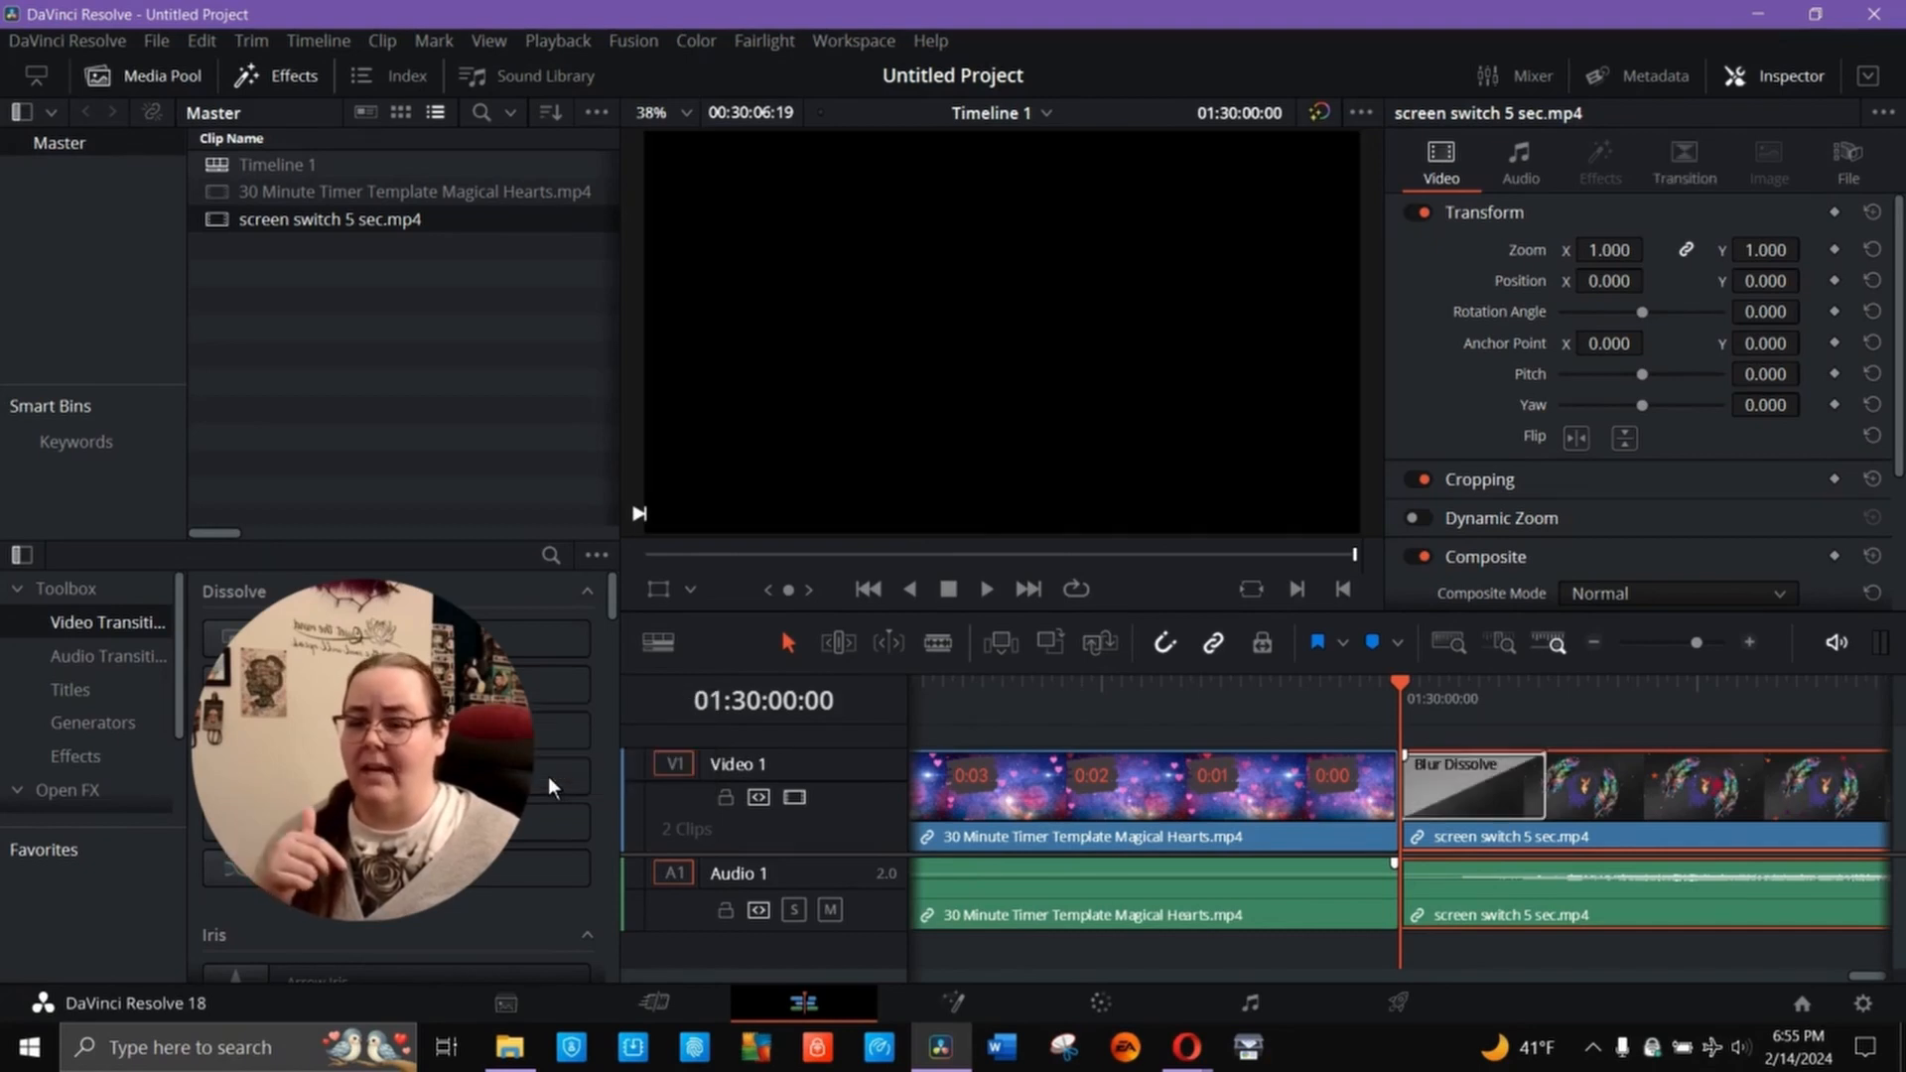
{"action": "left_click", "coordinate": [1281, 710]}
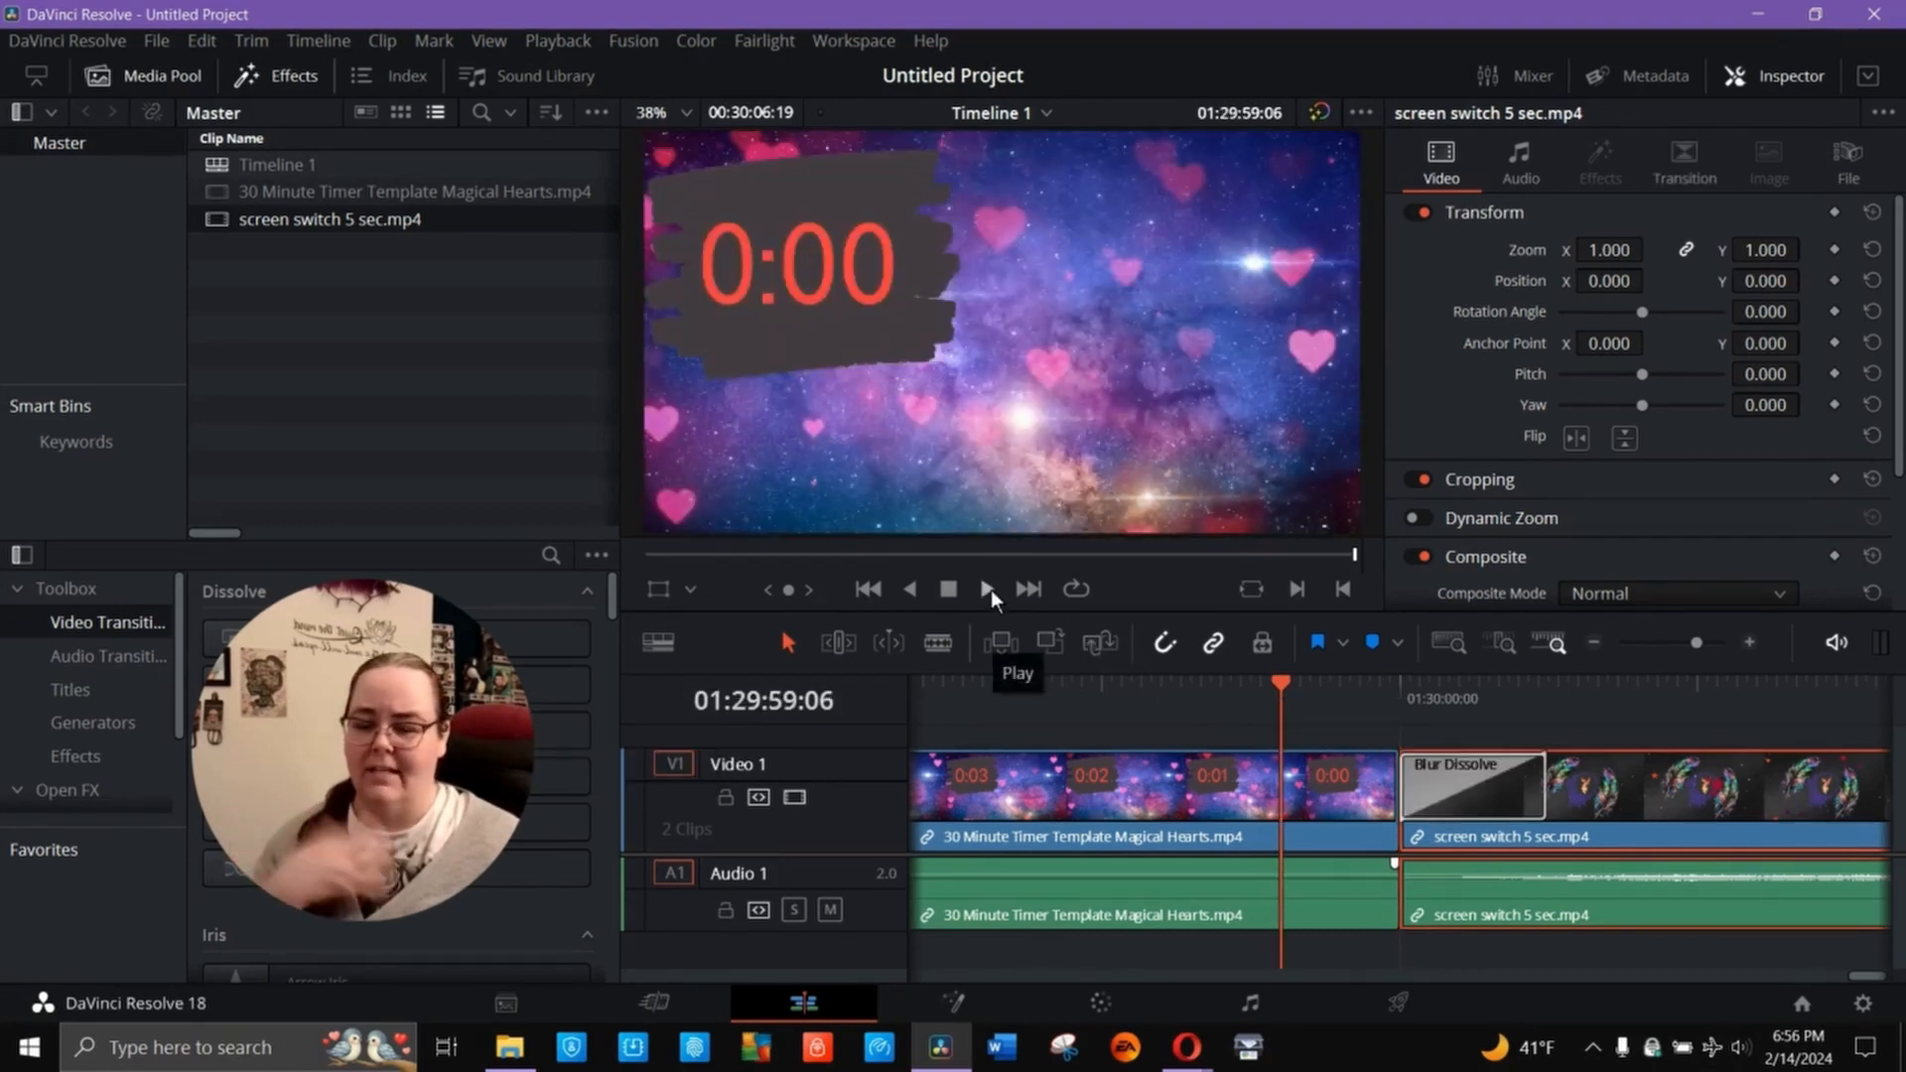
{"action": "left_click", "coordinate": [988, 590]}
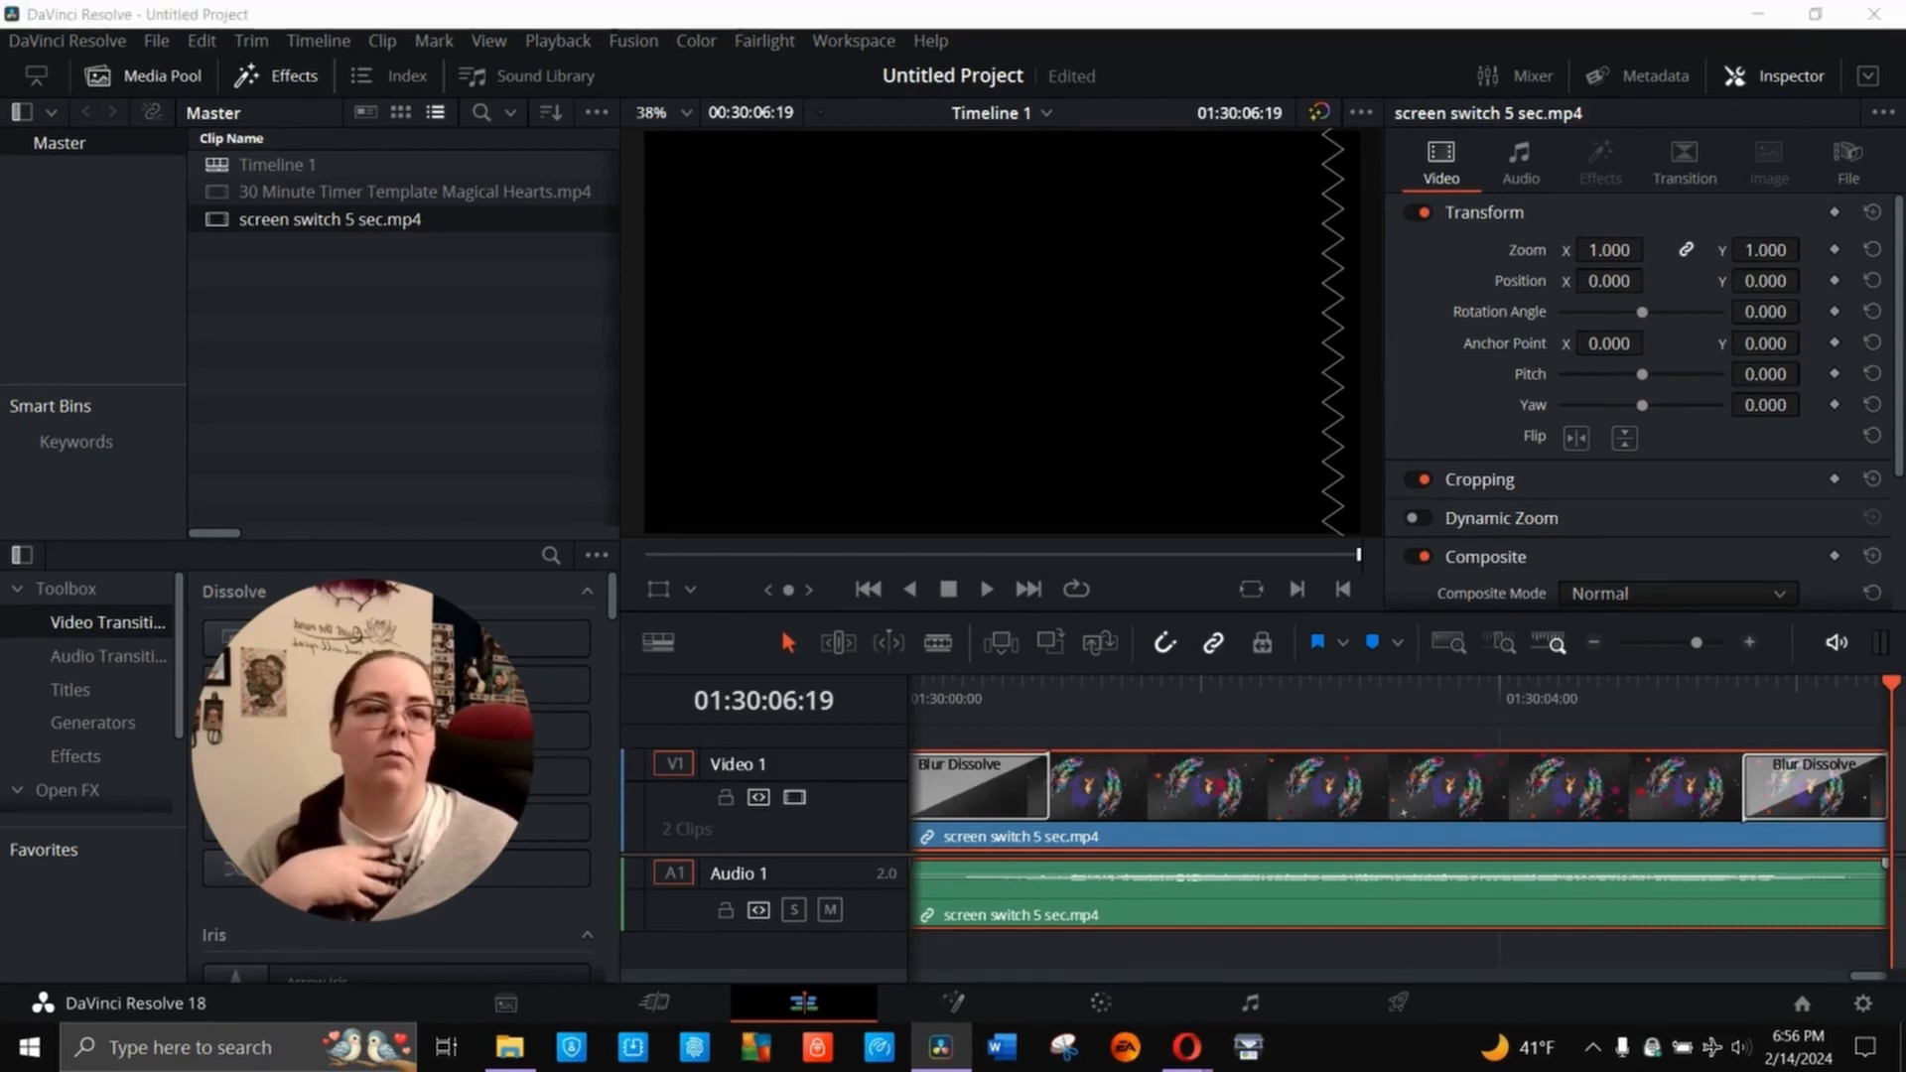
- Import 5 Minute Timer Template Magical Hearts.mp4 into the media pool and place it directly after the screen switch clip
{"action": "left_click_drag", "start_coordinate": [923, 370], "coordinate": [396, 379]}
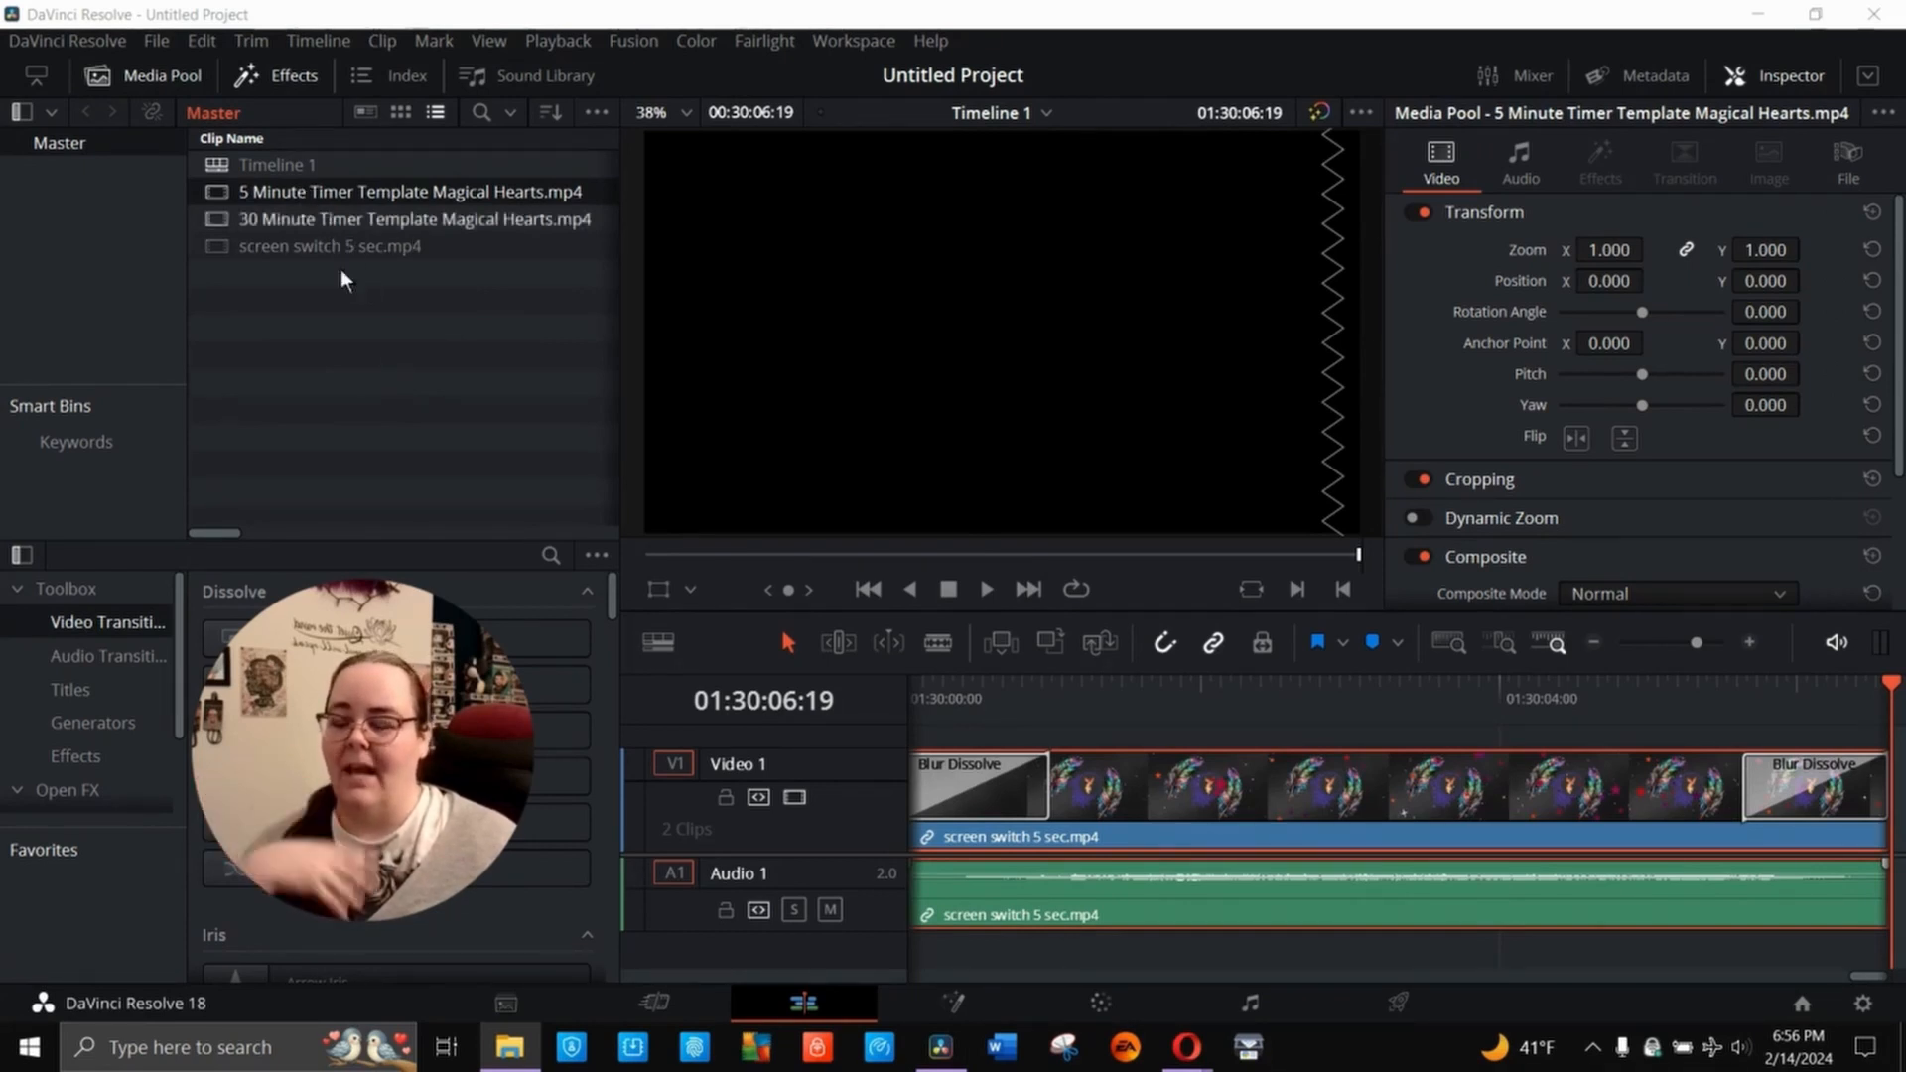
{"action": "left_click_drag", "start_coordinate": [277, 189], "coordinate": [1392, 806]}
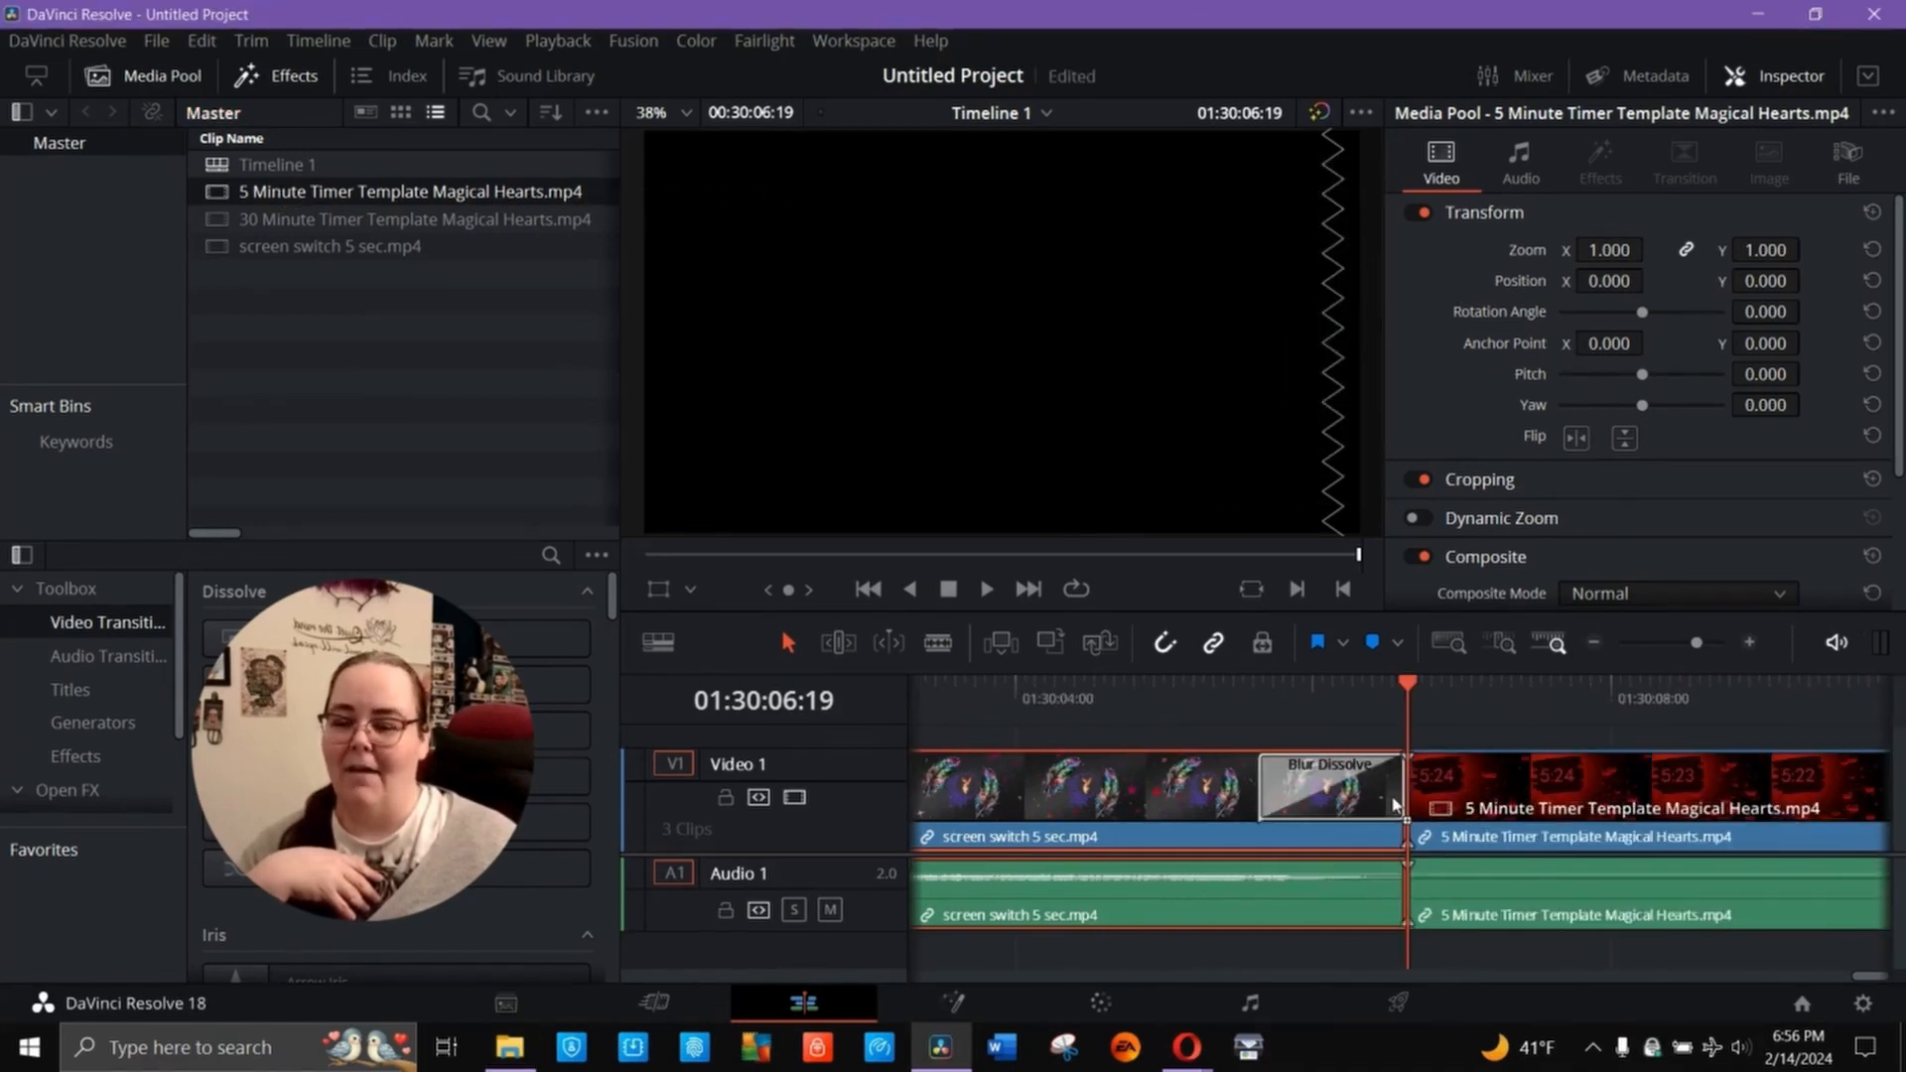
{"action": "left_click_drag", "start_coordinate": [1396, 804], "coordinate": [1398, 806]}
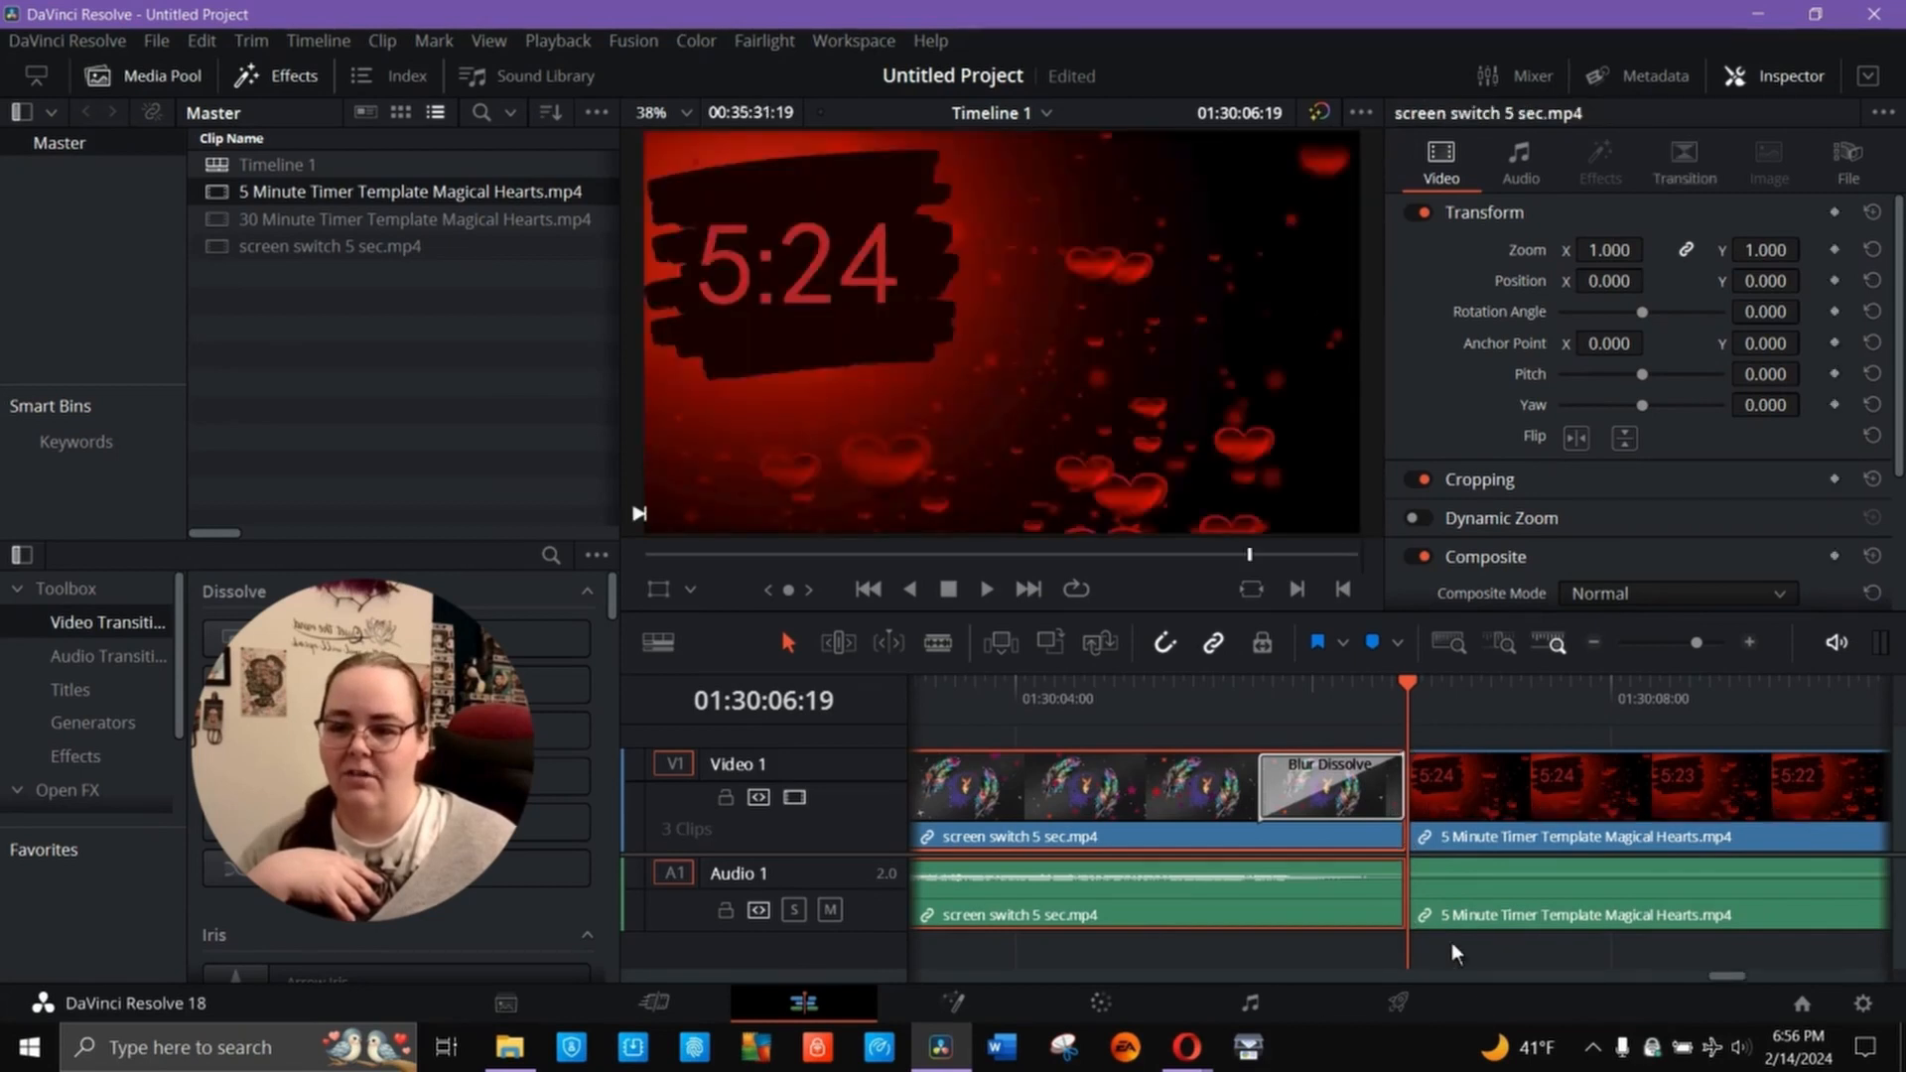
- Play the timeline across the cut from the screen switch clip into the 5-minute timer clip
{"action": "left_click", "coordinate": [1140, 689]}
{"action": "left_click", "coordinate": [992, 592]}
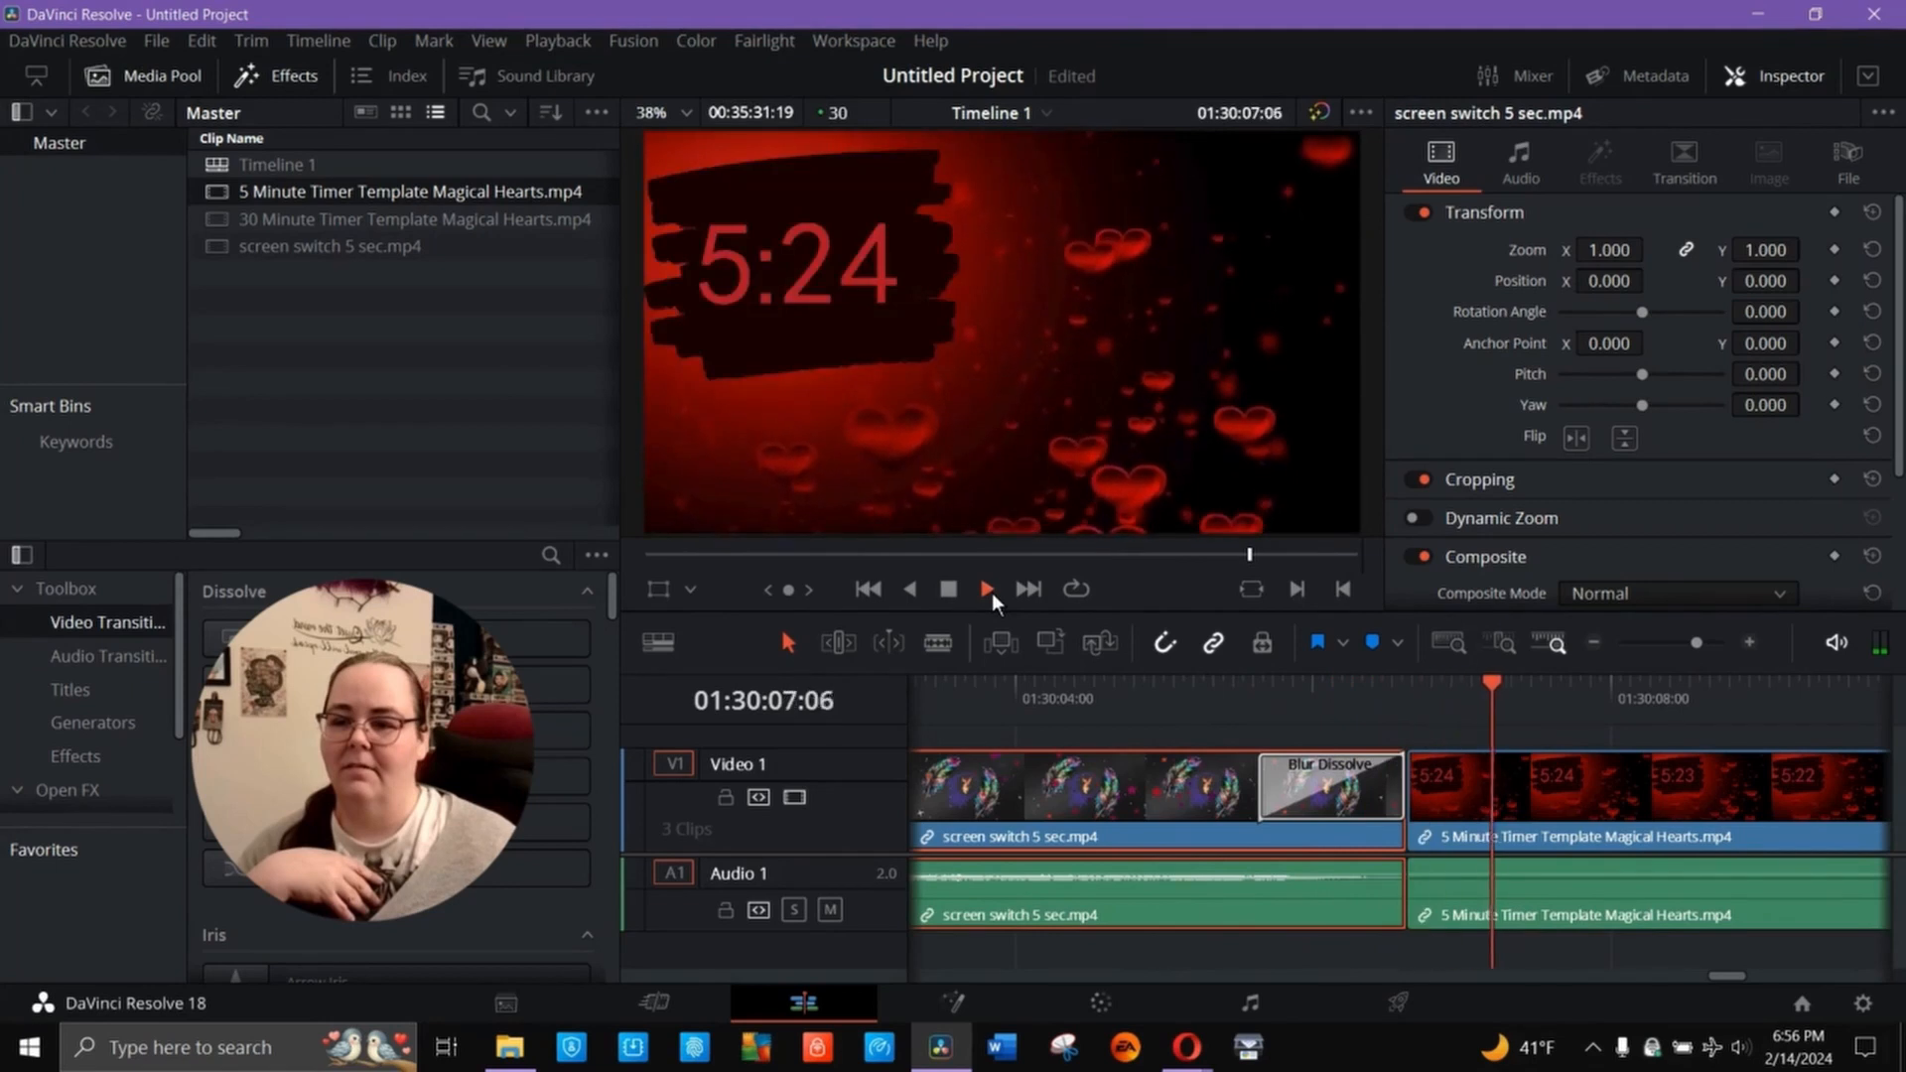
{"action": "left_click", "coordinate": [946, 588]}
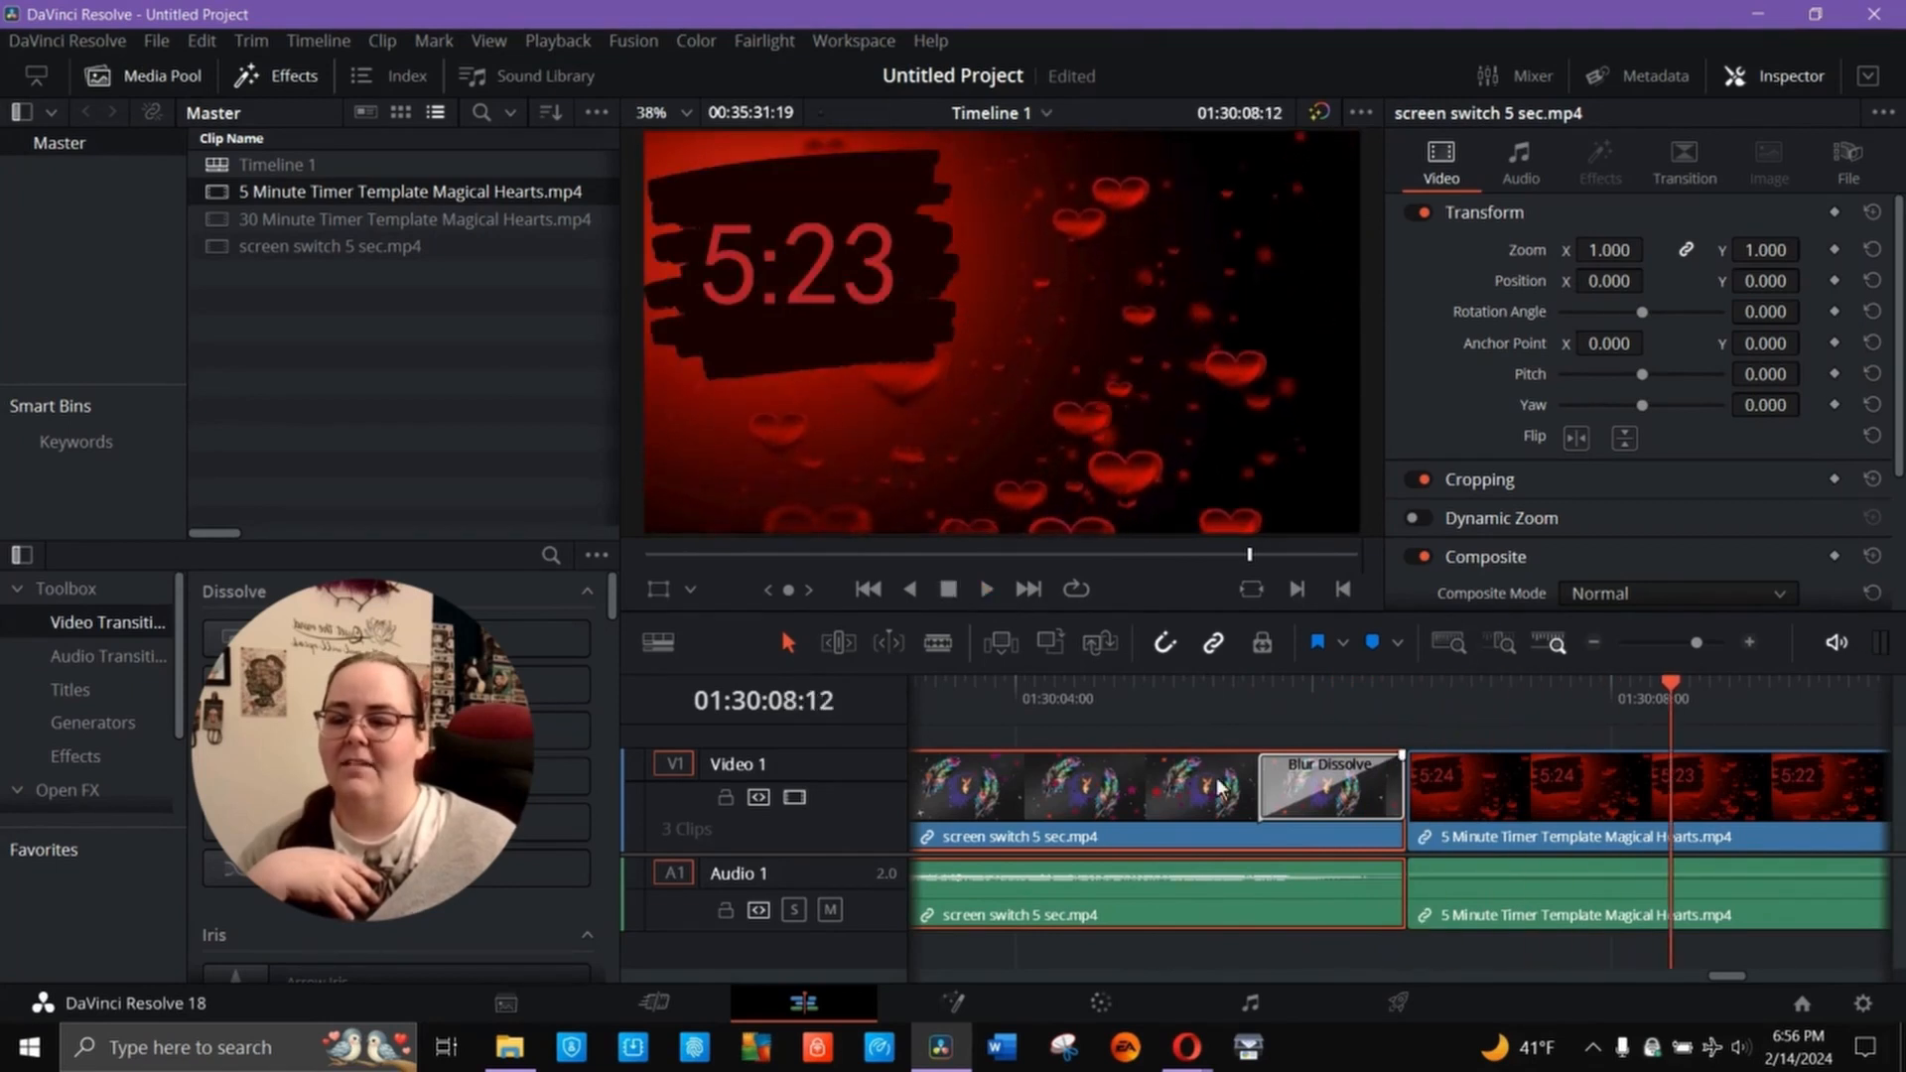
- Move the Blur Dissolve from the end of the screen switch clip to the start of the 5-minute timer clip and preview it
{"action": "left_click", "coordinate": [1296, 786]}
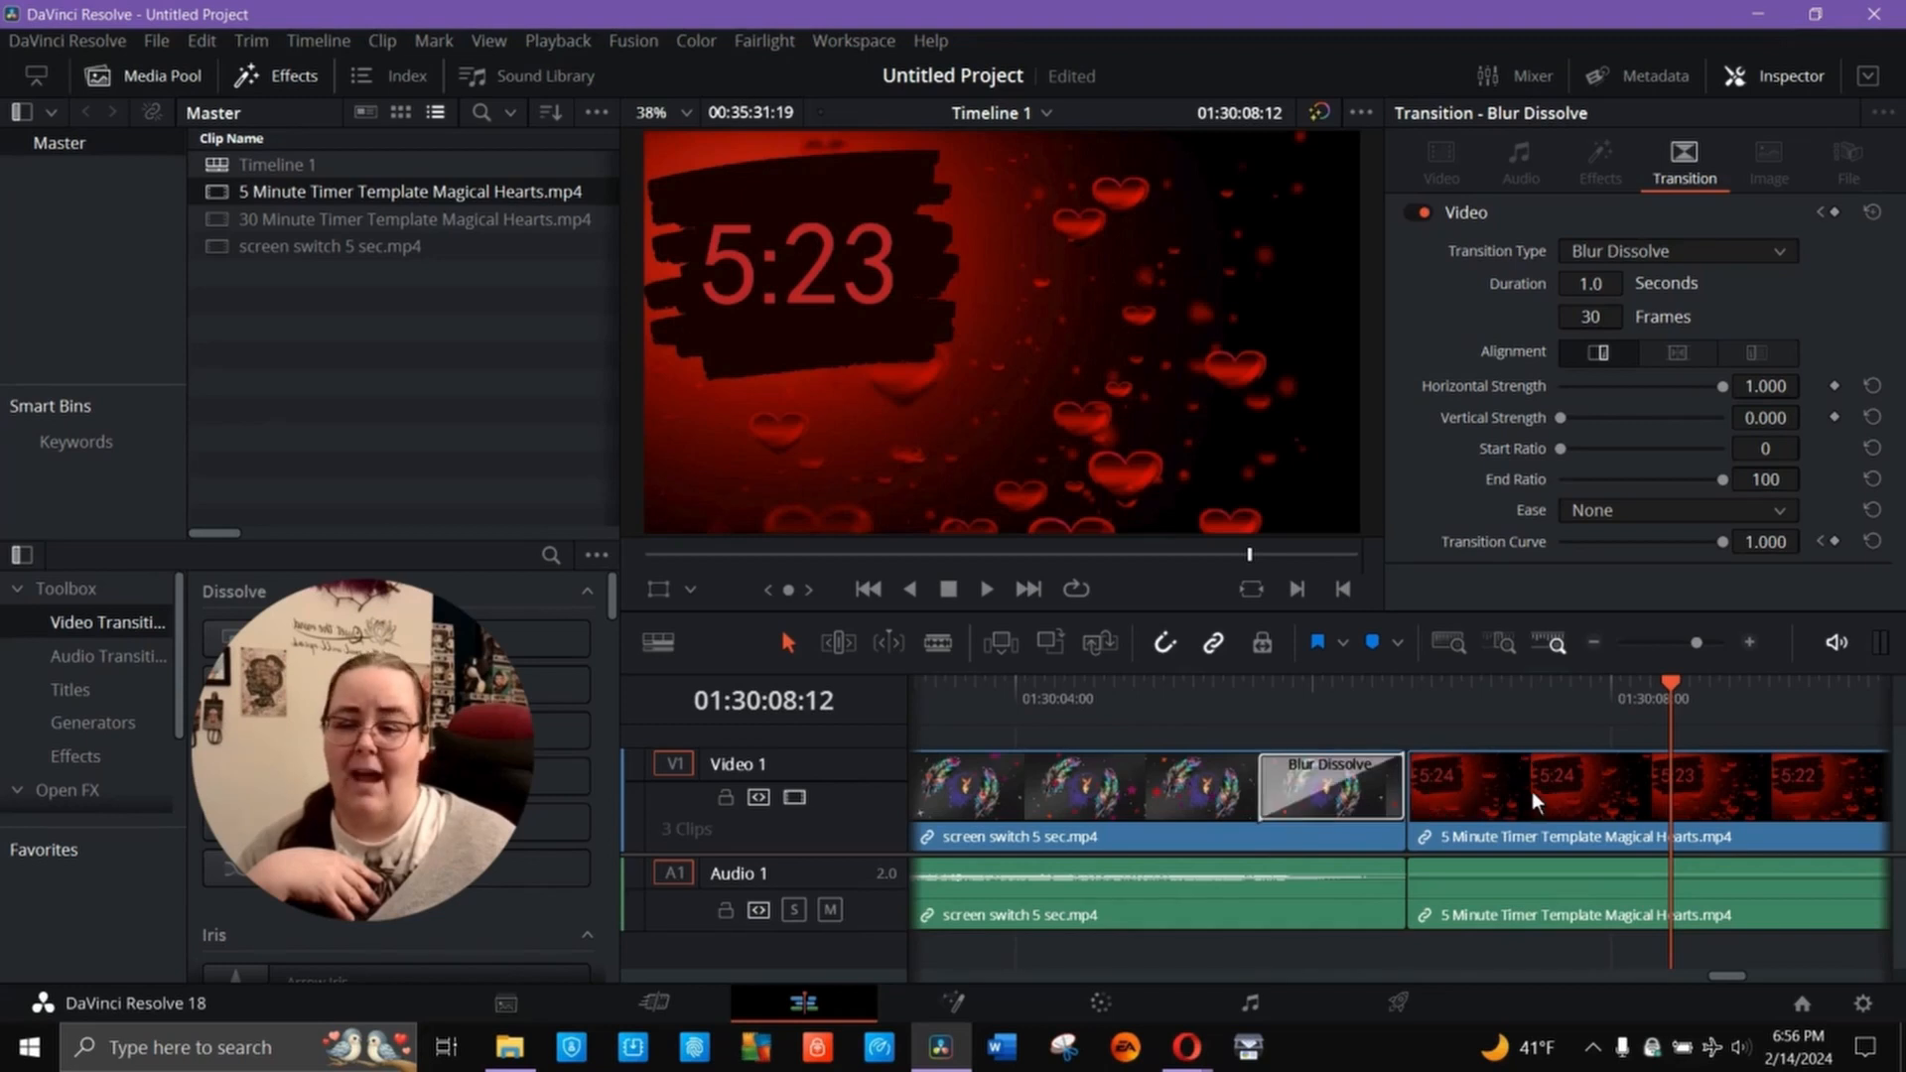
{"action": "left_click", "coordinate": [1348, 696]}
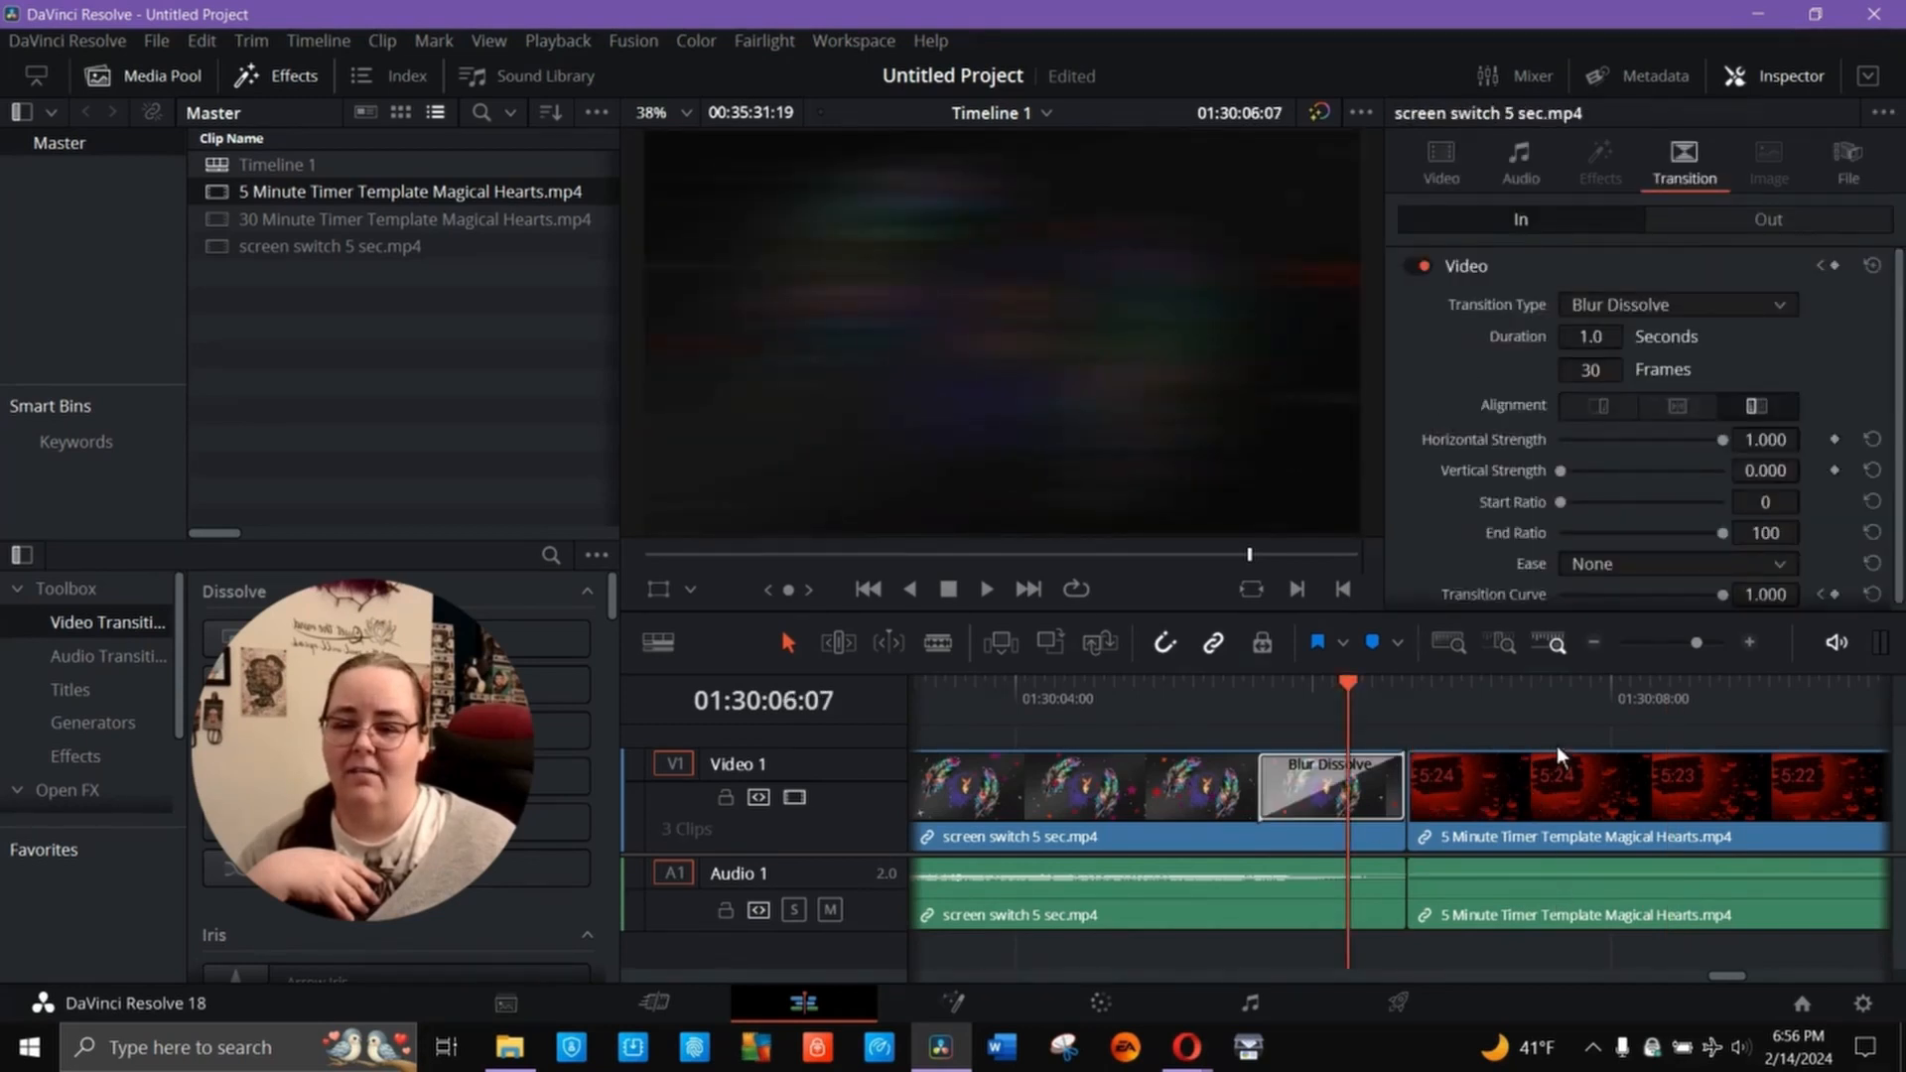
{"action": "left_click", "coordinate": [1570, 744]}
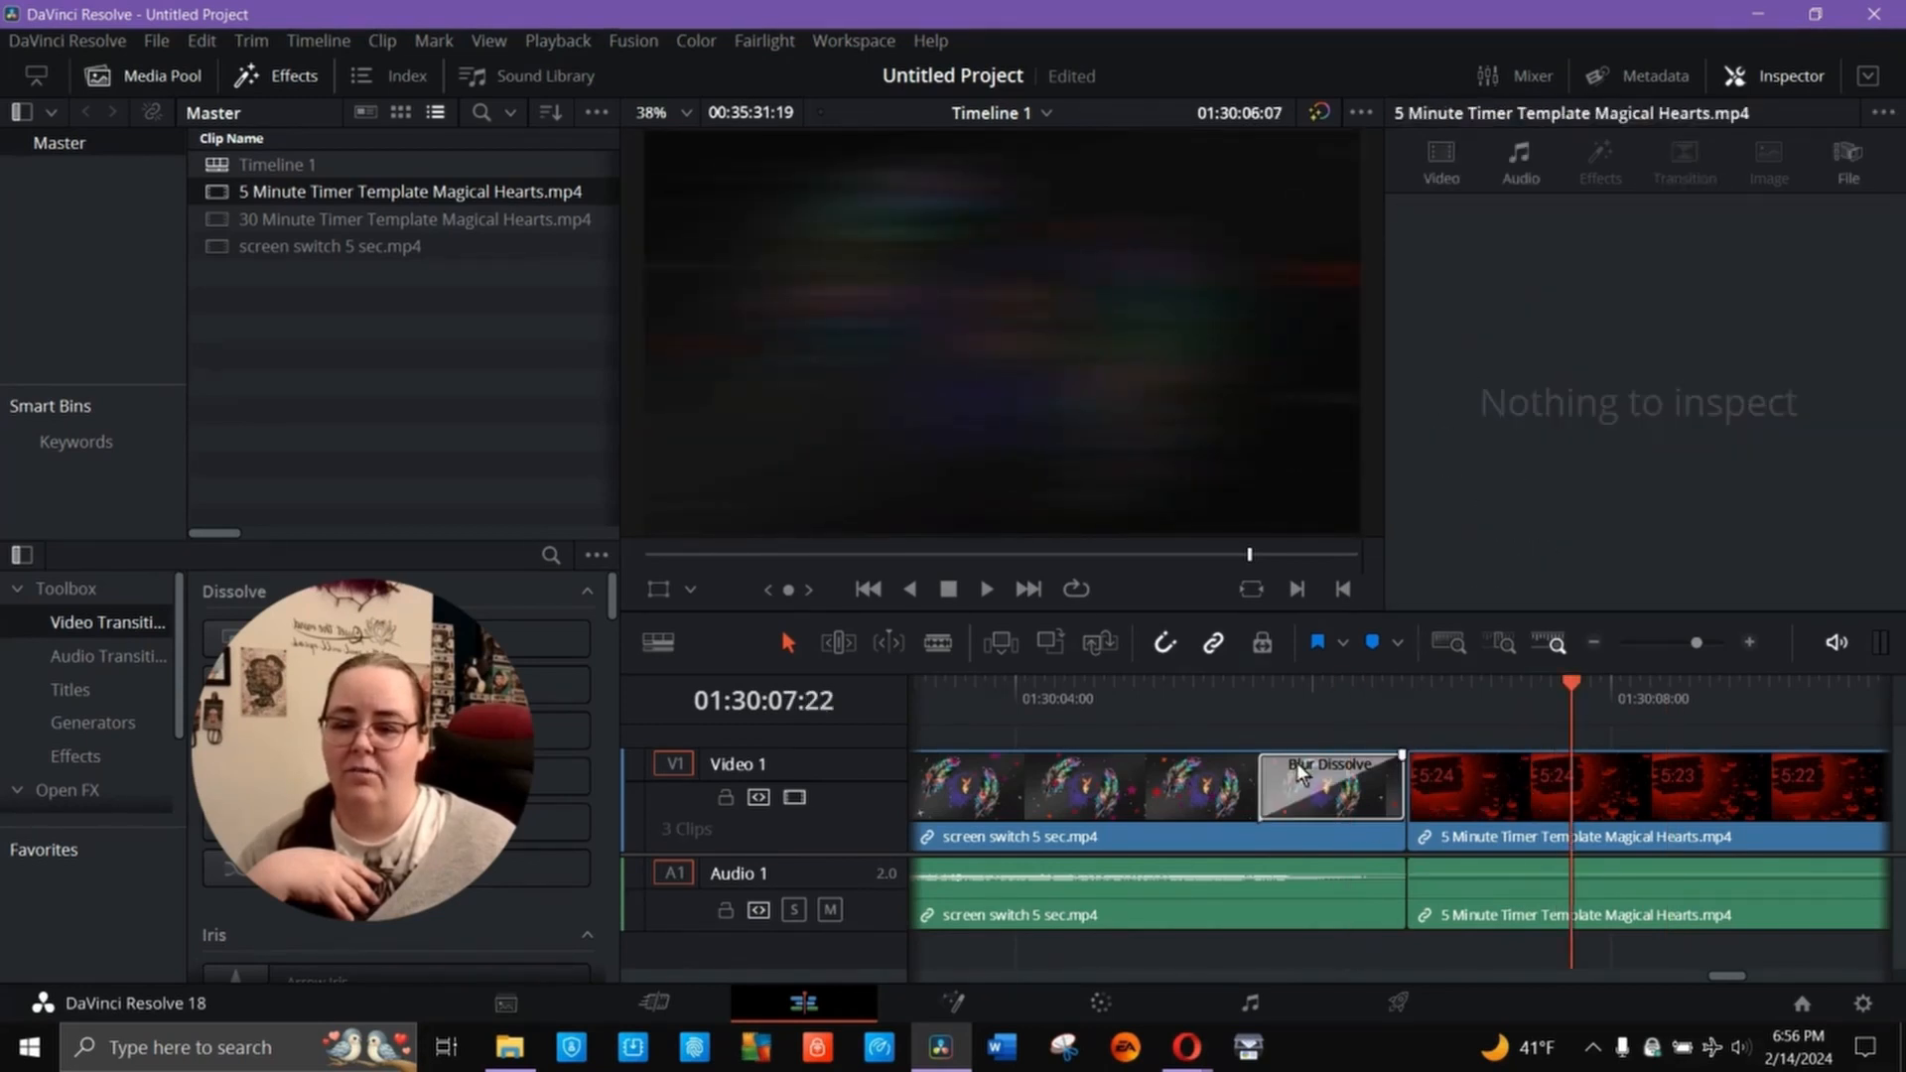
{"action": "left_click", "coordinate": [1311, 789]}
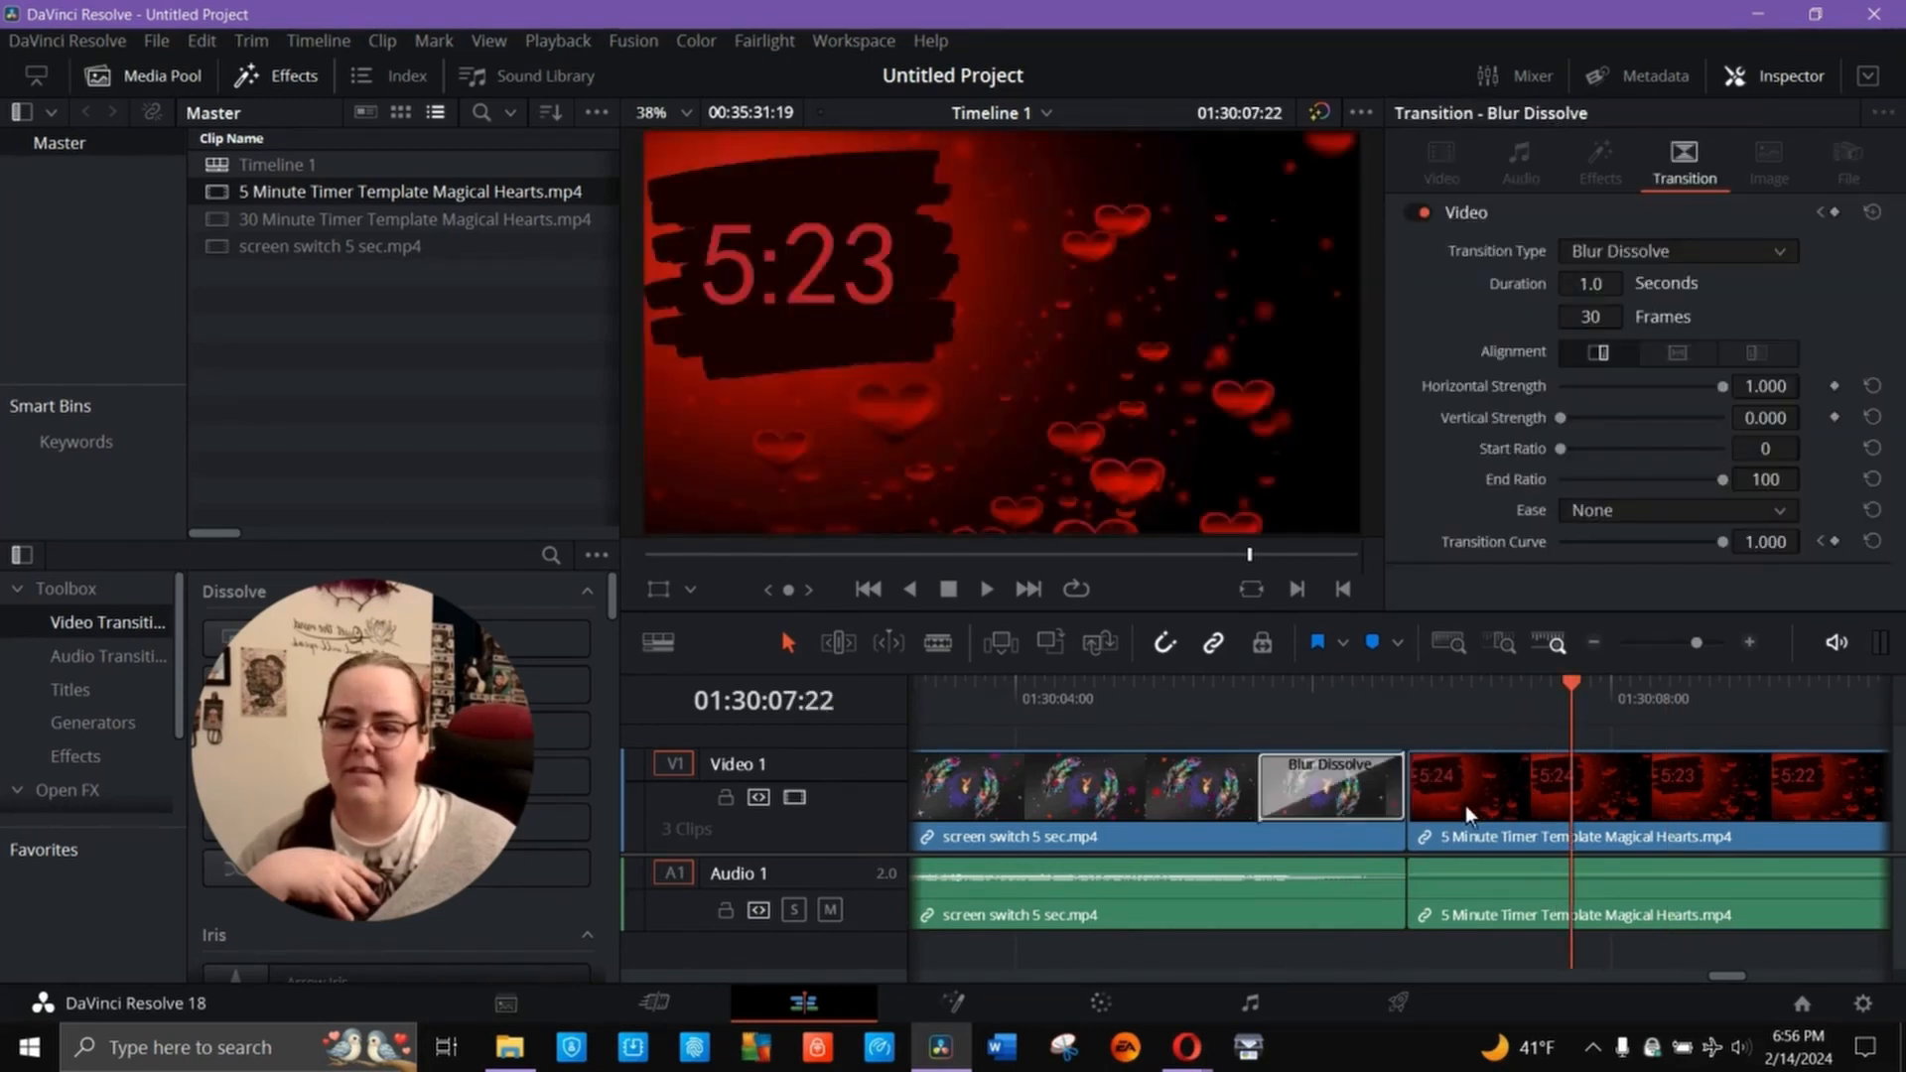
{"action": "left_click_drag", "start_coordinate": [1465, 806], "coordinate": [1435, 795]}
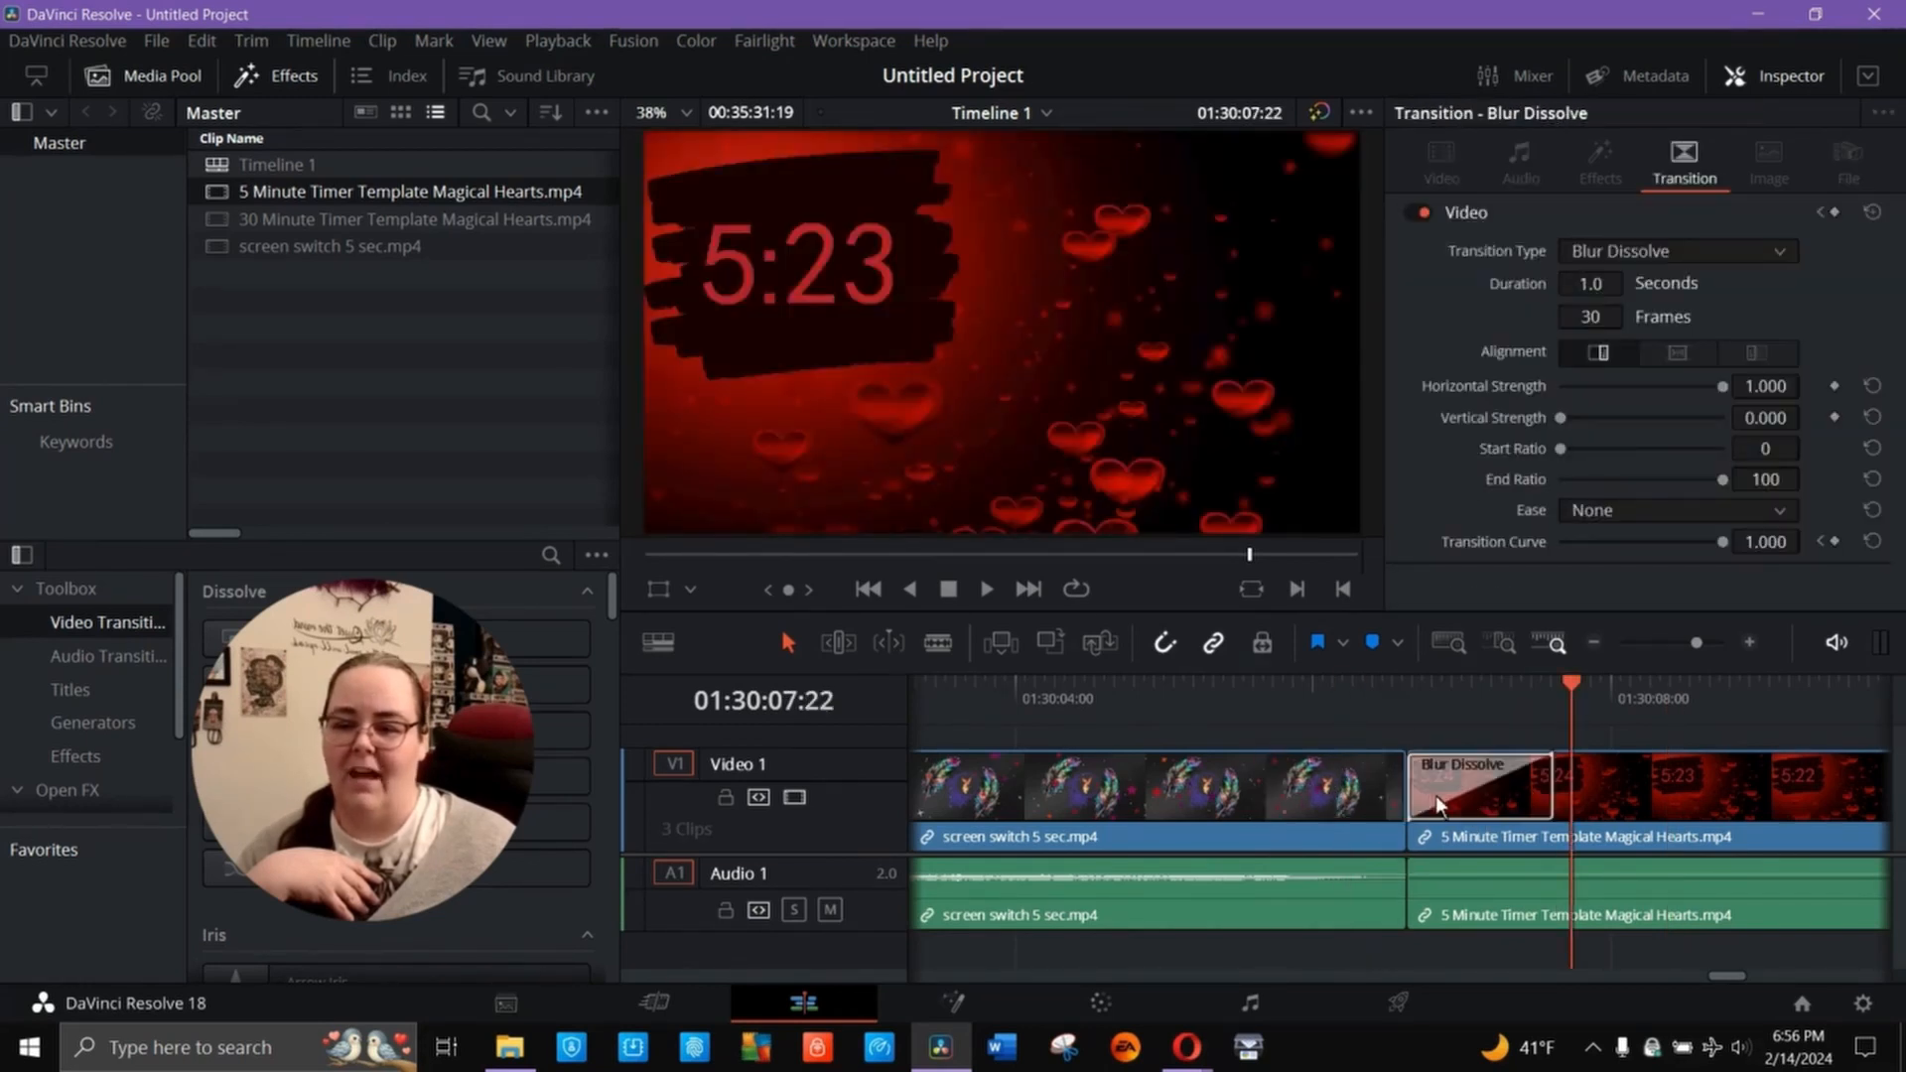
{"action": "left_click", "coordinate": [1174, 683]}
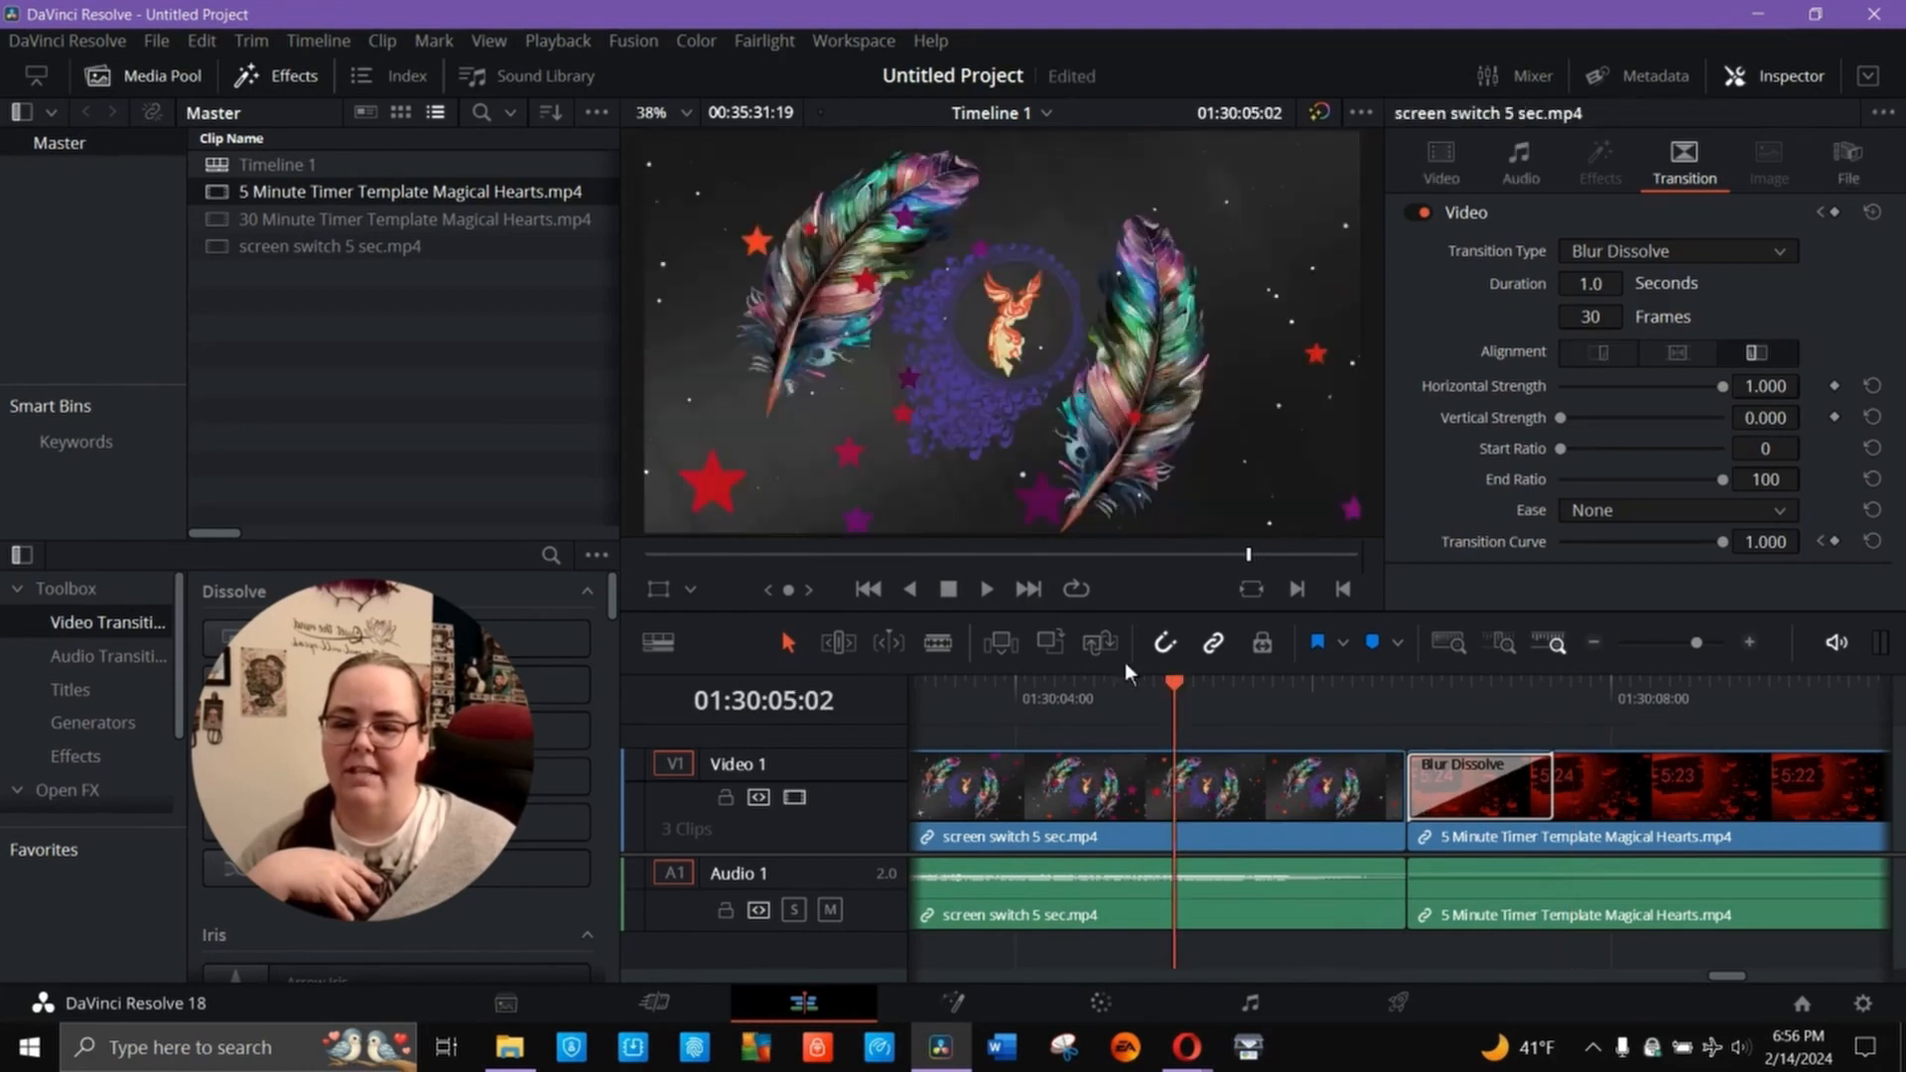
{"action": "left_click", "coordinate": [990, 590]}
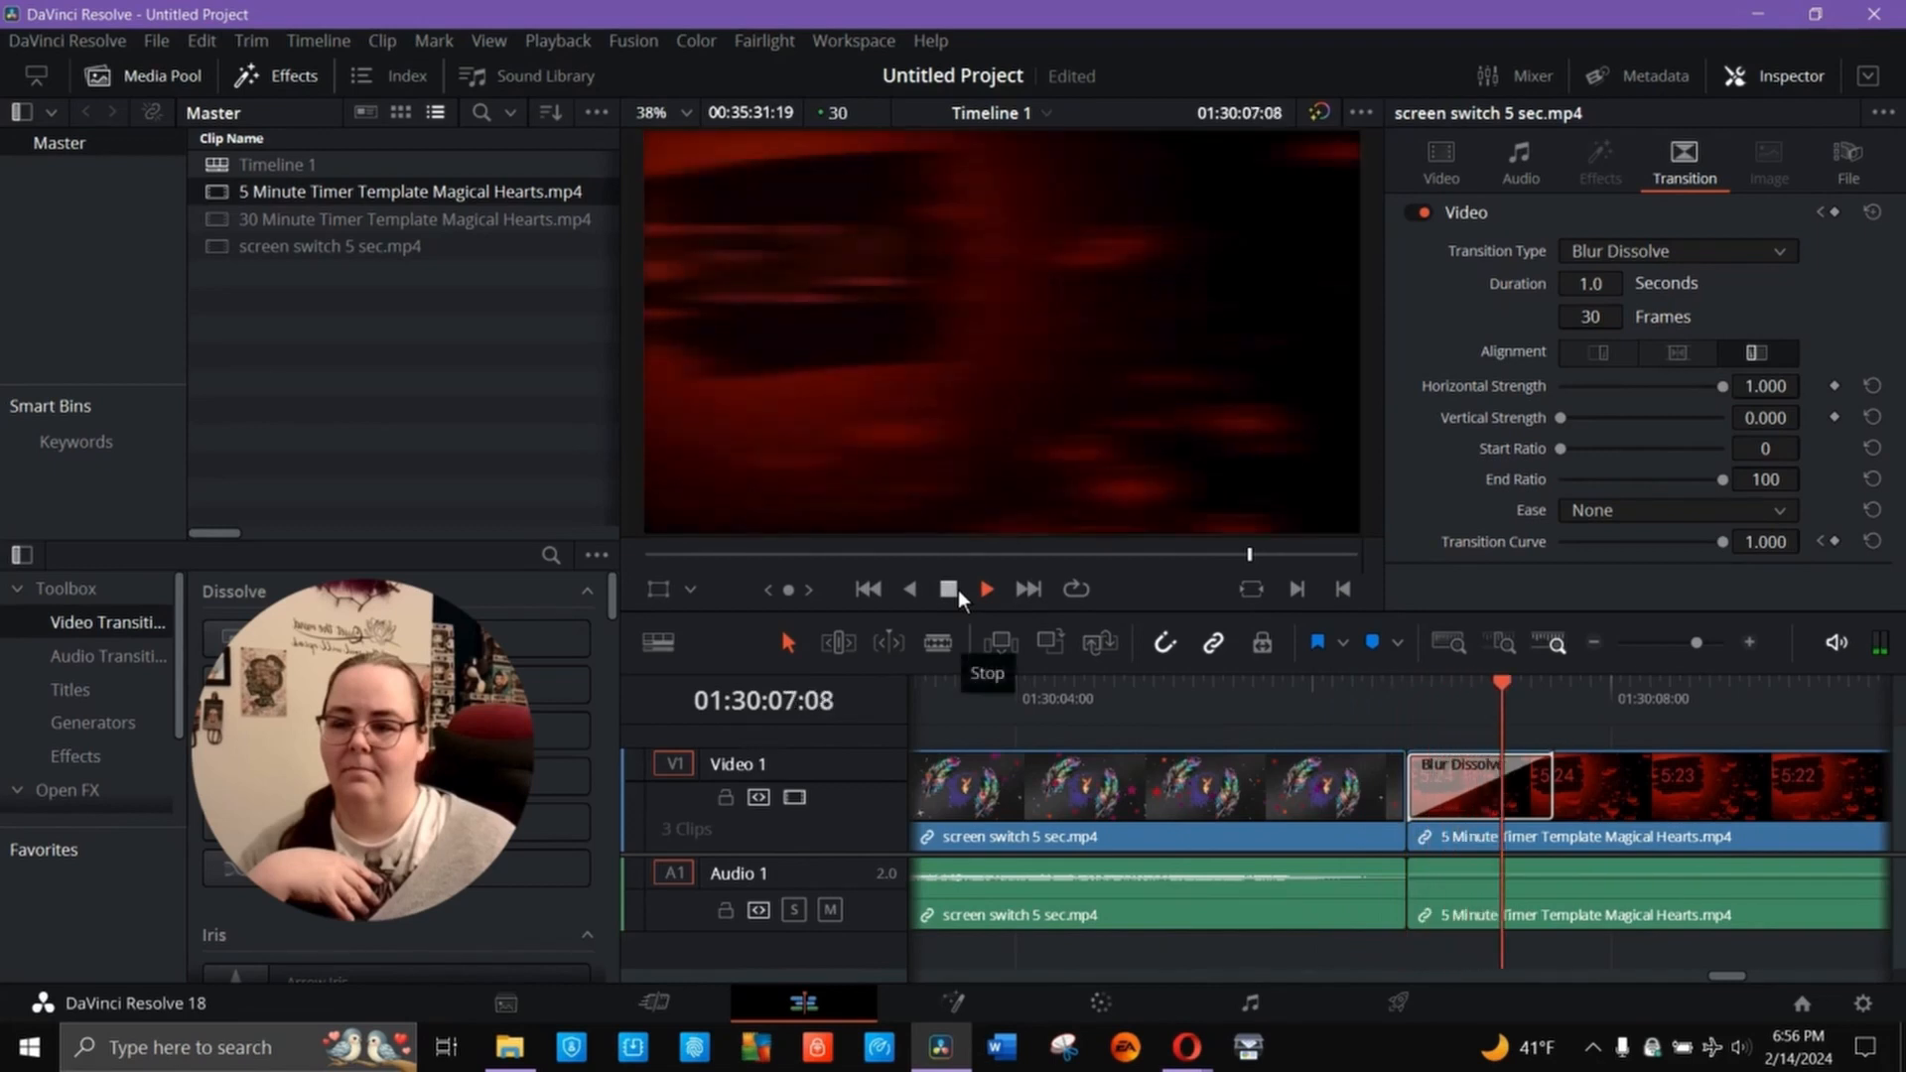
{"action": "left_click", "coordinate": [957, 590]}
- Add a Blur Dissolve back at the end of the screen switch clip and play both dissolves into the 5-minute timer
{"action": "left_click", "coordinate": [1295, 783]}
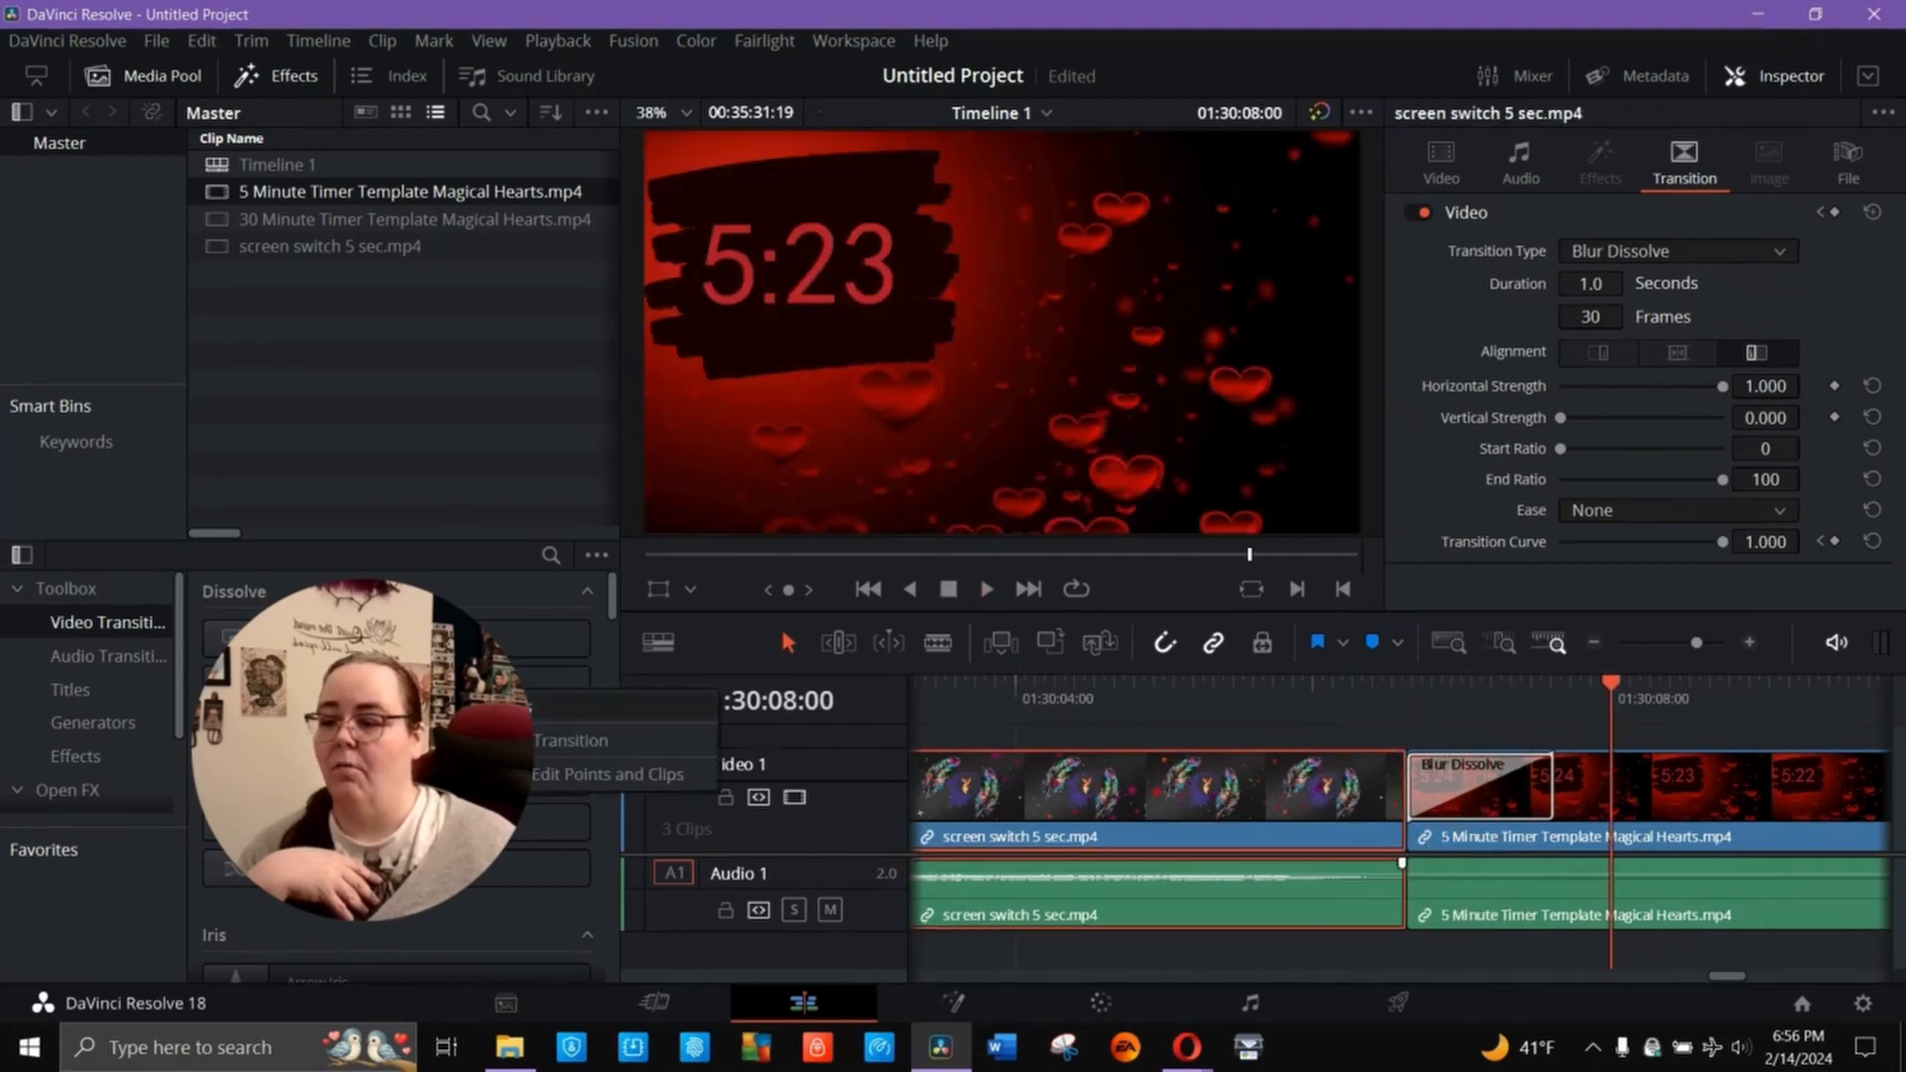
{"action": "left_click", "coordinate": [466, 774]}
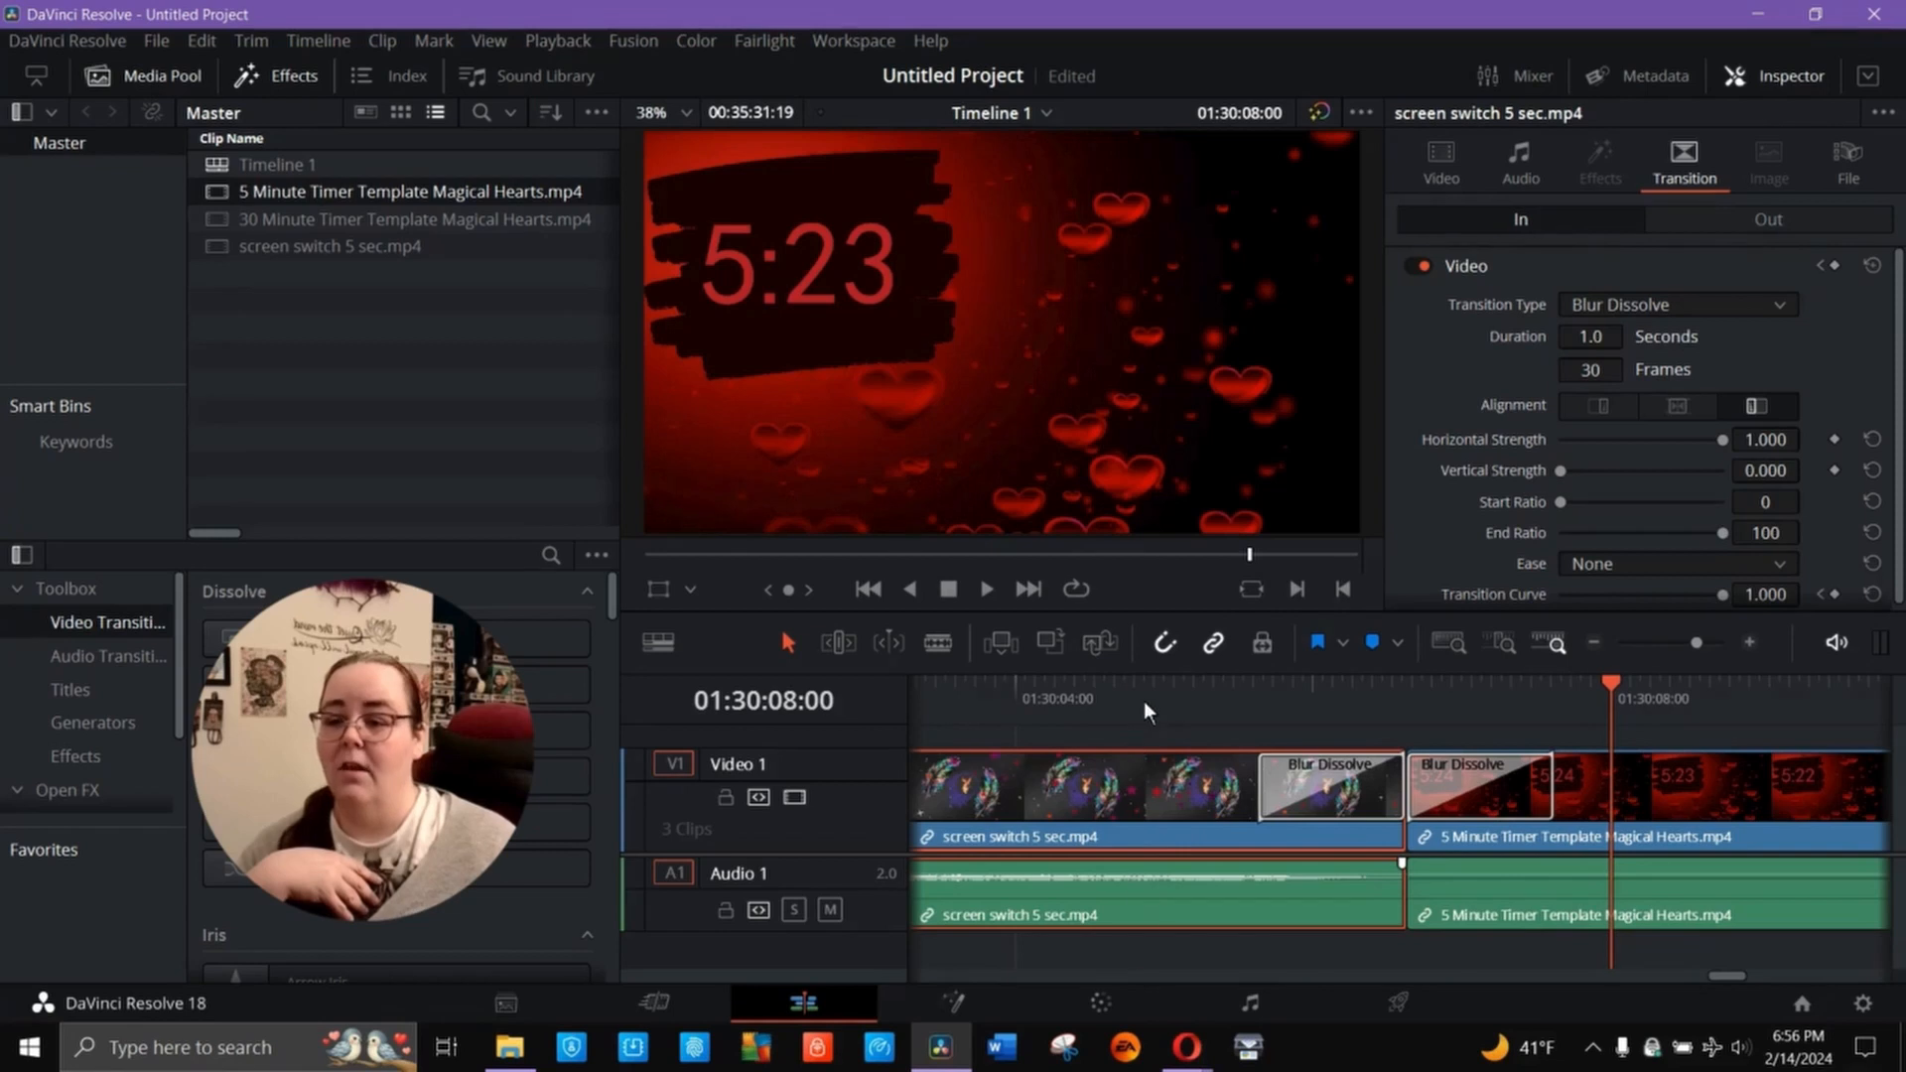
{"action": "left_click", "coordinate": [1146, 701]}
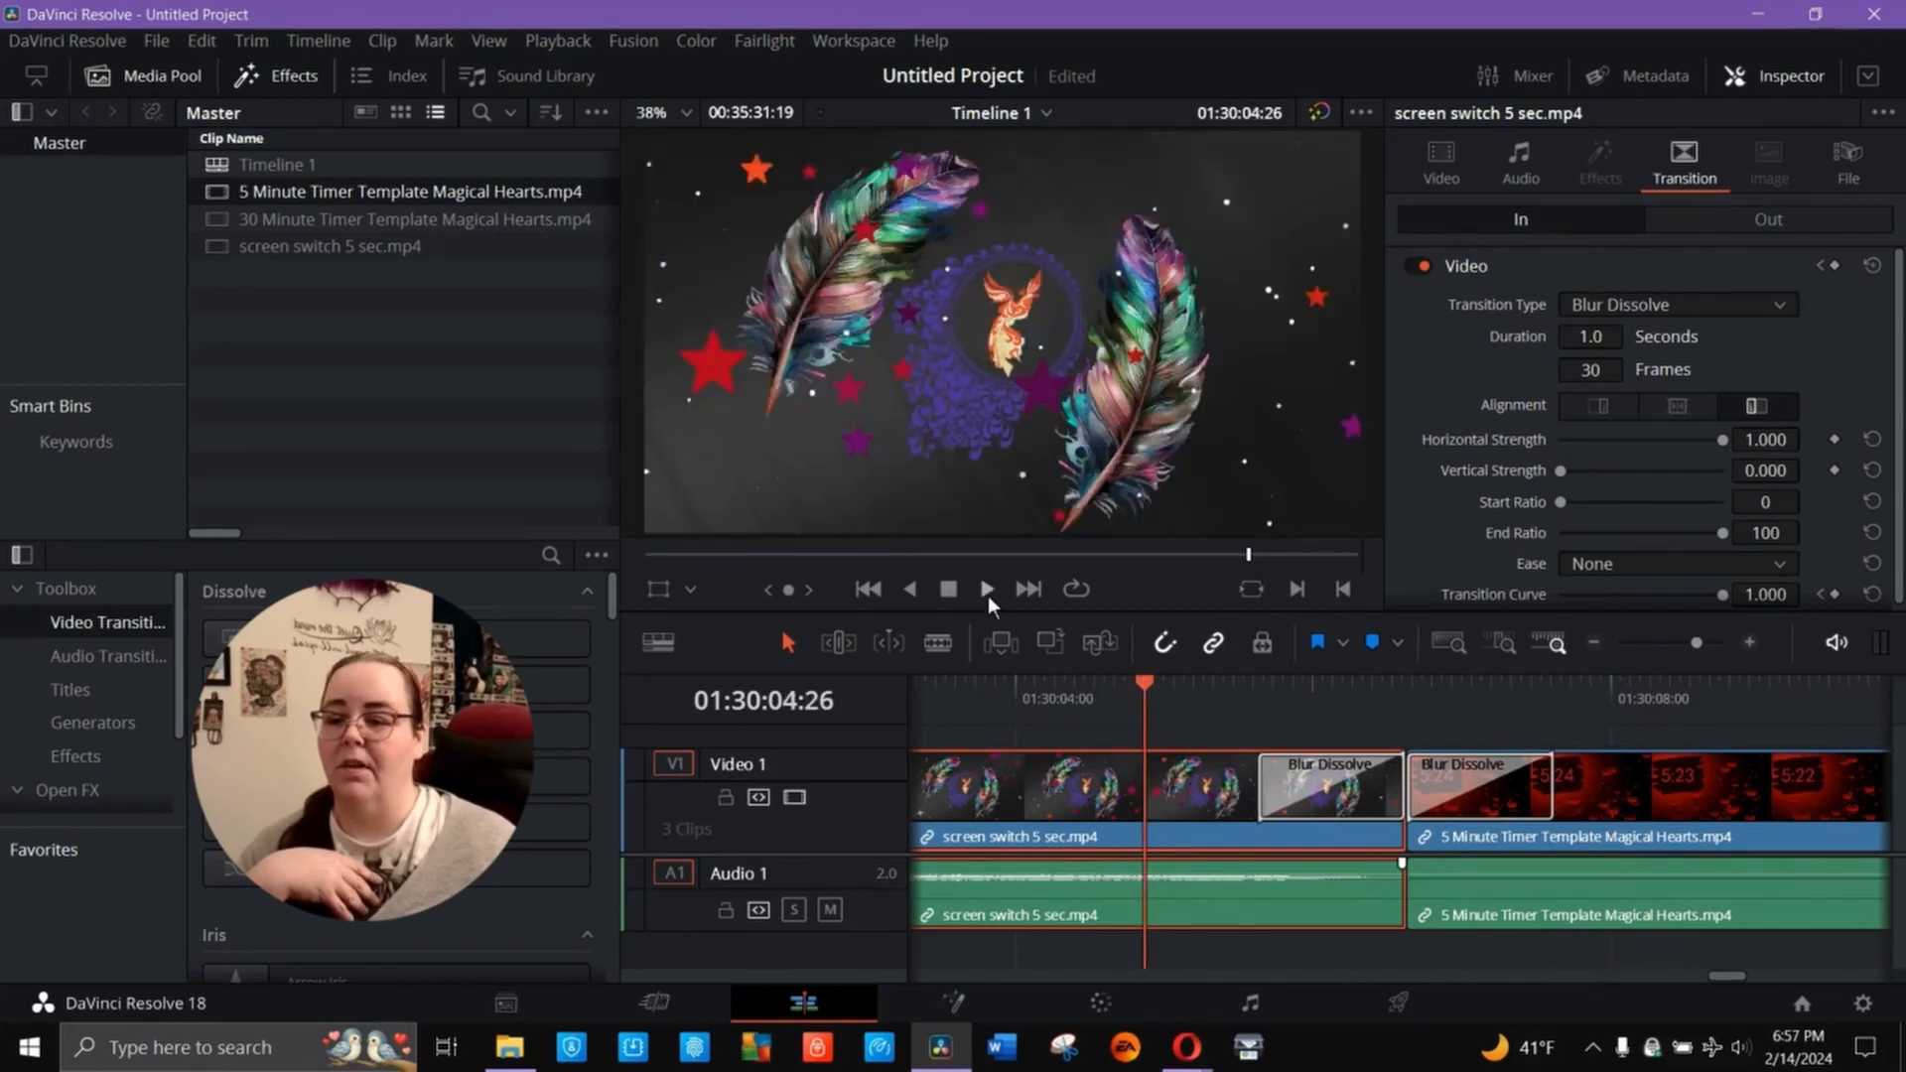
{"action": "left_click", "coordinate": [987, 591]}
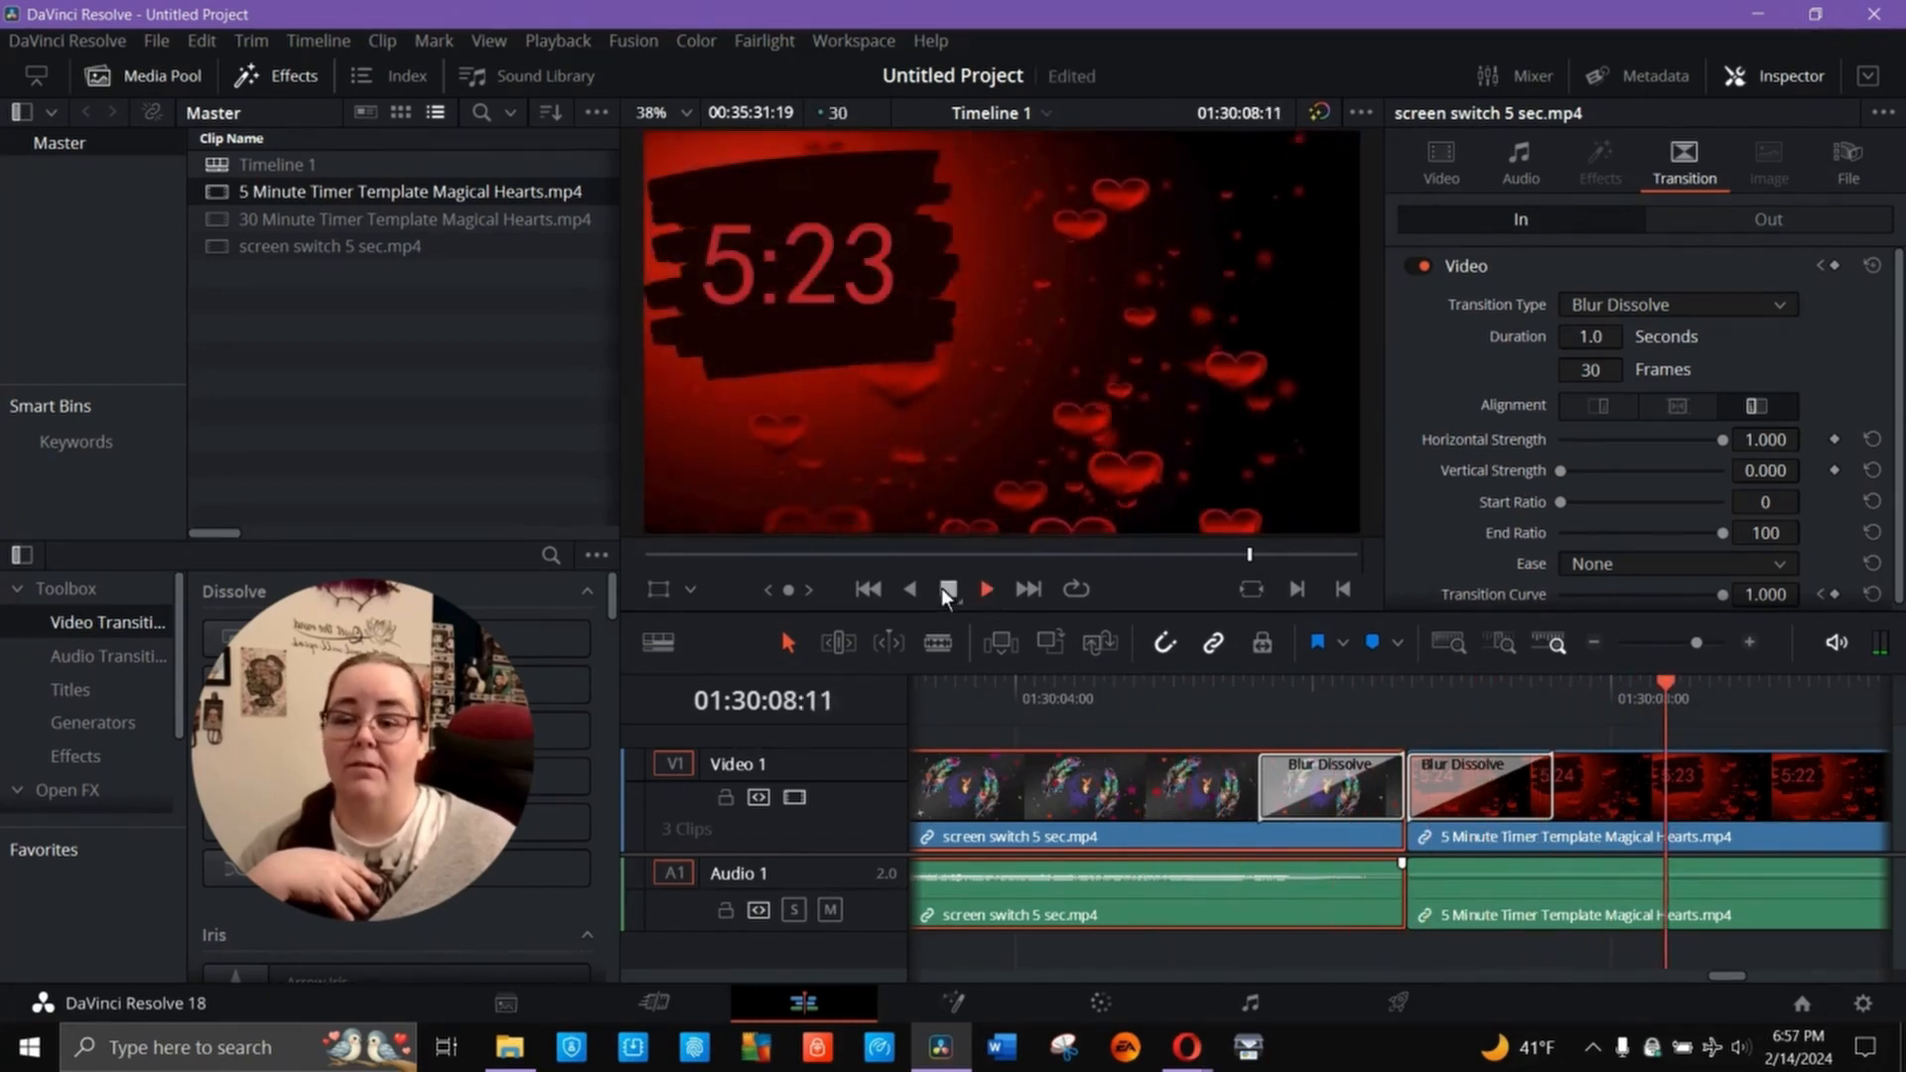
{"action": "left_click", "coordinate": [946, 588]}
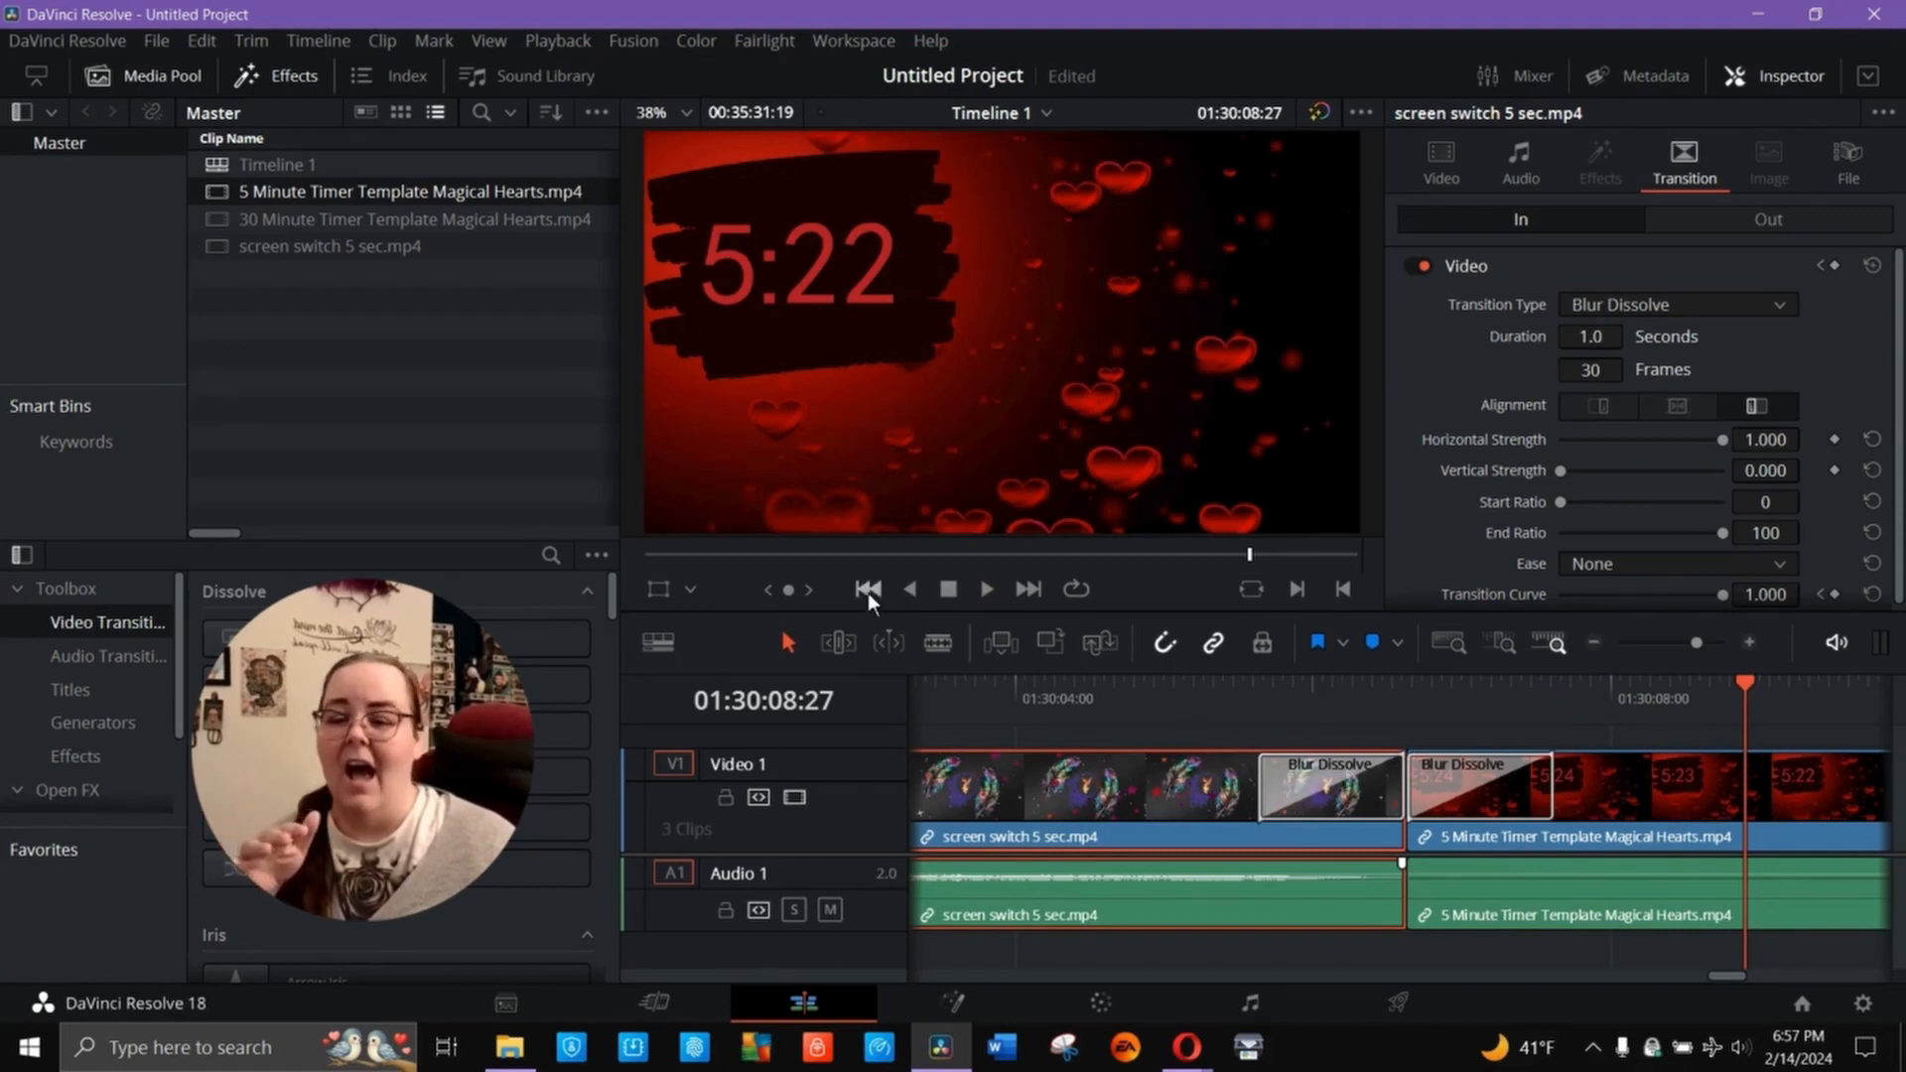
- Apply Blur Dissolve to the end of the 30-minute timer clip, before the screen switch clip
{"action": "left_click", "coordinate": [867, 590]}
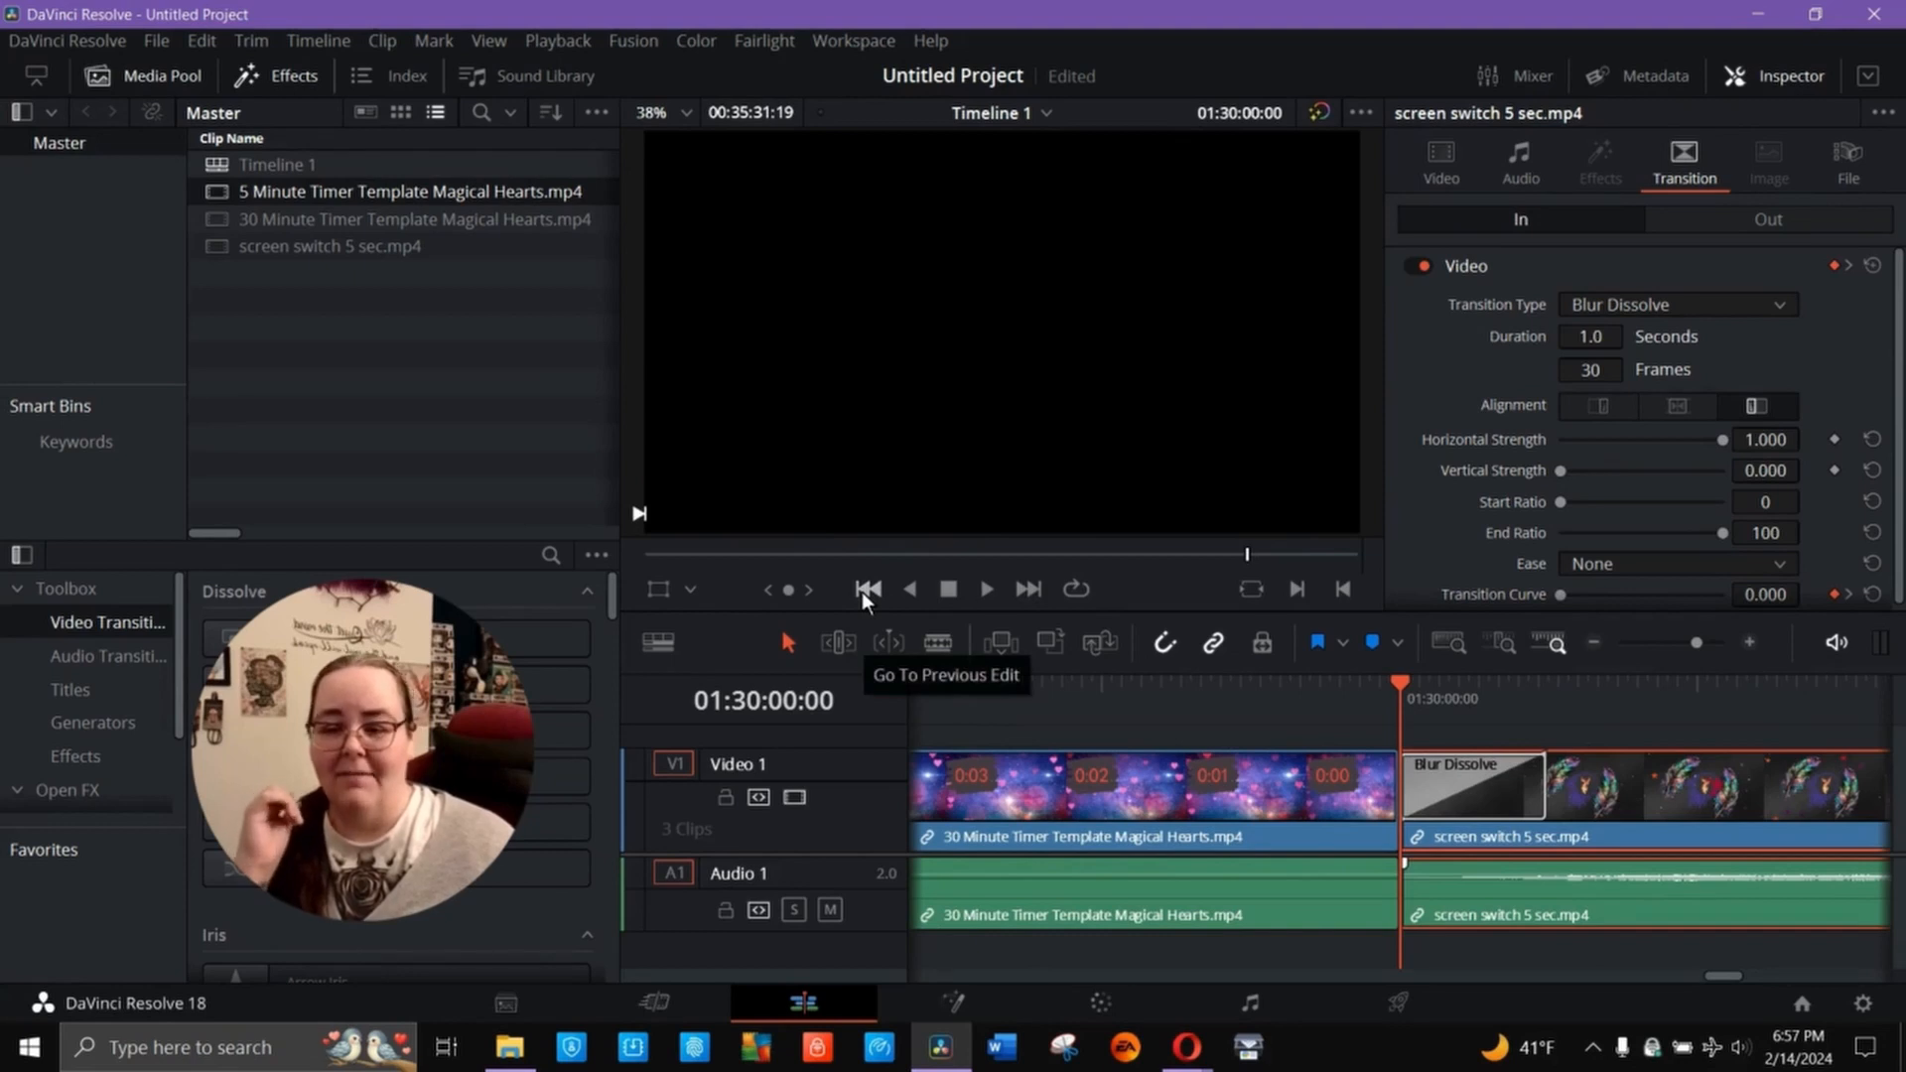
{"action": "left_click", "coordinate": [1229, 812]}
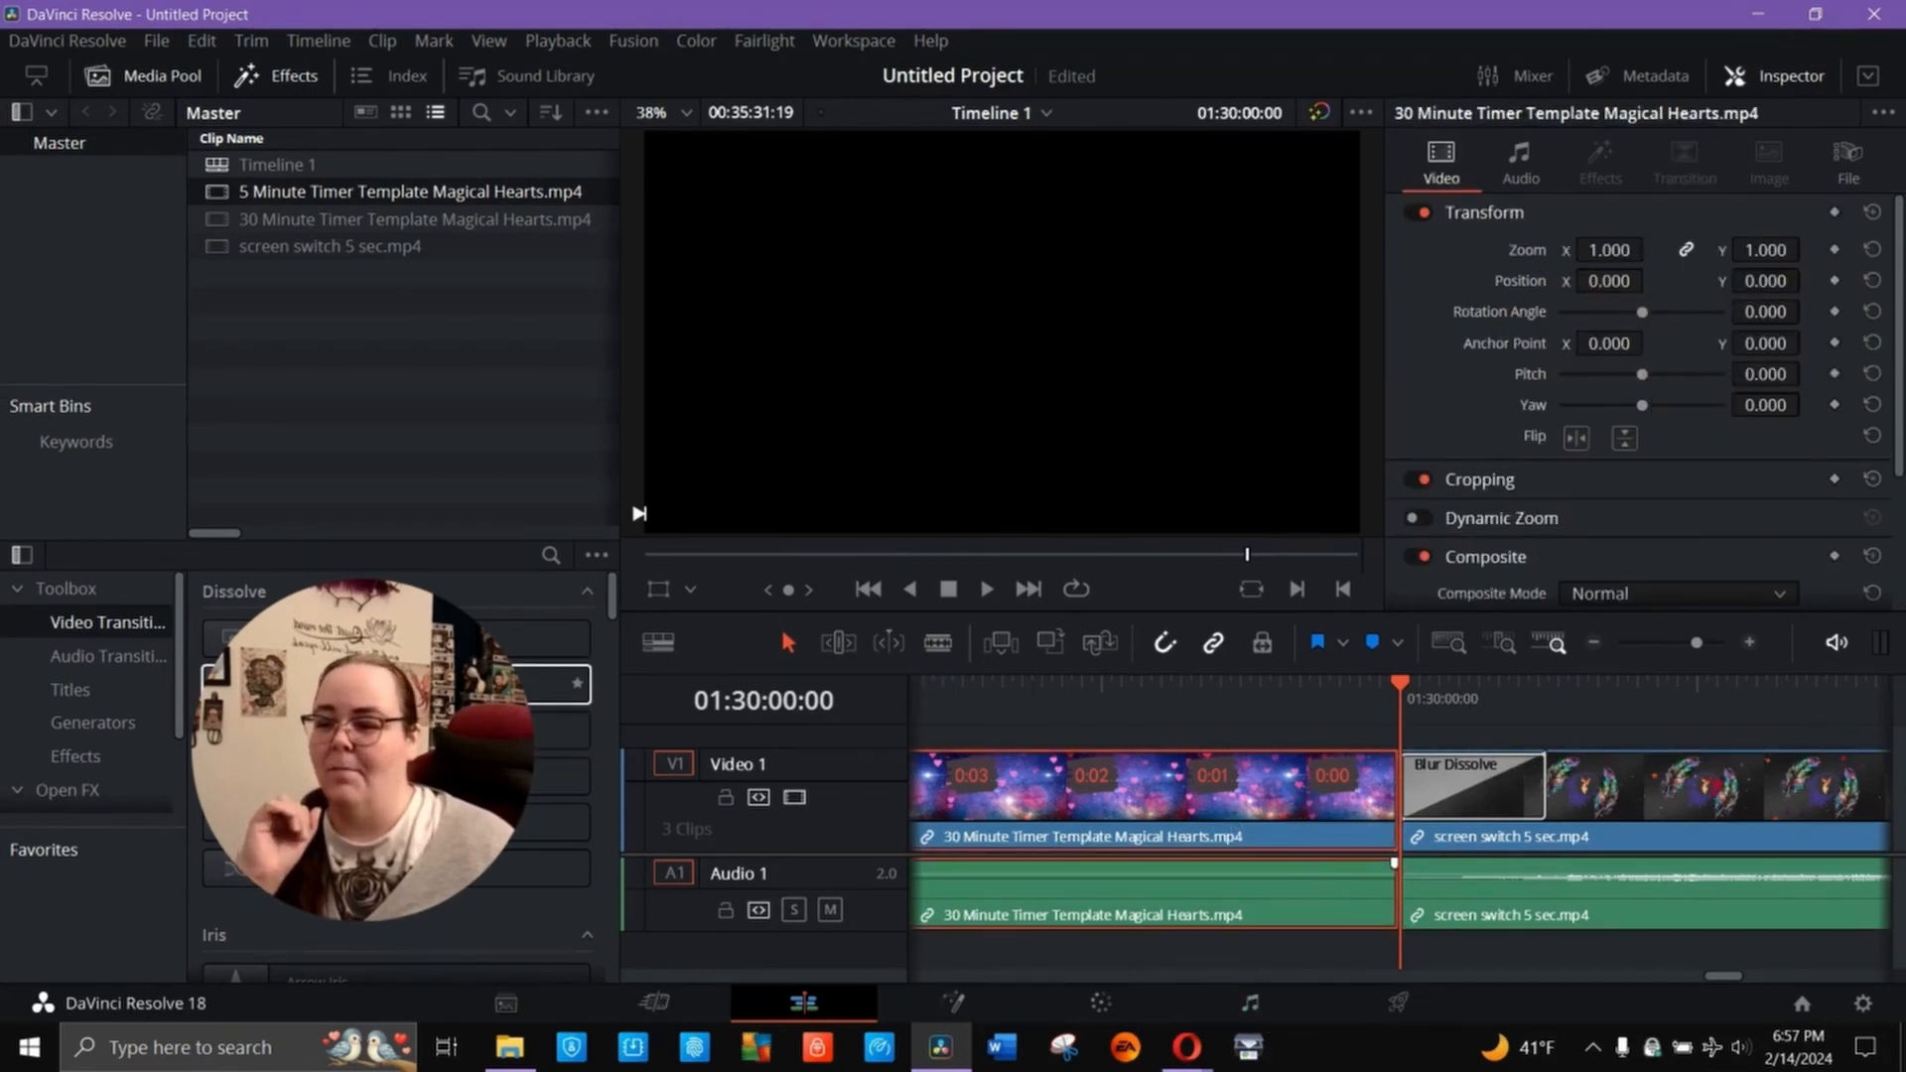
{"action": "right_click", "coordinate": [447, 685]}
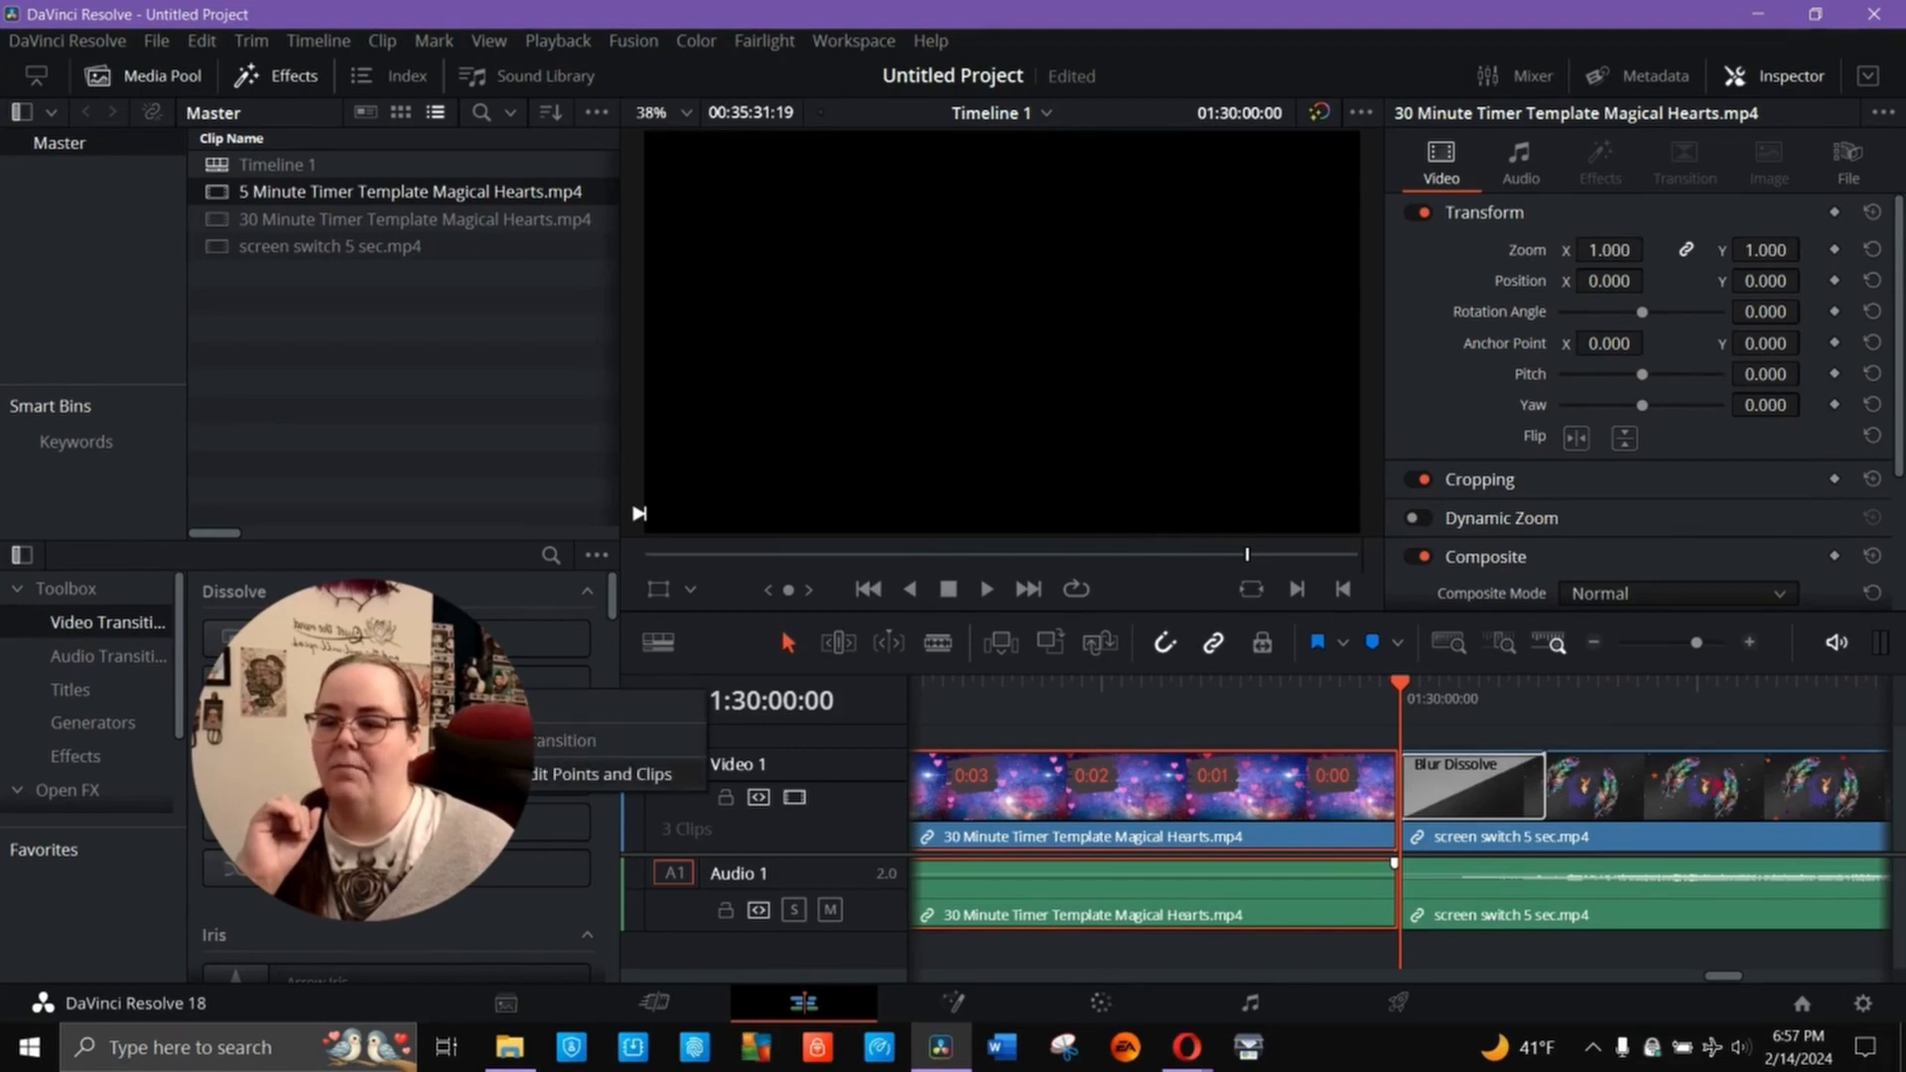
{"action": "left_click", "coordinate": [600, 773]}
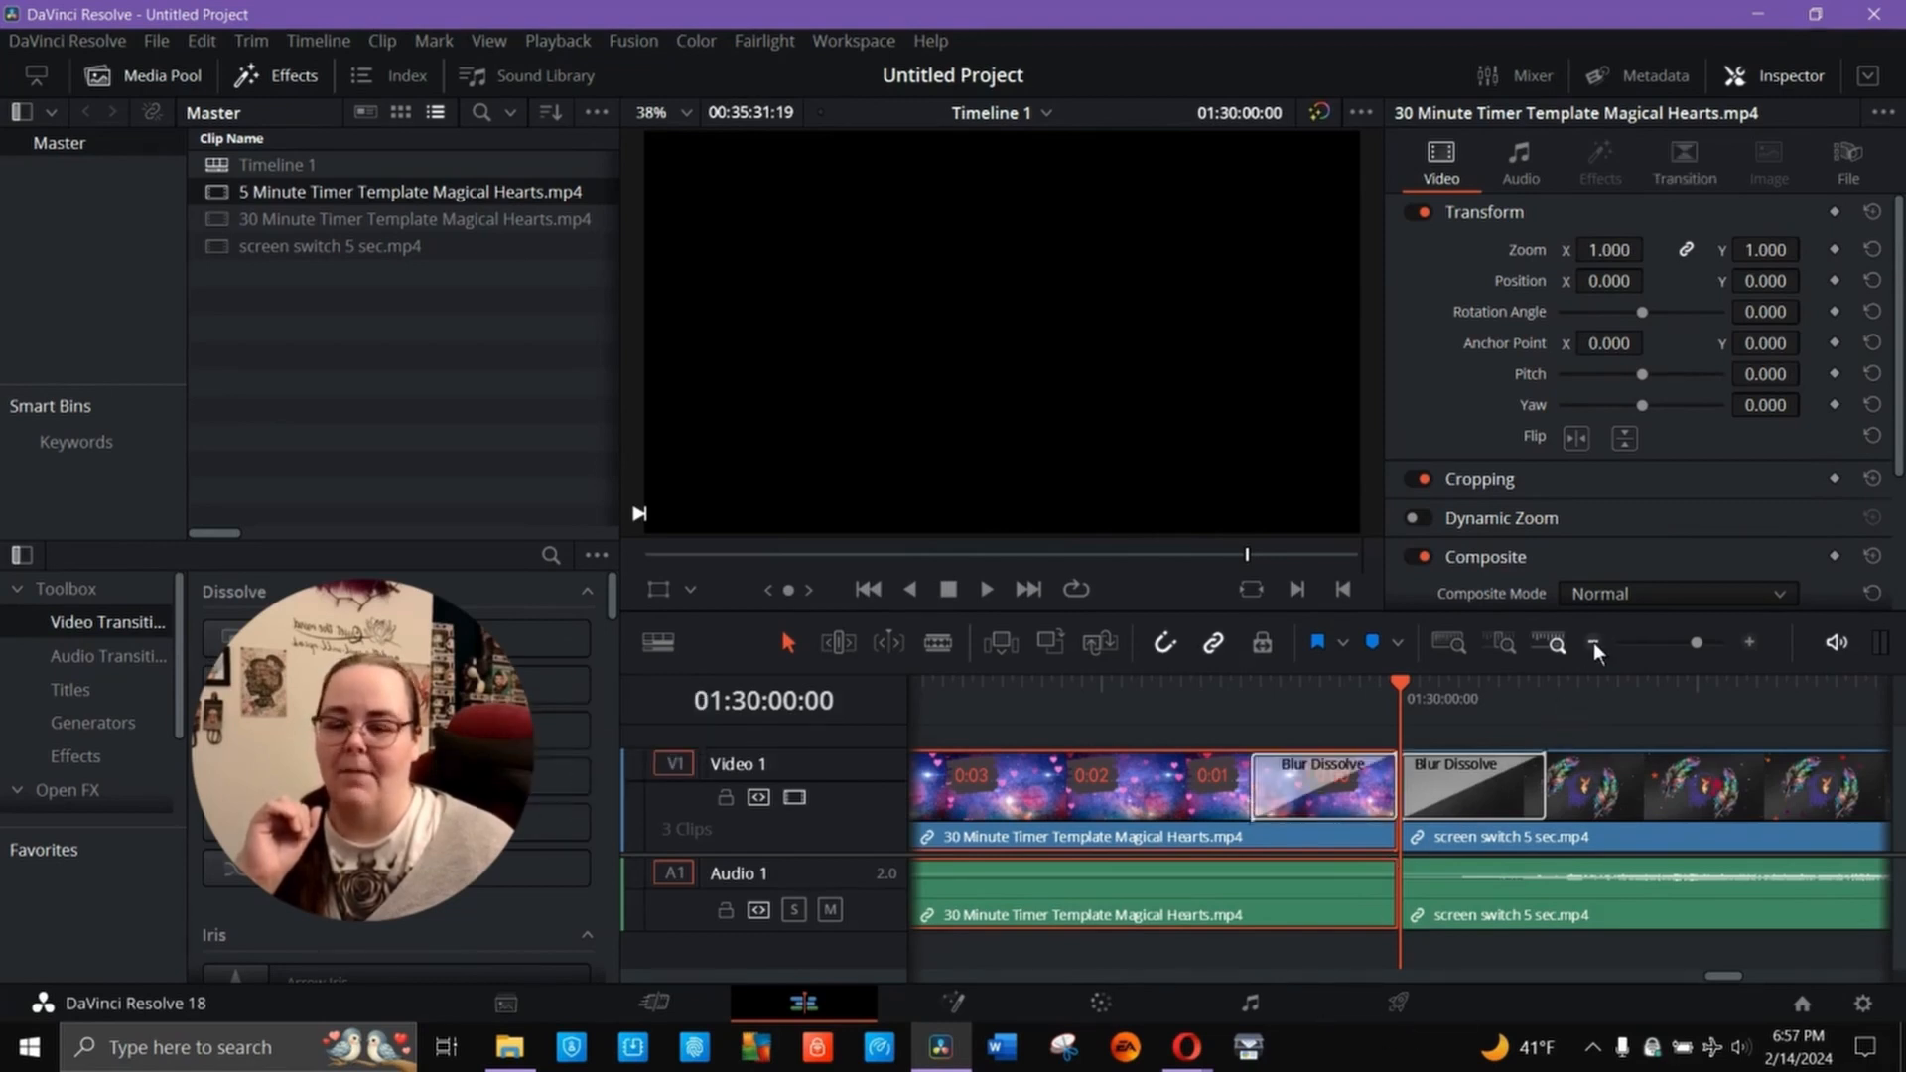
{"action": "left_click", "coordinate": [1593, 641]}
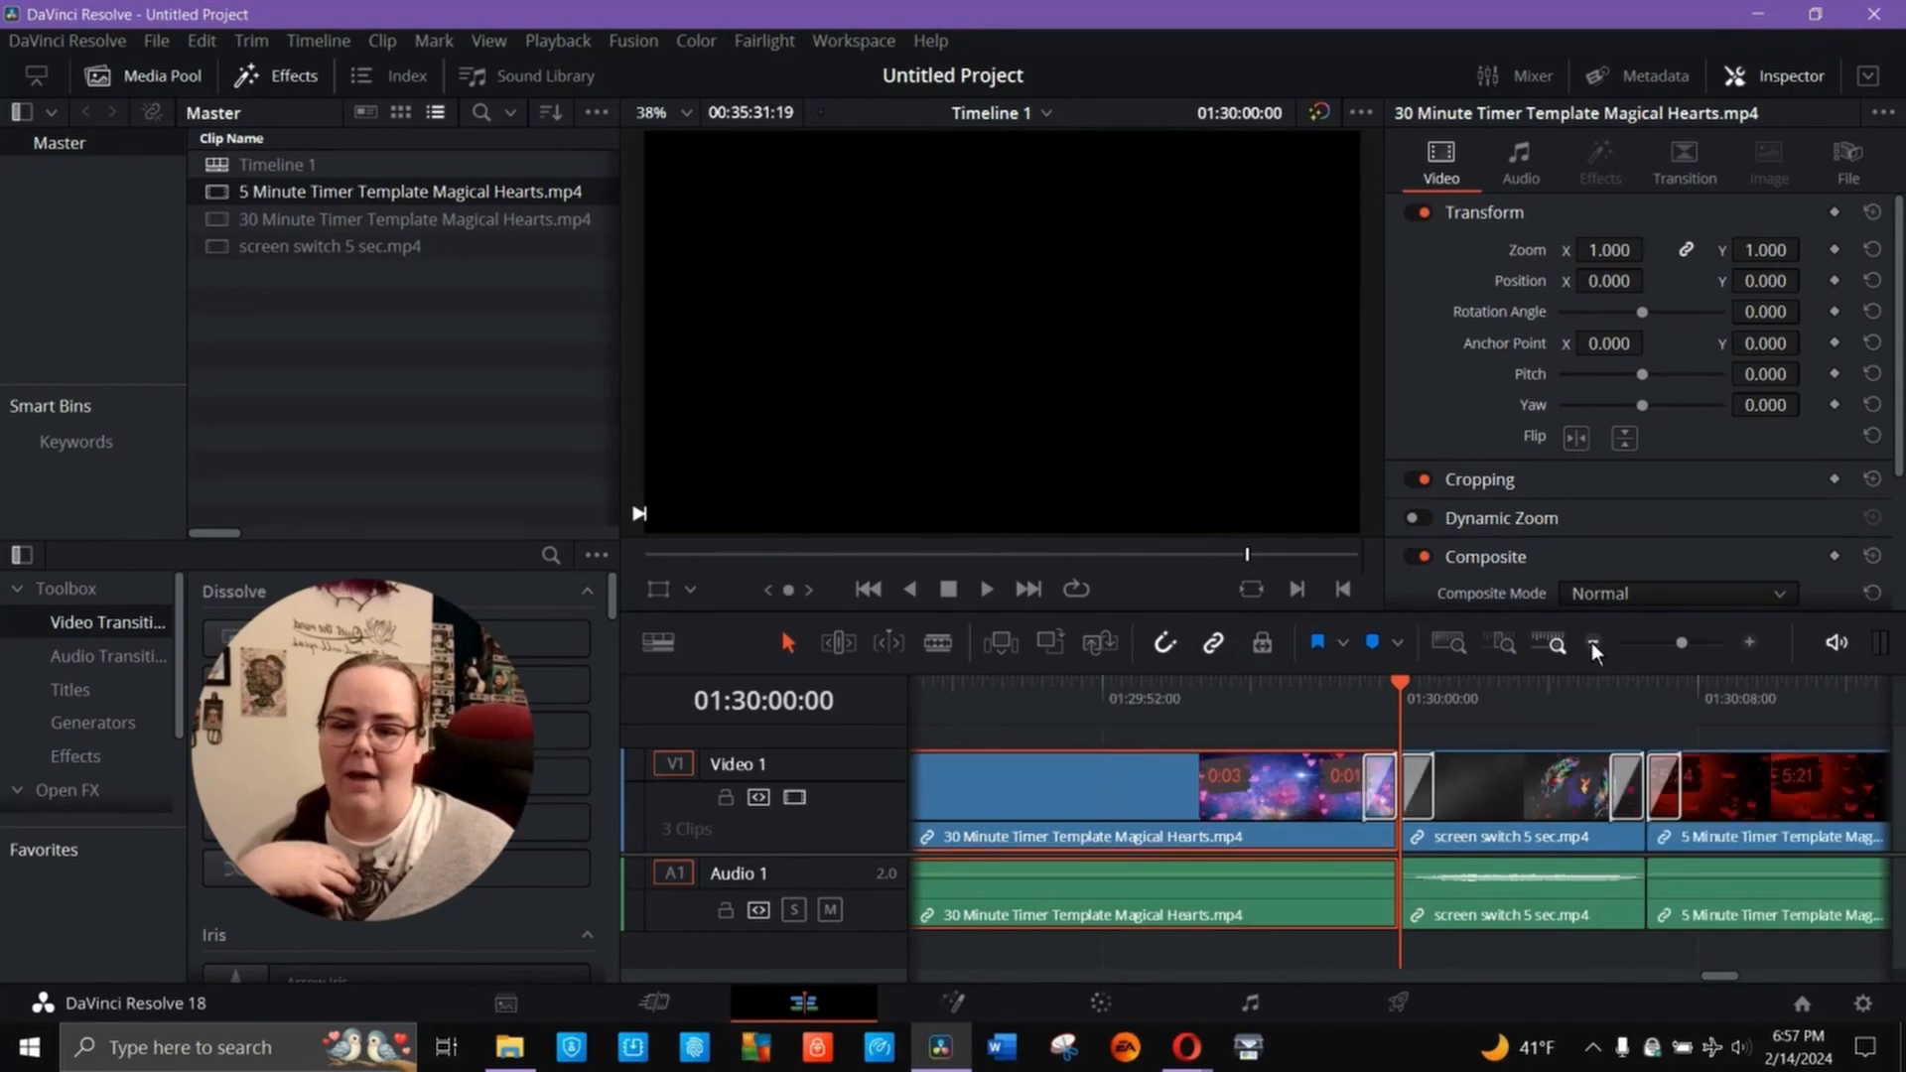
- Apply Blur Dissolve to the whole 30-minute timer clip on the timeline
{"action": "left_click", "coordinate": [1592, 641]}
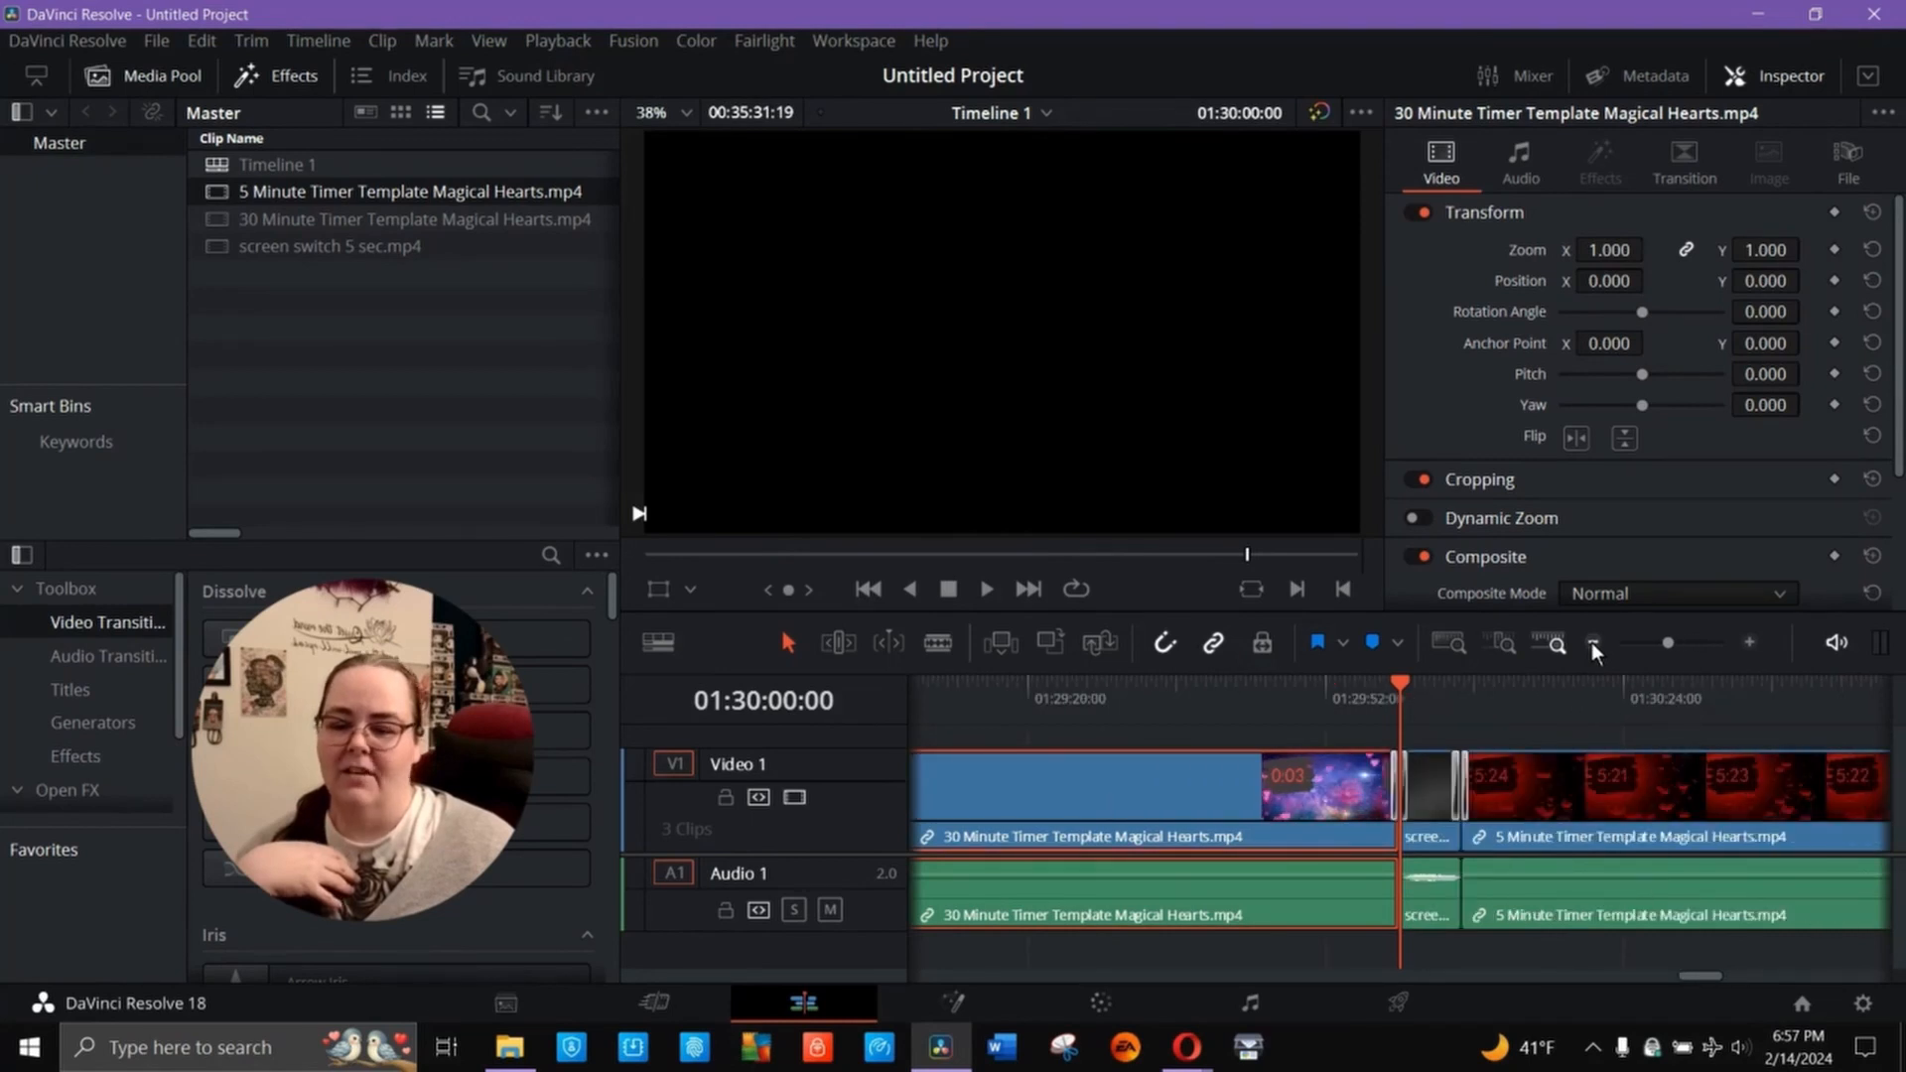
{"action": "left_click", "coordinate": [1592, 641]}
{"action": "left_click", "coordinate": [1326, 943]}
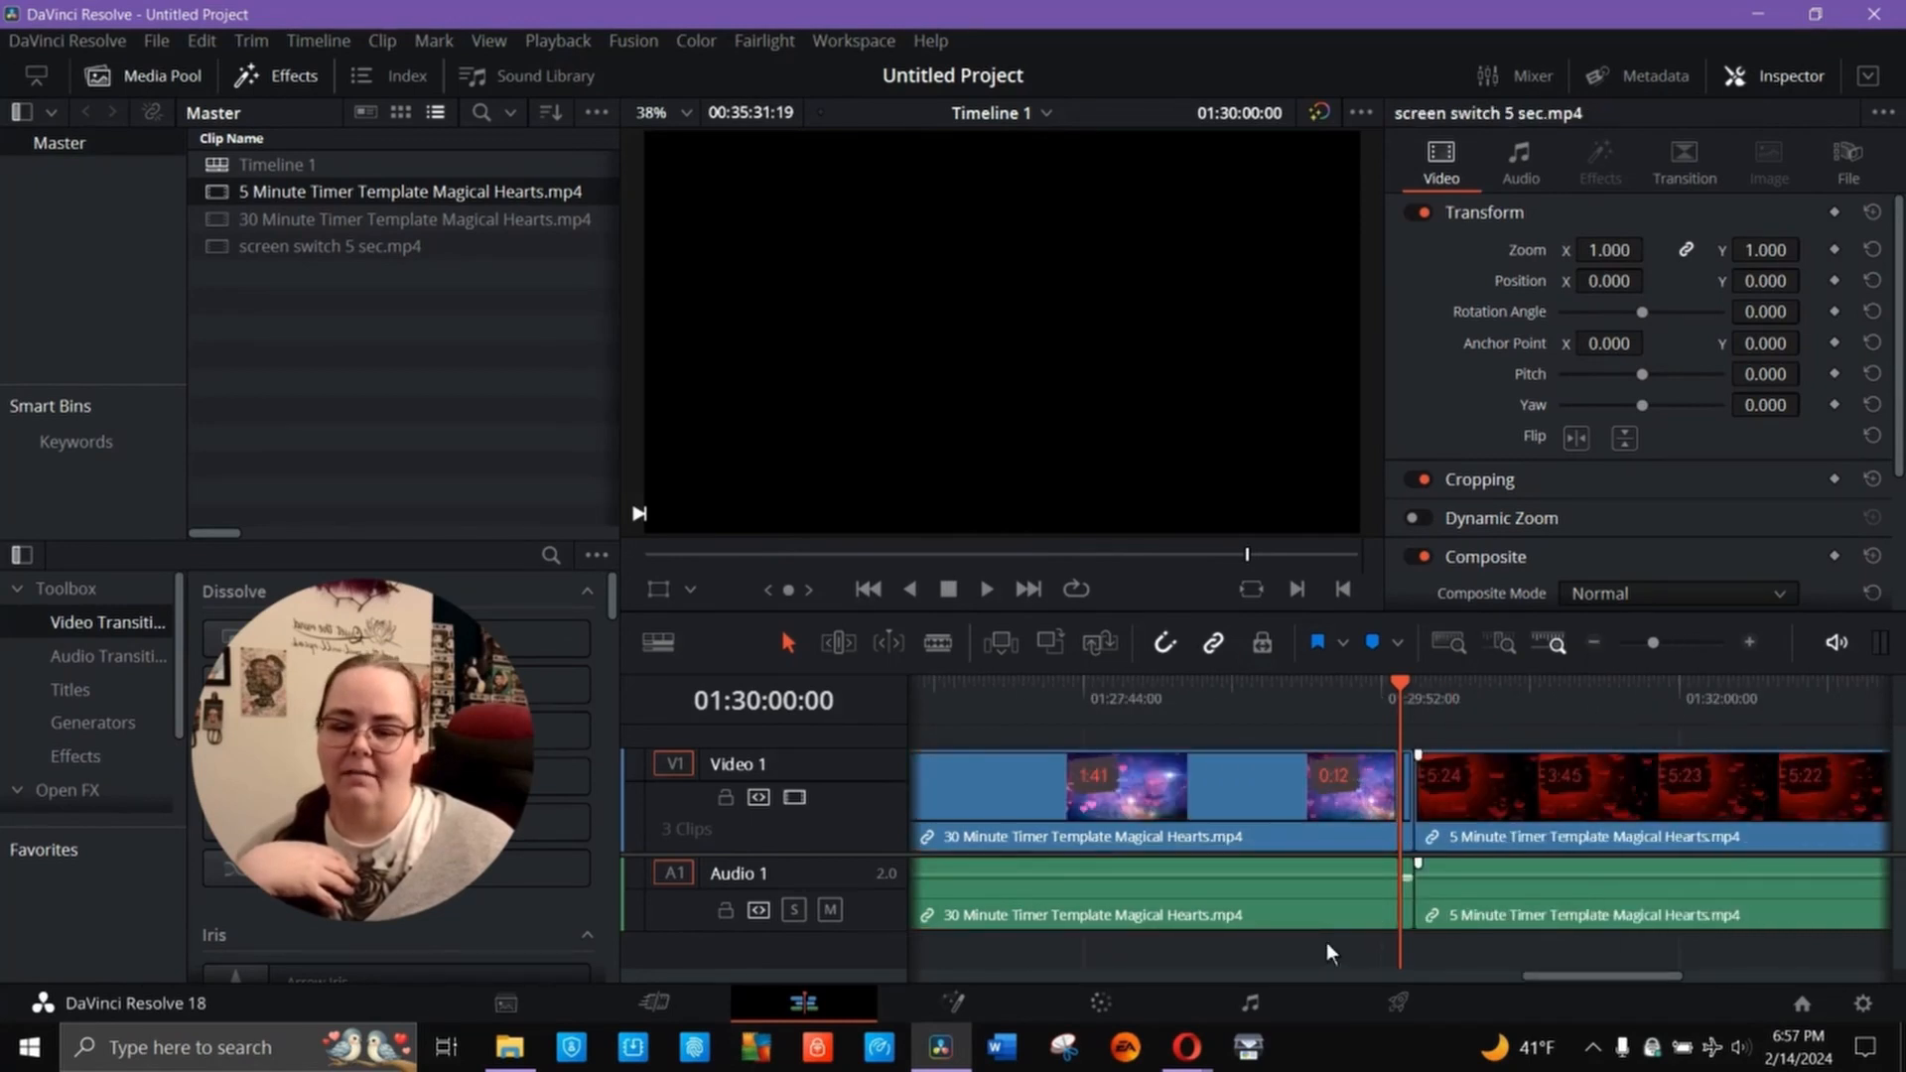
{"action": "left_click", "coordinate": [1243, 798]}
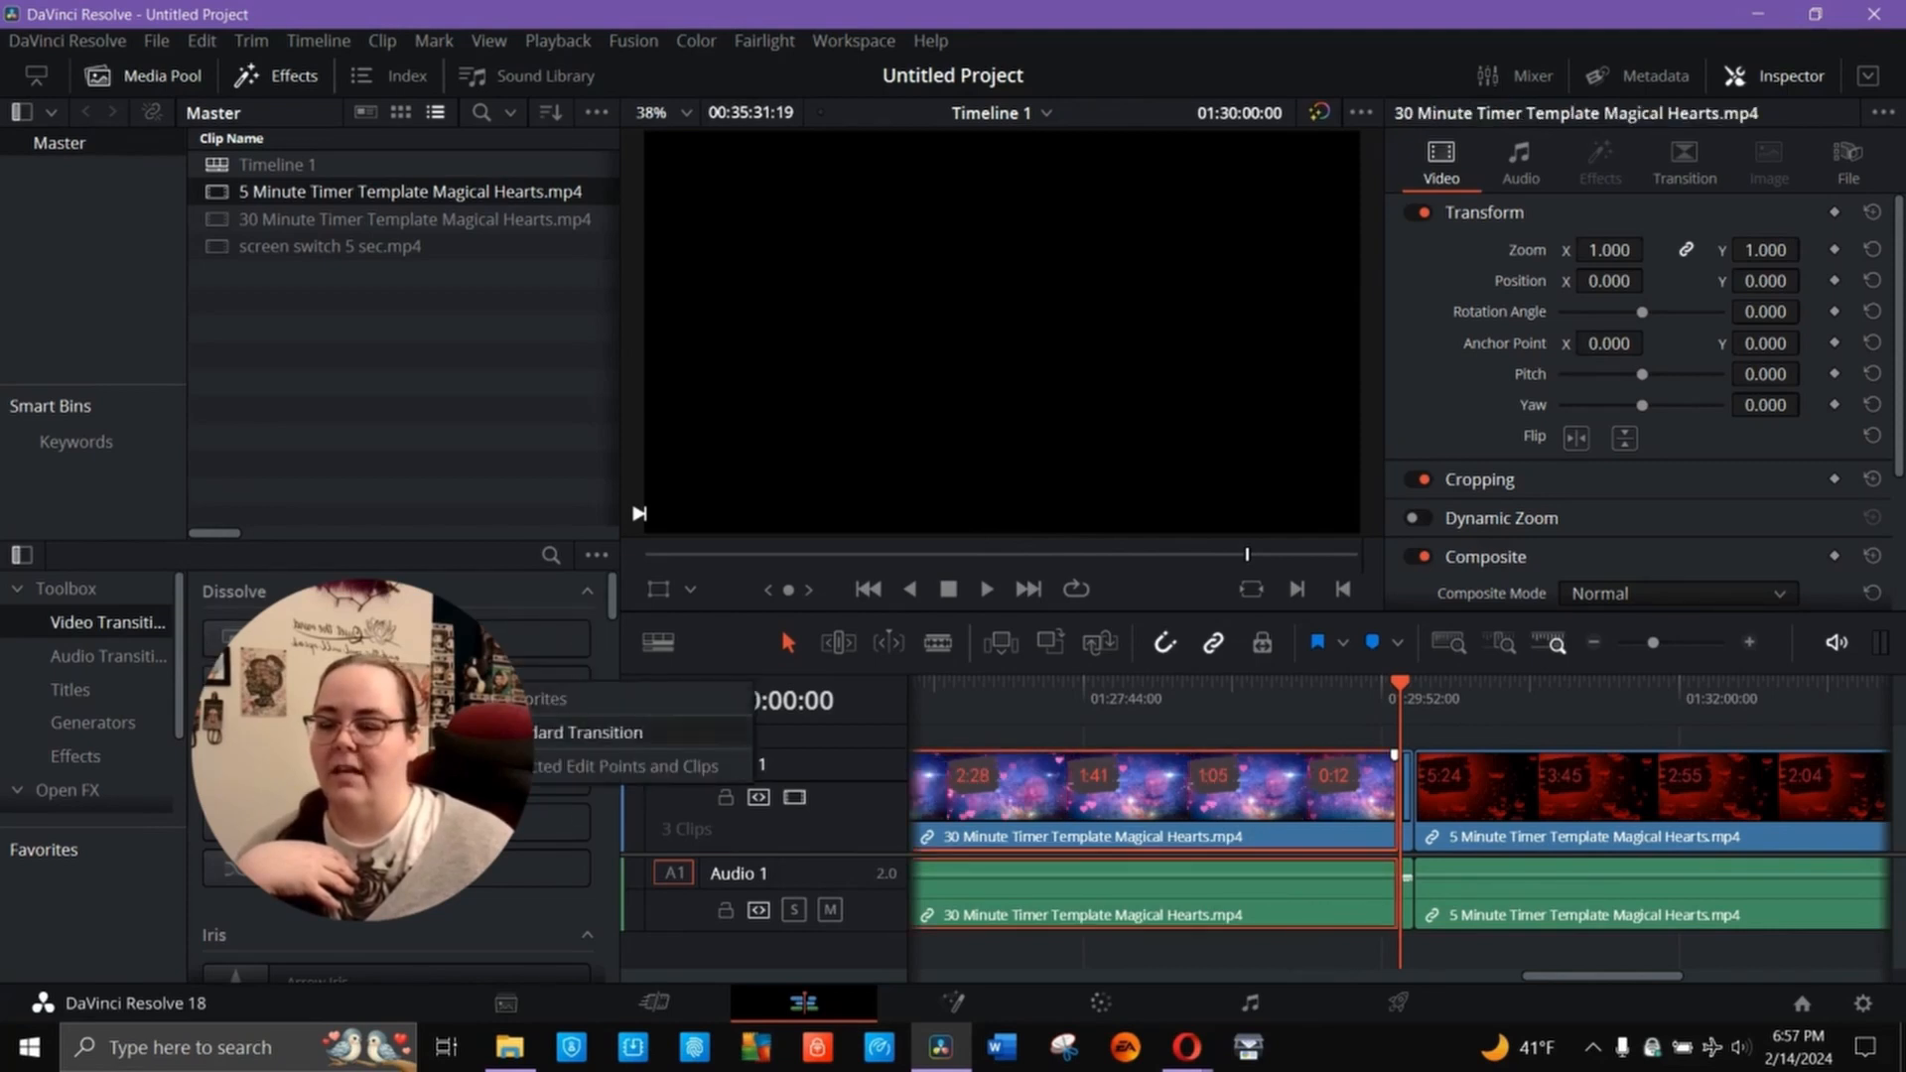
- Apply Blur Dissolve to the screen switch clip between the 30-minute and 5-minute timers
{"action": "left_click", "coordinate": [1750, 643]}
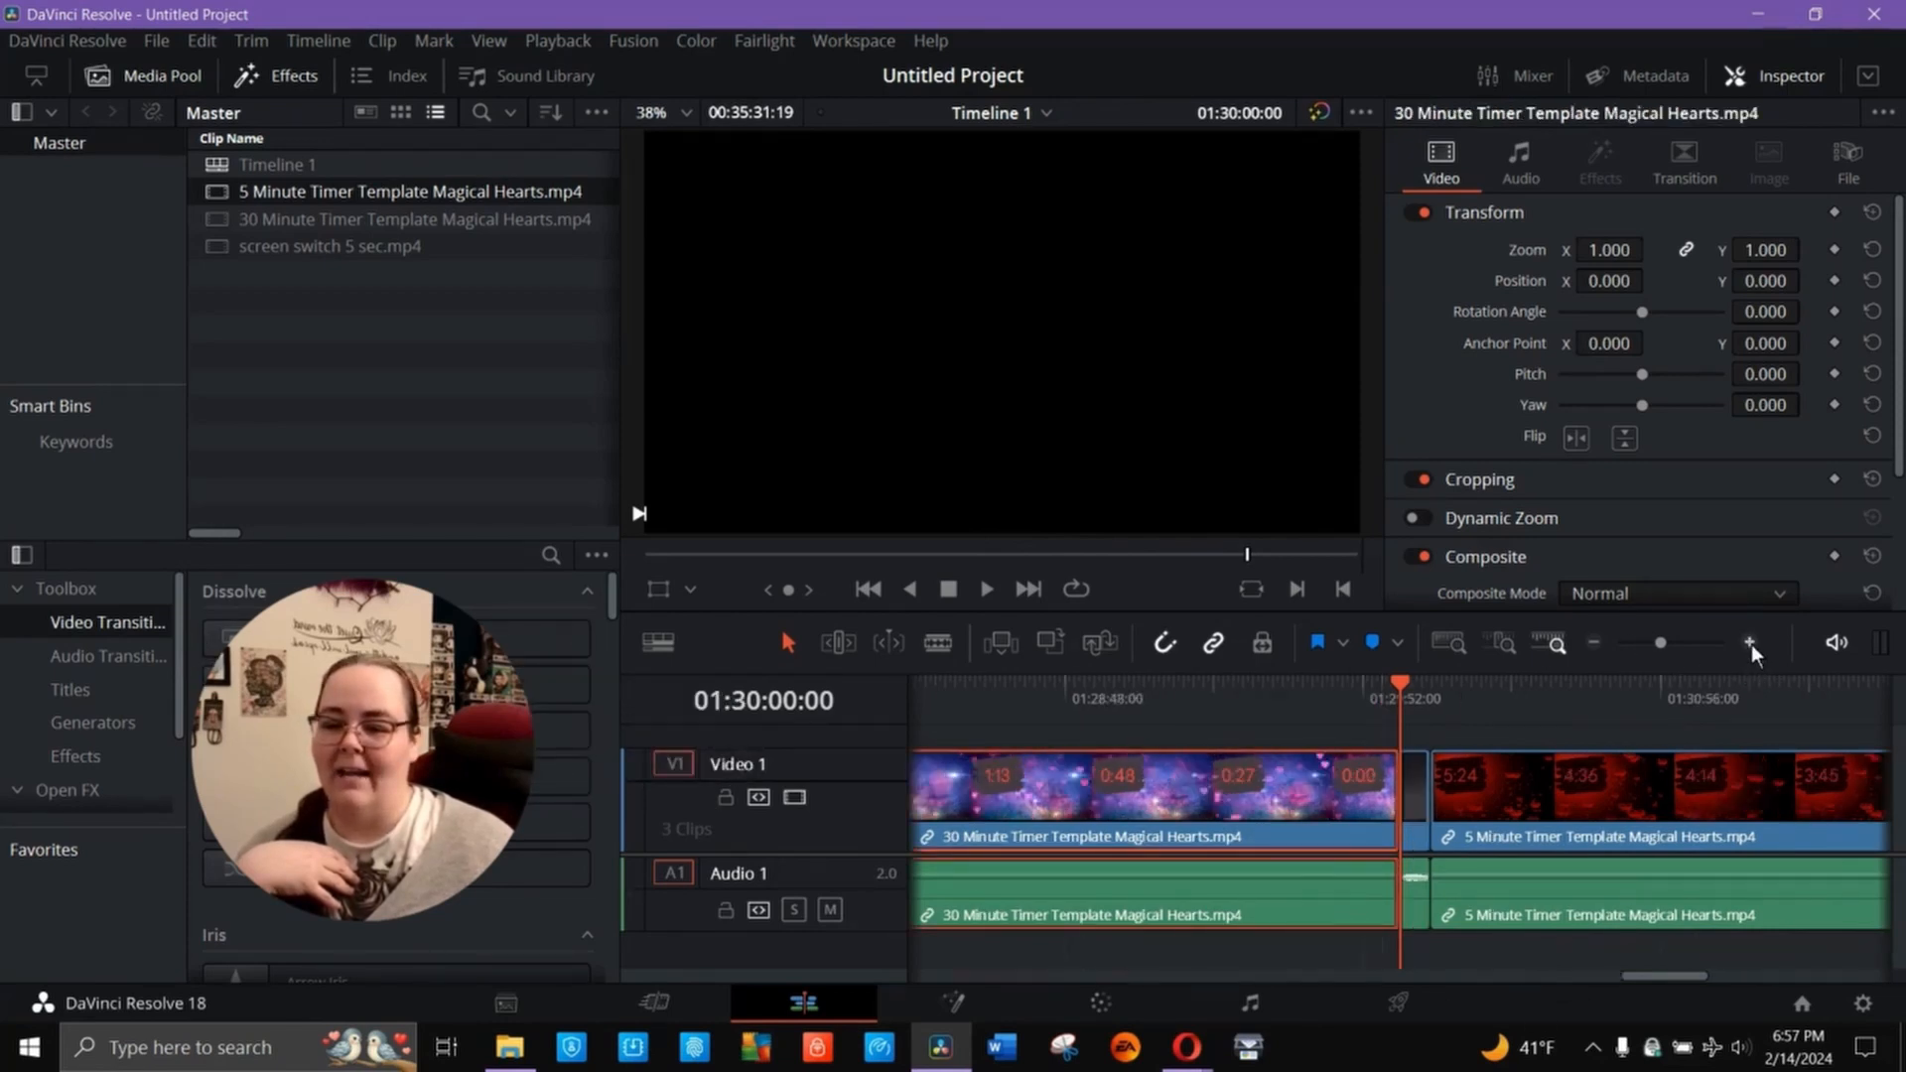
{"action": "left_click", "coordinate": [1750, 643]}
{"action": "left_click", "coordinate": [1461, 955]}
{"action": "left_click", "coordinate": [1430, 785]}
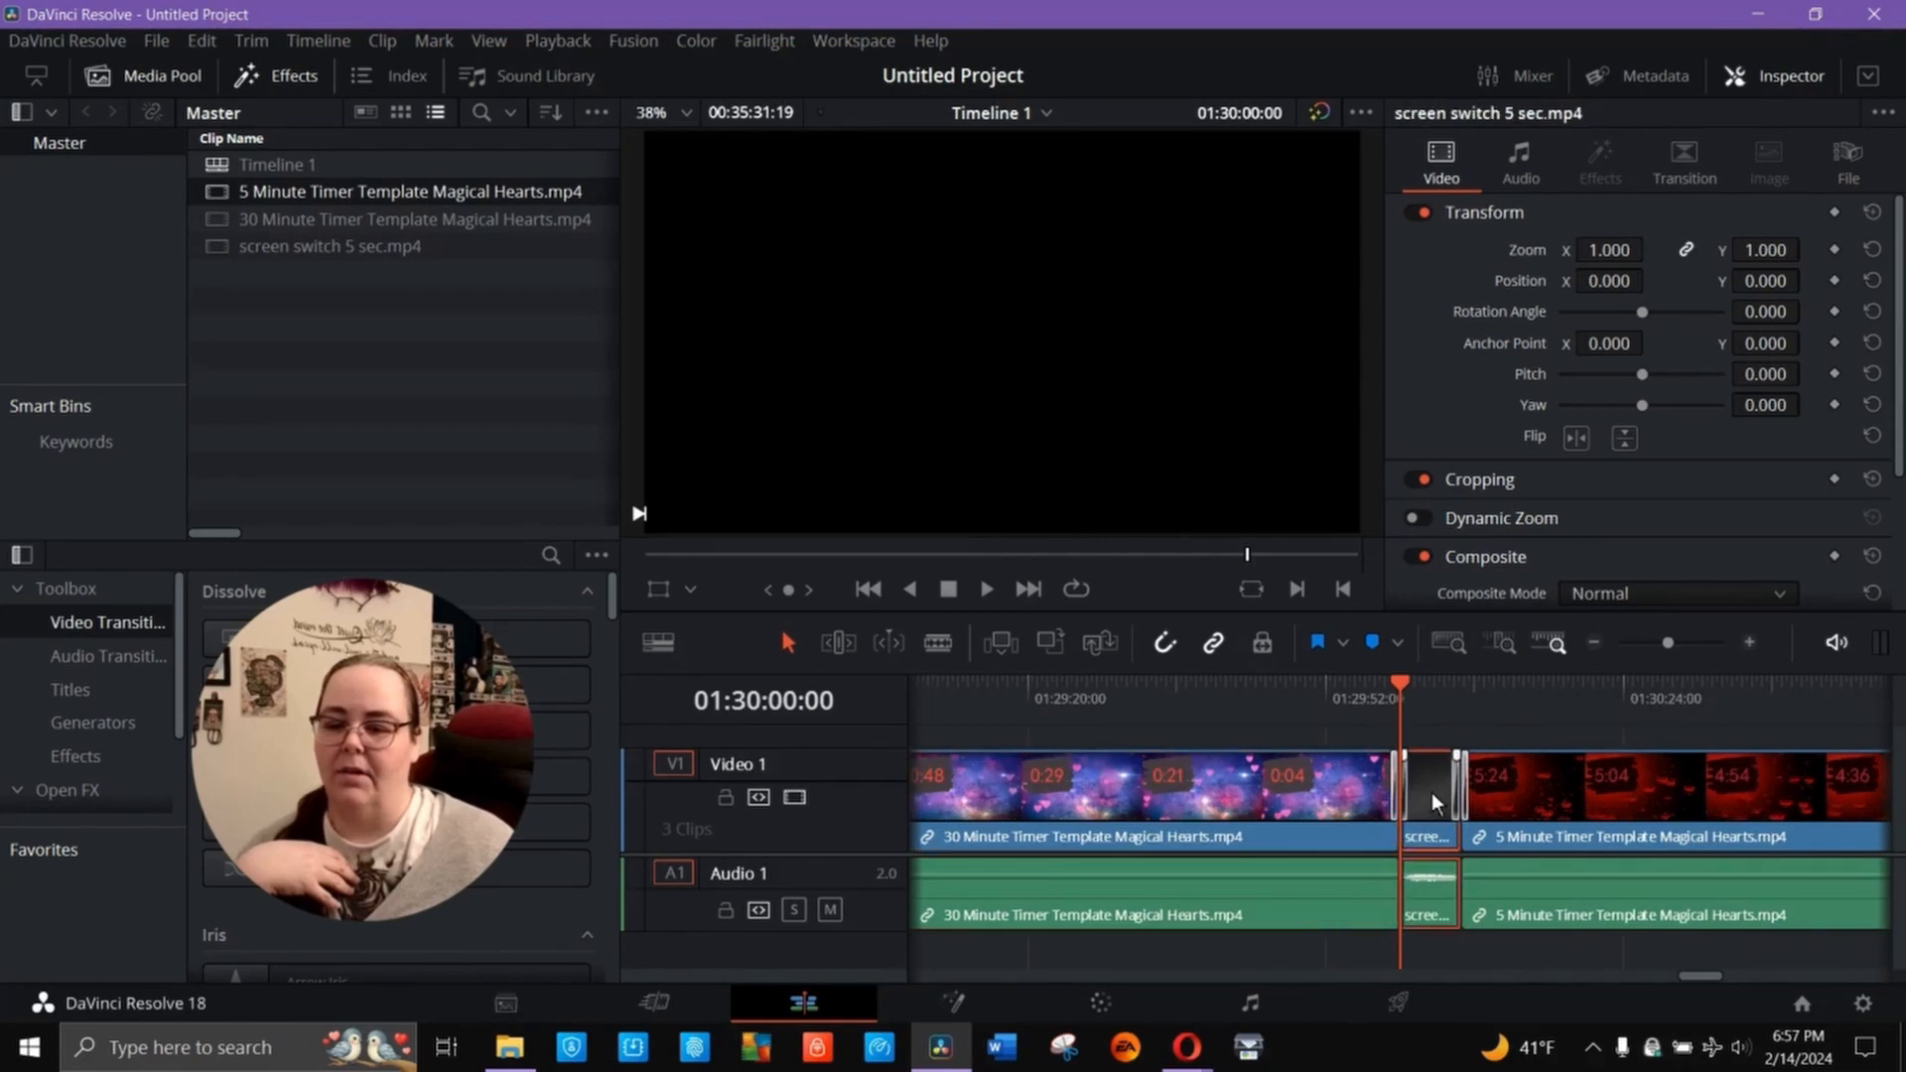
{"action": "right_click", "coordinate": [530, 695]}
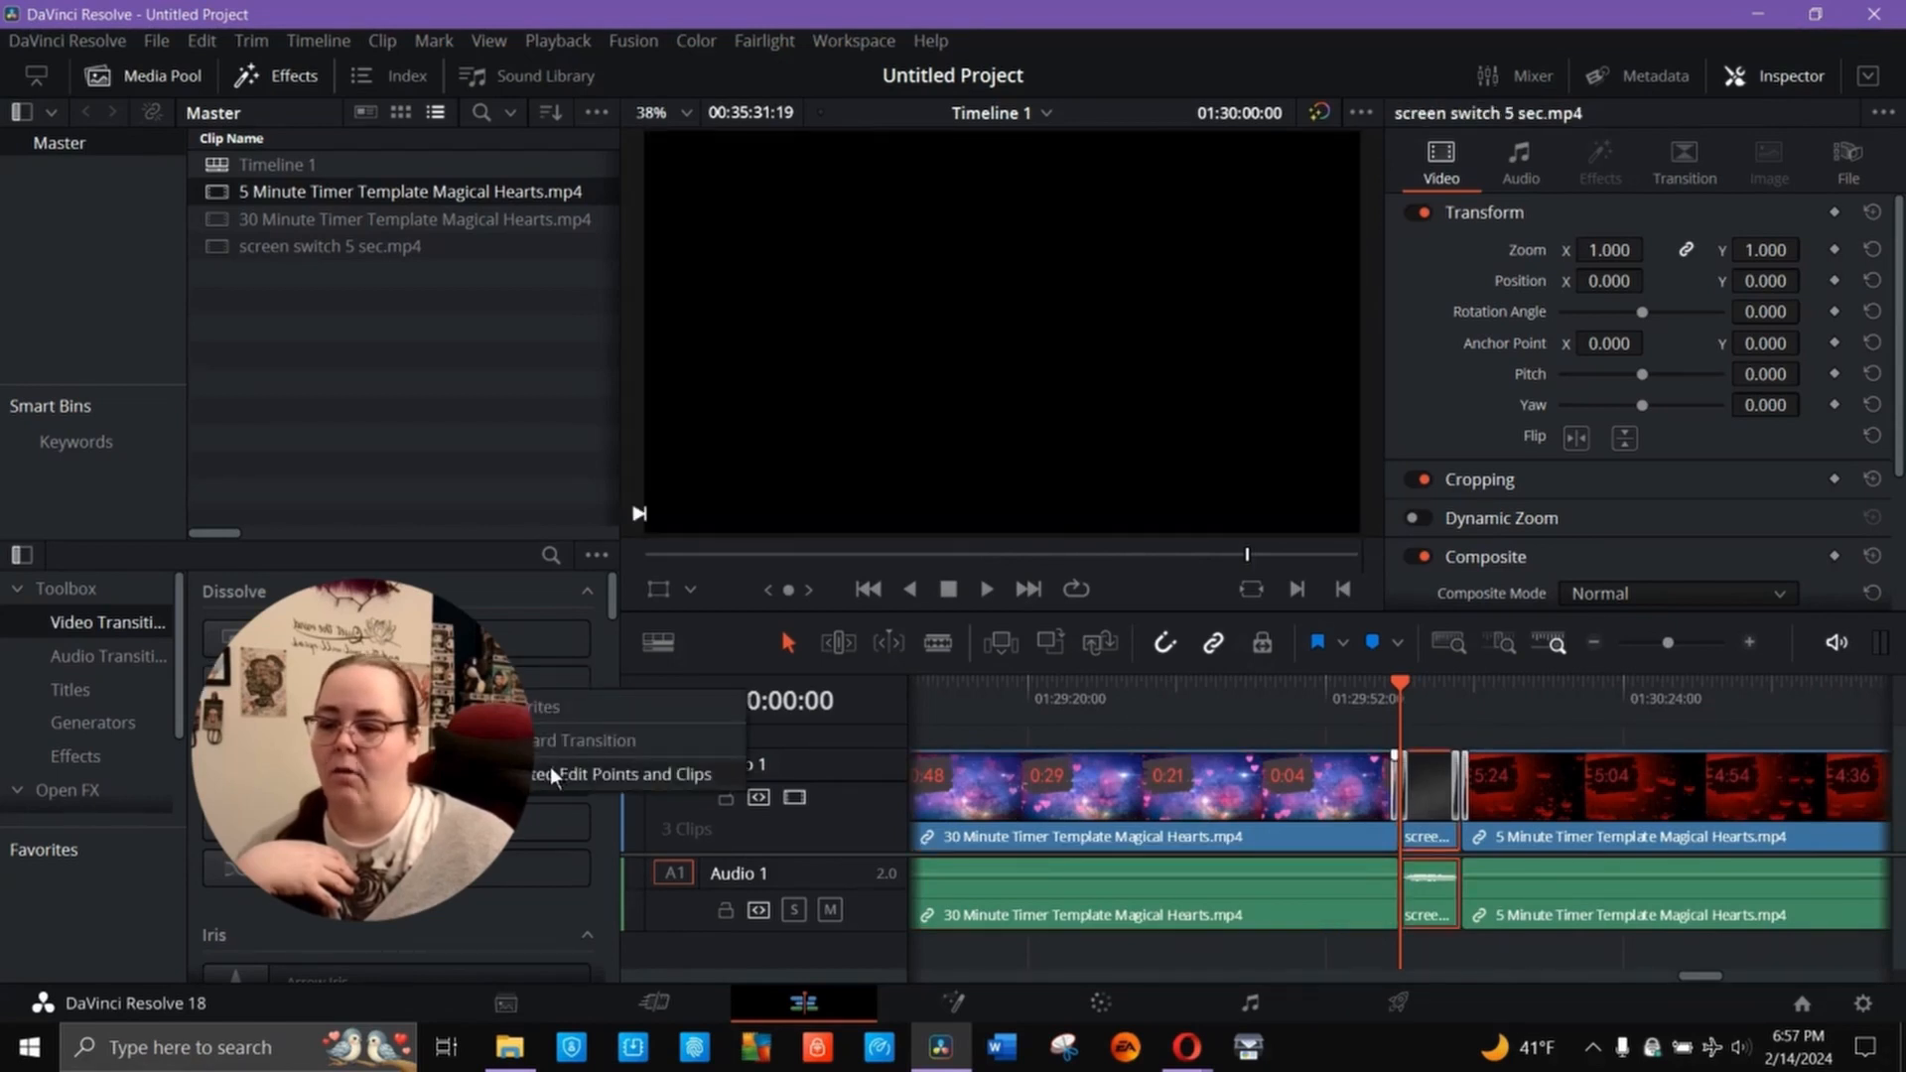
{"action": "left_click", "coordinate": [552, 775]}
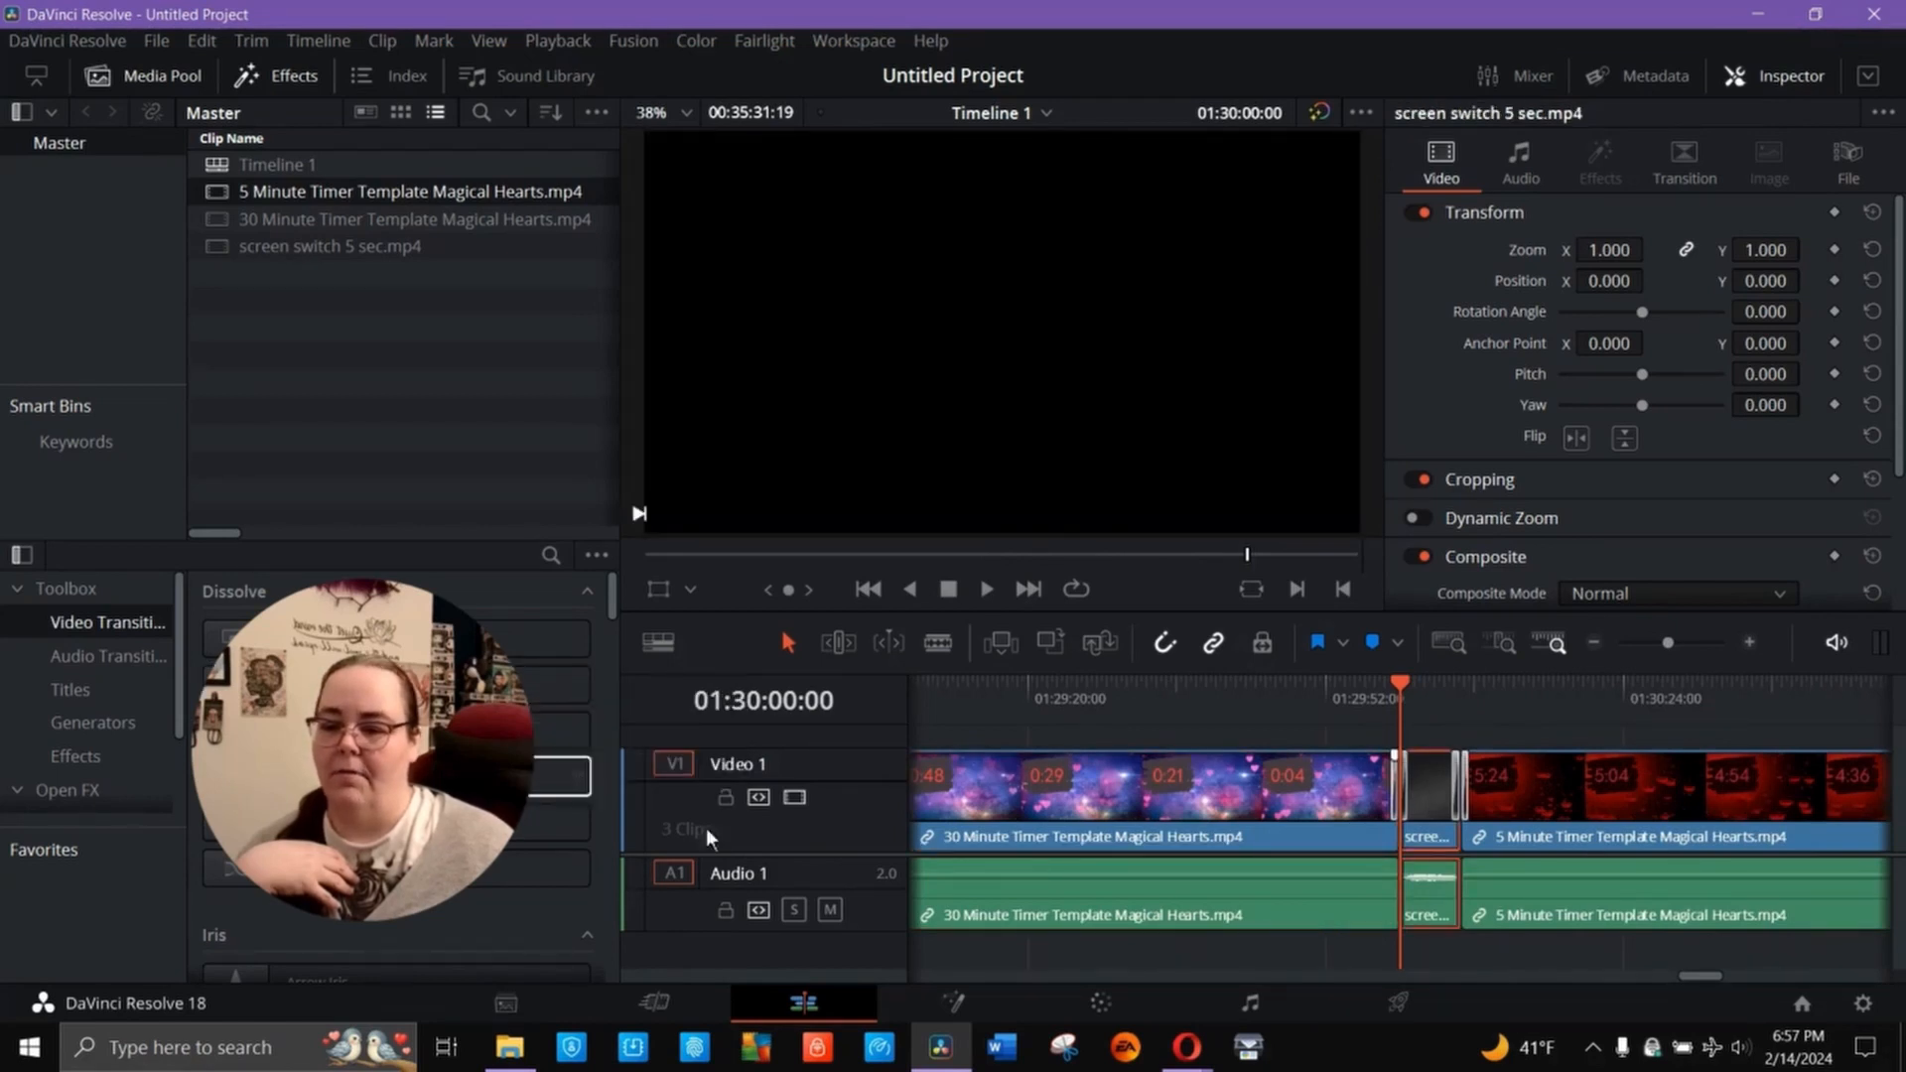
- Apply Blur Dissolve to the whole 5-minute timer clip
{"action": "left_click", "coordinate": [1564, 795]}
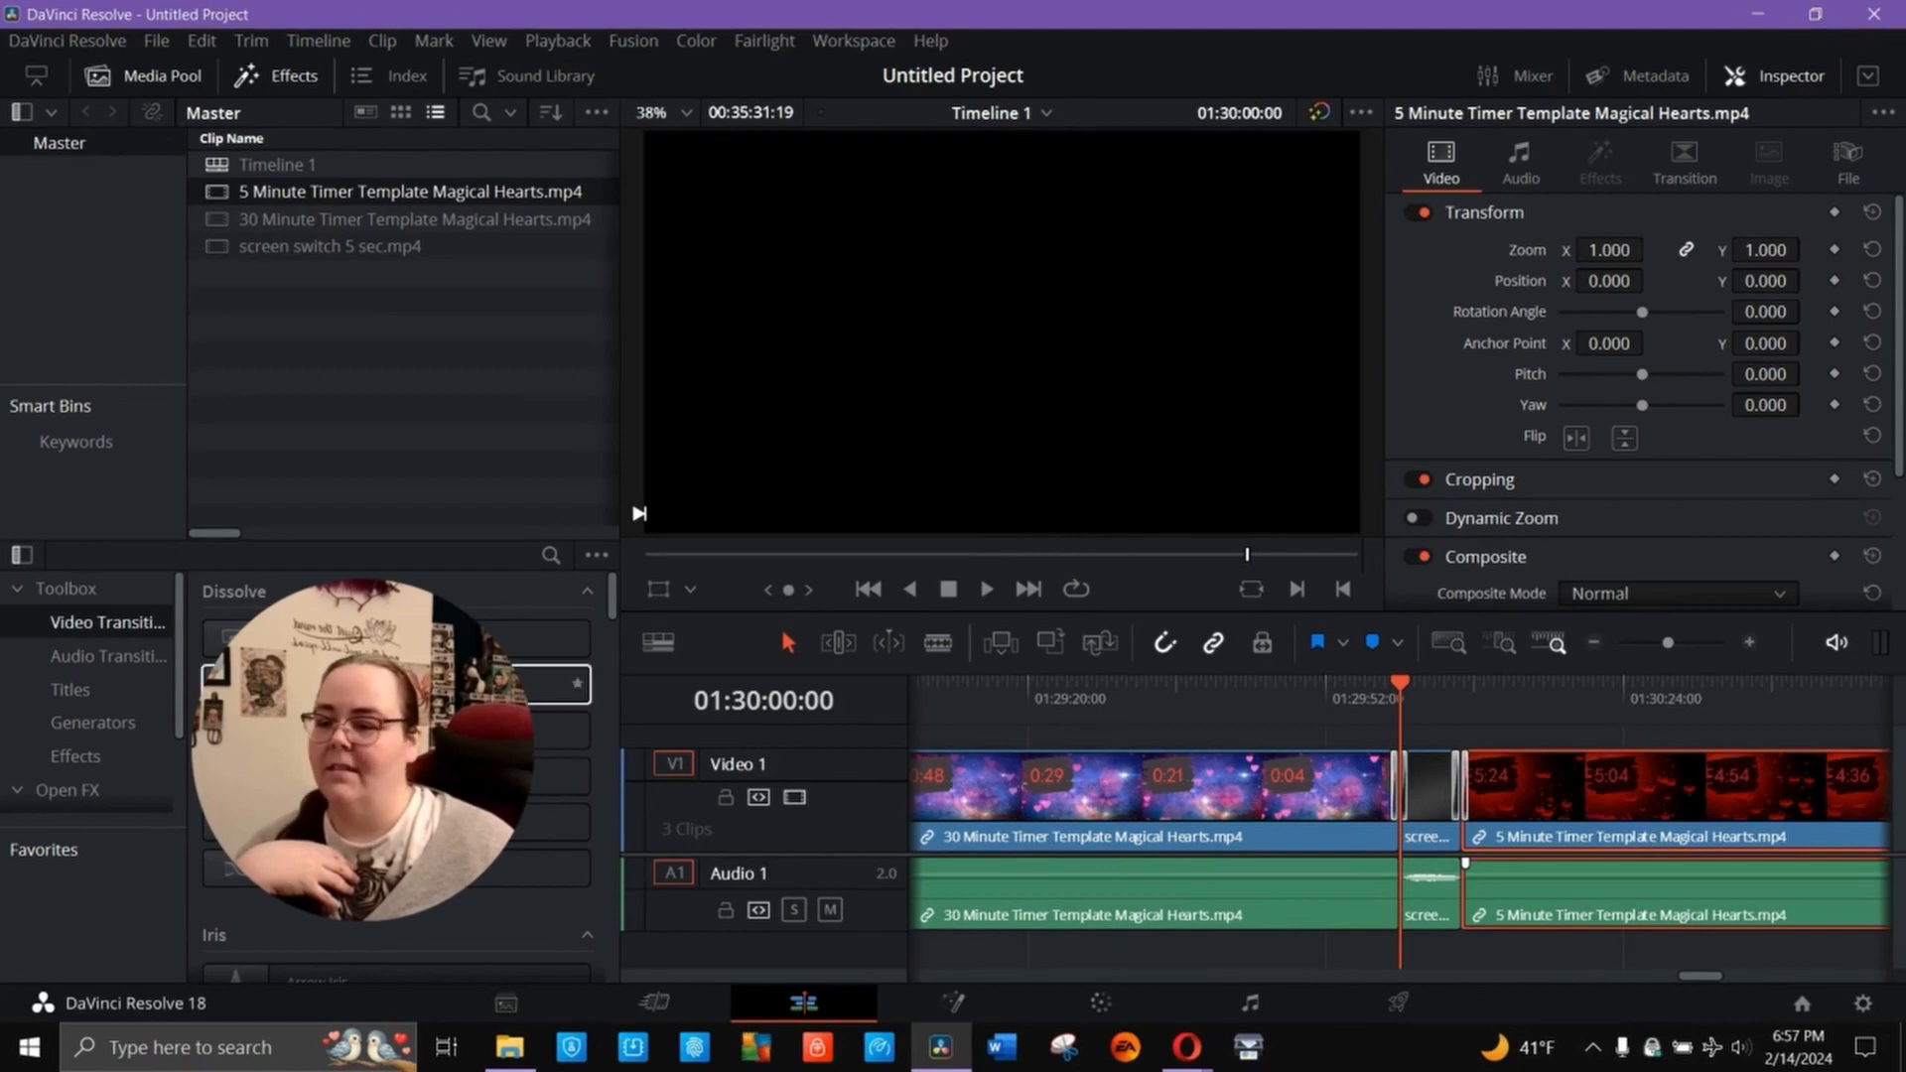
{"action": "right_click", "coordinate": [397, 685]}
{"action": "left_click", "coordinate": [486, 771]}
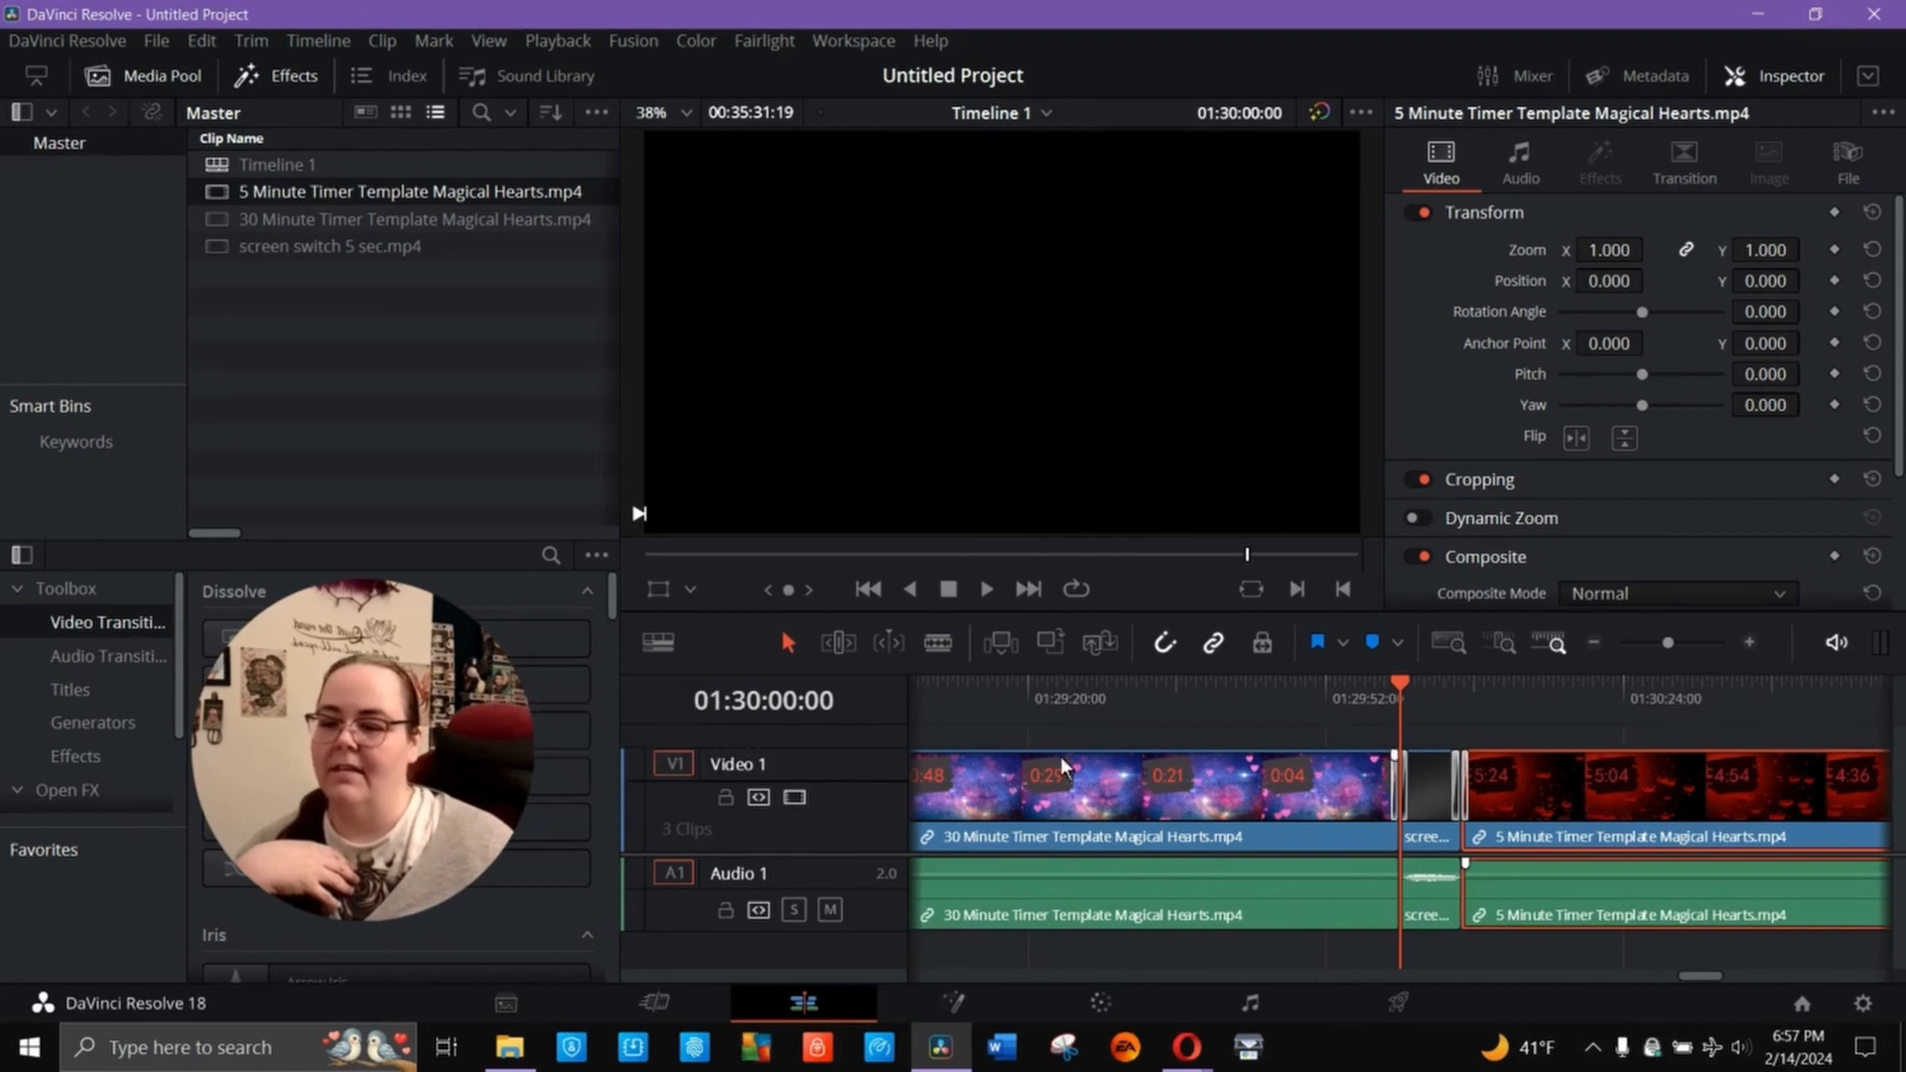
- Append screen switch 5 sec.mp4 directly after the 5-minute timer at the timeline's end and apply Blur Dissolve to it
{"action": "left_click", "coordinate": [1032, 590]}
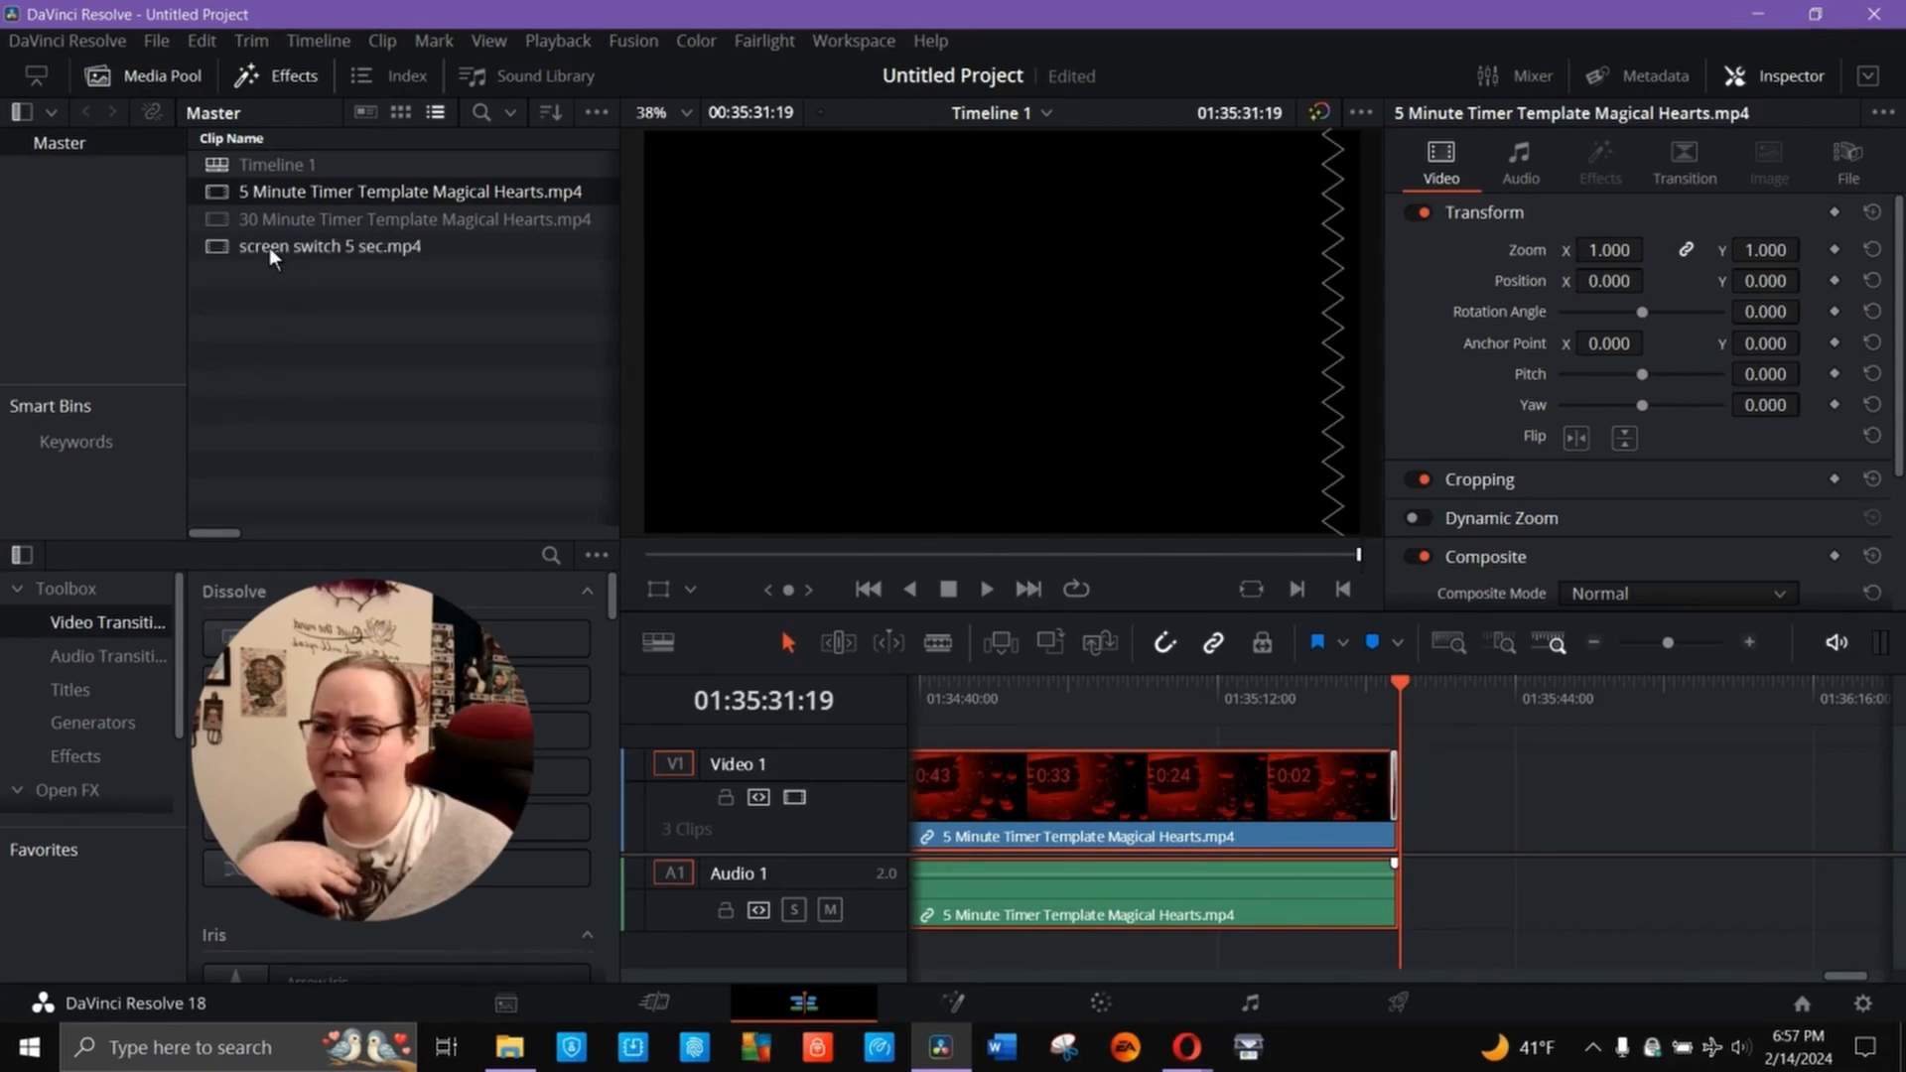
{"action": "left_click_drag", "start_coordinate": [270, 247], "coordinate": [1414, 859]}
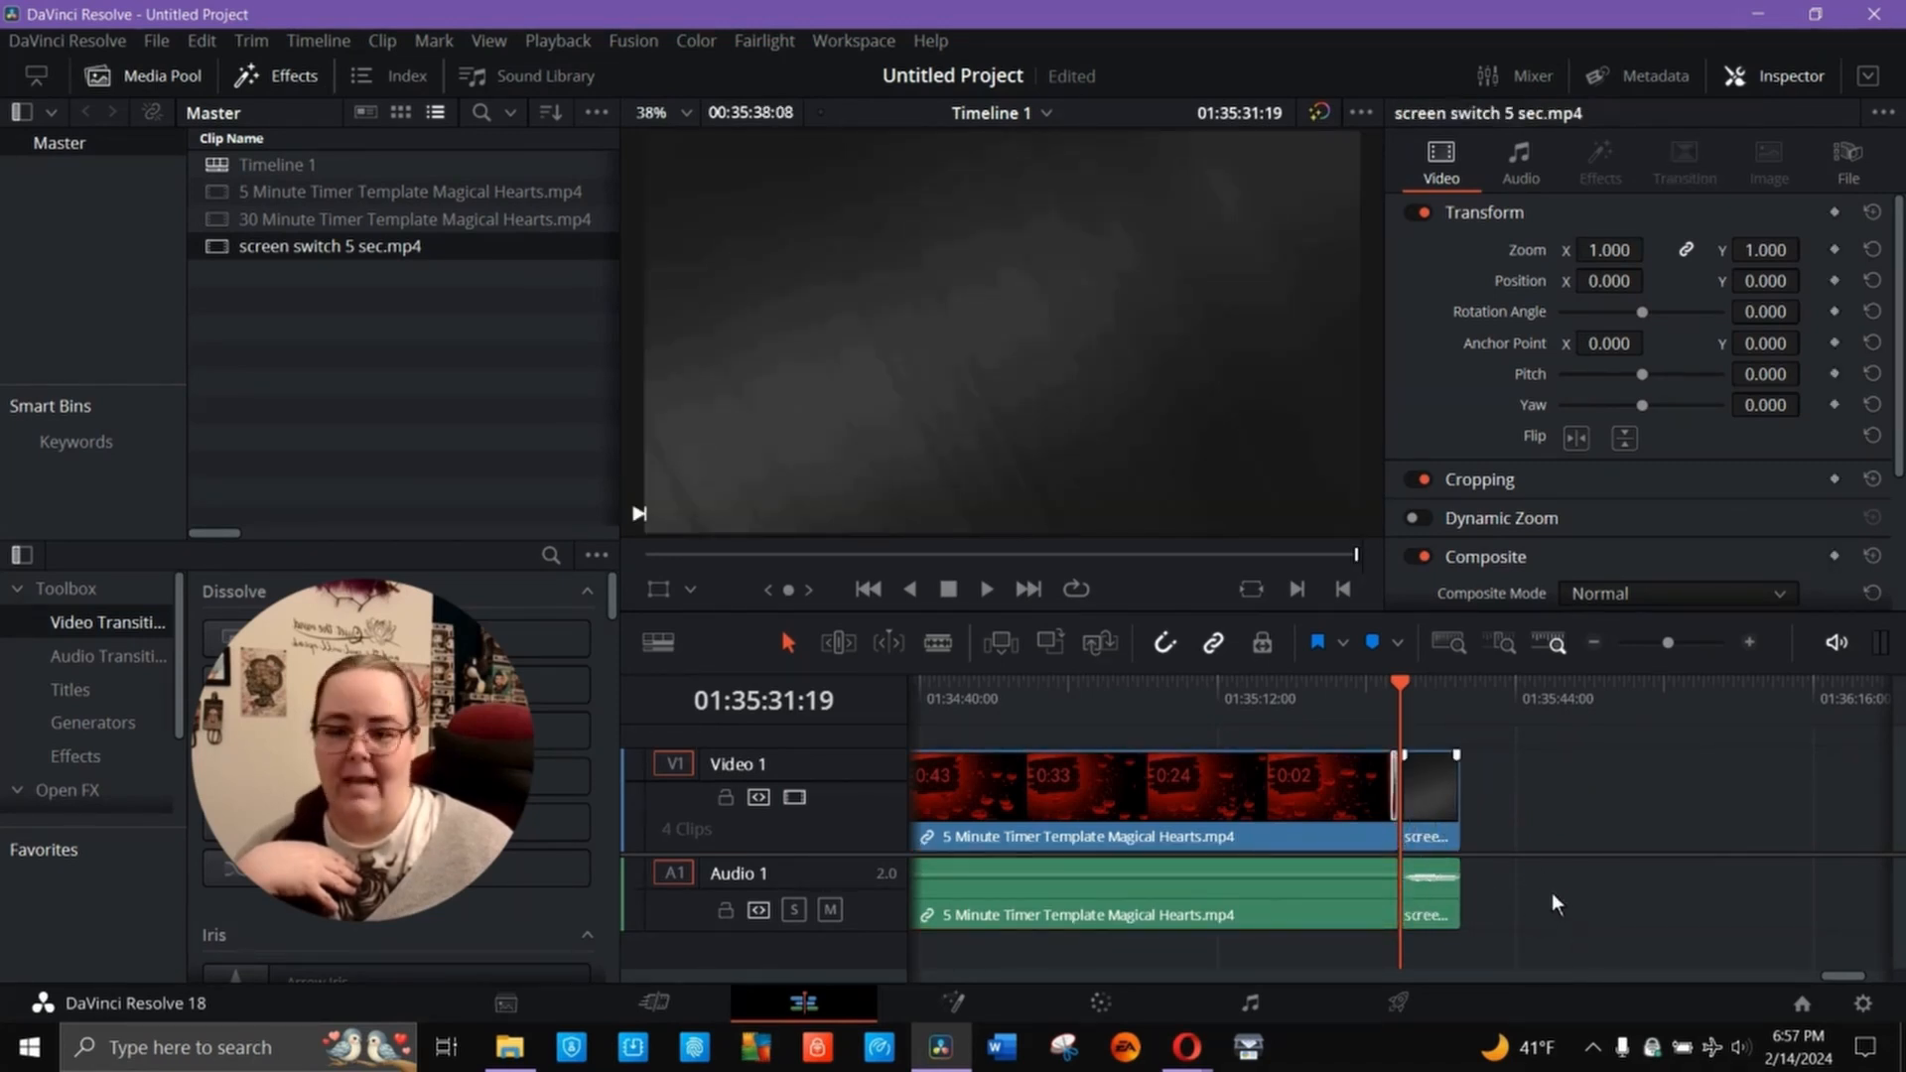
{"action": "left_click", "coordinate": [1434, 818]}
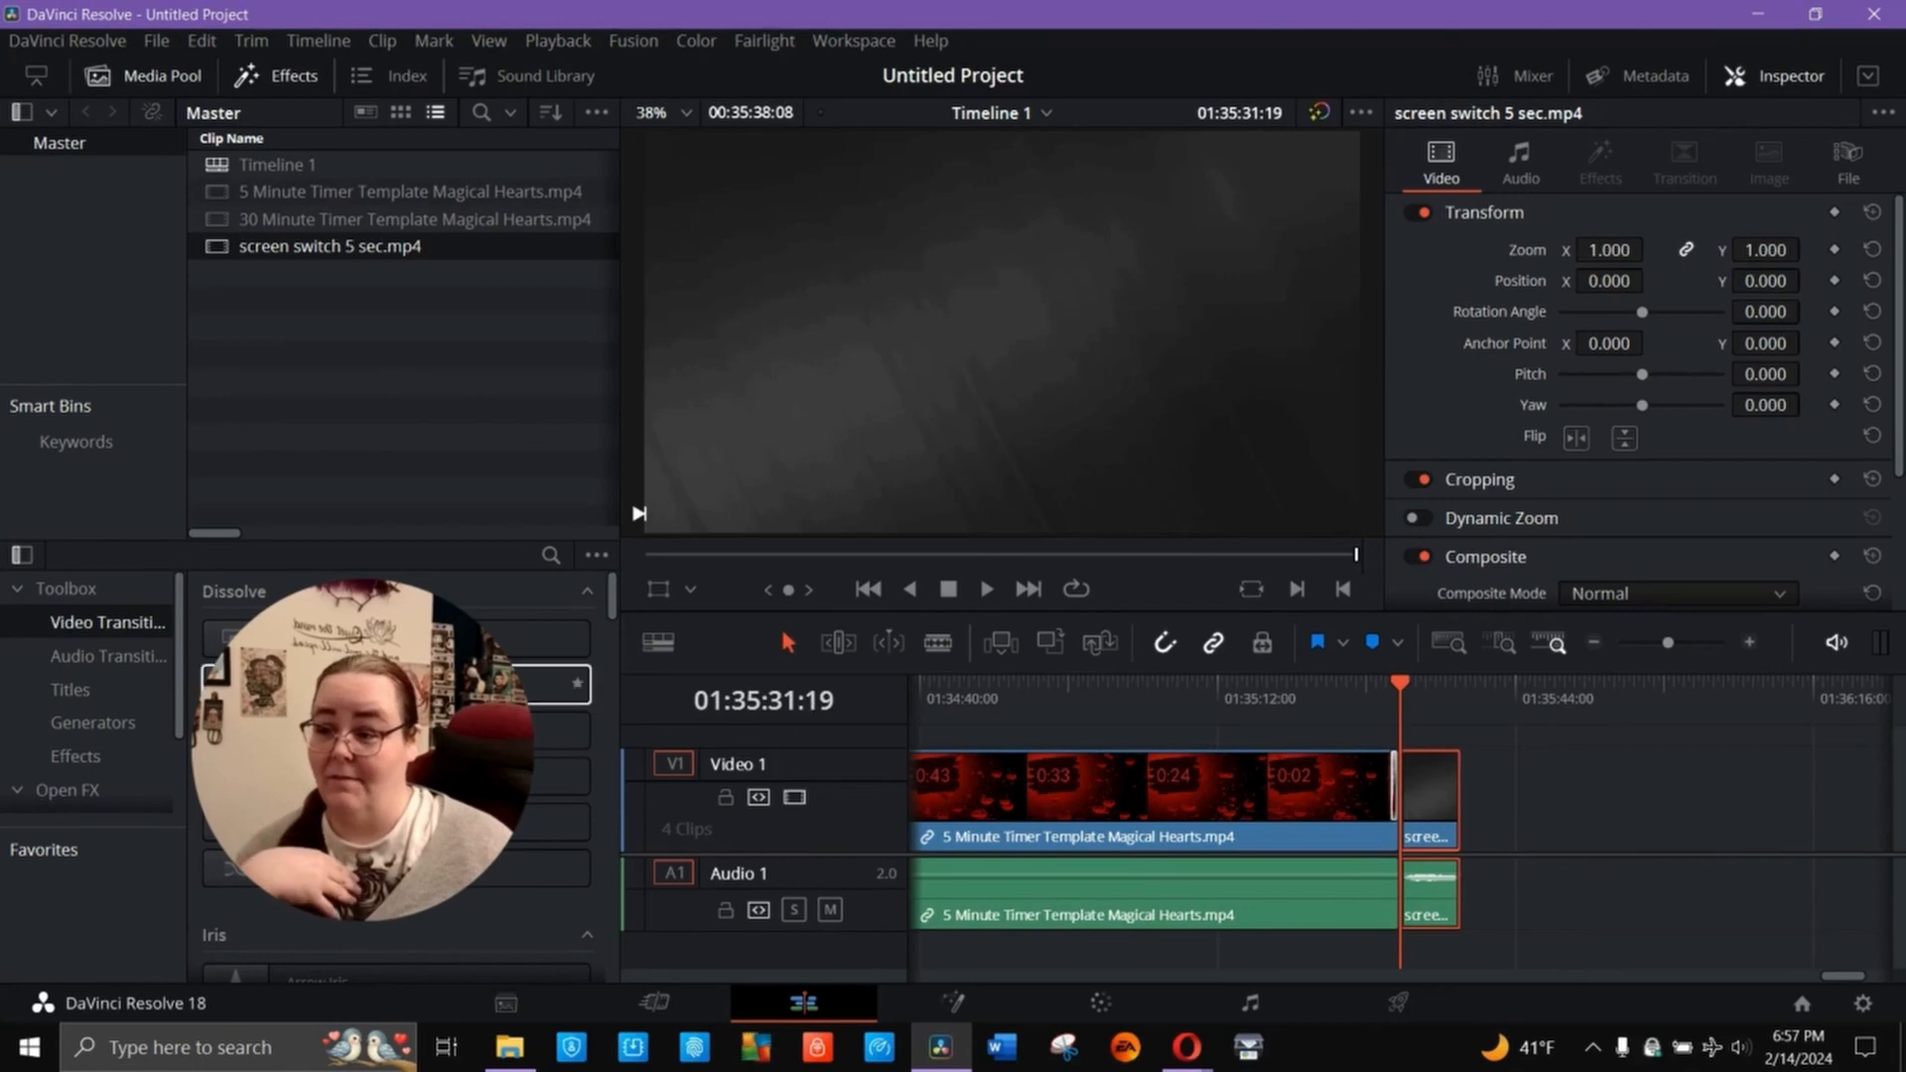
{"action": "right_click", "coordinate": [472, 685]}
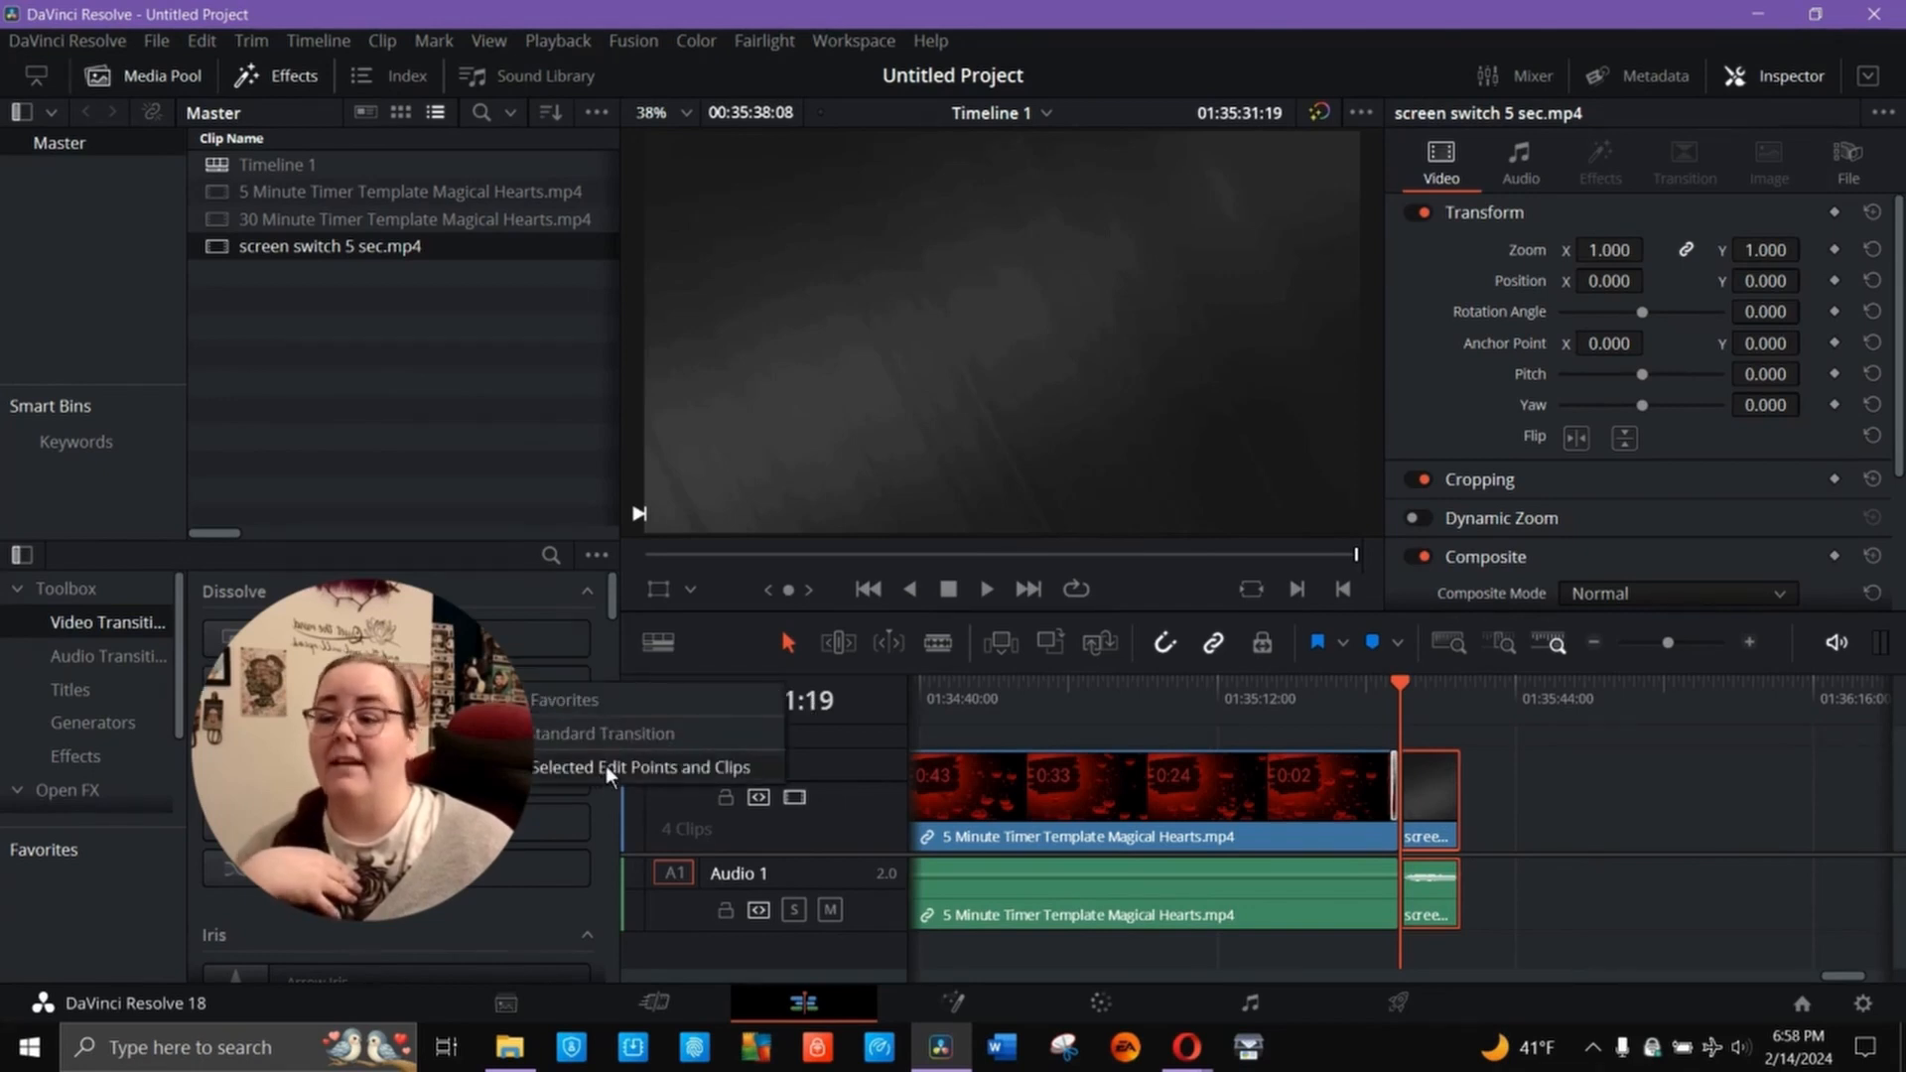
{"action": "left_click", "coordinate": [606, 766]}
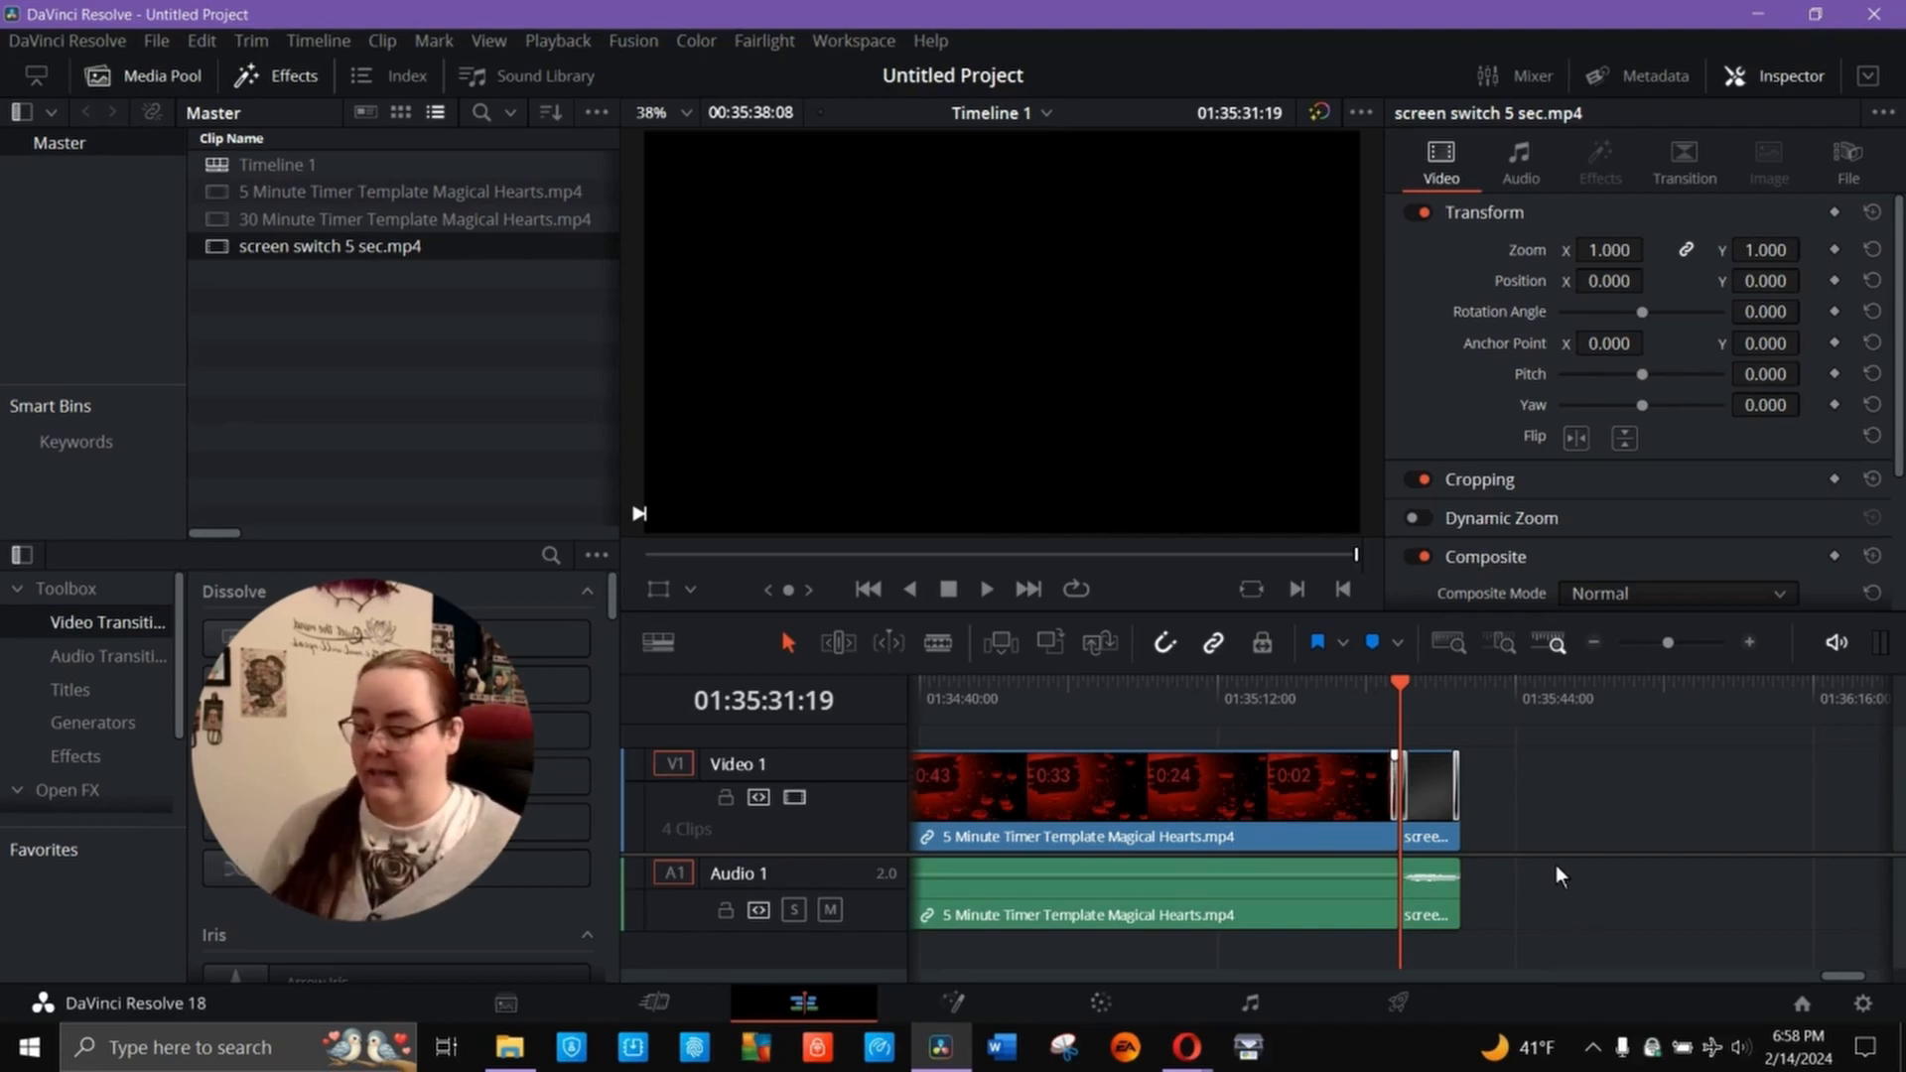
- Save the project as "pretty gamer and romantic valentine timer"
{"action": "key", "text": "ctrl+s"}
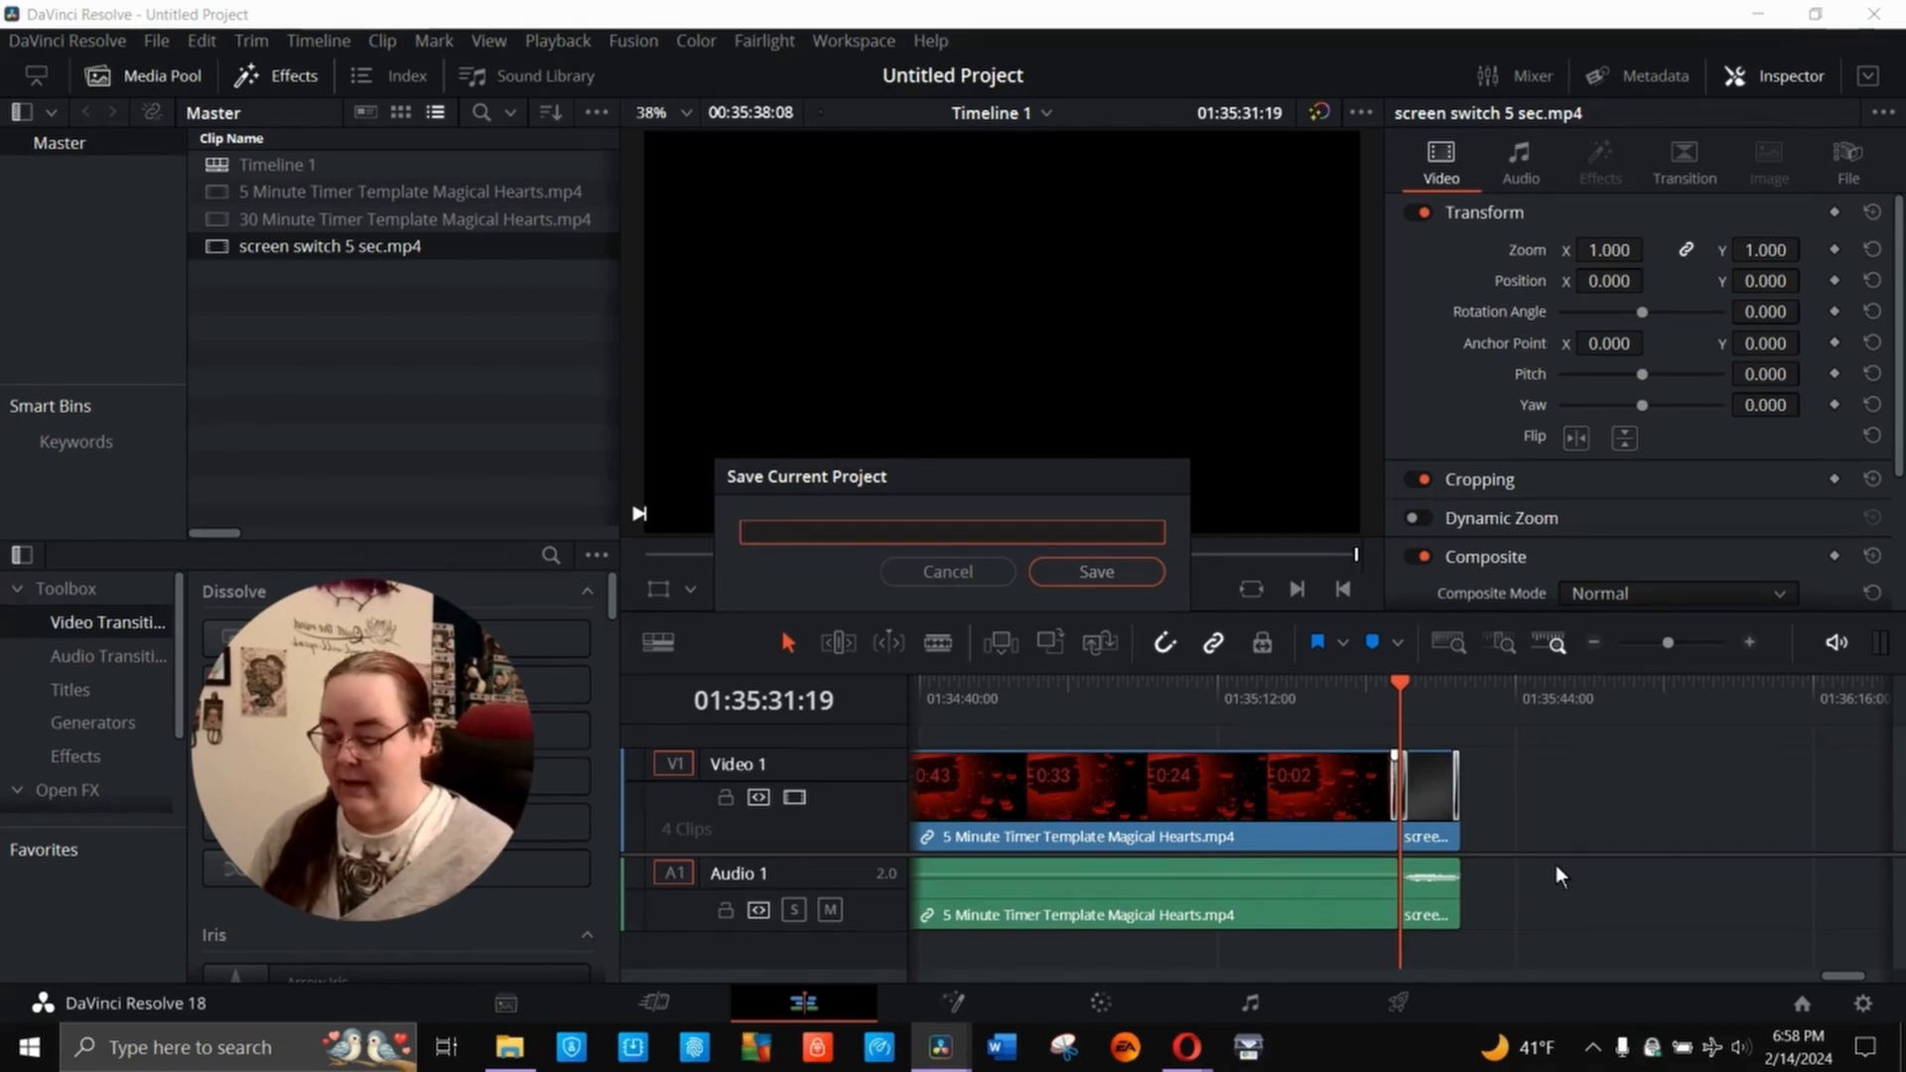
{"action": "type", "text": "prett"}
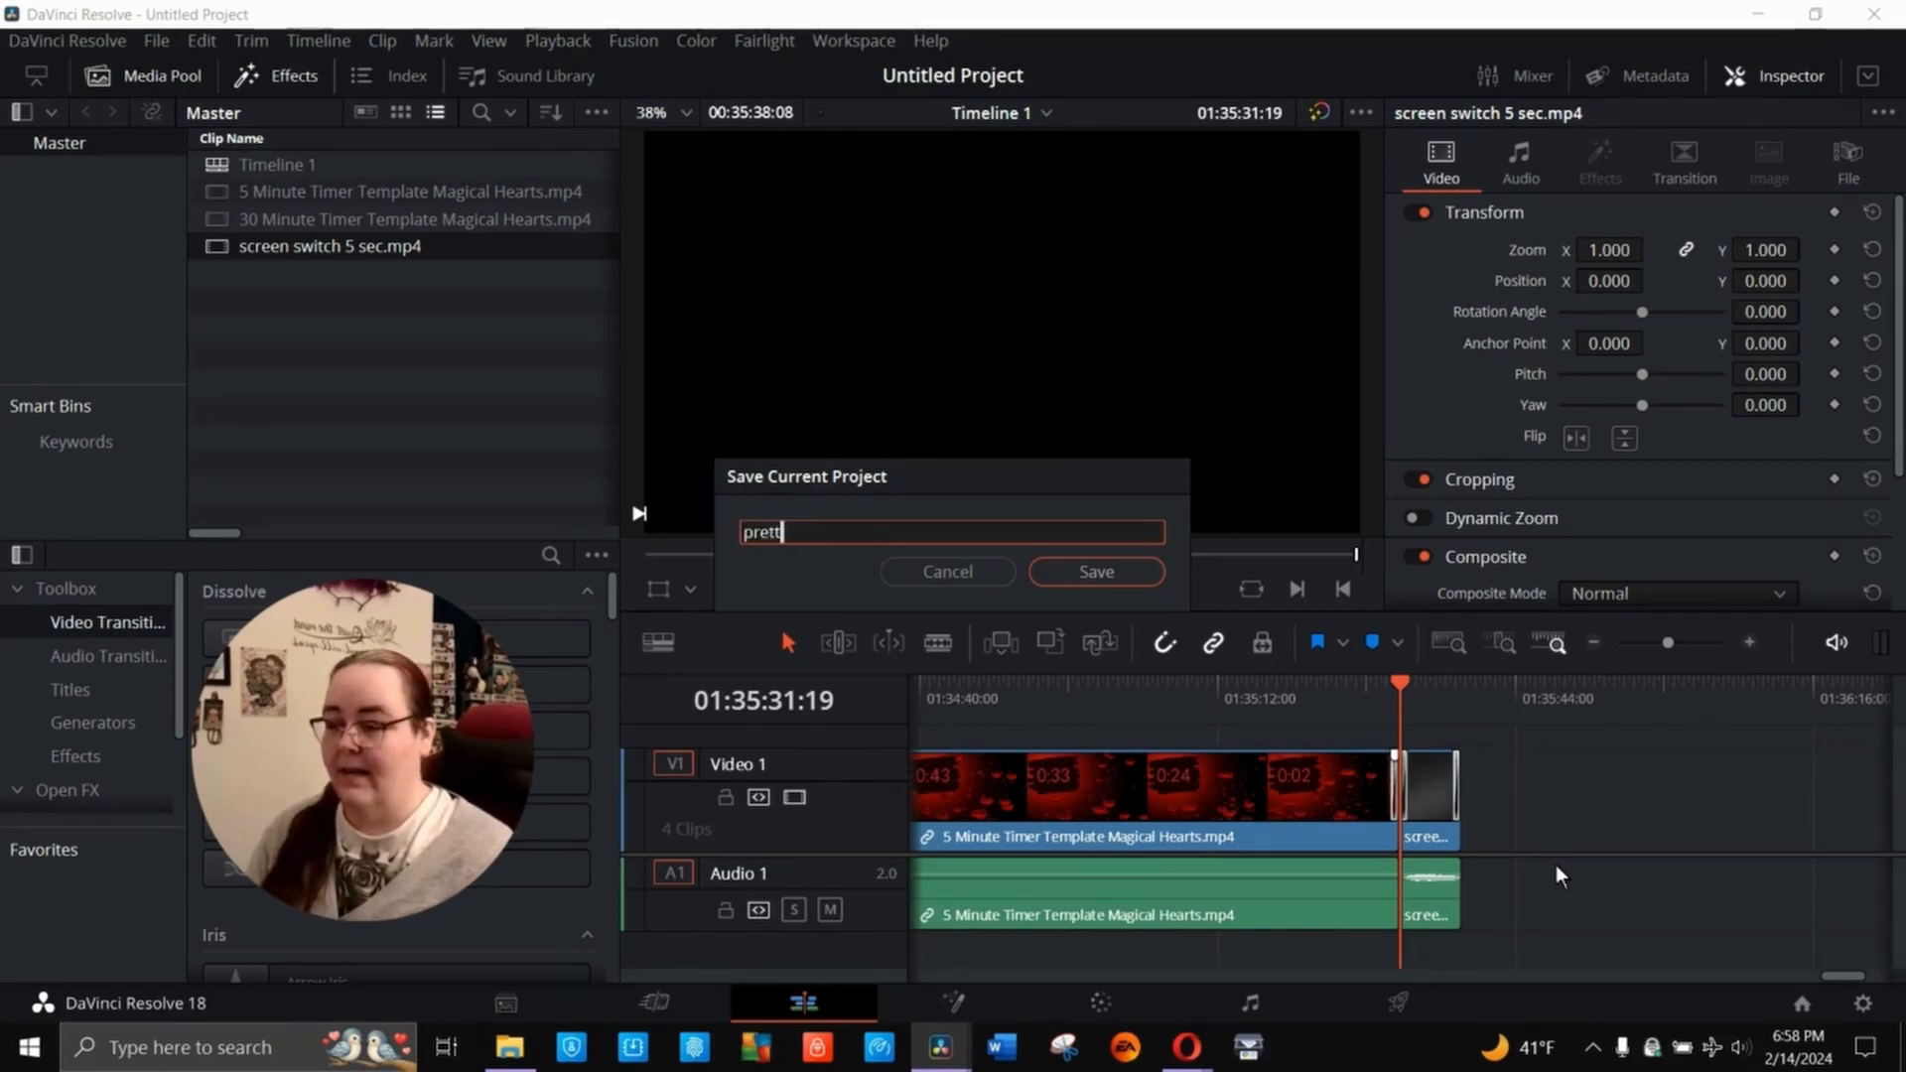
{"action": "type", "text": "y gamer an"}
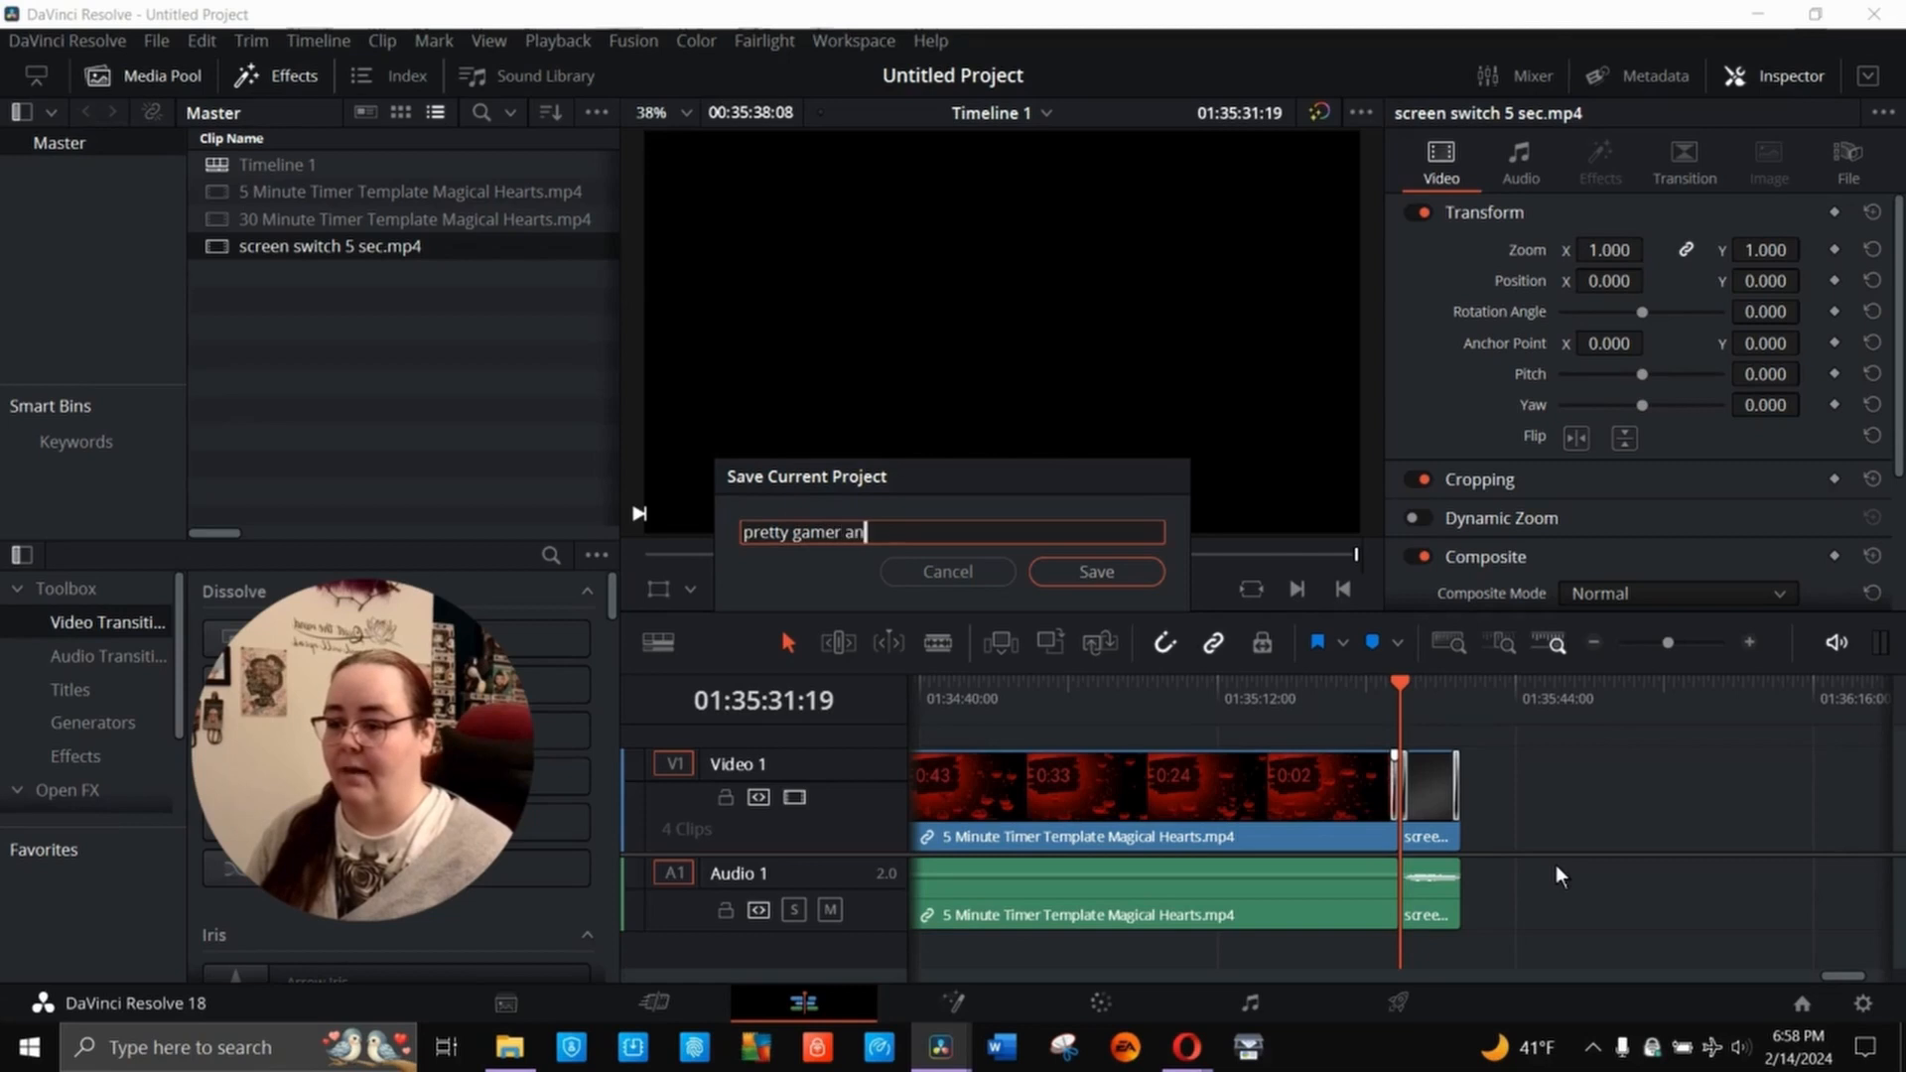
{"action": "type", "text": "d romantic va"}
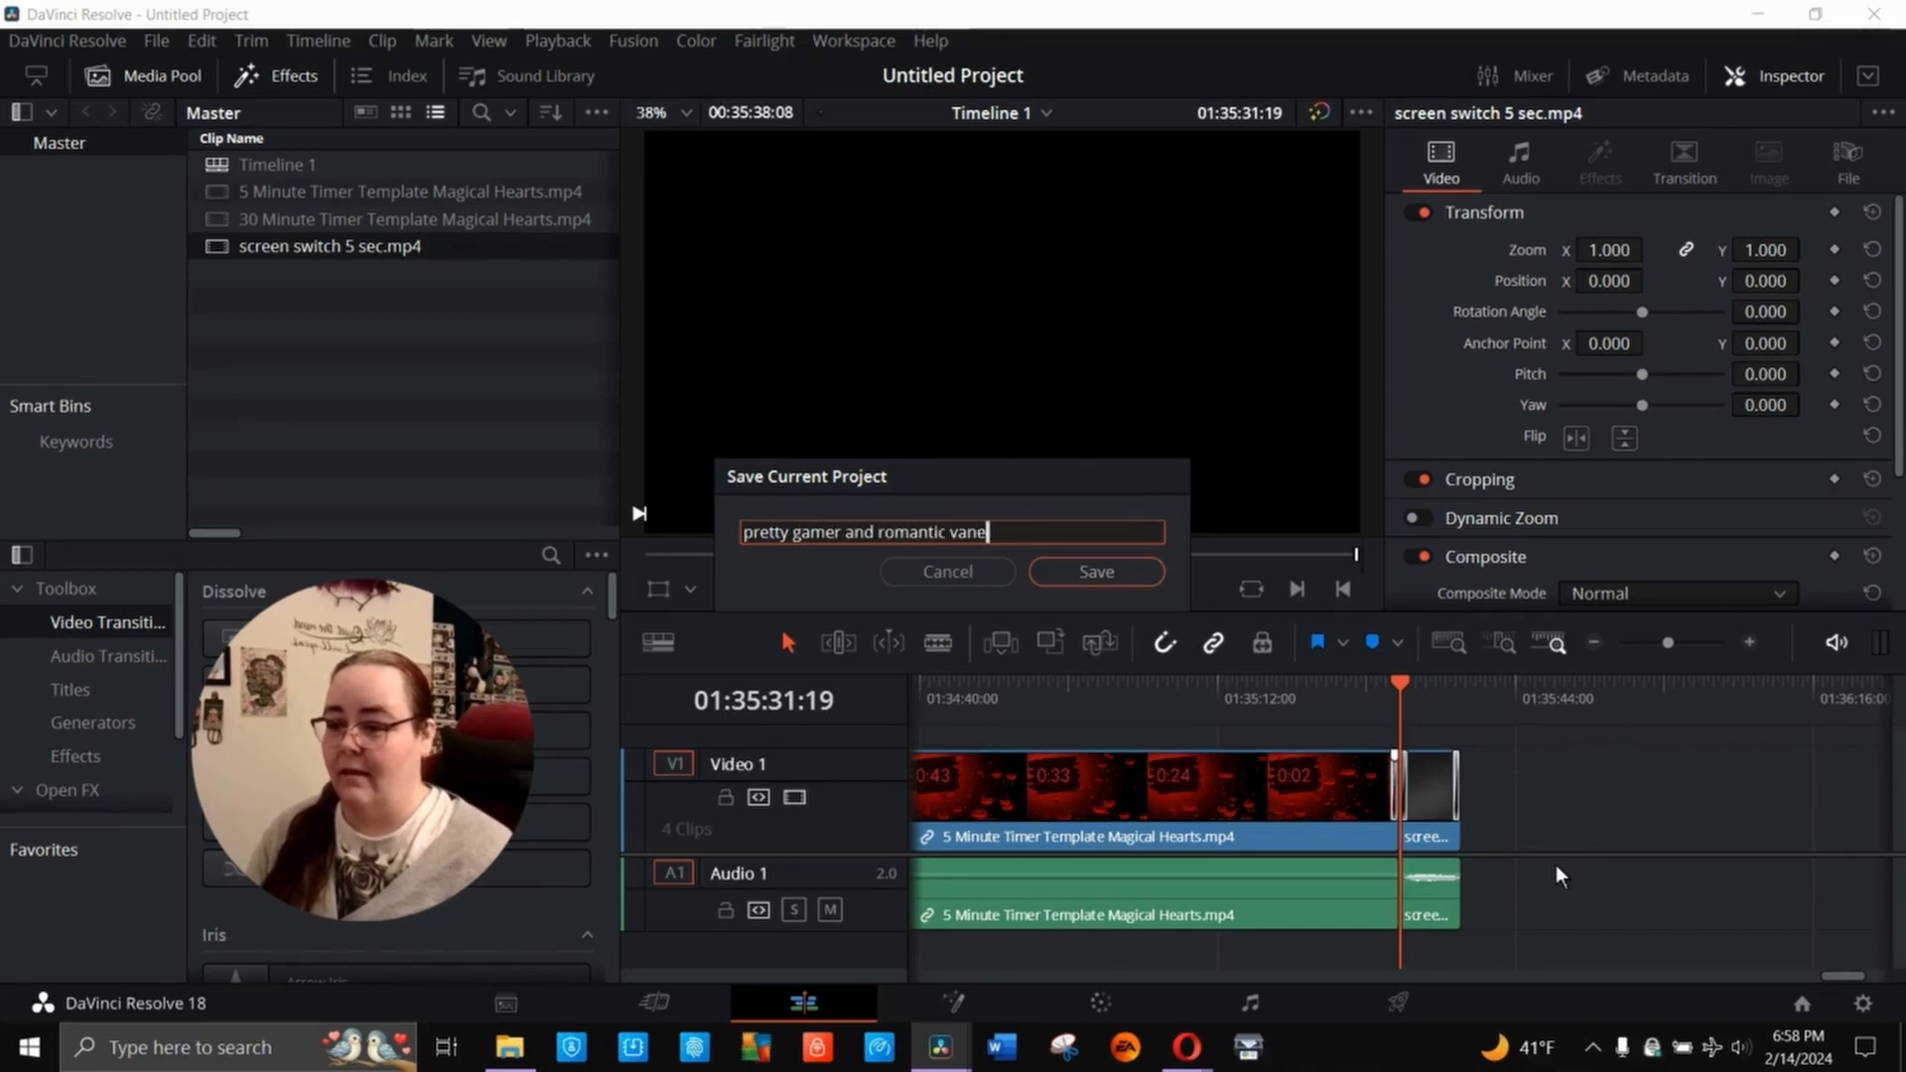
{"action": "type", "text": "lentine timer"}
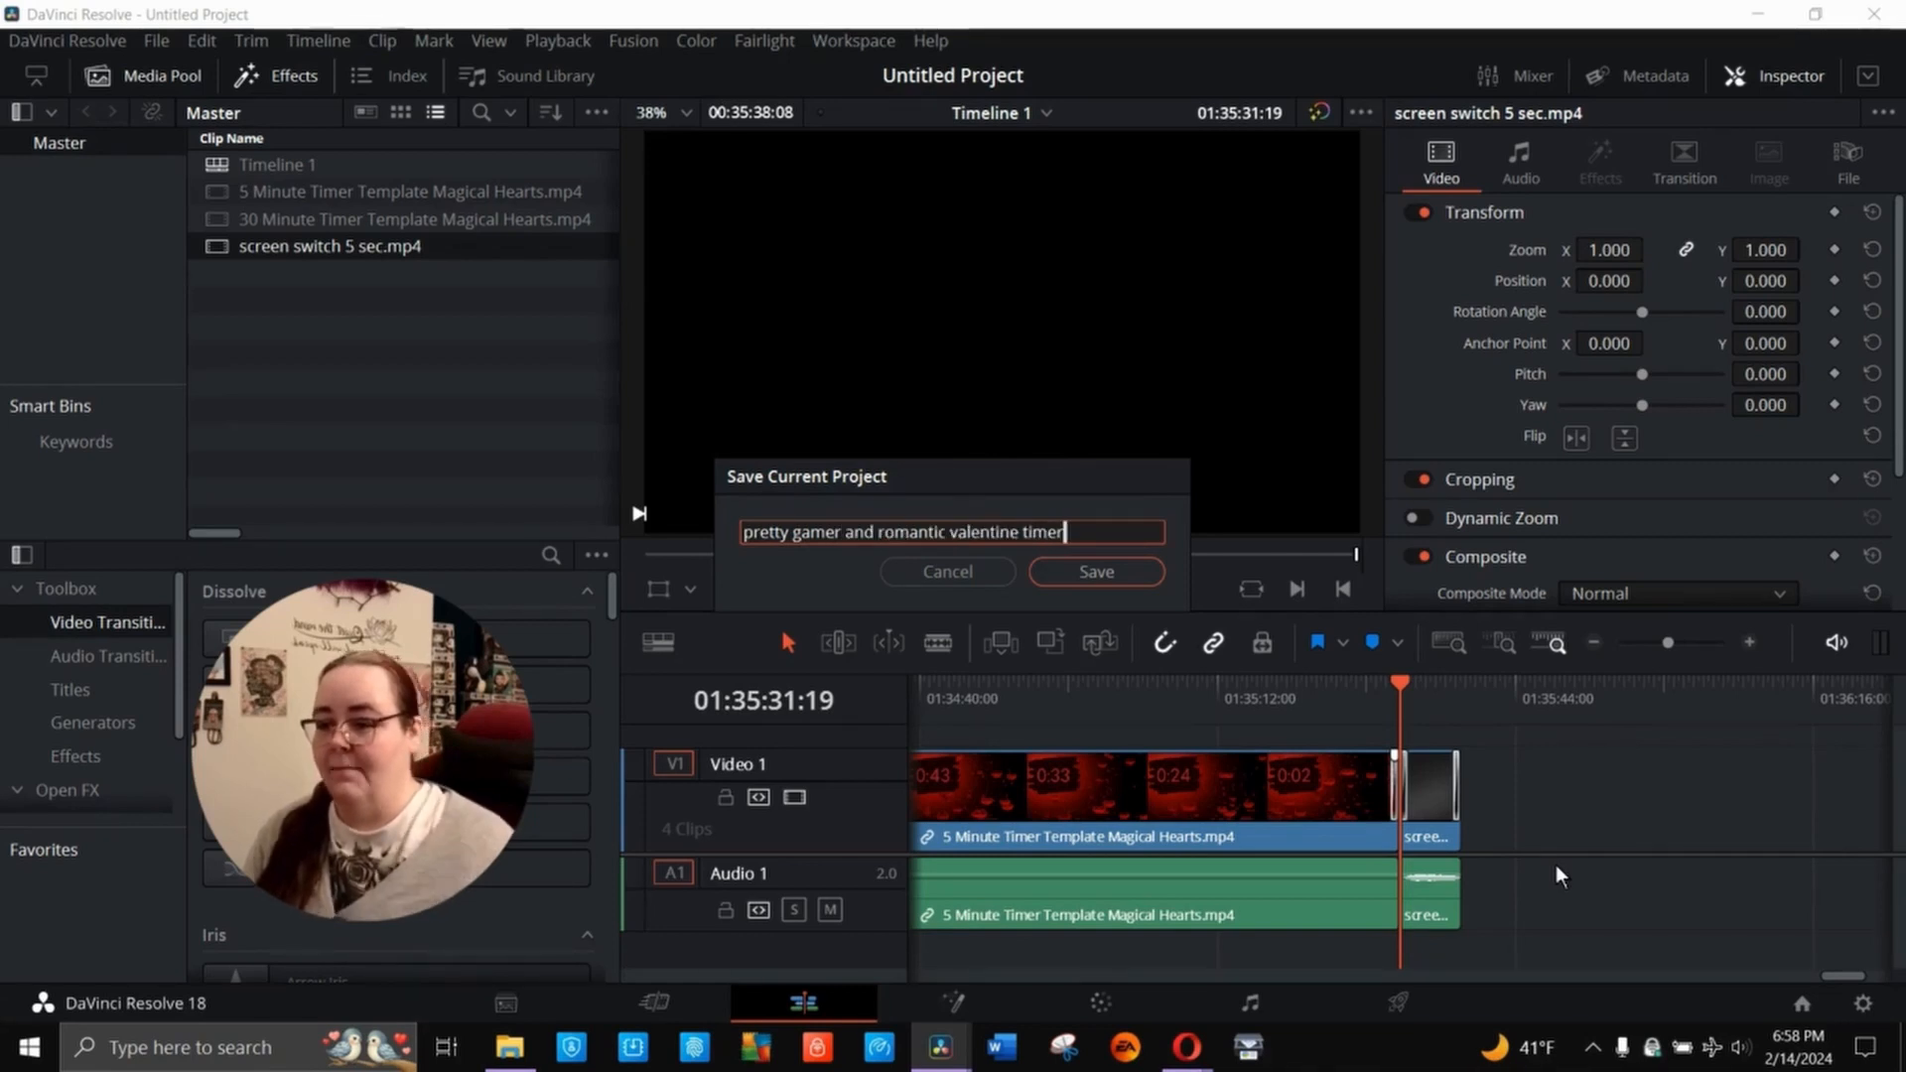
{"action": "left_click", "coordinate": [1122, 576]}
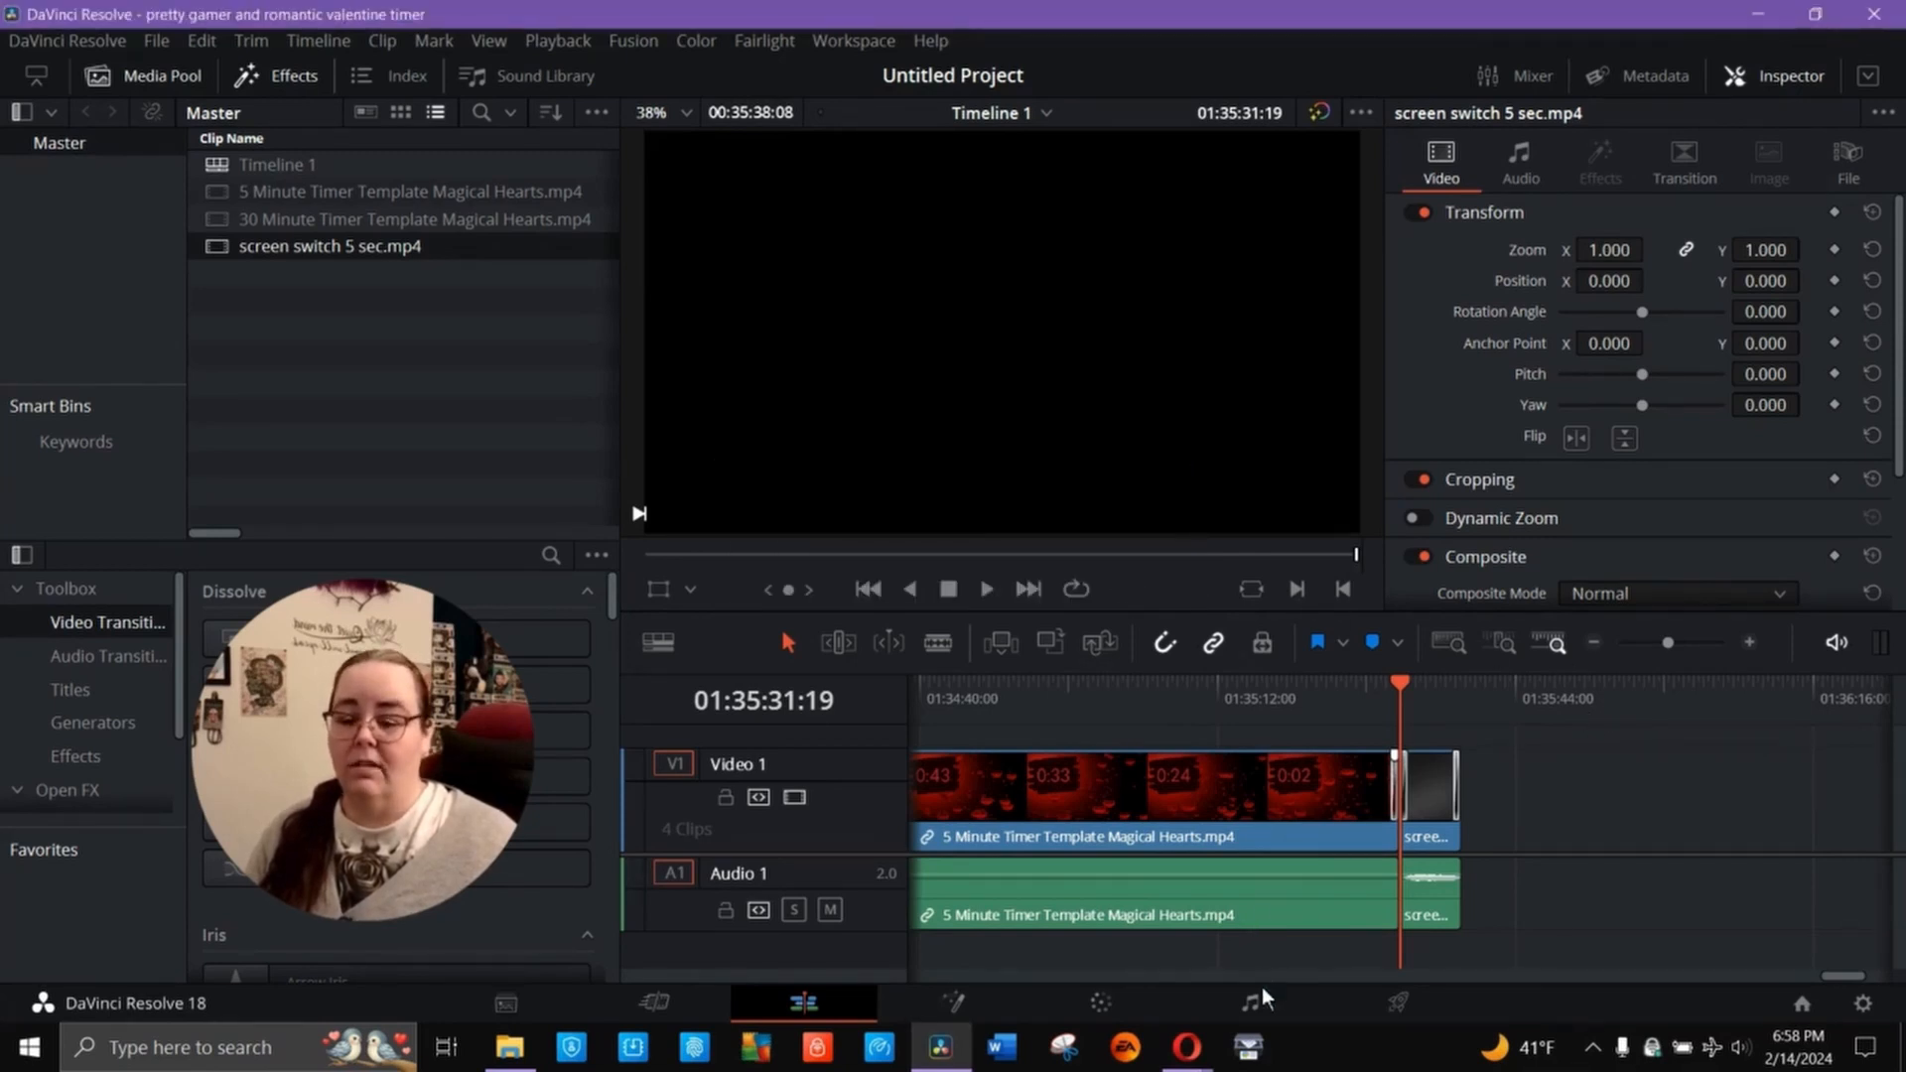
- Set up a YouTube 1080p export with the file name "heart timer 30 x 5" and the Desktop as its destination
{"action": "left_click", "coordinate": [1400, 1004]}
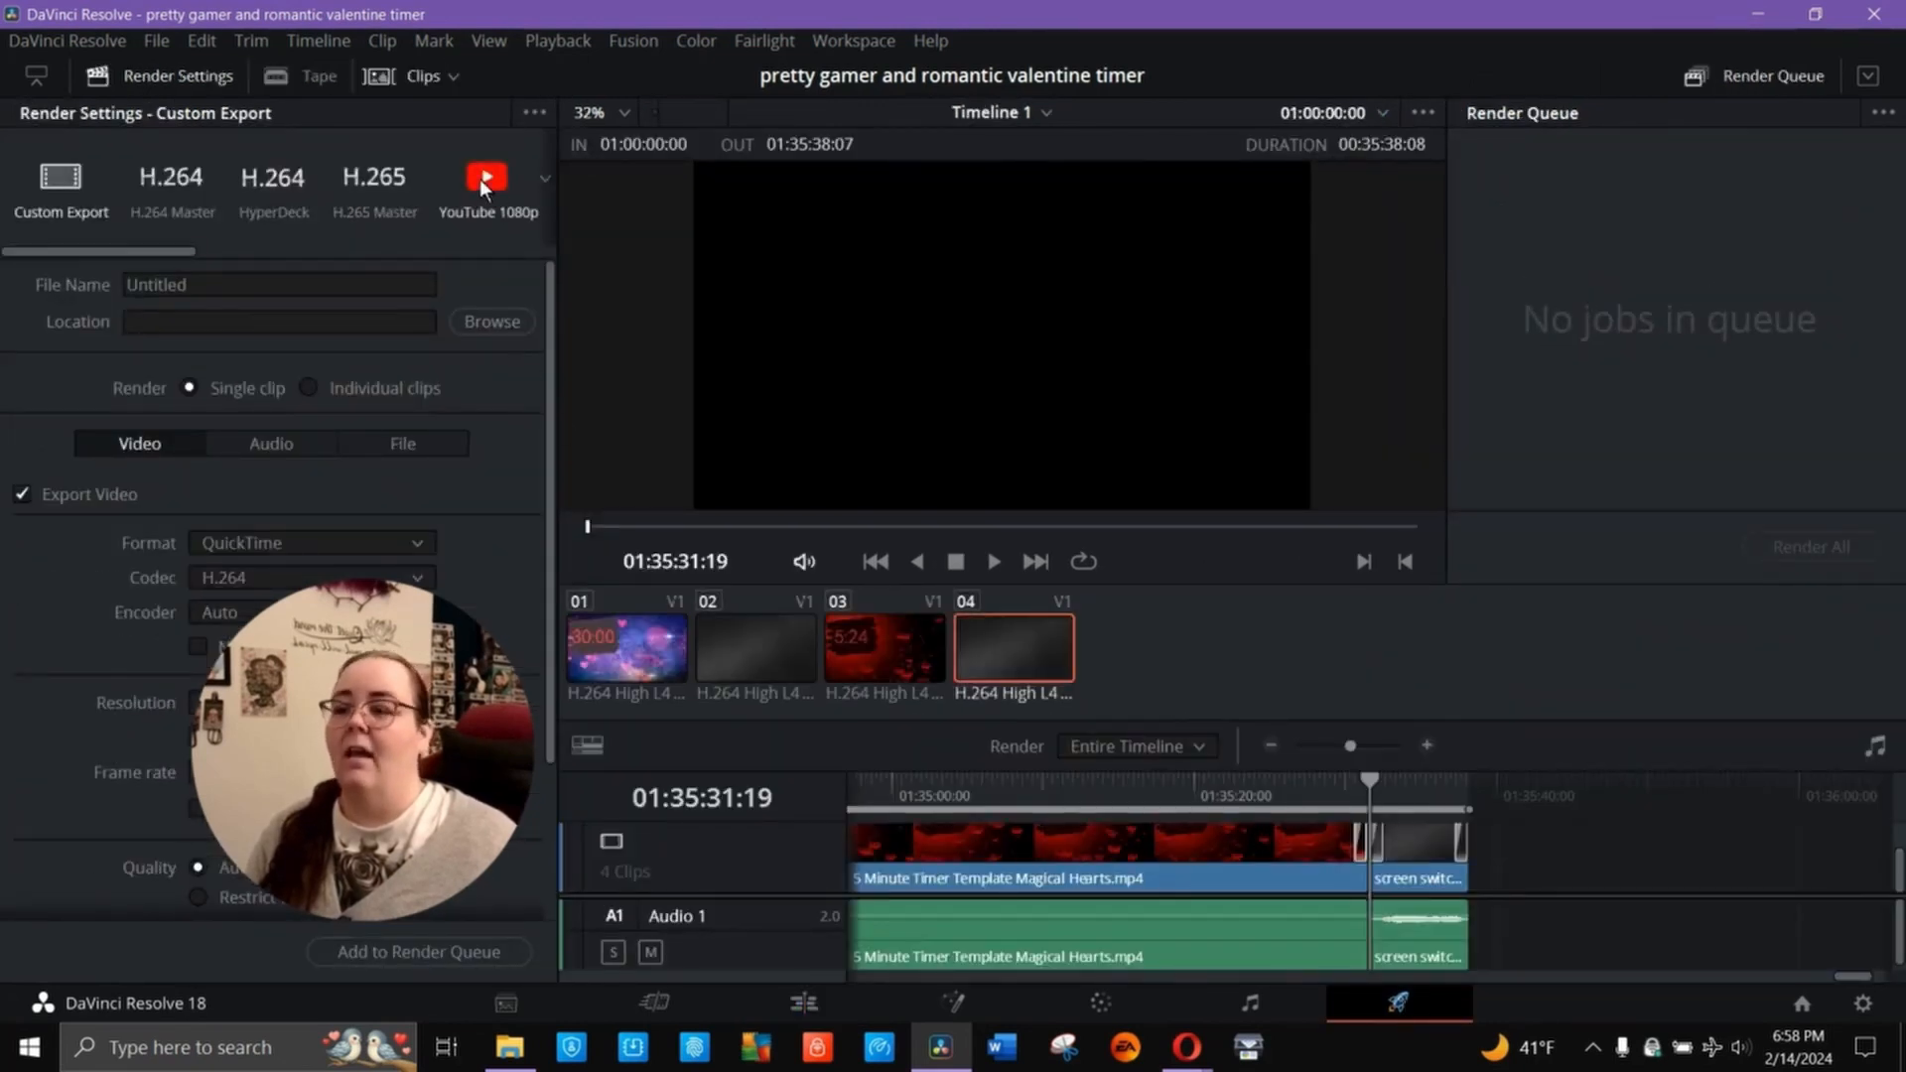
{"action": "left_click", "coordinate": [479, 179]}
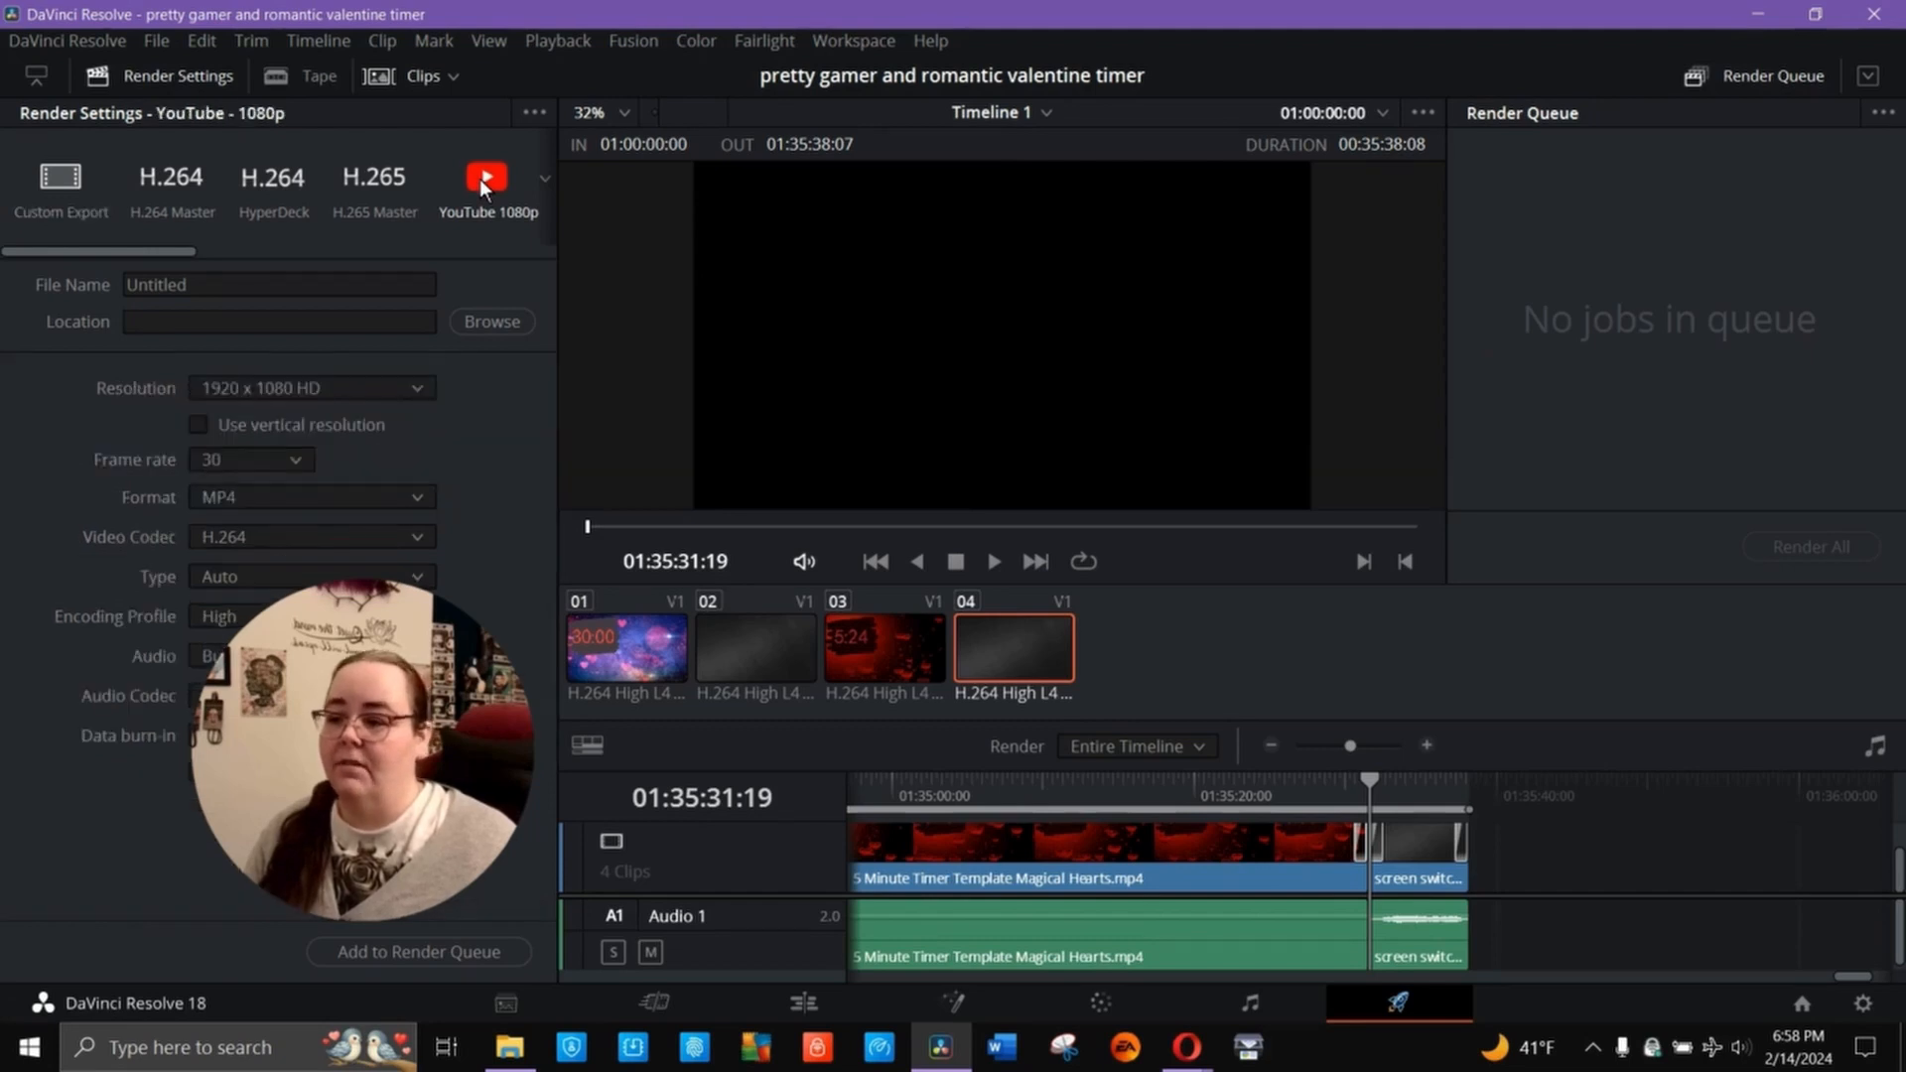
{"action": "left_click", "coordinate": [512, 322]}
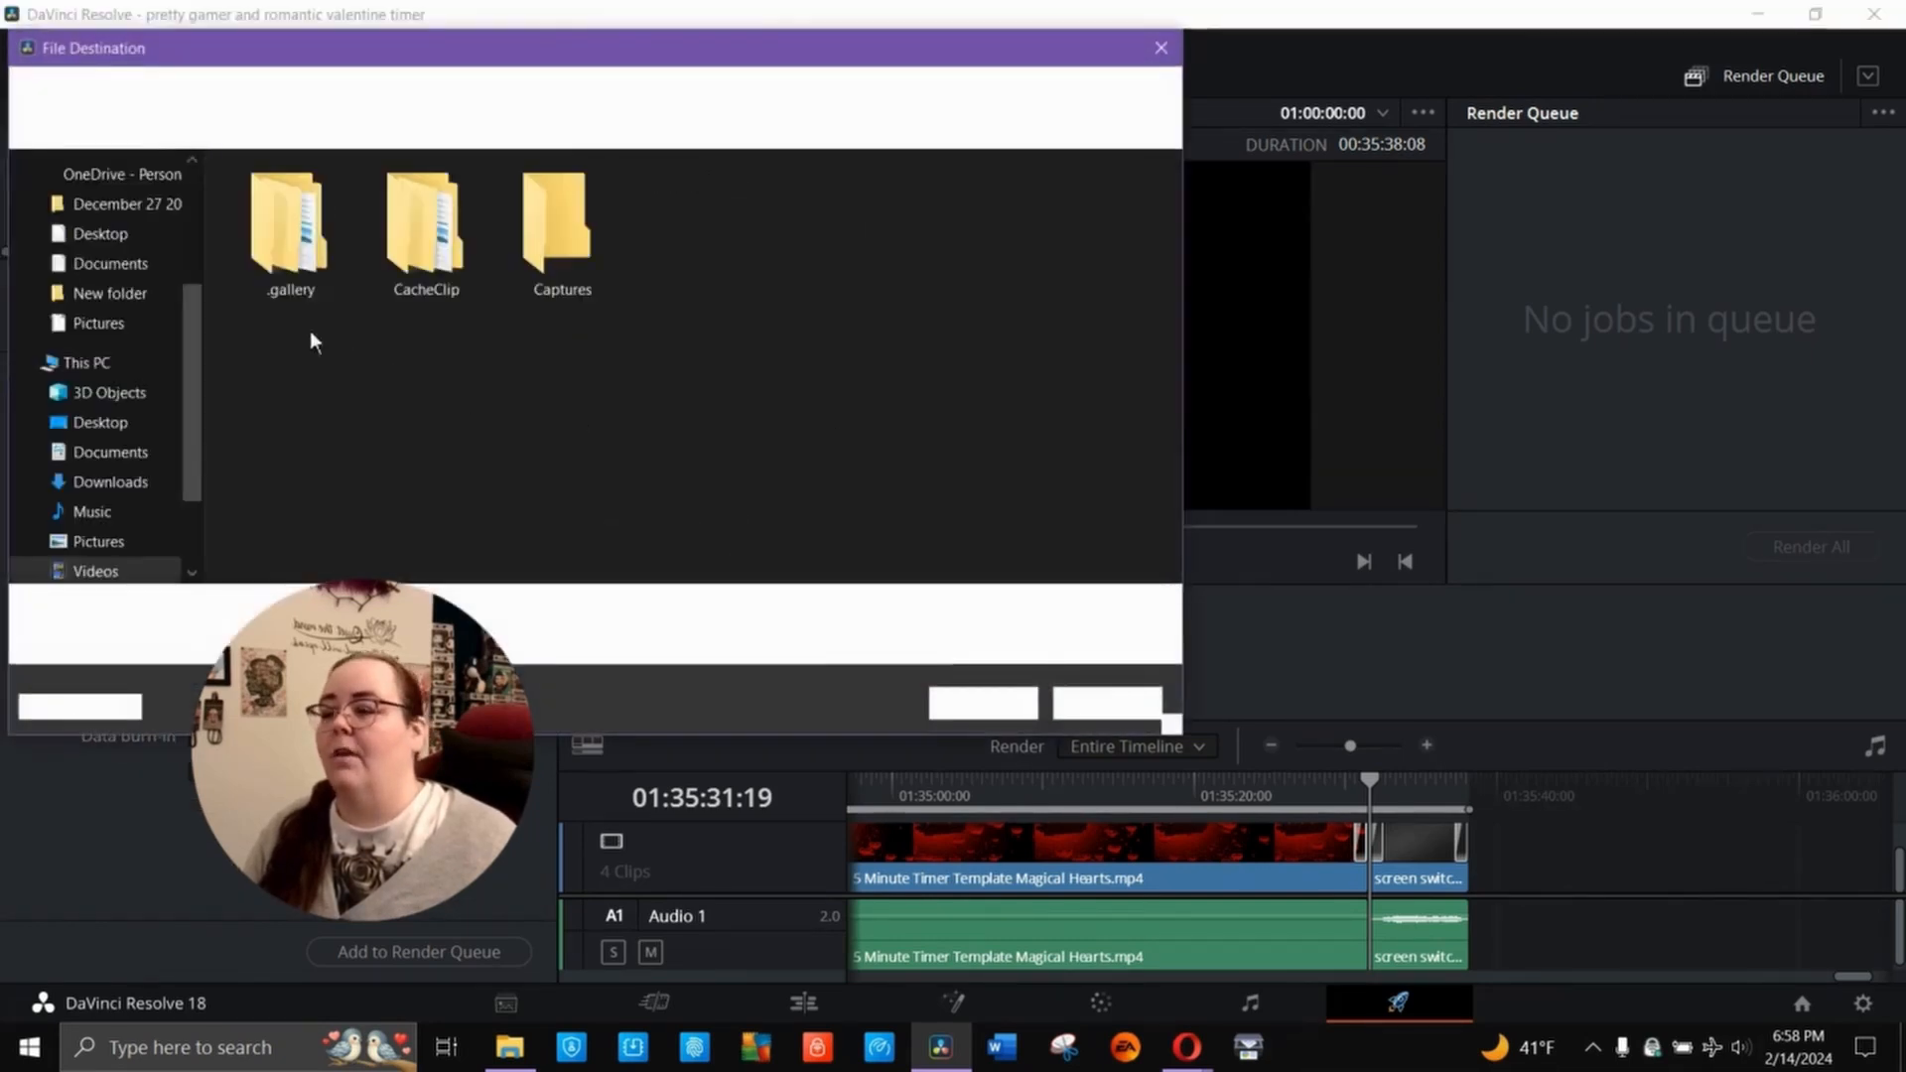
{"action": "left_click", "coordinate": [118, 241]}
{"action": "left_click", "coordinate": [297, 611]}
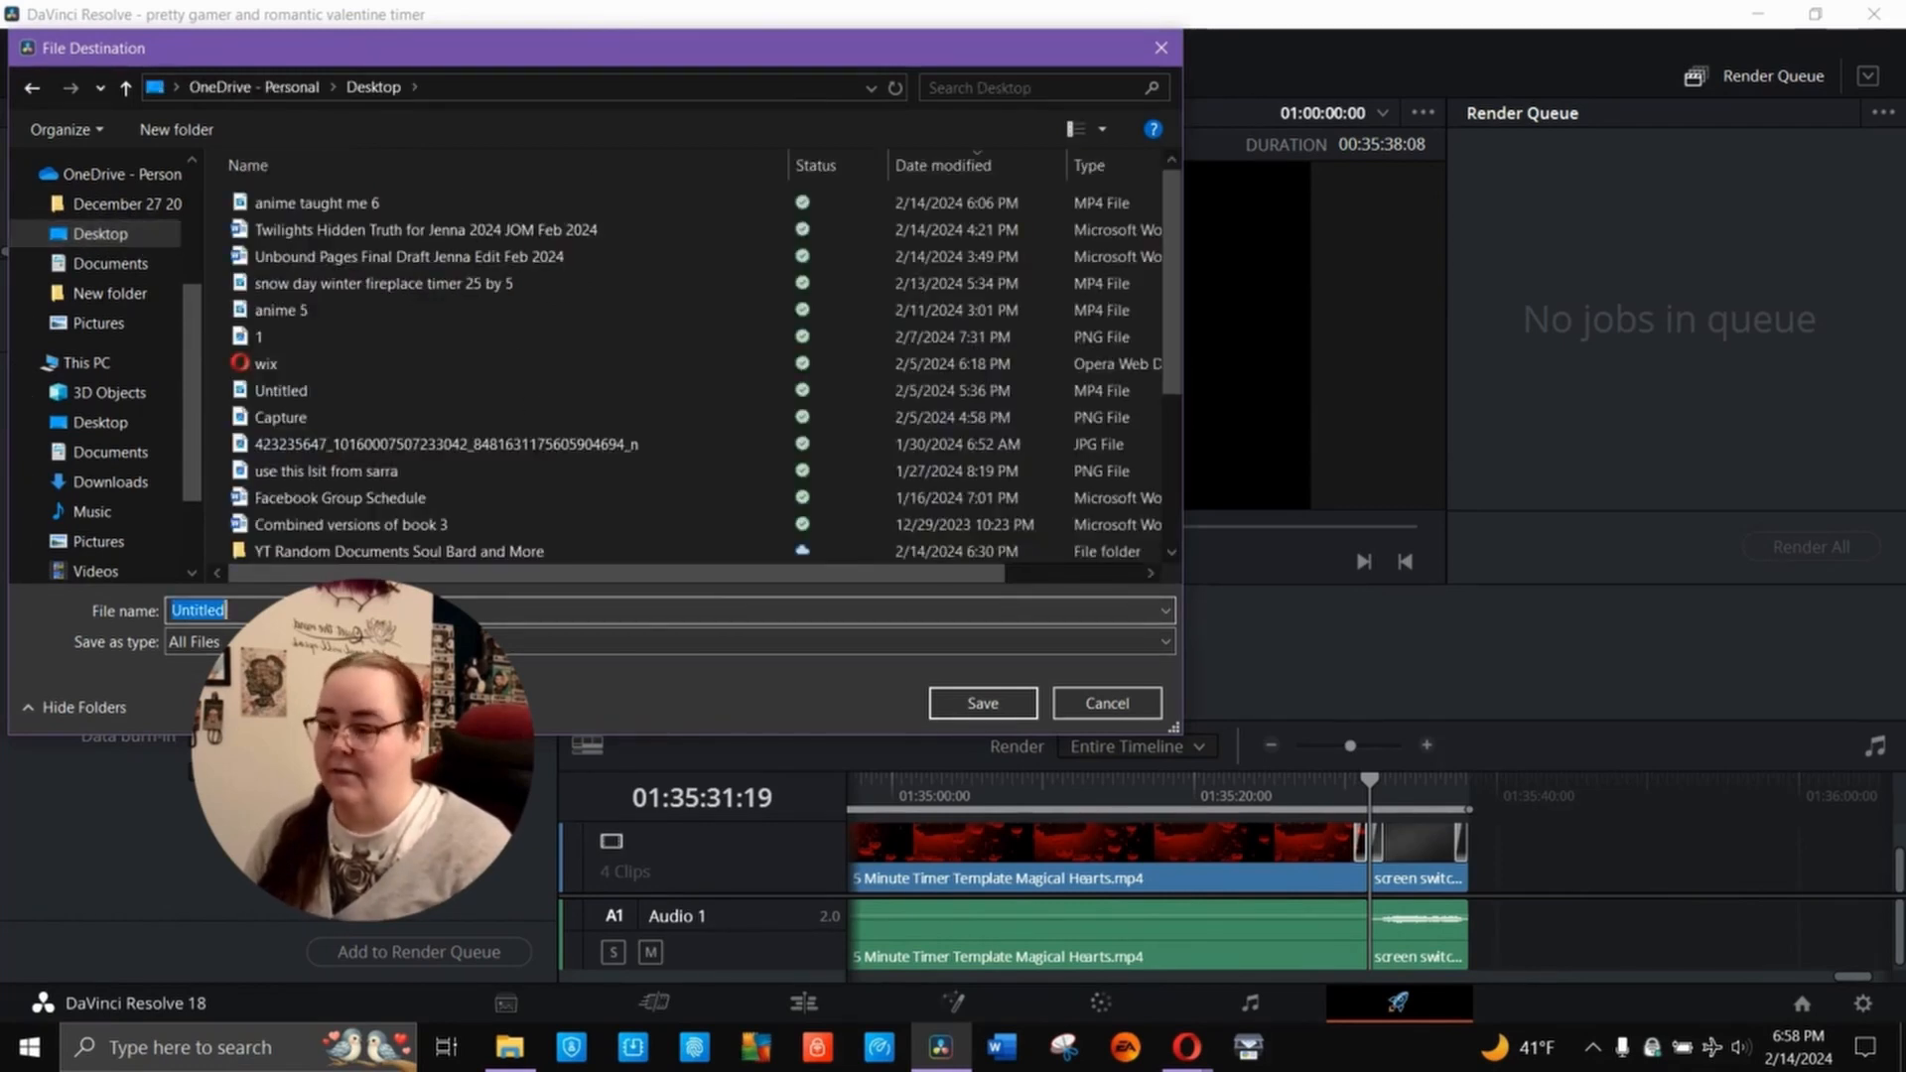
{"action": "type", "text": "heart timer 3"}
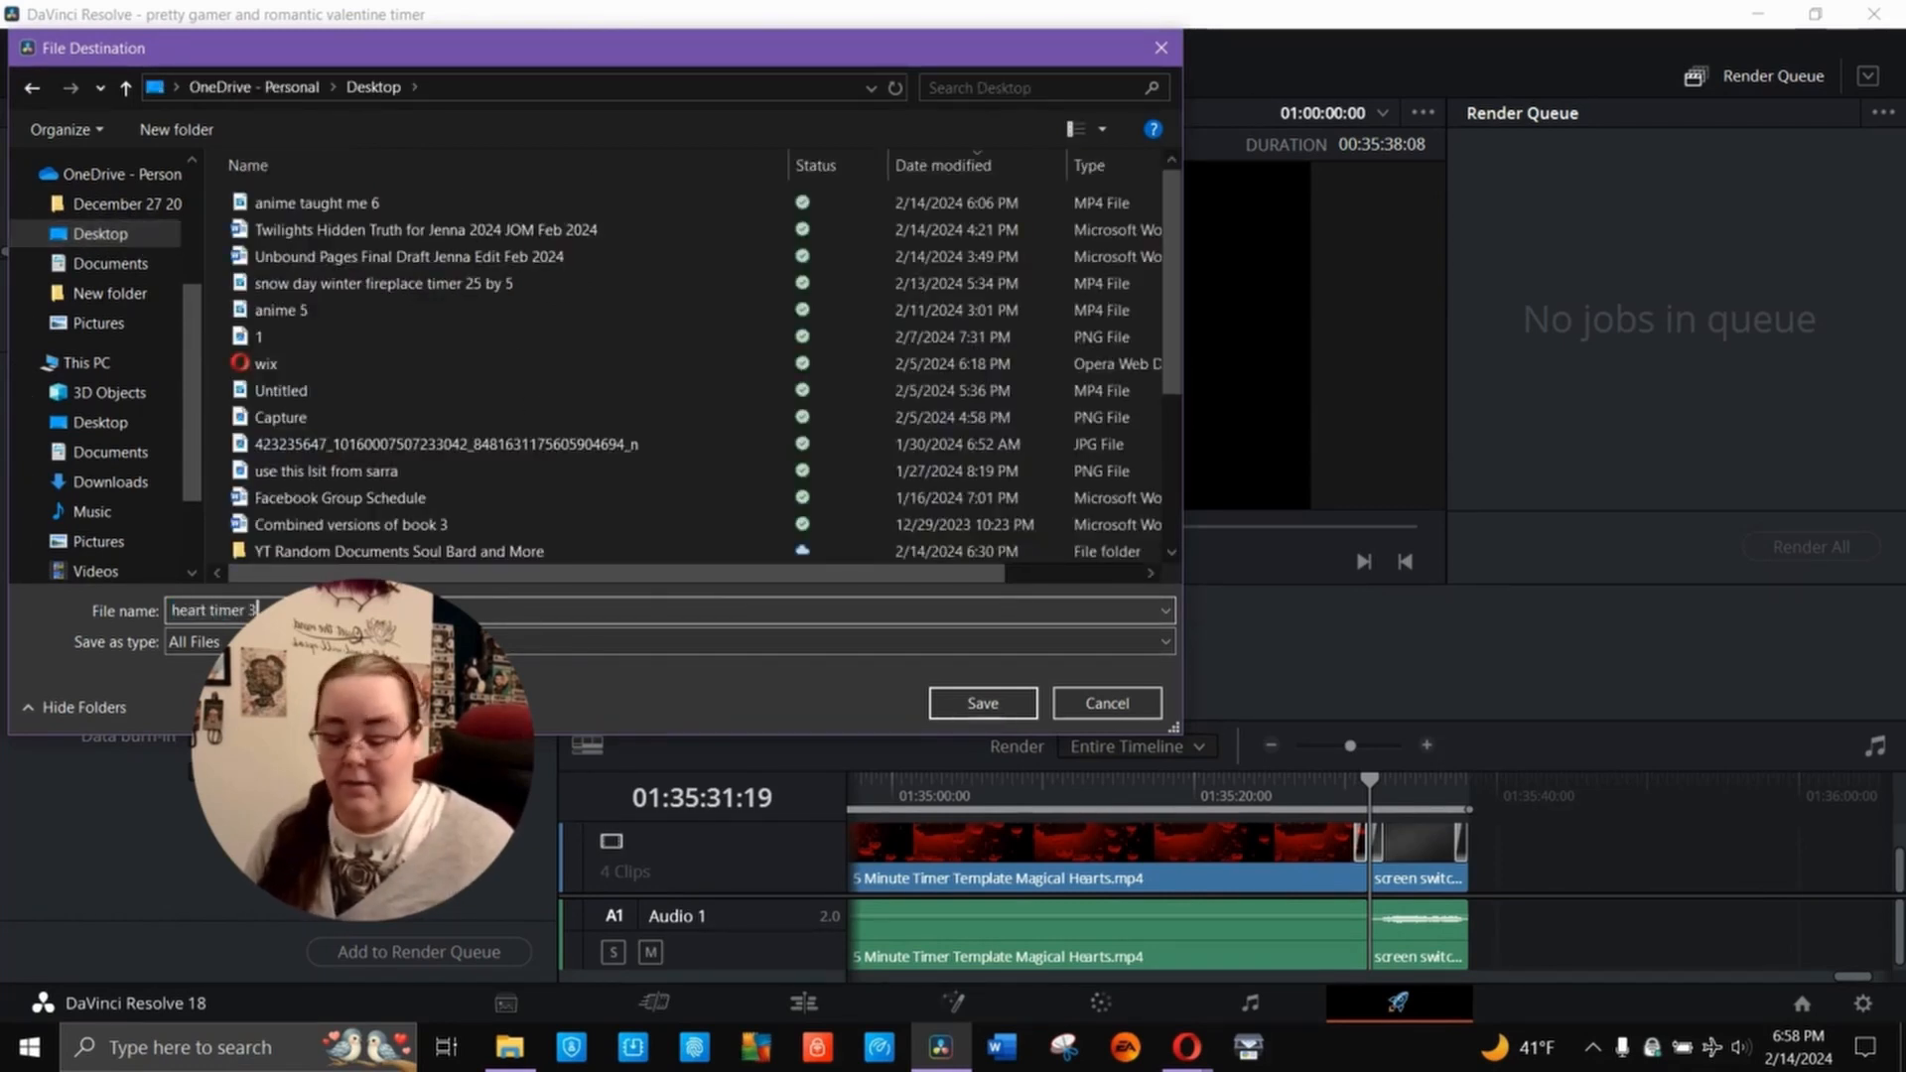
{"action": "type", "text": "0"}
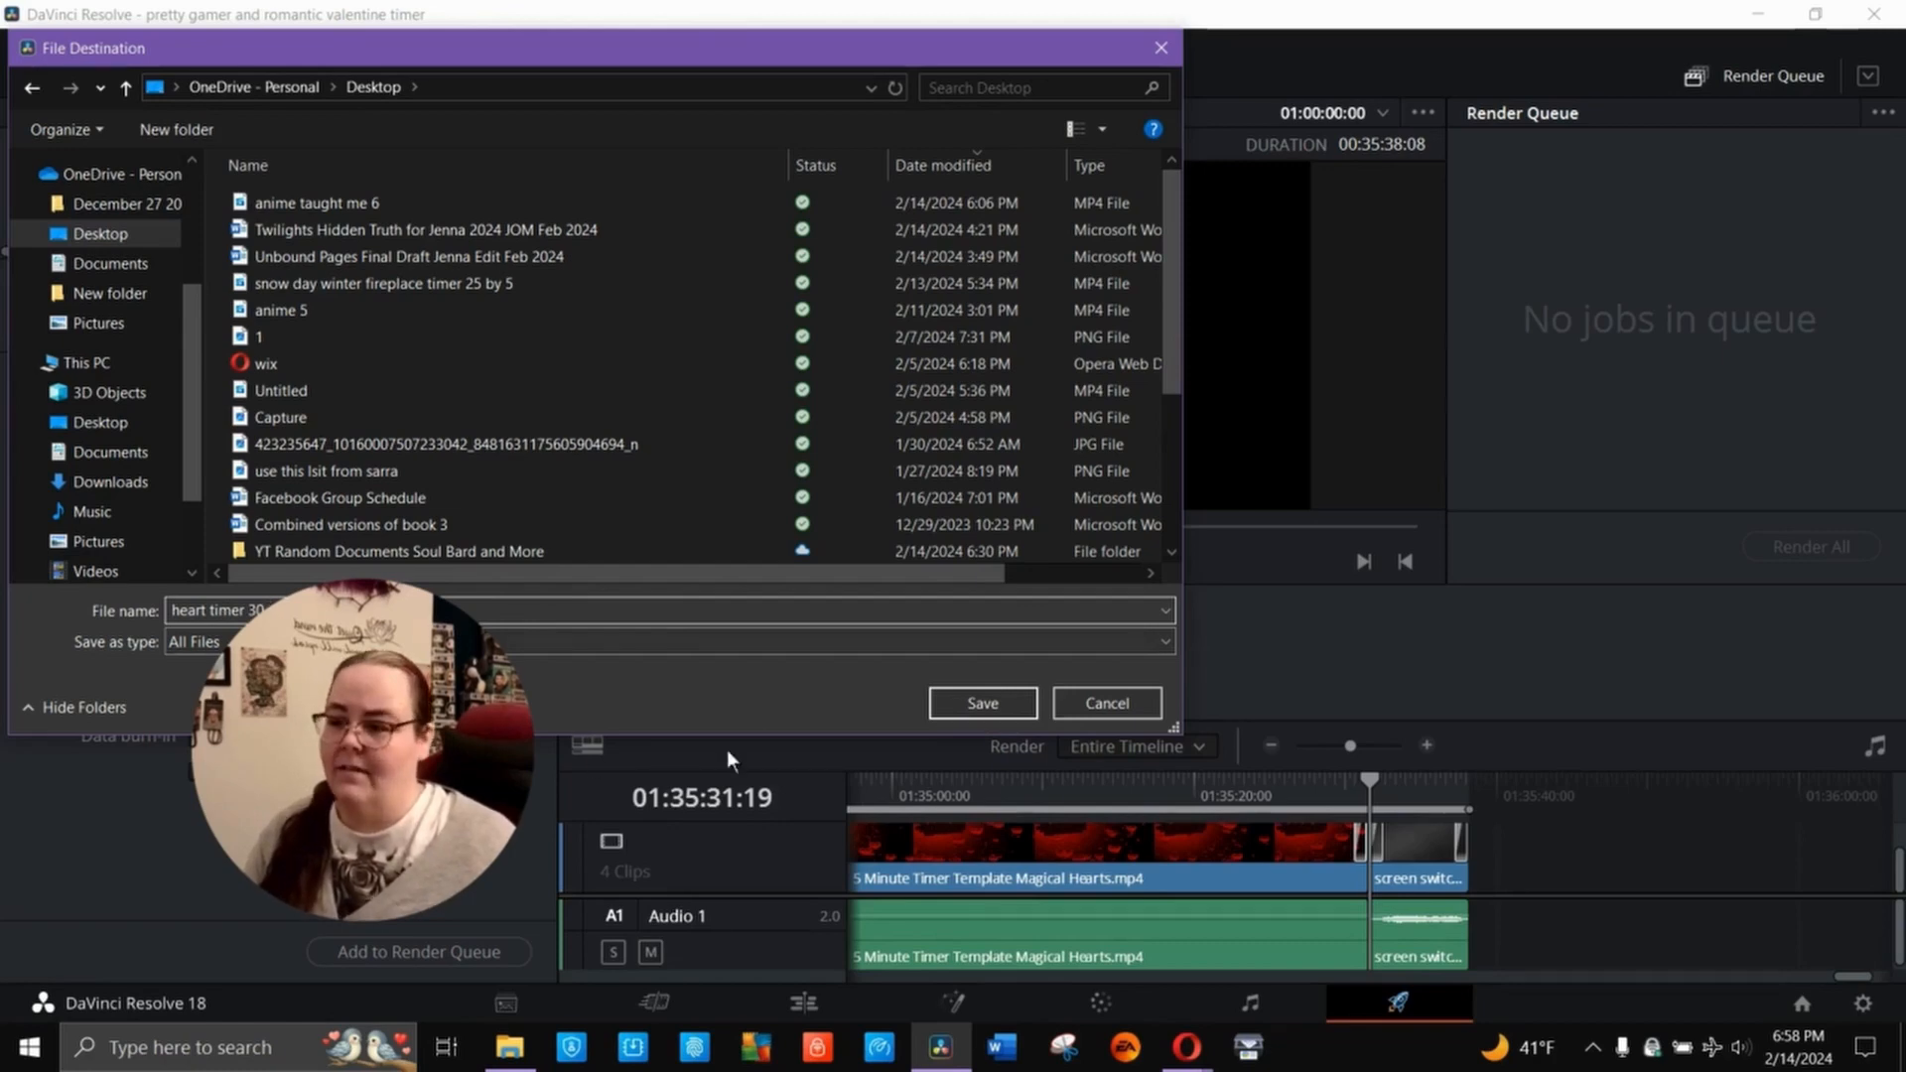
{"action": "type", "text": " x 5"}
{"action": "left_click", "coordinate": [980, 707]}
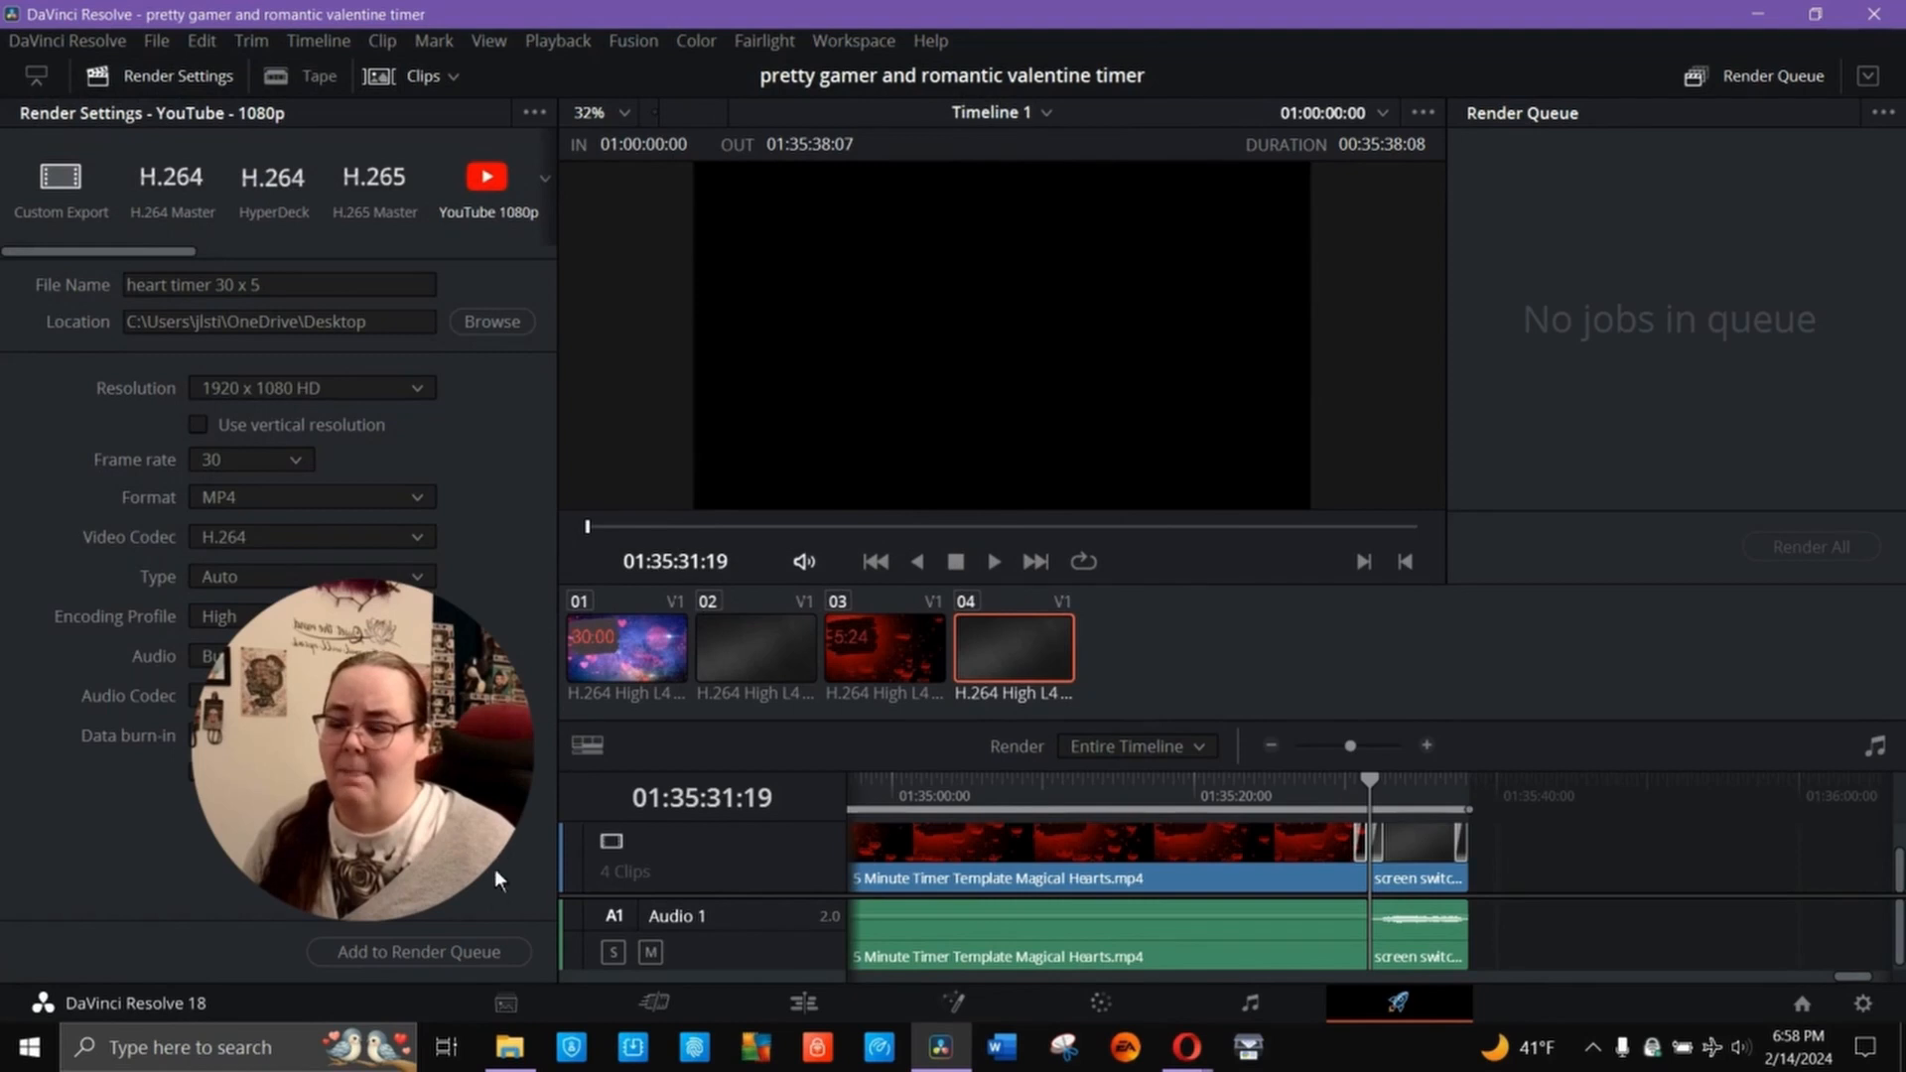
- Add the configured export to the render queue and start rendering it
{"action": "left_click", "coordinate": [488, 948]}
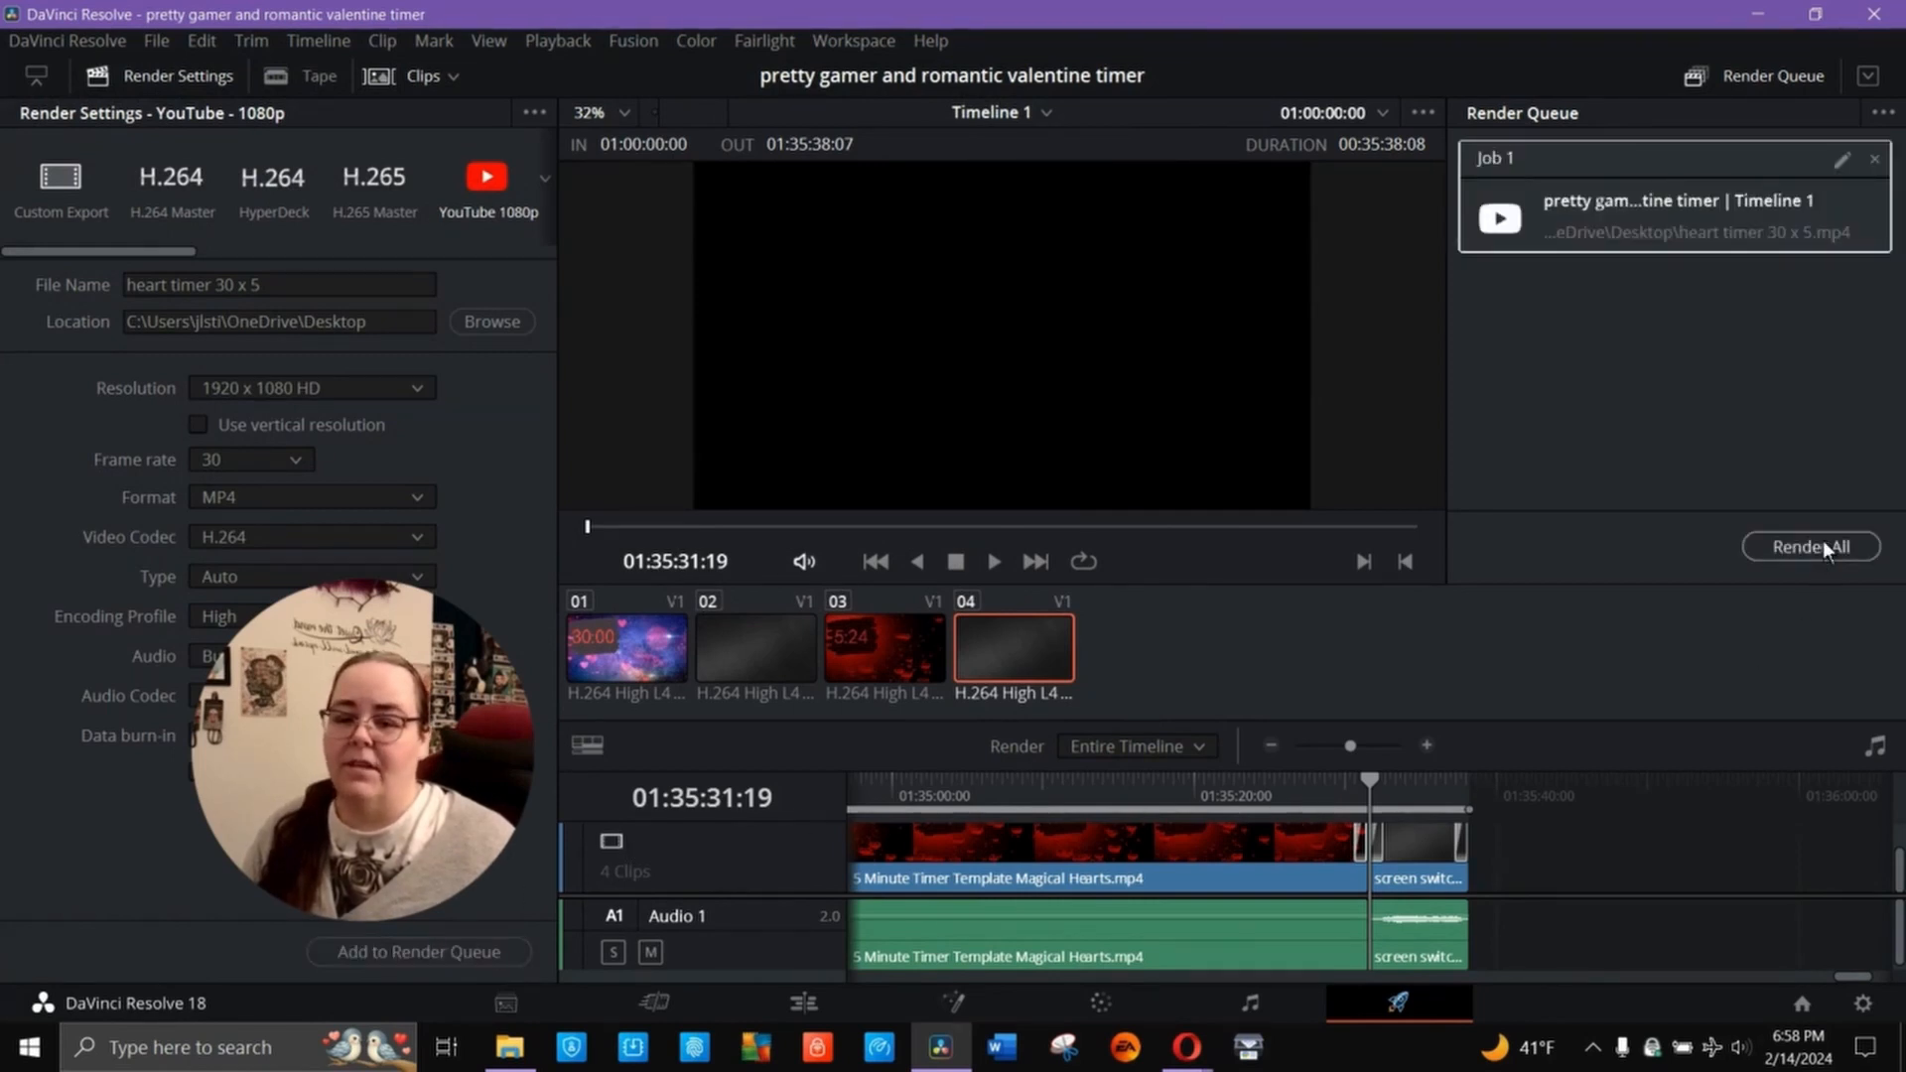
{"action": "left_click", "coordinate": [1823, 540]}
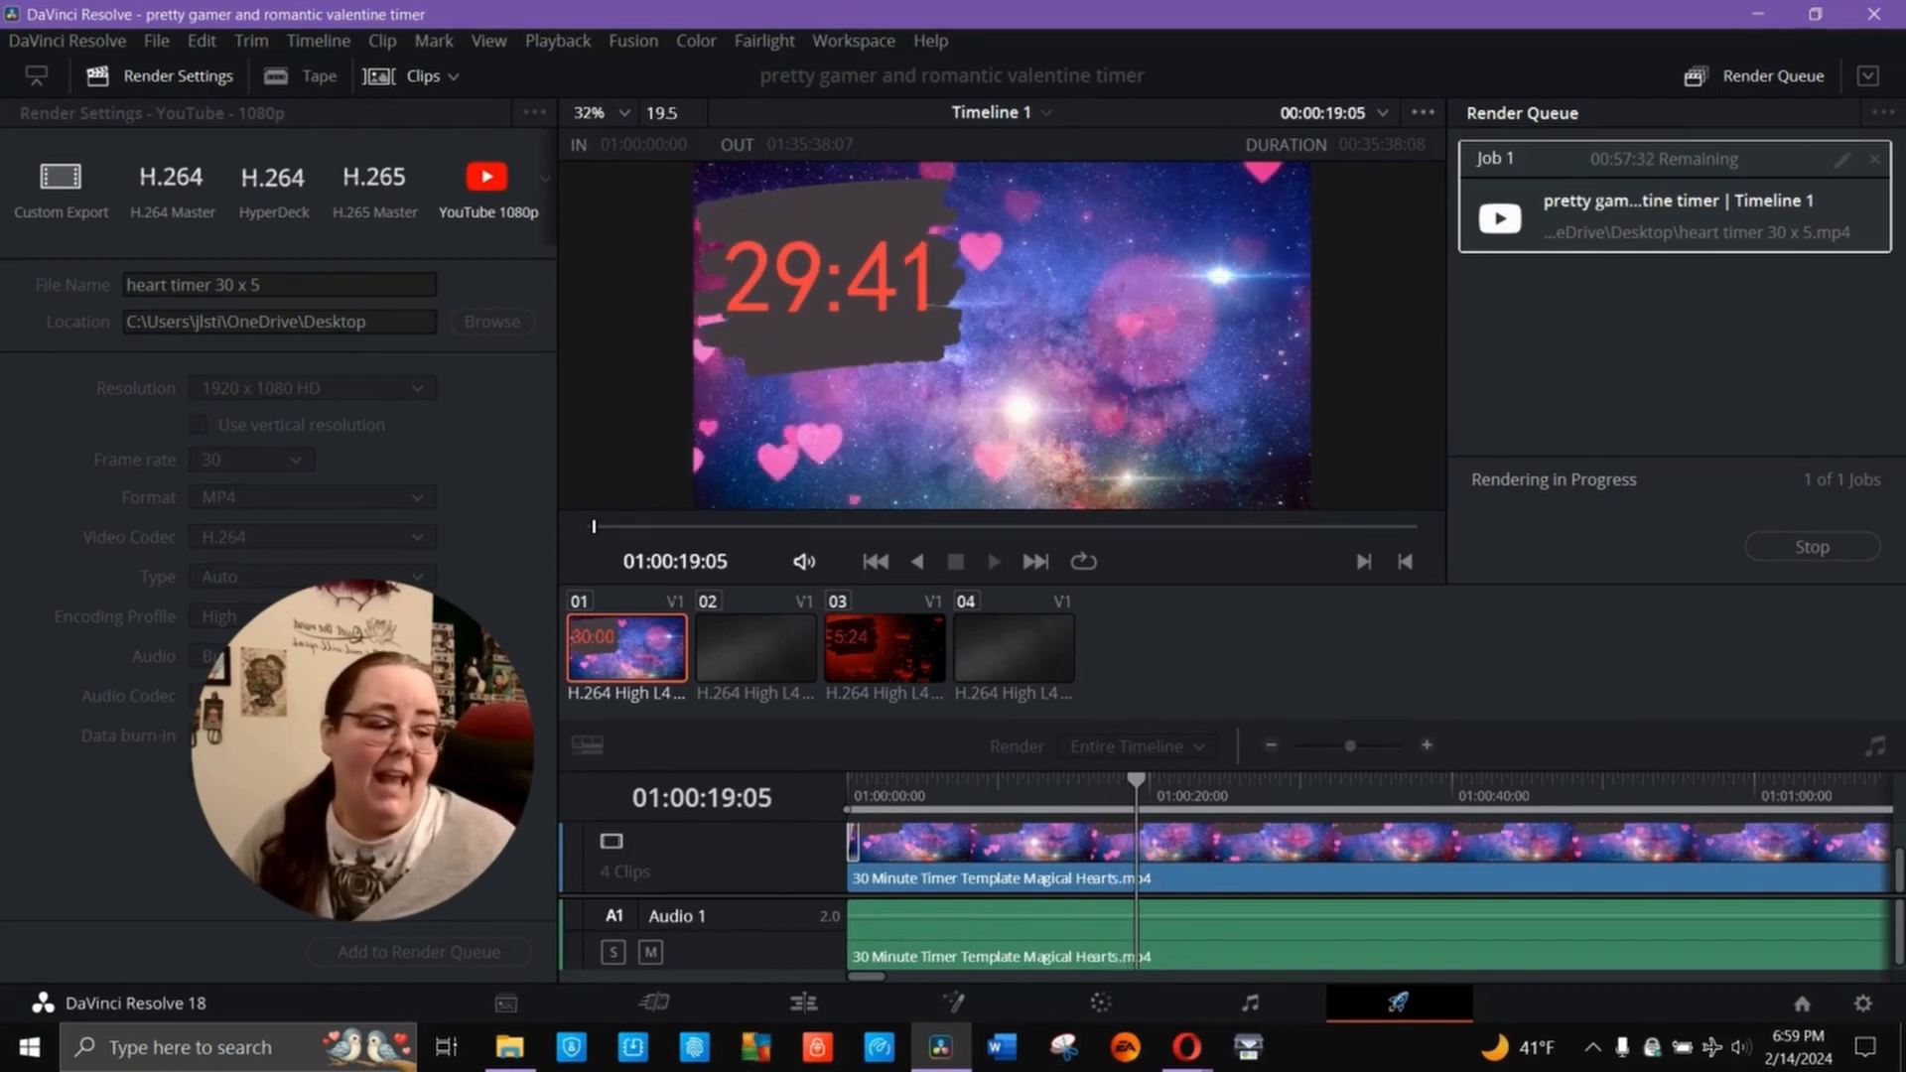
- Switch to the Opera browser and open studio.youtube.com in a new tab
{"action": "left_click", "coordinate": [1187, 1048]}
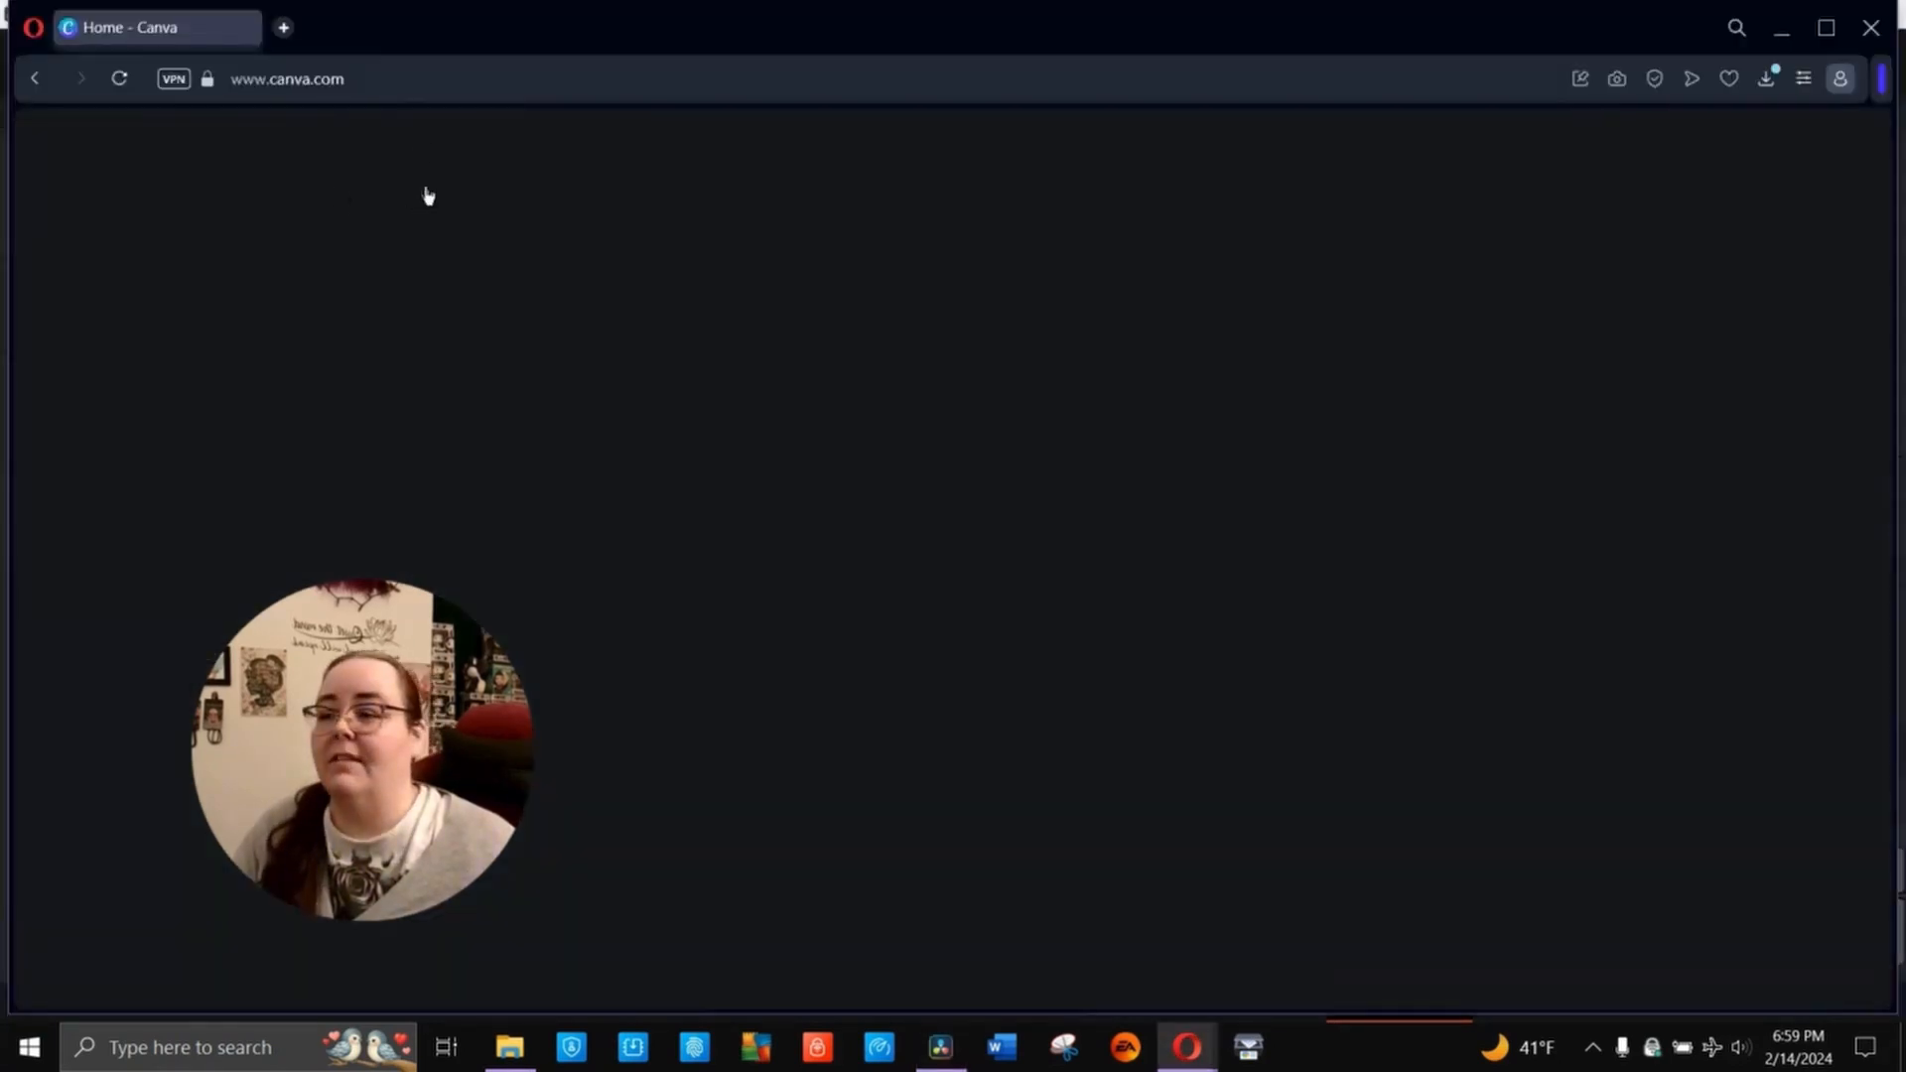
{"action": "left_click", "coordinate": [286, 30]}
{"action": "type", "text": "dty"}
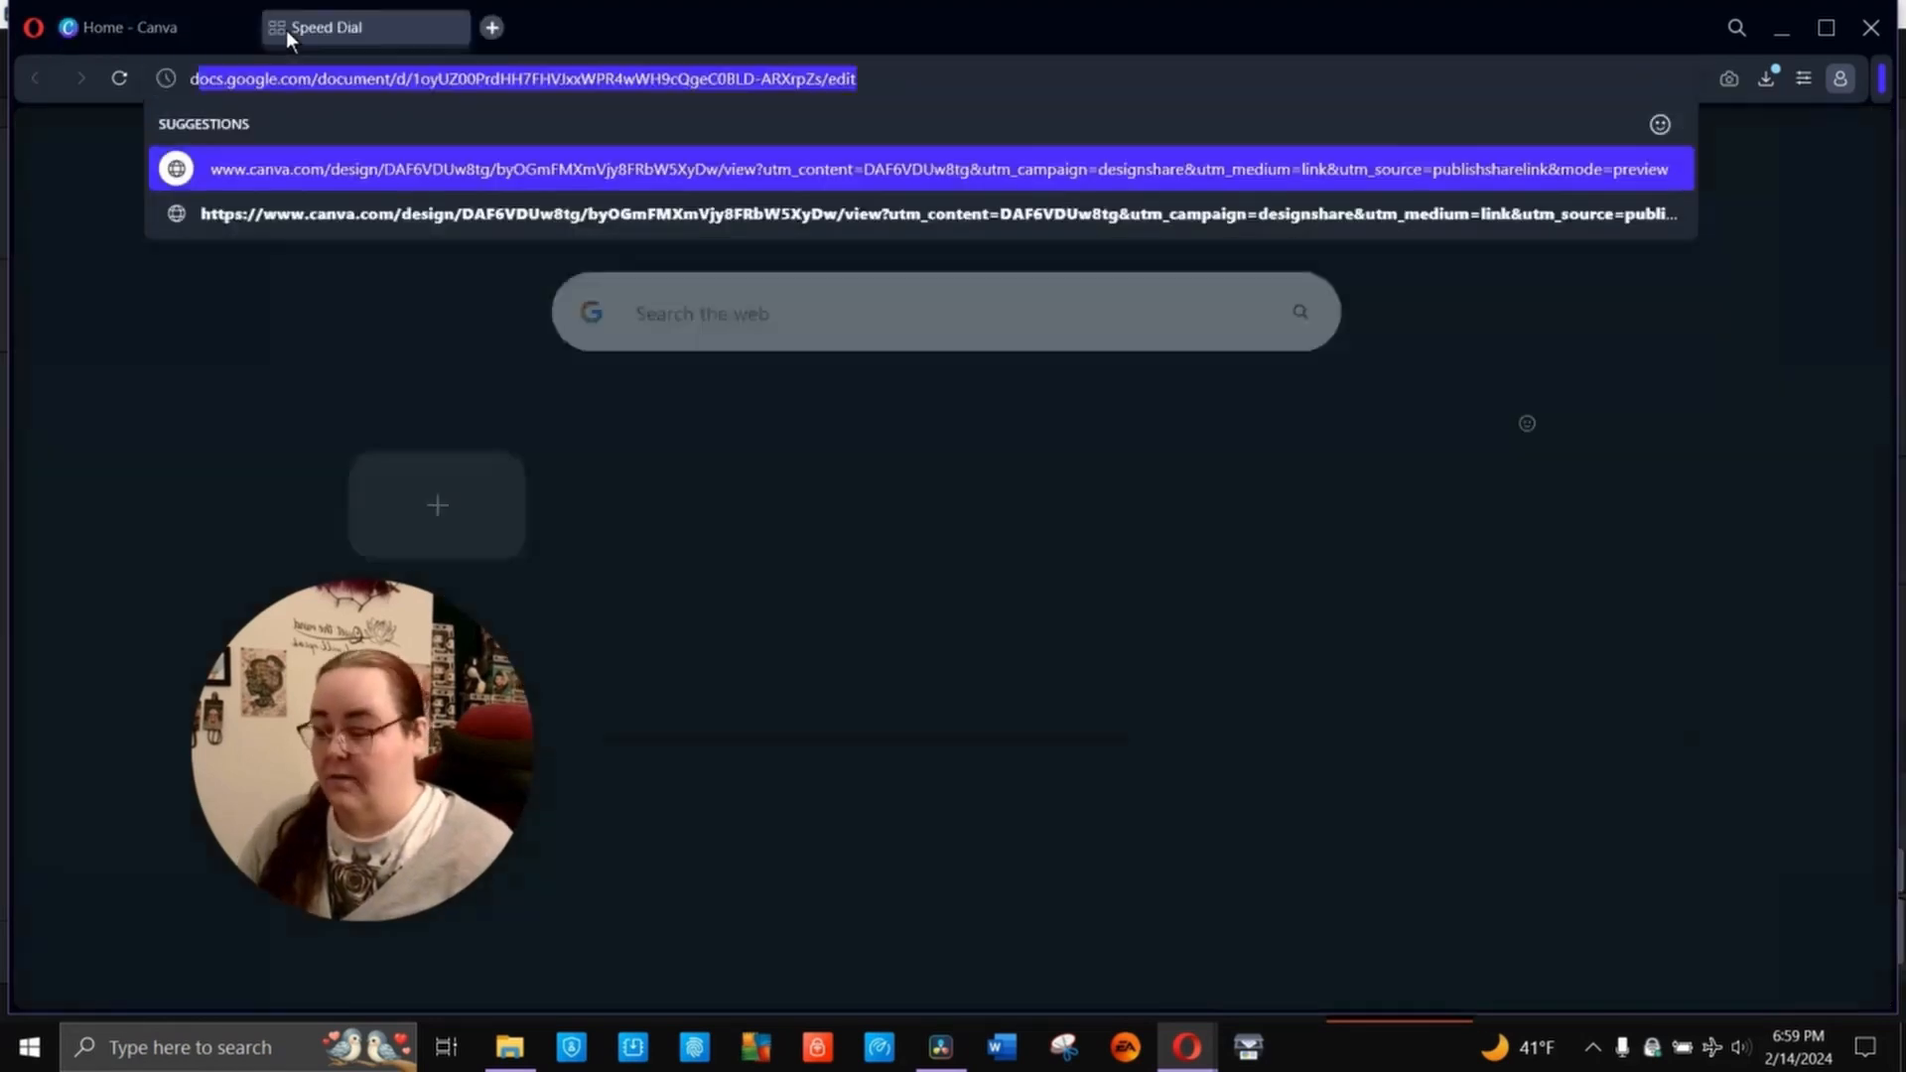
{"action": "key", "text": "BackSpace"}
{"action": "key", "text": "BackSpace"}
{"action": "key", "text": "BackSpace"}
{"action": "type", "text": "stu"}
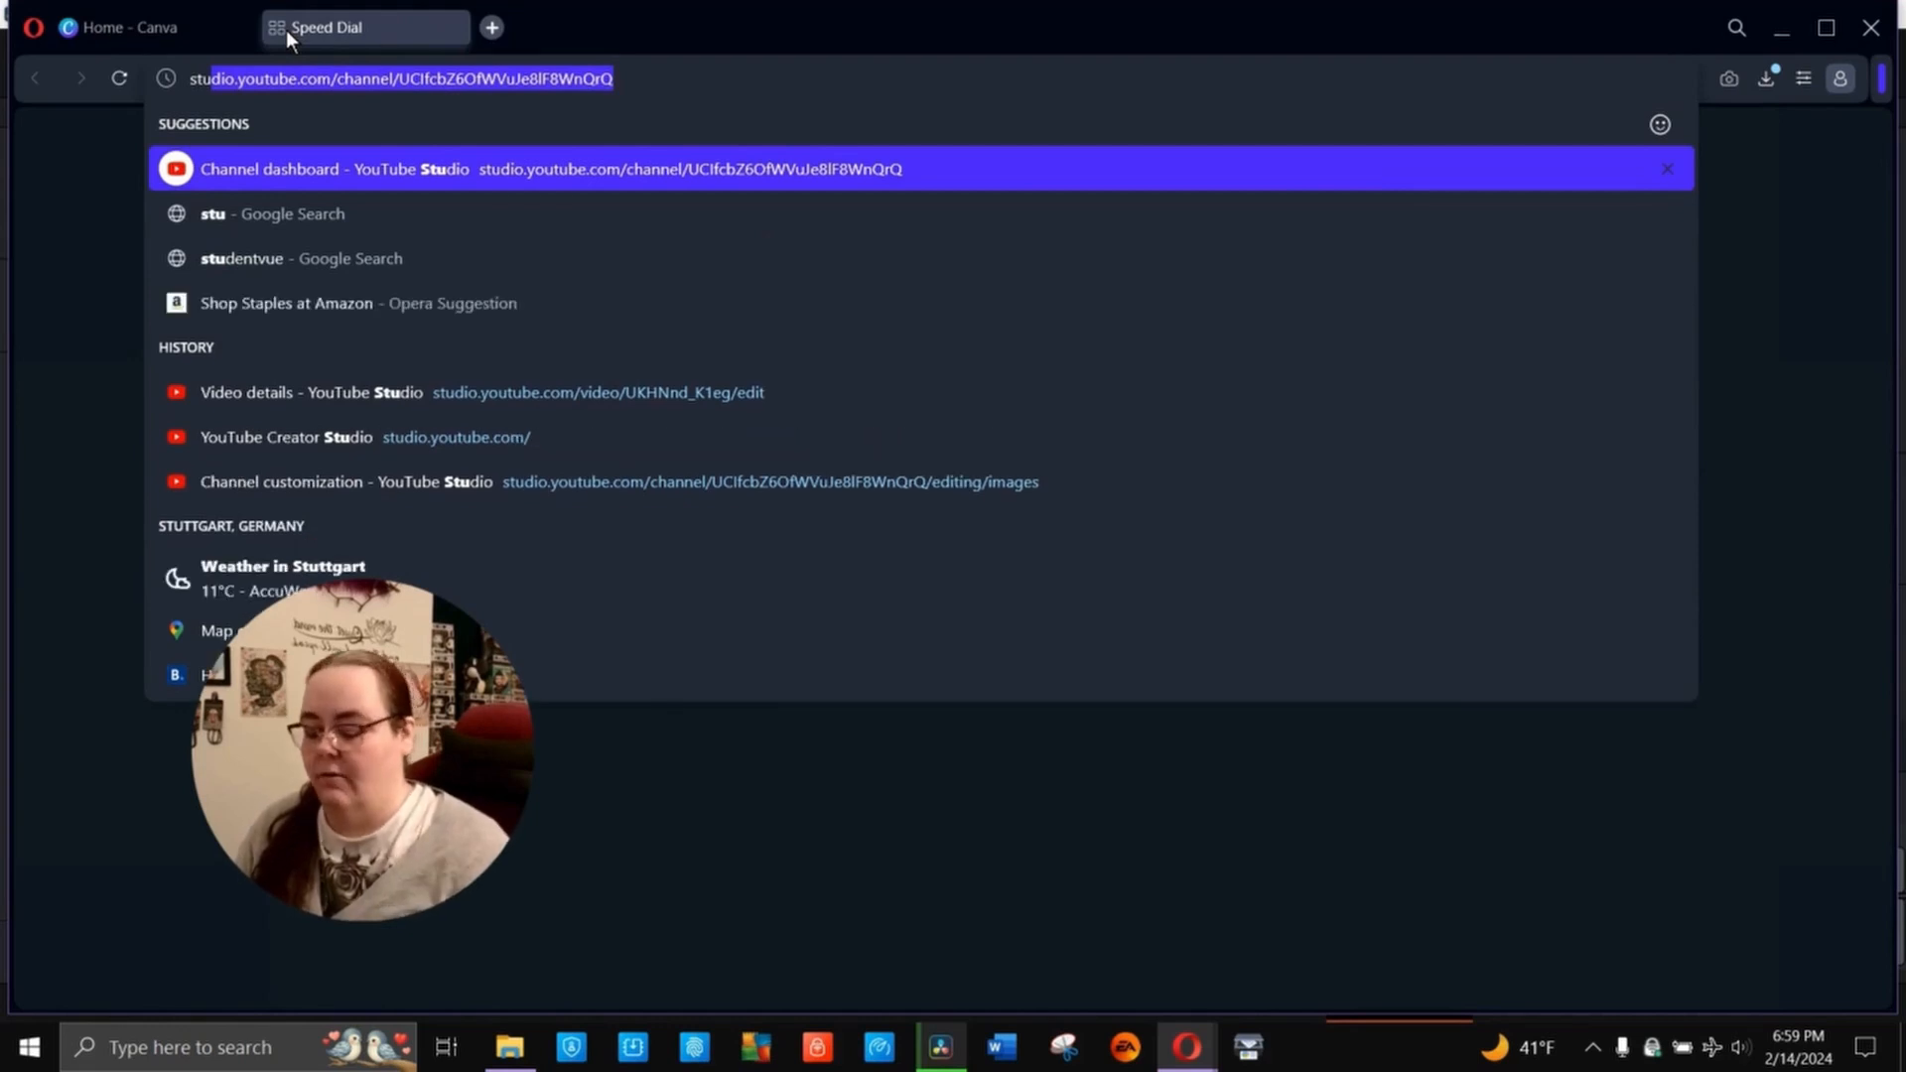
{"action": "type", "text": "dio"}
{"action": "key", "text": "BackSpace"}
{"action": "type", "text": "i"}
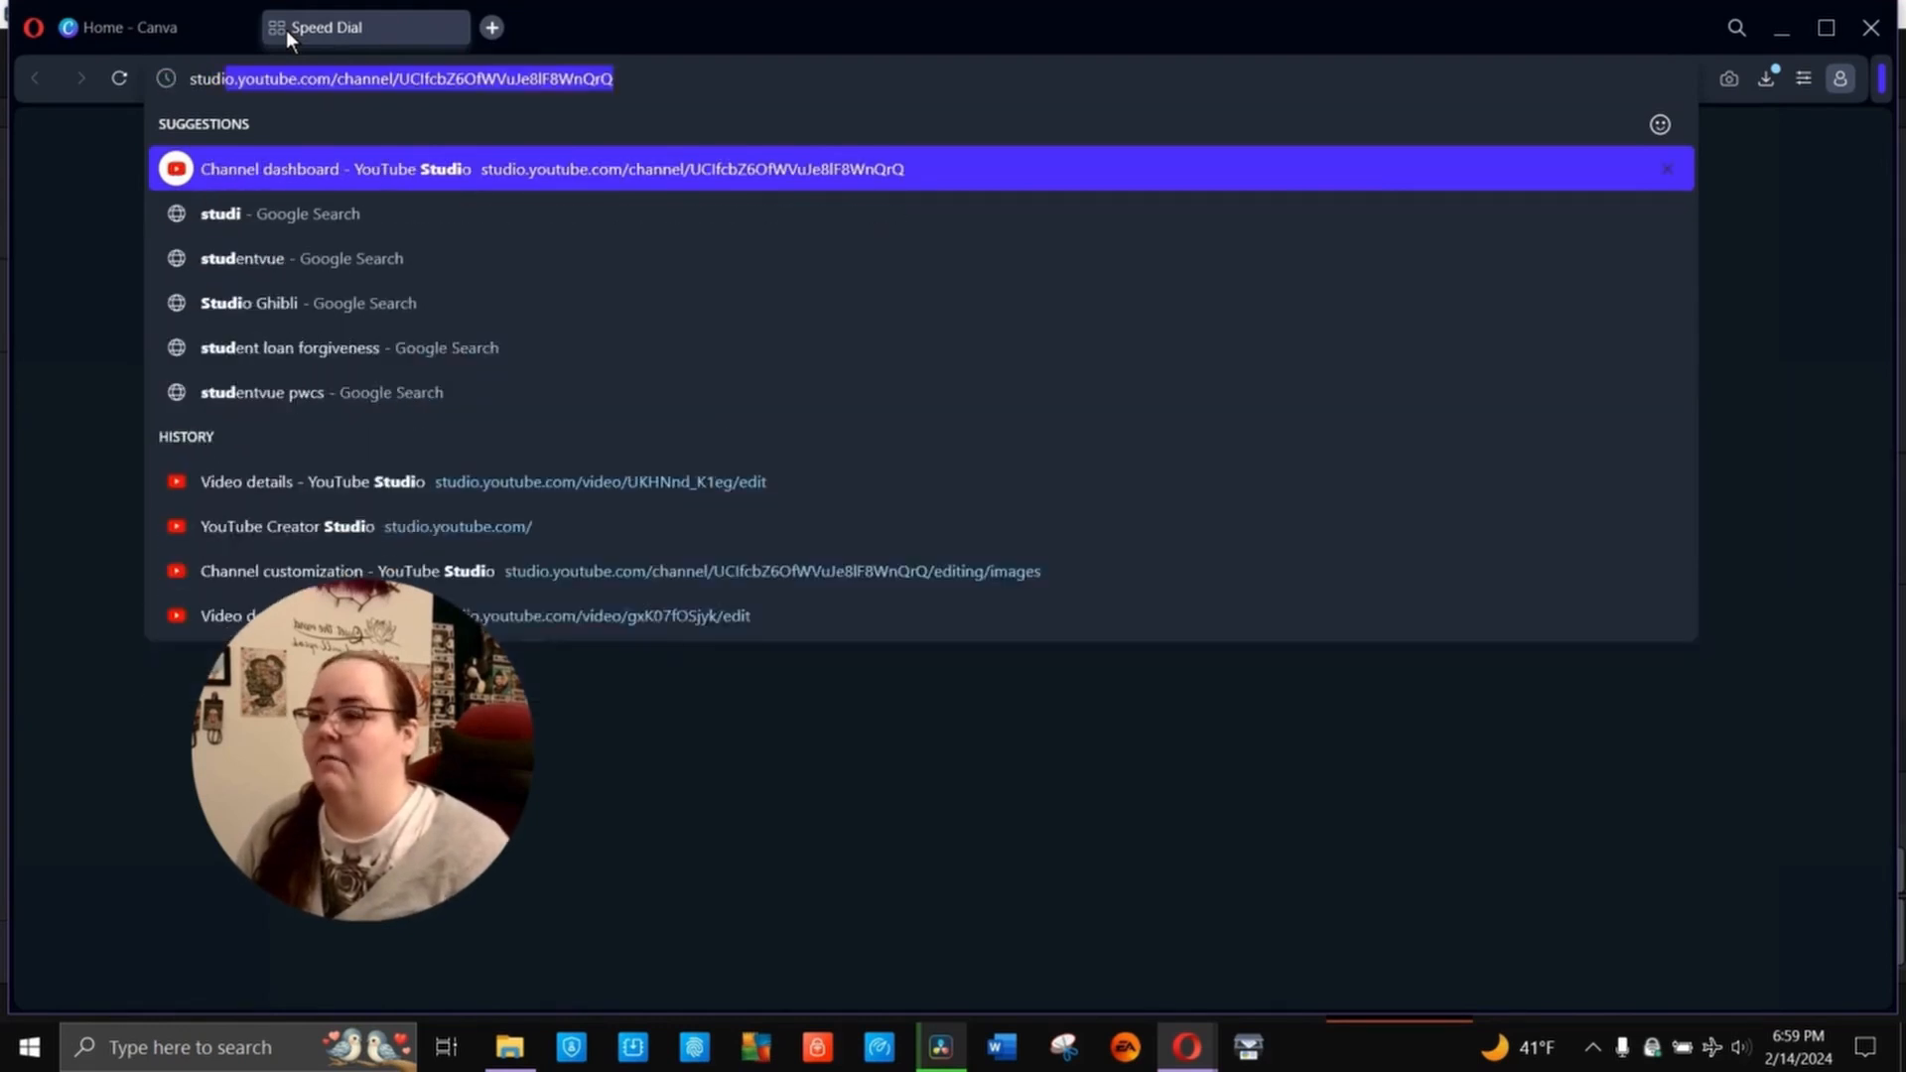
{"action": "type", "text": "o.youtube.,c"}
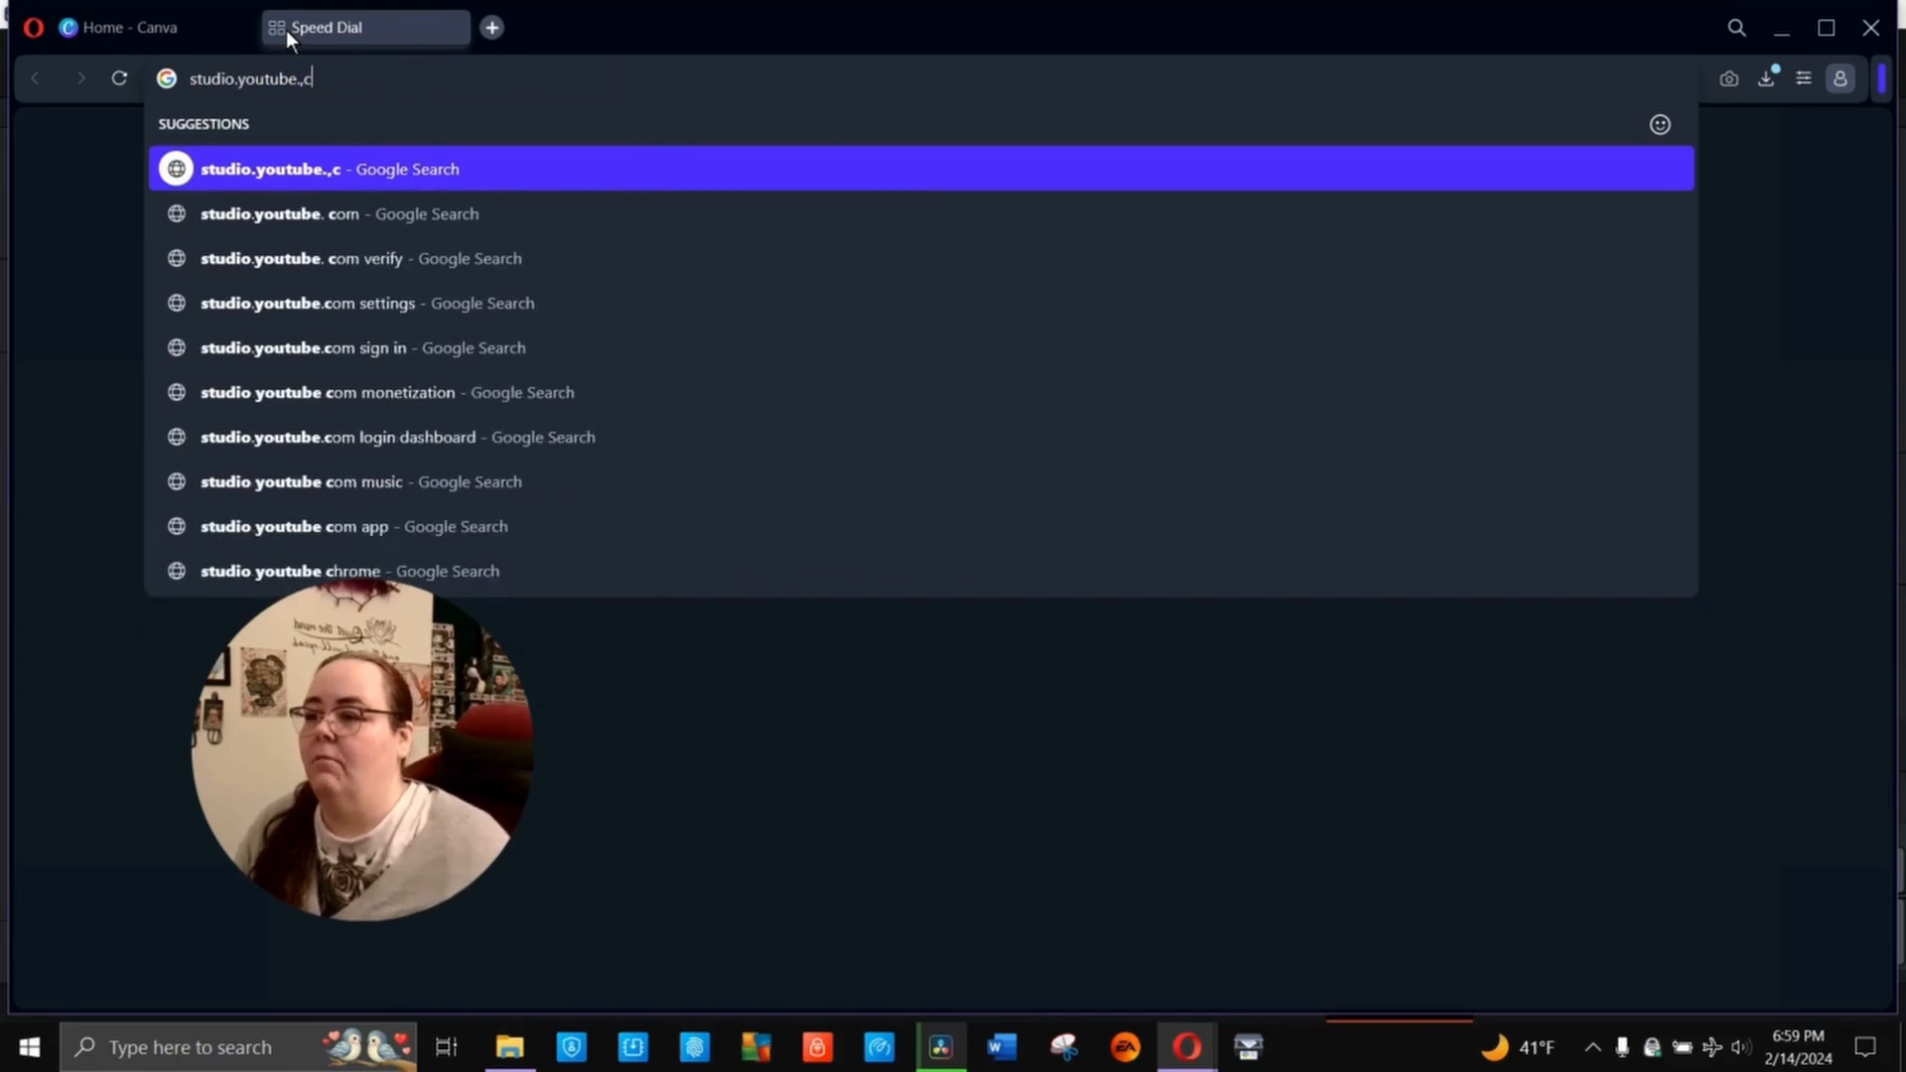
{"action": "key", "text": "BackSpace"}
{"action": "key", "text": "BackSpace"}
{"action": "type", "text": "c"}
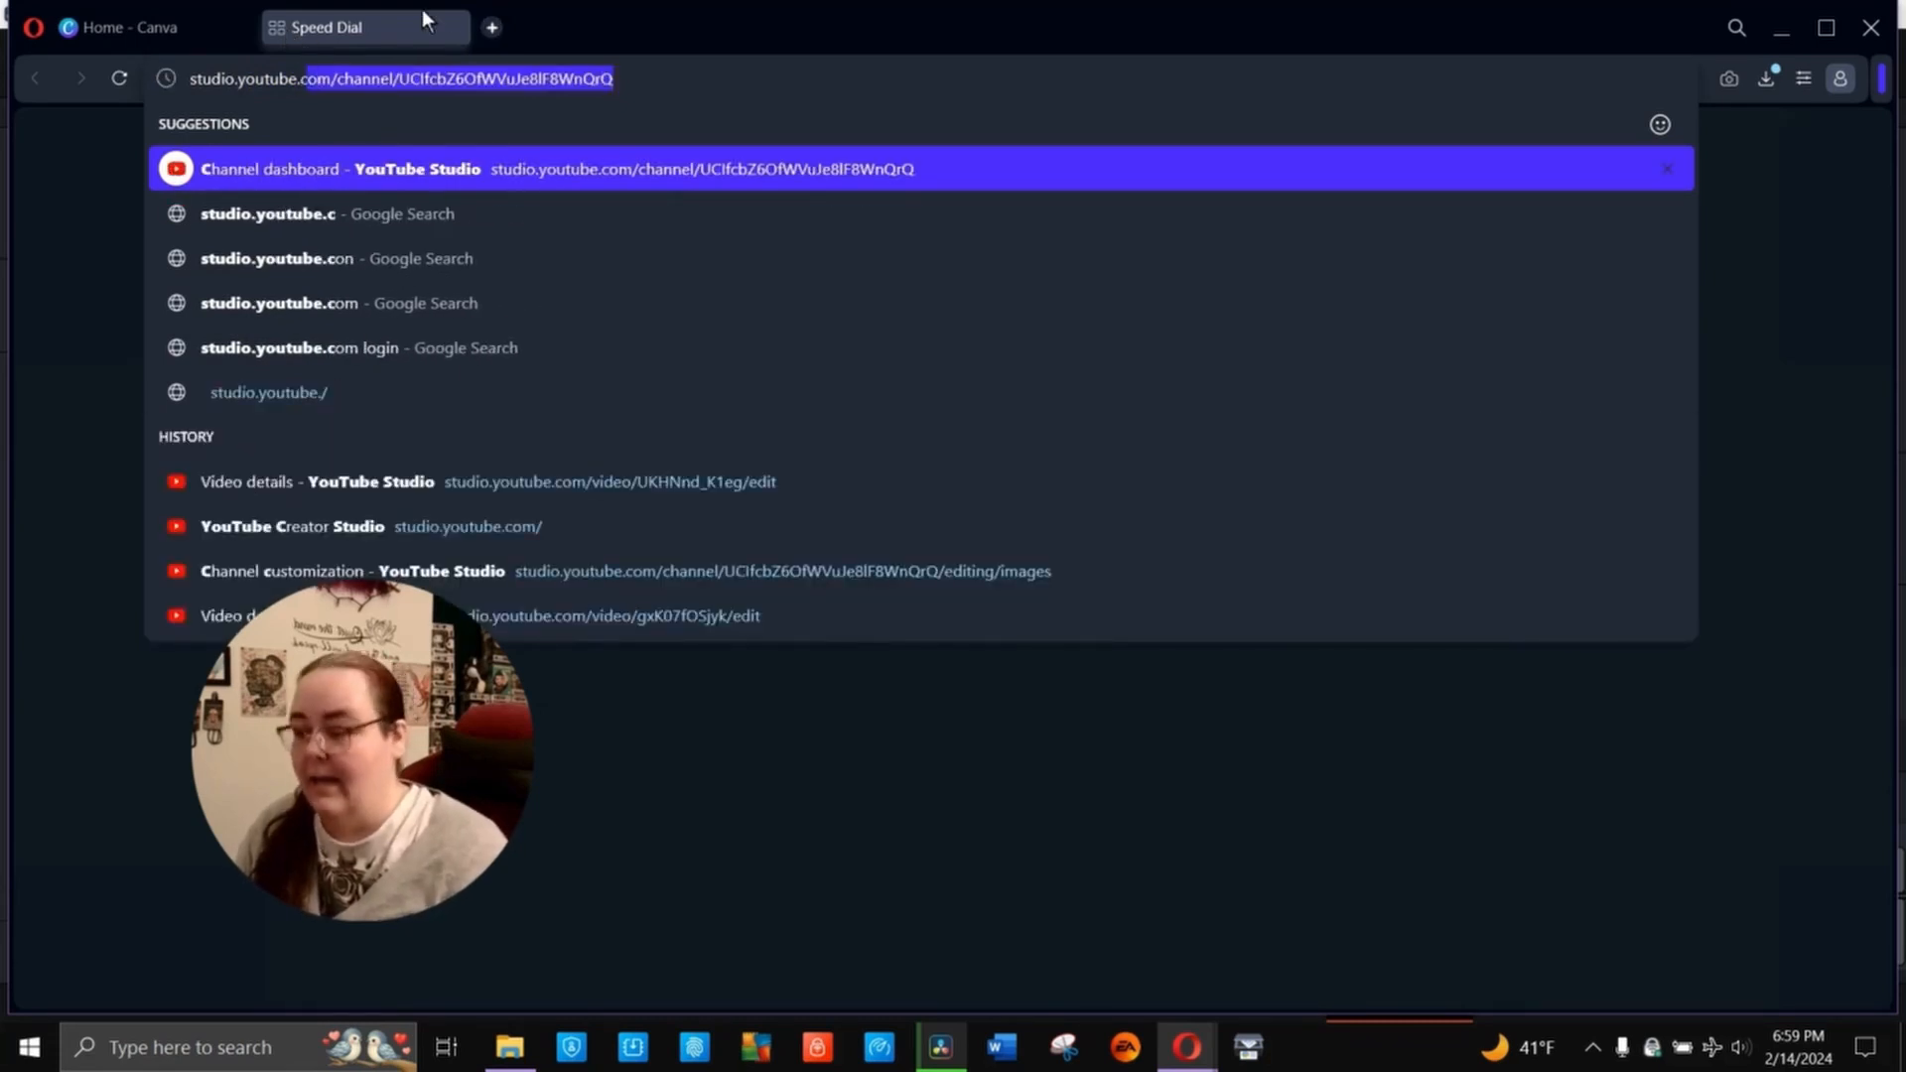
{"action": "type", "text": "om"}
{"action": "key", "text": "Return"}
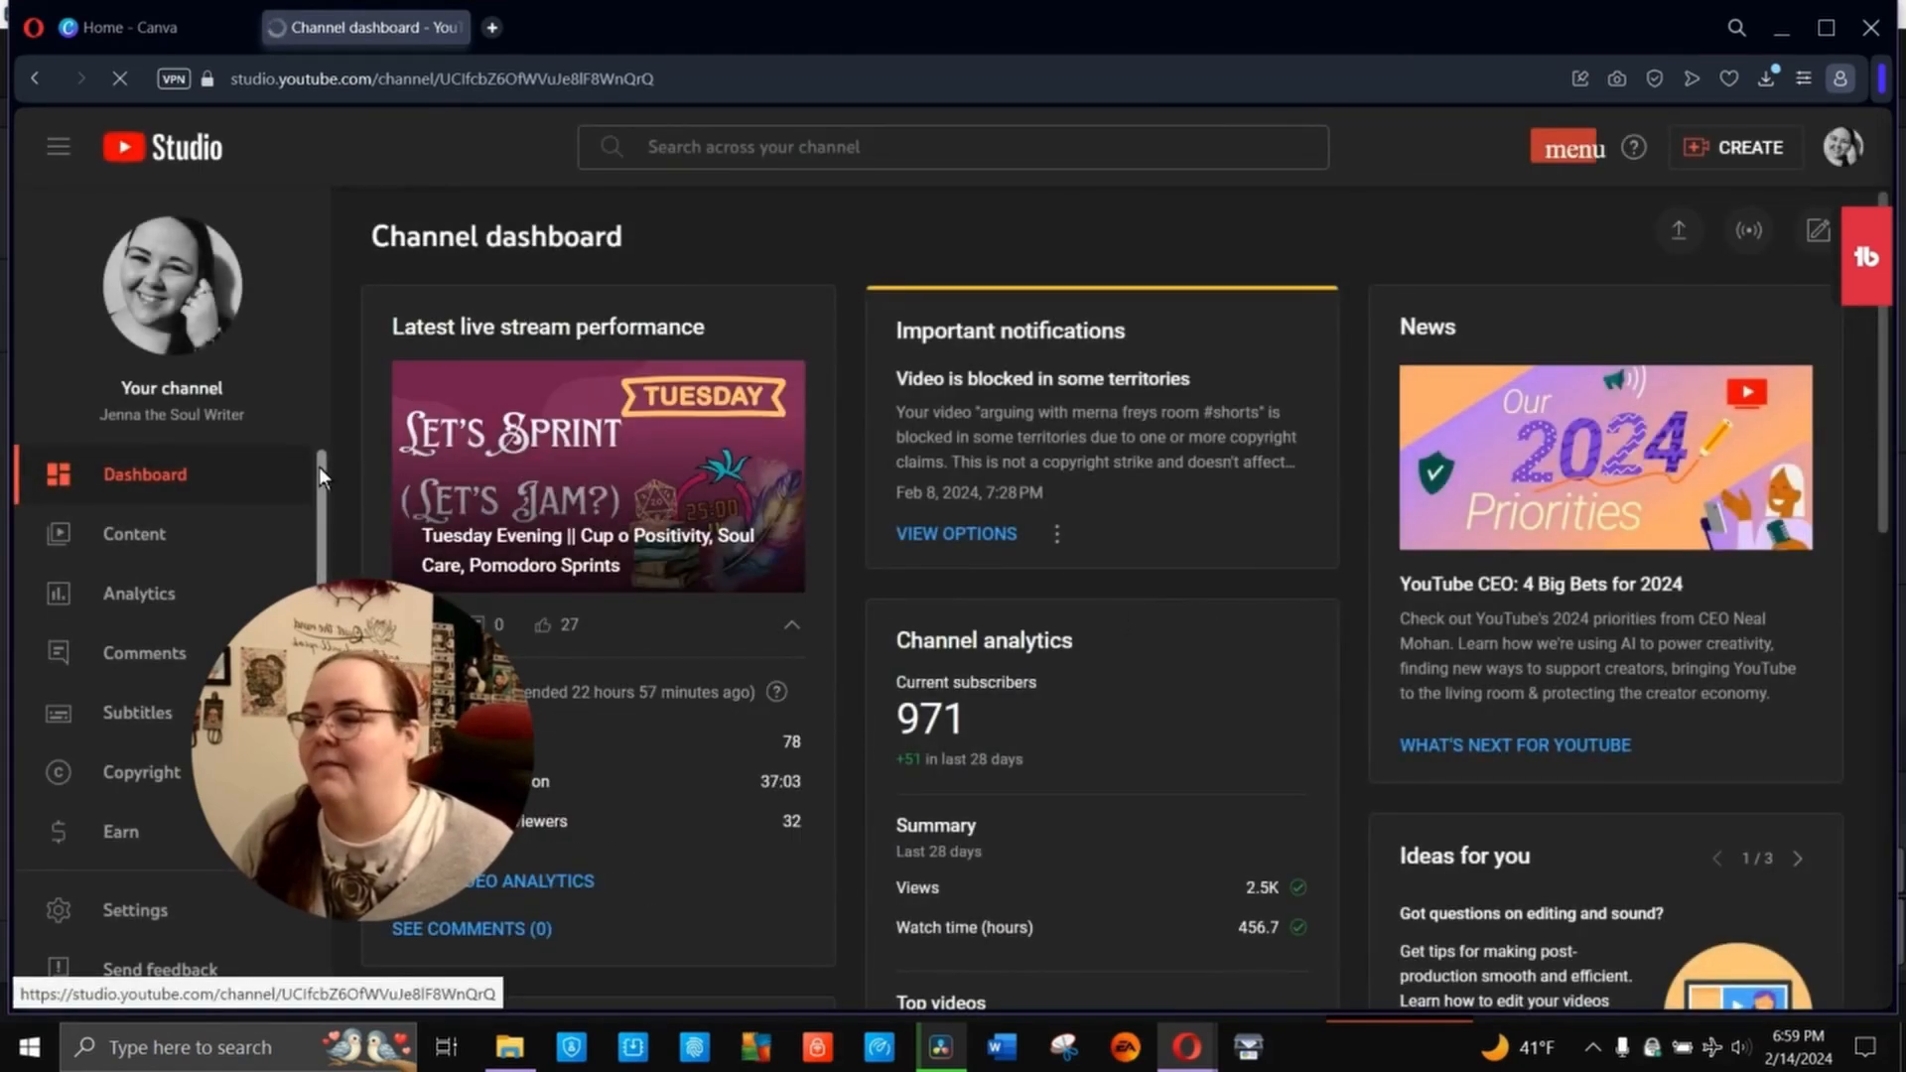
- Open the Creator Music page of the channel and go from it back to the Audio Library
{"action": "scroll", "coordinate": [318, 467], "scroll_direction": "down", "scroll_amount": 1}
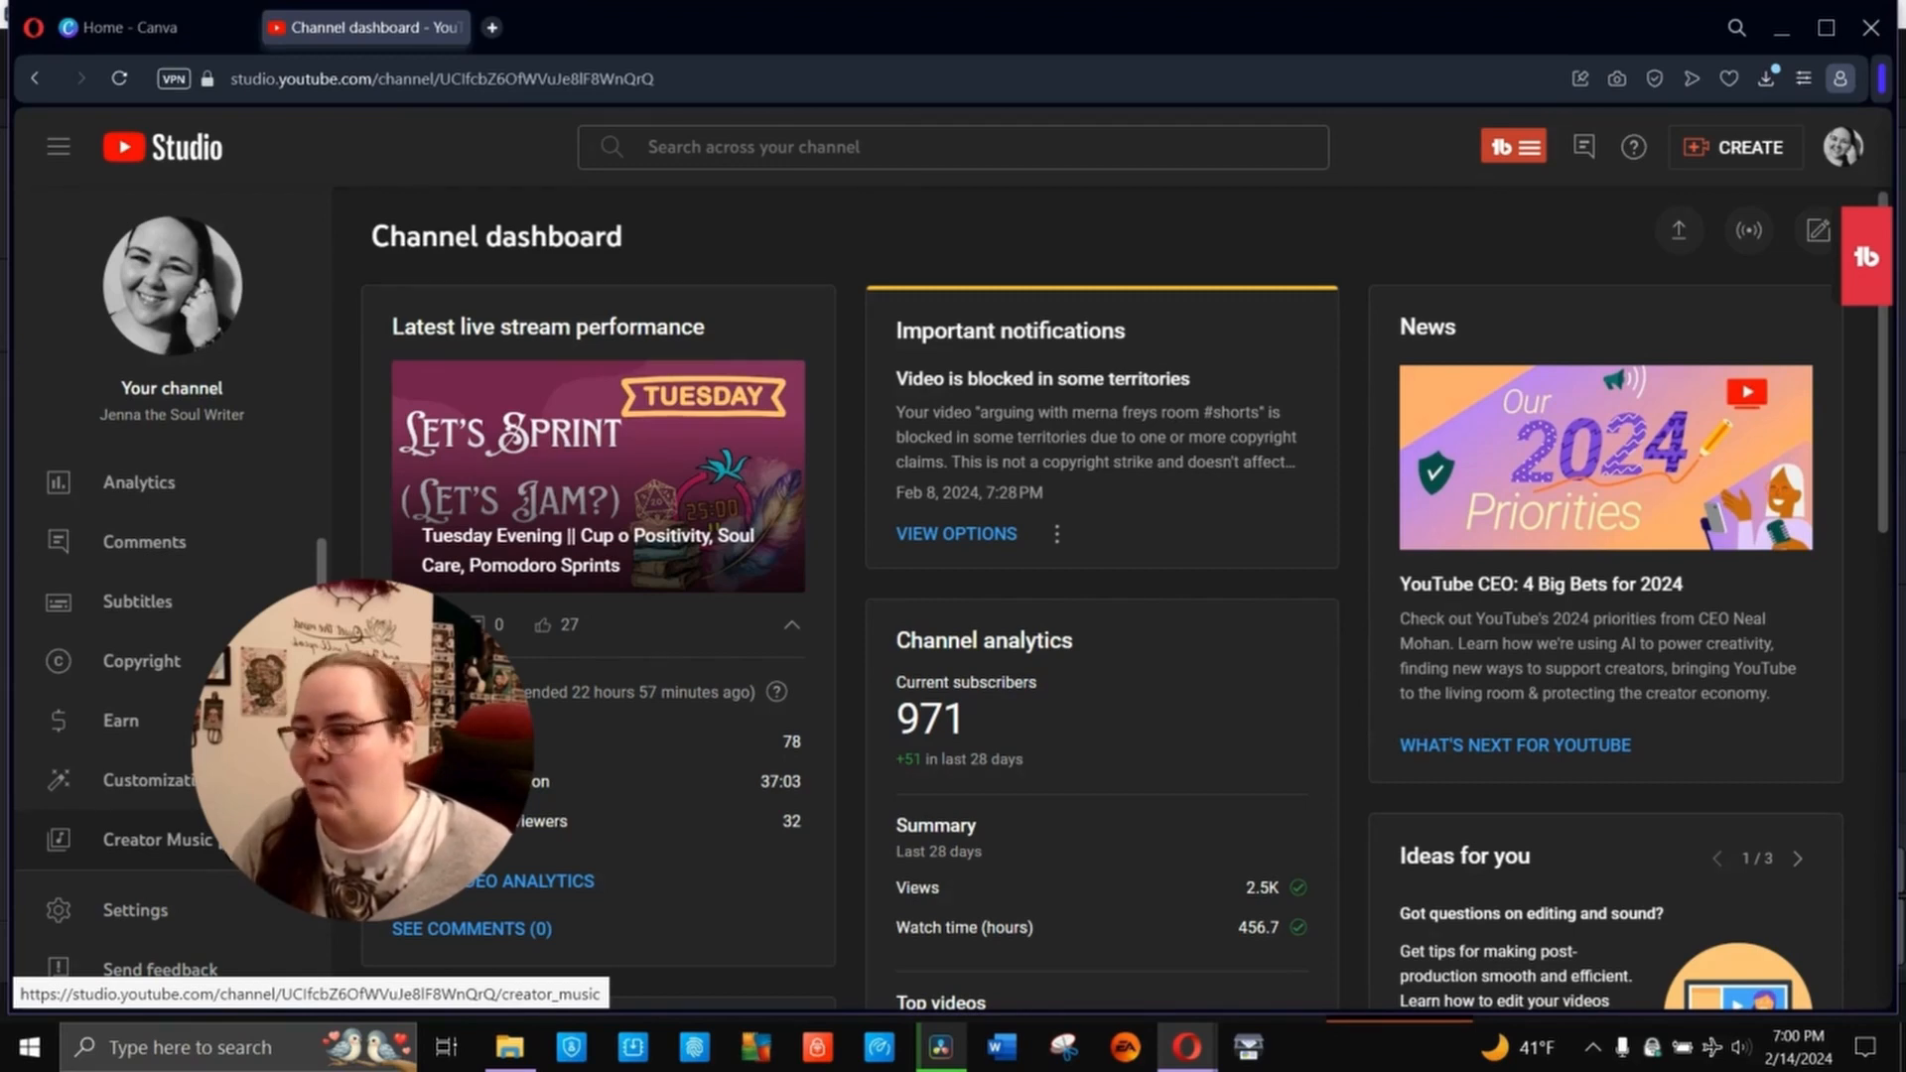
{"action": "left_click", "coordinate": [157, 838]}
{"action": "scroll", "coordinate": [1801, 626], "scroll_direction": "down", "scroll_amount": 5}
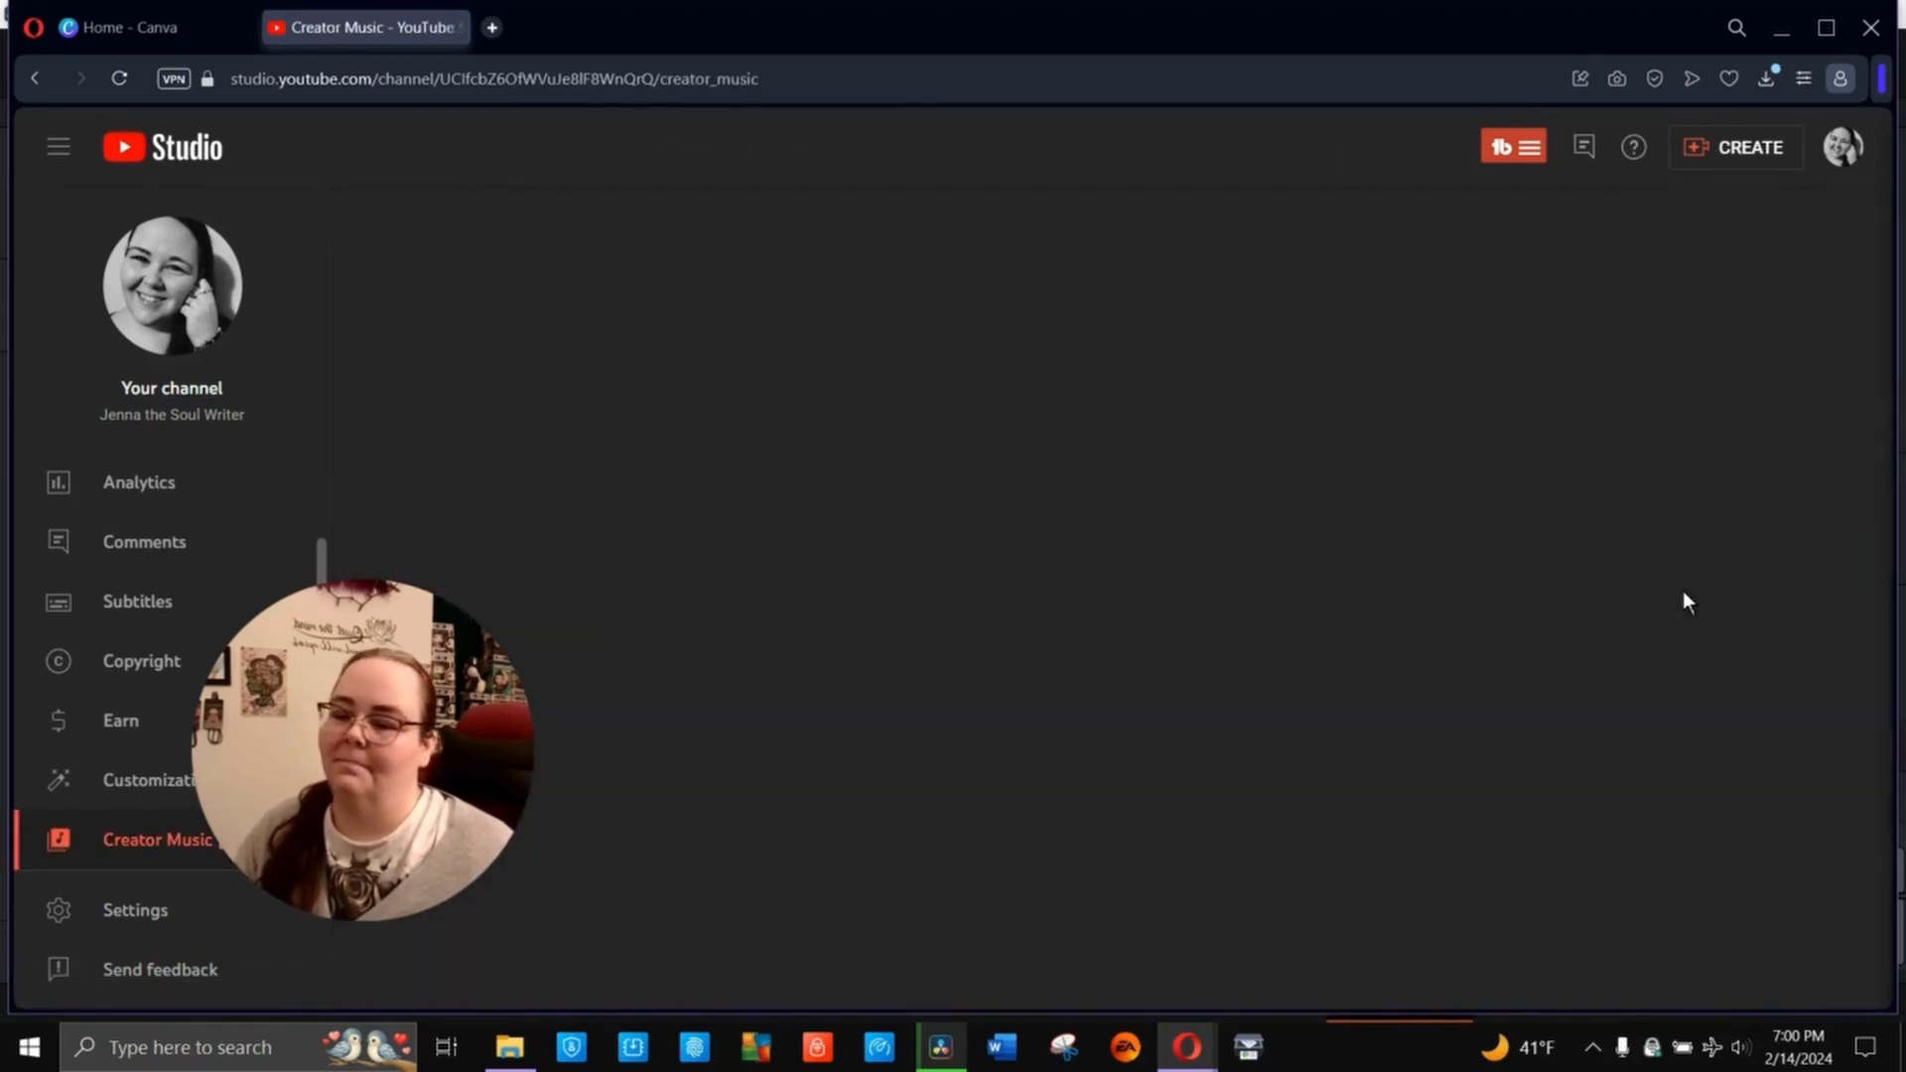
{"action": "scroll", "coordinate": [1692, 665], "scroll_direction": "down", "scroll_amount": 10}
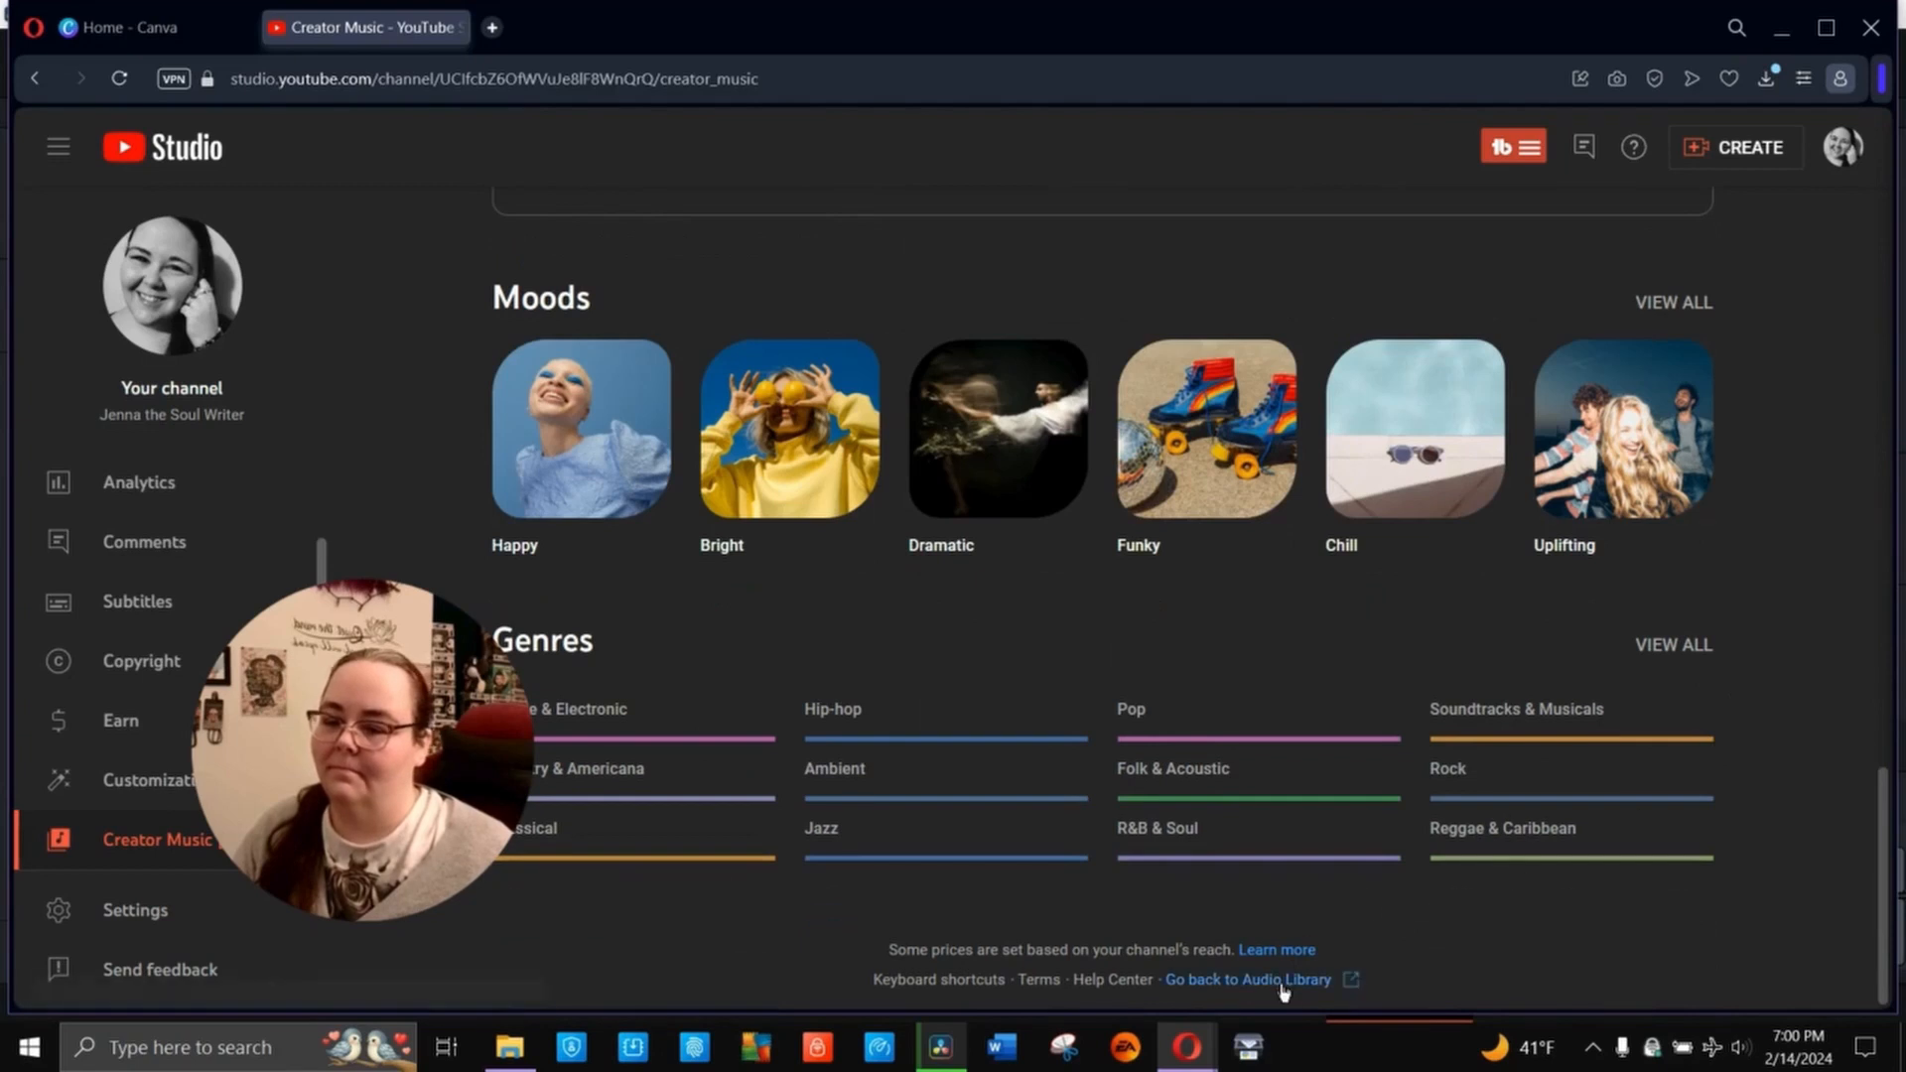
{"action": "left_click", "coordinate": [1280, 981]}
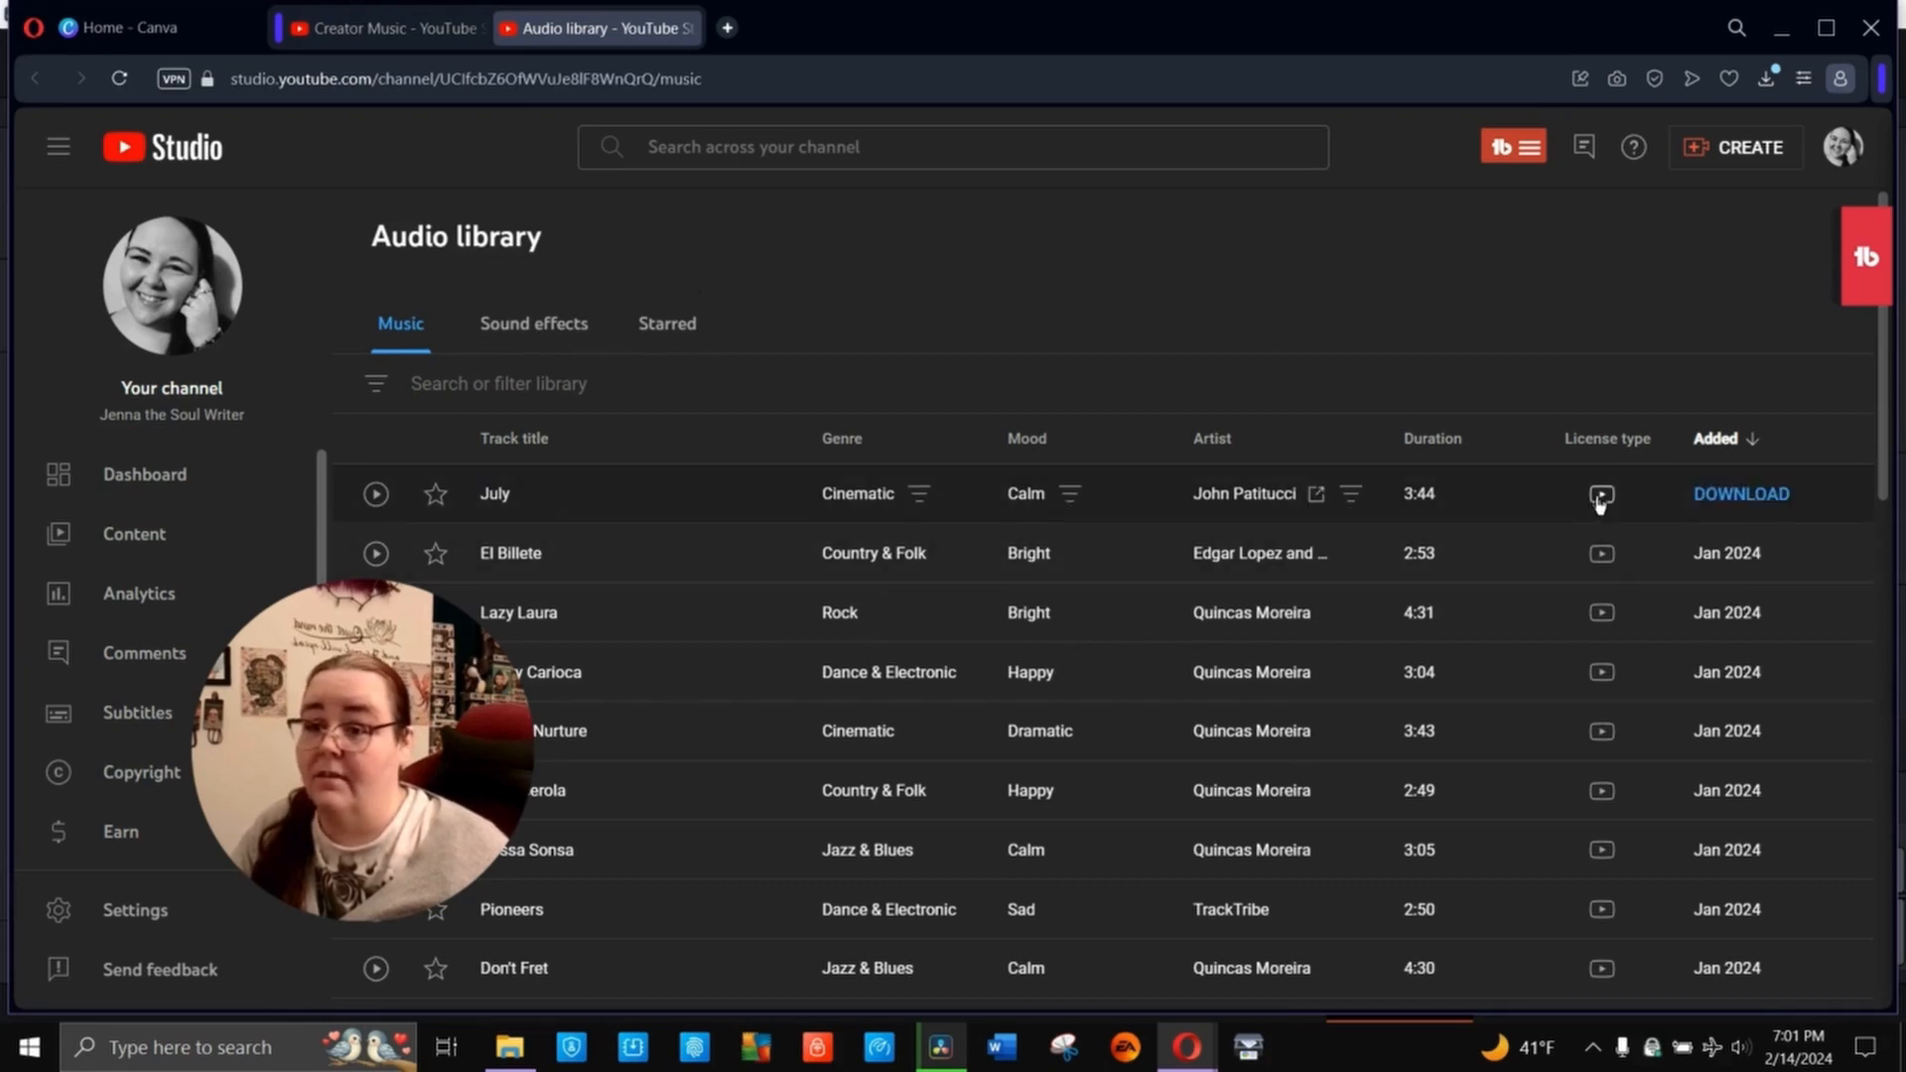
- Examine the license type of the track "July" and switch back to DaVinci Resolve to view the render progress
{"action": "mouse_move", "coordinate": [1601, 496]}
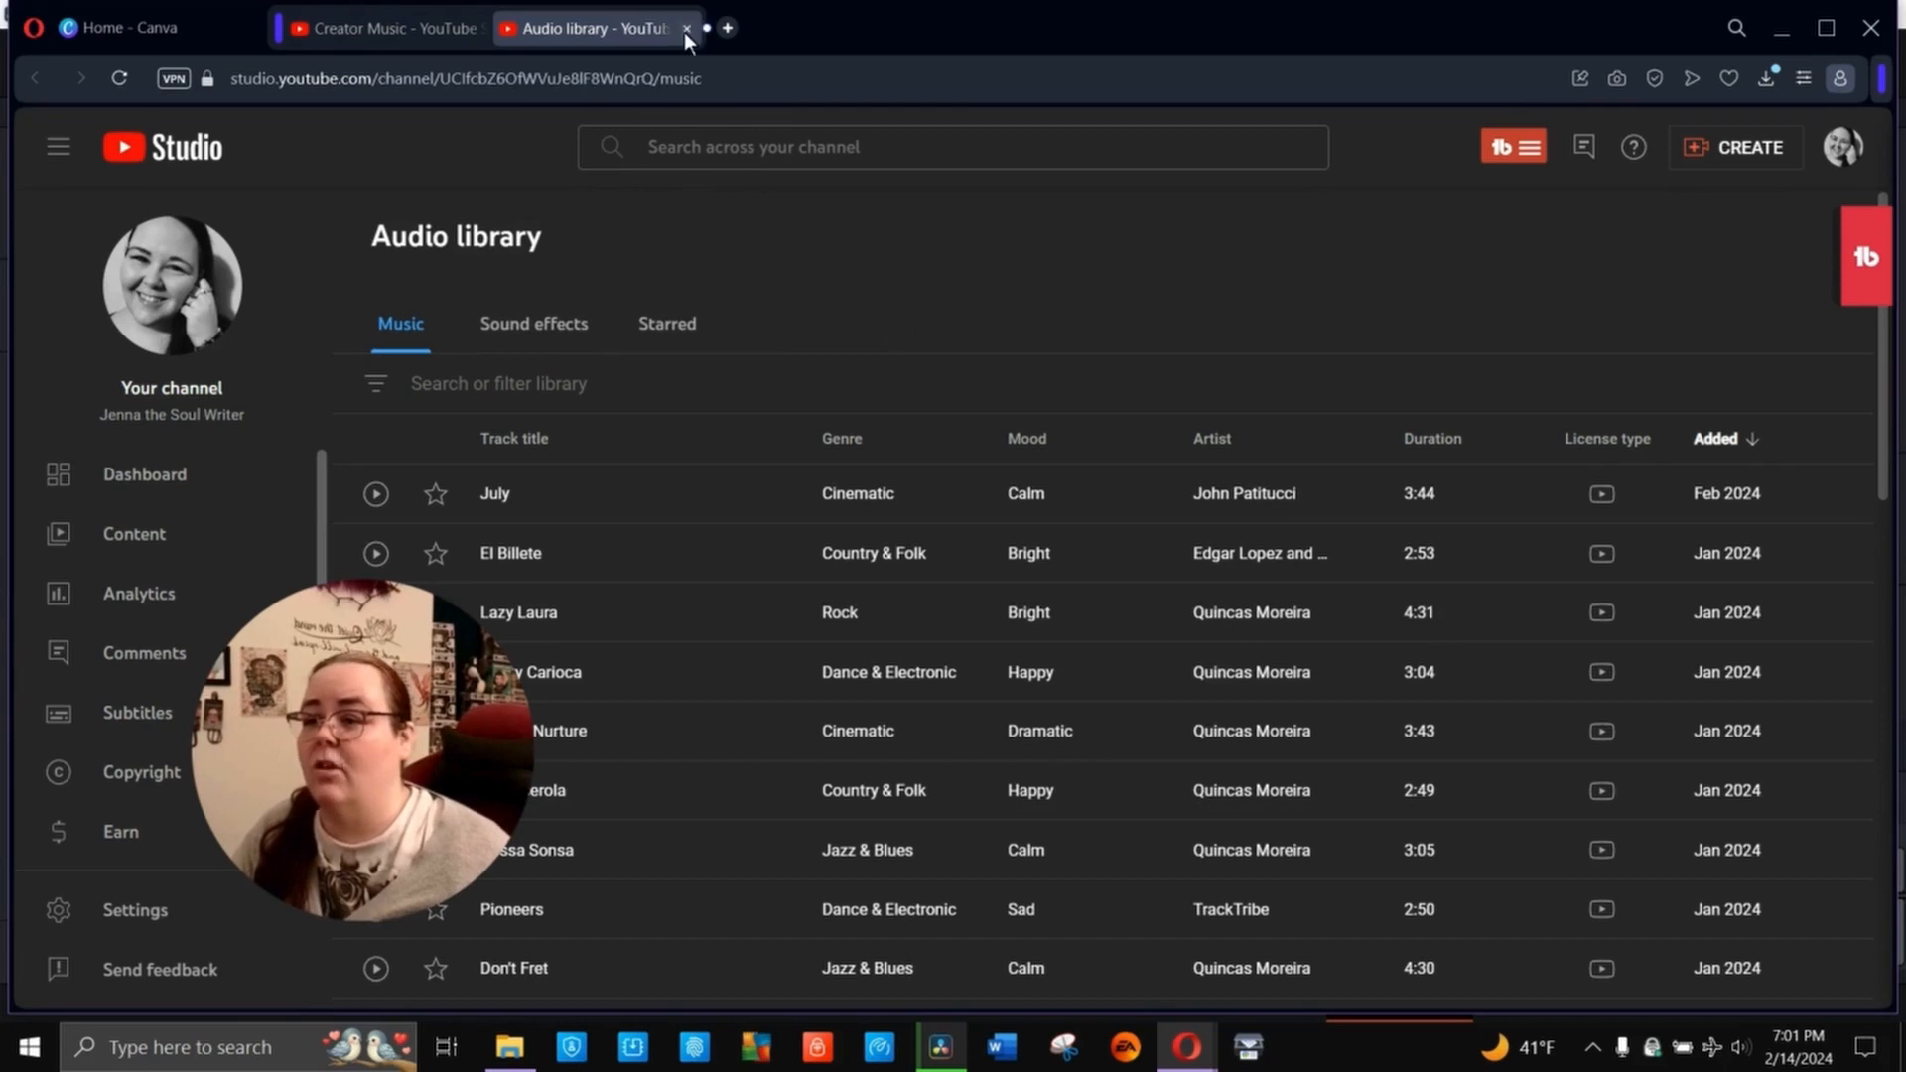
{"action": "left_click", "coordinate": [940, 1048]}
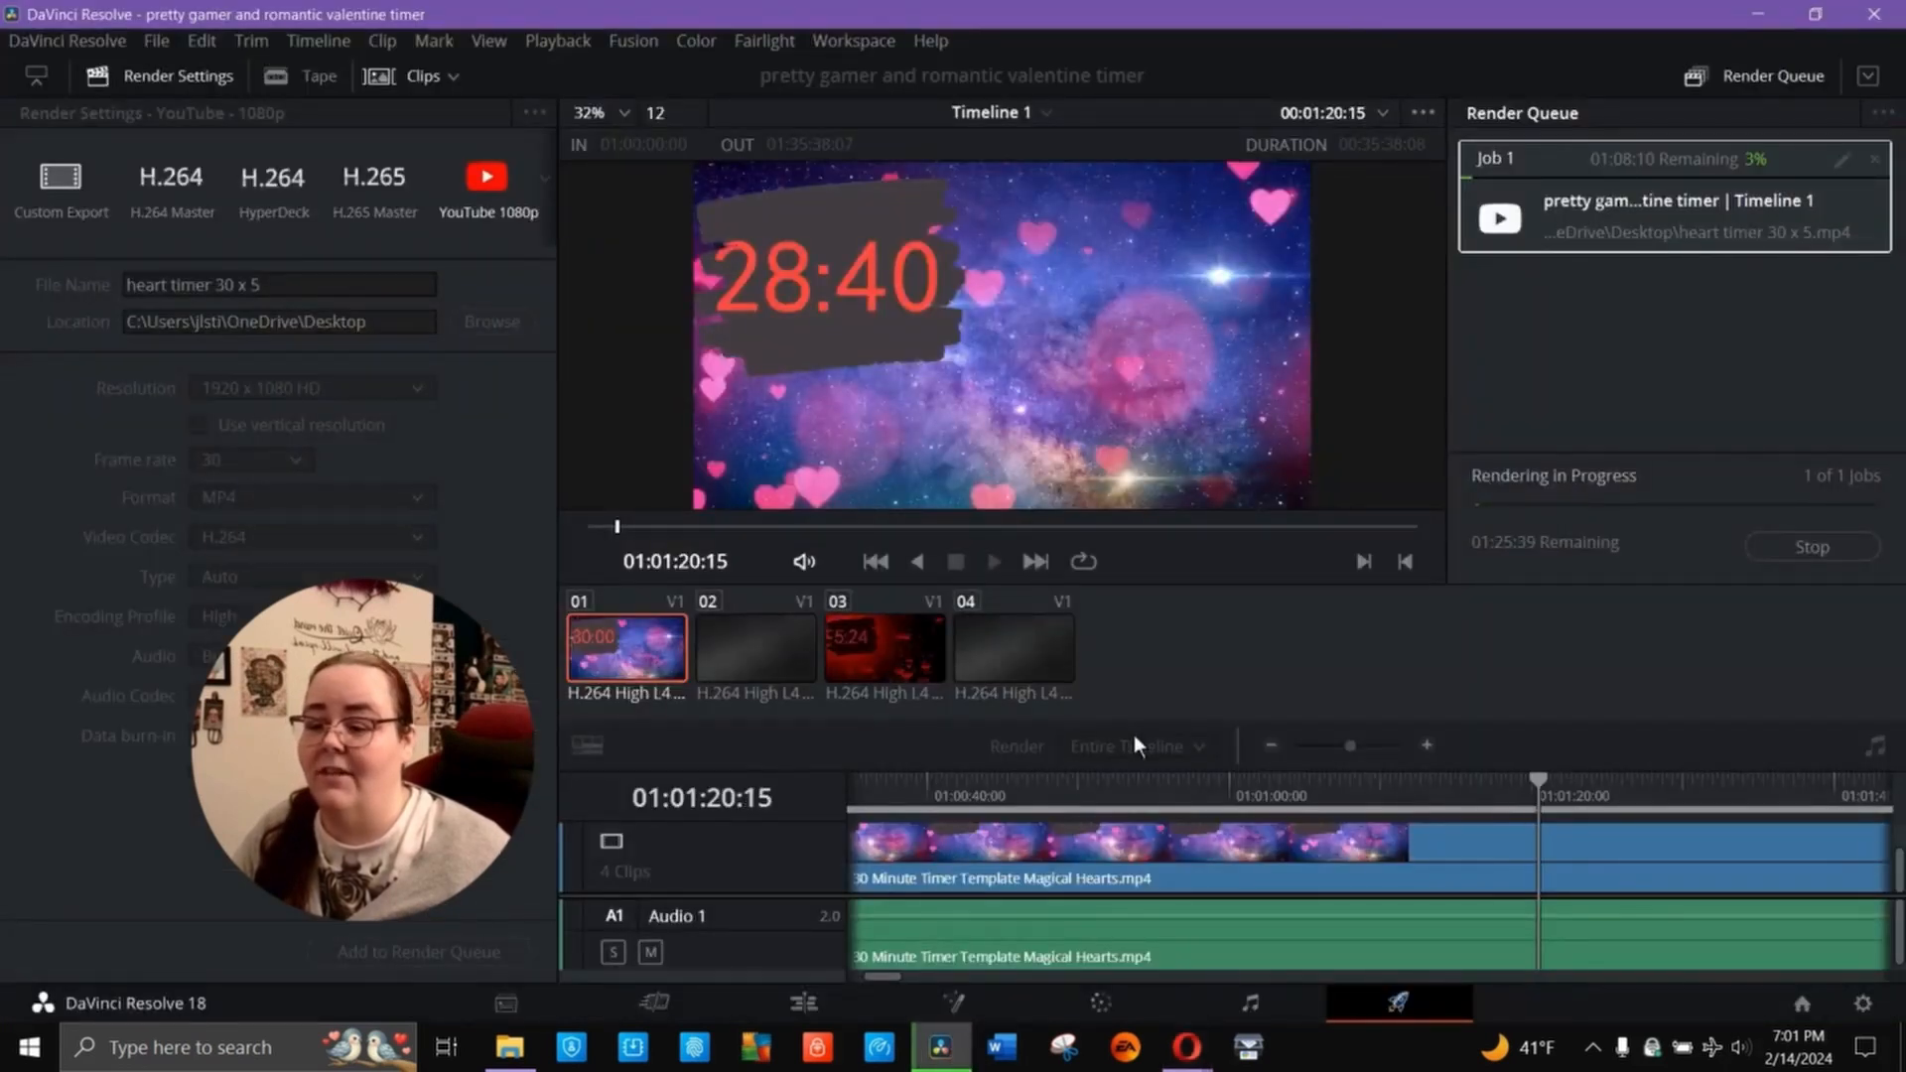